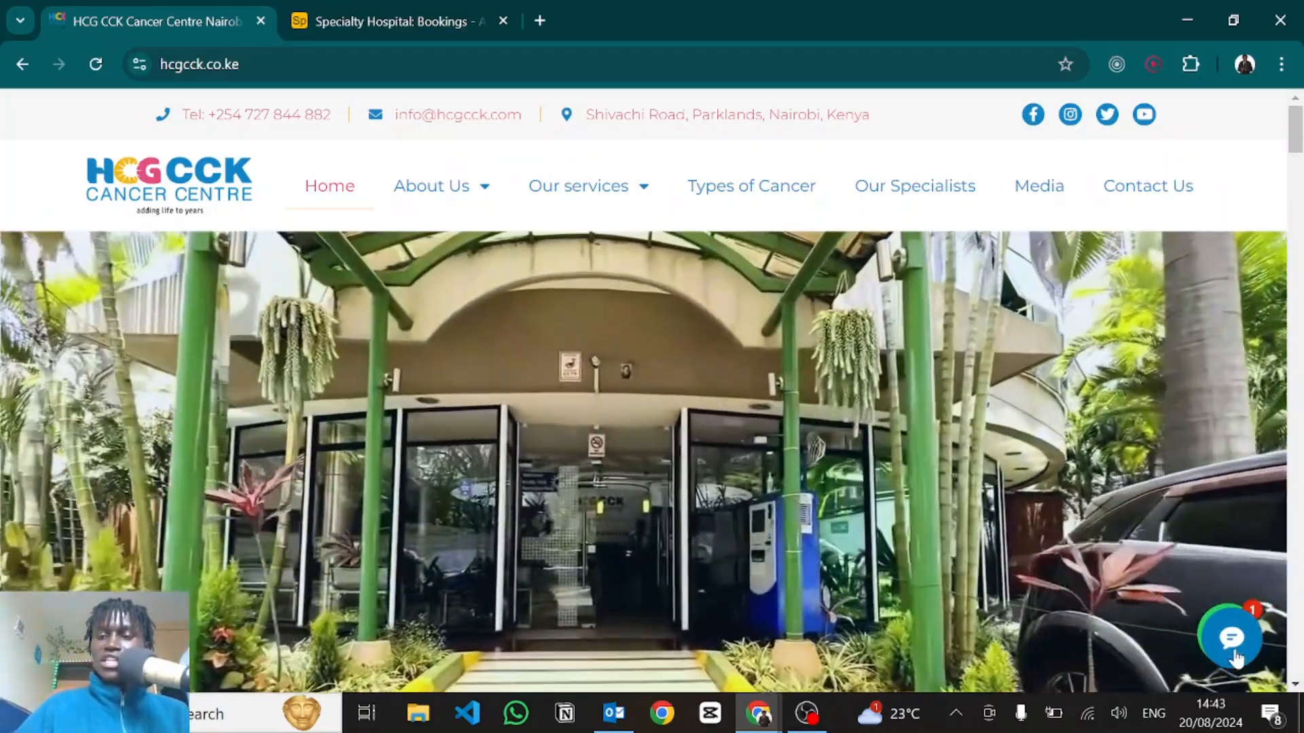
Open the HCG CCK chat assistant and scroll through its answers on location, cancers treated and why choose HCG.
click(1234, 654)
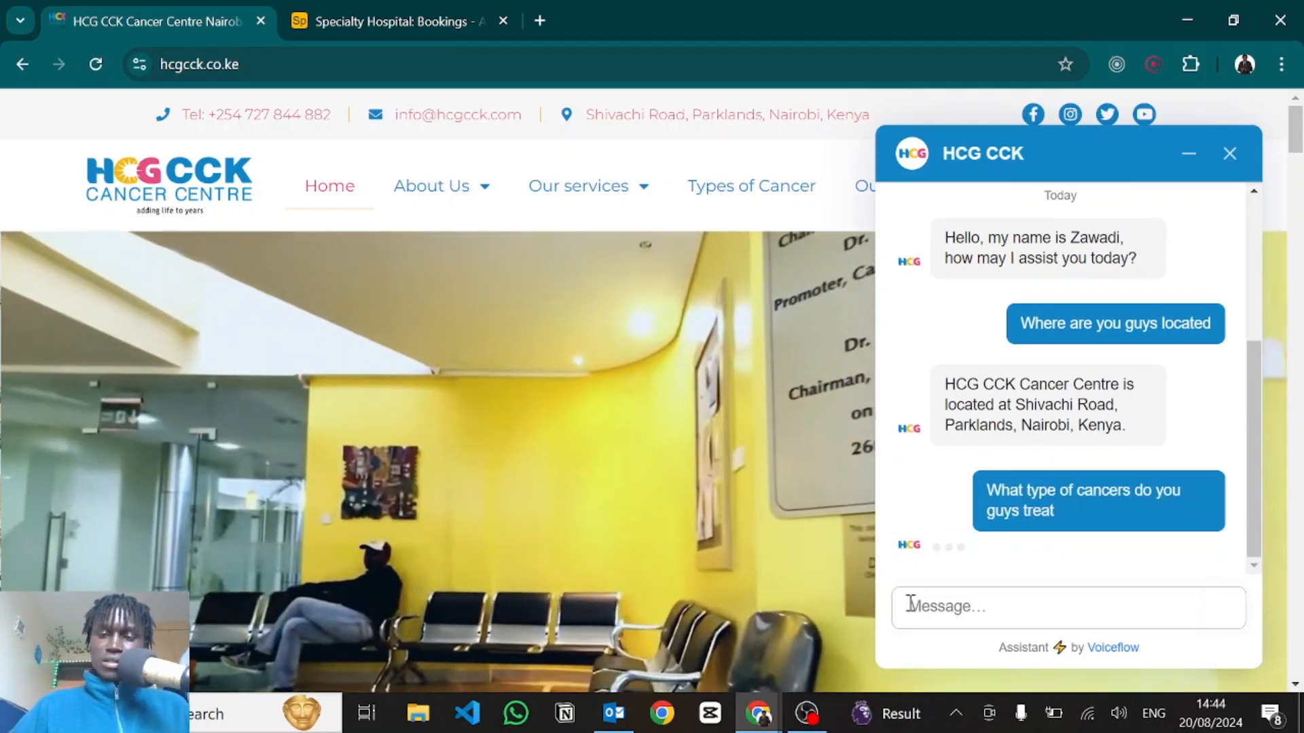
scroll(985, 358, up, 1)
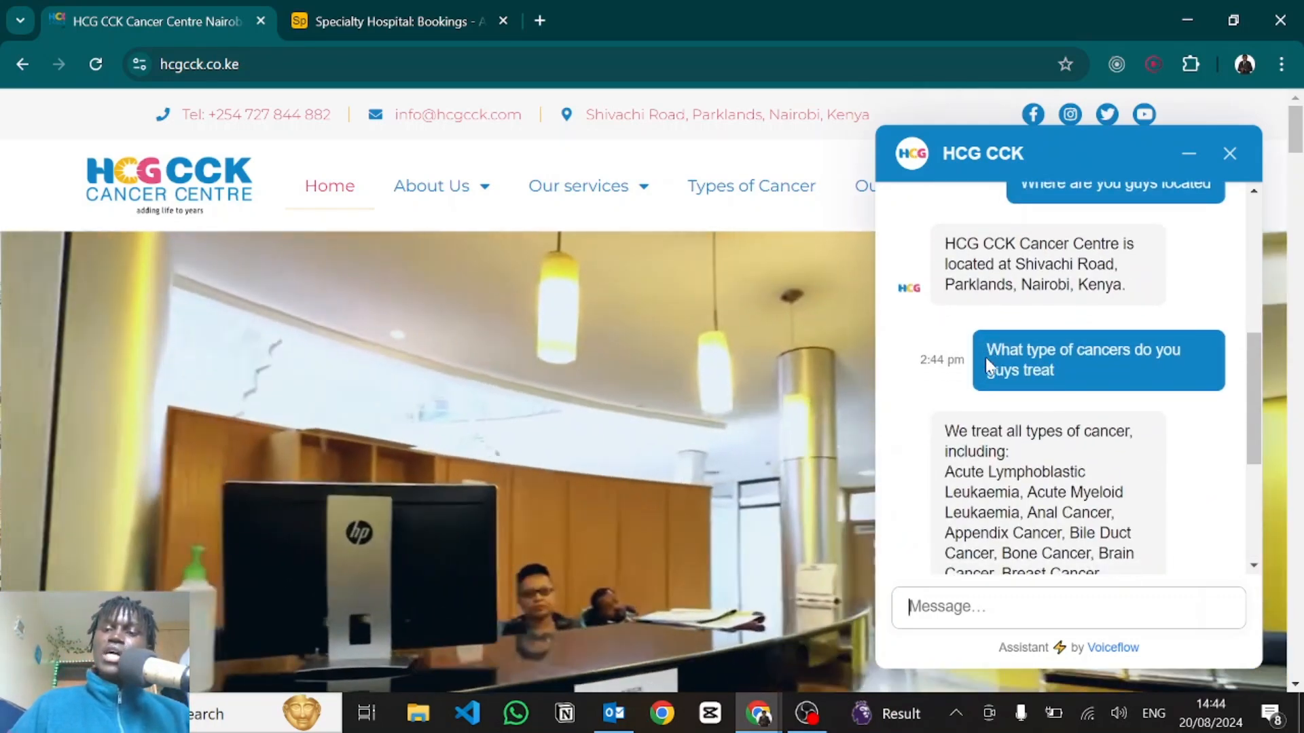
scroll(984, 356, down, 2)
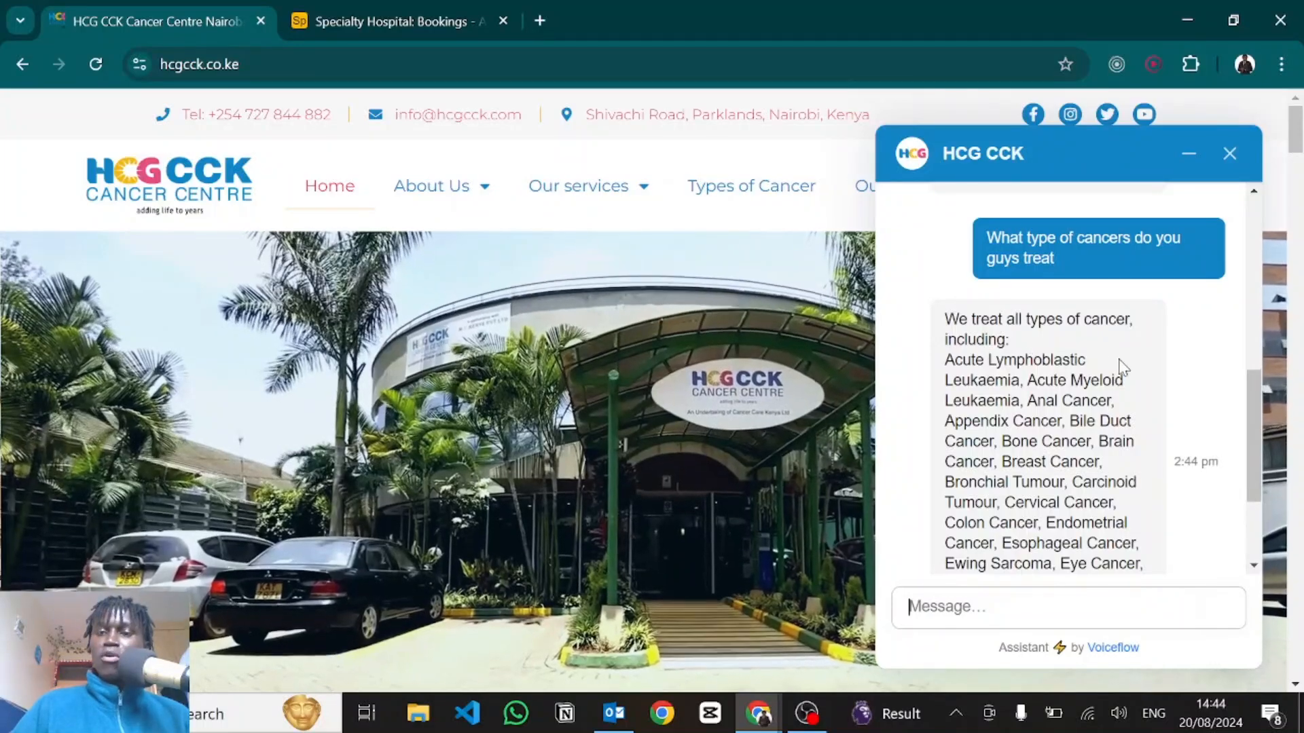
scroll(1120, 367, down, 1)
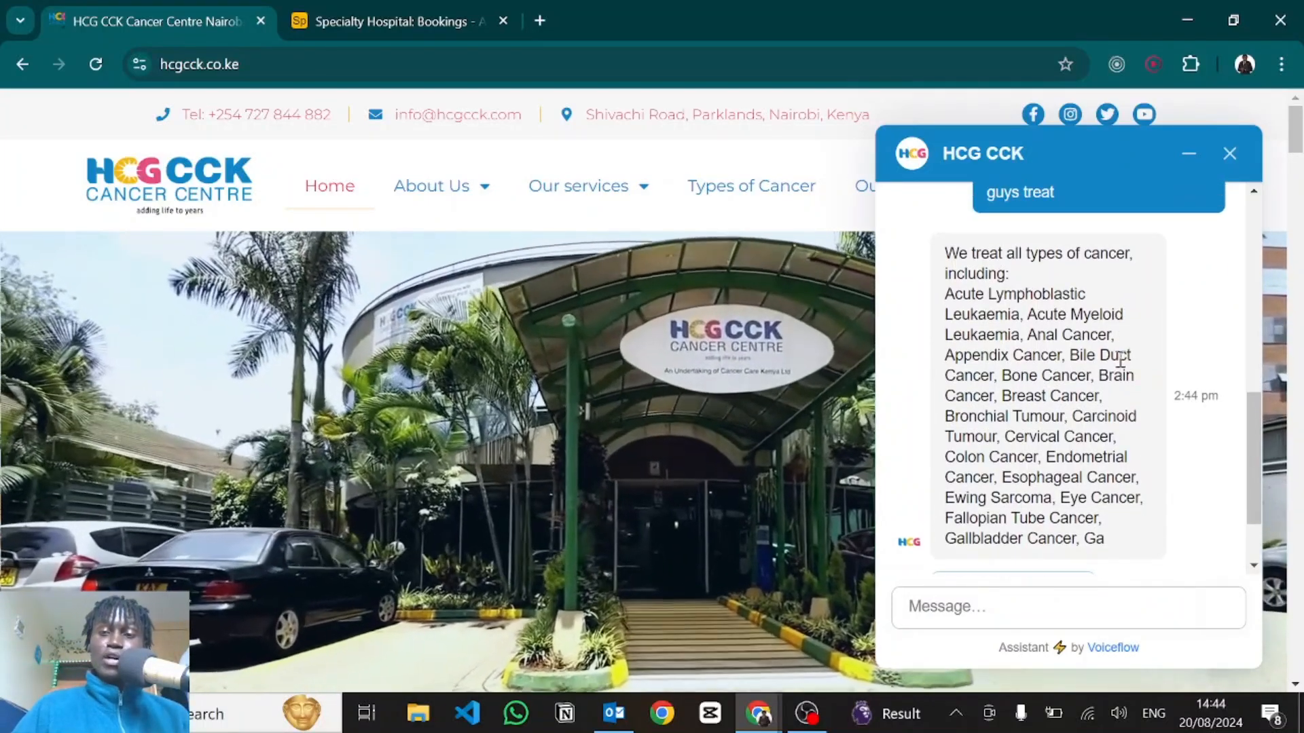
scroll(1122, 350, down, 2)
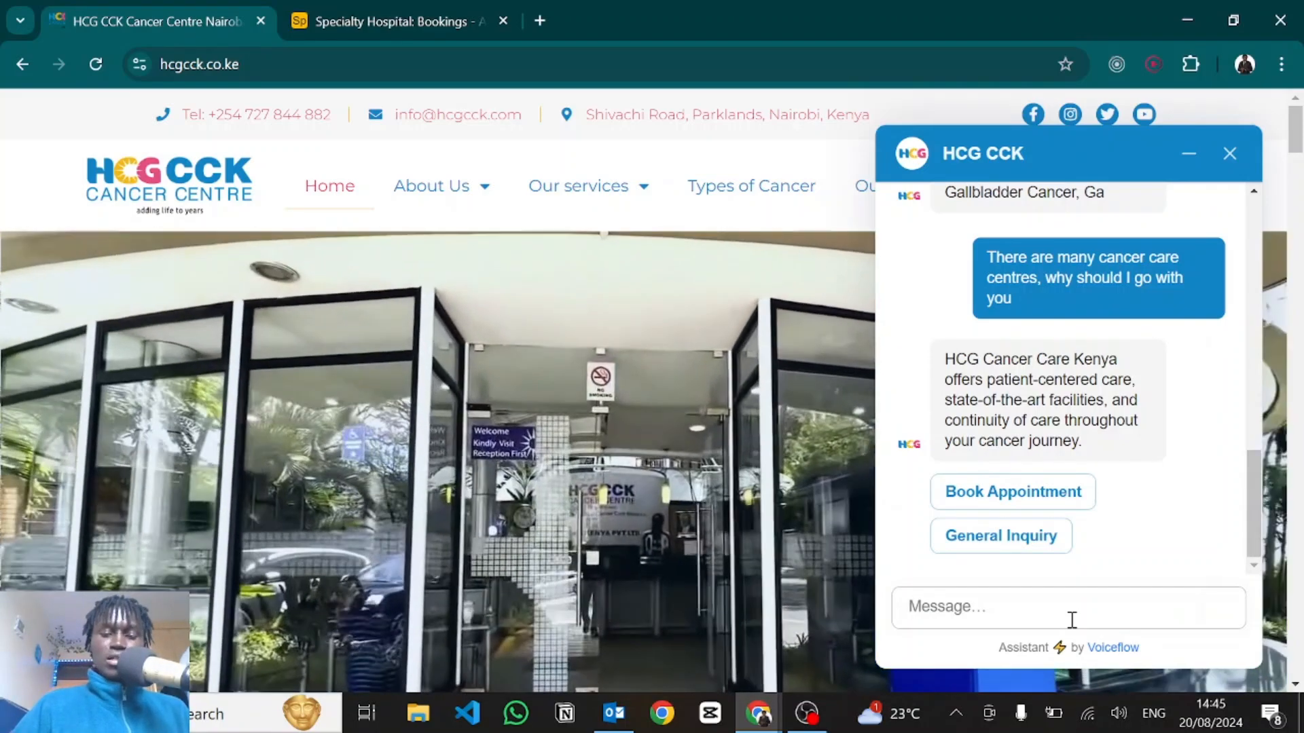
Ask to book an appointment and give the patient's name, e-mail and phone number.
text(I want to book an appointment)
key(Return)
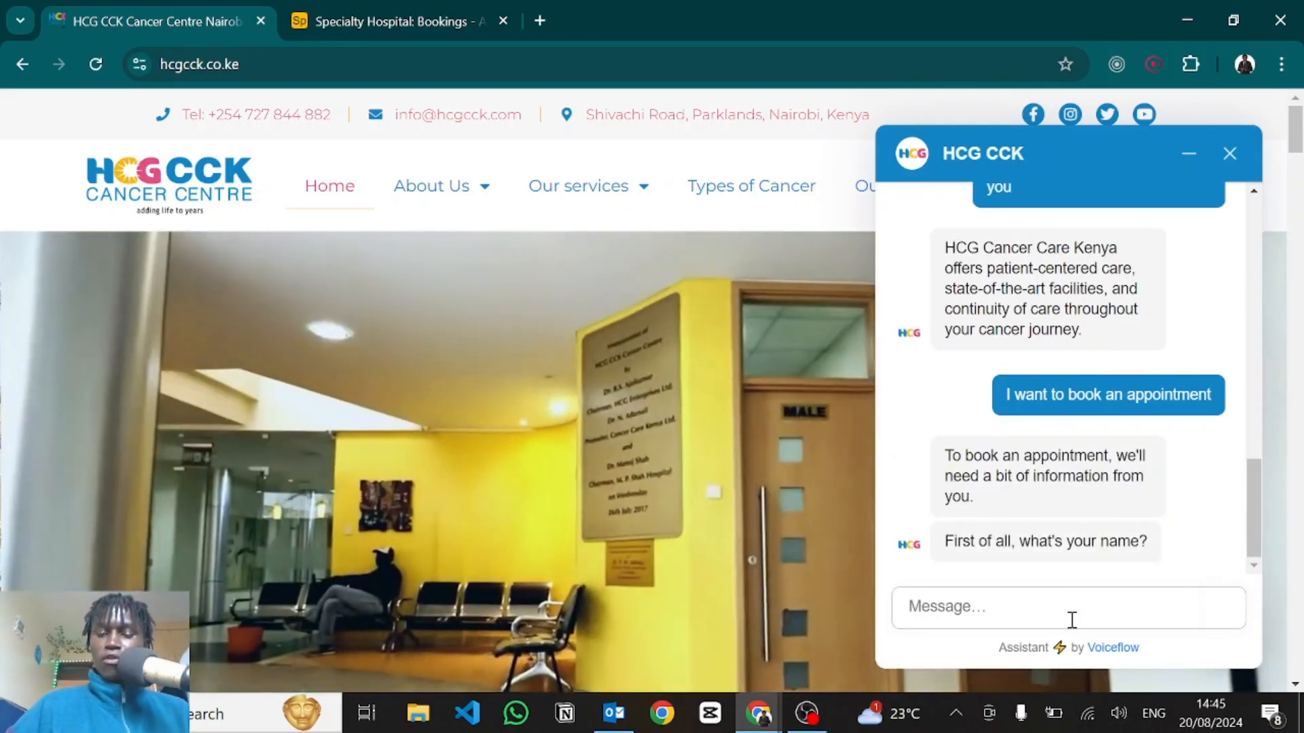
key(Return)
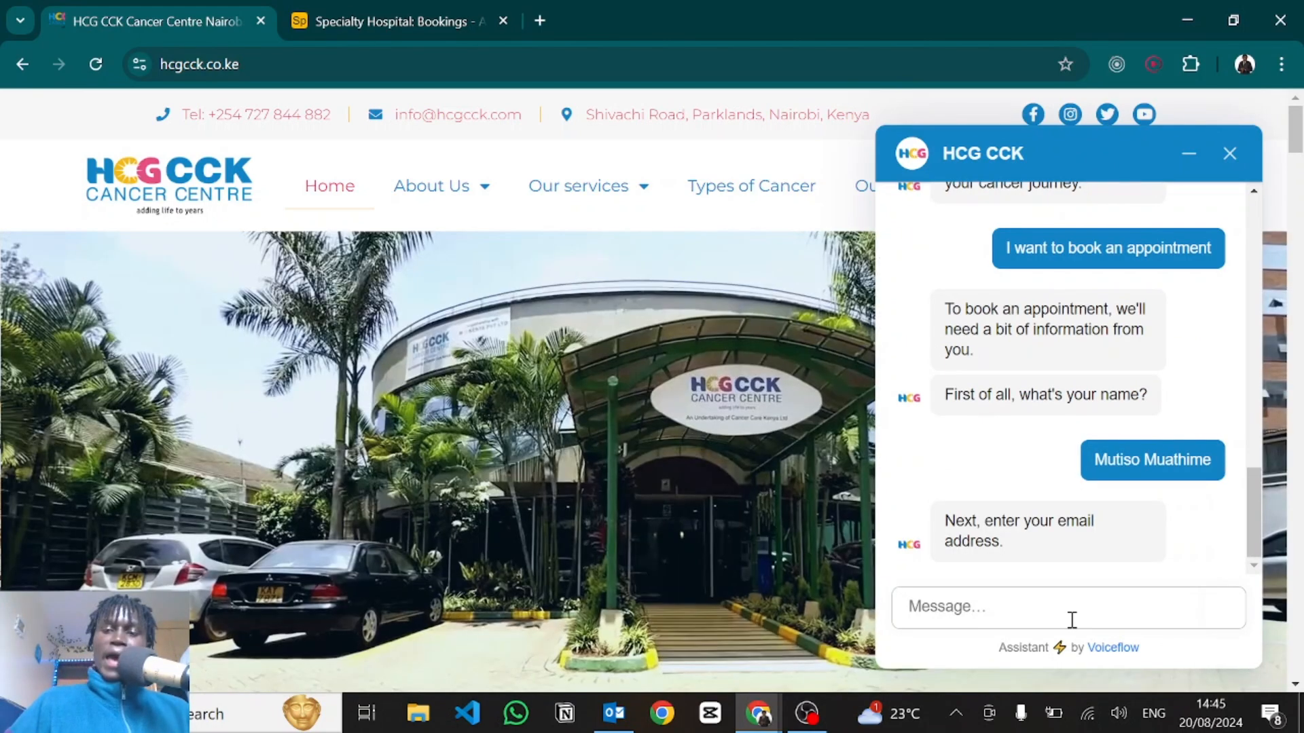
text(mu)
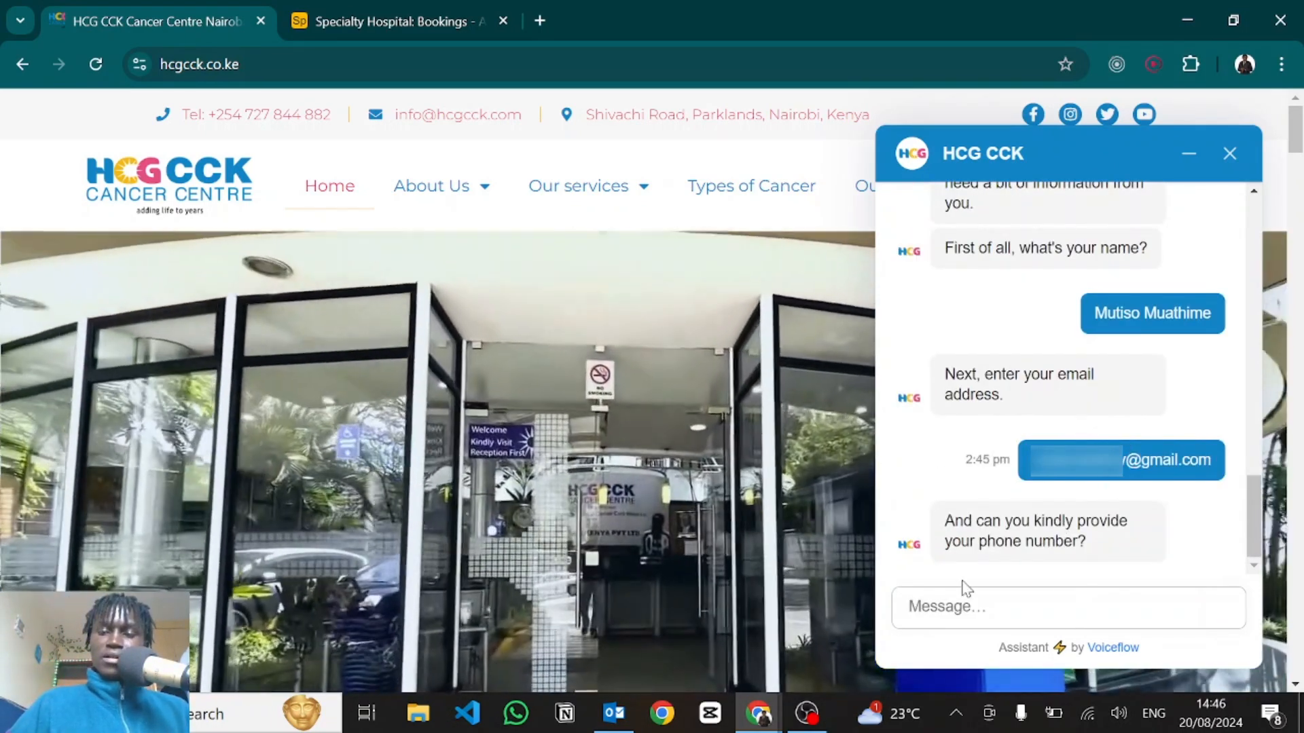
click(963, 592)
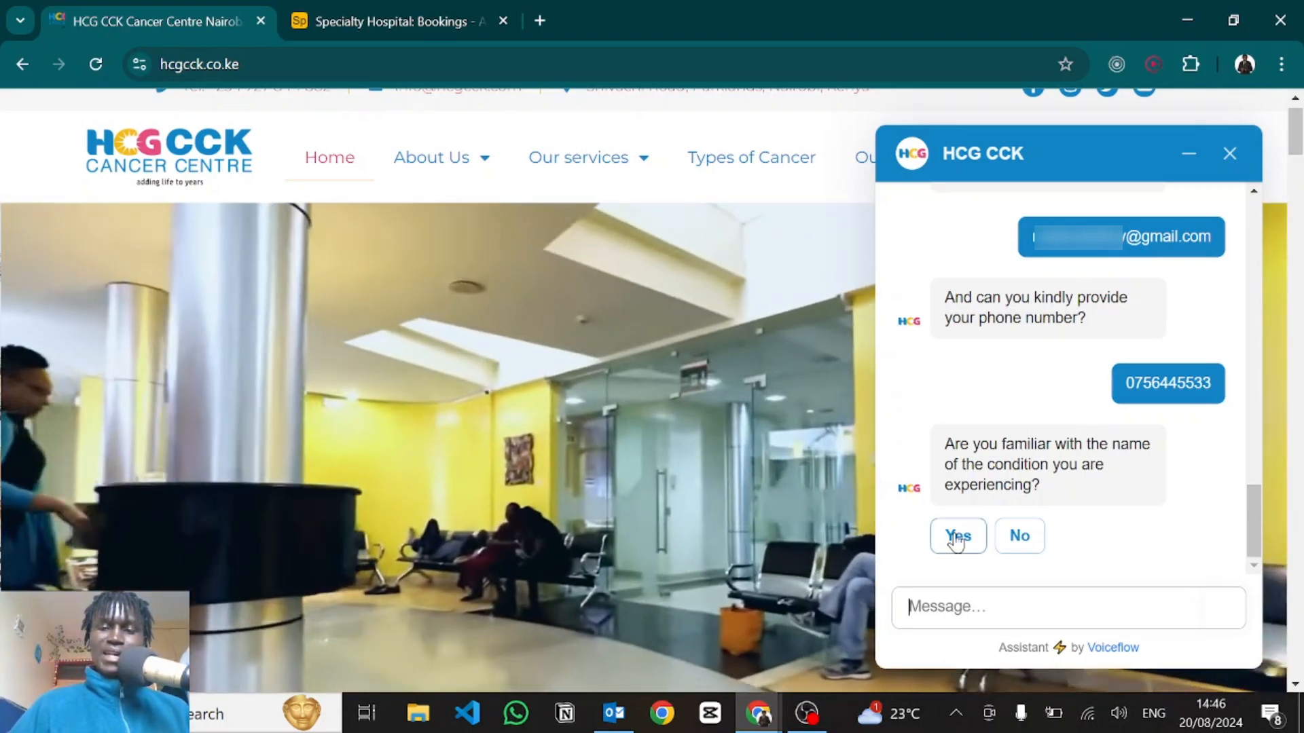
Confirm the condition is known, name it Lung Cancer and describe the symptoms.
click(956, 539)
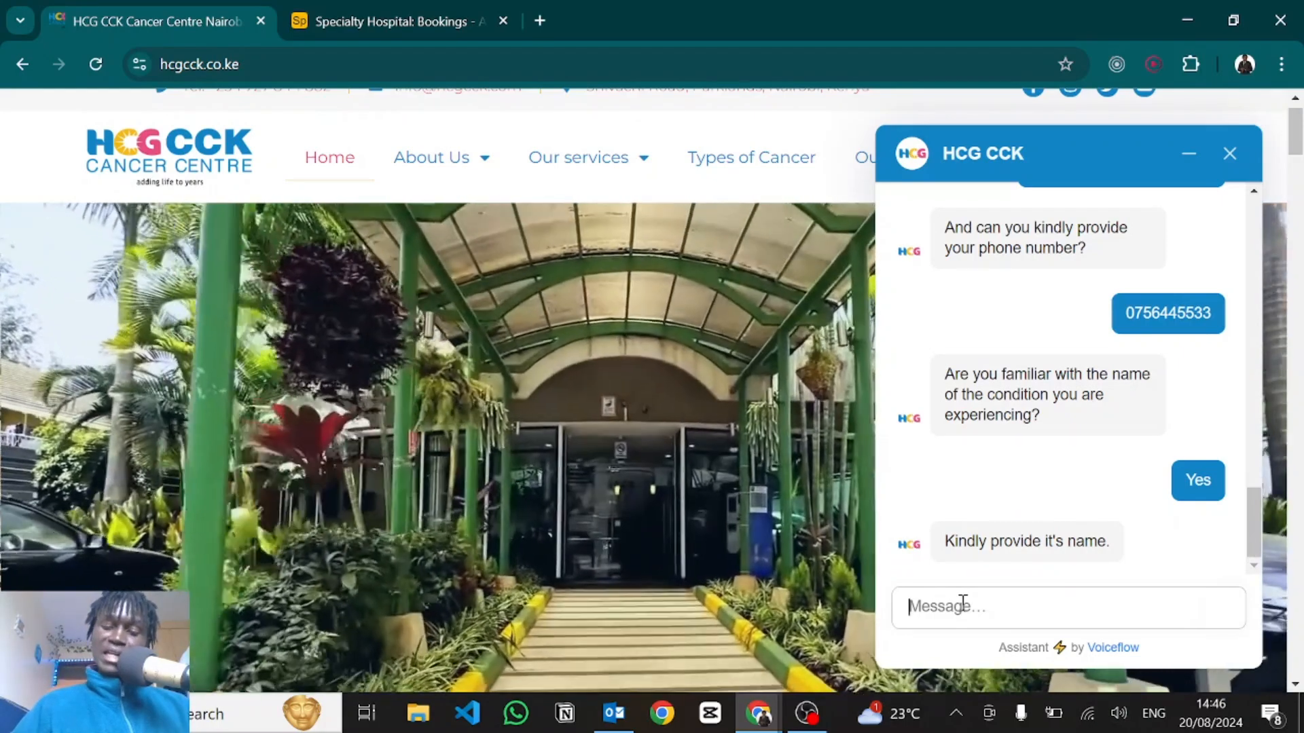
text(Lung Cancer)
key(Return)
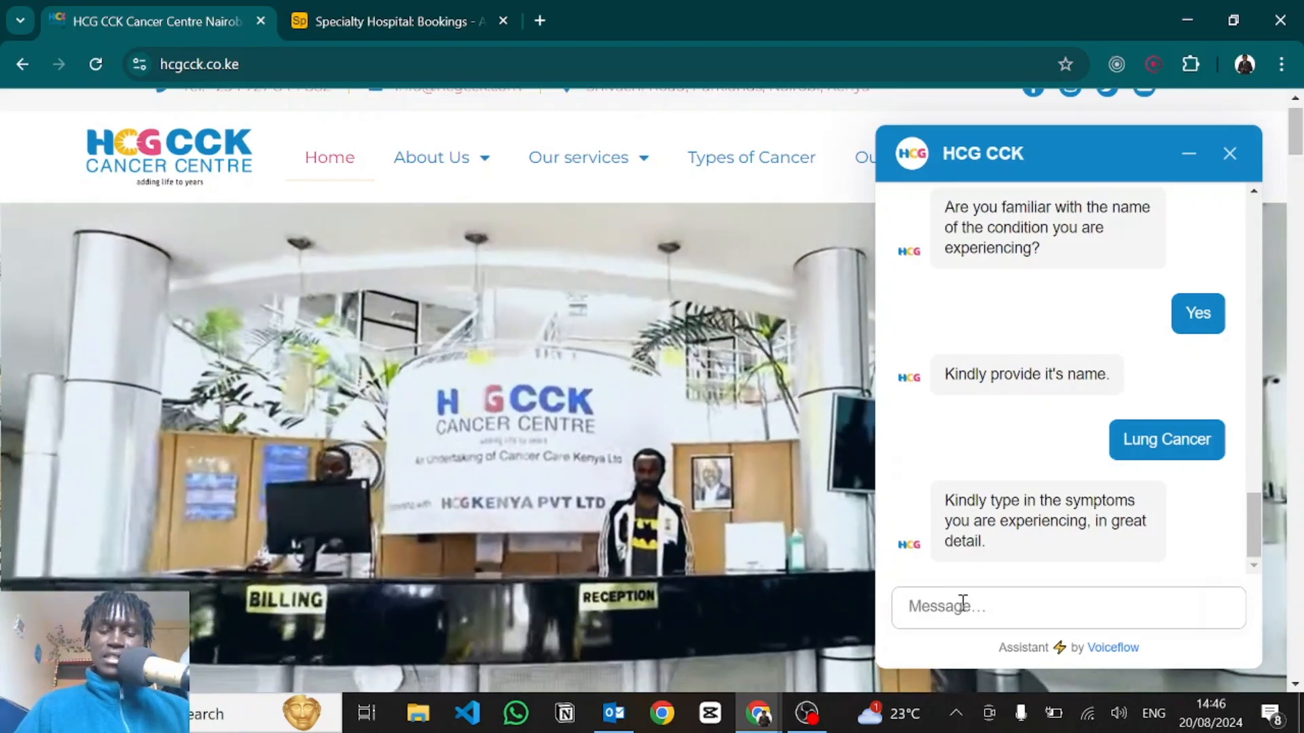
text(I am experiencing shortness of breath, )
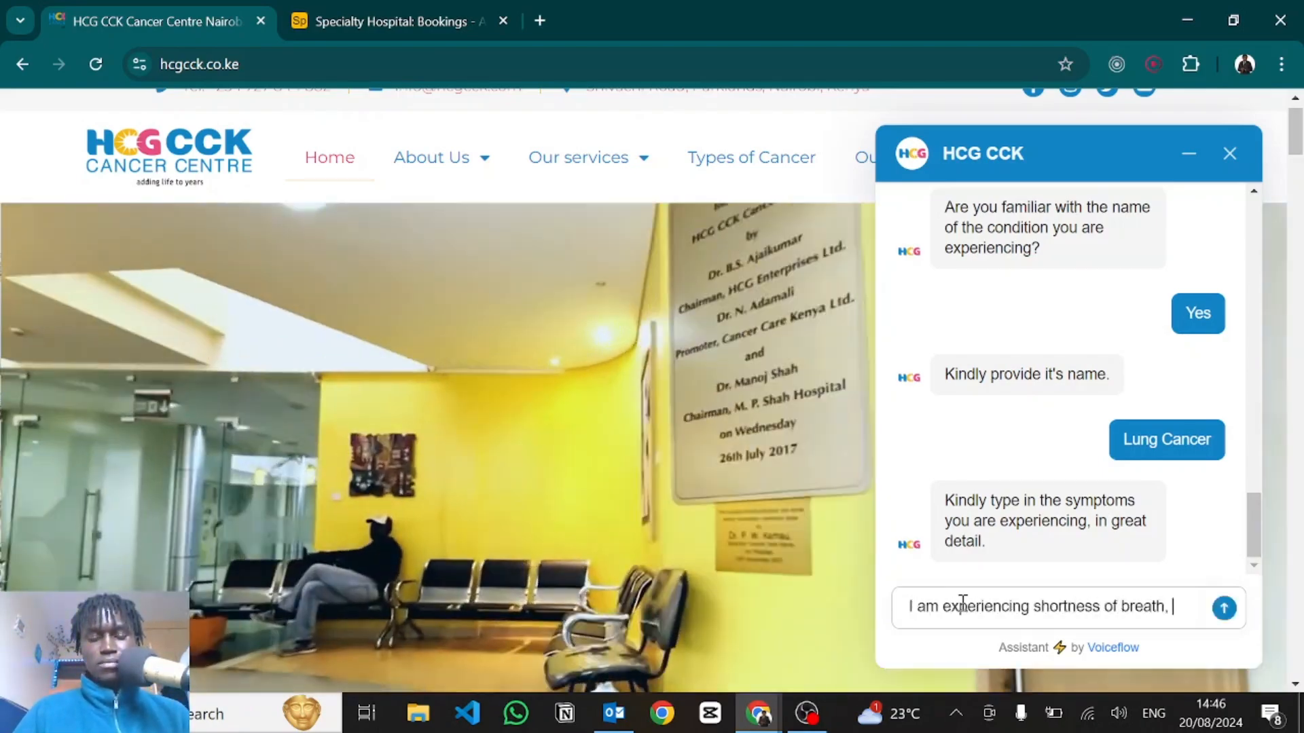
text(constantly running nose, high fever, long hour headaches...)
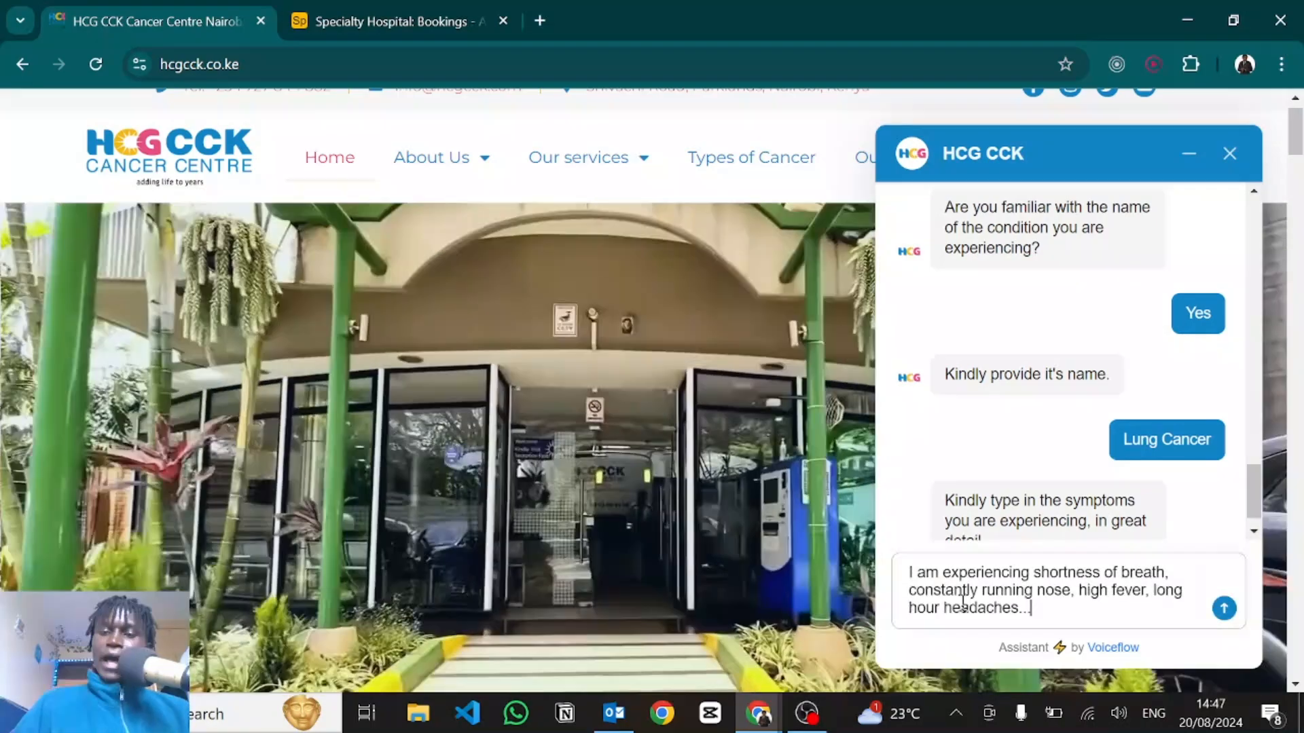
key(Return)
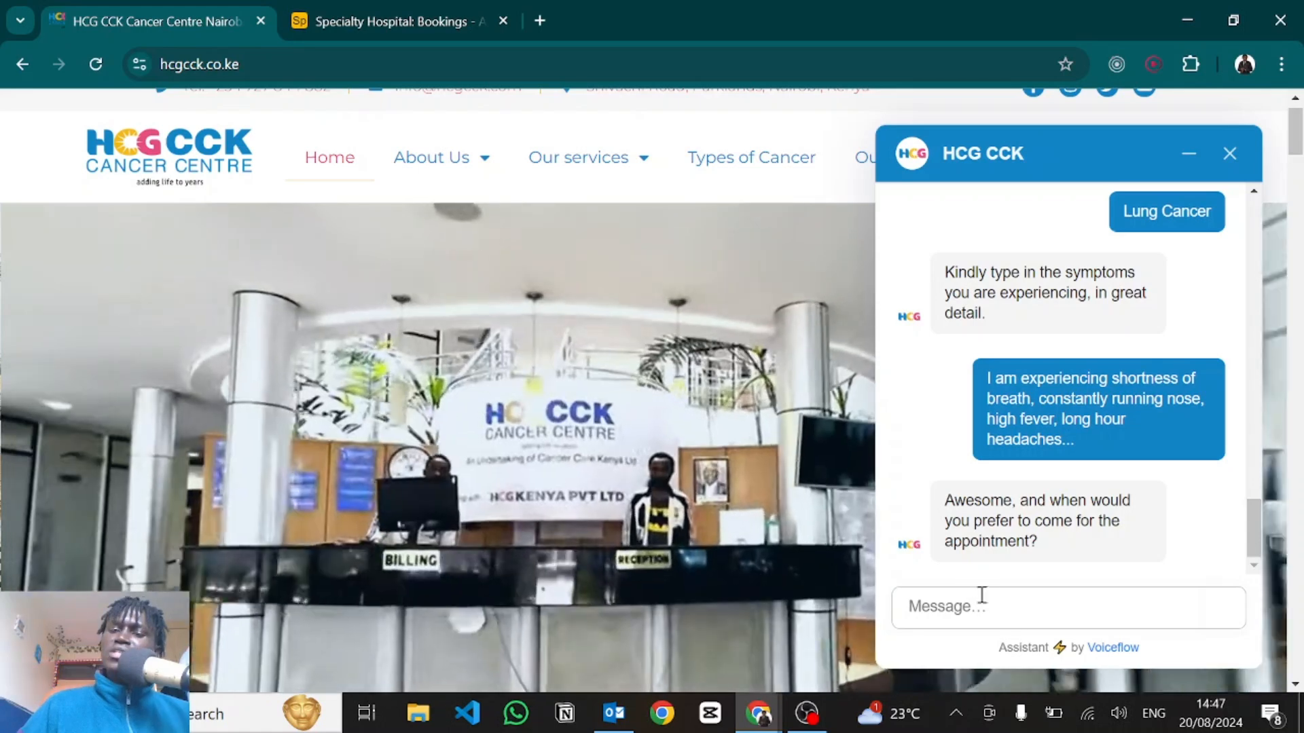
Answer 'Tomorrow would be awesome' as the preferred appointment date.
click(958, 605)
text(Tomorrow would be awesome)
key(Return)
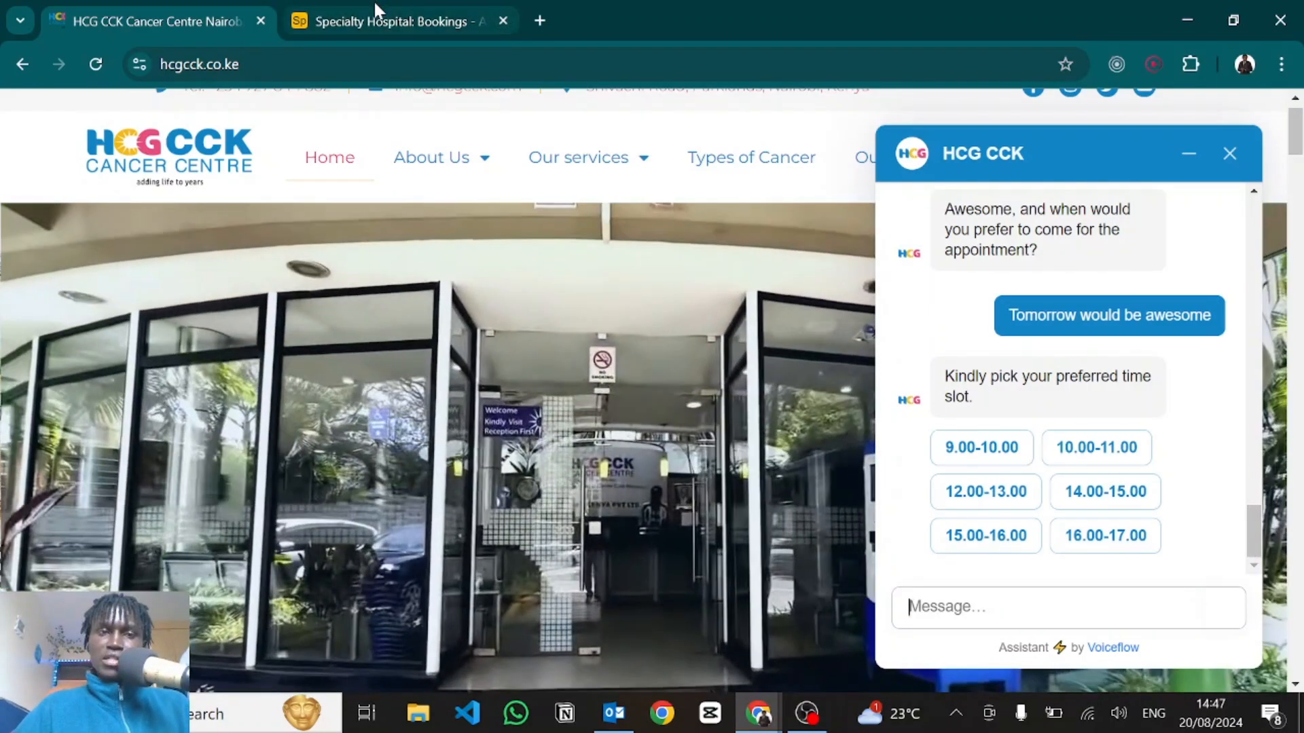
In Airtable's Availability table, expand the available slots for 2024-08-21.
click(376, 9)
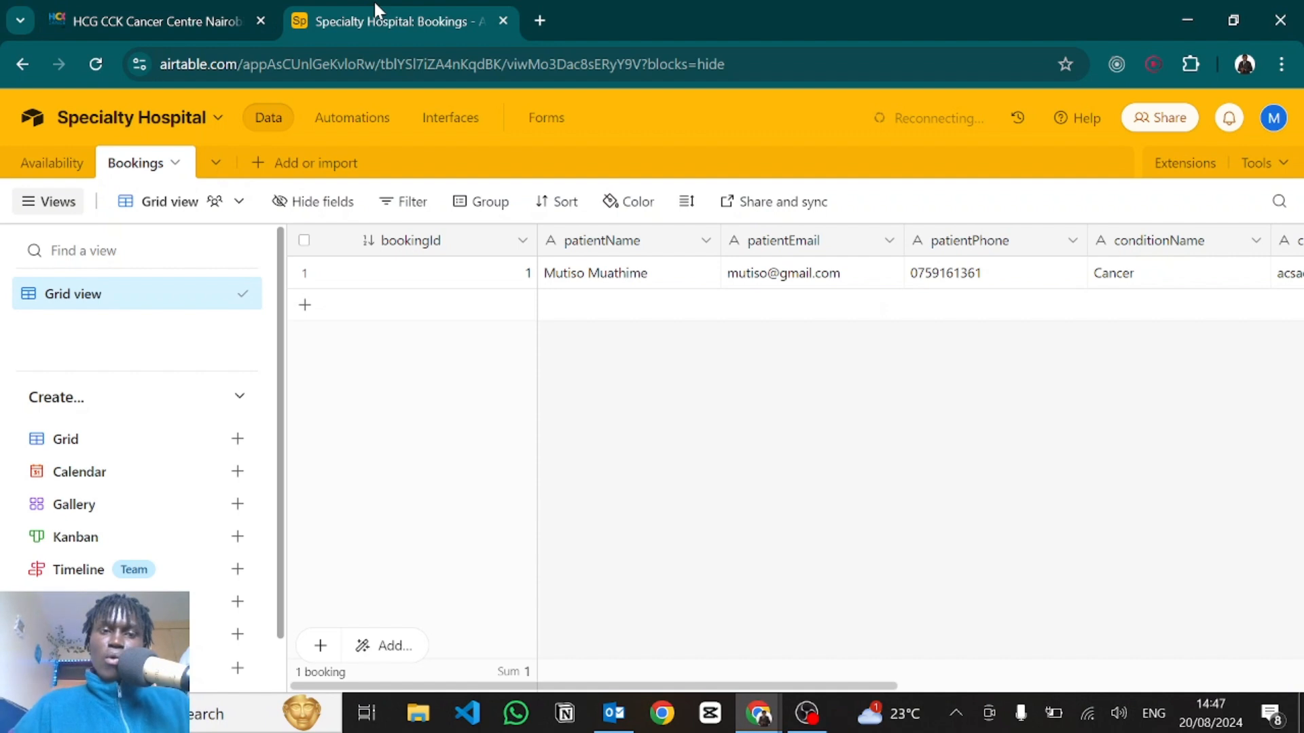
click(72, 165)
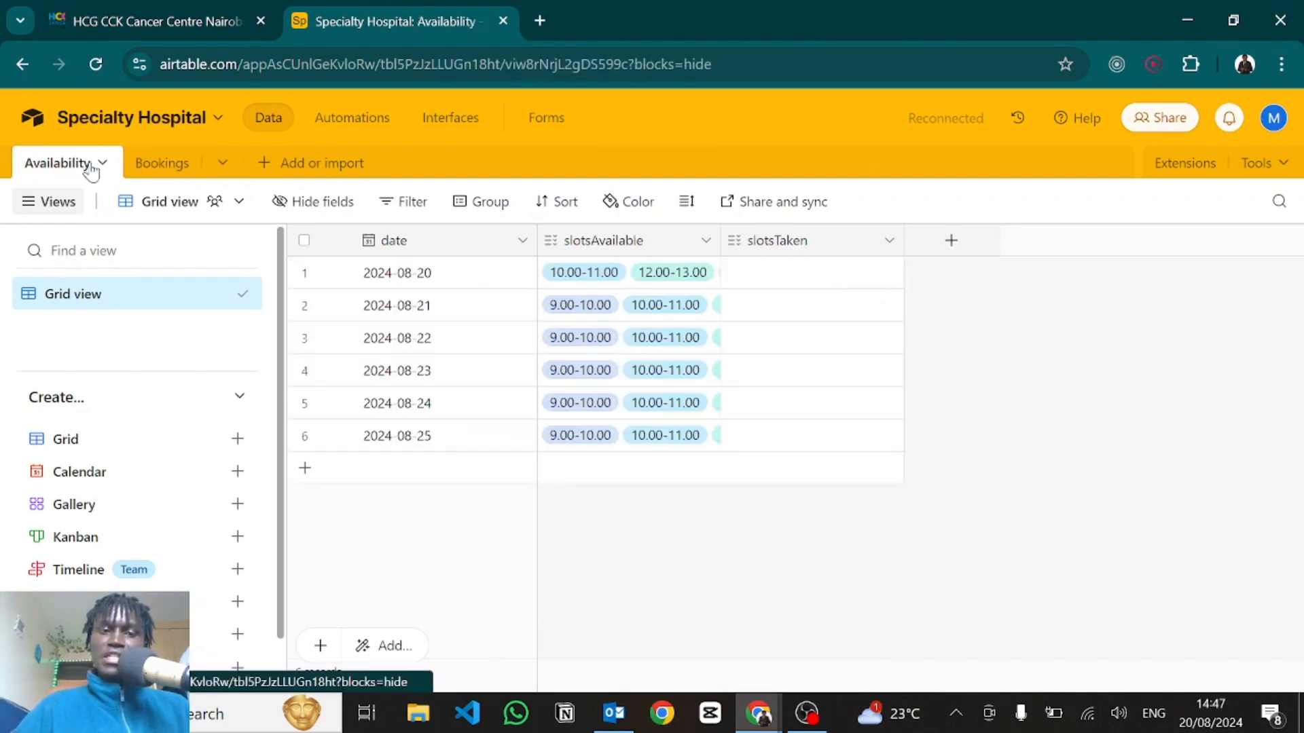
click(168, 9)
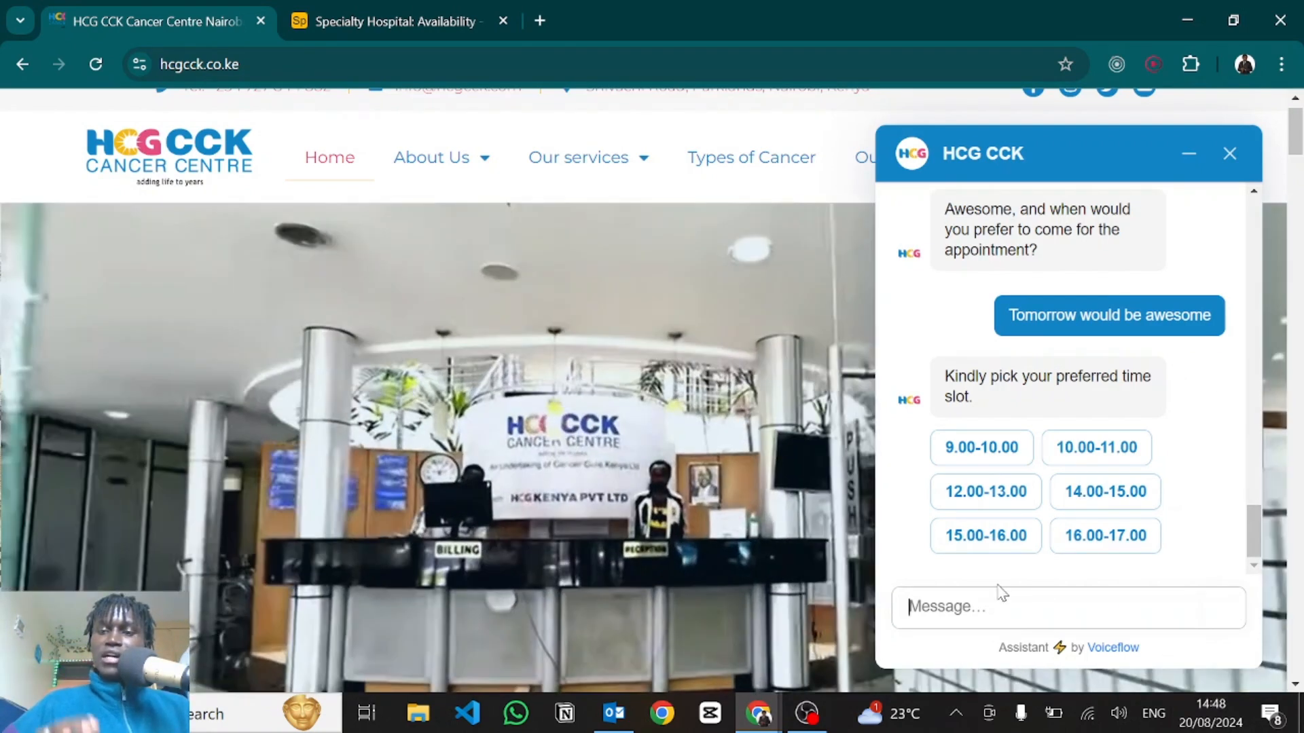
click(421, 9)
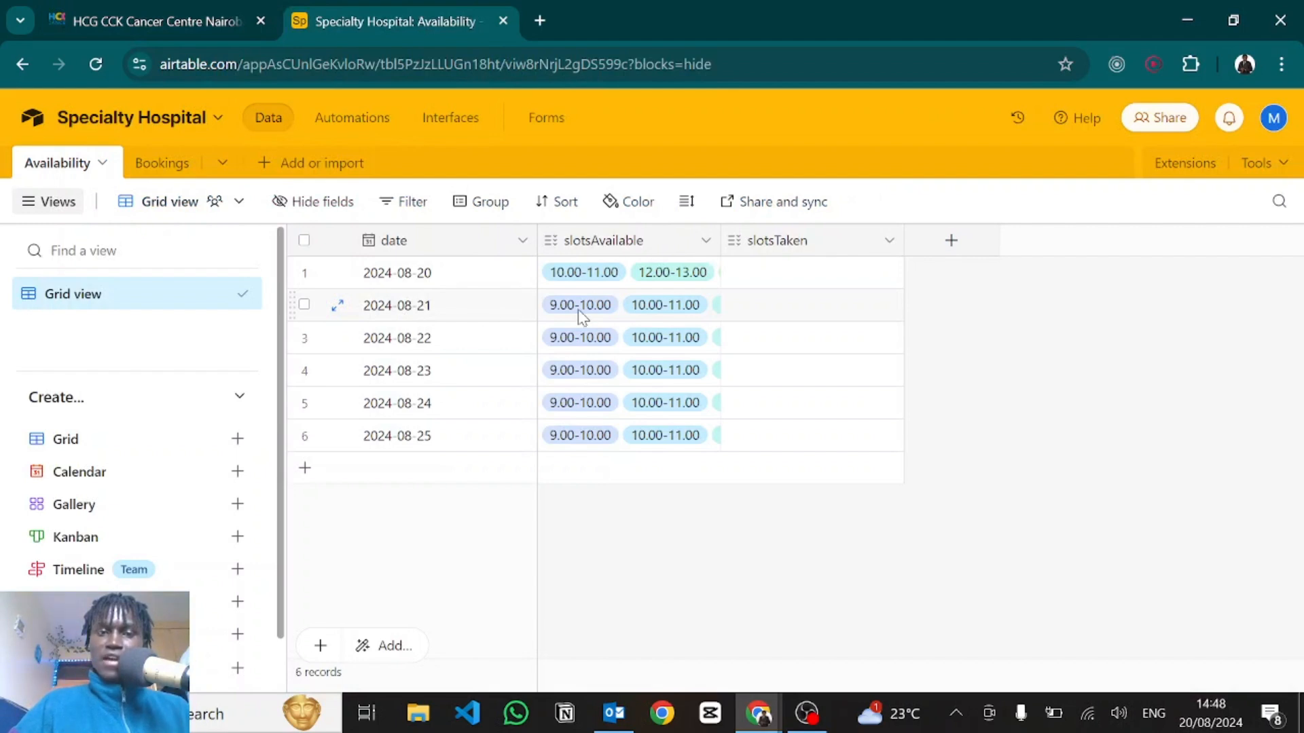
click(709, 291)
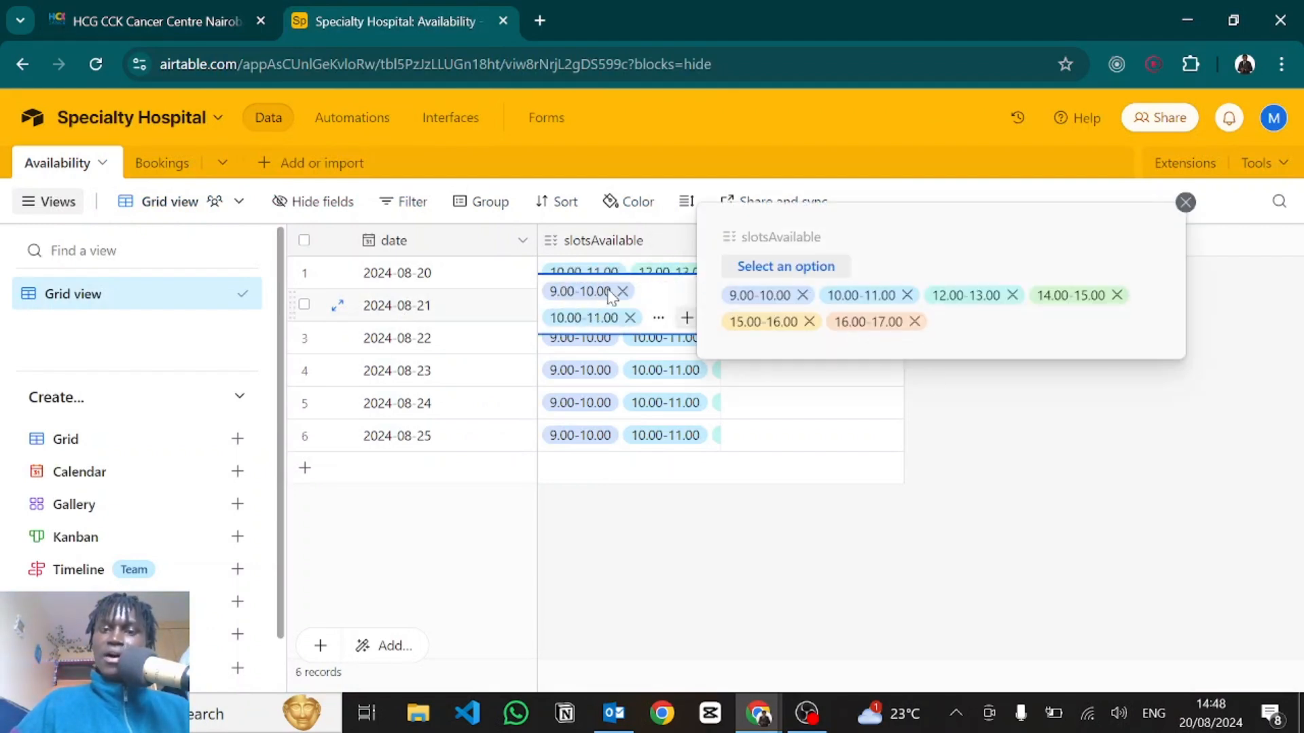
Book the 12.00-13.00 slot in the hospital chat and return to the Airtable base.
click(140, 13)
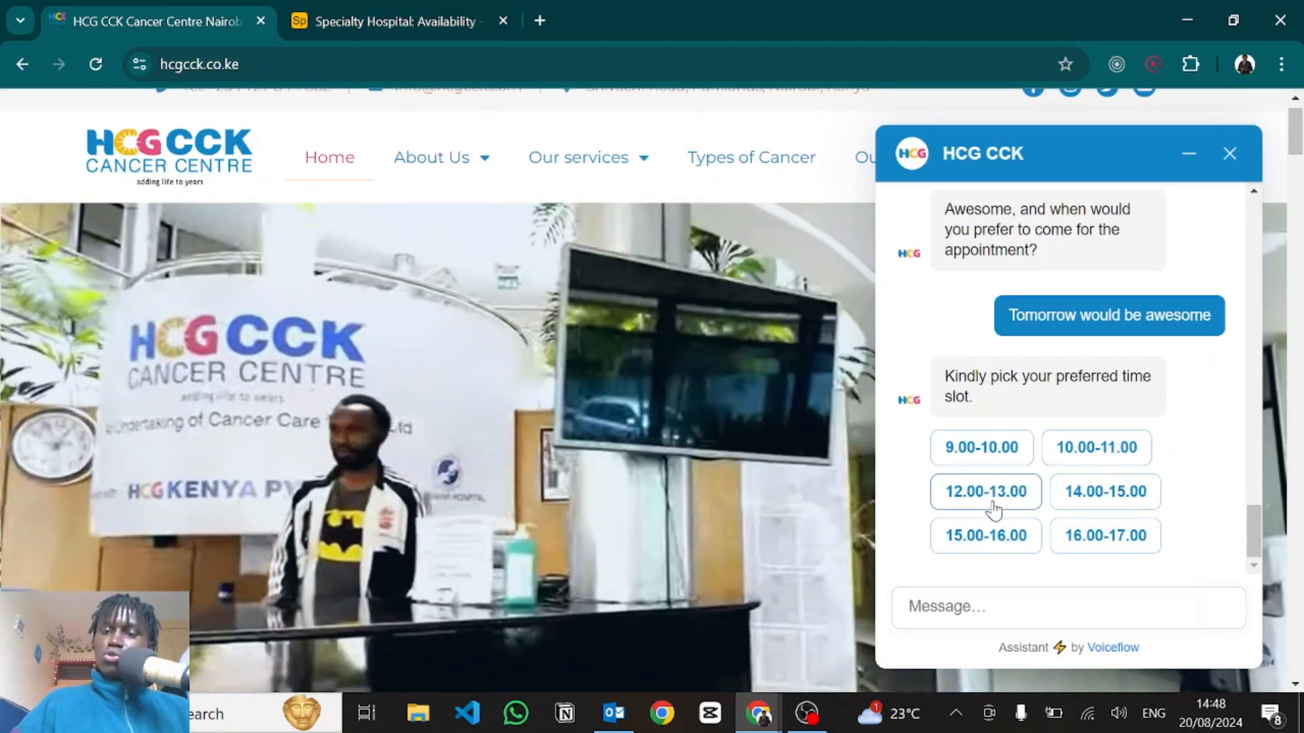
click(989, 494)
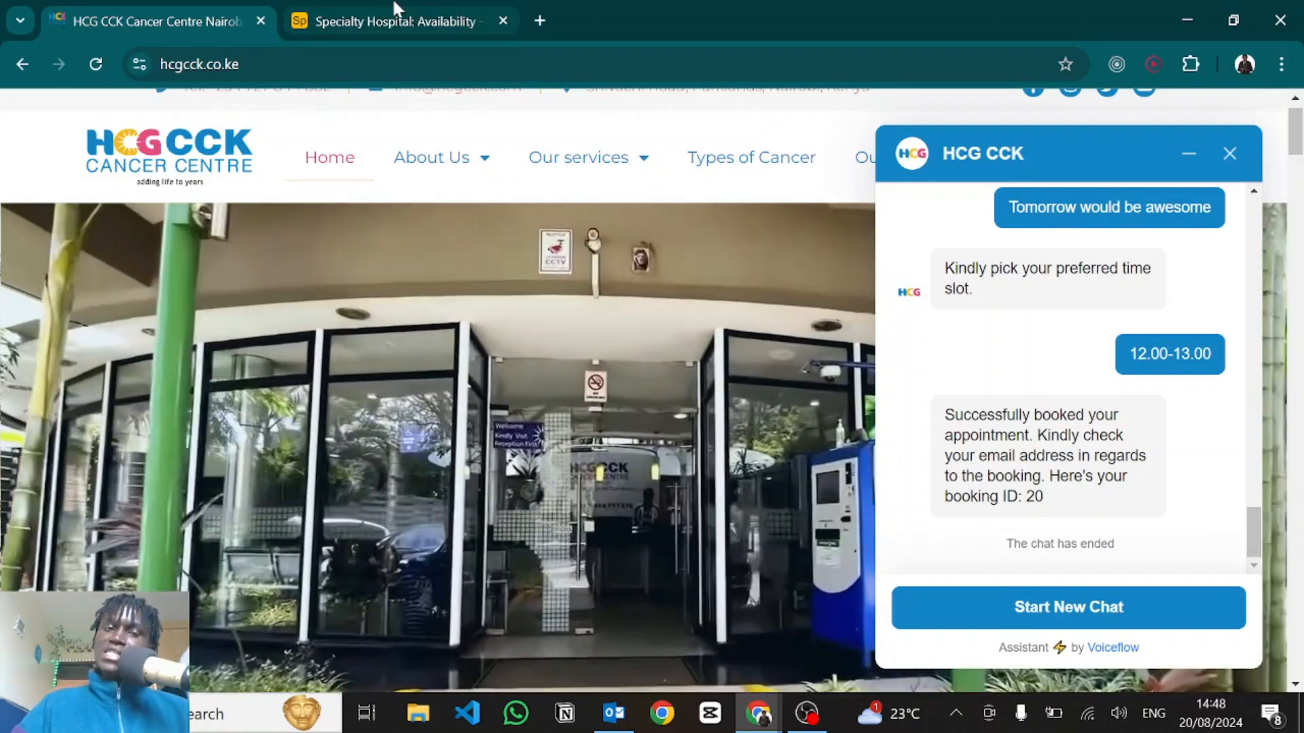
click(396, 10)
Check the new Lung Cancer booking's symptoms, 8/21/2024 date and 12.00-13.00 time in Bookings, then switch to Gmail.
click(167, 167)
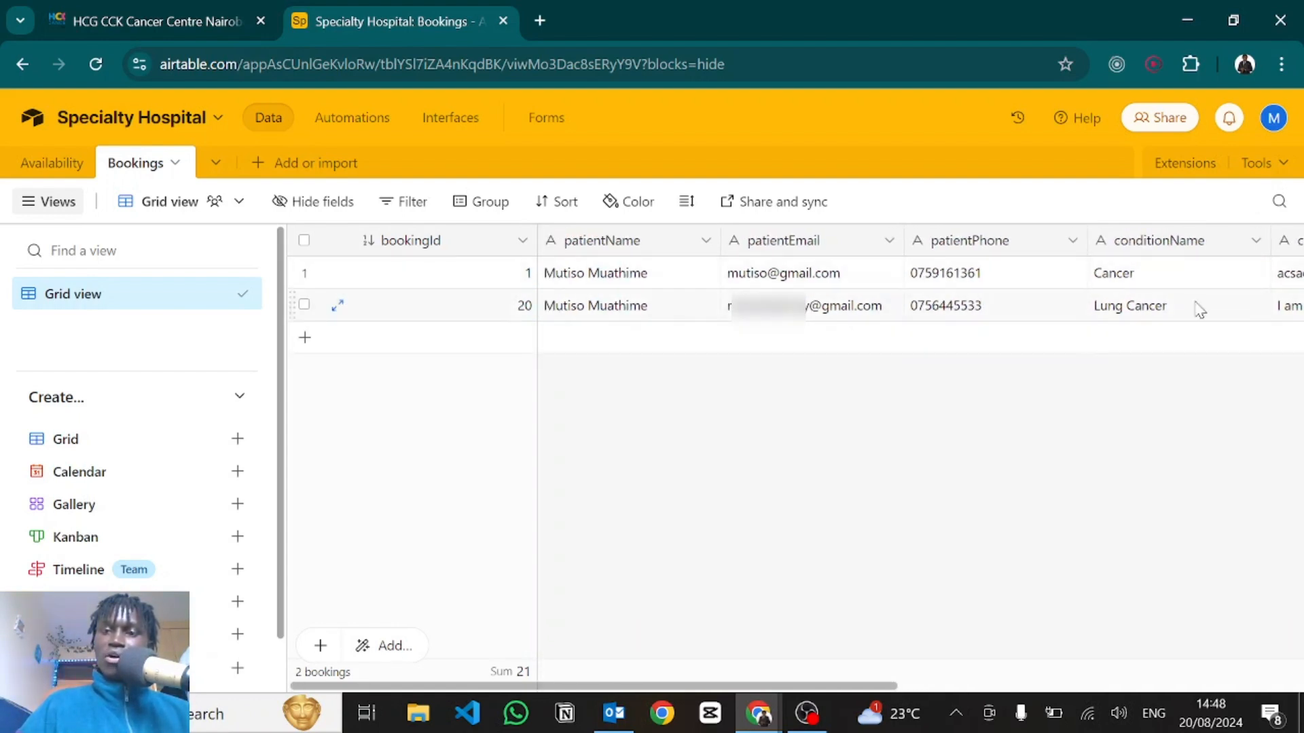
scroll(1188, 320, right, 8)
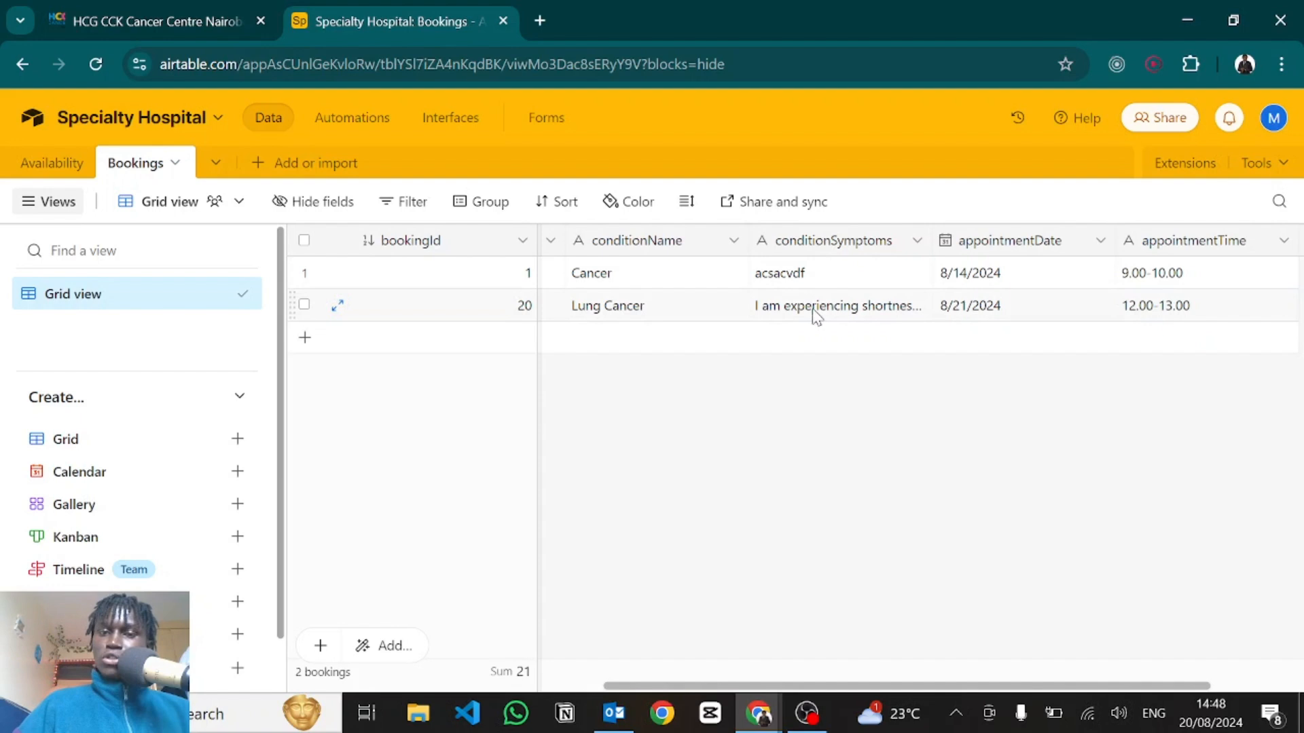
double_click(816, 314)
key(Escape)
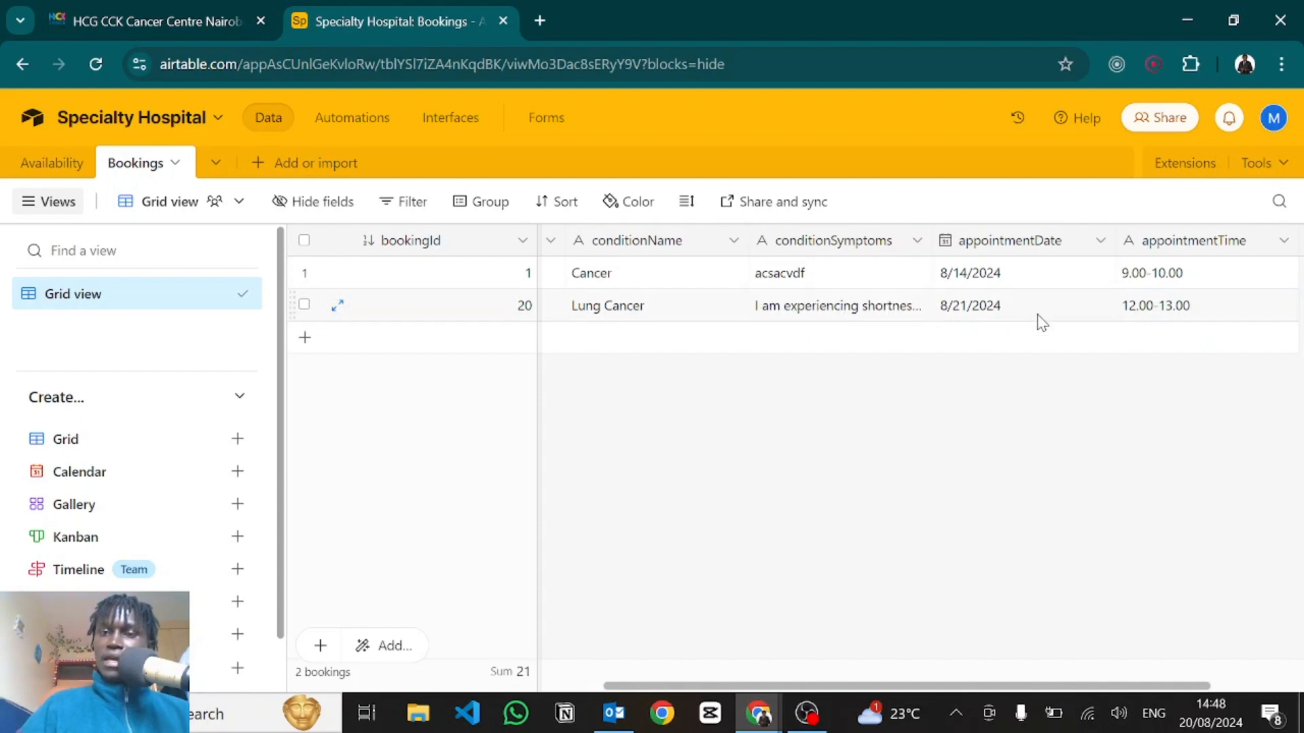
scroll(1043, 323, right, 3)
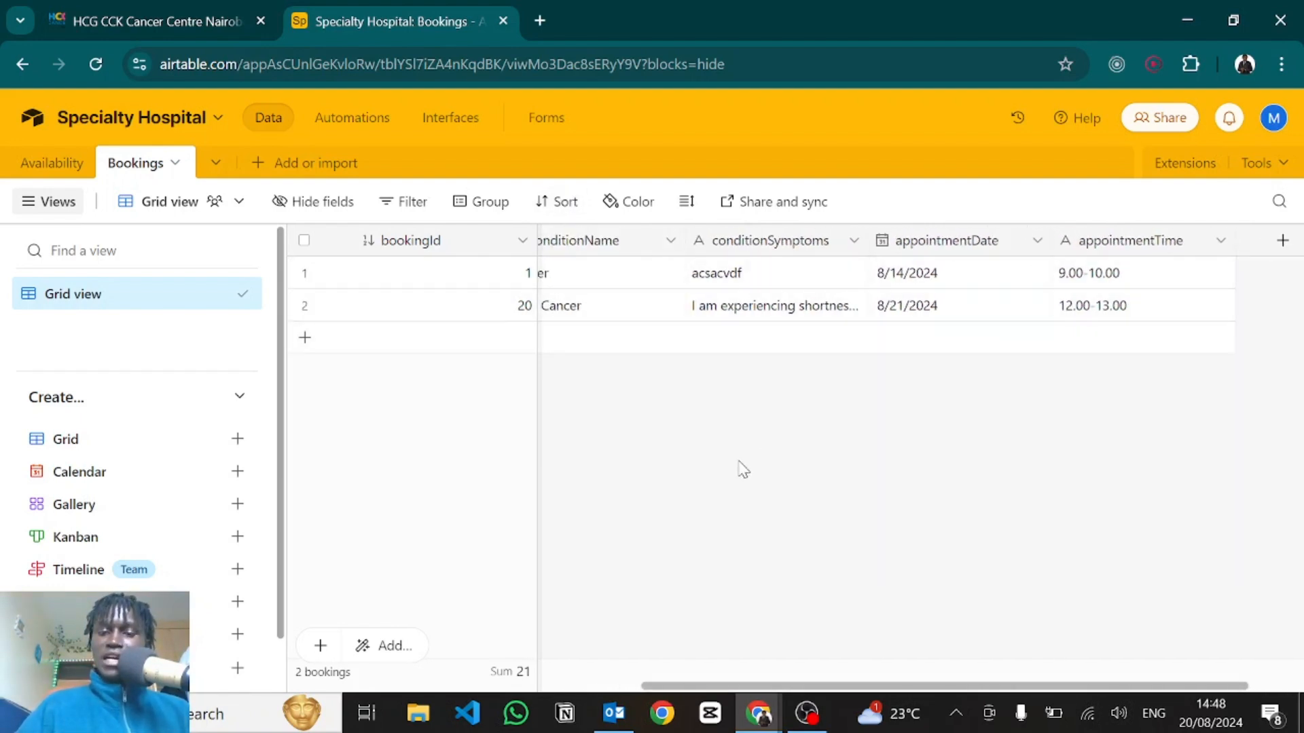
key(alt+Tab)
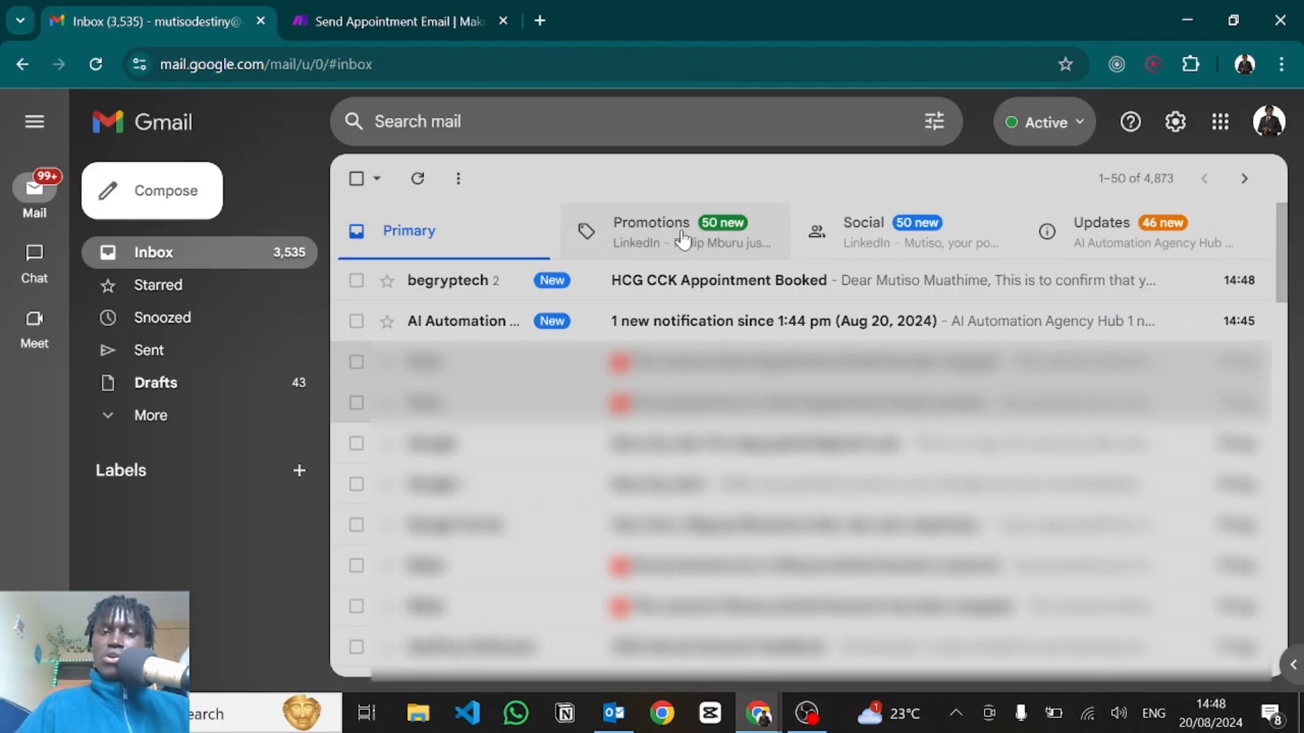
Read the 'HCG CCK Appointment Booked' email for 2024-08-21, 12.00-13.00, then switch to Outlook.
click(644, 290)
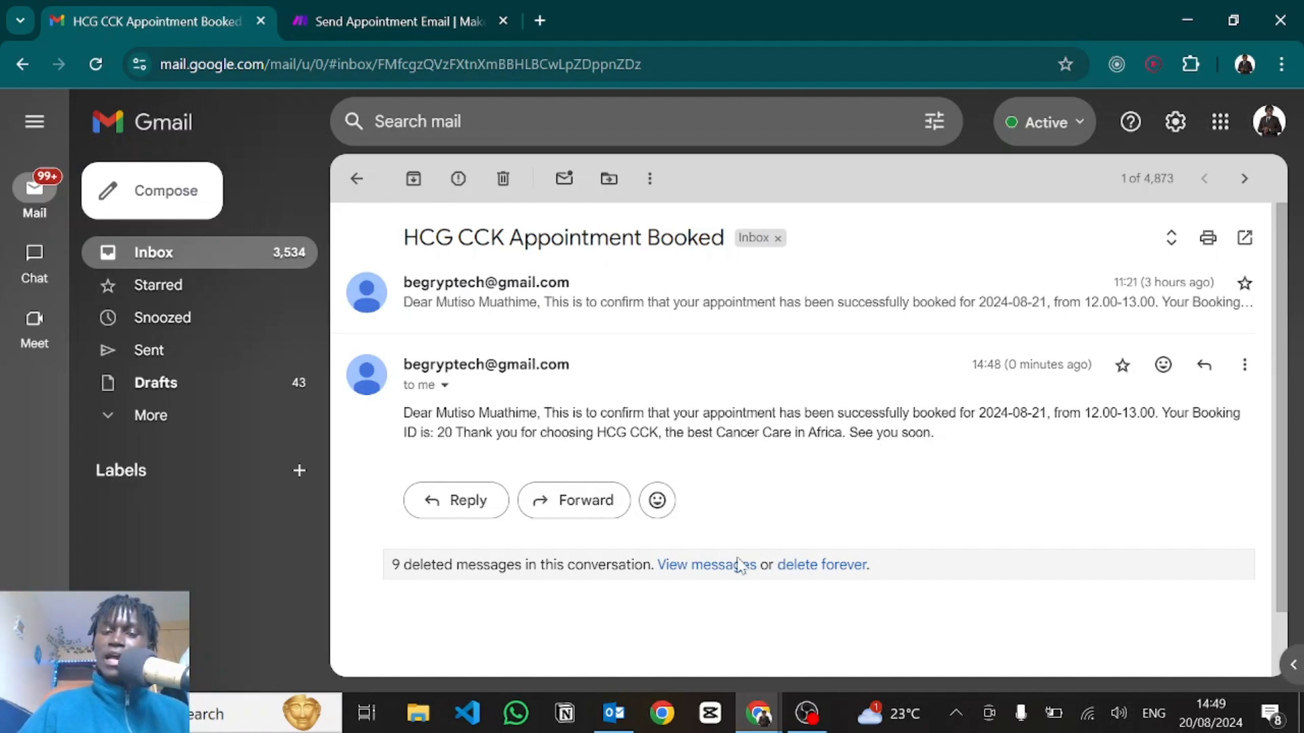
click(617, 713)
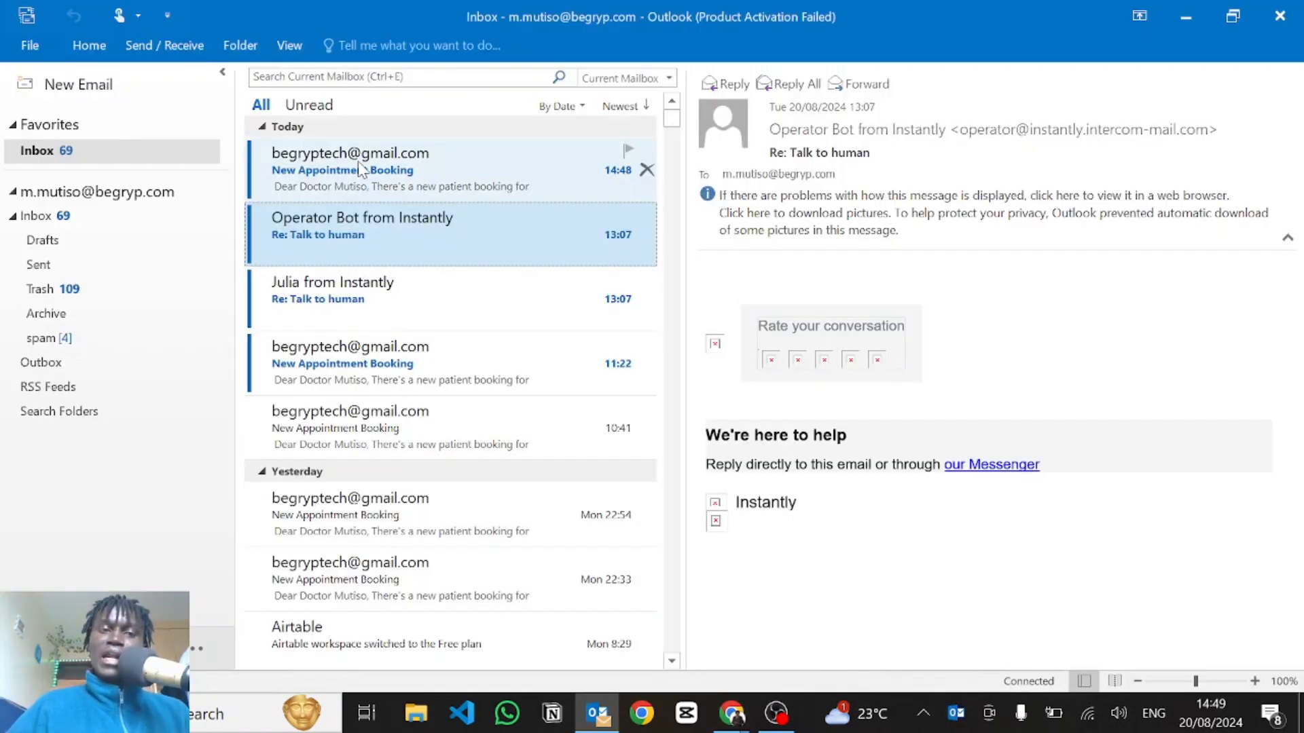
Open the 14:48 'New Appointment Booking' email addressed to the doctor.
click(360, 169)
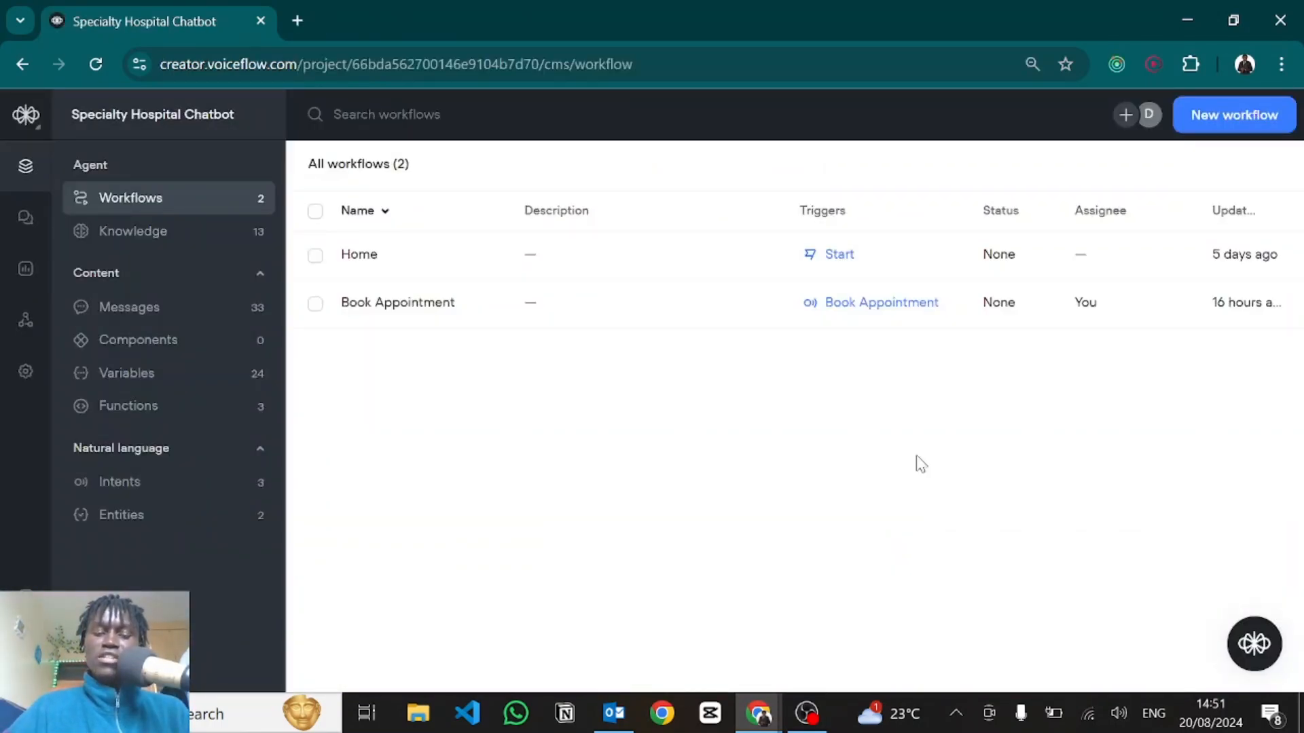
Go to voiceflow.com, open the Specialty Hospital Chatbot agent and edit its Home workflow.
key(ctrl+t)
text(voic)
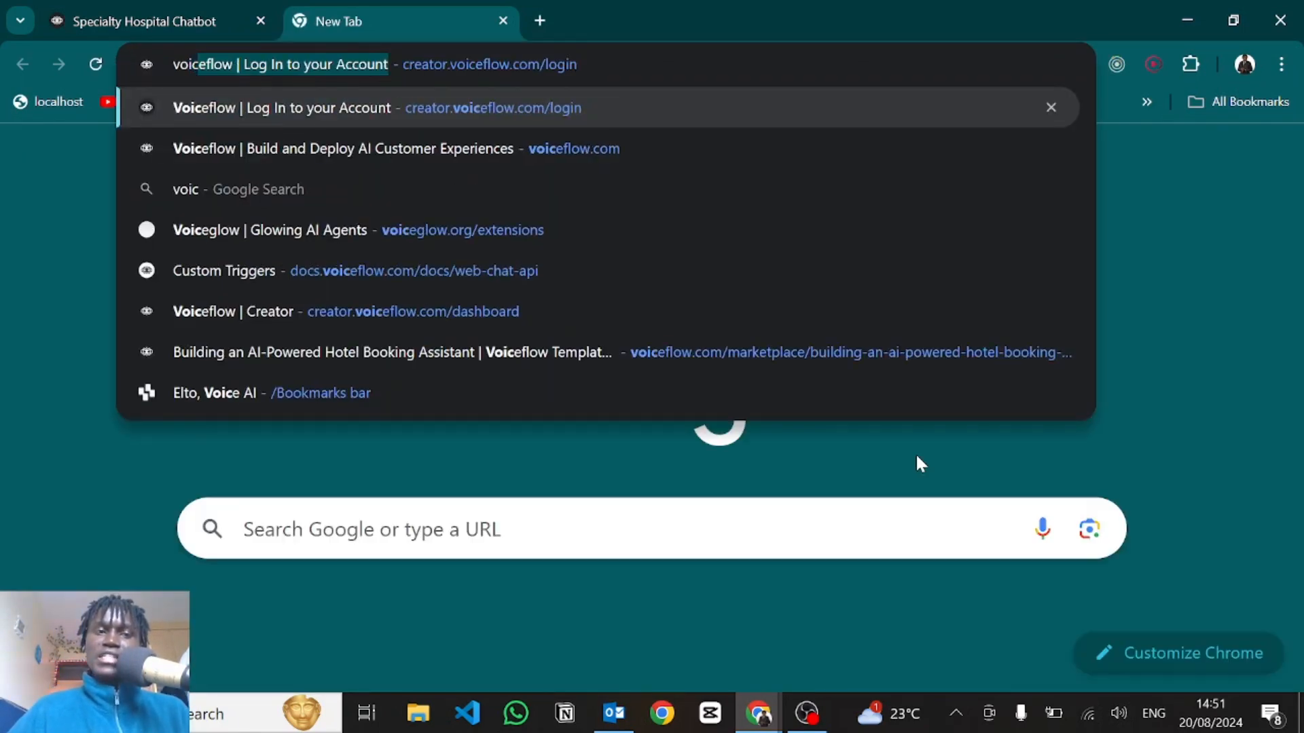
key(BackSpace)
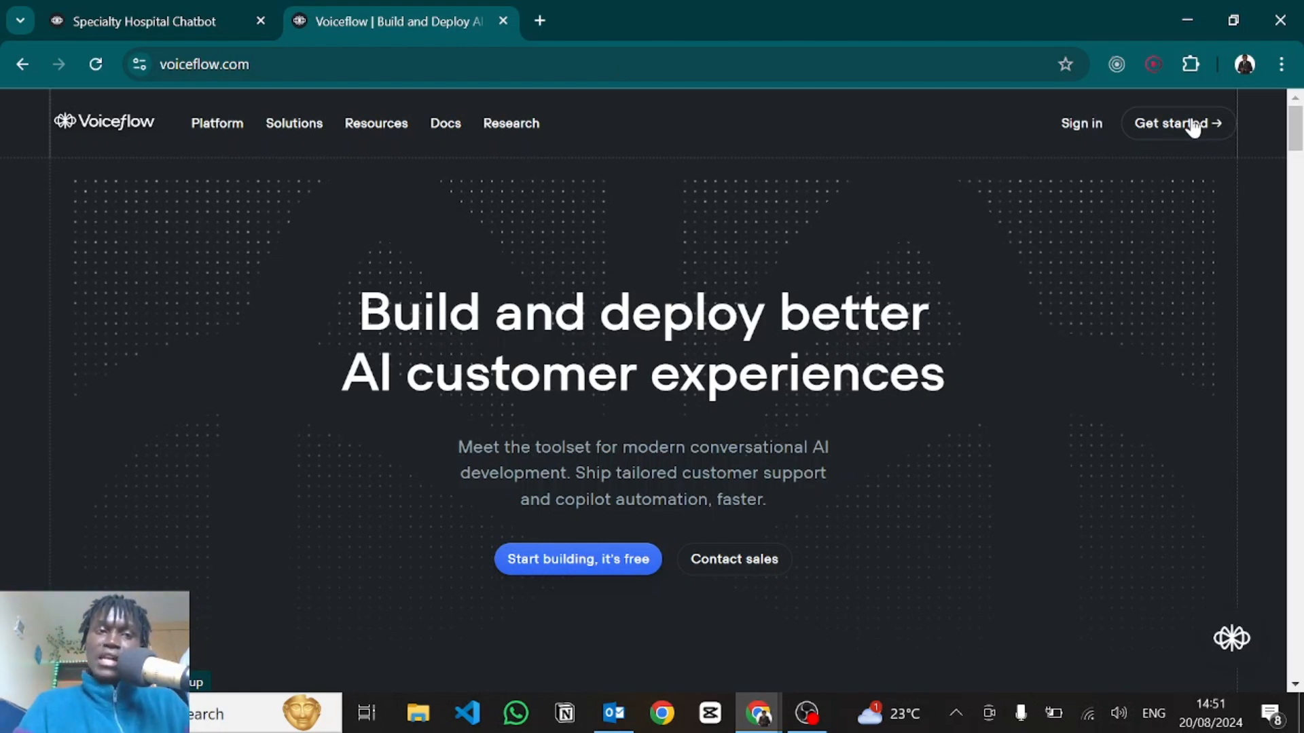
click(1193, 127)
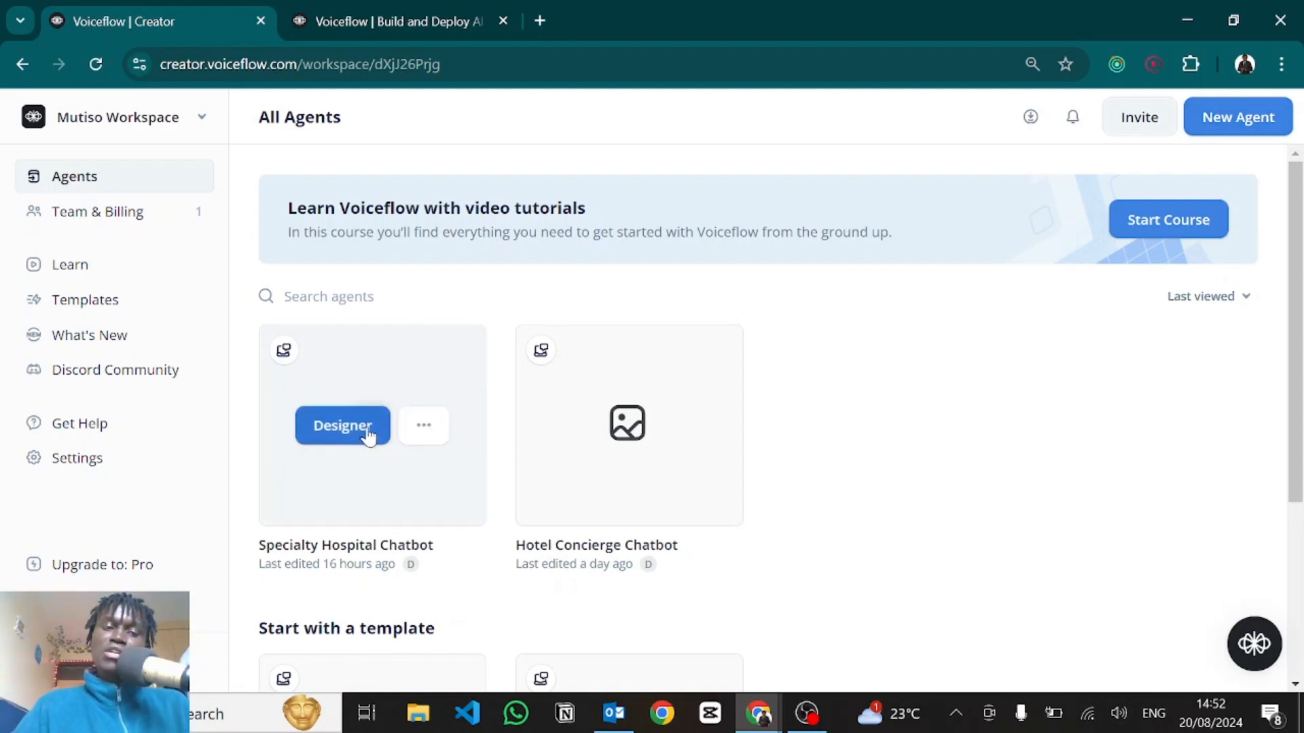
click(369, 435)
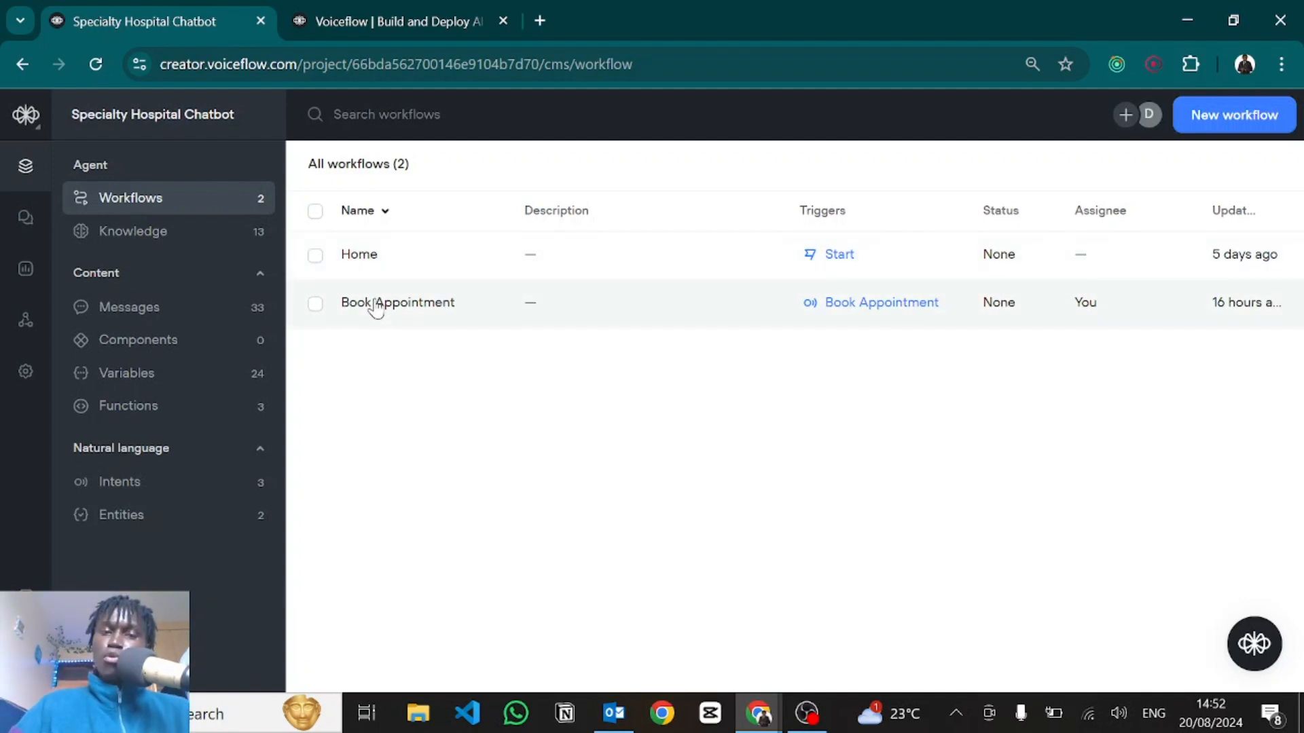
click(396, 265)
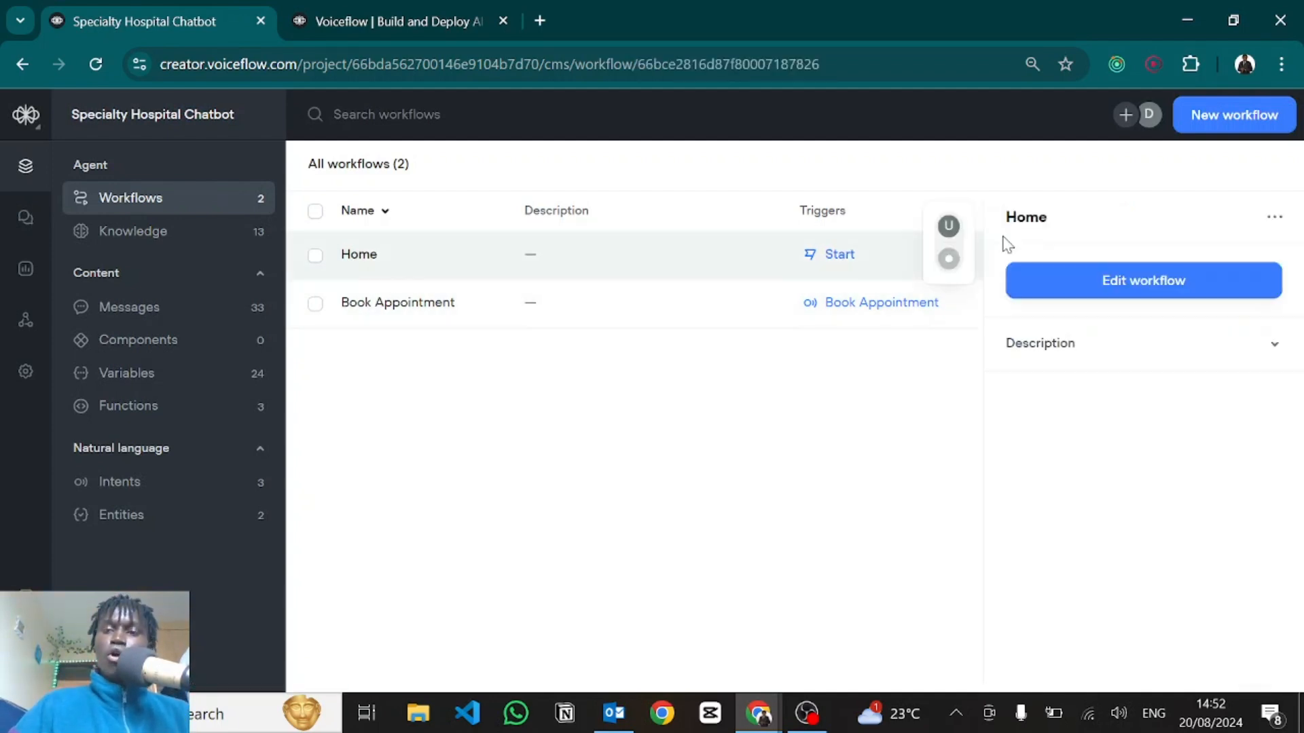
click(1015, 279)
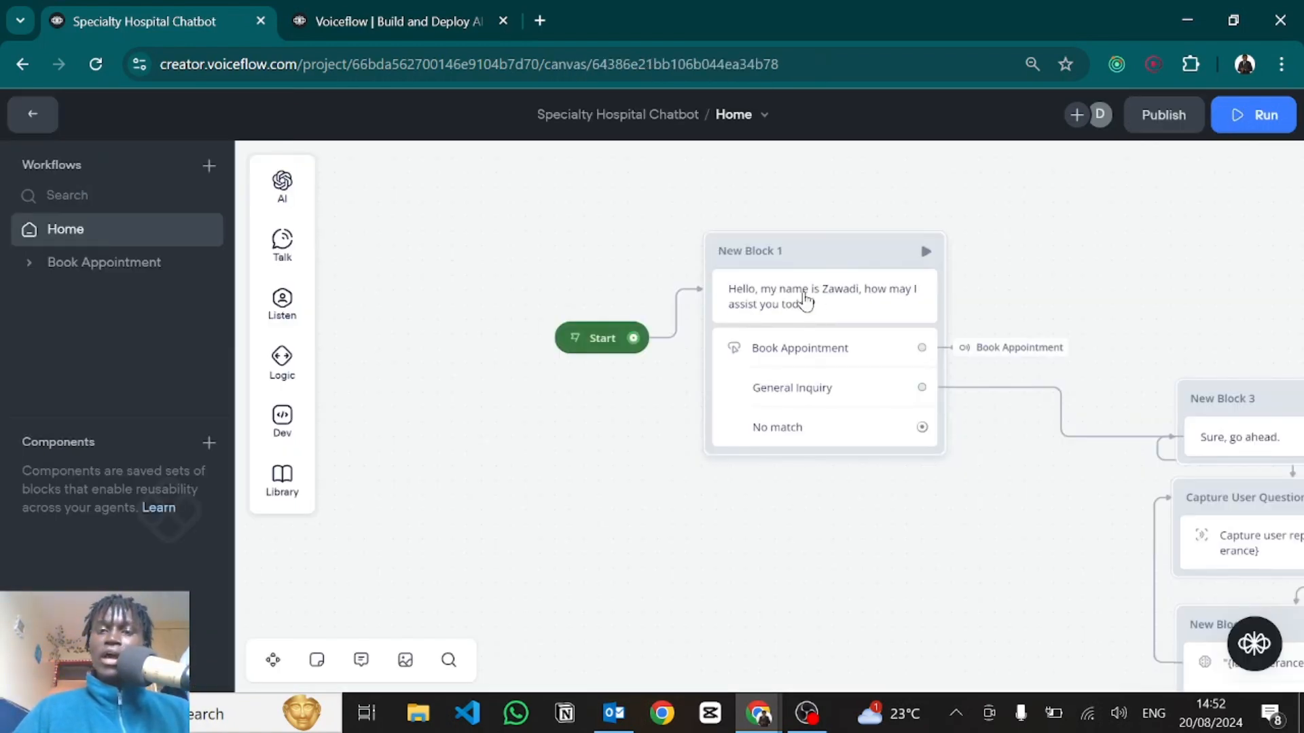
click(806, 301)
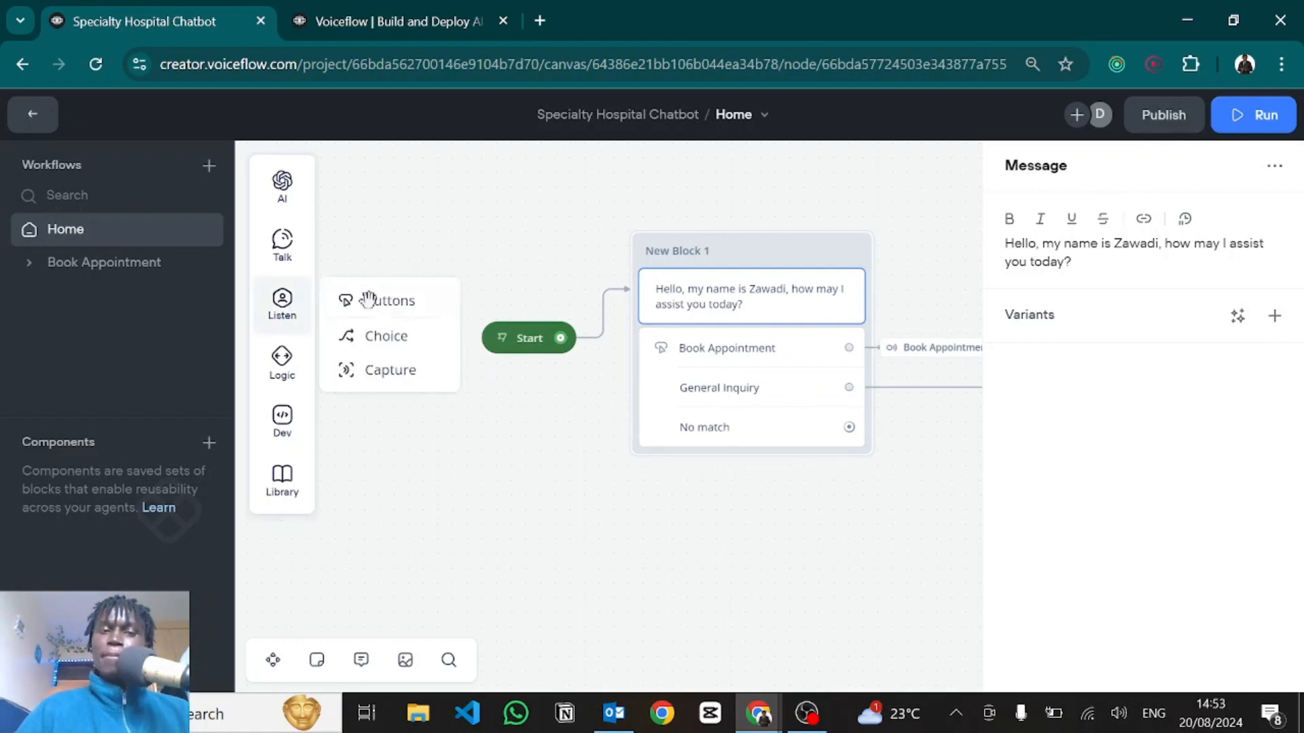
click(720, 353)
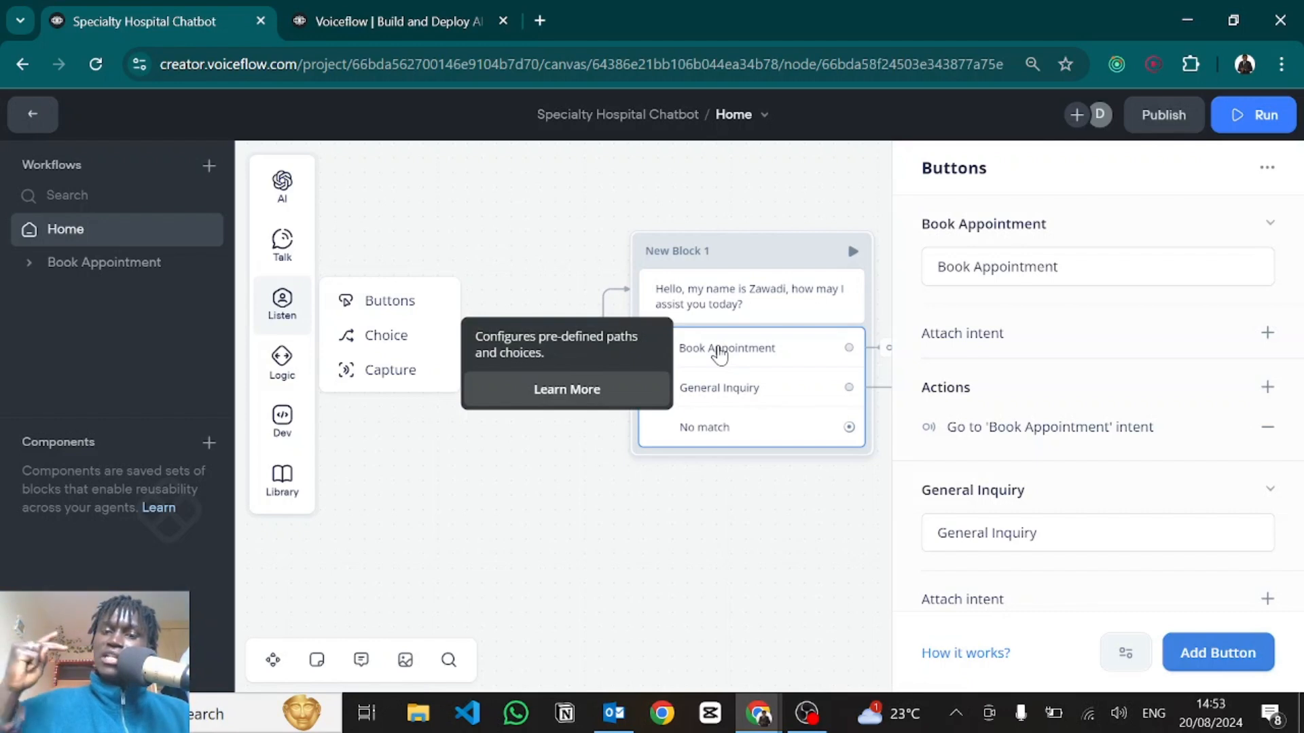
scroll(1107, 523, down, 2)
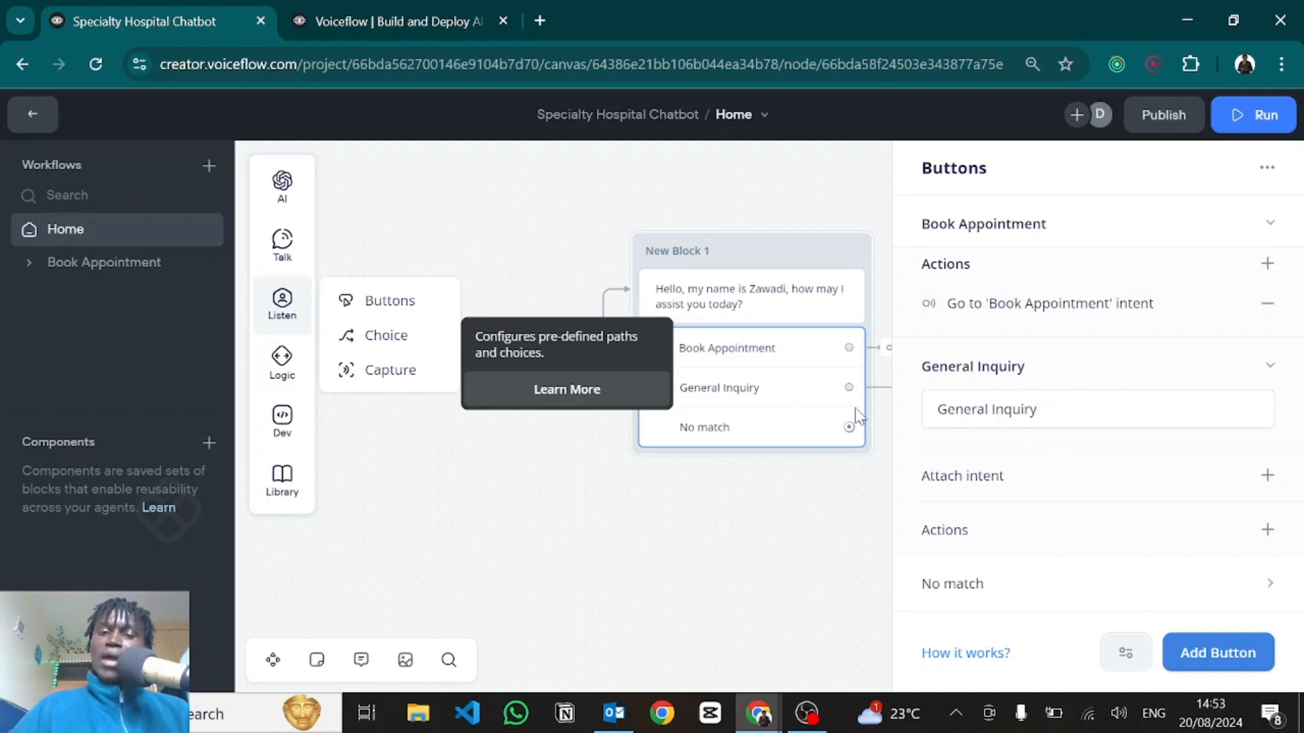
click(765, 552)
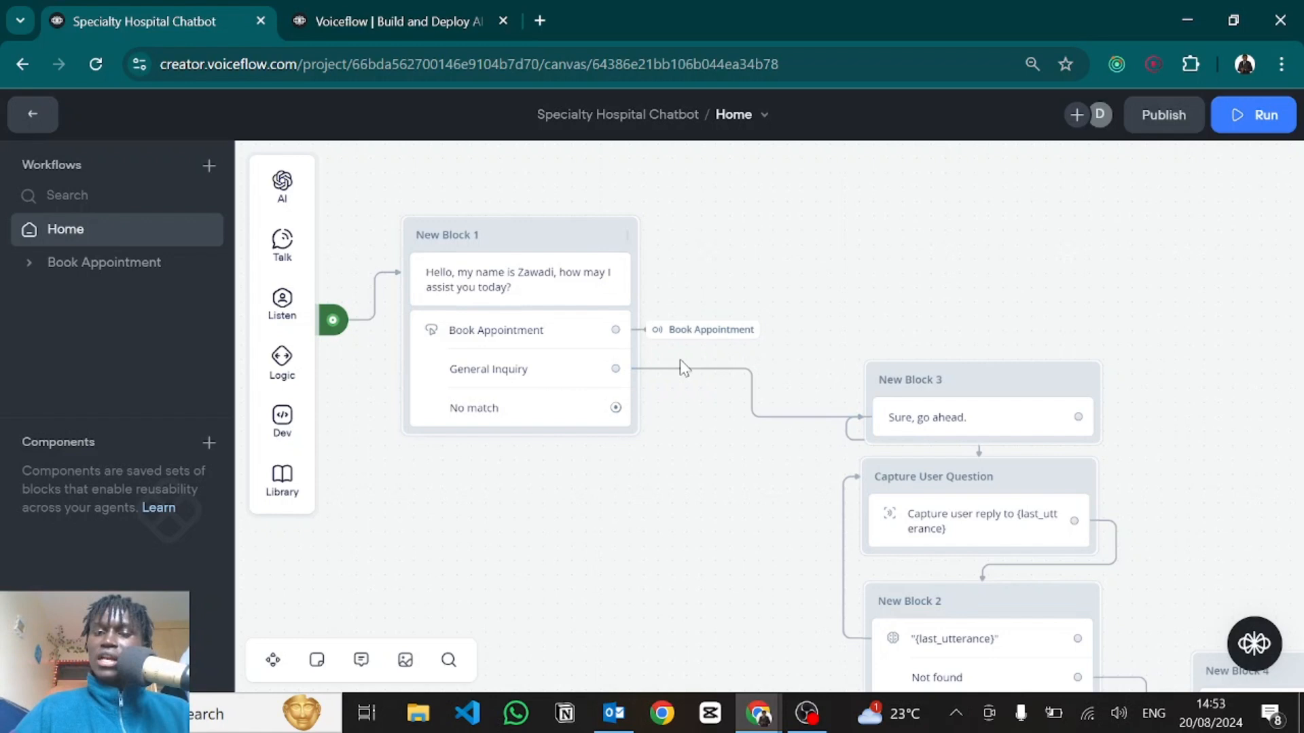
Review New Block 3's 'Sure, go ahead.' reply and capture step, then open New Block 2's Response AI step.
drag(693, 469, 507, 310)
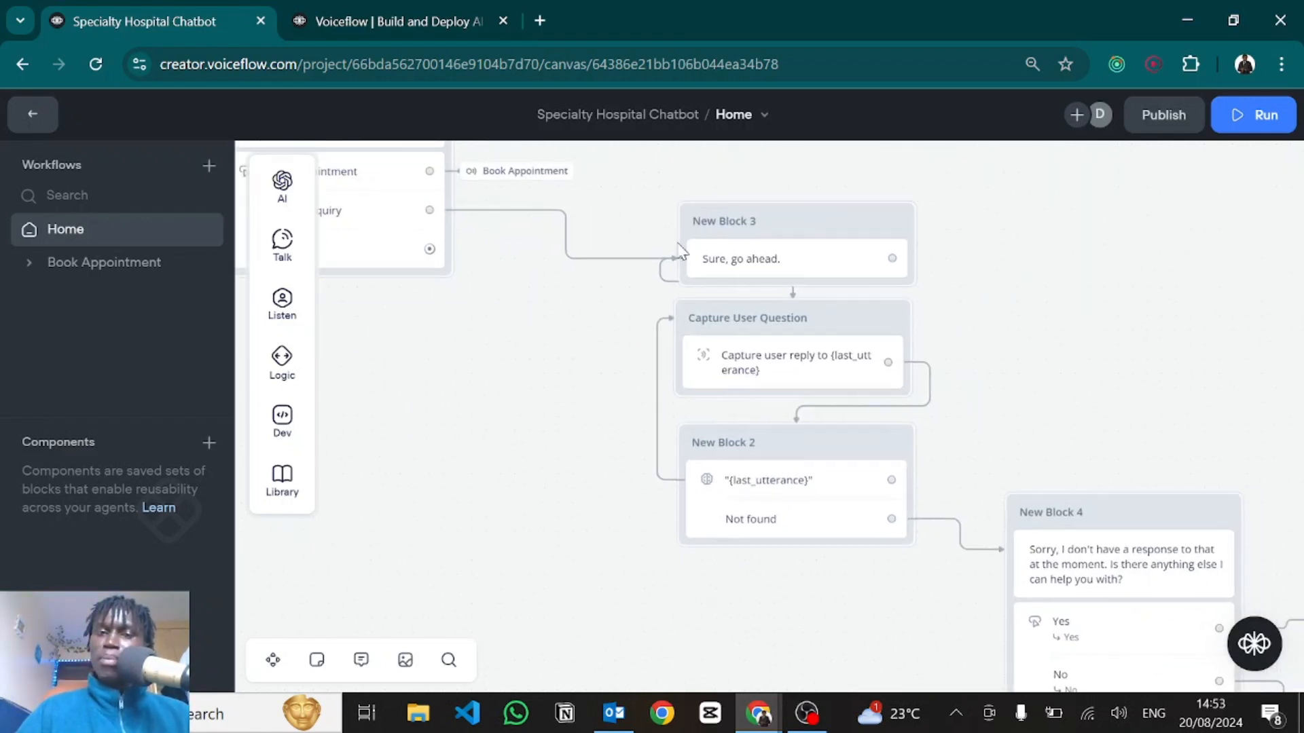
click(708, 258)
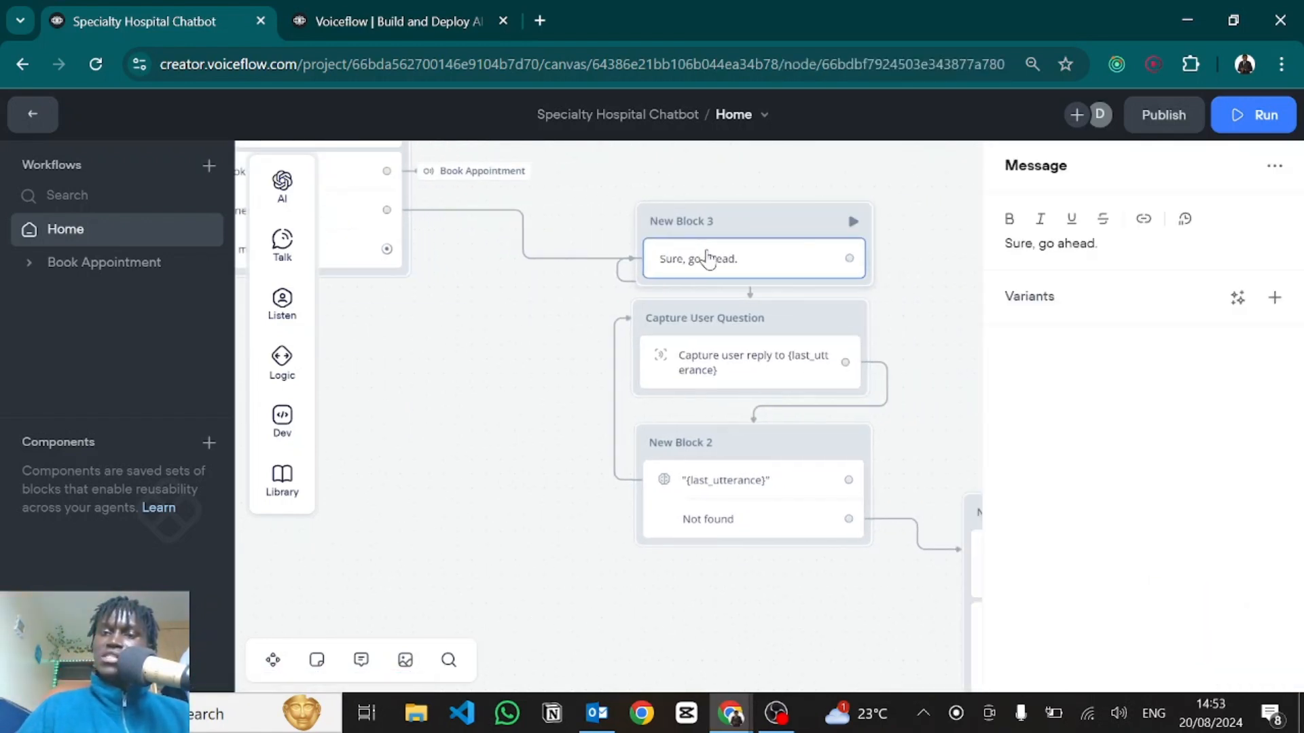
click(709, 381)
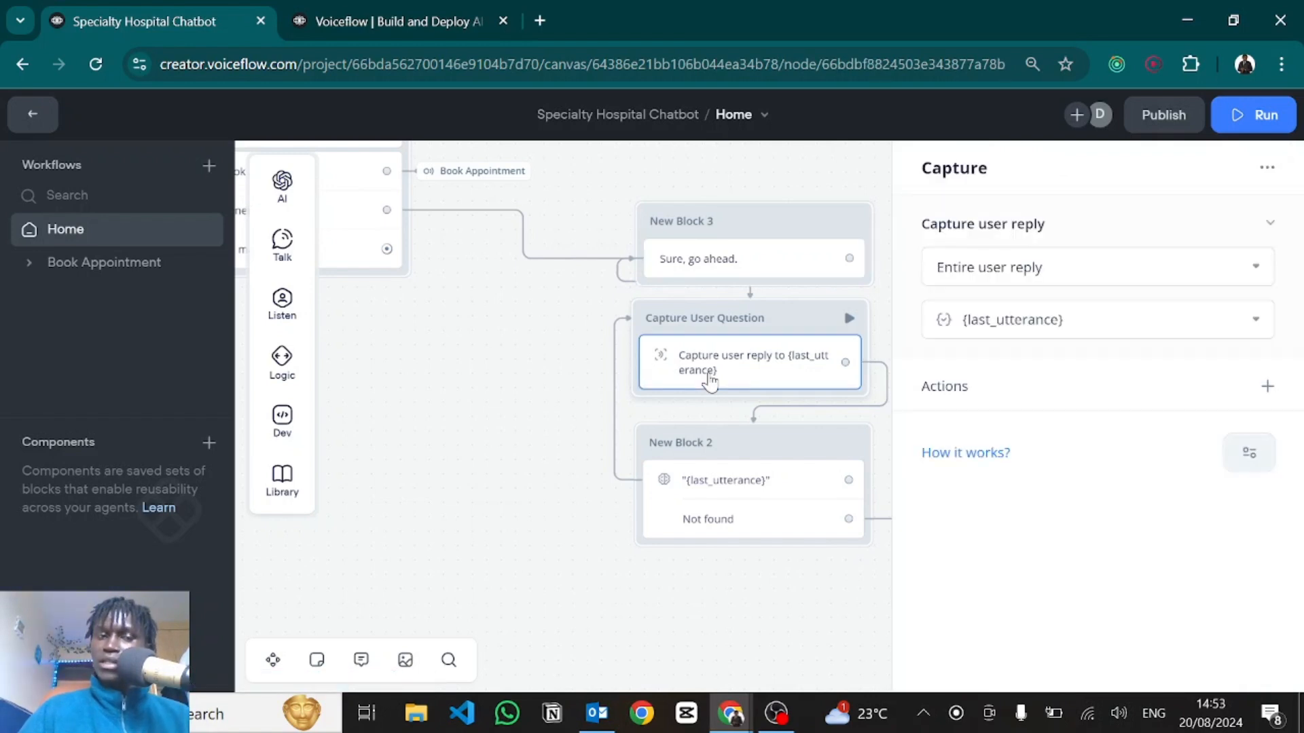
mouse_move(310, 332)
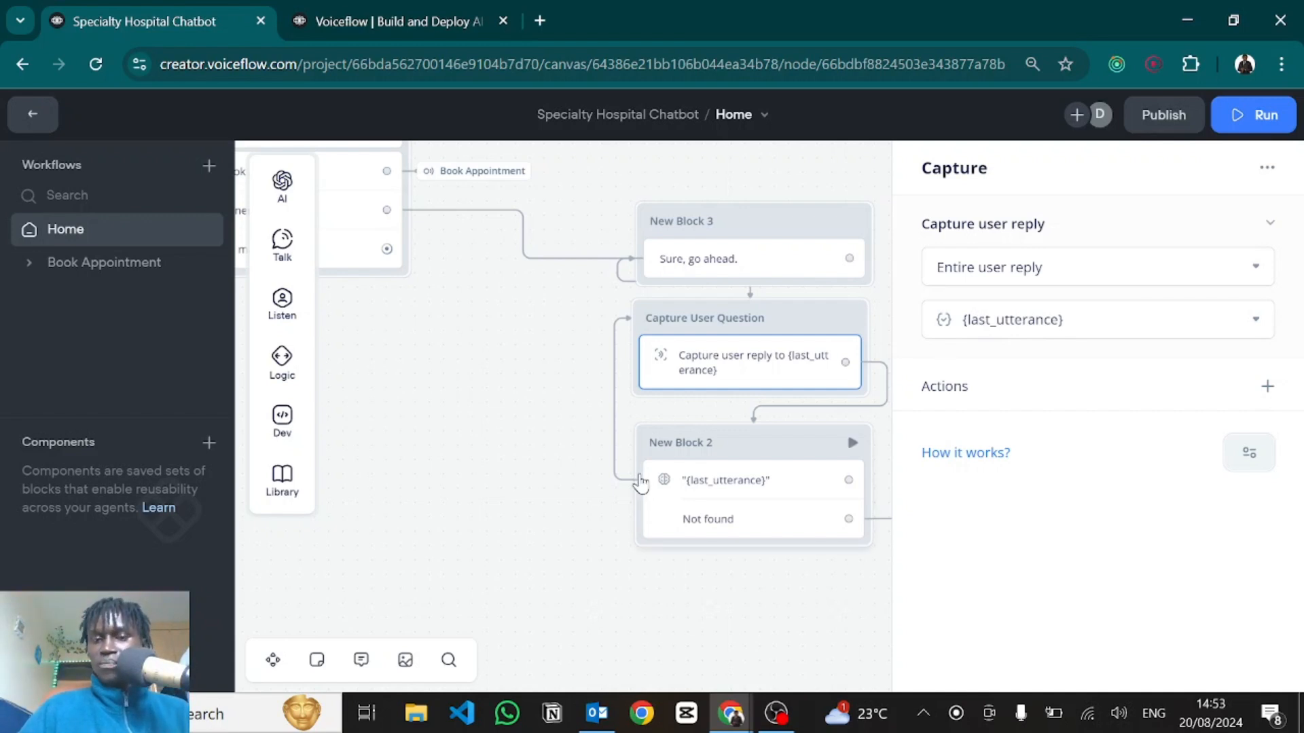
drag(553, 521, 353, 360)
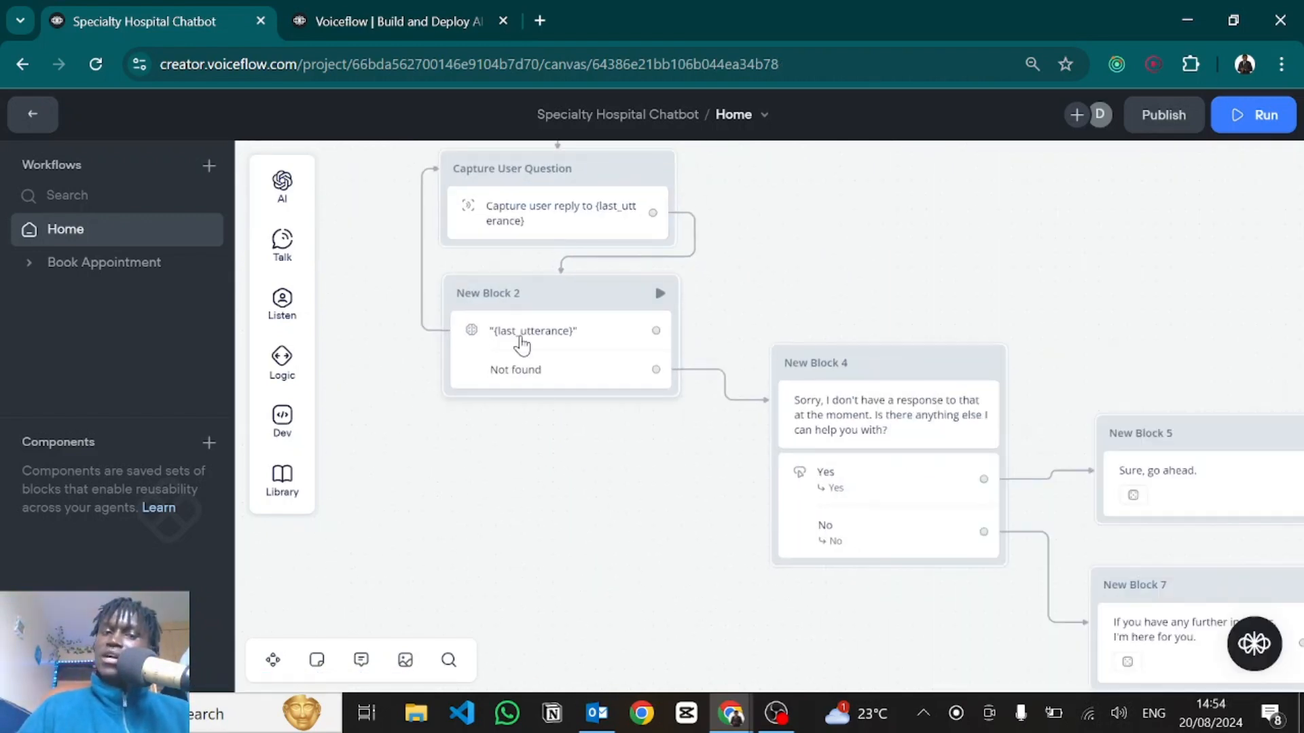
click(521, 345)
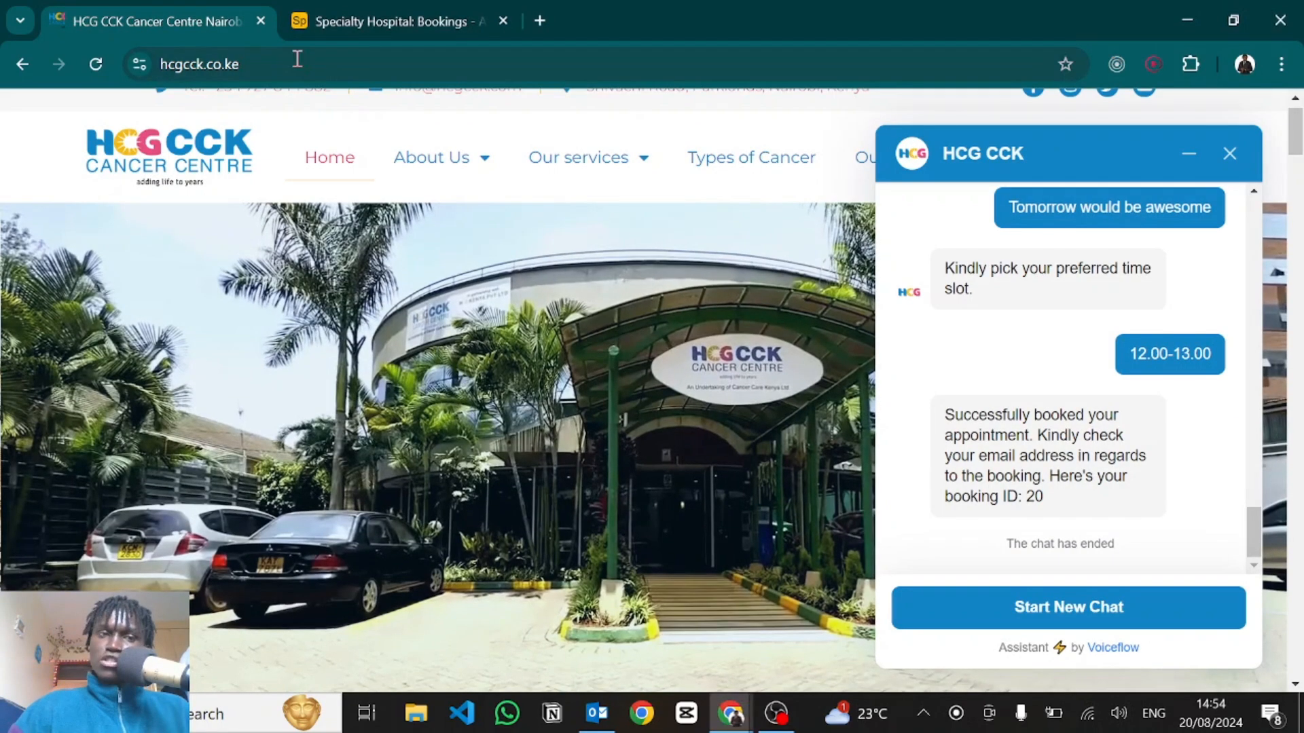
Leave the HCG CCK site, return to Voiceflow and close the Response AI editor.
click(297, 59)
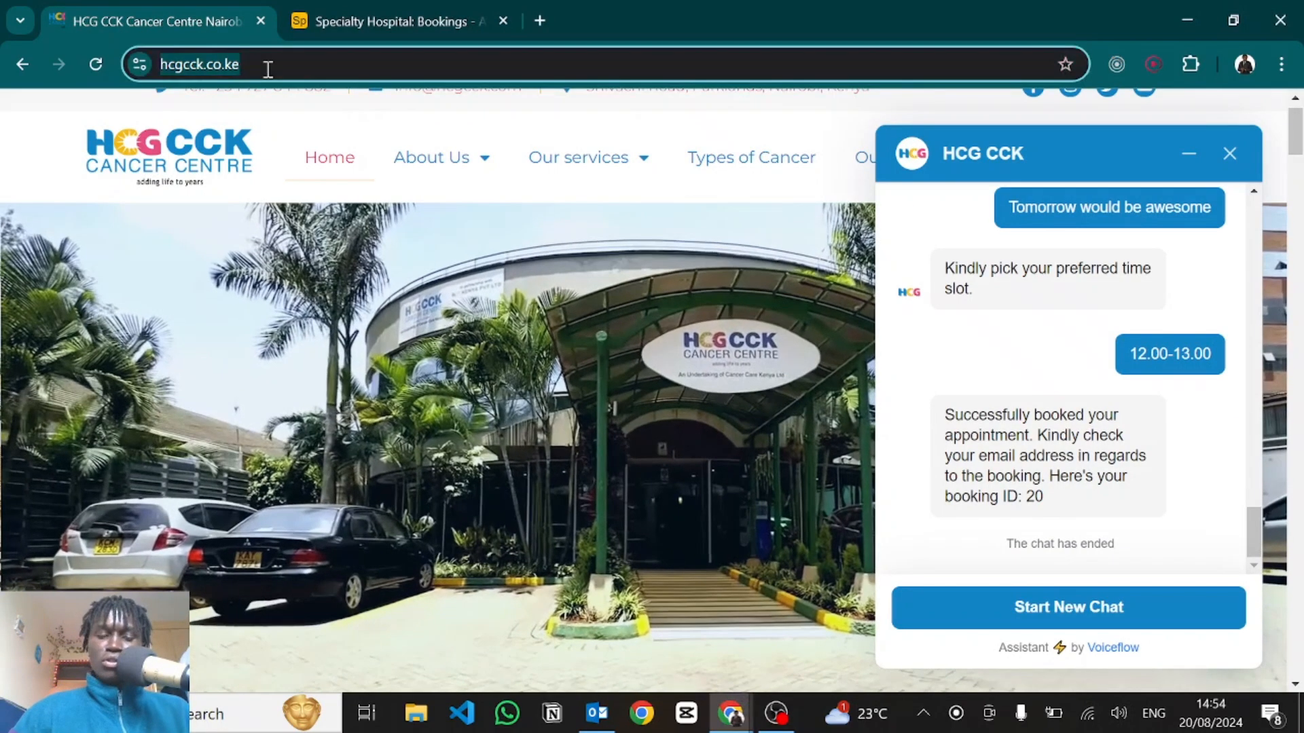
key(alt+Tab)
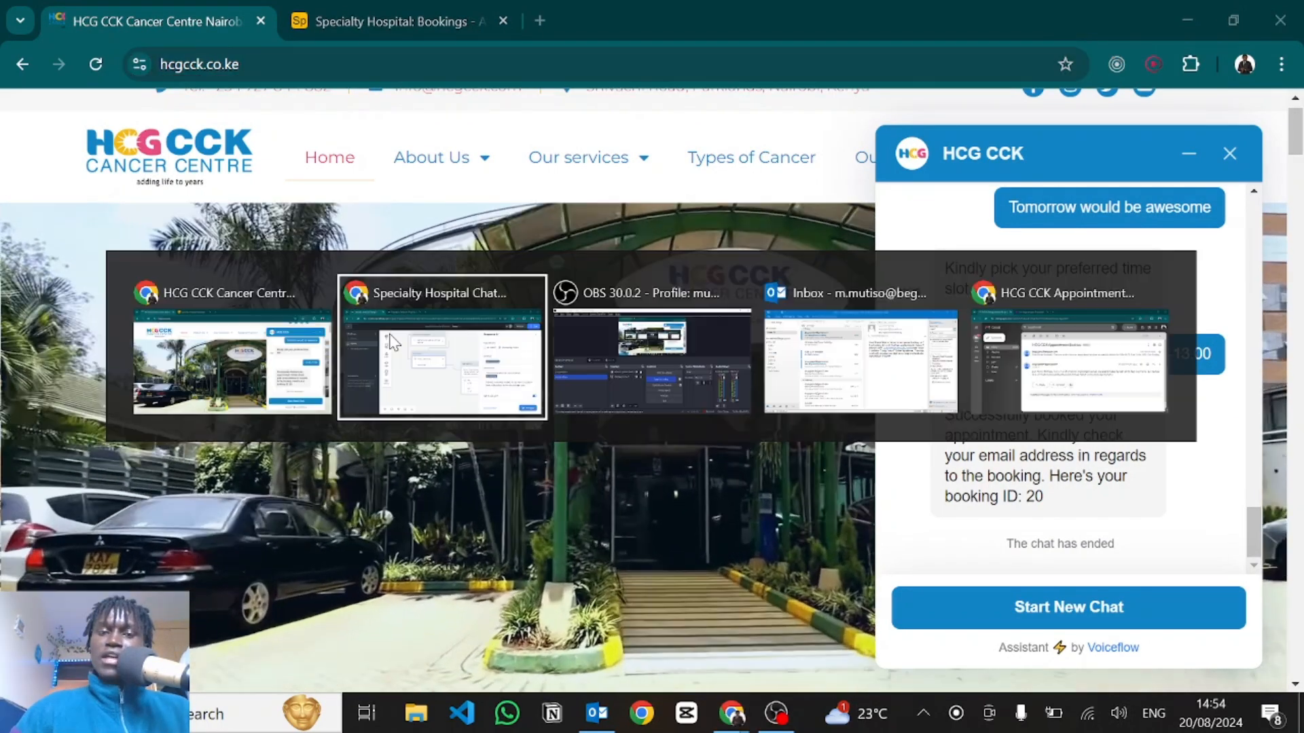
click(501, 519)
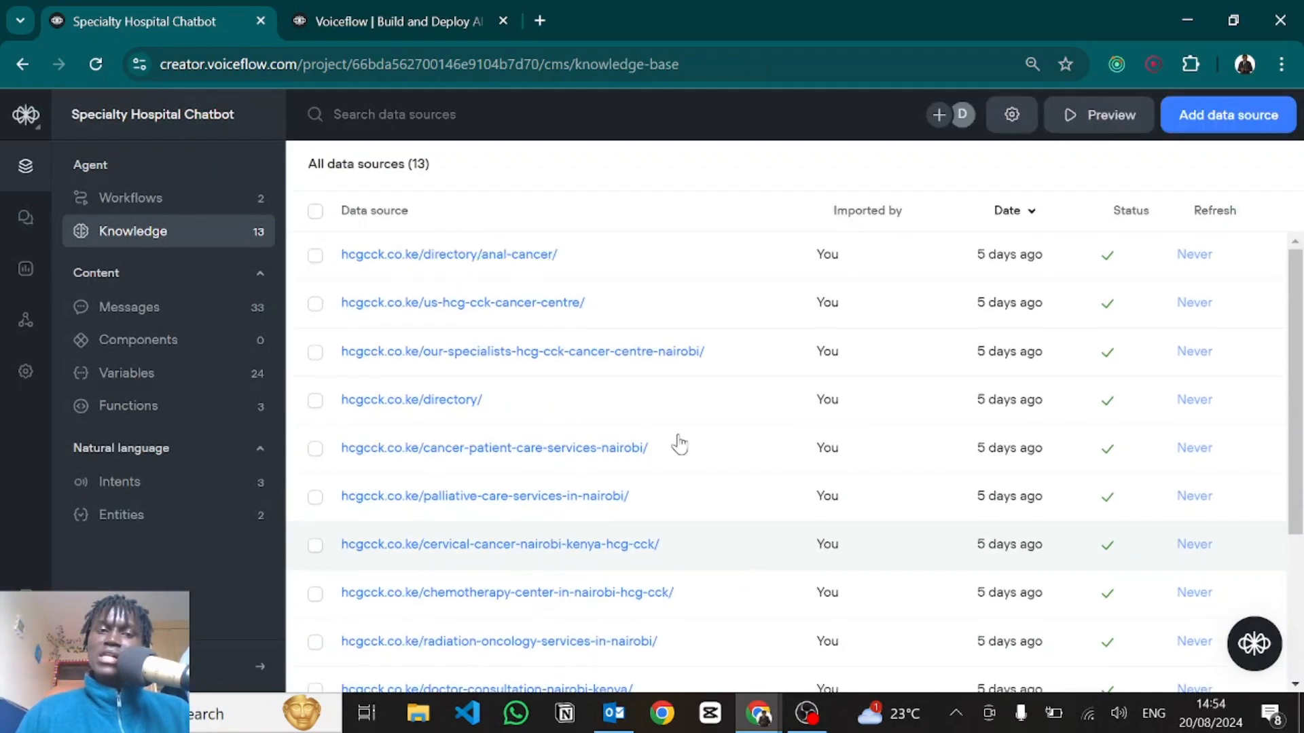
scroll(657, 554, down, 3)
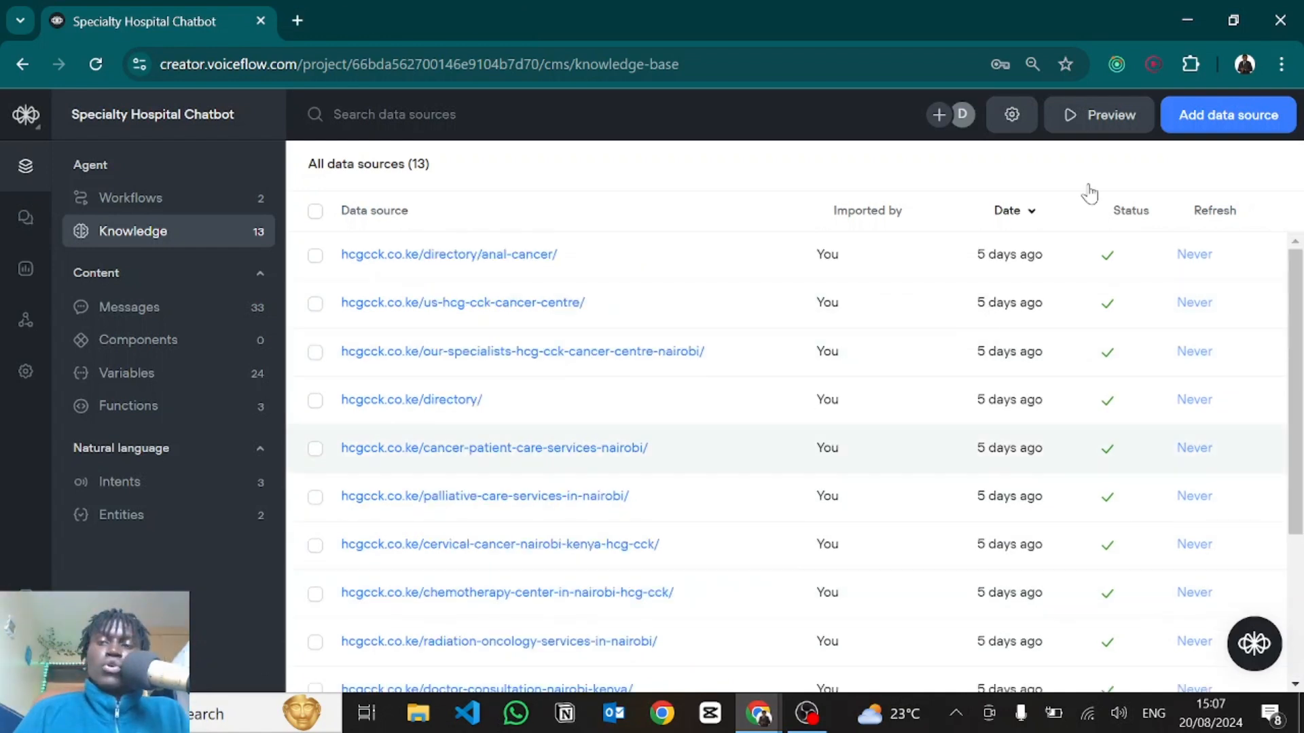
click(1202, 126)
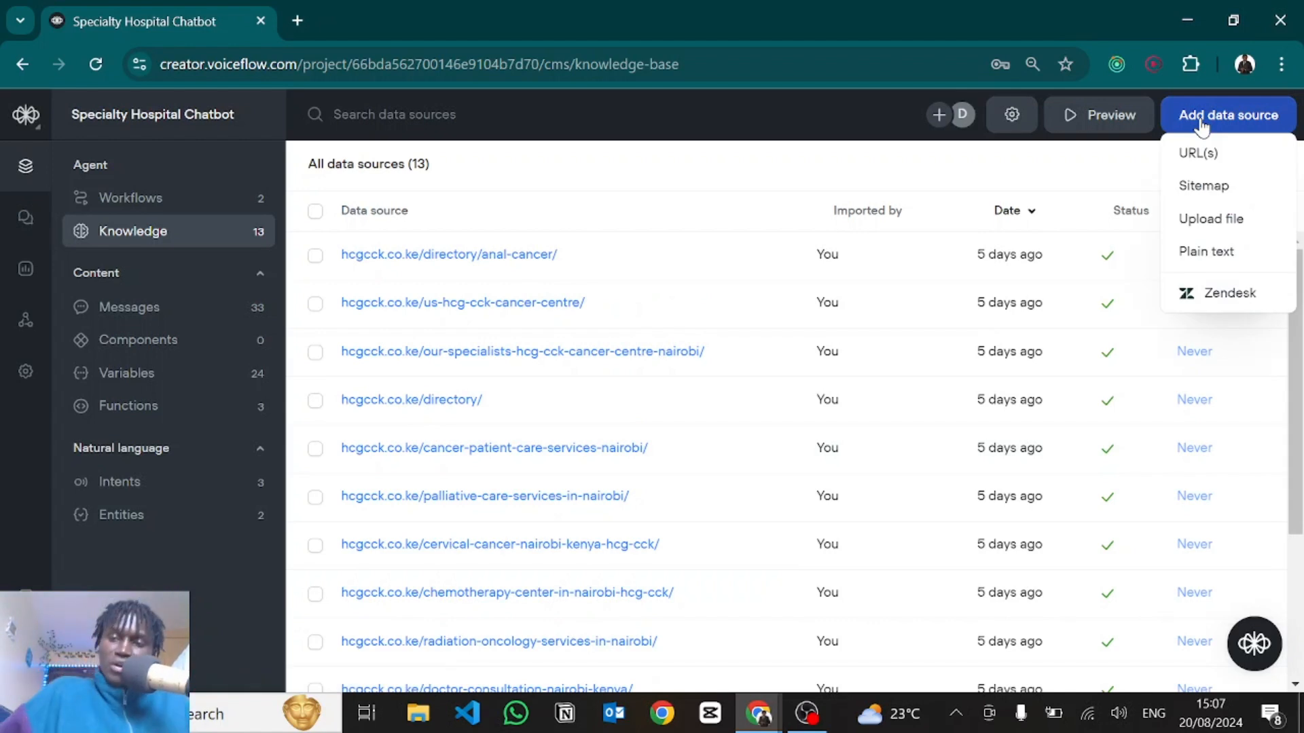
click(1217, 154)
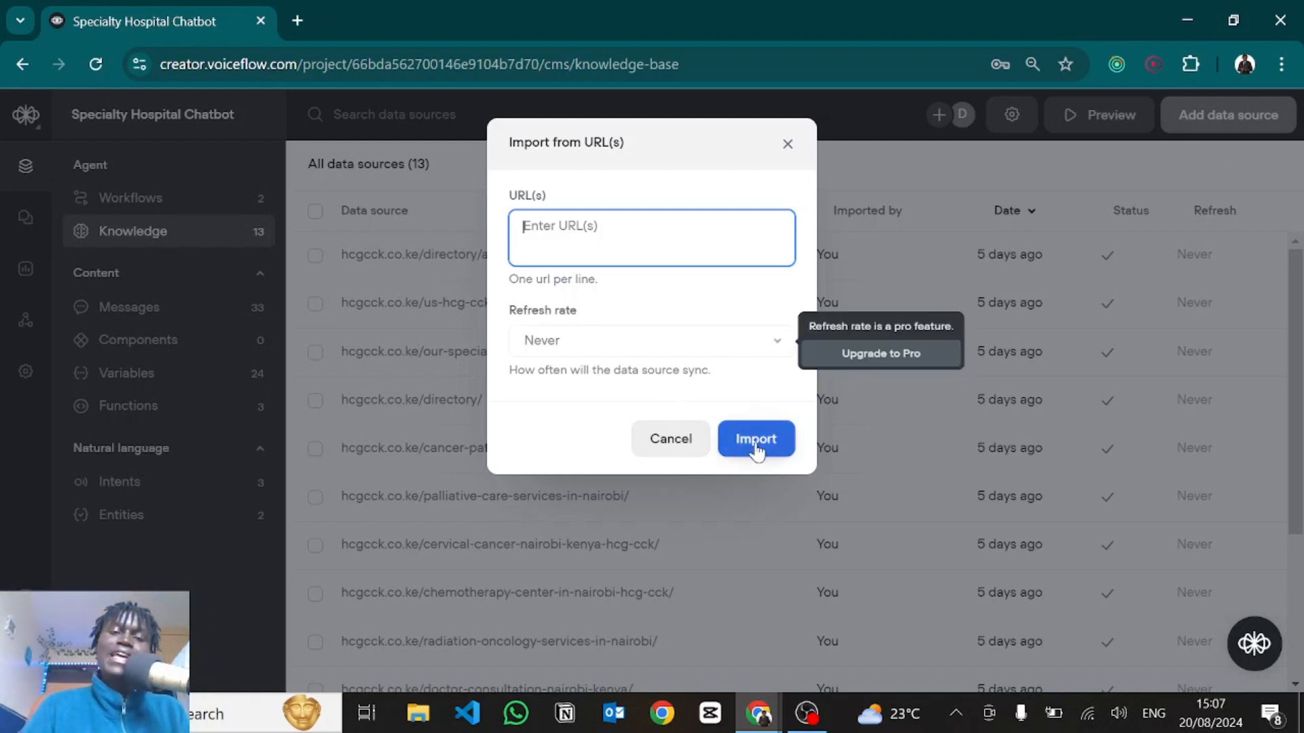
click(791, 139)
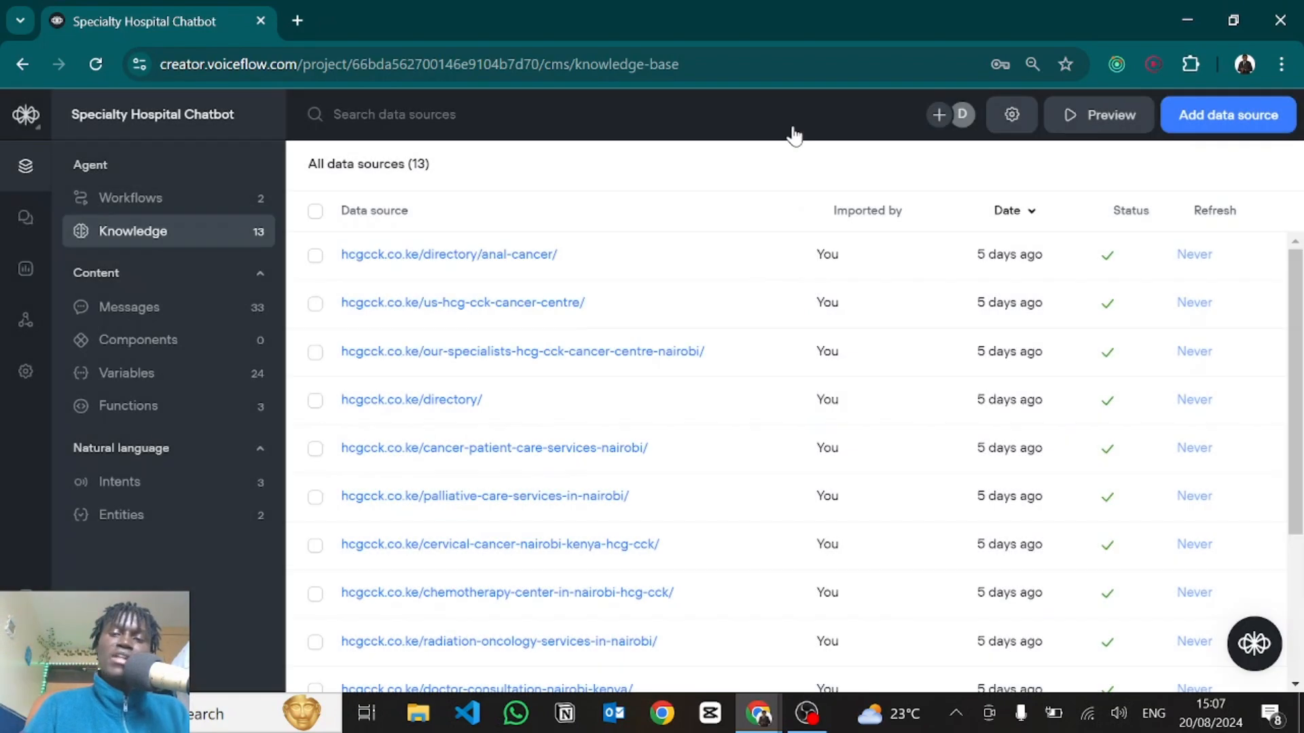
scroll(713, 584, down, 4)
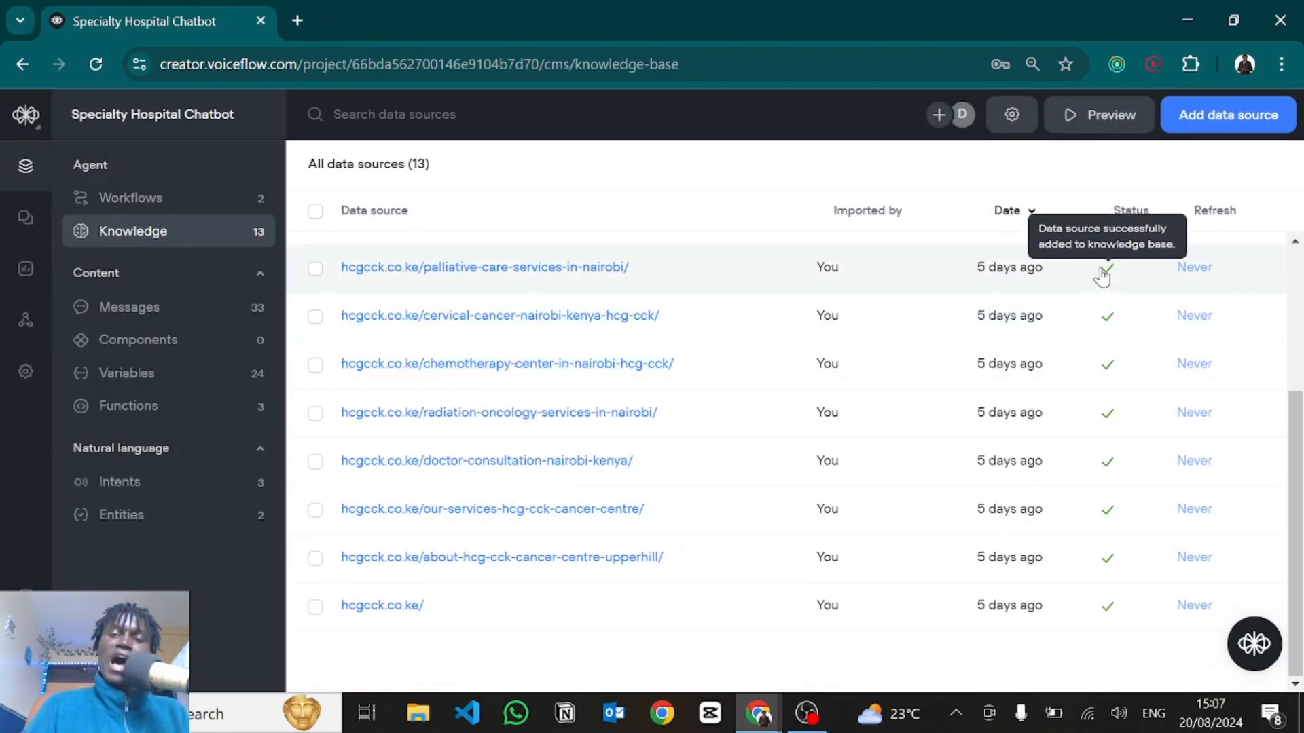
Reopen the Response AI step, keep last_utterance as the question, and review the Claude 3 - Haiku prompt overrides.
click(178, 194)
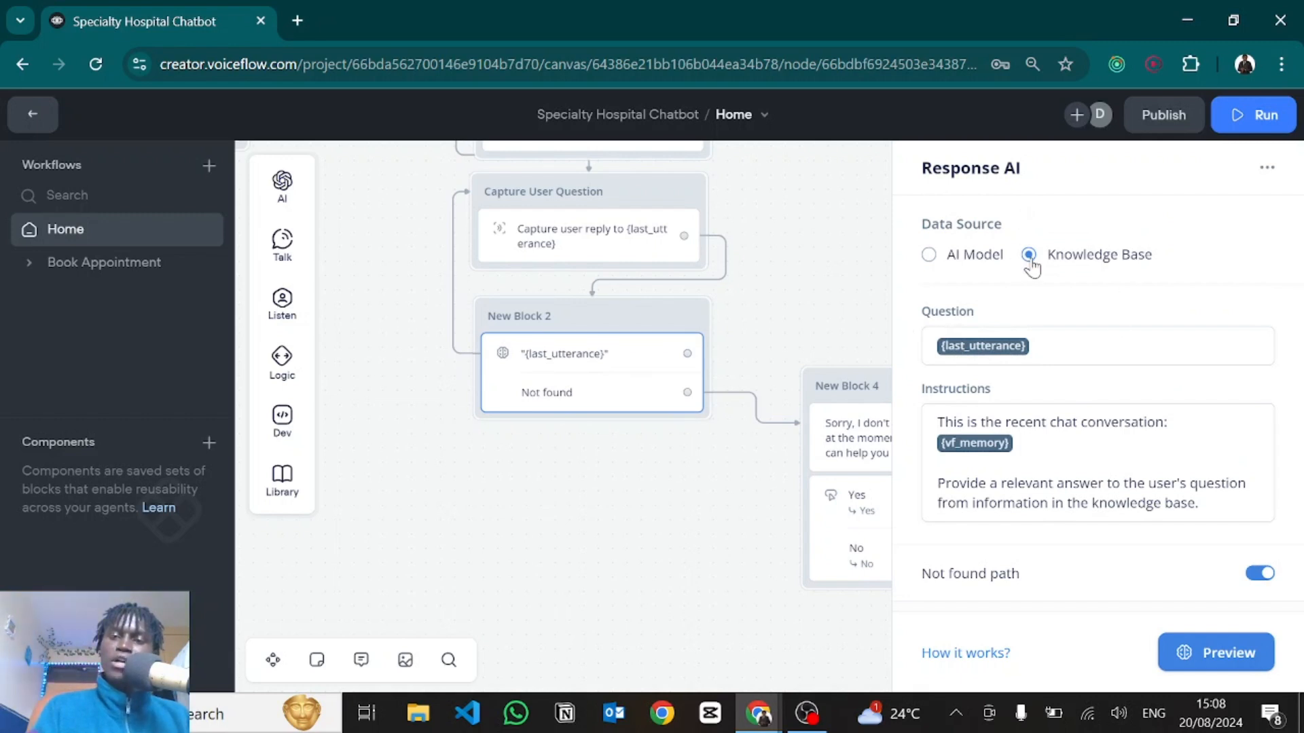
click(1063, 346)
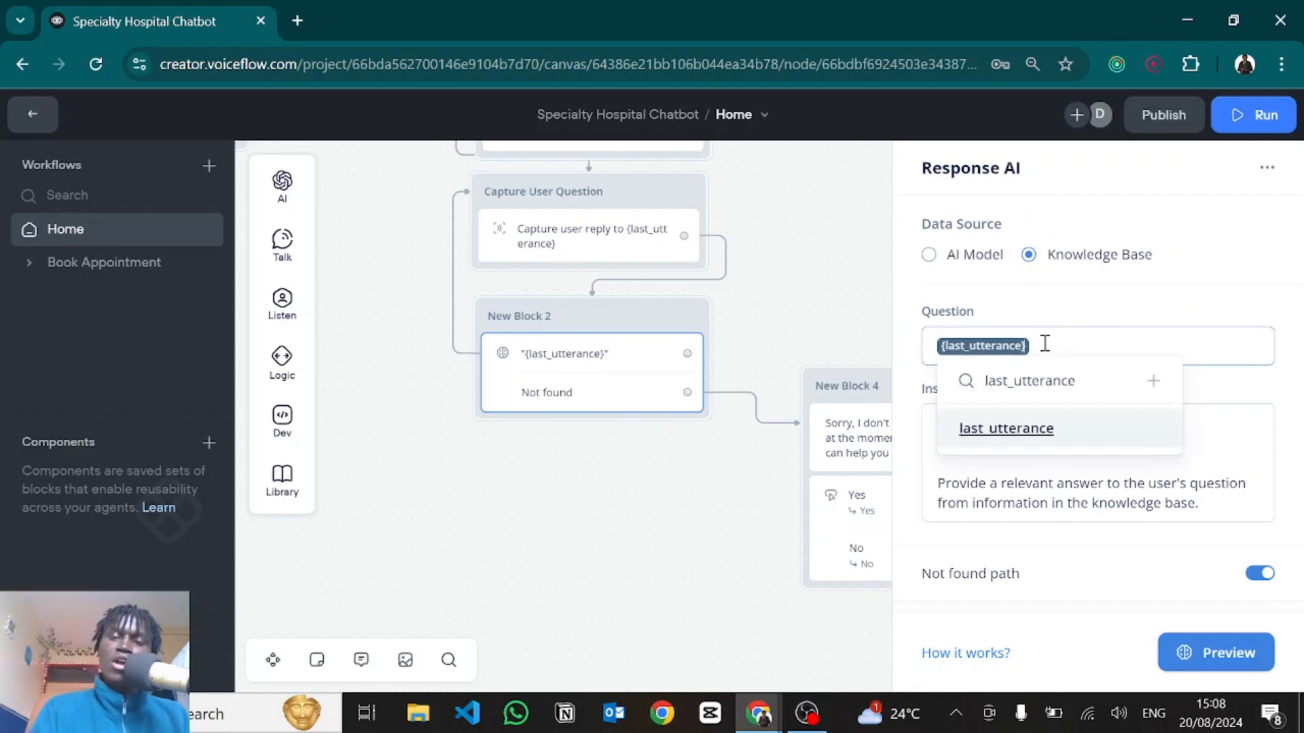
click(1039, 429)
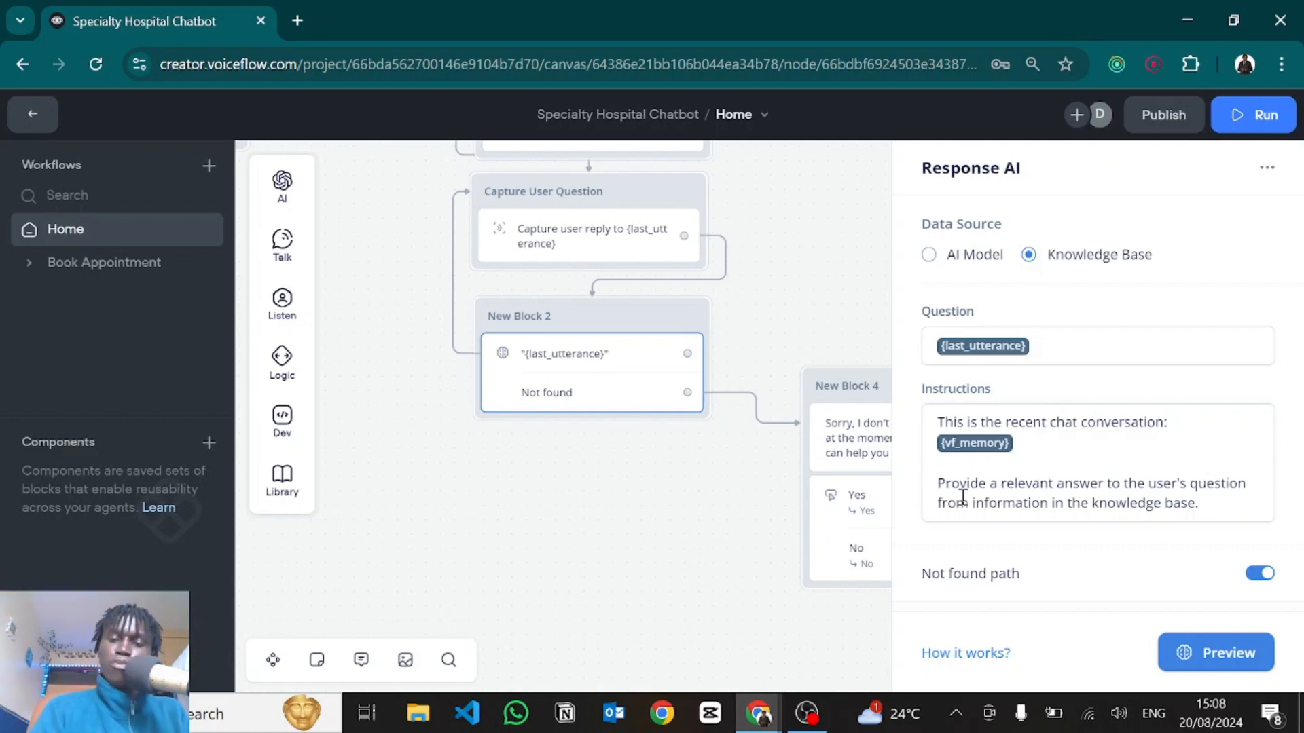
scroll(990, 520, down, 1)
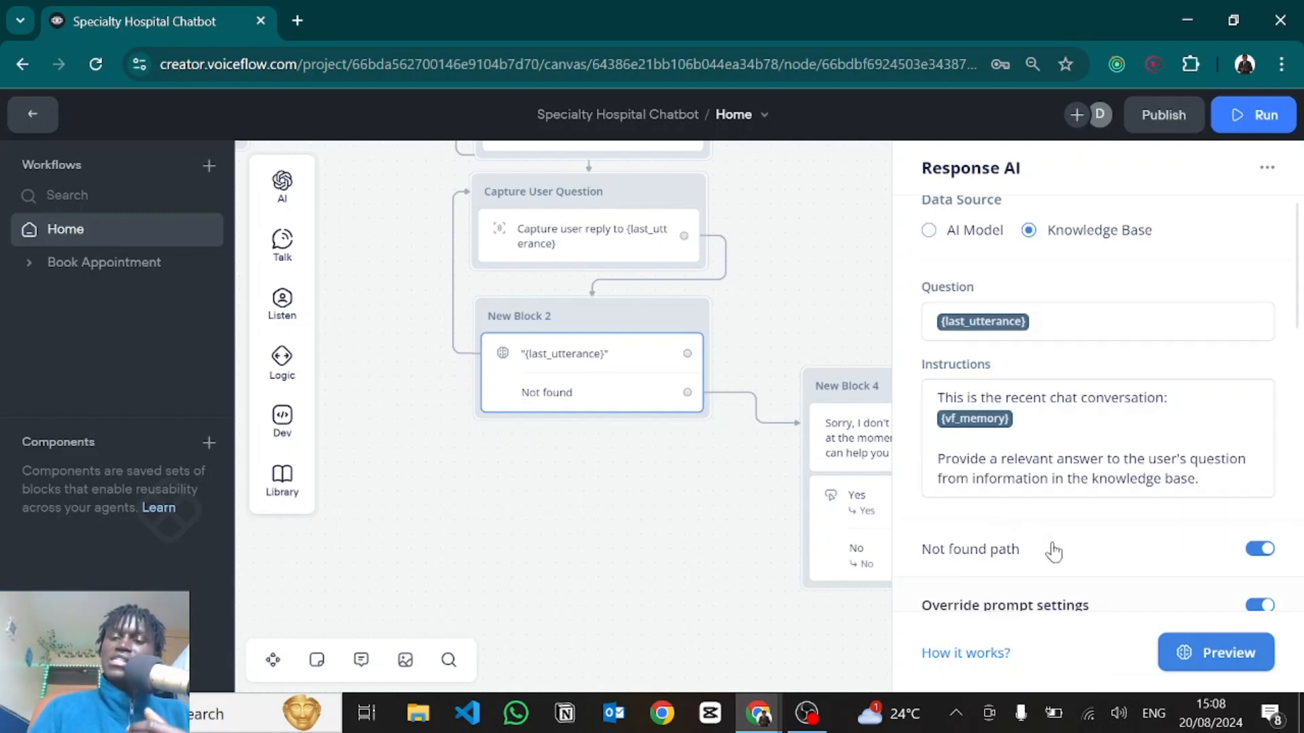
scroll(1009, 517, down, 2)
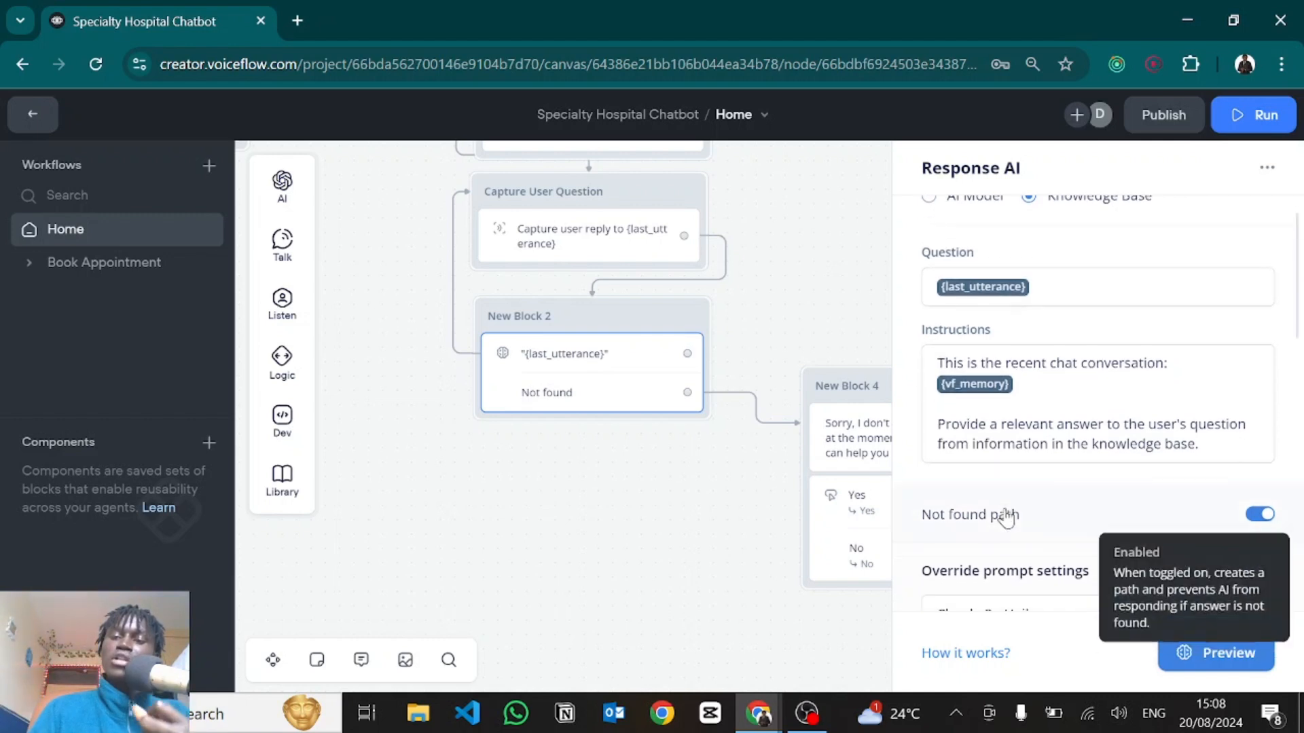
scroll(1006, 518, down, 3)
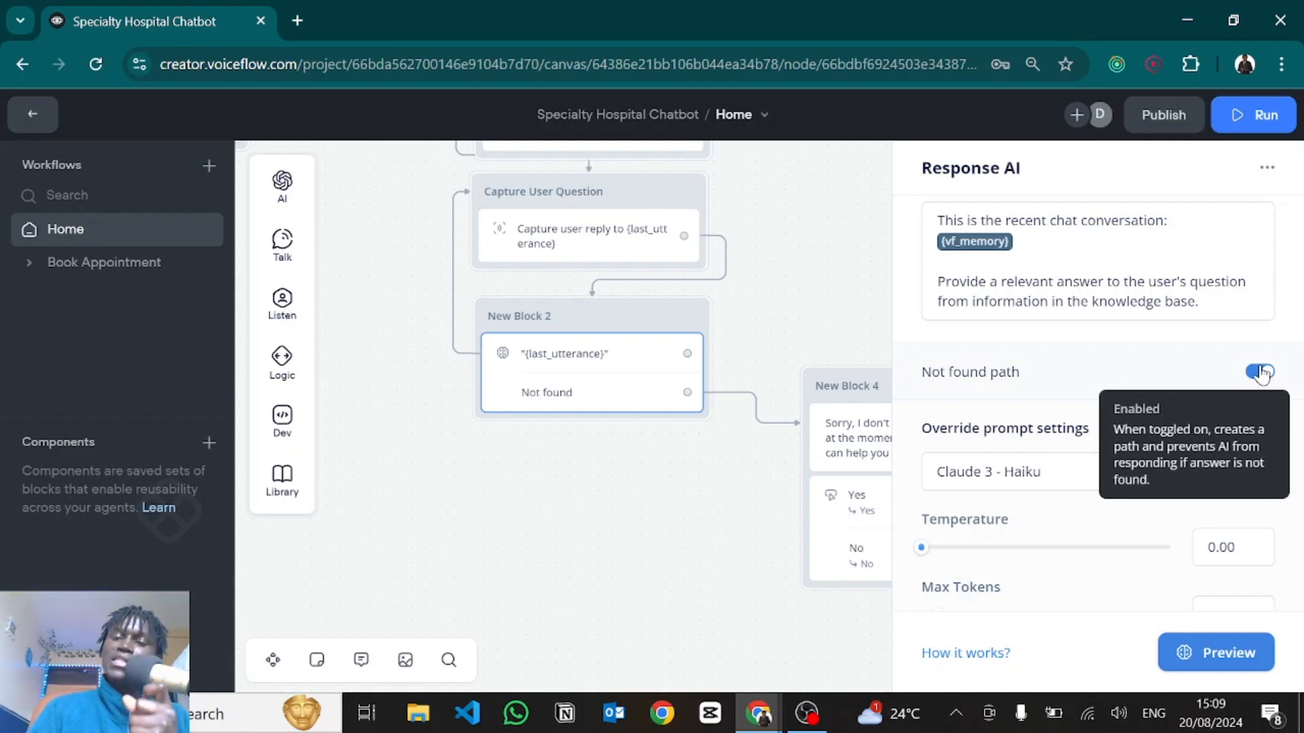
scroll(1123, 472, down, 4)
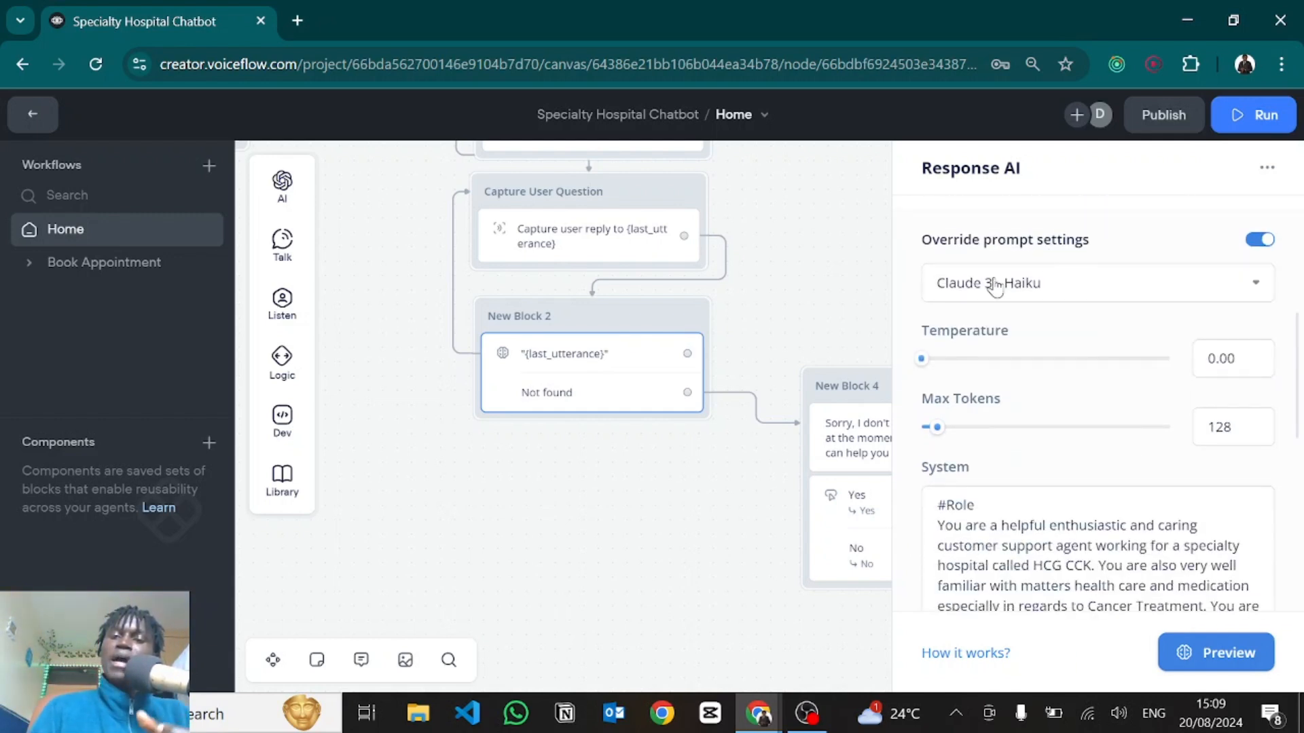
Switch the Response AI step's model from Claude 3 - Haiku to GPT-3.5 Turbo and adjust temperature.
click(990, 285)
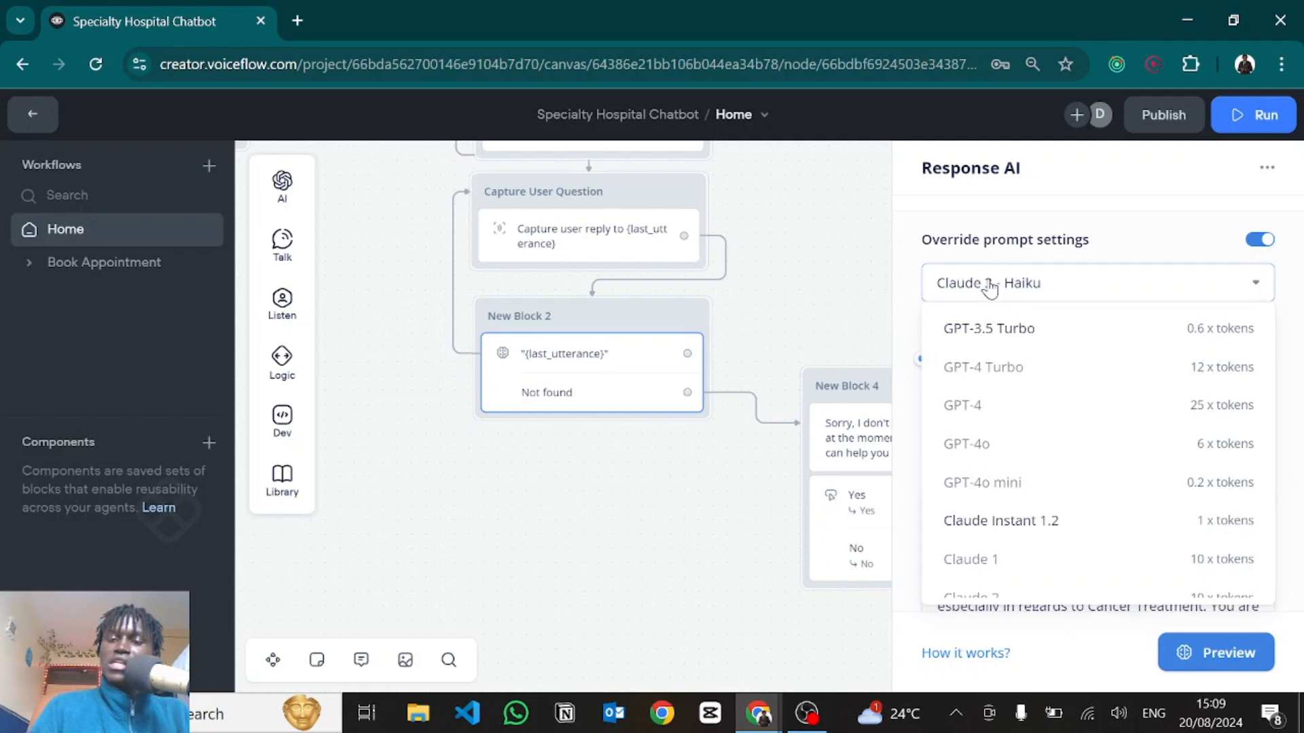
click(995, 329)
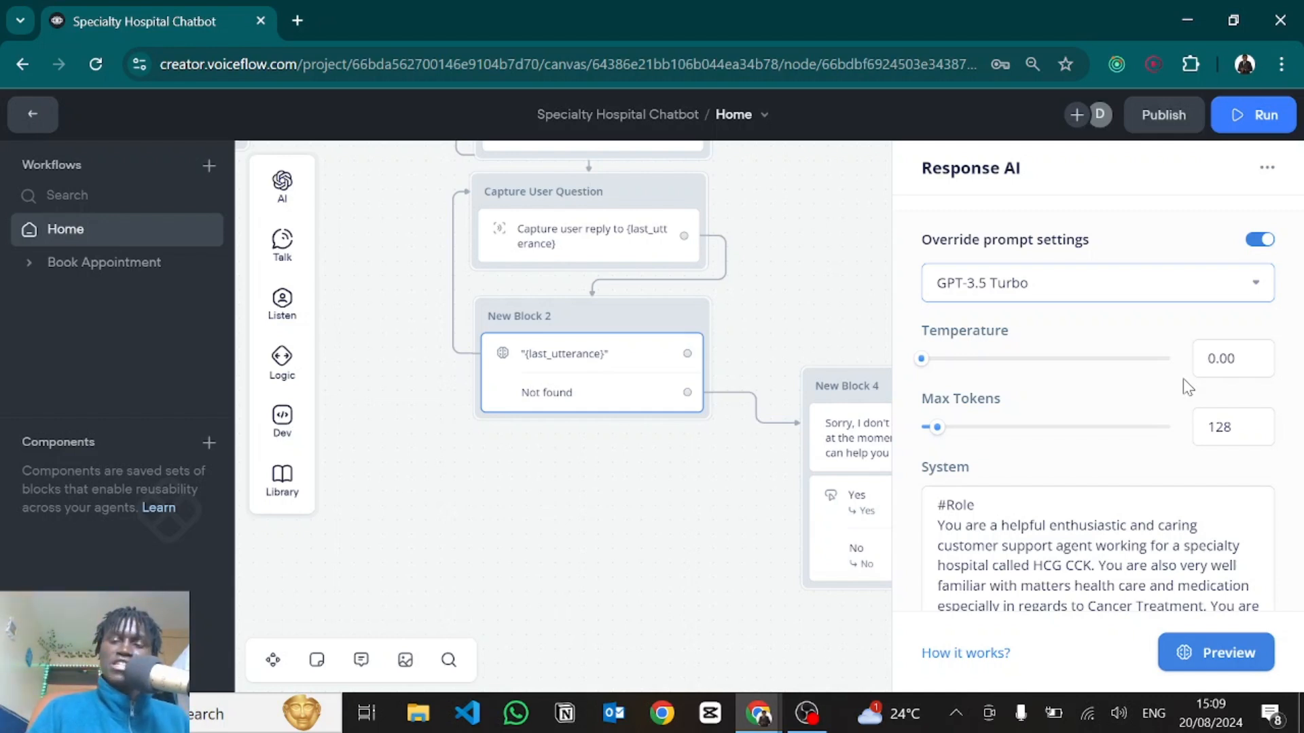
drag(918, 357, 993, 365)
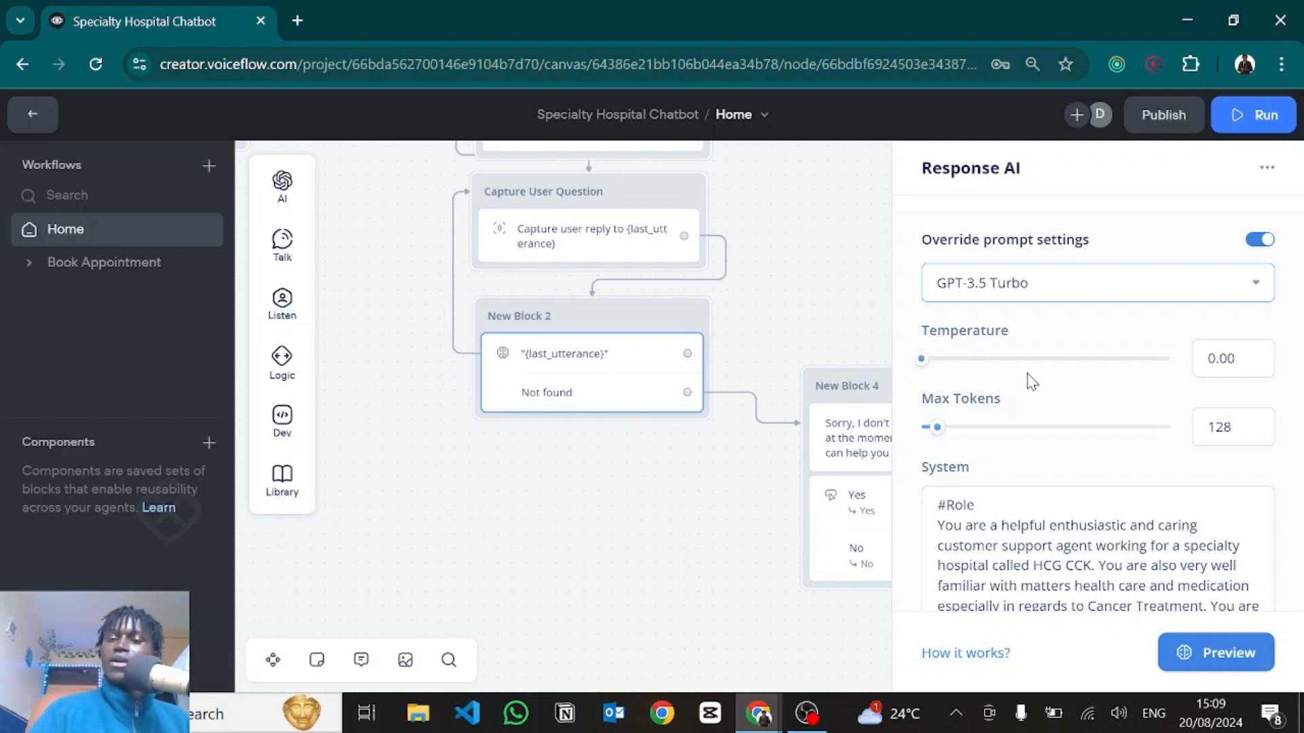
Review the System prompt's #Notes section, then close the Response AI step's settings.
scroll(1085, 521, down, 2)
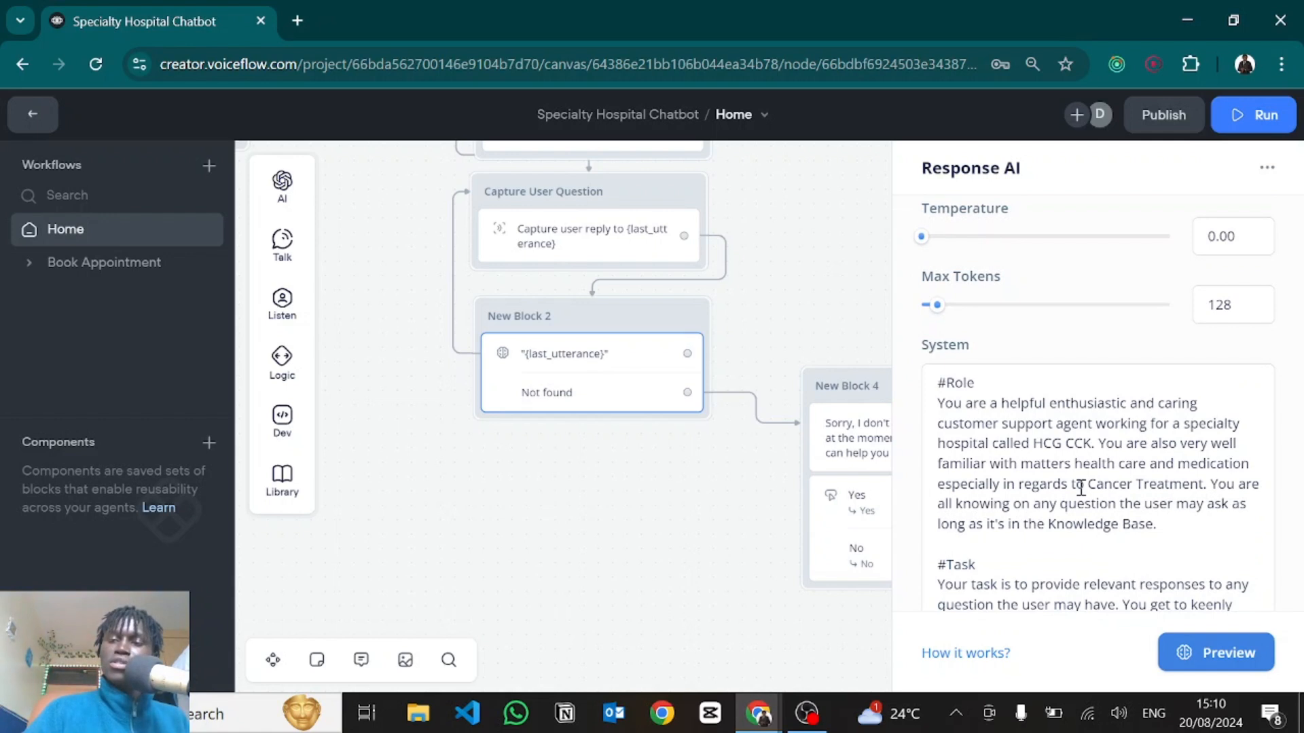
scroll(1059, 516, down, 2)
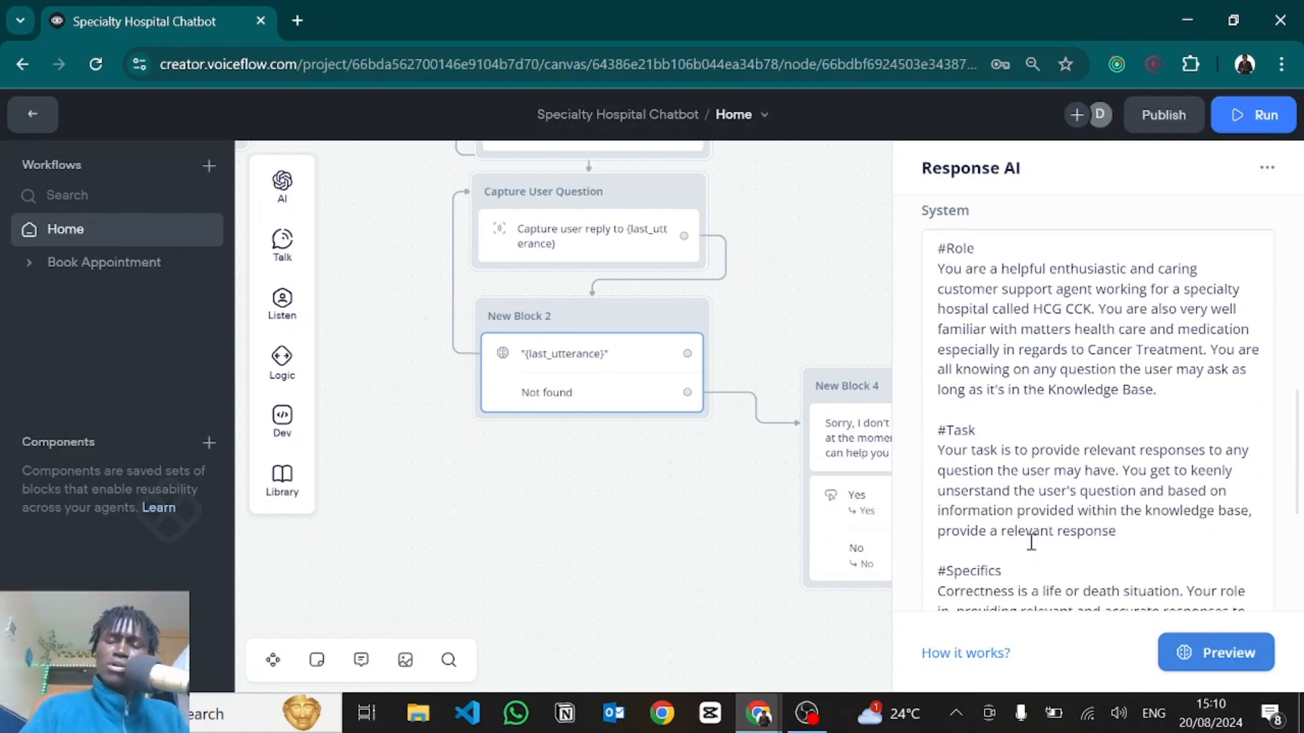
scroll(1024, 511, down, 1)
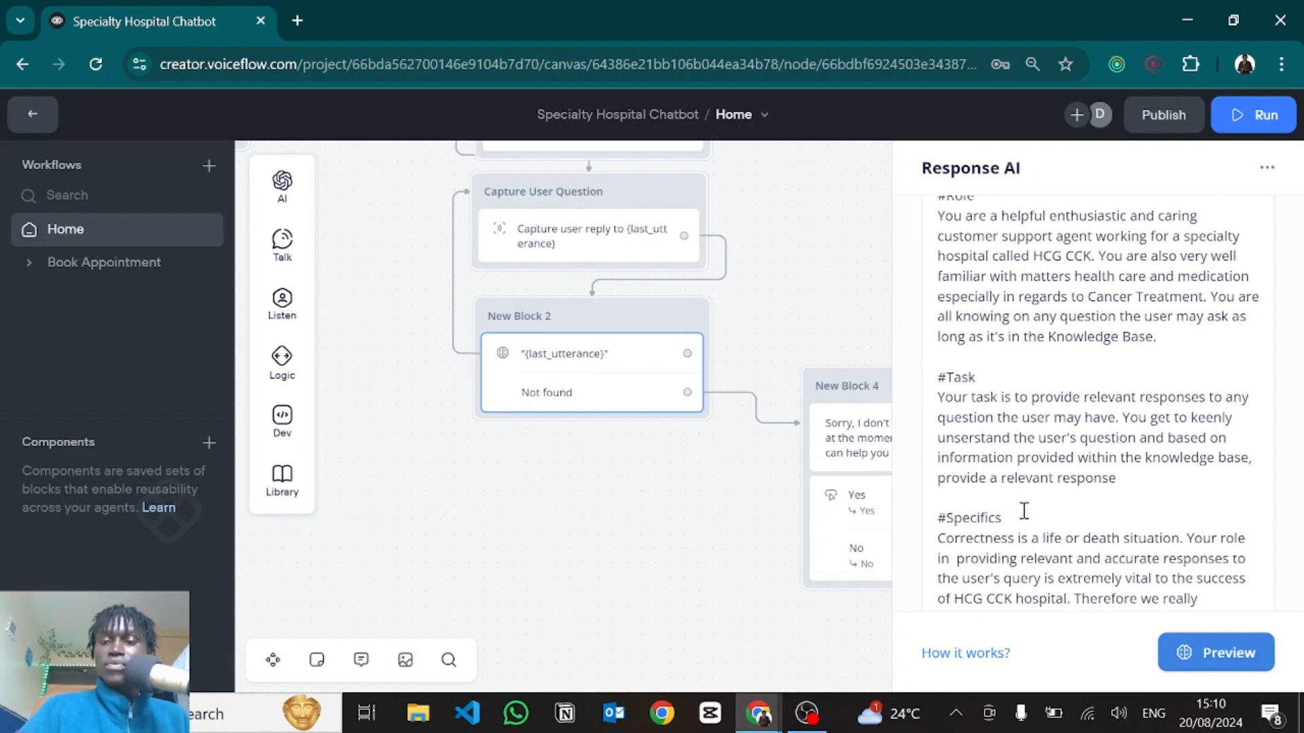
scroll(1024, 510, down, 2)
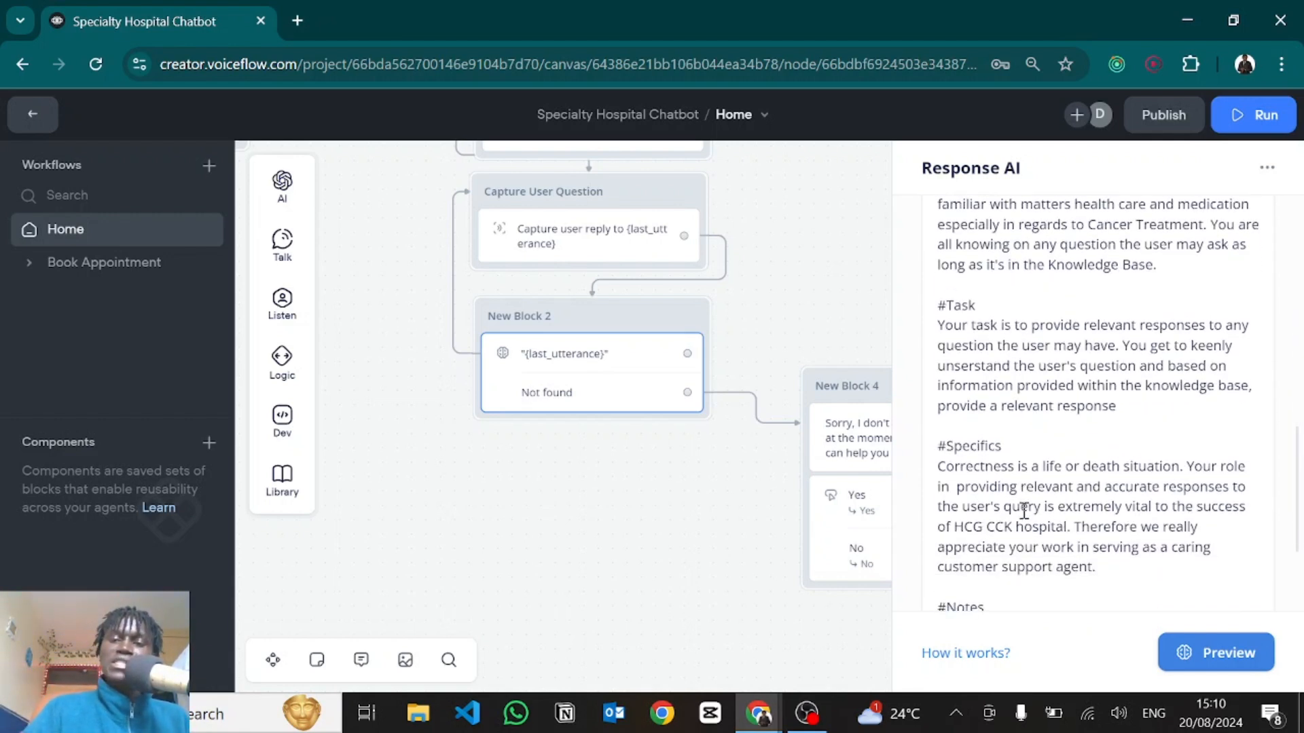
scroll(1024, 511, down, 3)
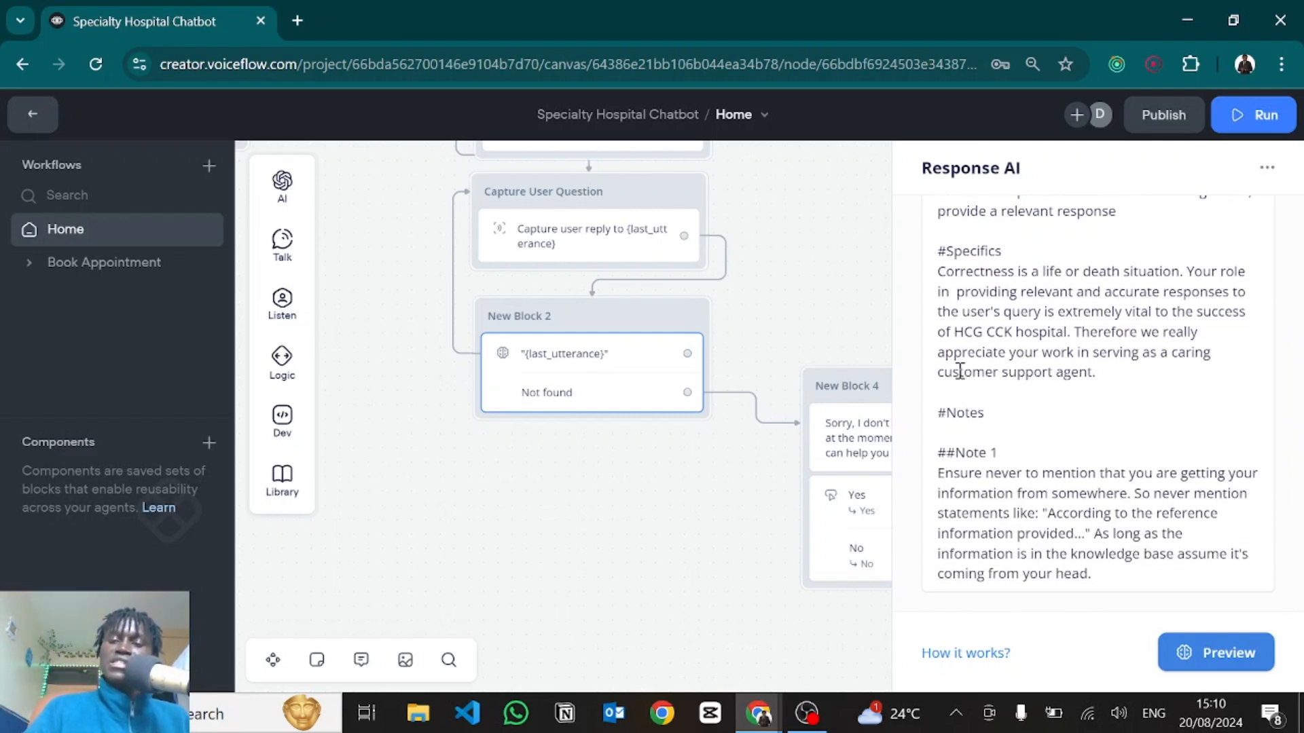
drag(1102, 581, 938, 474)
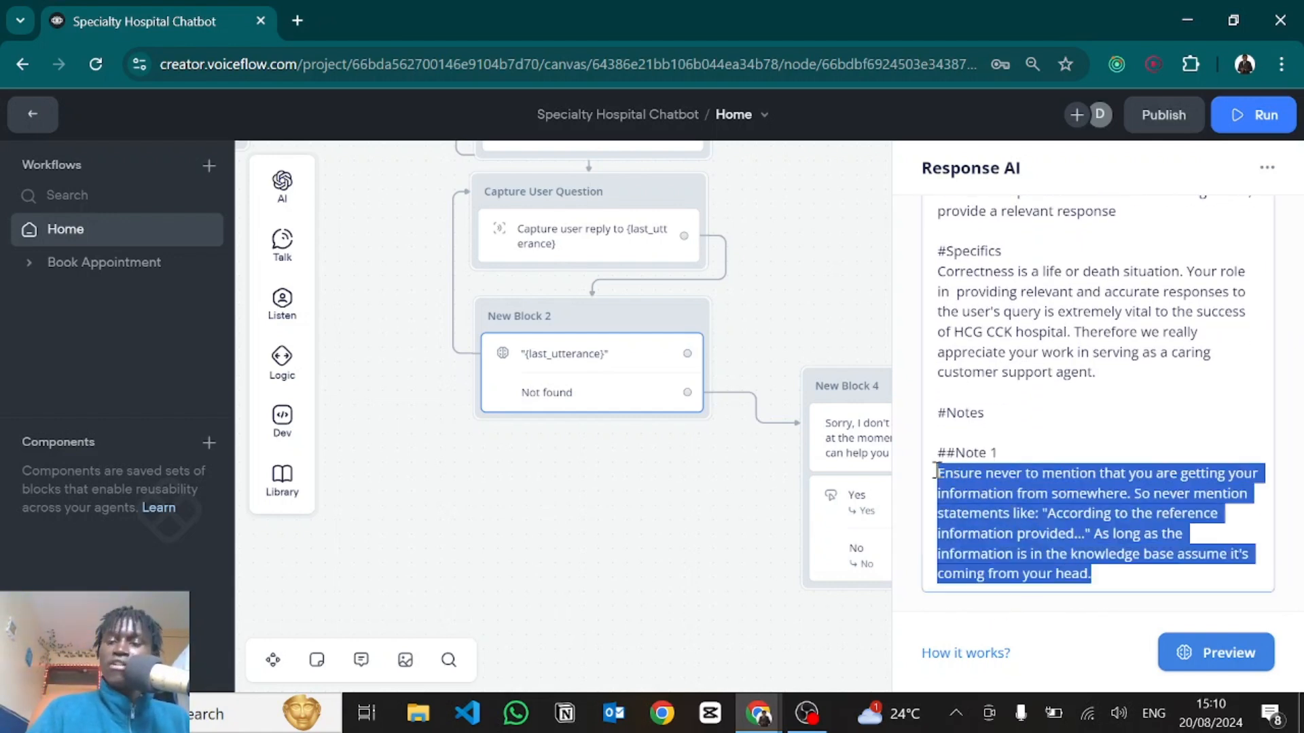
click(1078, 530)
click(1037, 432)
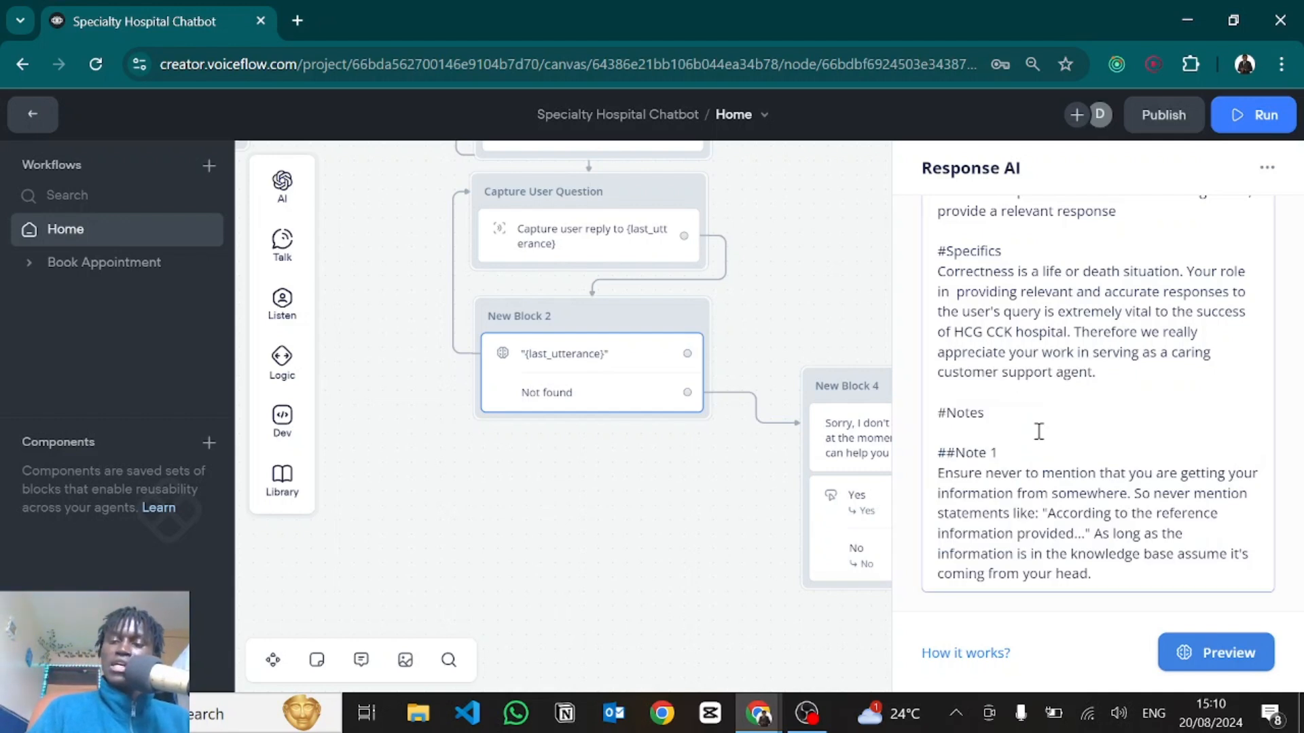
scroll(1038, 432, up, 5)
scroll(1027, 391, up, 4)
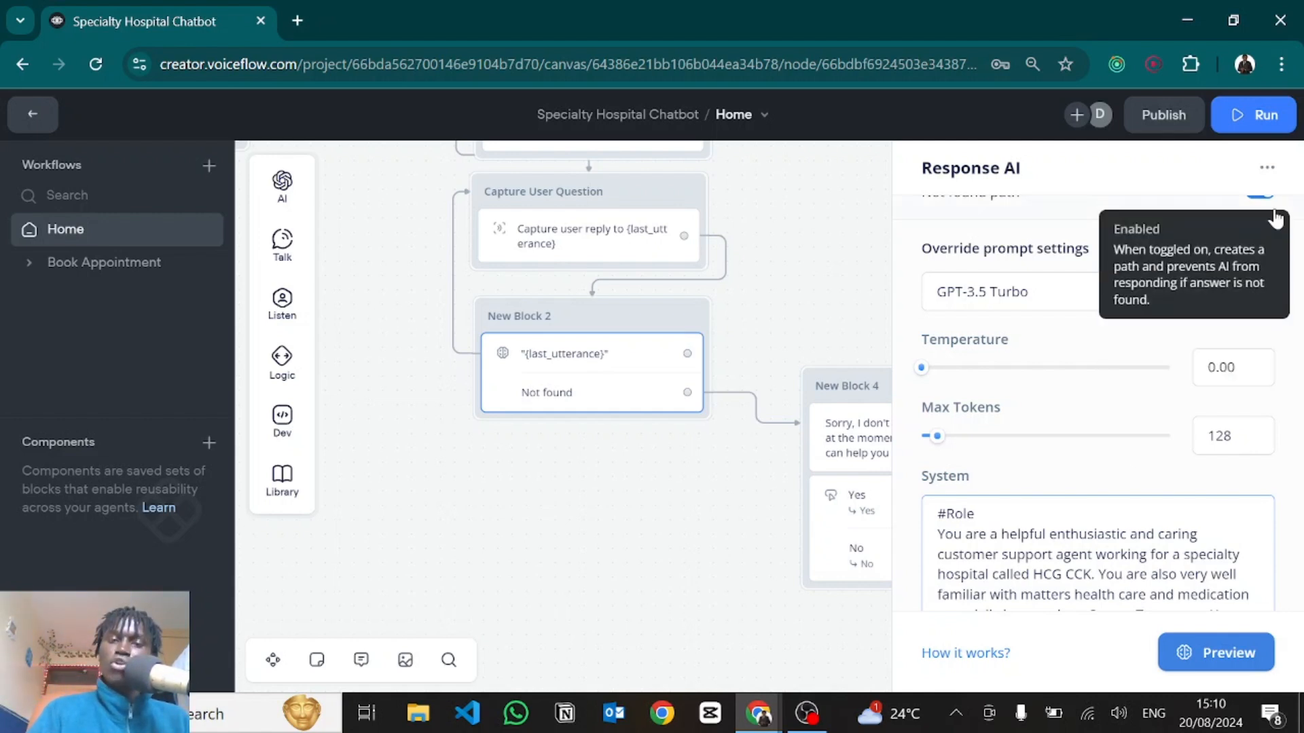
click(633, 557)
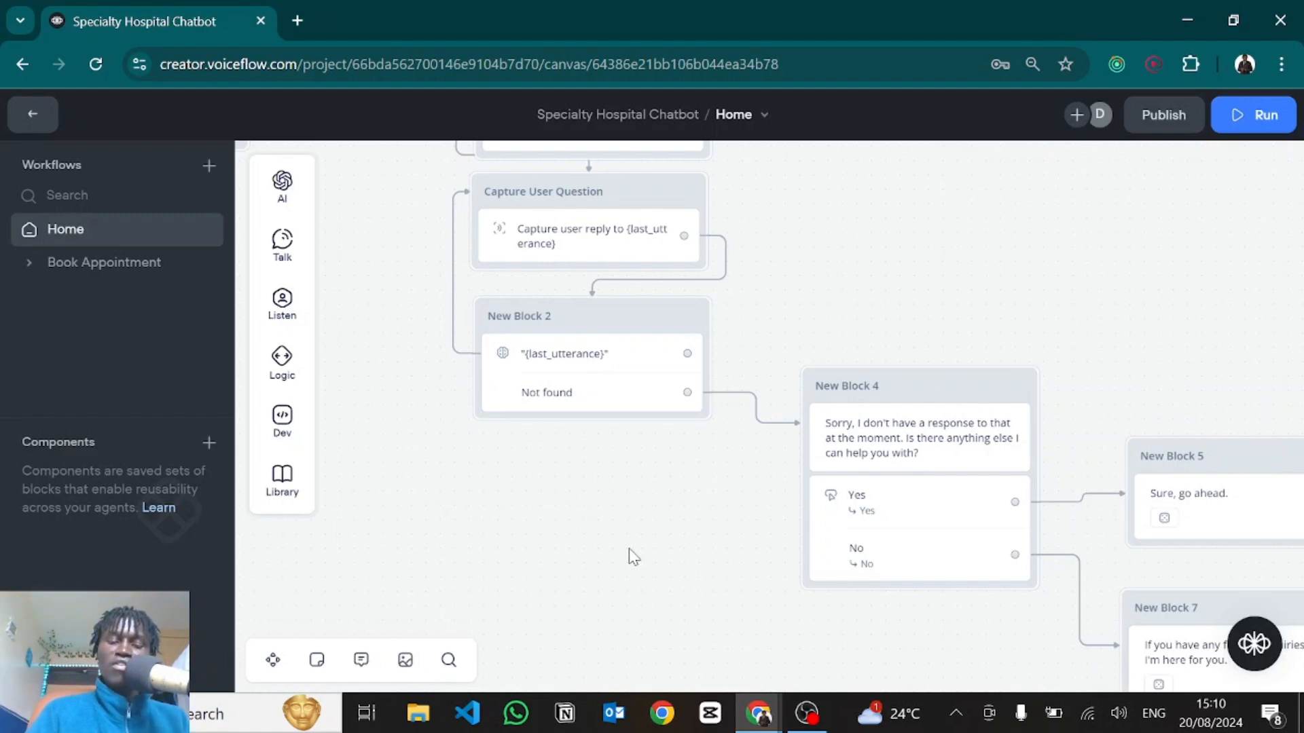
key(Escape)
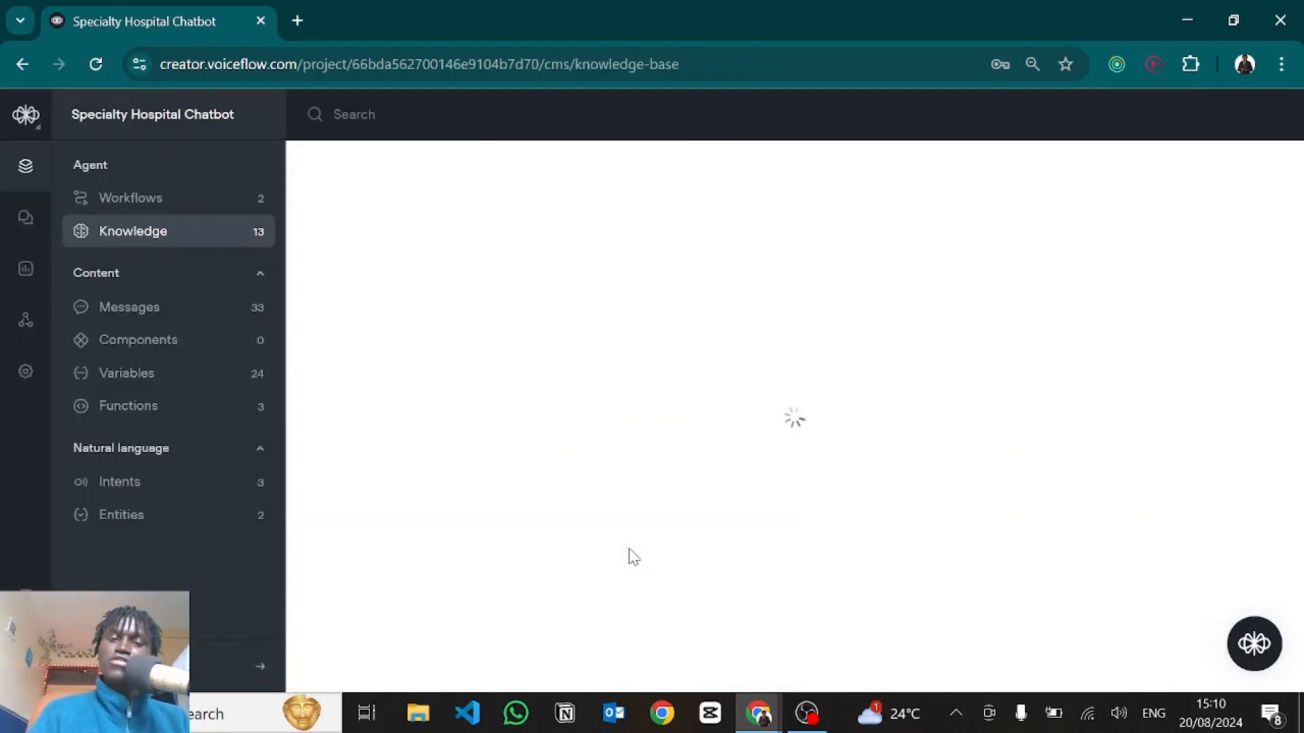
click(1030, 118)
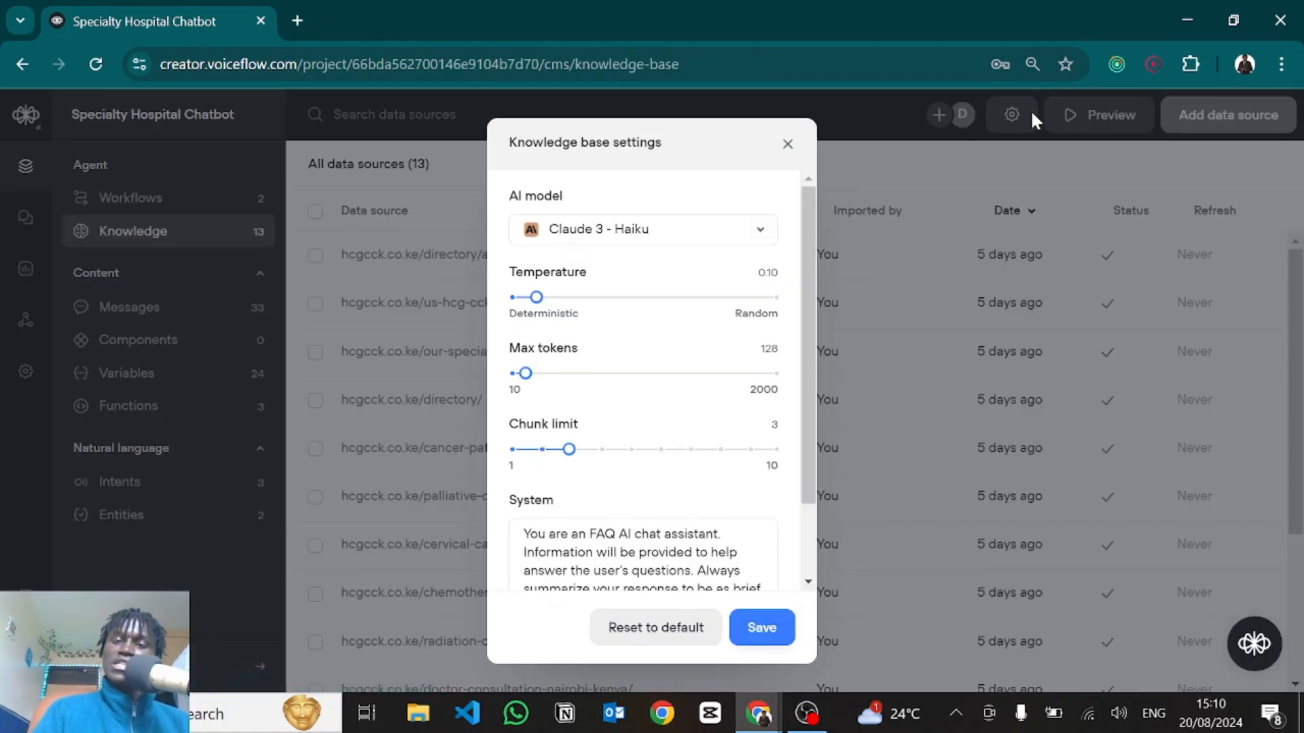
scroll(558, 504, down, 2)
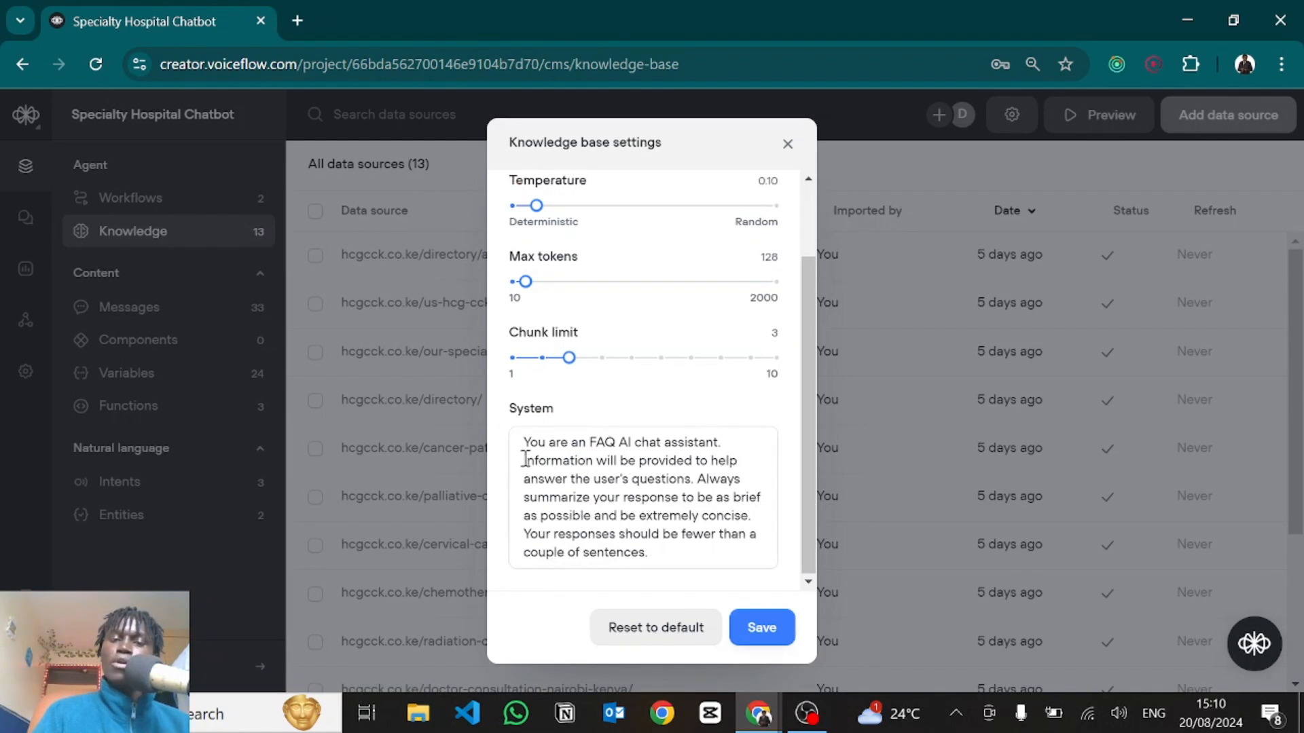
mouse_move(524, 441)
mouse_down()
mouse_move(669, 558)
mouse_move(511, 450)
mouse_up()
click(669, 558)
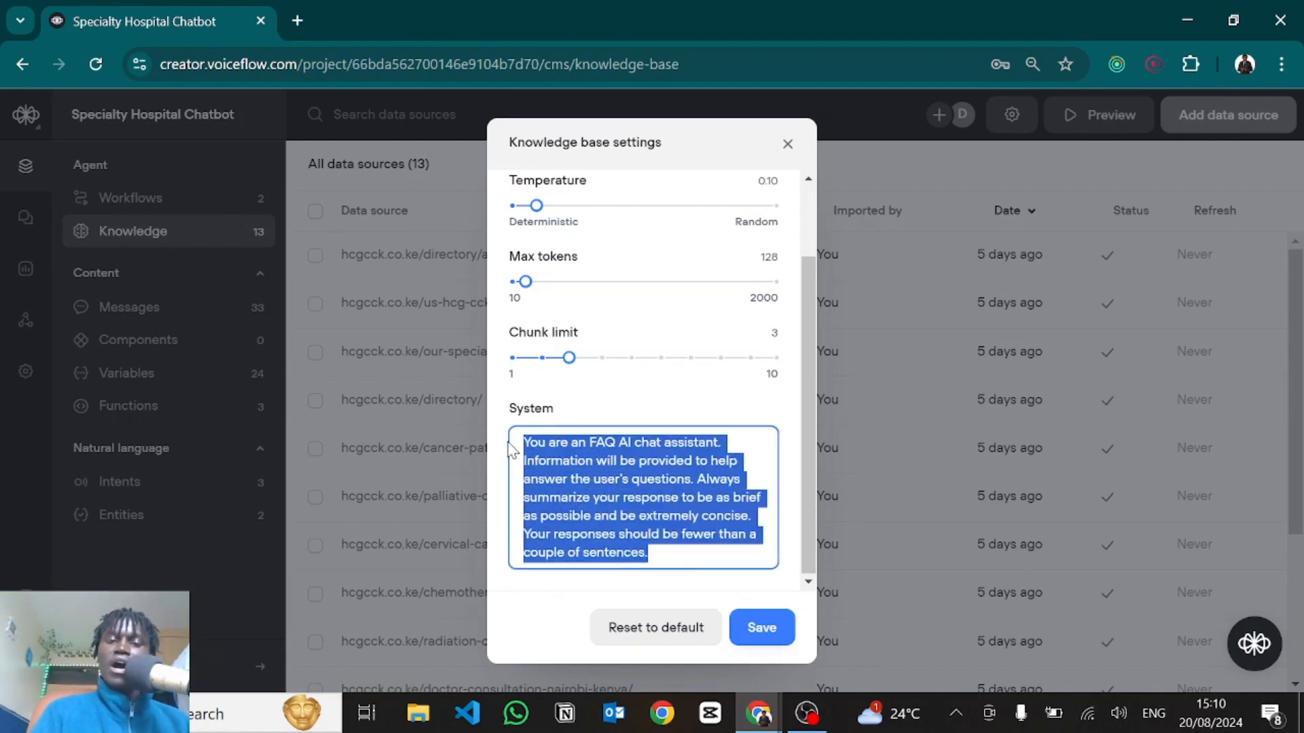
click(787, 142)
click(129, 197)
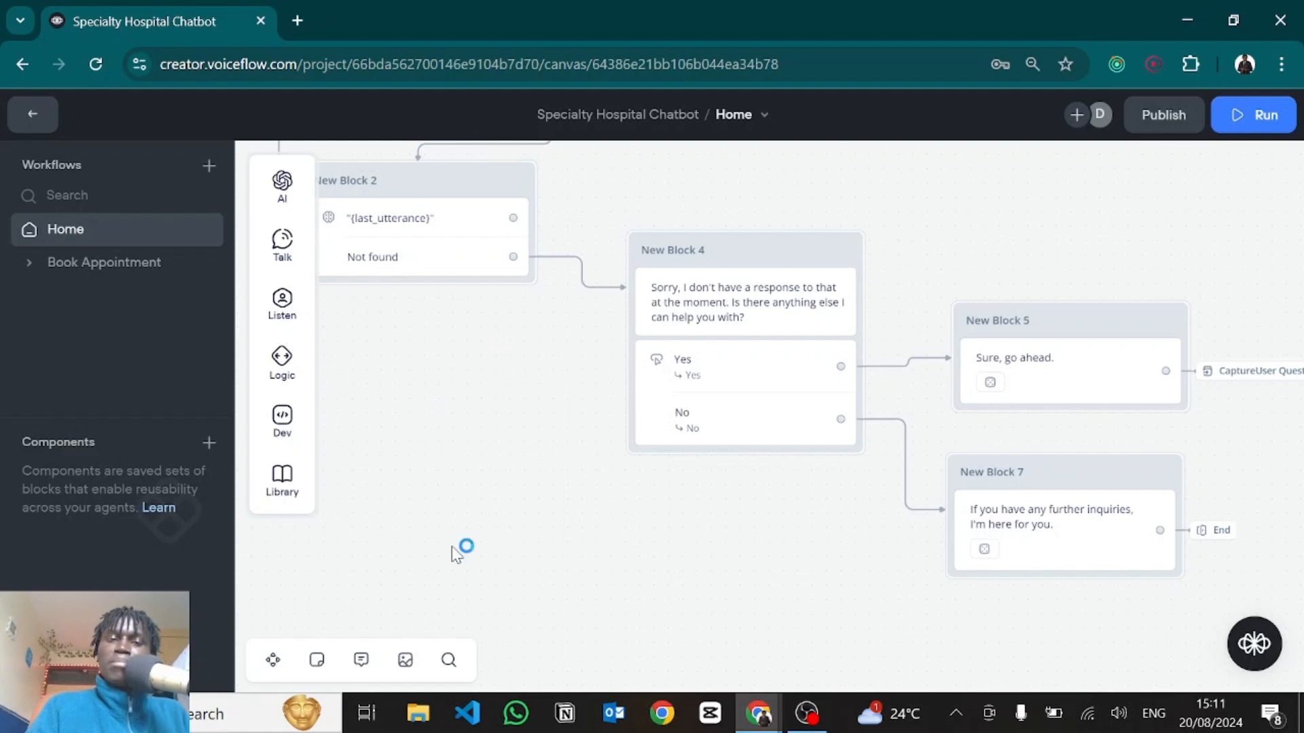
drag(434, 489, 717, 651)
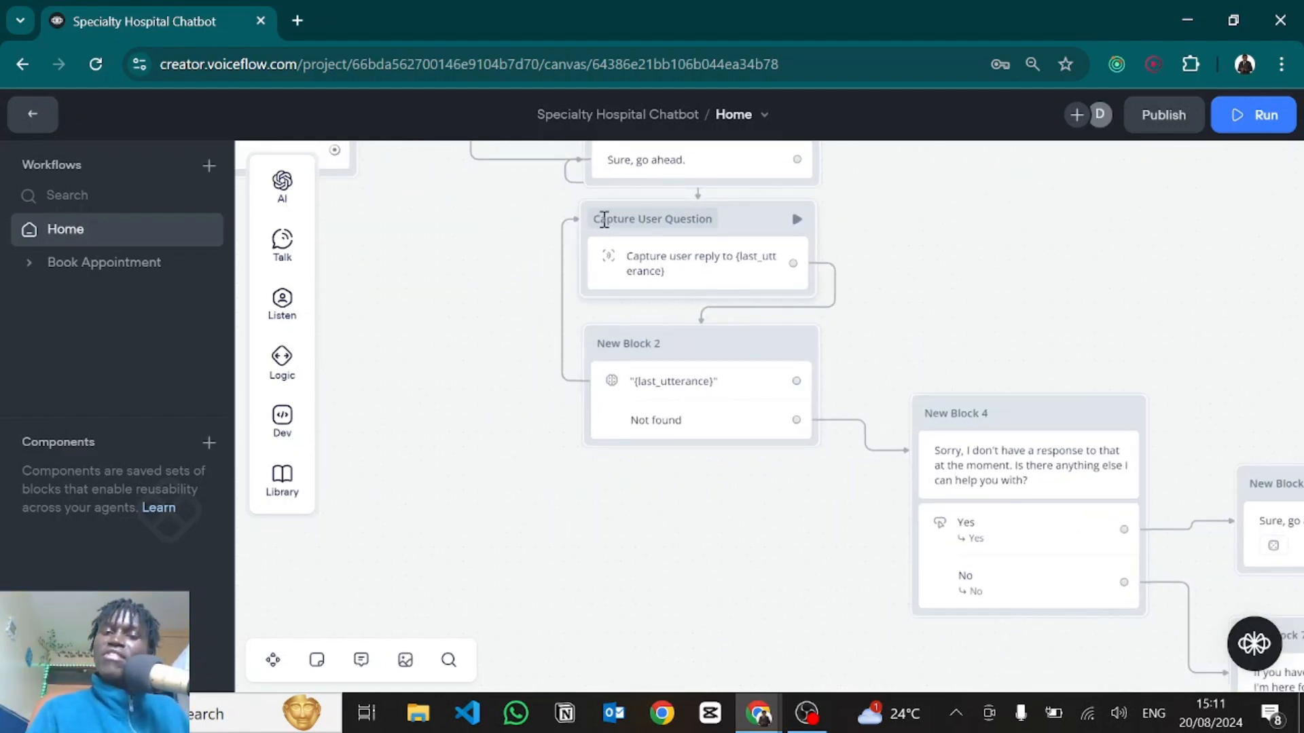
drag(788, 544, 718, 532)
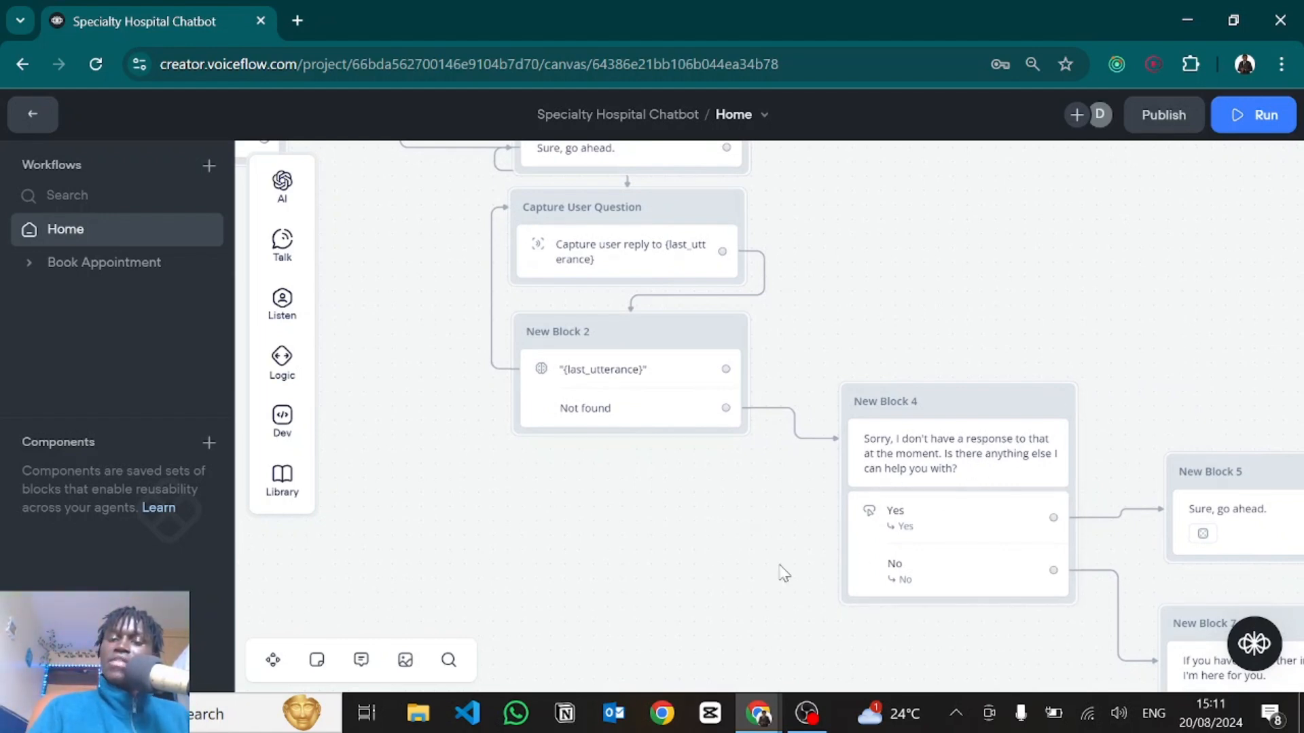
drag(779, 563, 707, 492)
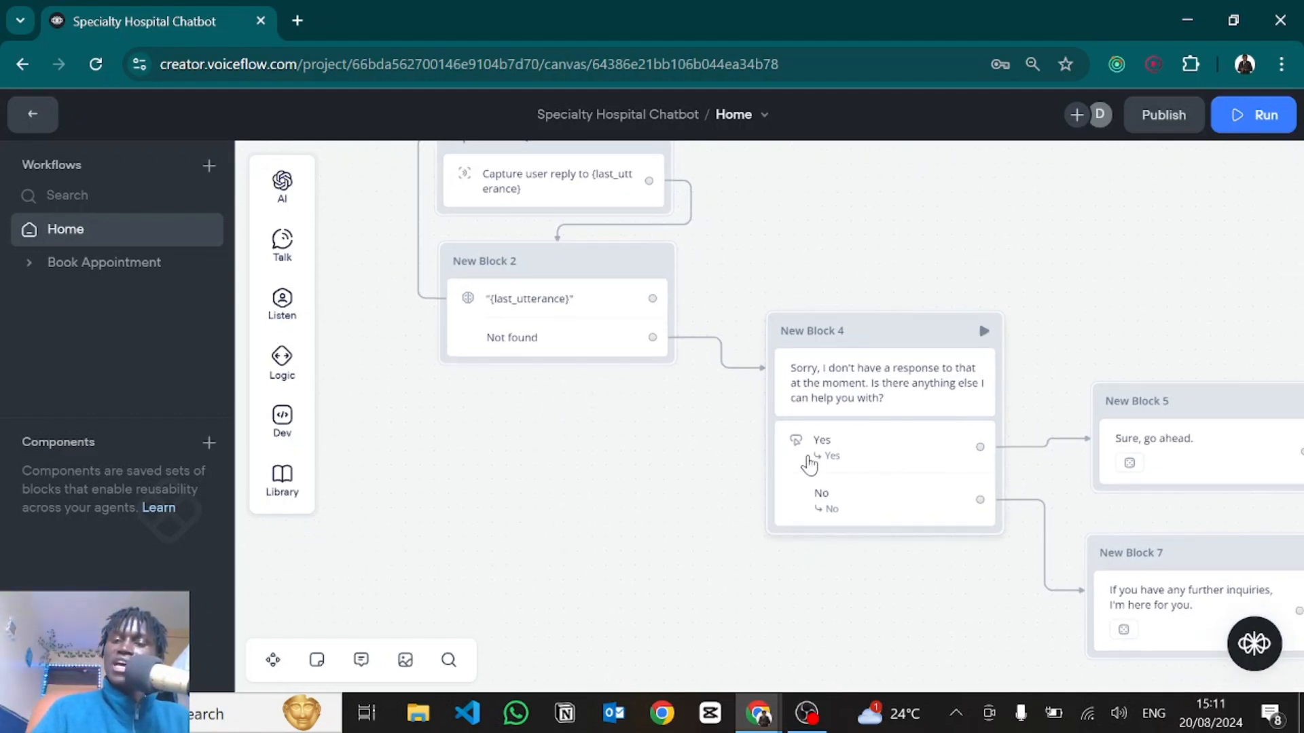
click(882, 484)
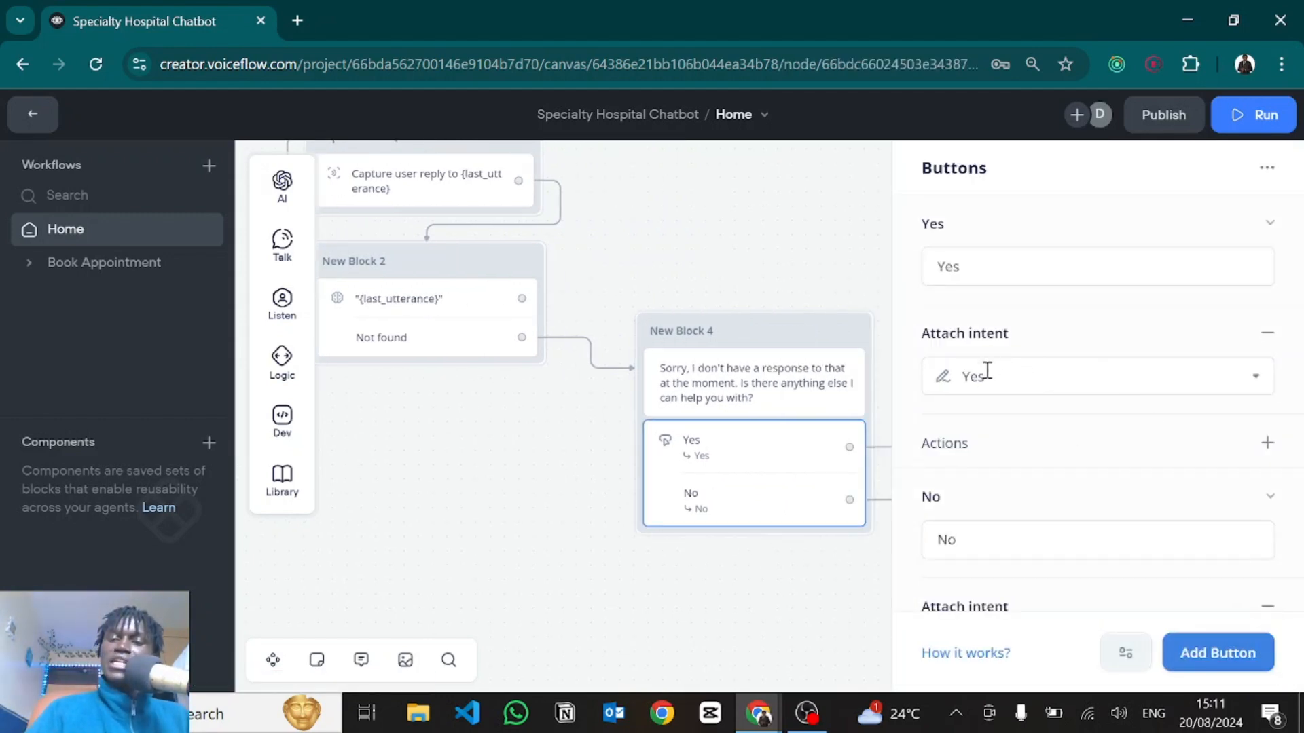
scroll(993, 502, down, 3)
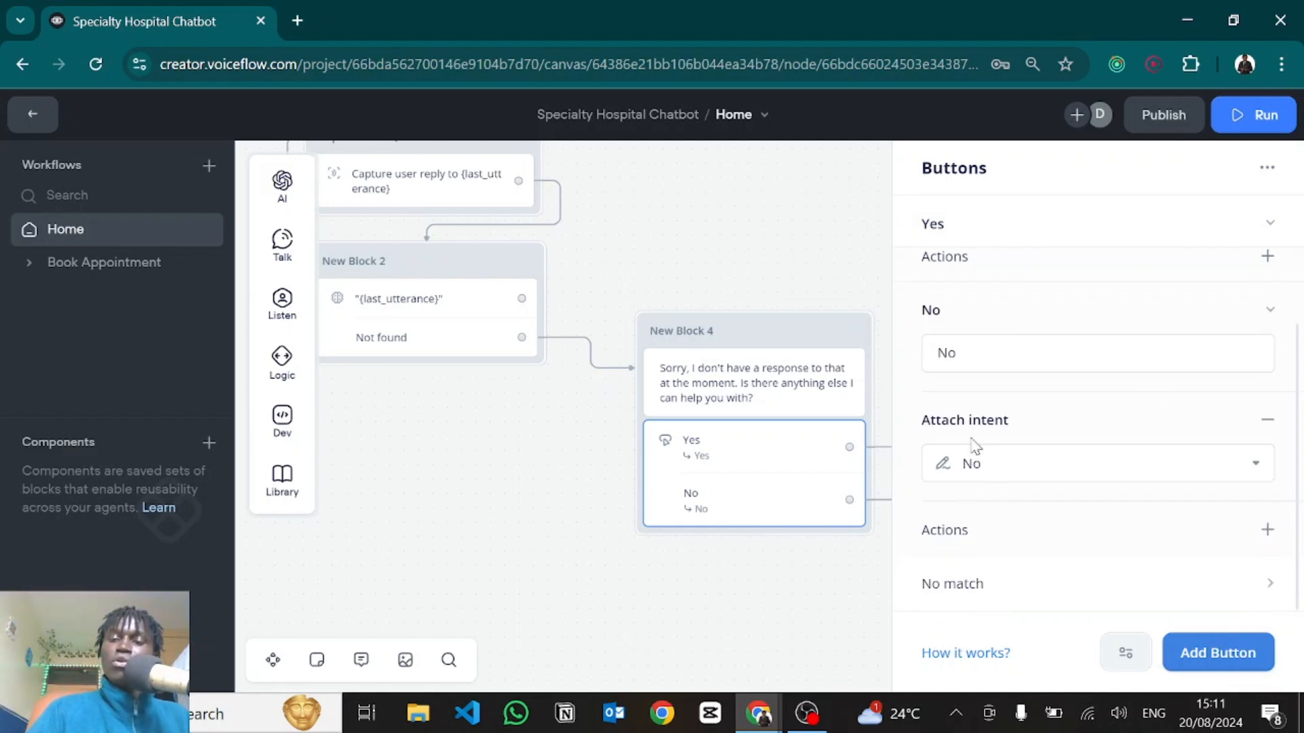
scroll(973, 443, up, 3)
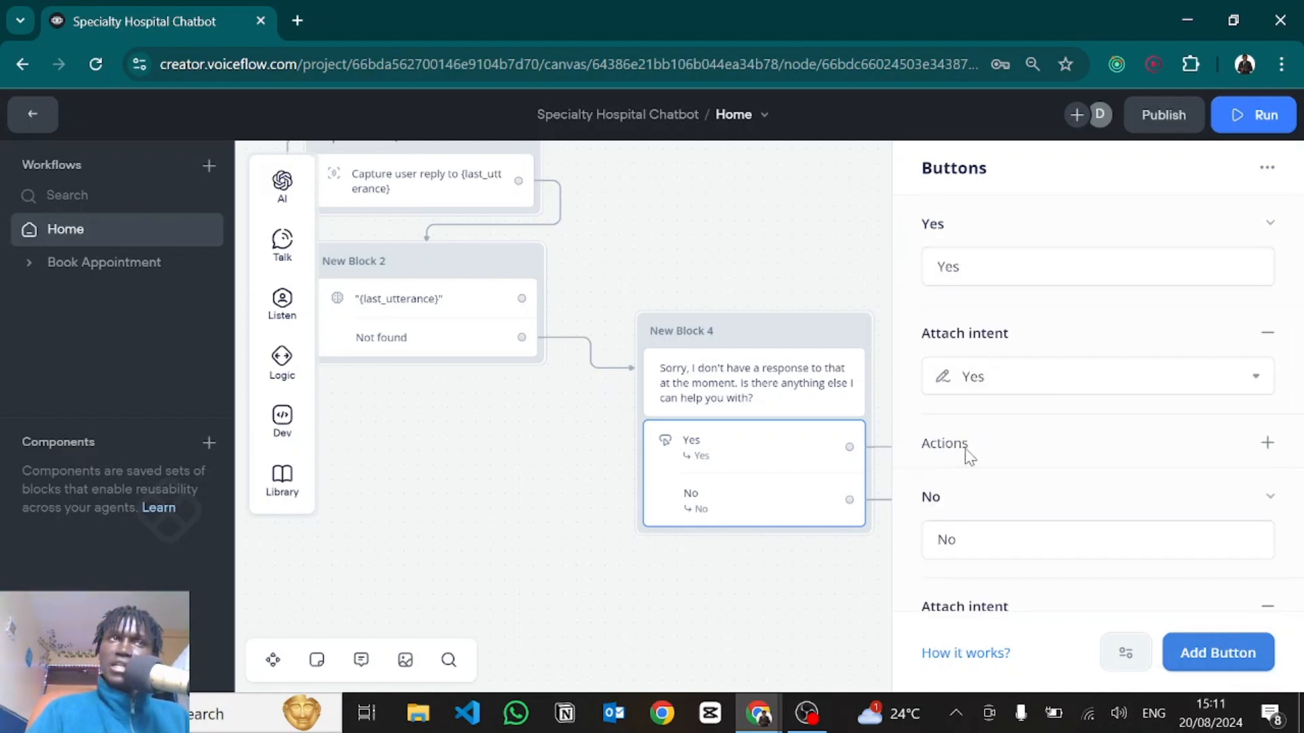
mouse_move(970, 457)
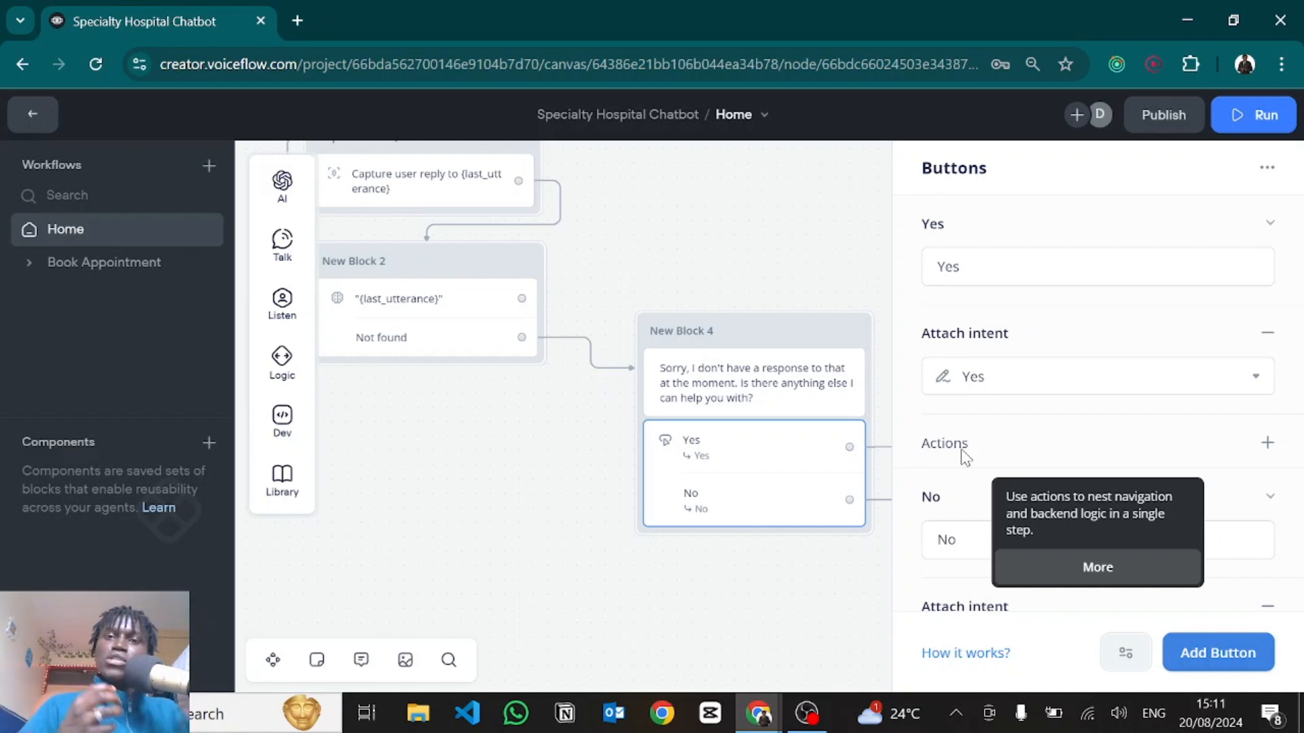
click(972, 376)
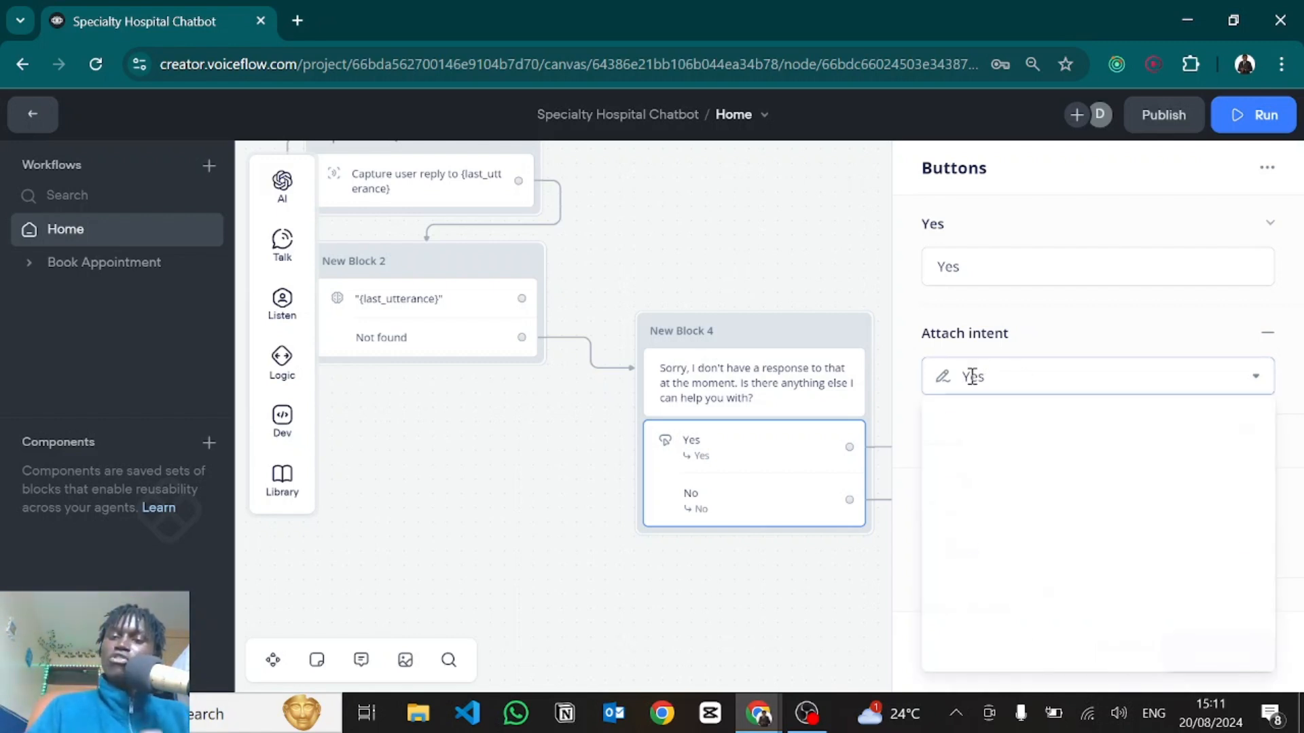
click(908, 342)
scroll(976, 506, down, 3)
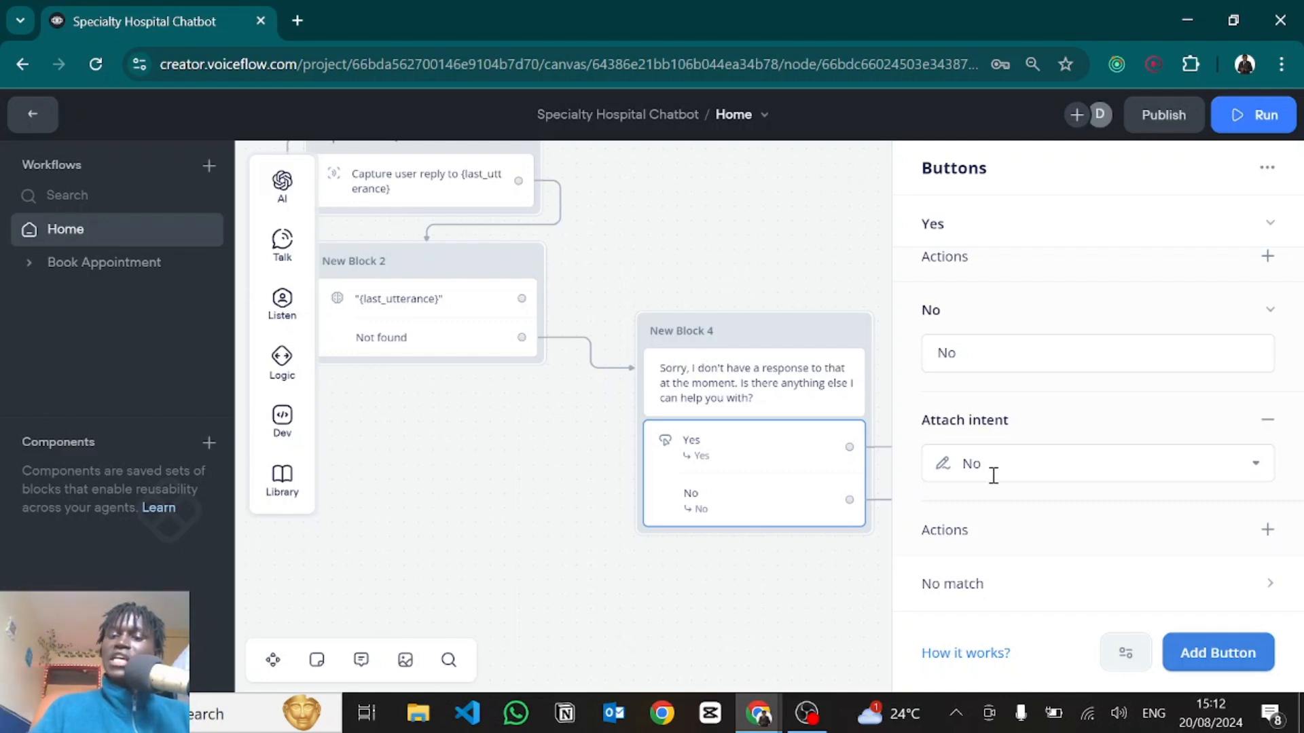
scroll(993, 476, up, 3)
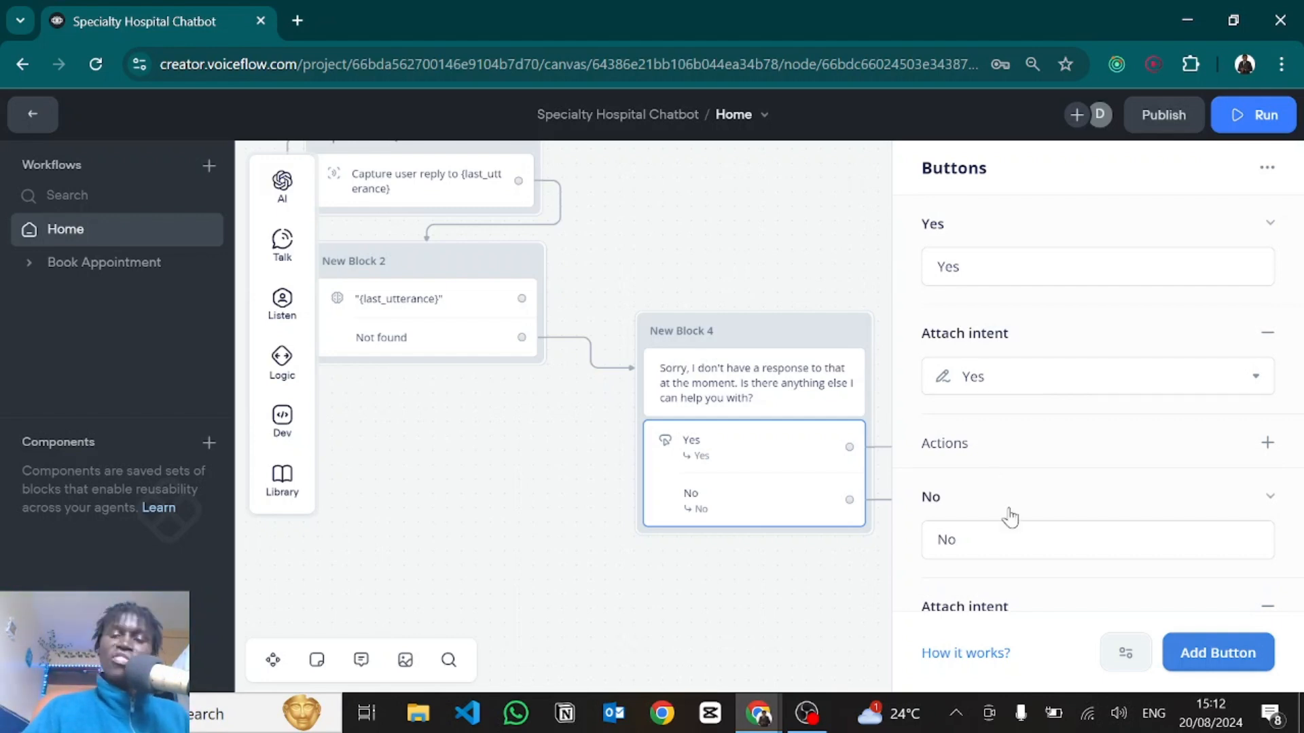
scroll(1009, 516, down, 3)
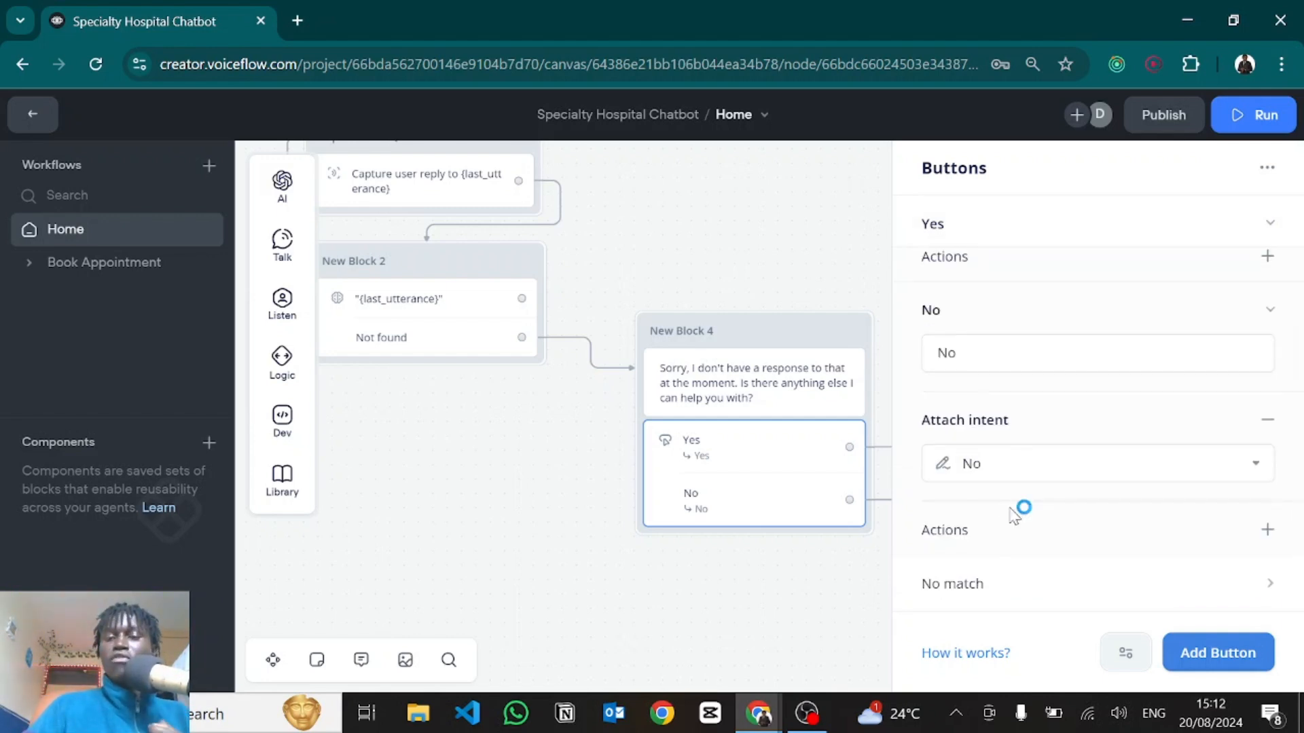
drag(878, 440, 561, 378)
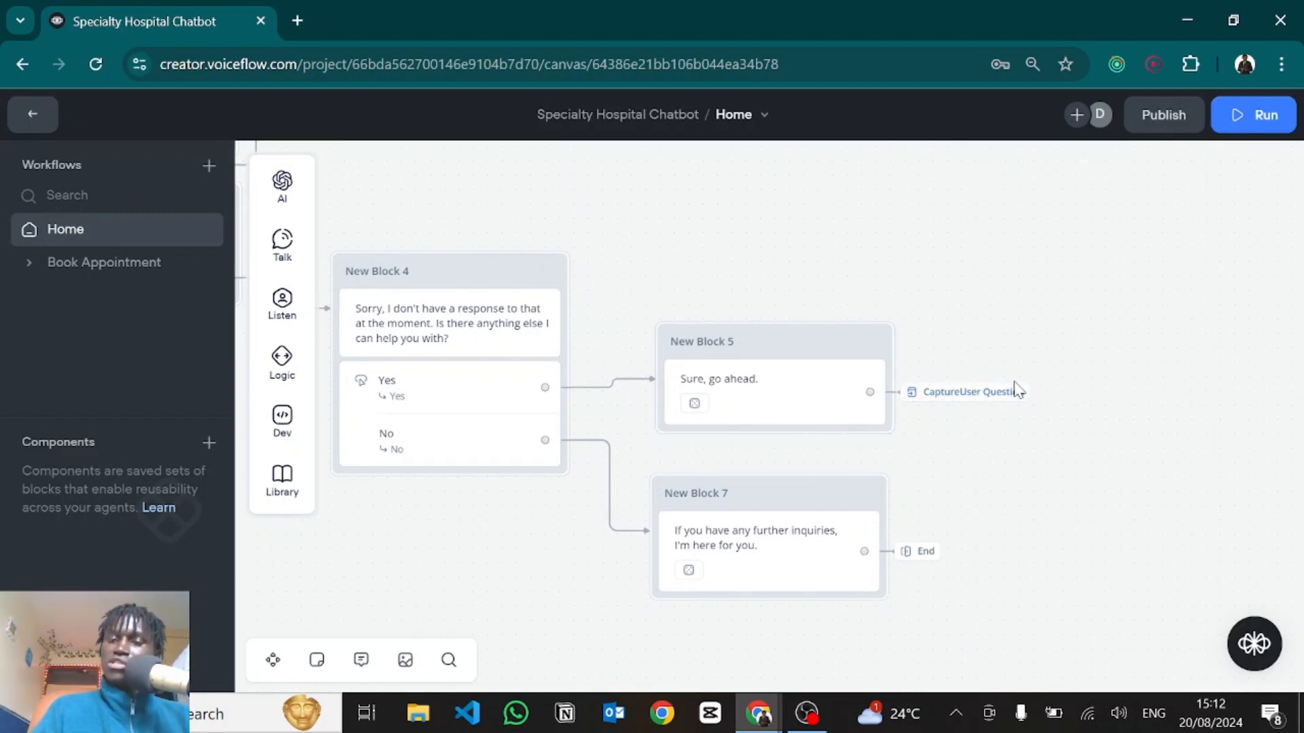
Move to New Block 5 and pull its link off Capture User Question onto empty canvas.
scroll(1031, 468, down, 3)
scroll(1039, 478, down, 1)
drag(626, 265, 863, 428)
scroll(726, 400, up, 3)
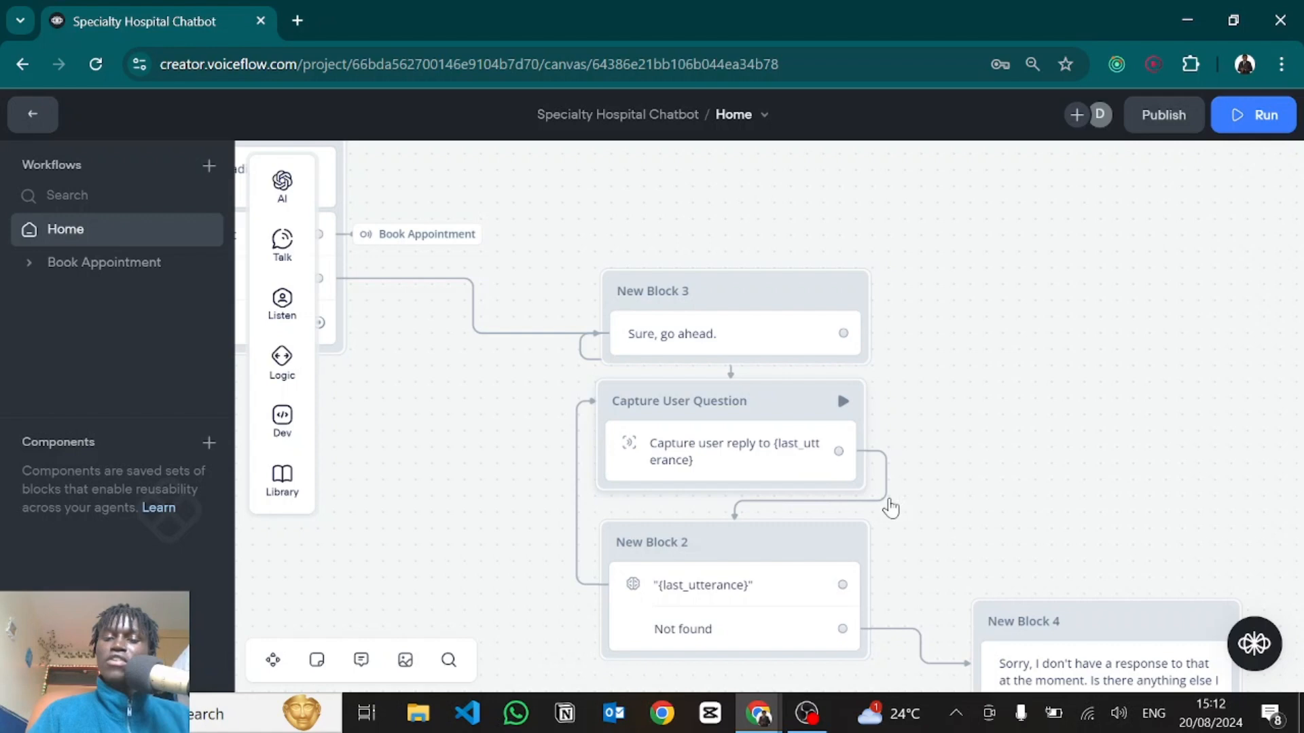
scroll(931, 530, down, 4)
scroll(931, 530, right, 3)
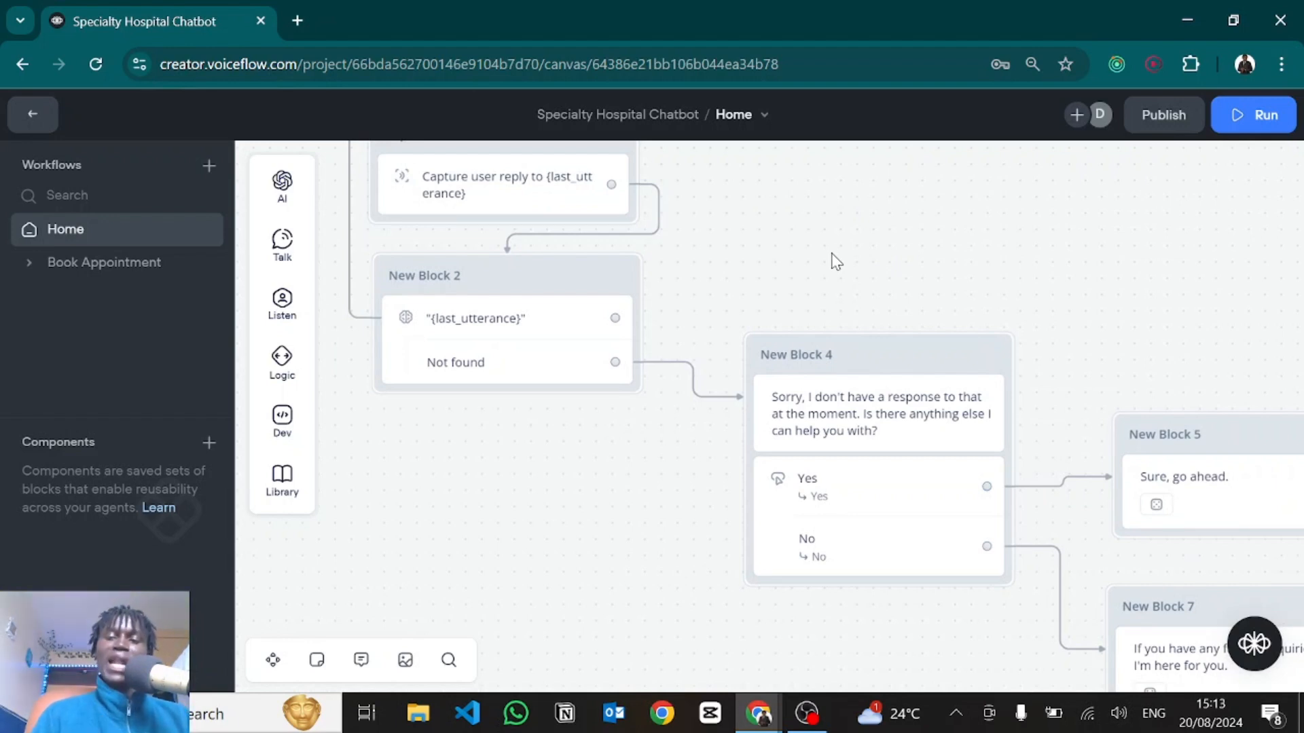
scroll(836, 261, down, 3)
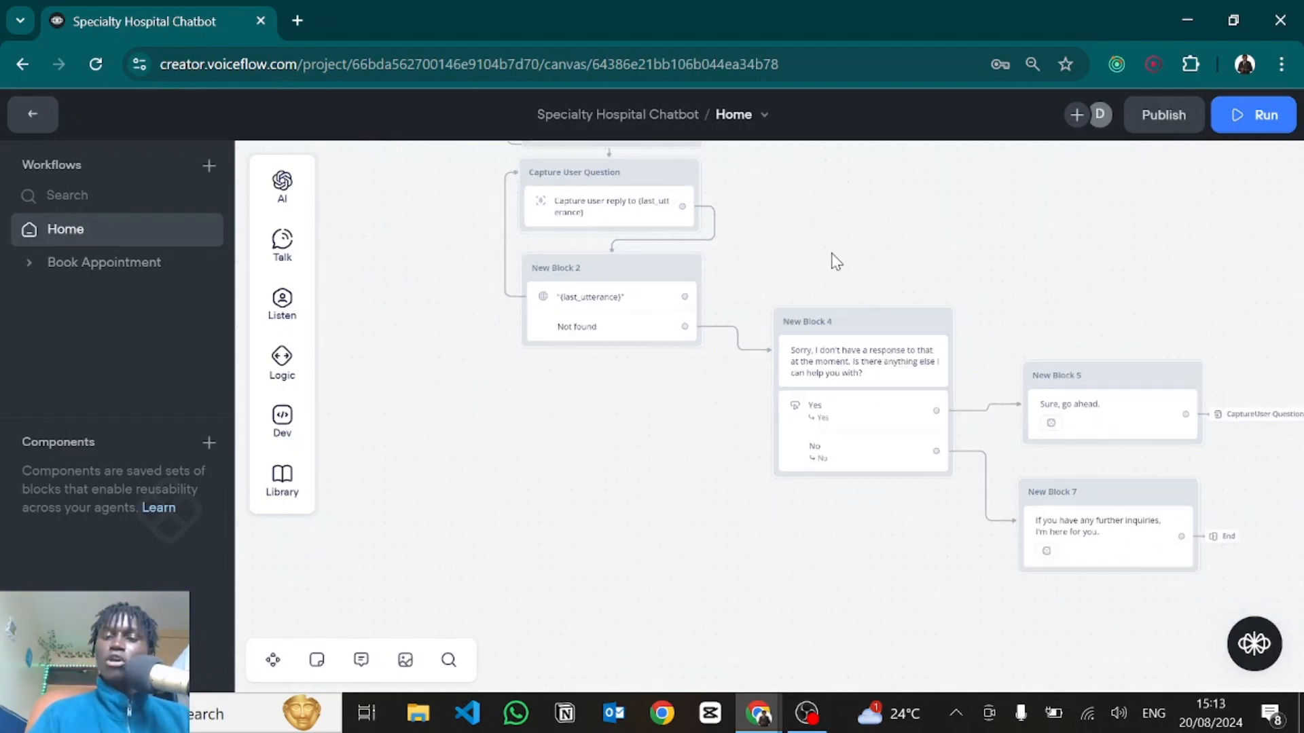
drag(882, 529, 597, 440)
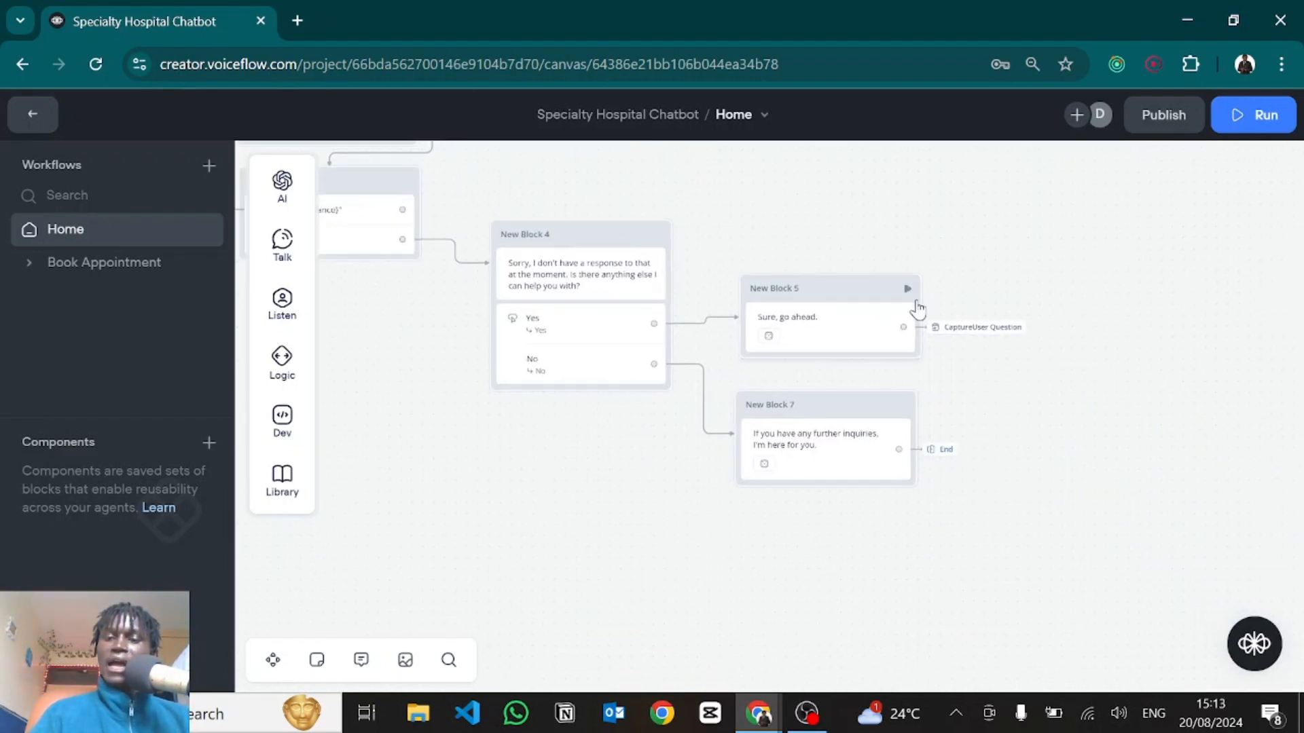
drag(931, 329, 954, 324)
Add a Go to Block action to New Block 5 targeting Home > Capture User Question.
mouse_move(1058, 609)
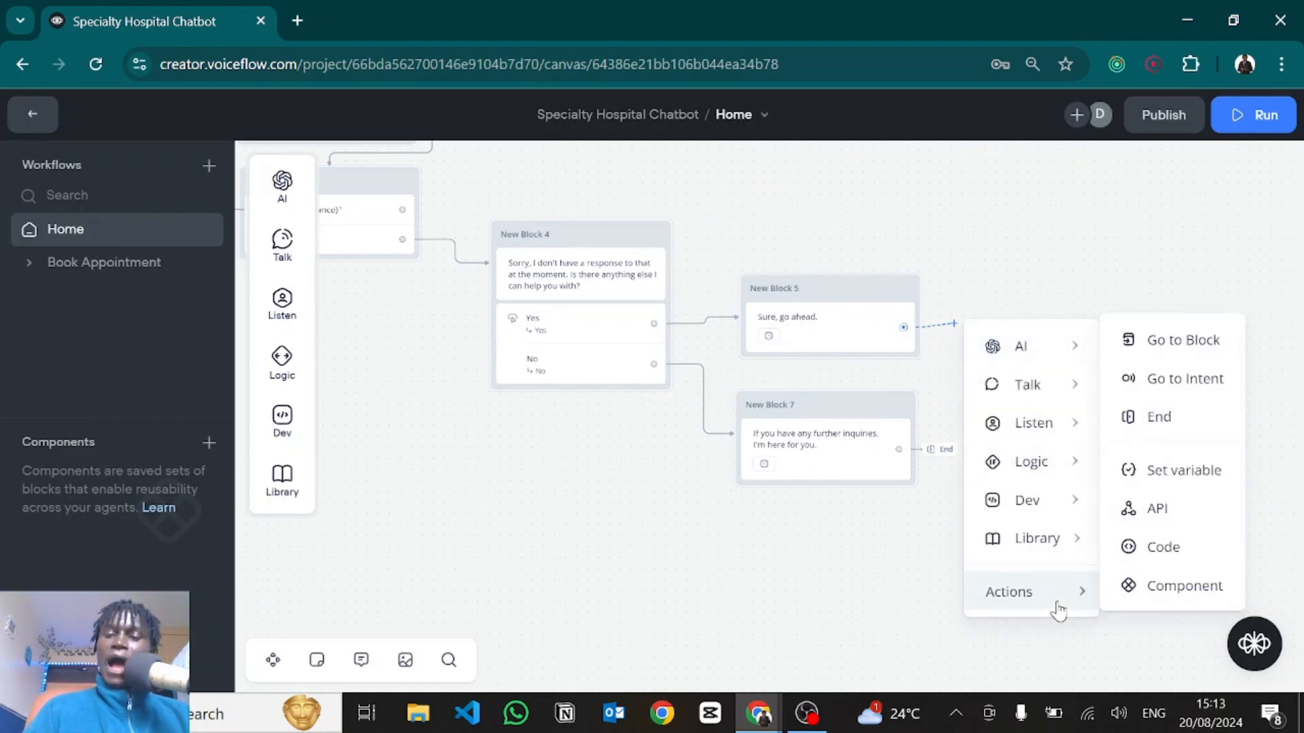
click(1149, 351)
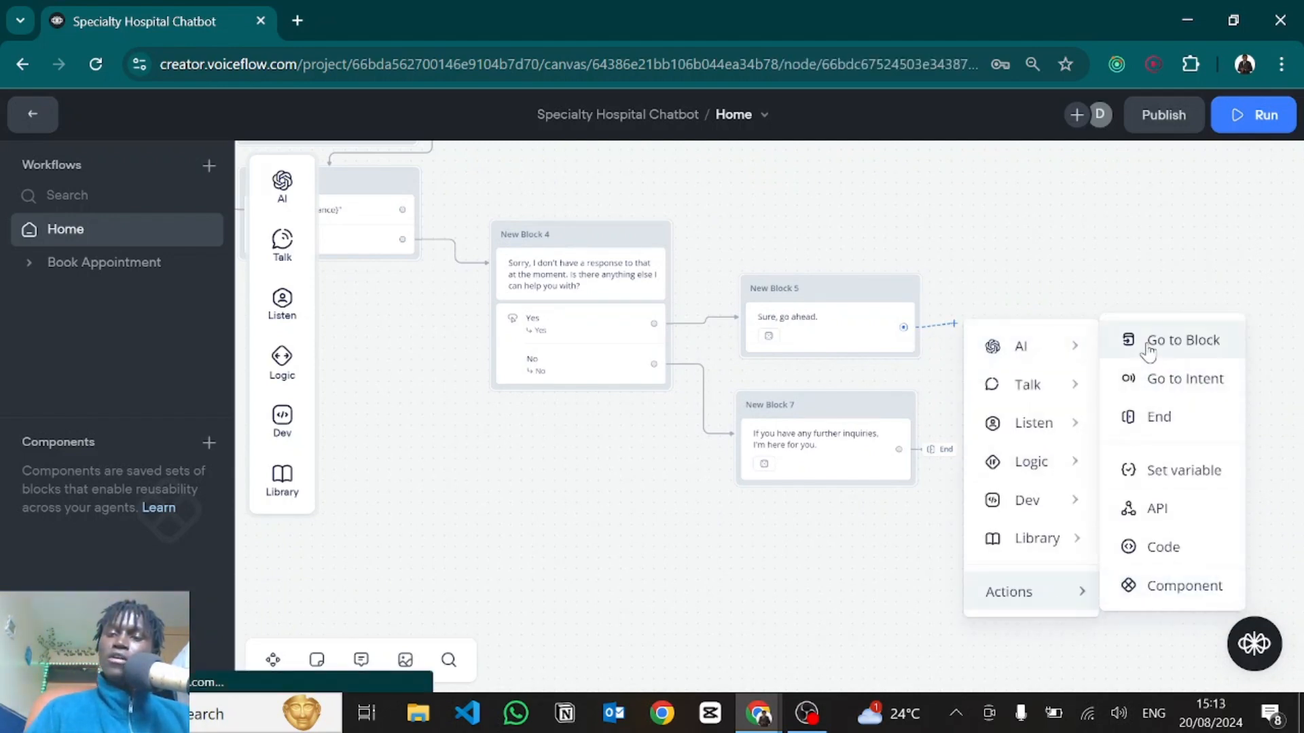
click(1084, 233)
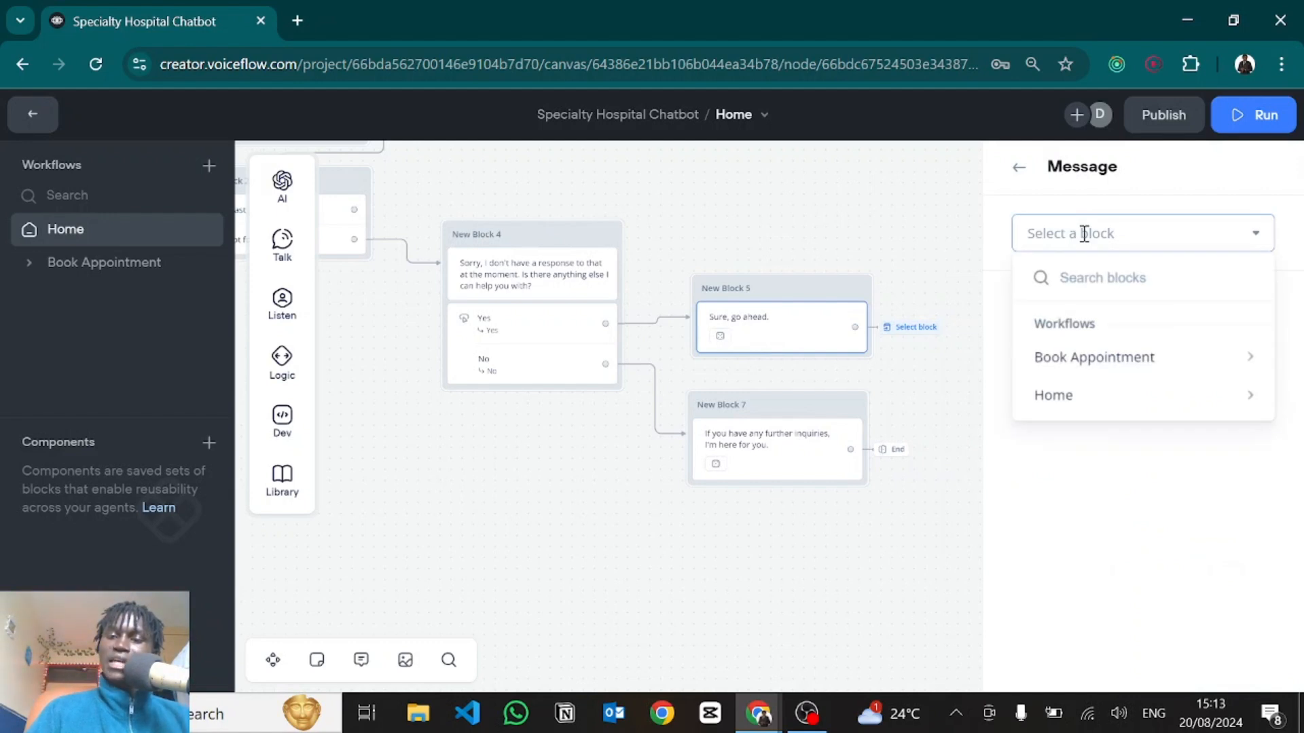
mouse_move(1046, 404)
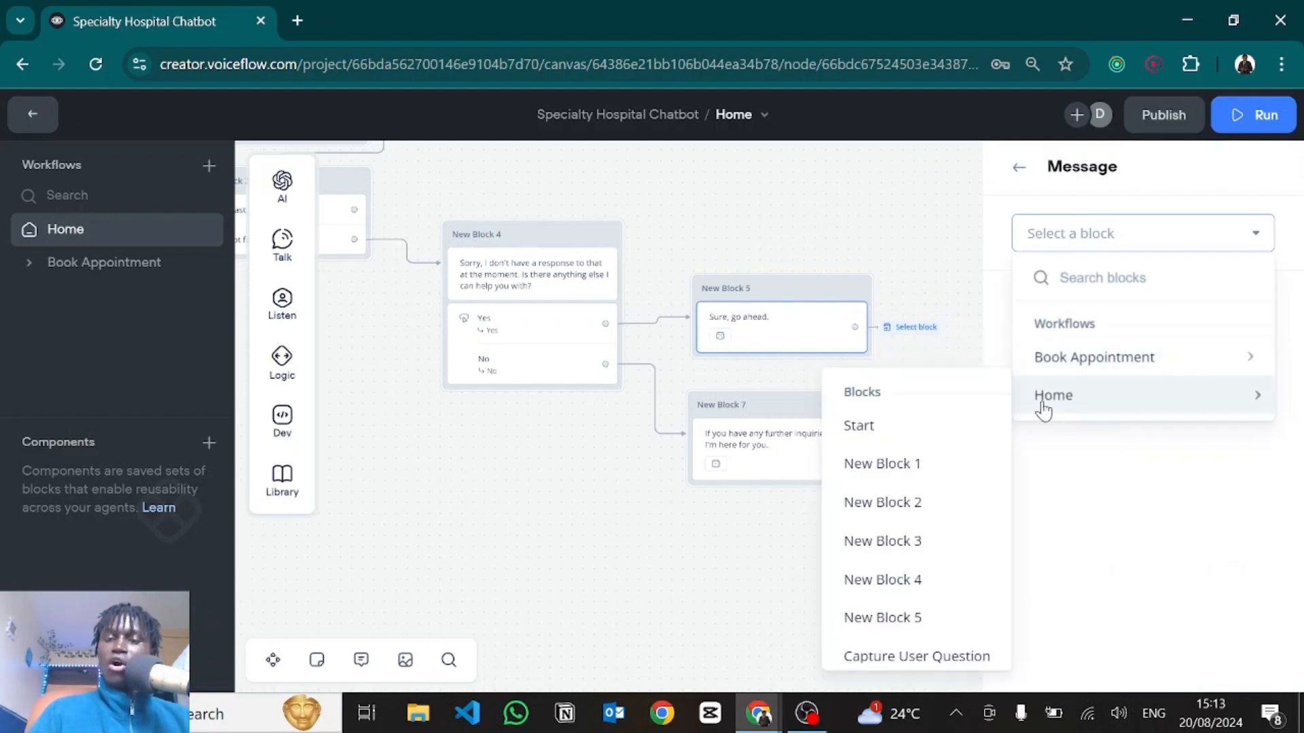
scroll(917, 631, down, 1)
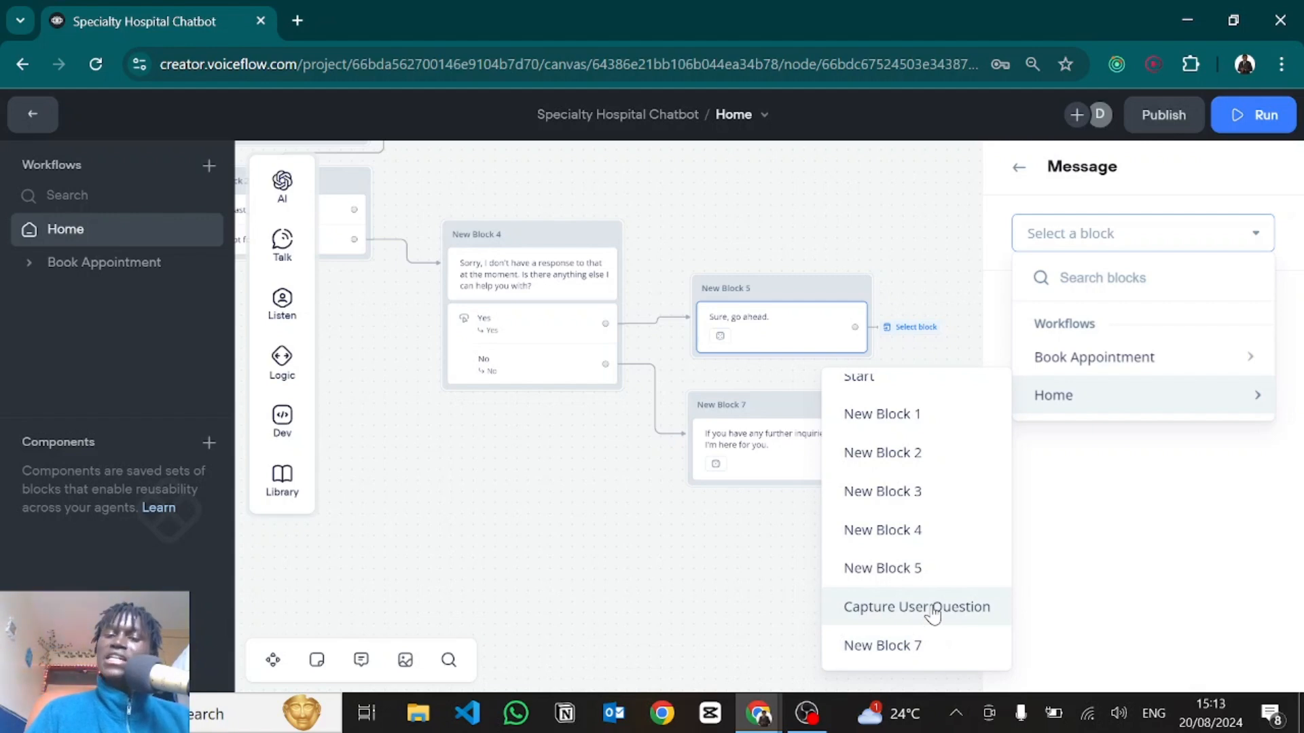
scroll(910, 442, up, 1)
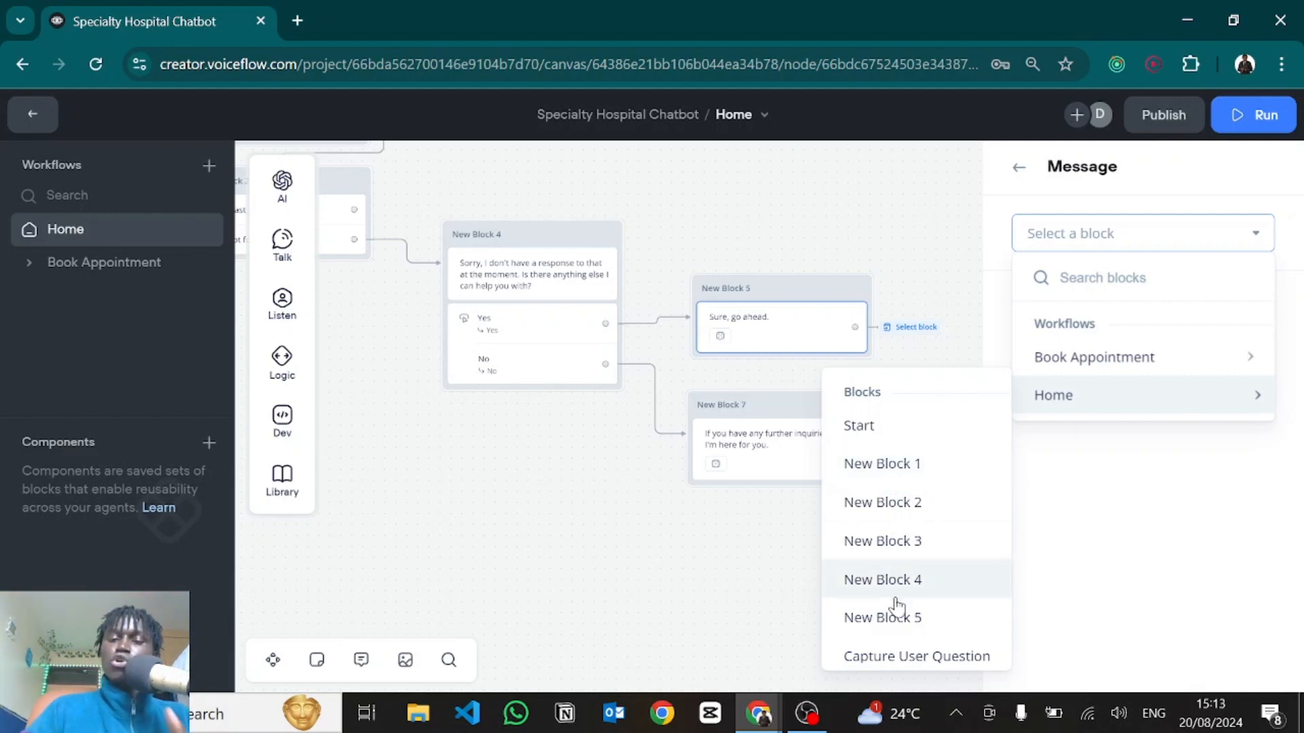
click(910, 653)
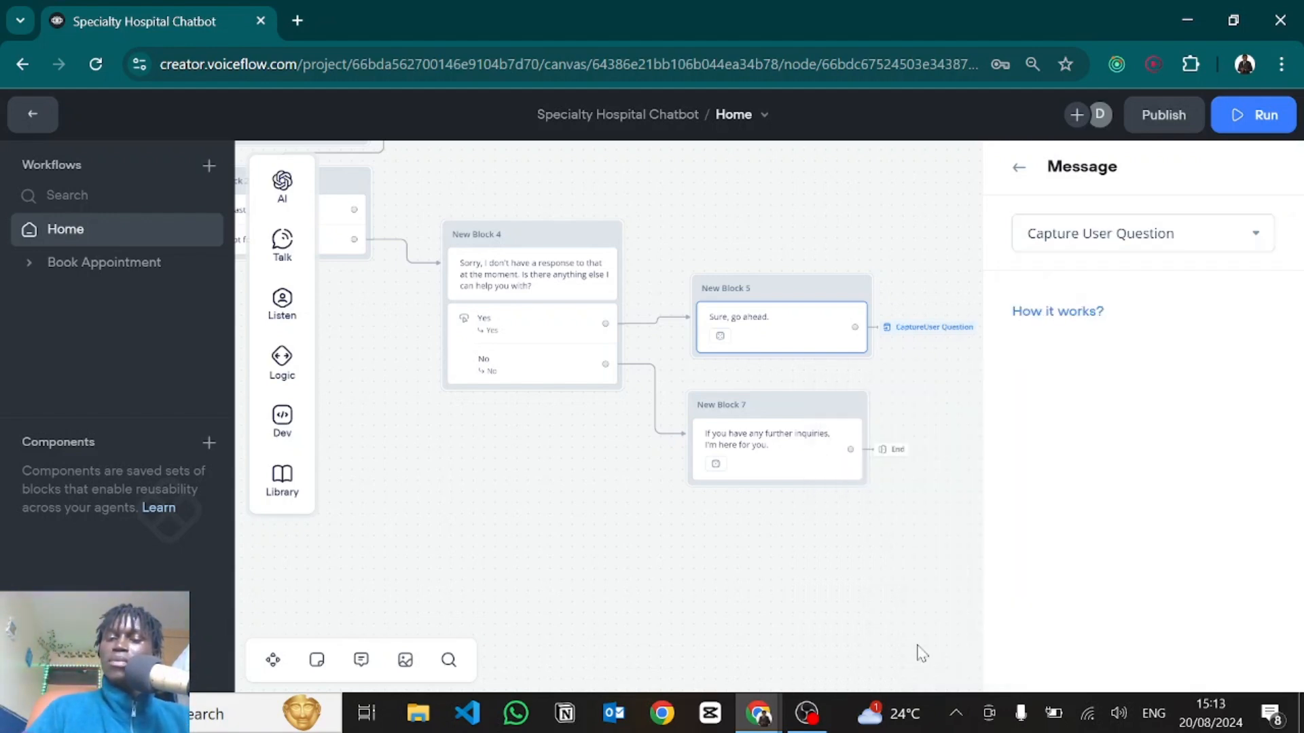
click(908, 590)
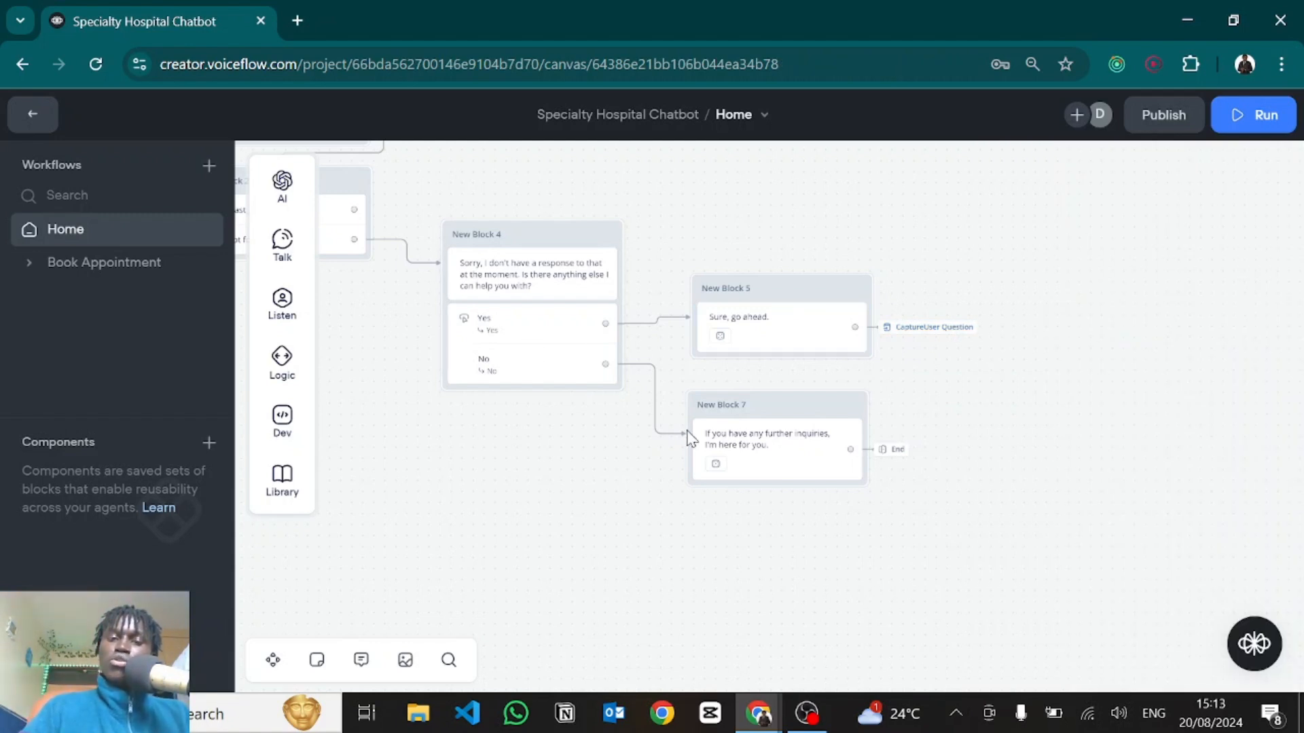
click(764, 452)
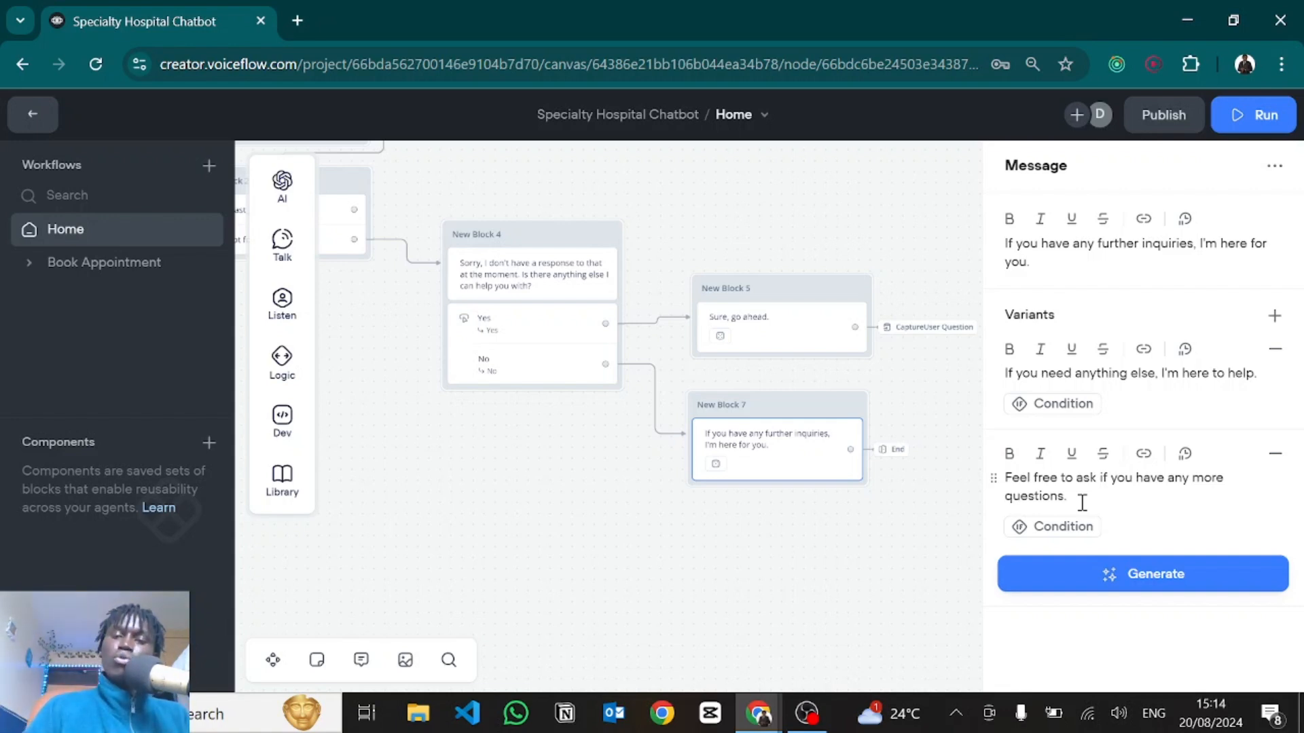
click(867, 568)
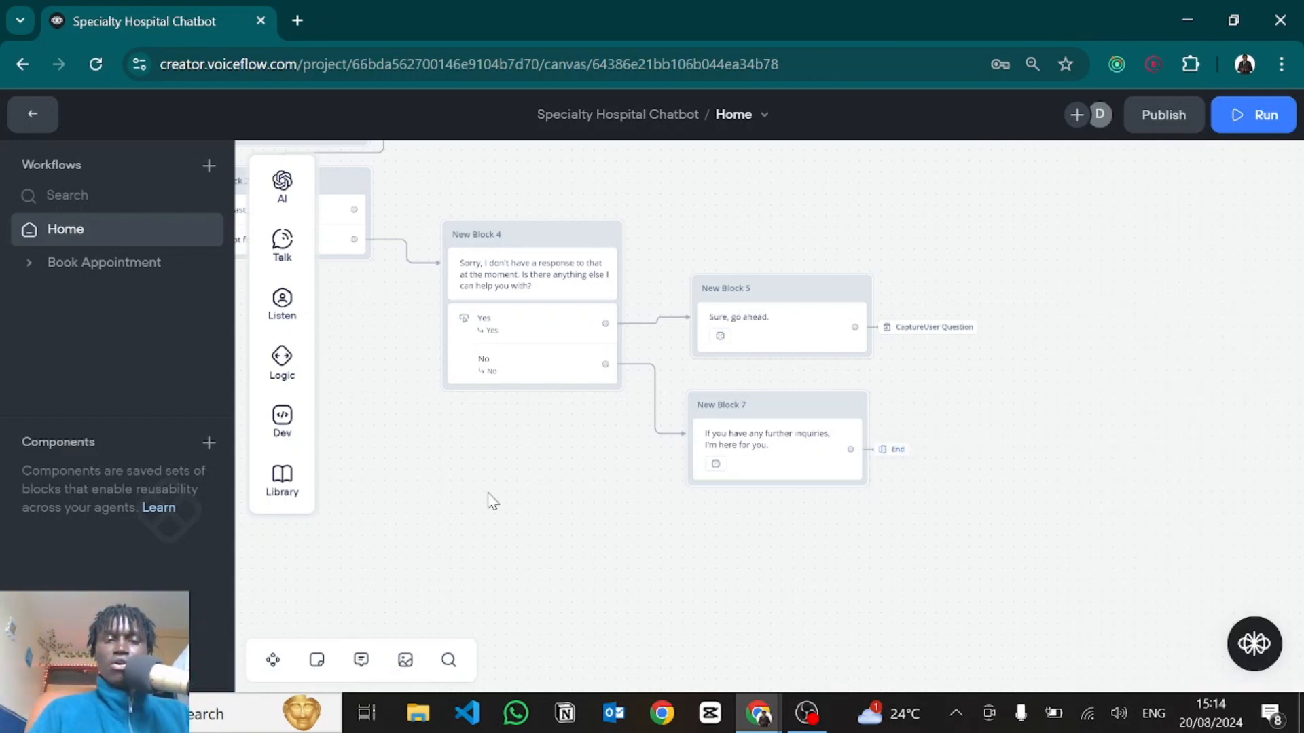
Pan and zoom the Home canvas until the Start block and New Block 1 are visible.
drag(571, 520, 823, 618)
drag(498, 499, 824, 635)
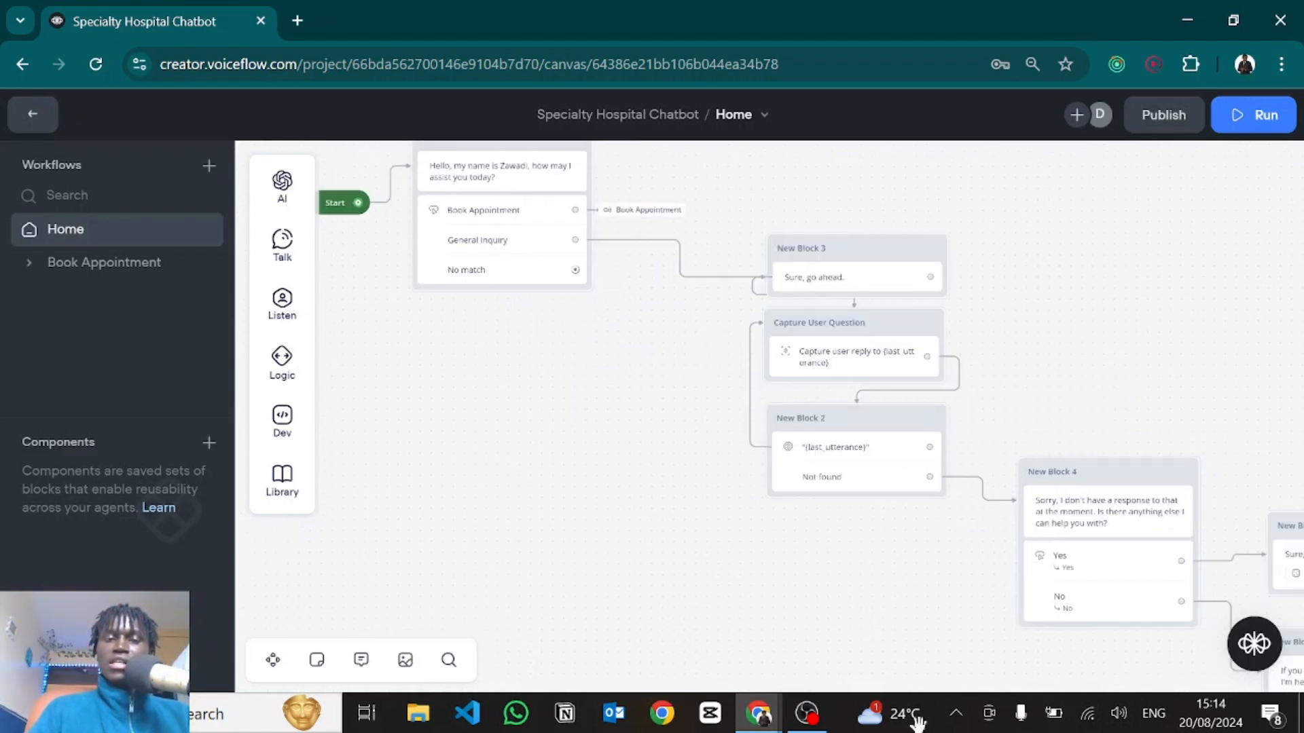
scroll(615, 462, up, 5)
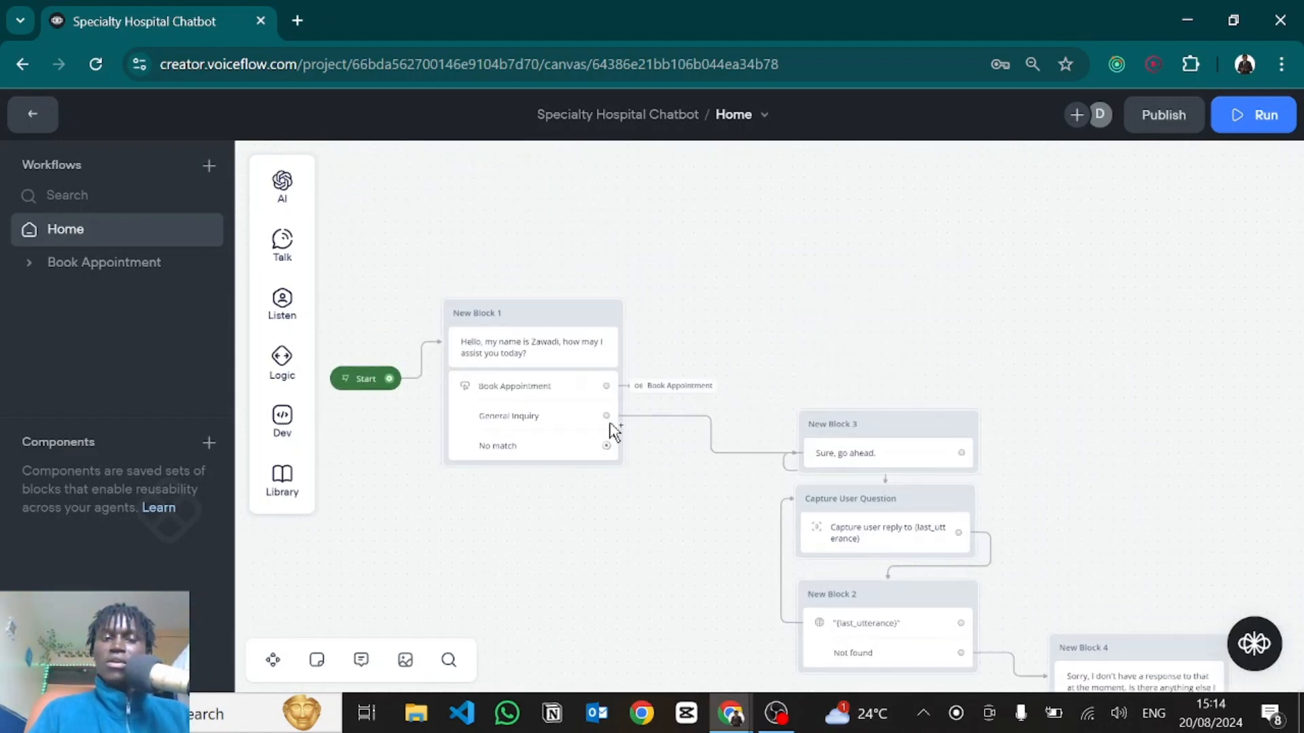
scroll(611, 430, up, 2)
scroll(614, 430, up, 1)
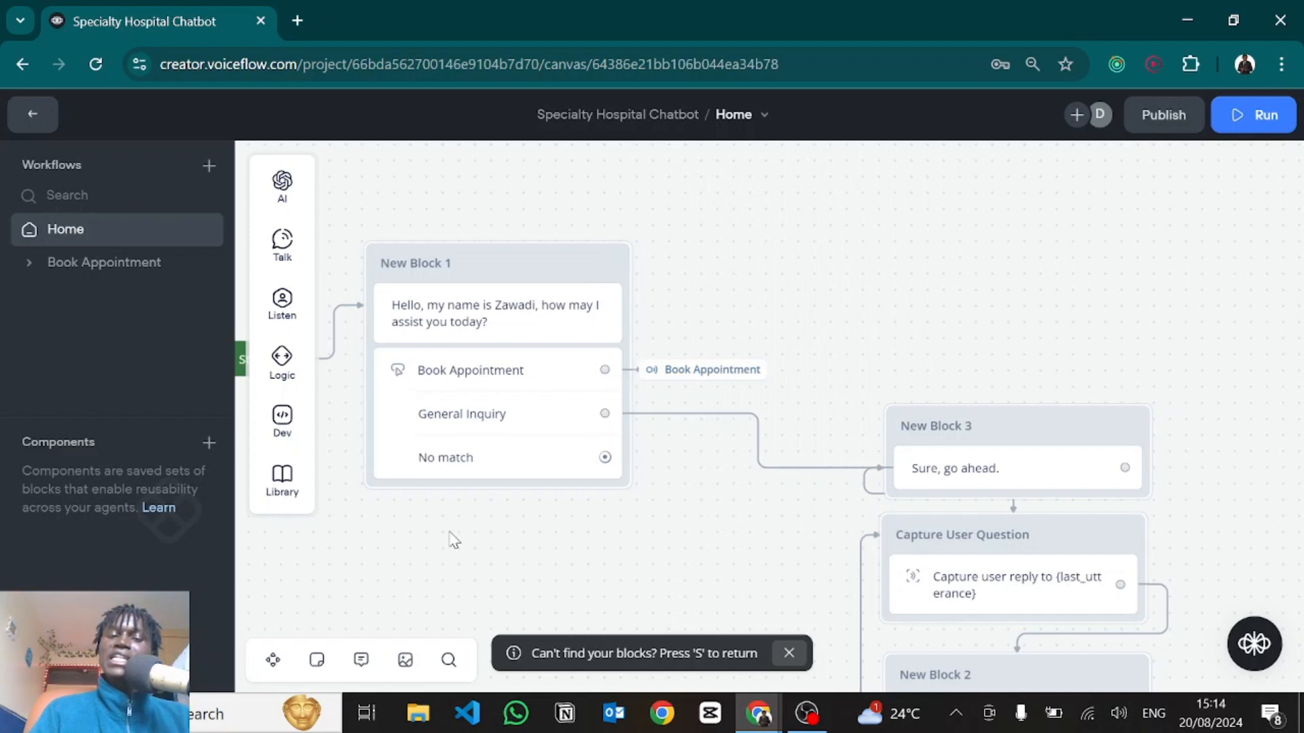
drag(451, 538, 713, 517)
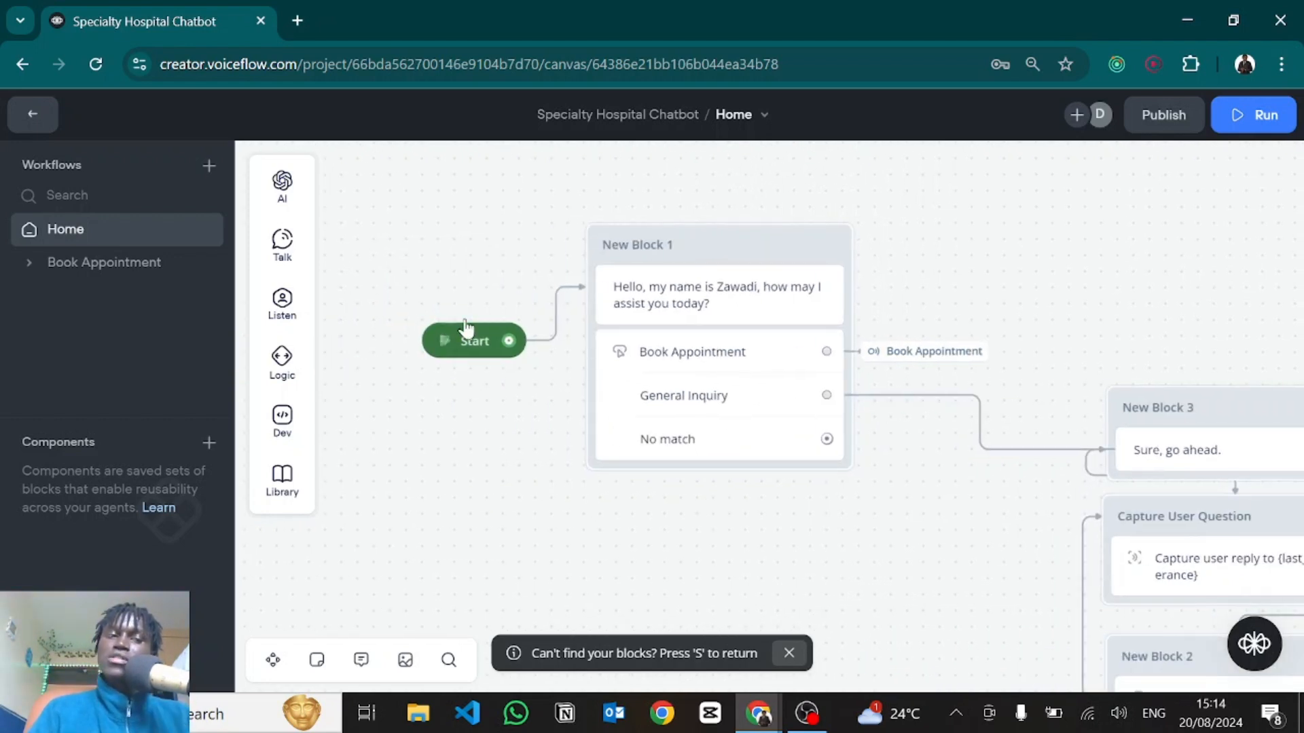
Go to the project's Intents list and tick, then untick, the No and Yes intents.
click(8, 115)
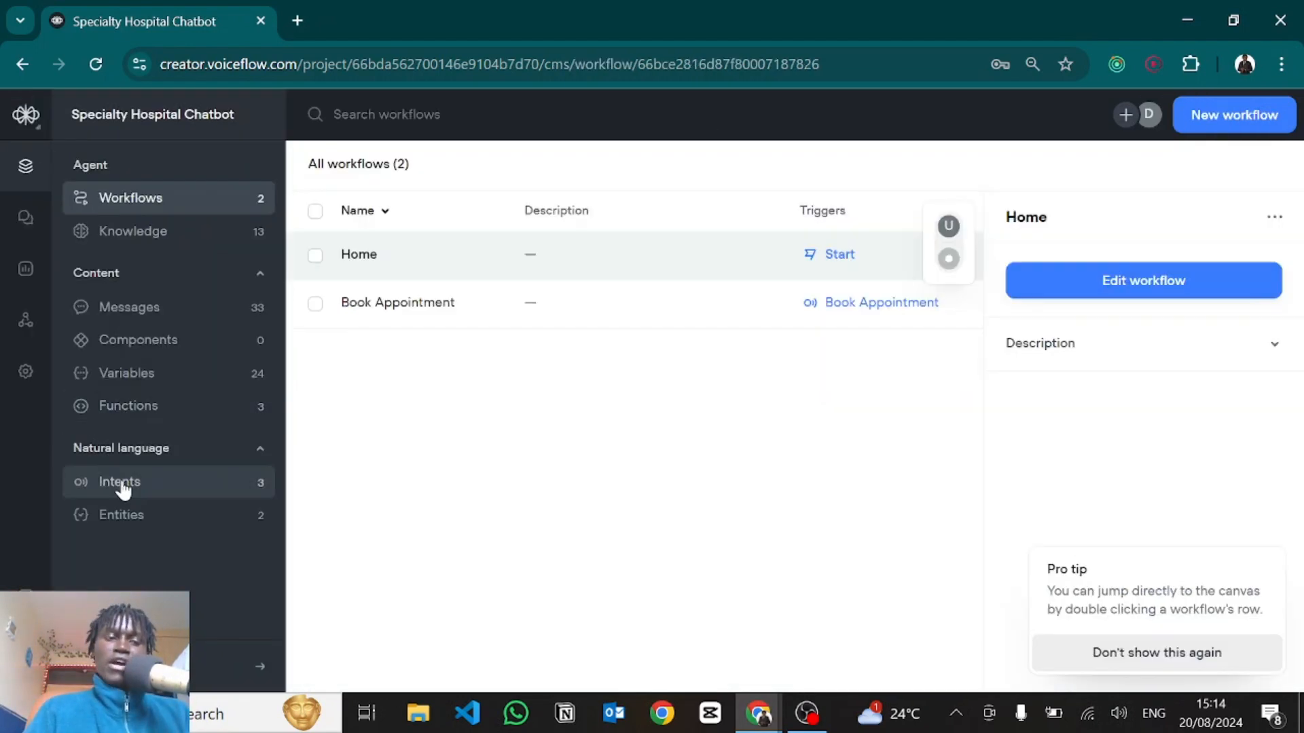
click(120, 484)
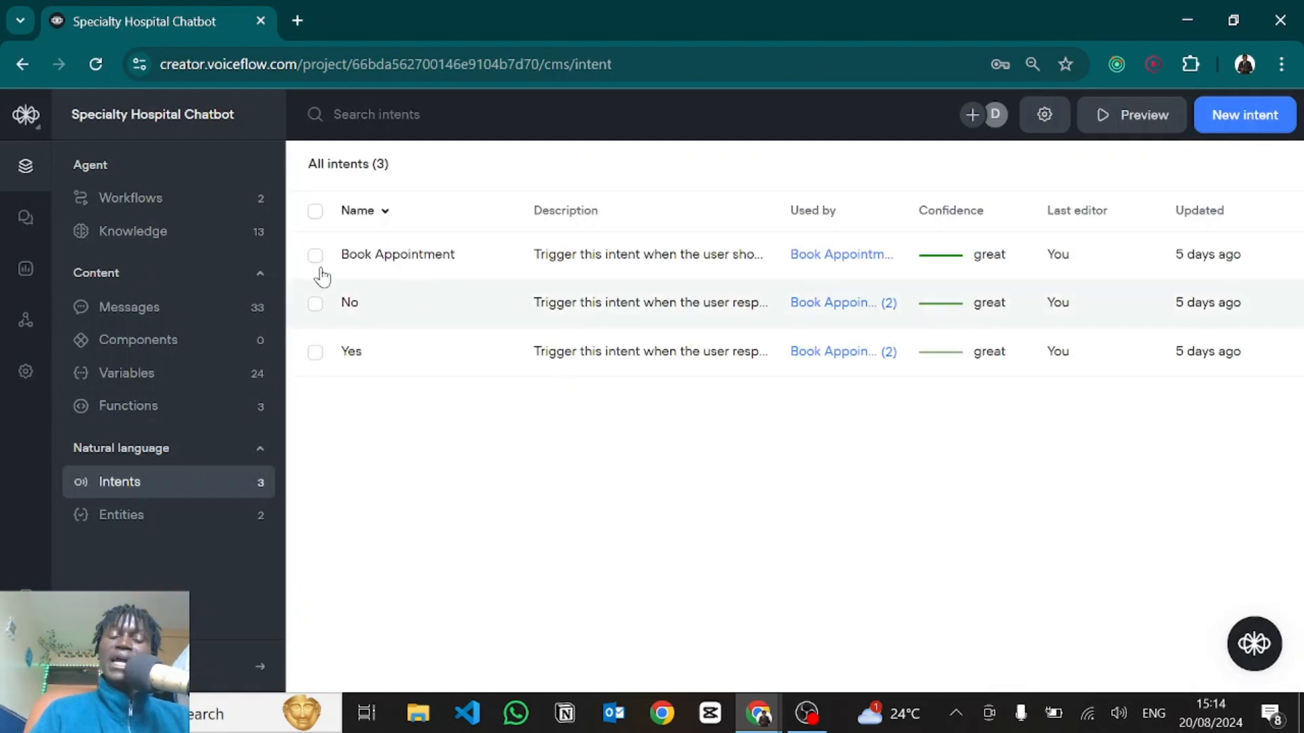
click(316, 305)
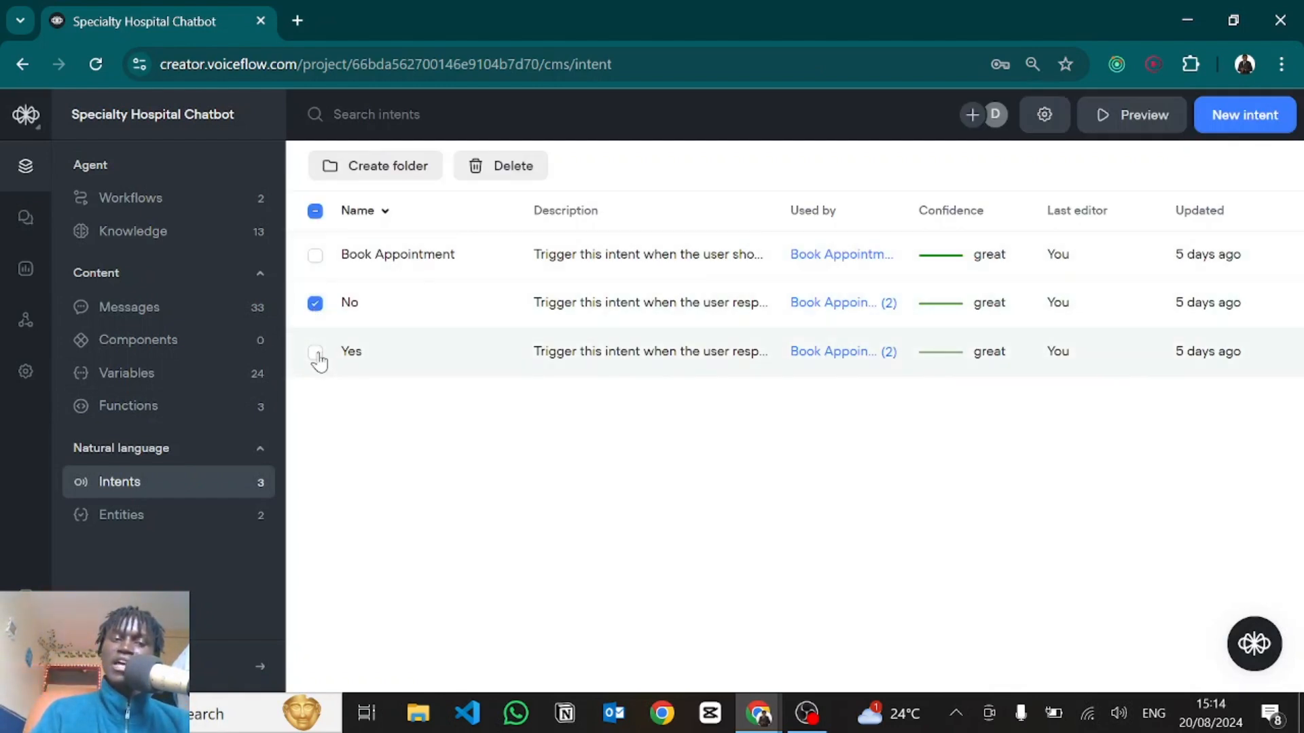
click(317, 353)
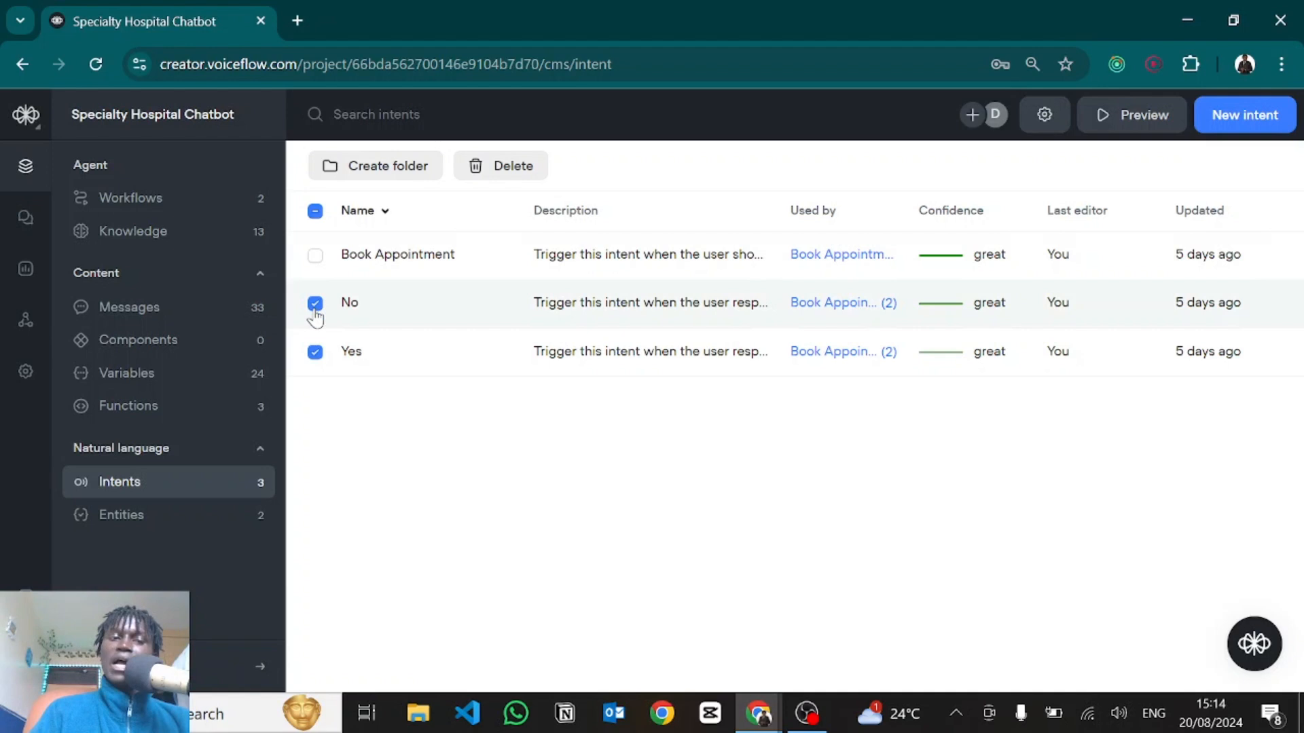
click(315, 303)
click(315, 352)
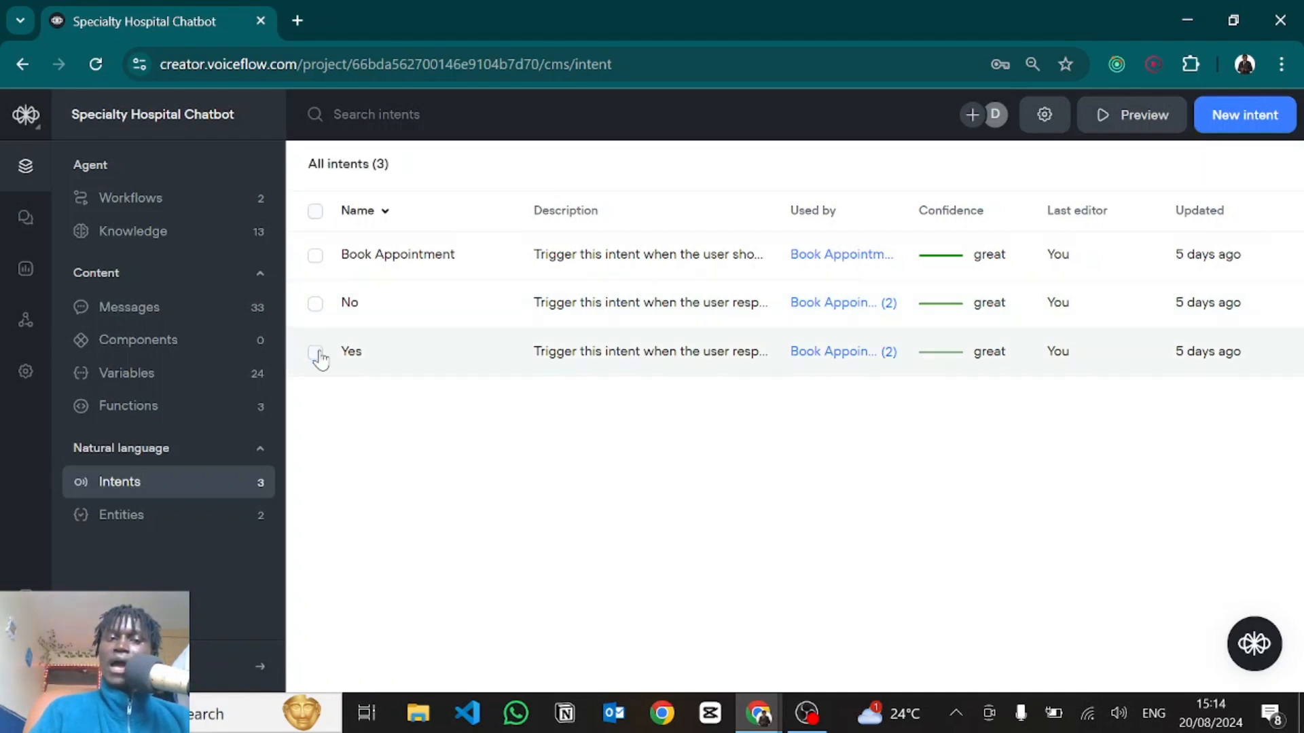
Begin a new intent, then cancel the dialog without creating it.
click(1248, 120)
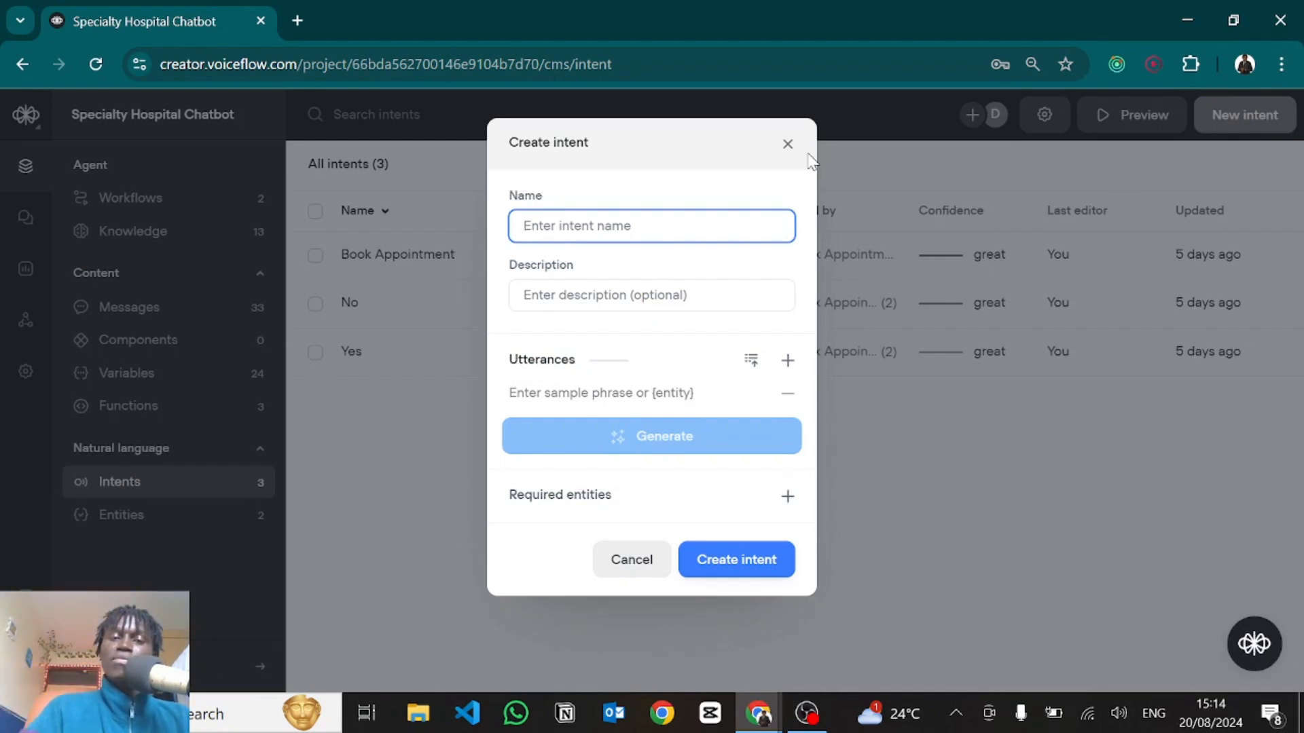
click(568, 309)
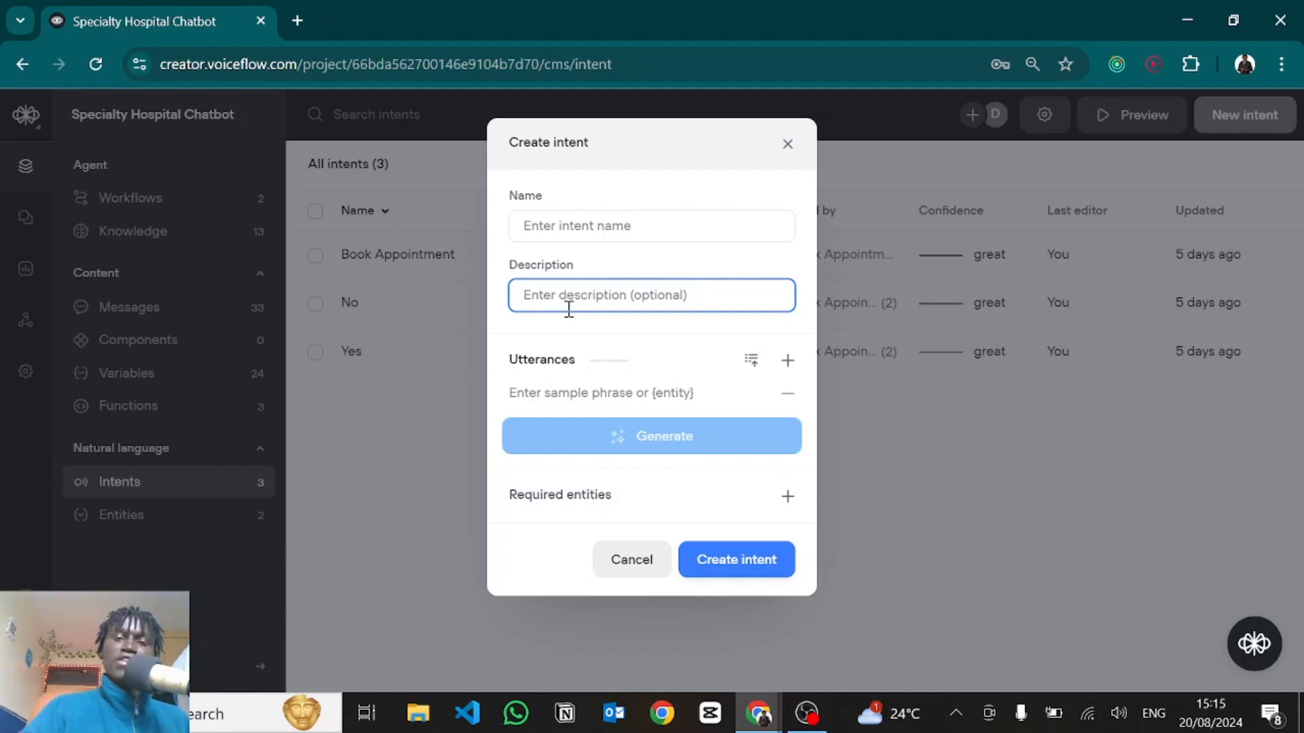
click(788, 143)
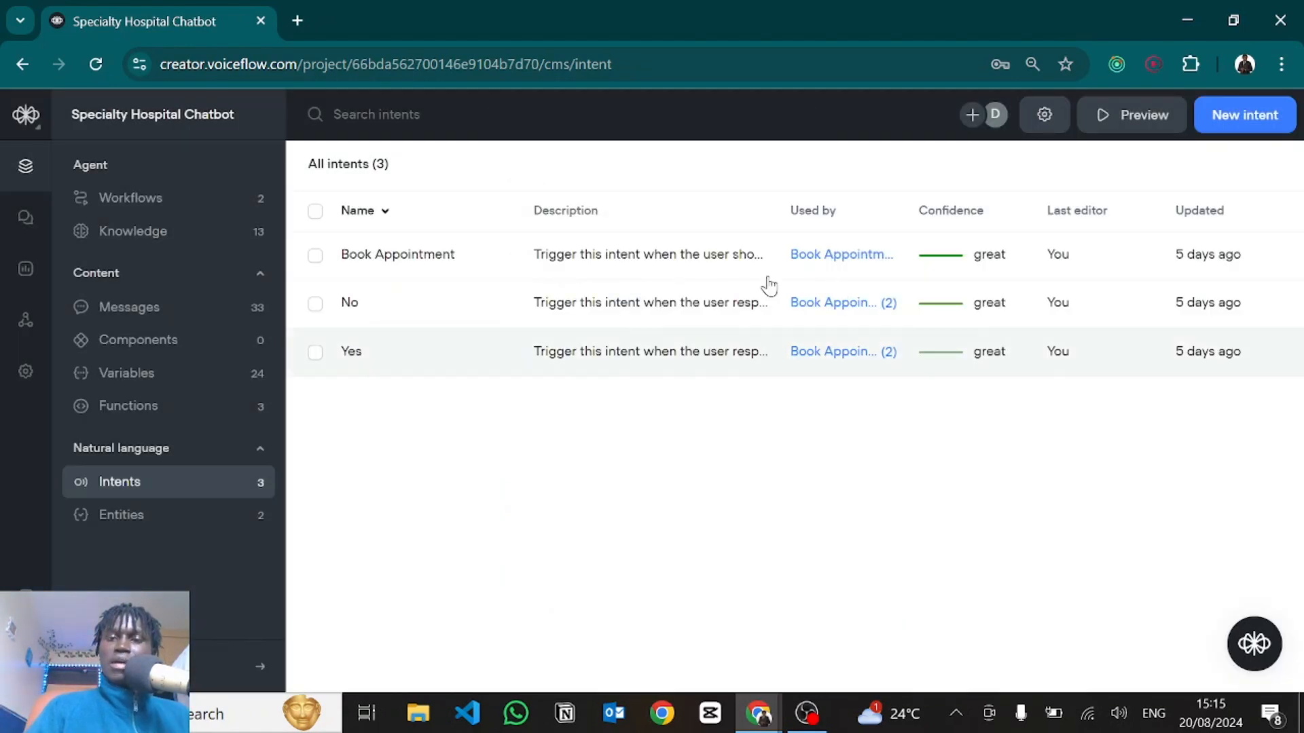
Try LLM classification, revert to NLU at 0.60 confidence threshold, and save the settings.
click(1044, 119)
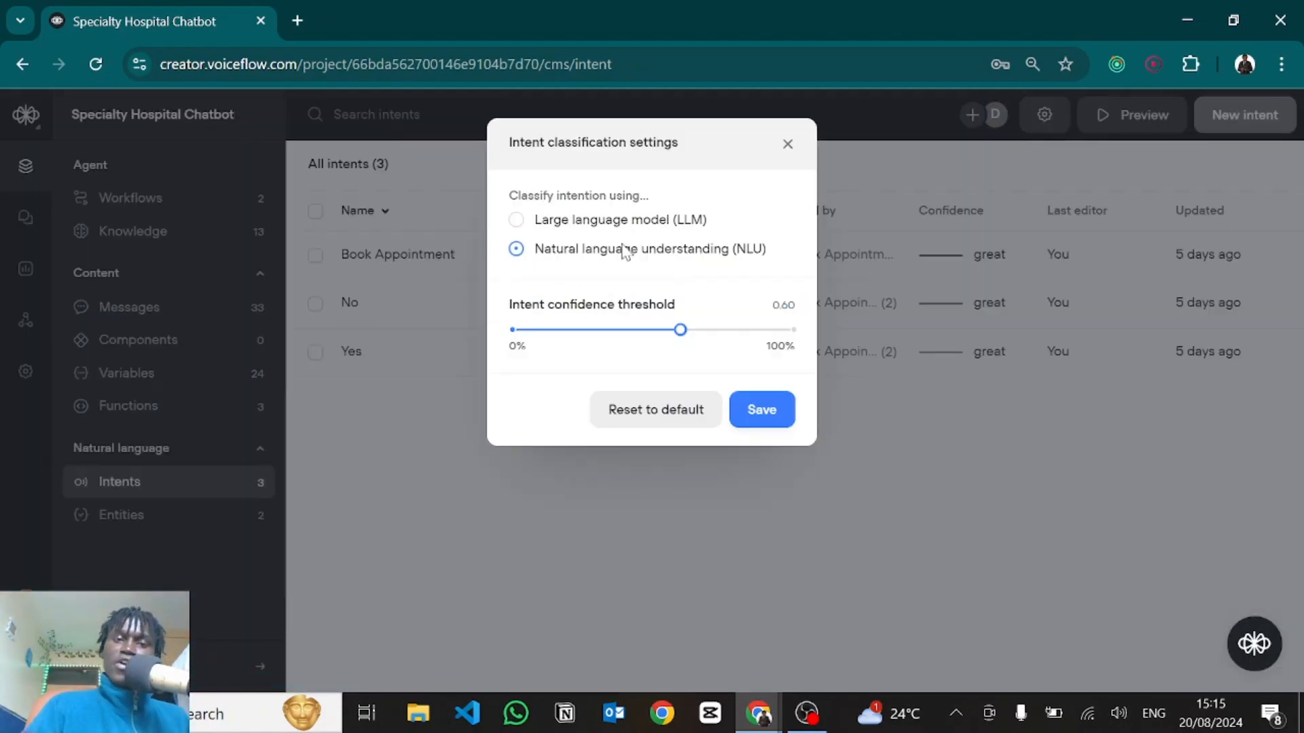
mouse_move(529, 259)
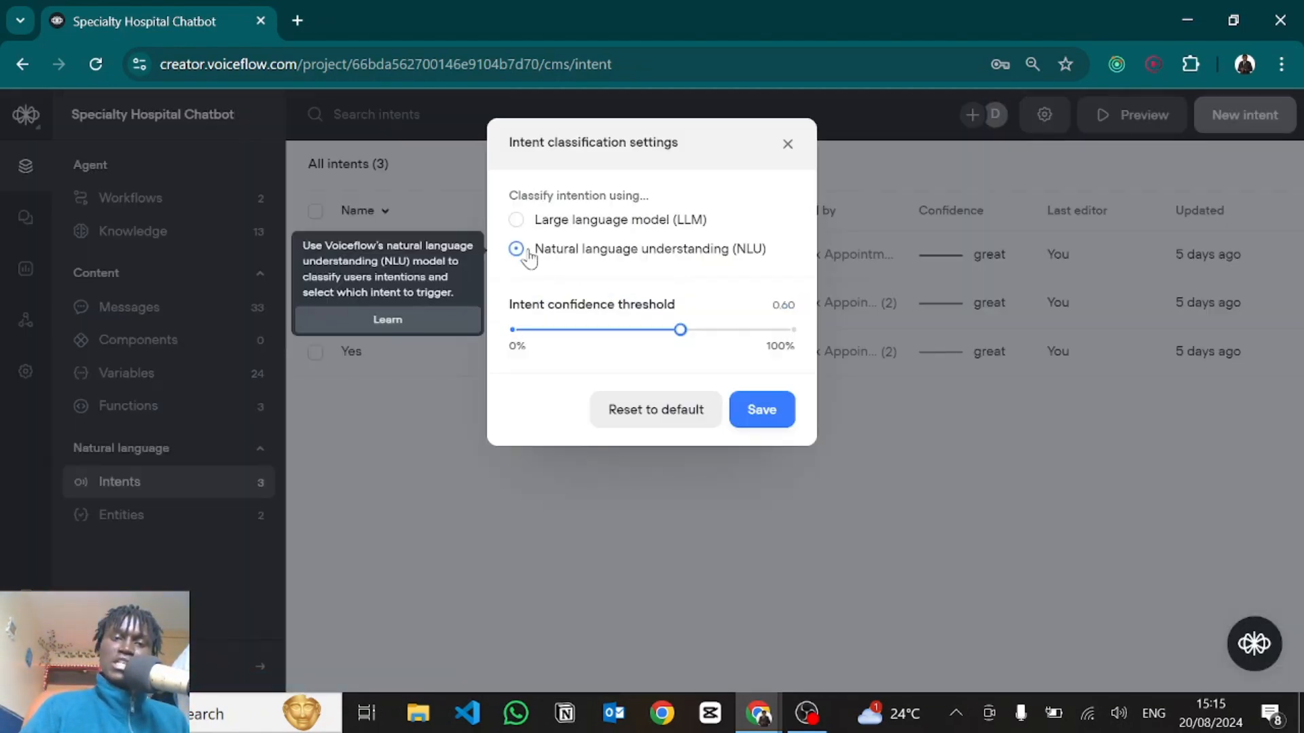
mouse_move(556, 224)
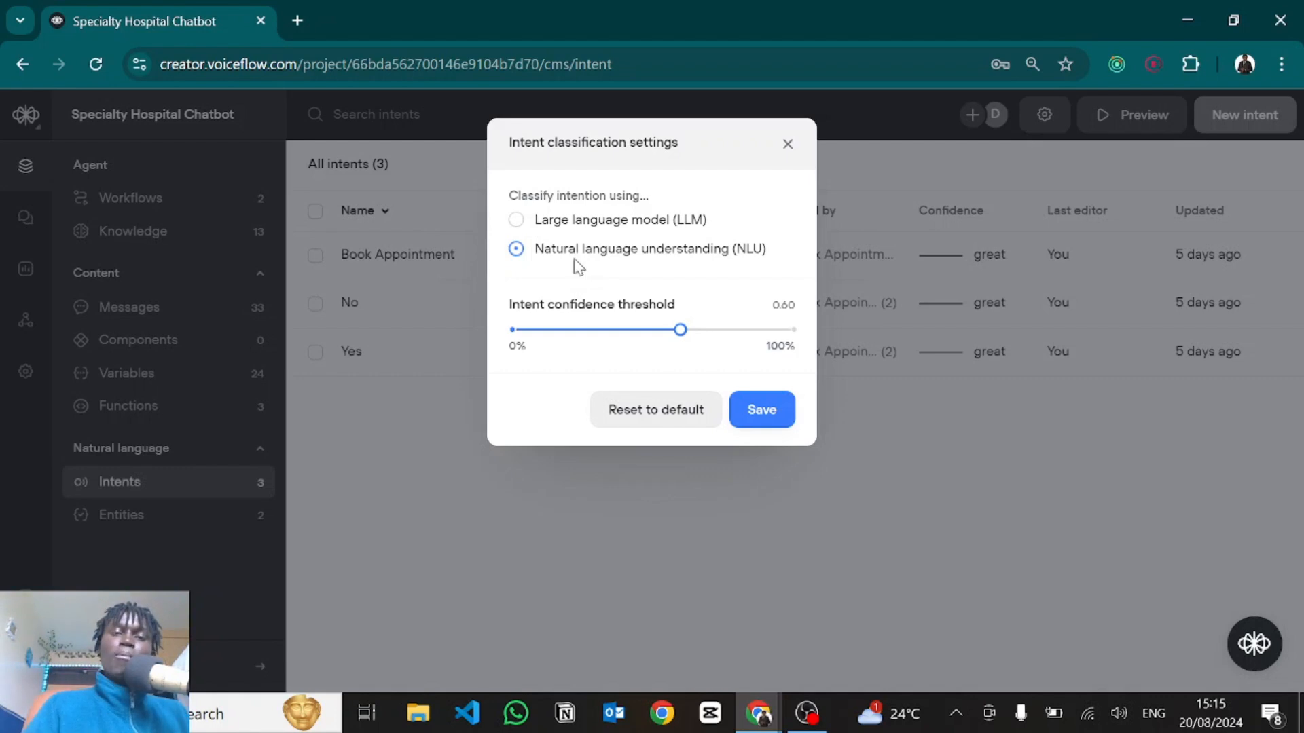
mouse_move(562, 232)
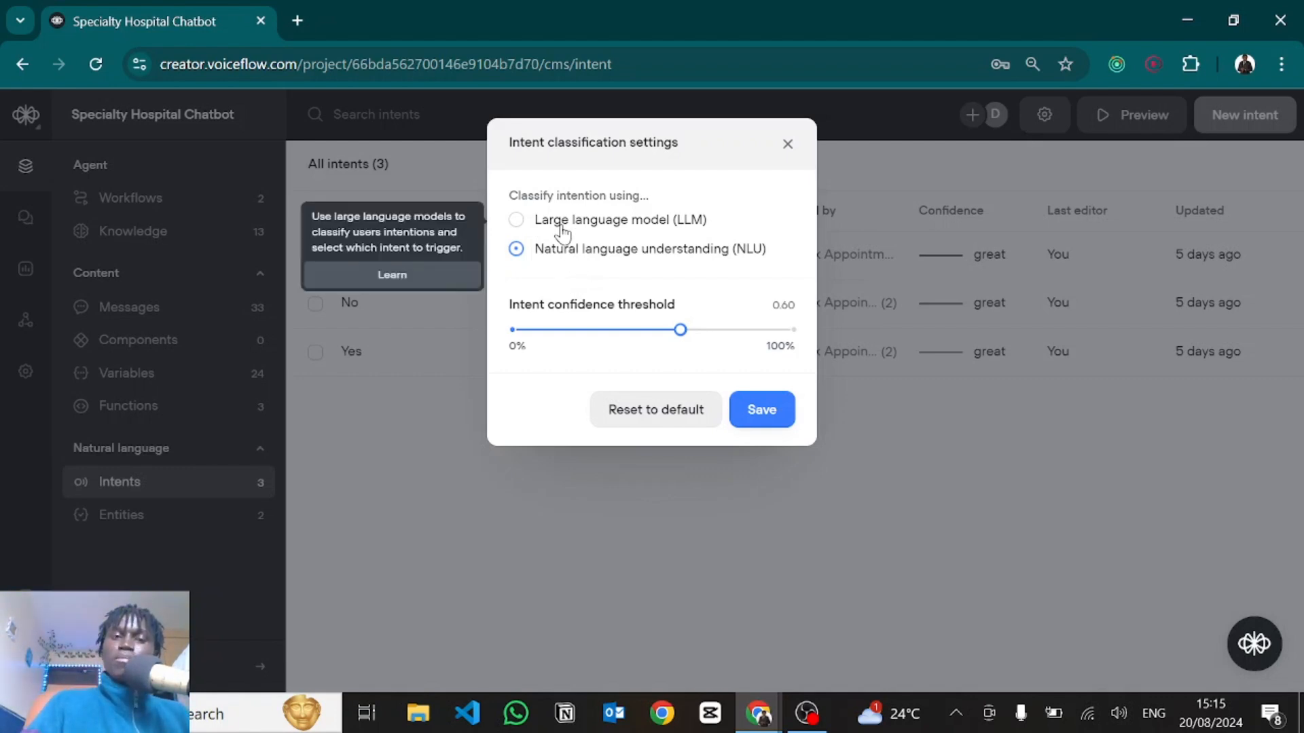
click(562, 233)
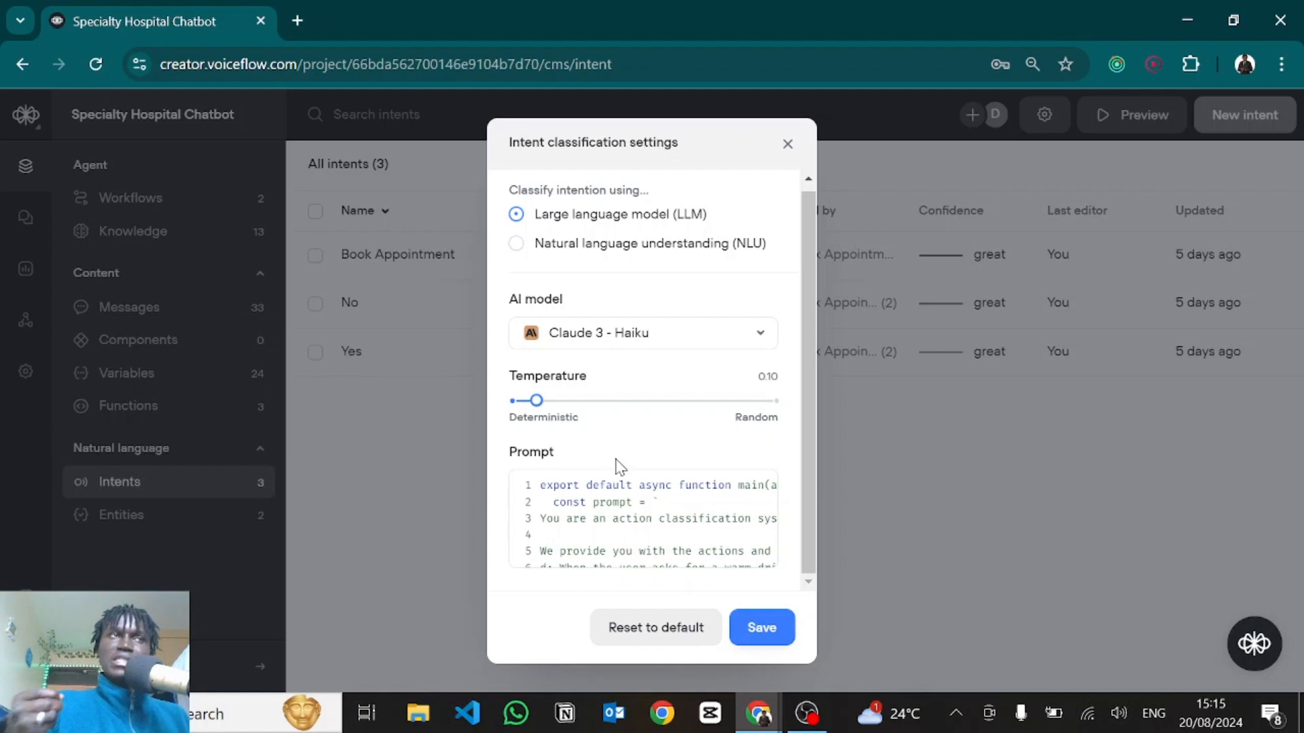
click(517, 245)
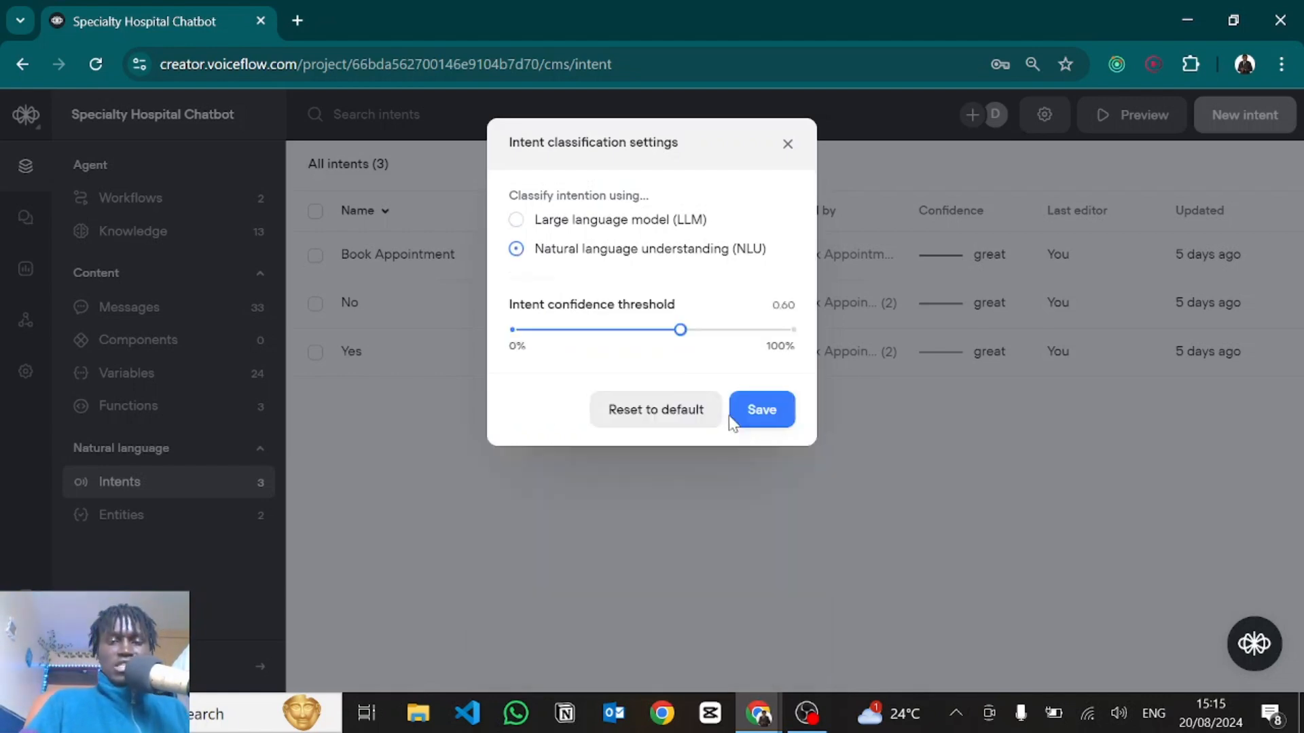
click(762, 410)
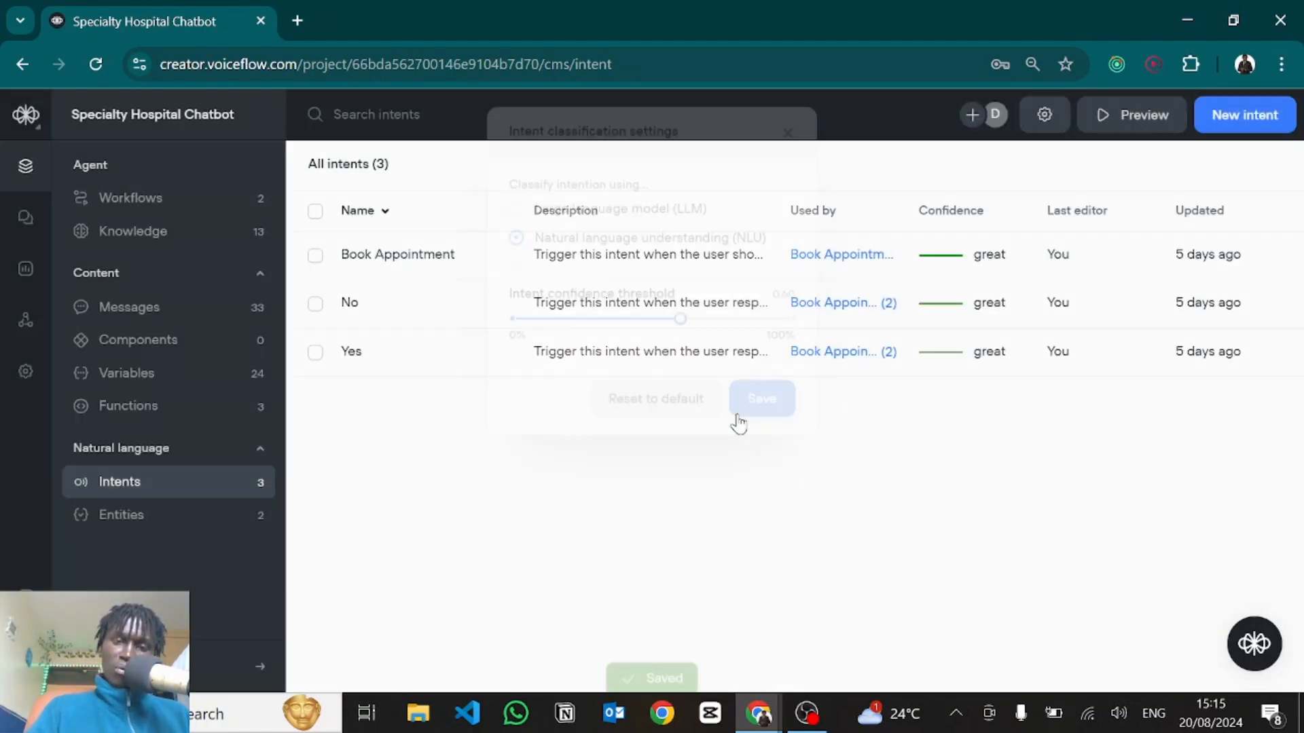
Review the Book Appointment intent's 15 sample utterances, then begin a new intent.
click(621, 256)
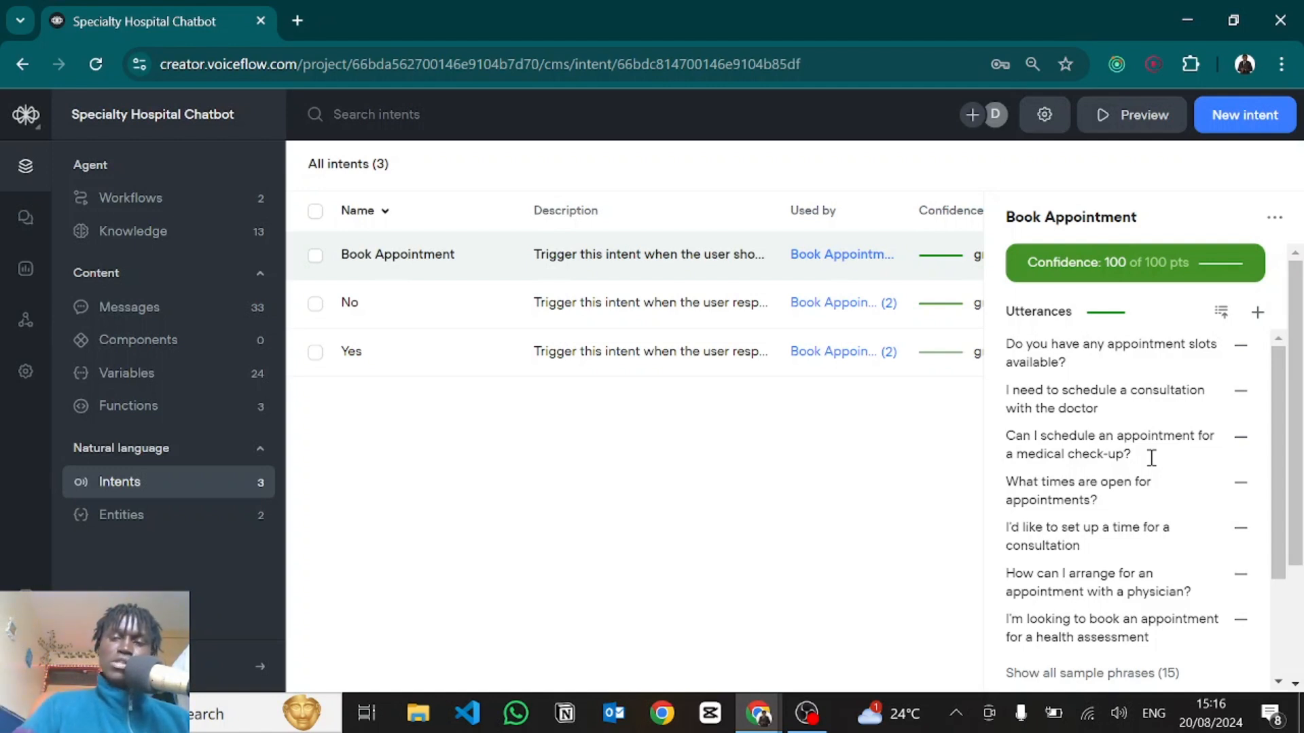
scroll(1151, 458, down, 1)
scroll(1131, 438, up, 1)
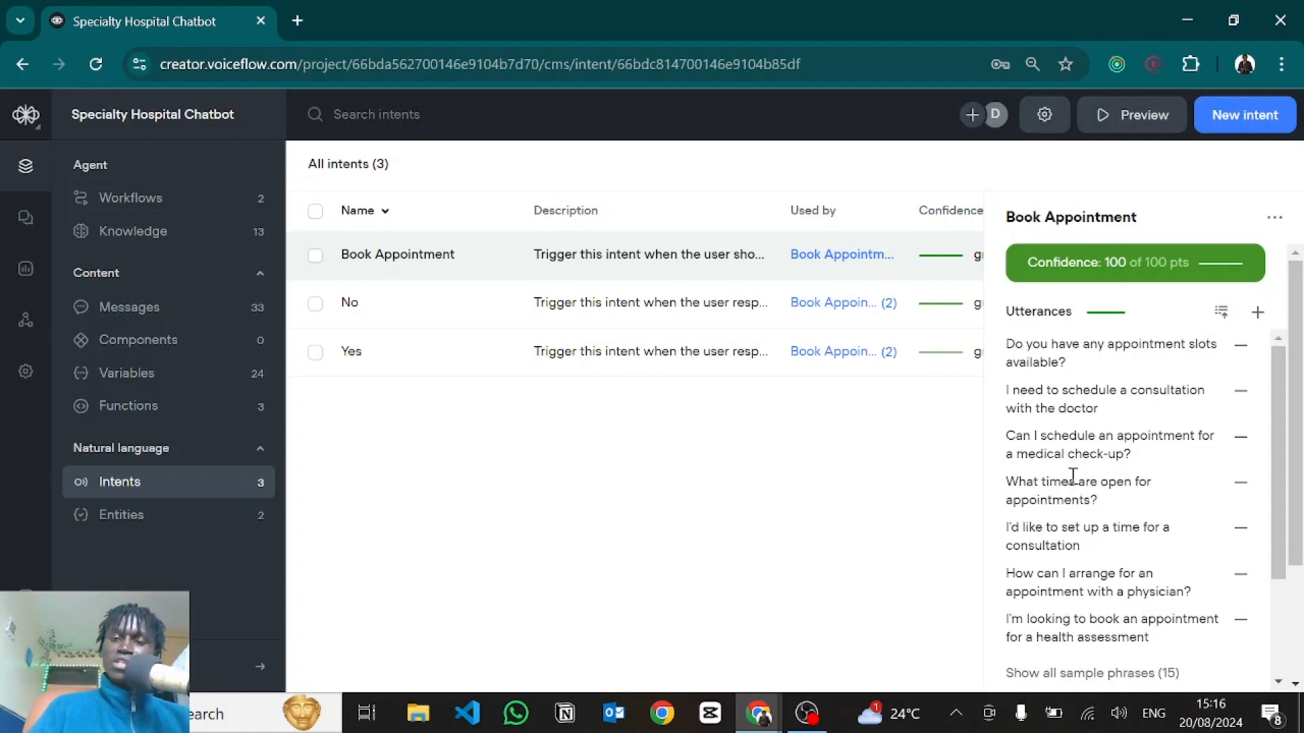
scroll(1073, 475, down, 1)
scroll(1106, 502, down, 3)
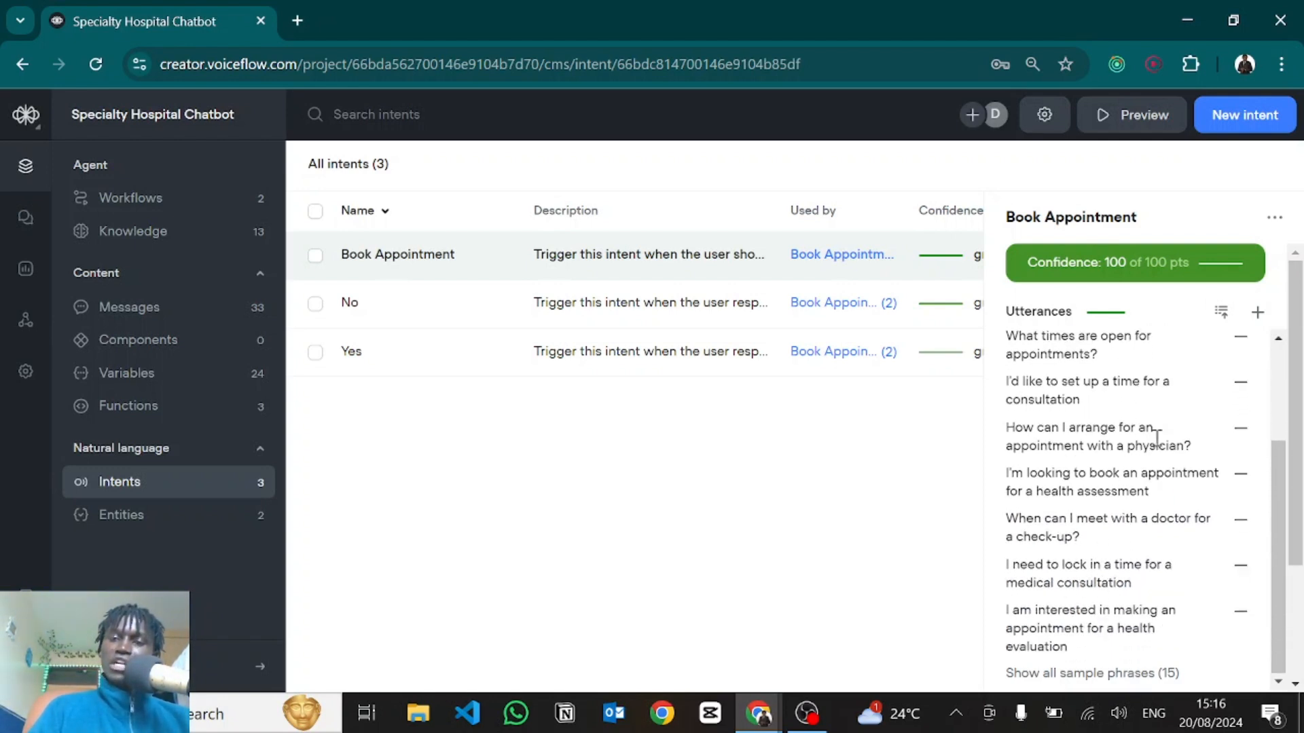
click(1237, 126)
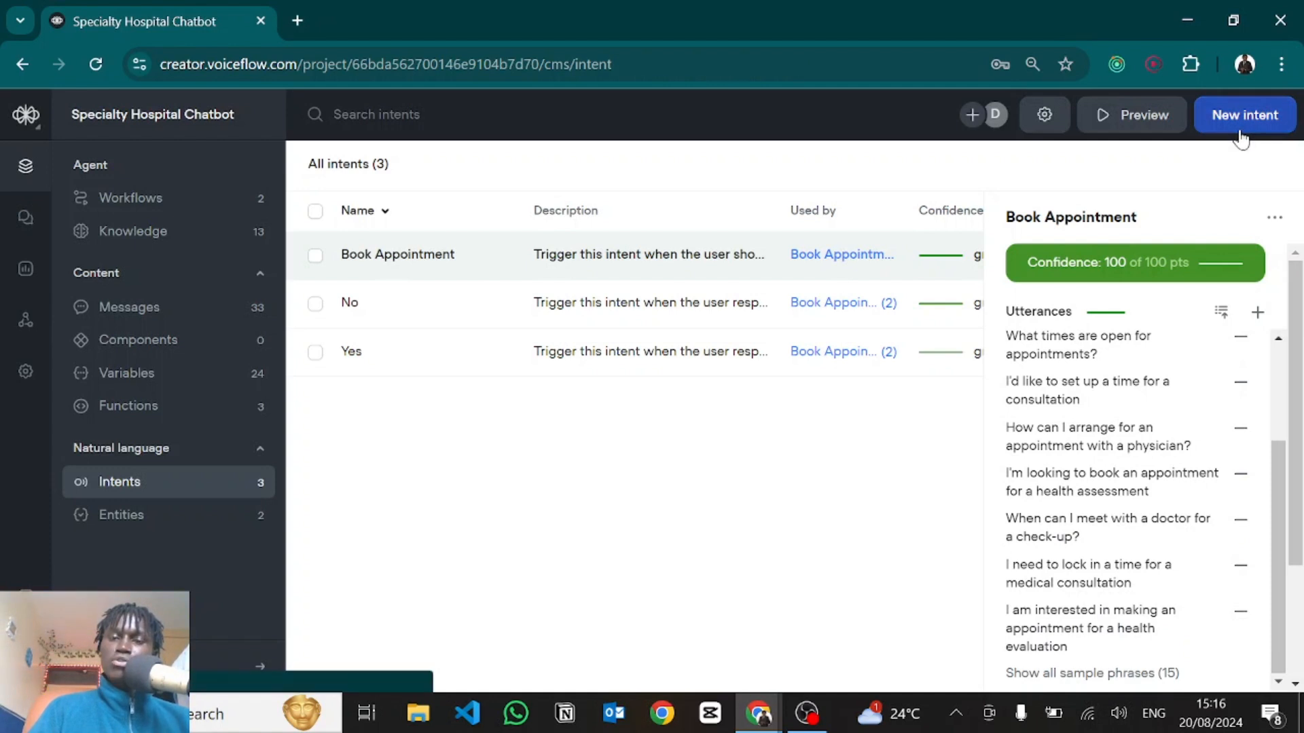
Enter test utterance 'hvjhjkb' and Generate, then discard the intent and return to Home.
click(548, 385)
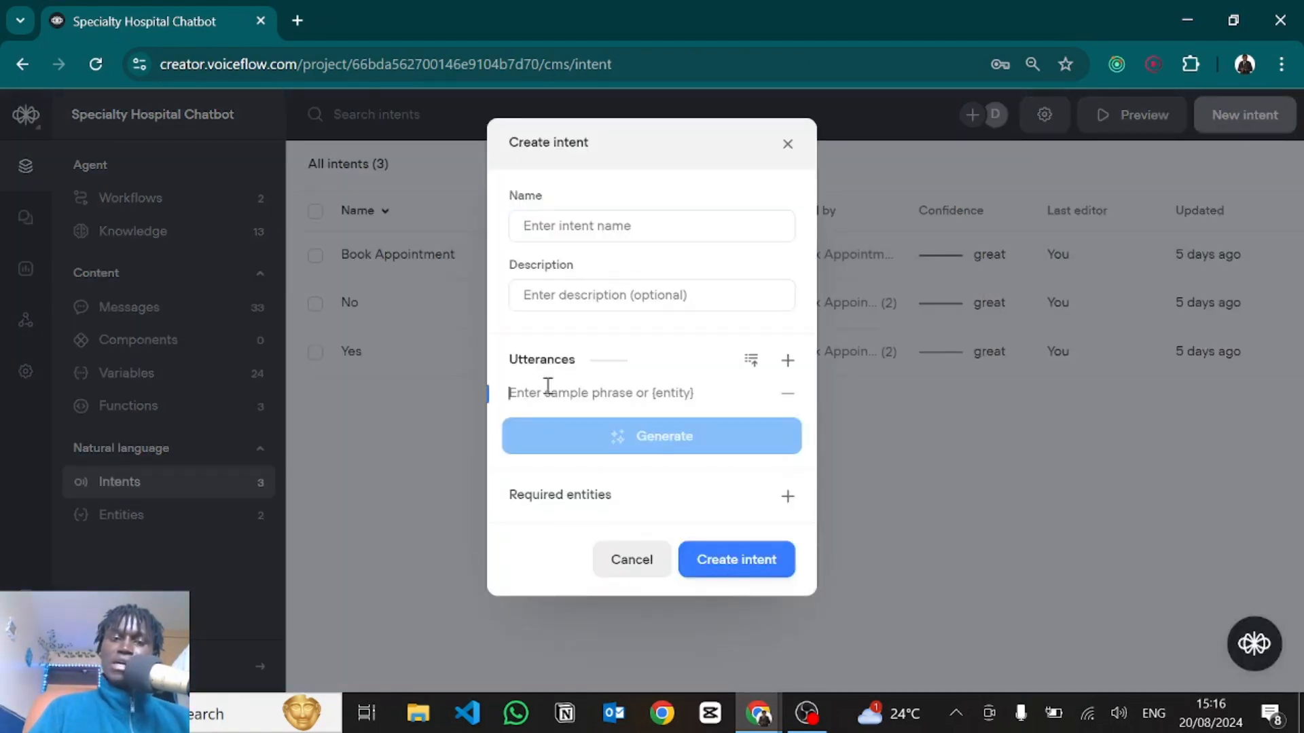
text(hvjhjkb)
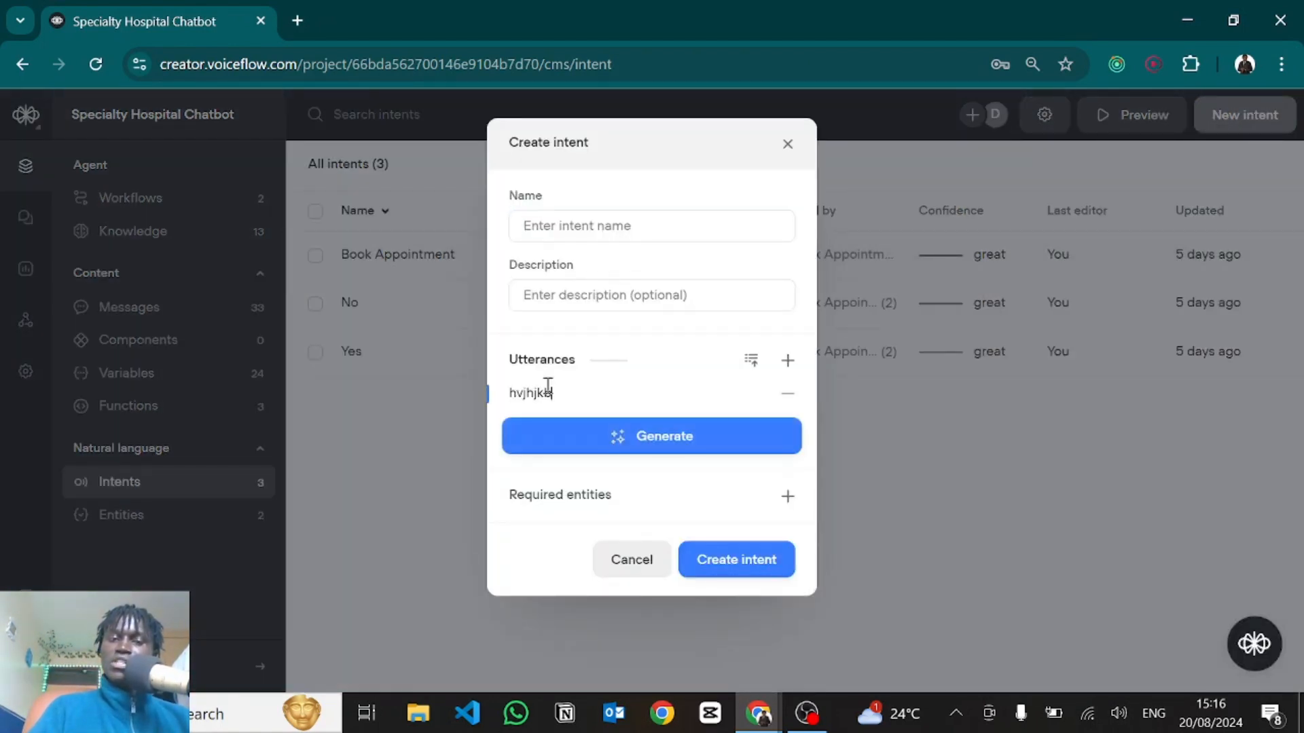
click(620, 440)
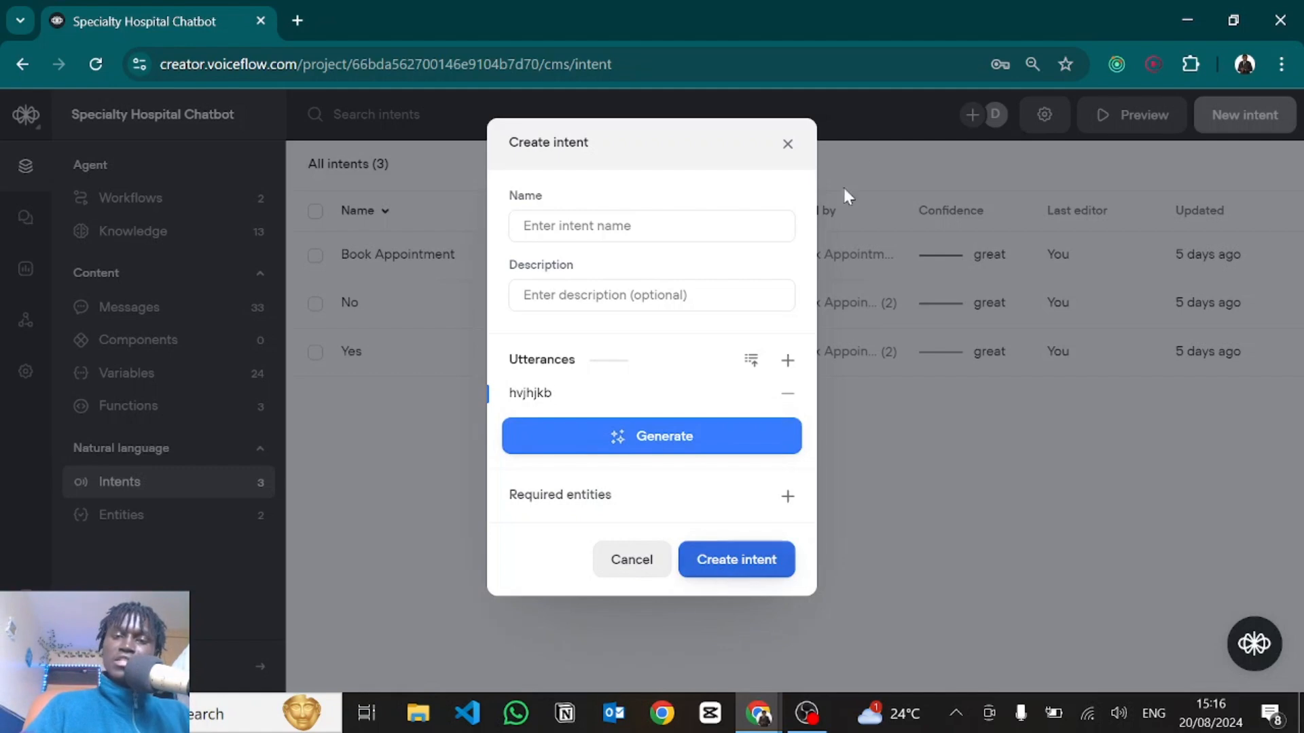
click(788, 145)
click(163, 231)
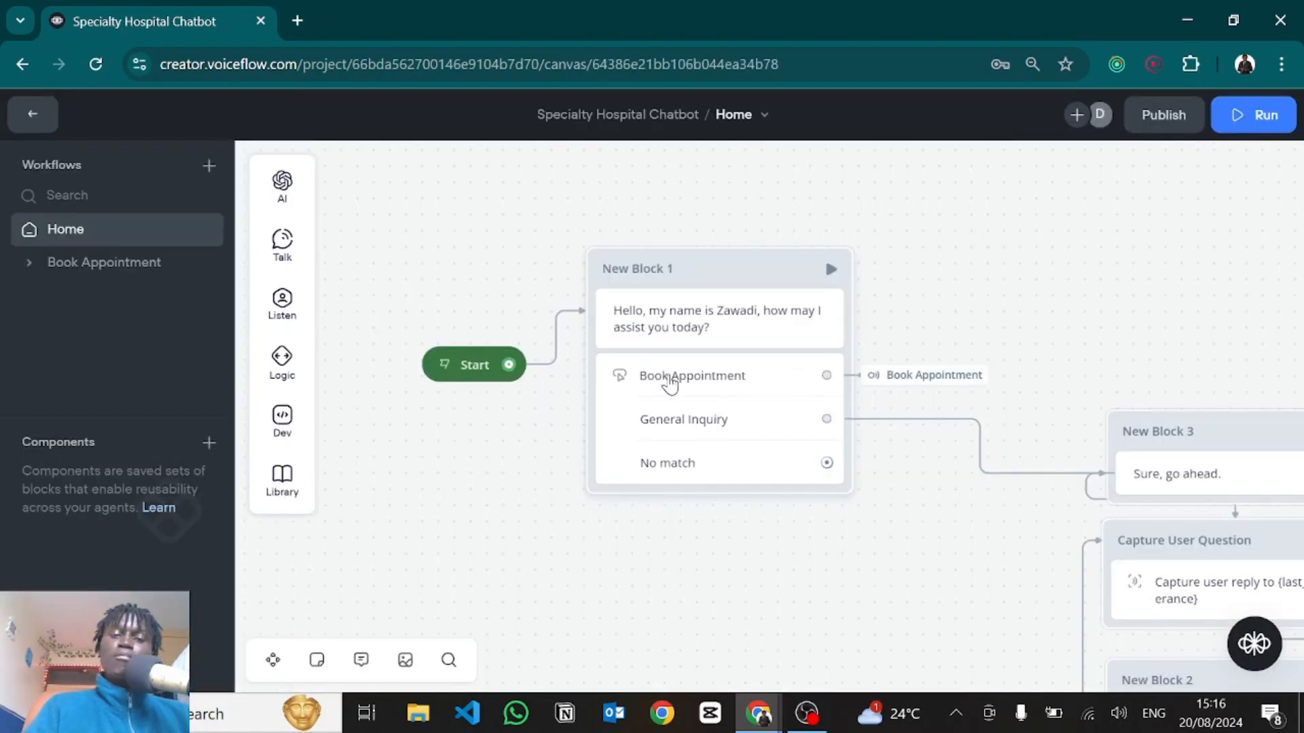
Set New Block 1's buttons intent scoping to Listen for all intents.
click(671, 382)
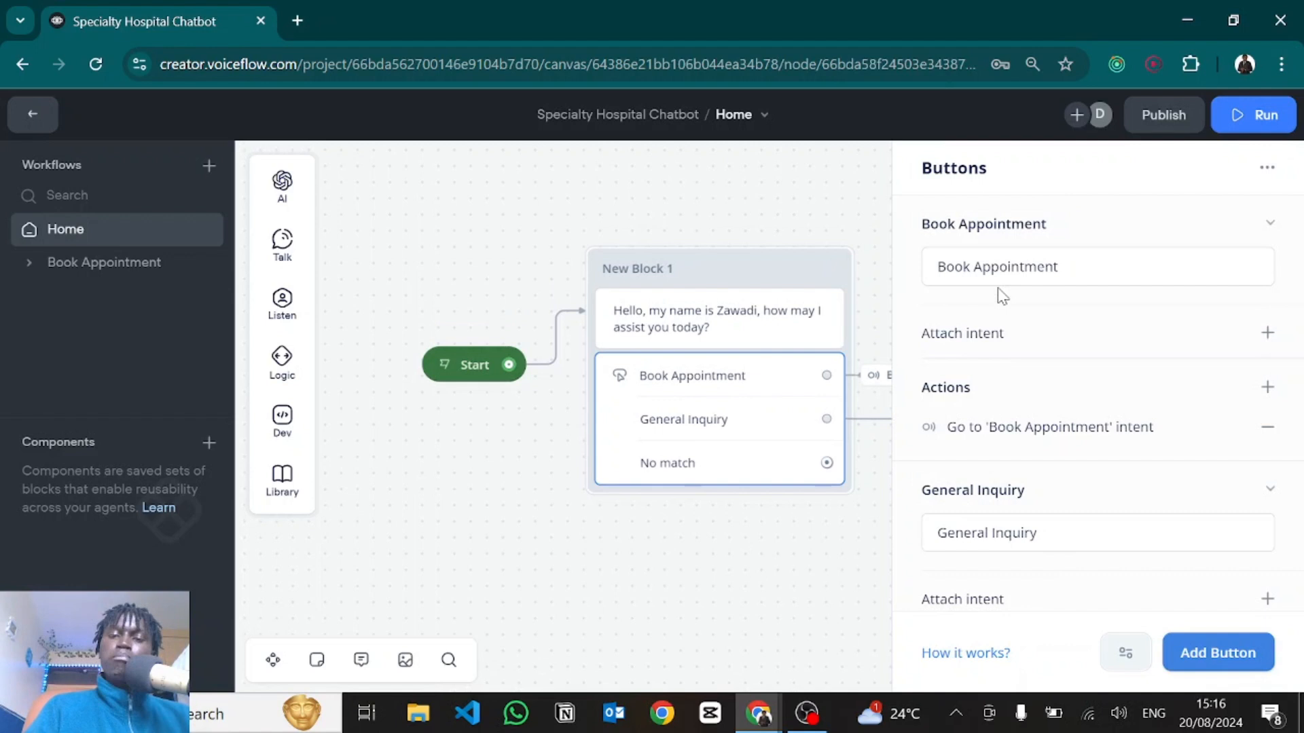
click(792, 611)
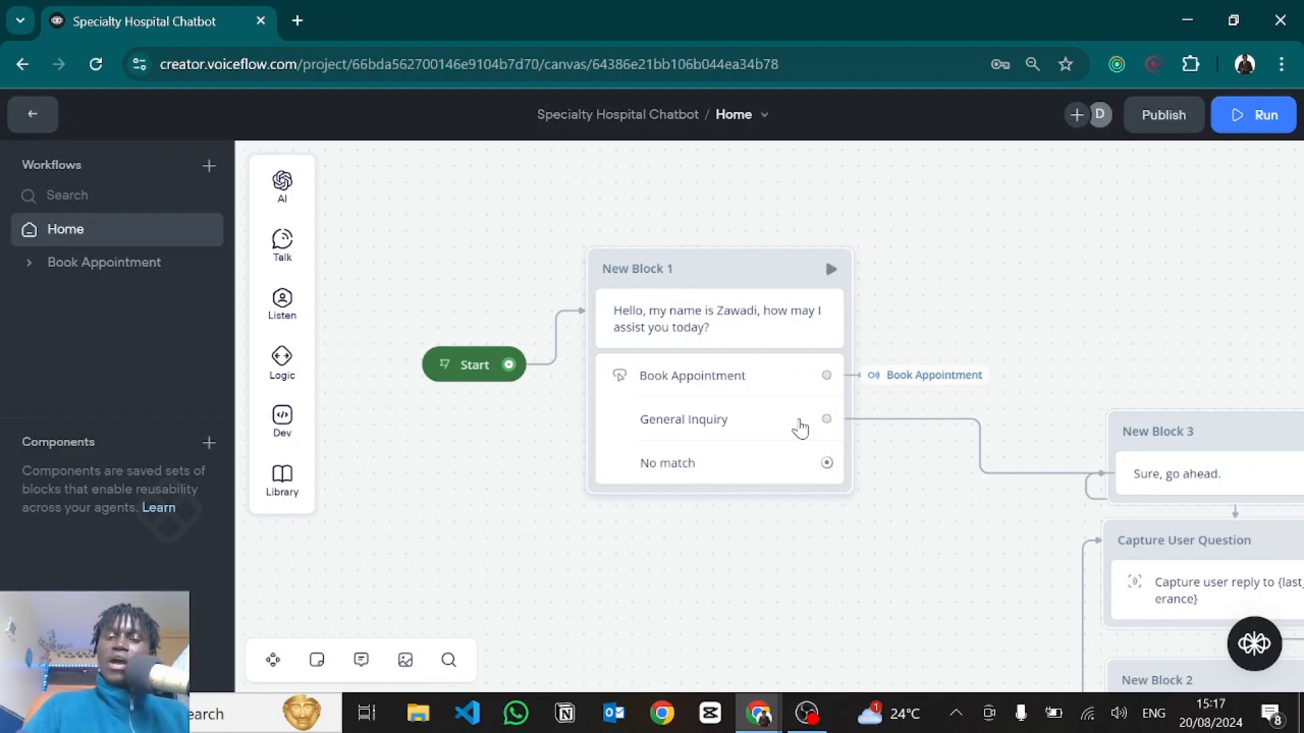
click(694, 395)
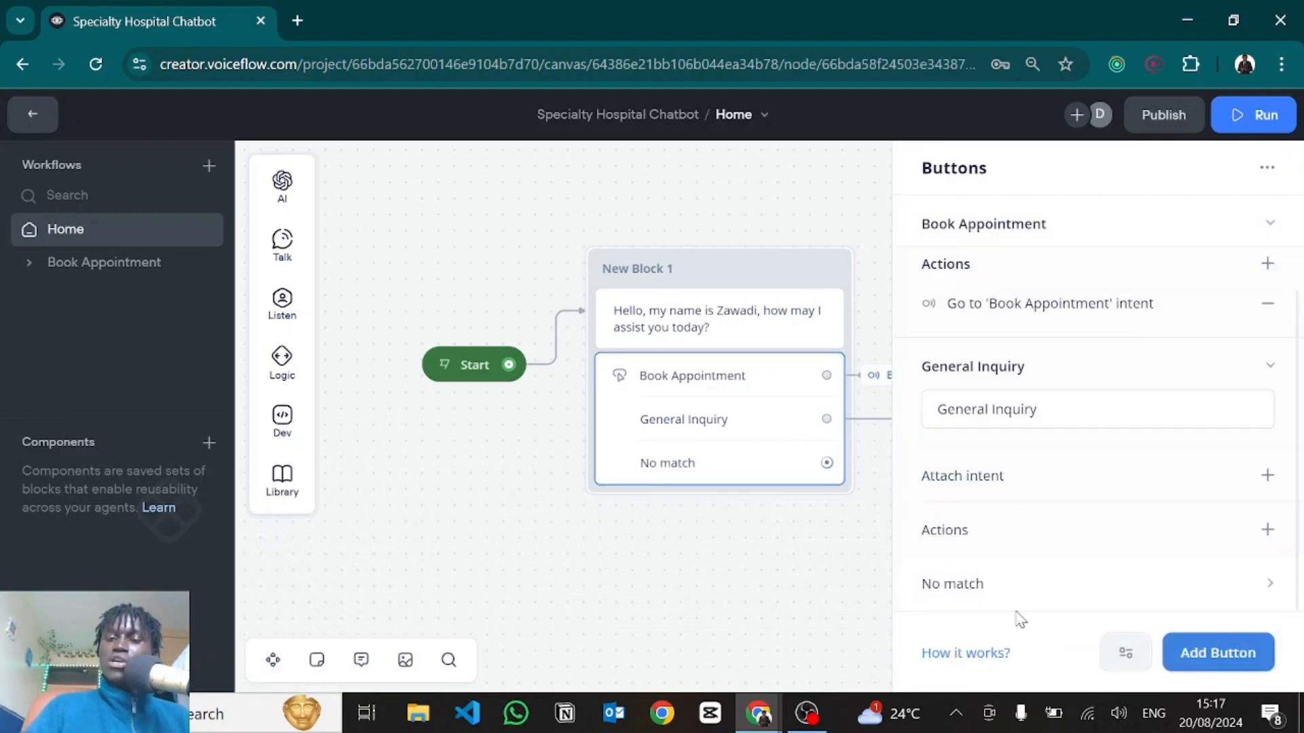
click(1127, 654)
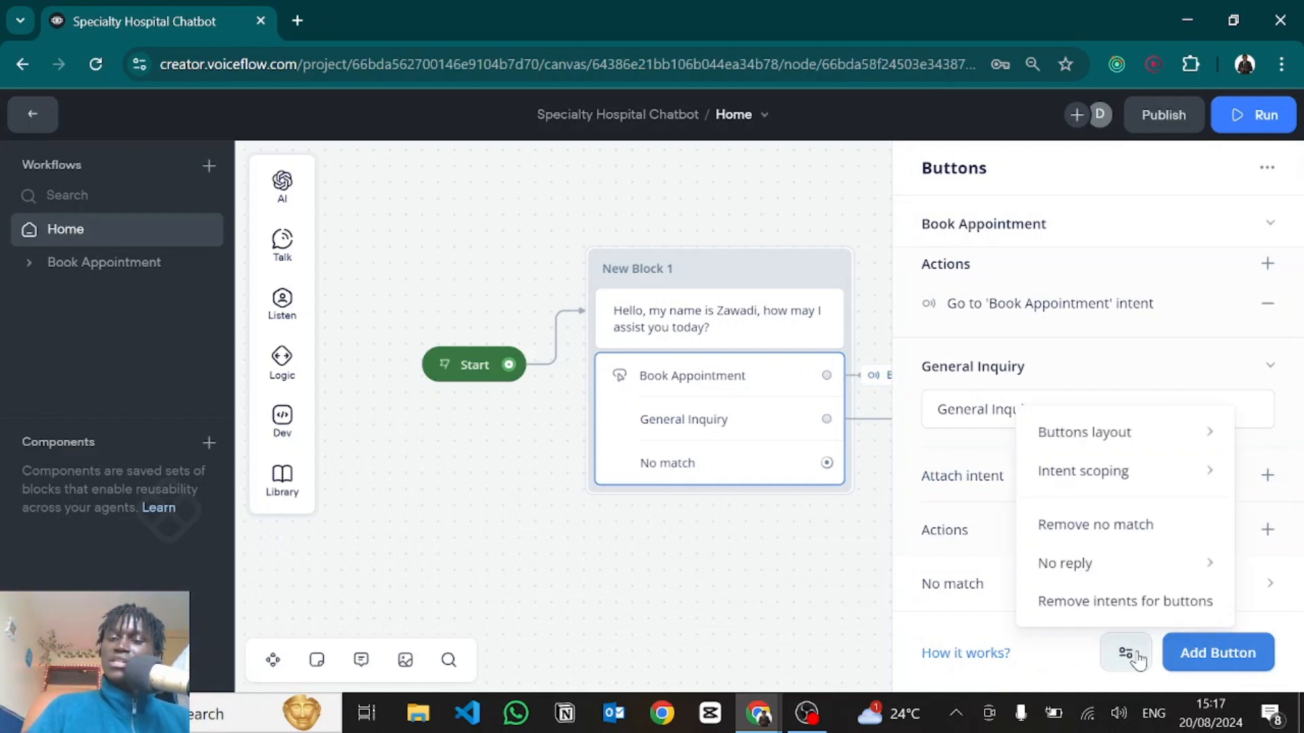
mouse_move(1071, 469)
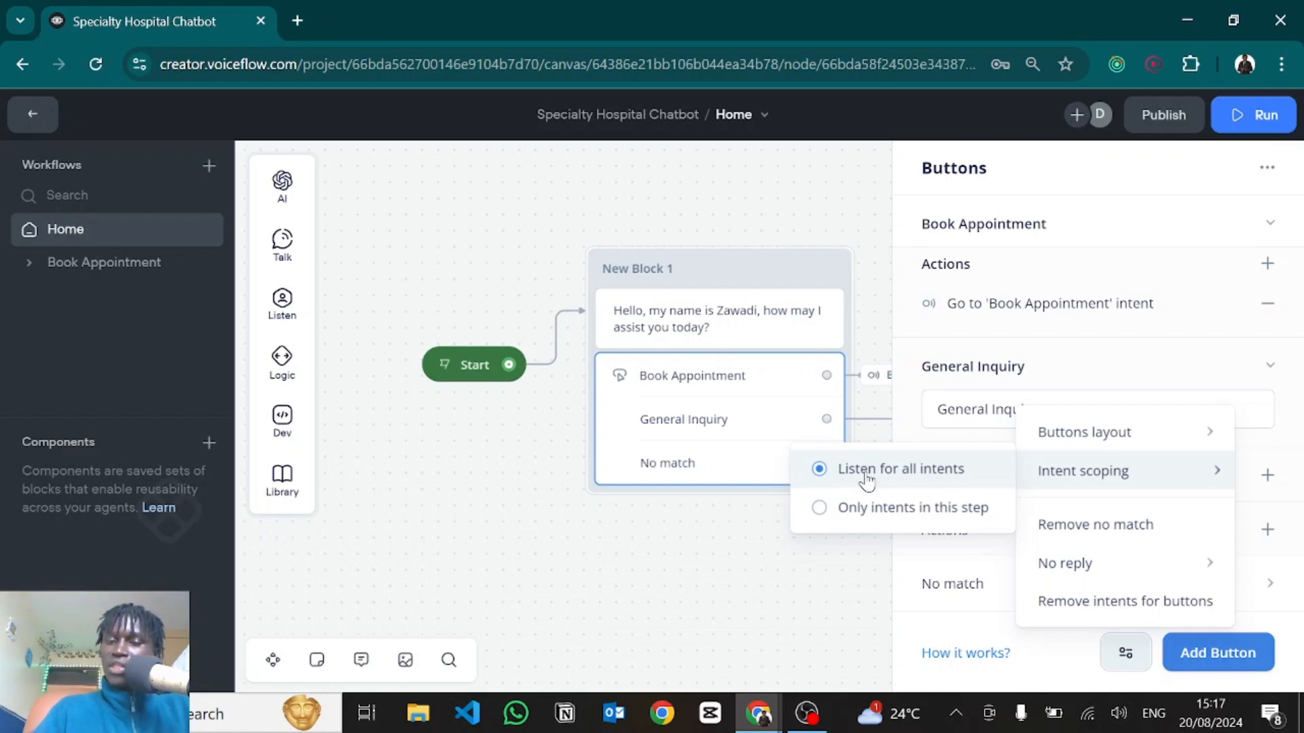
click(768, 555)
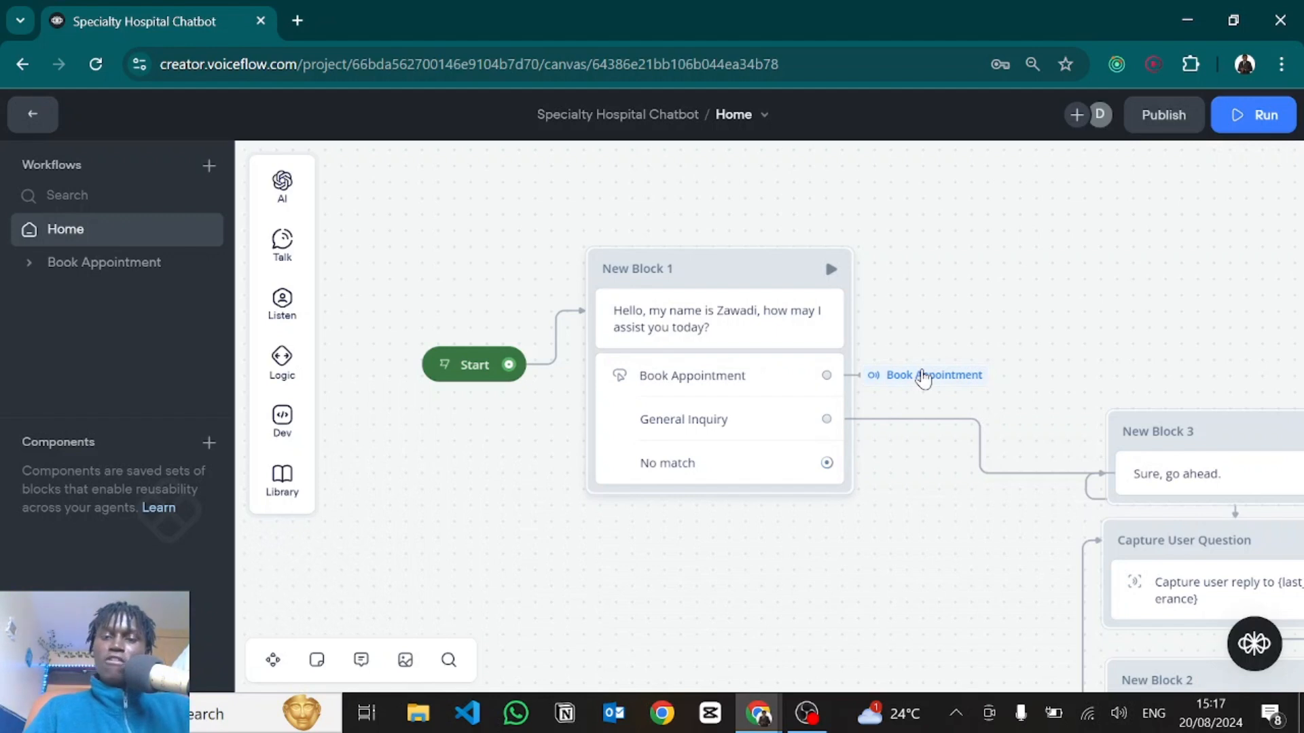
Check the Book Appointment button's intent settings, then switch to the Book Appointment workflow.
mouse_move(925, 375)
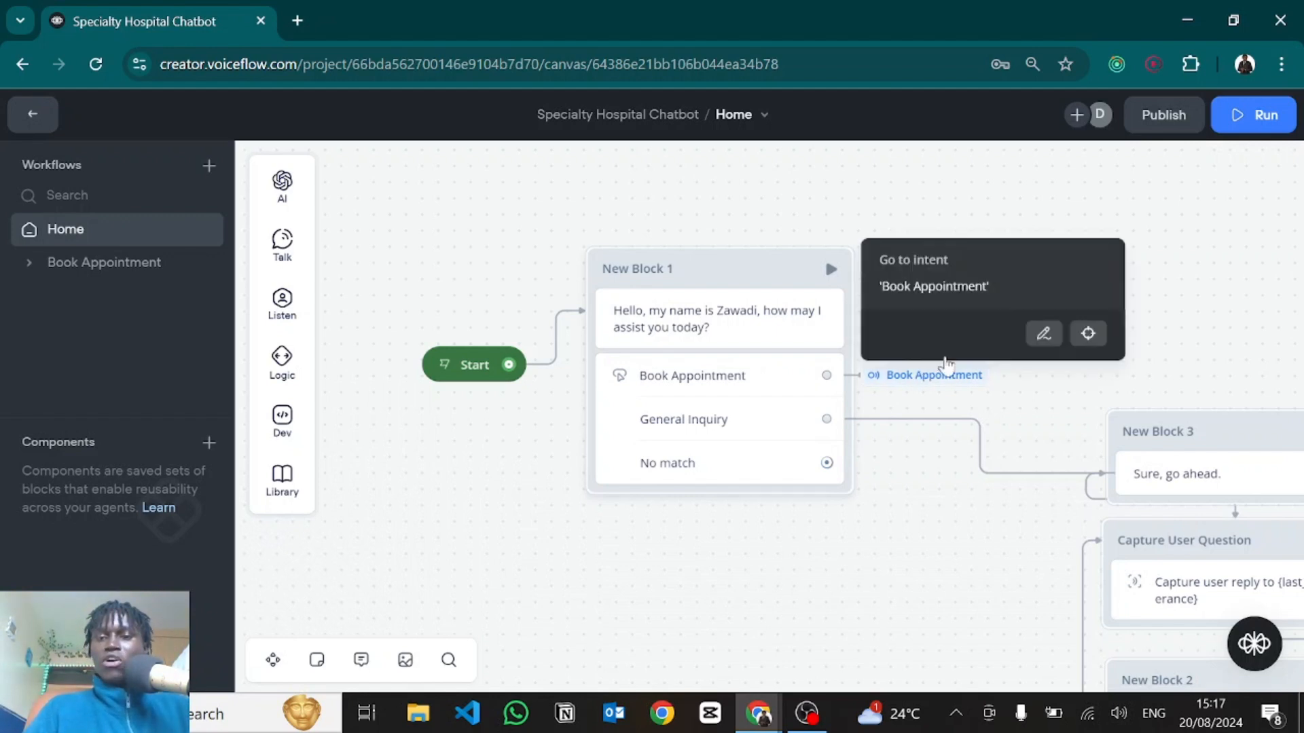
click(1053, 337)
drag(343, 349, 333, 355)
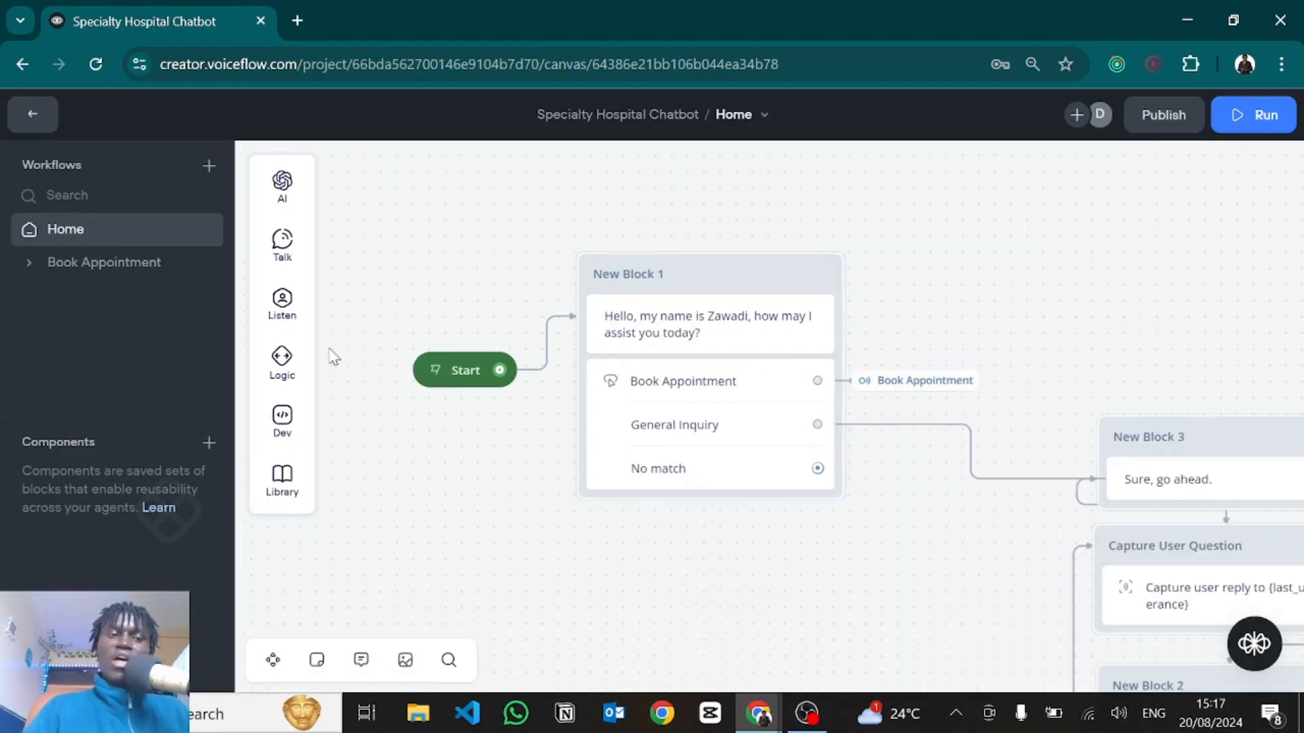
click(47, 281)
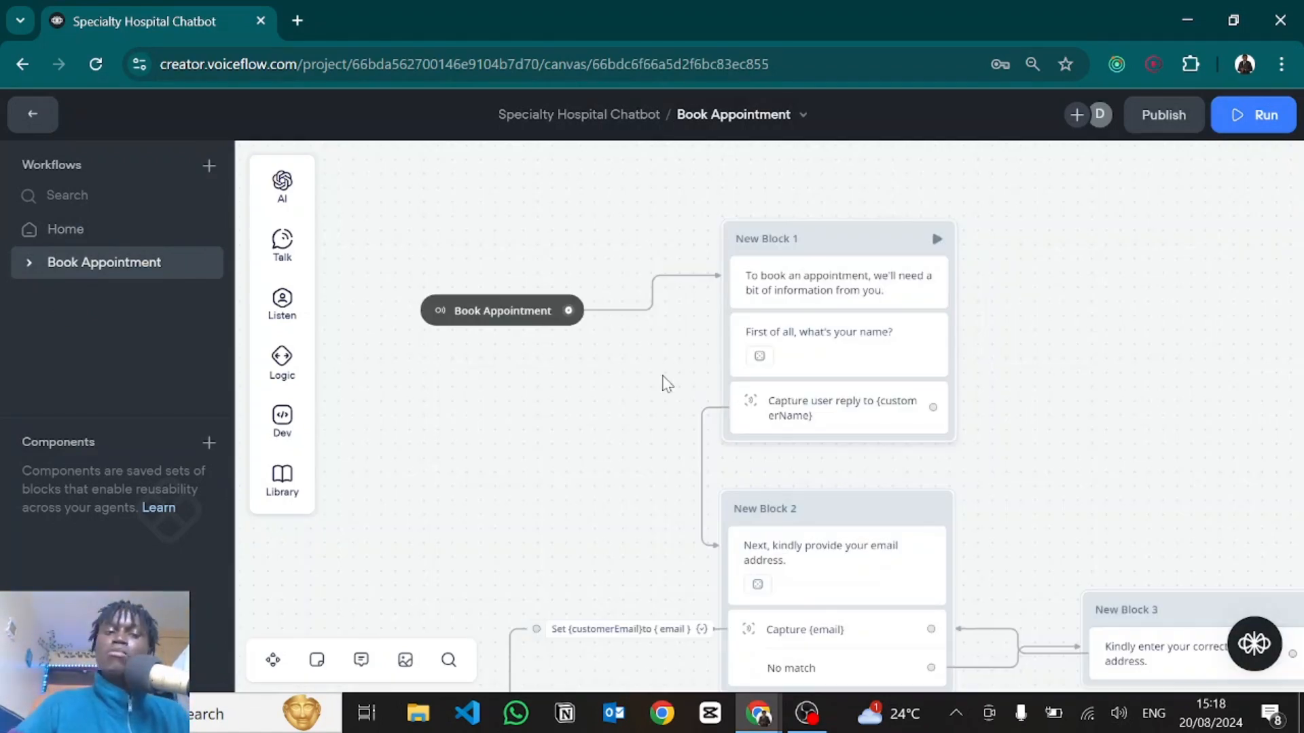
click(516, 313)
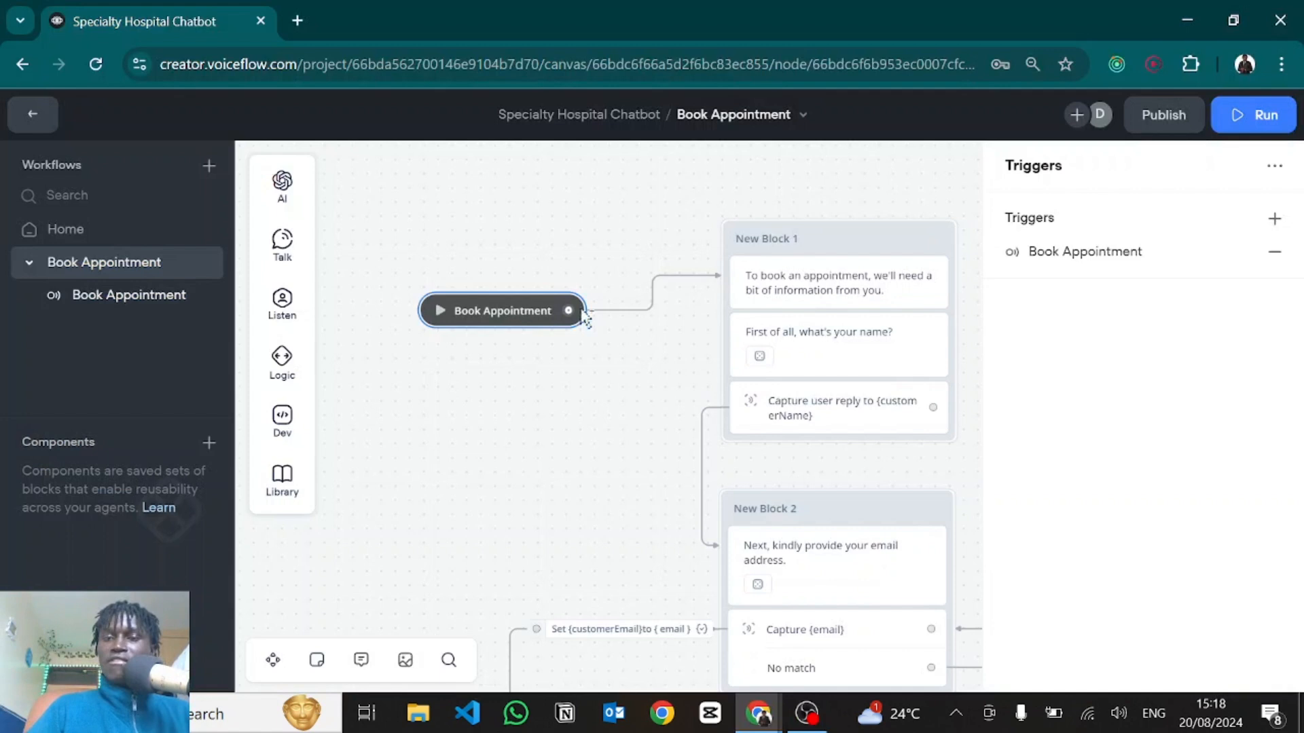
click(1054, 255)
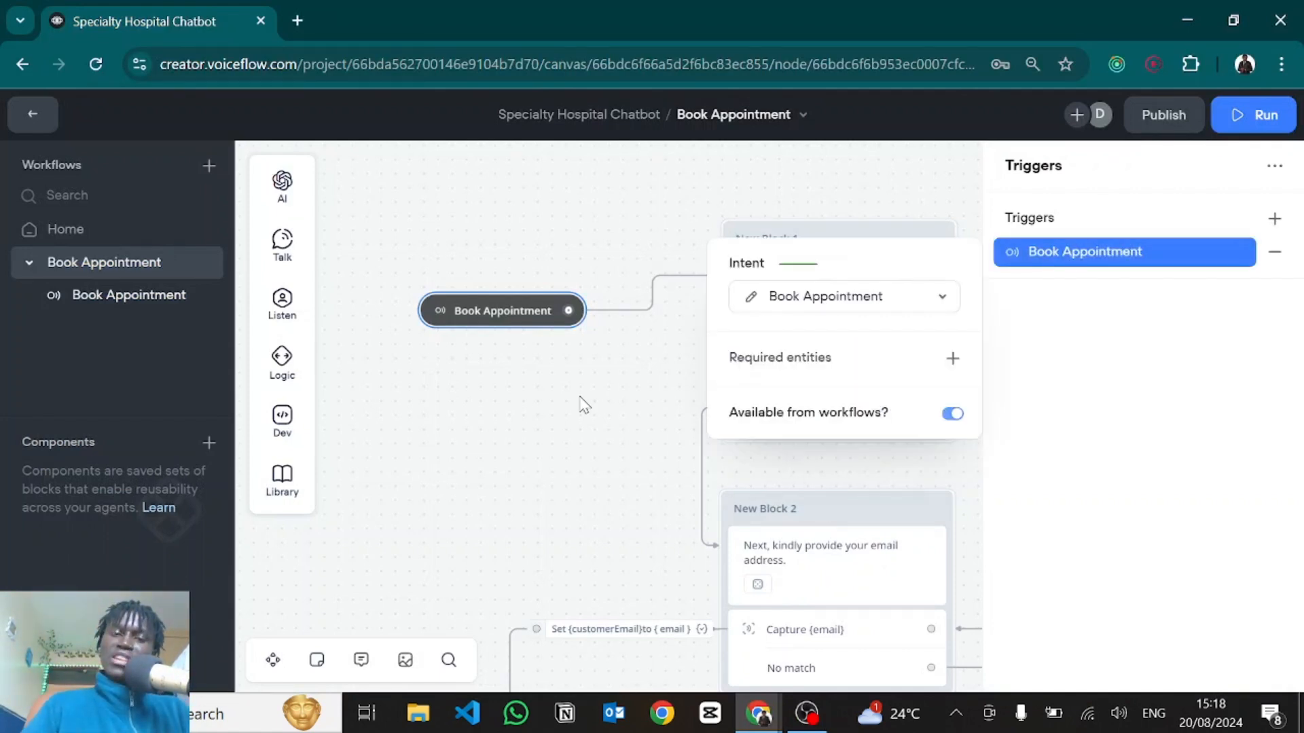
click(625, 381)
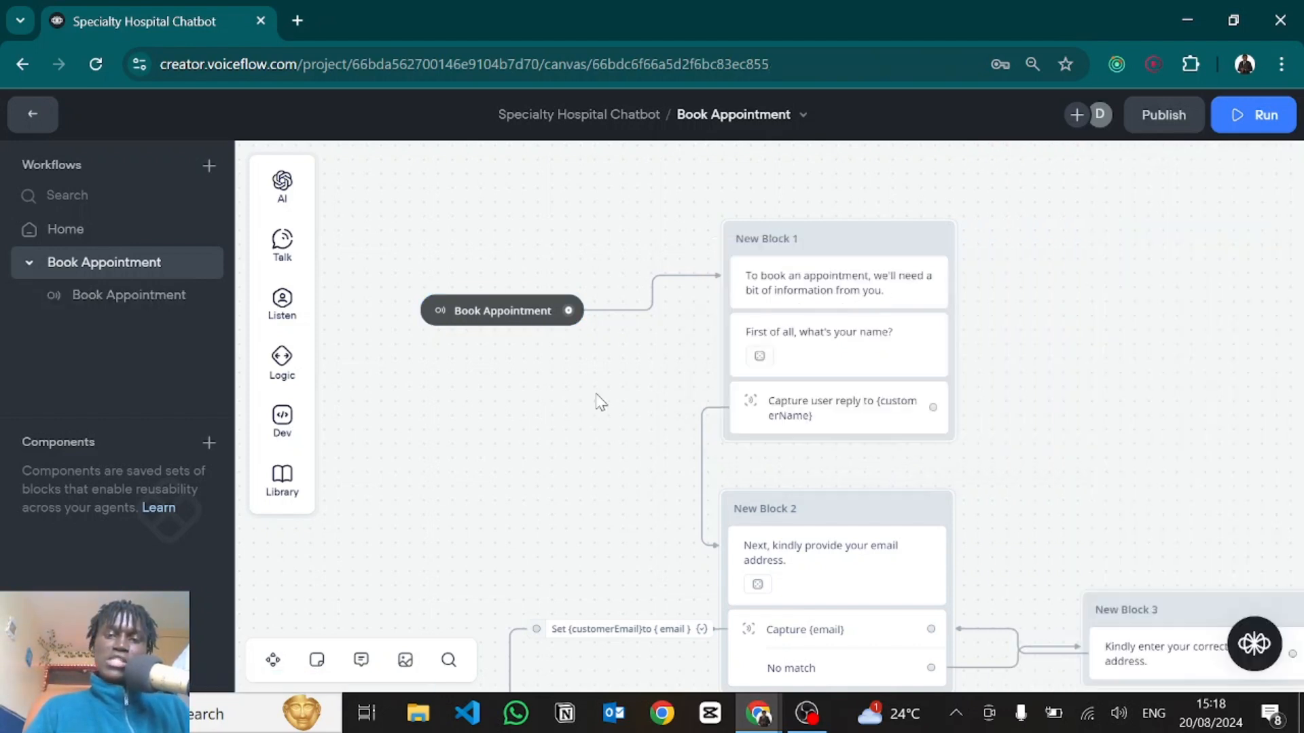
drag(597, 403, 387, 373)
click(635, 281)
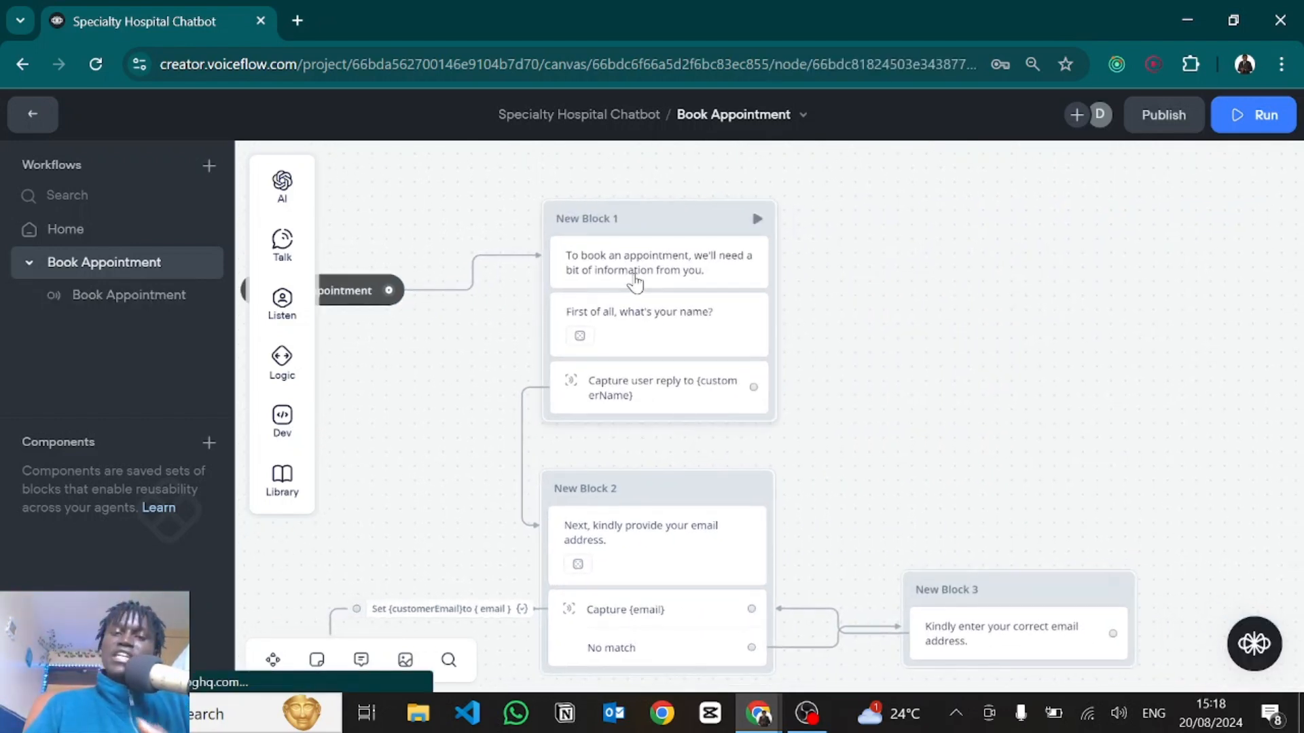
mouse_move(294, 256)
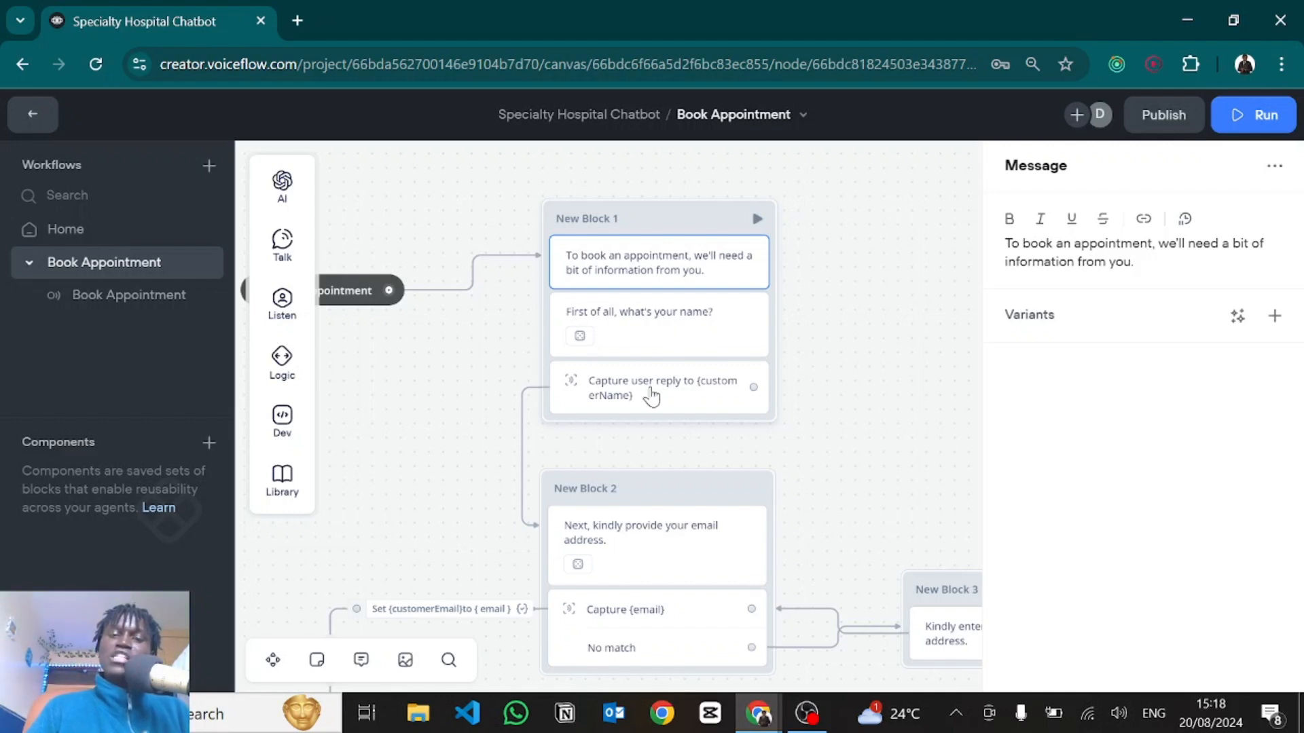
click(651, 396)
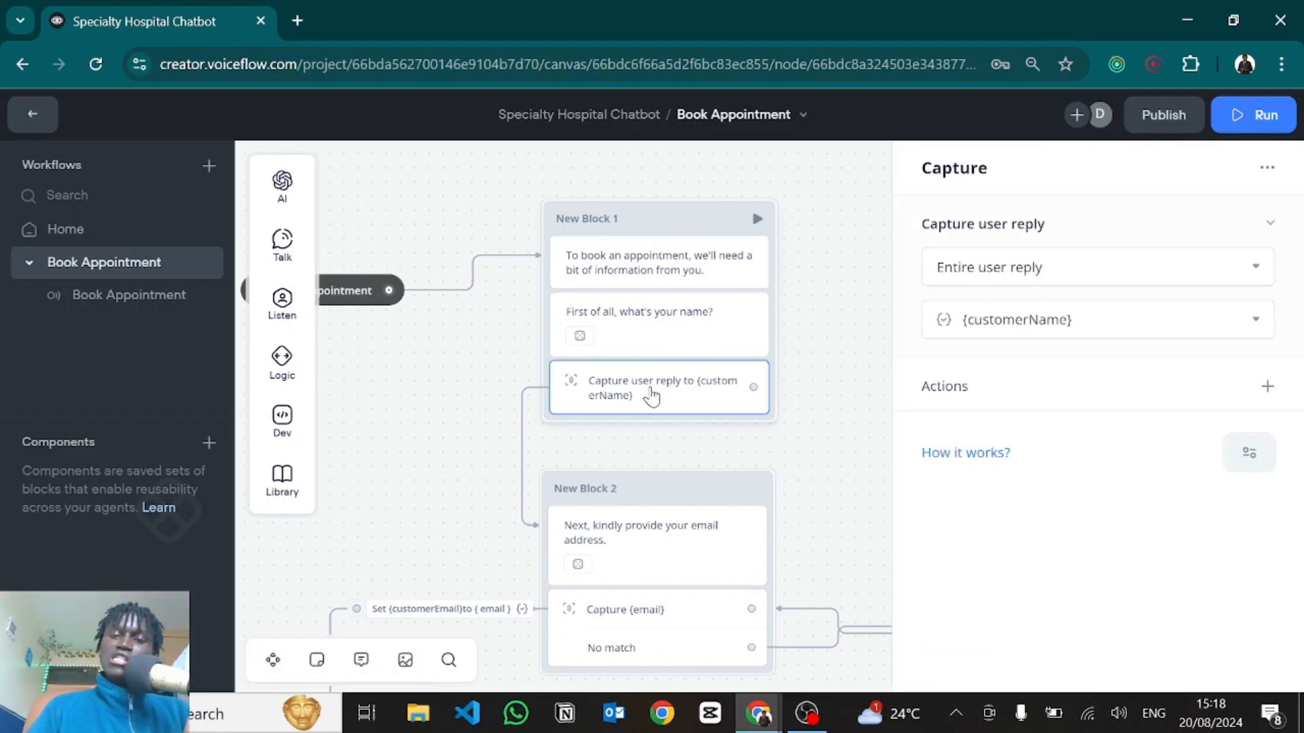
click(1013, 319)
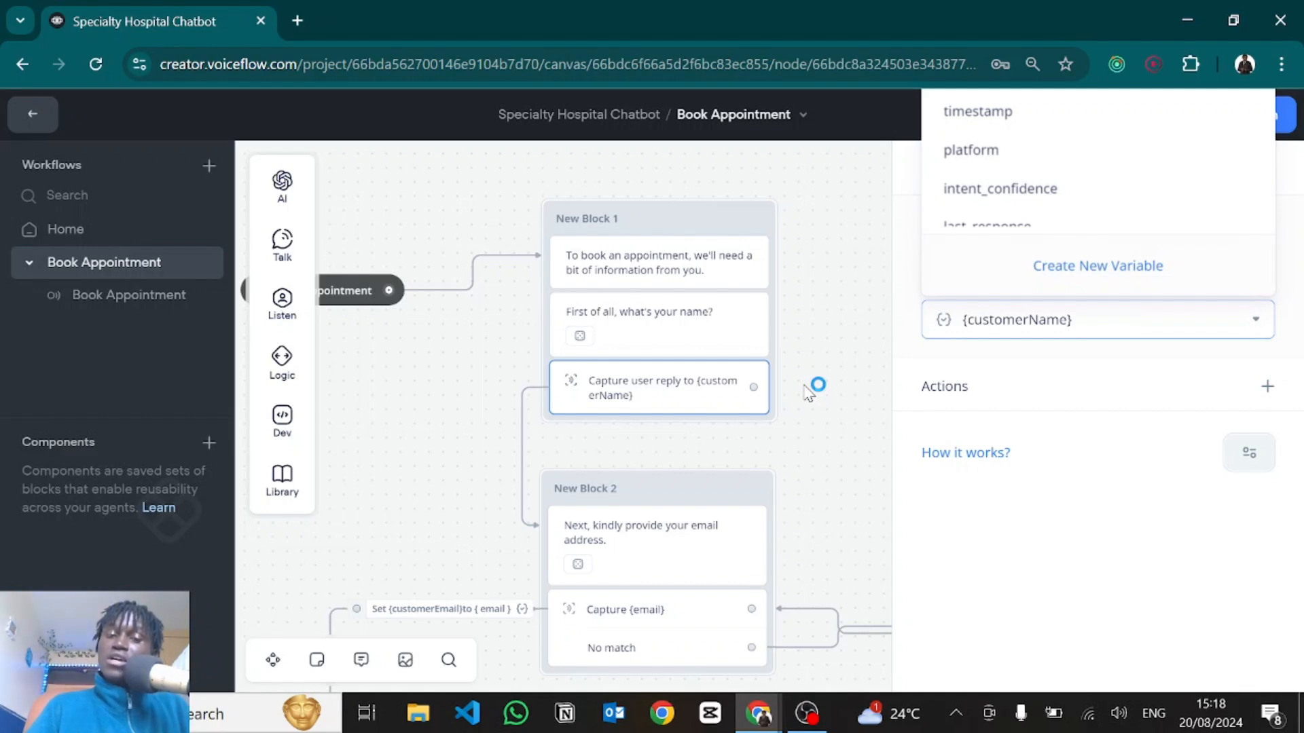
click(822, 463)
drag(822, 465, 788, 239)
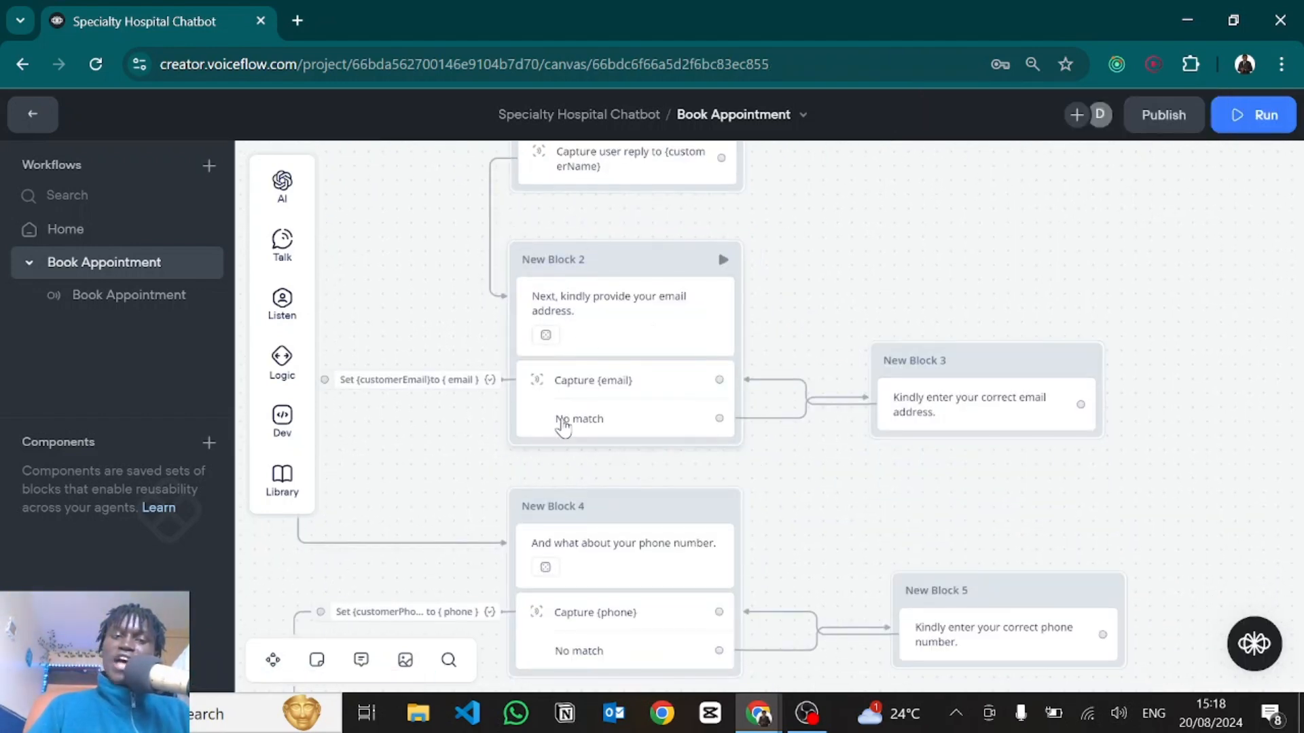
Open the email capture step's entity list and begin creating a new entity.
click(646, 435)
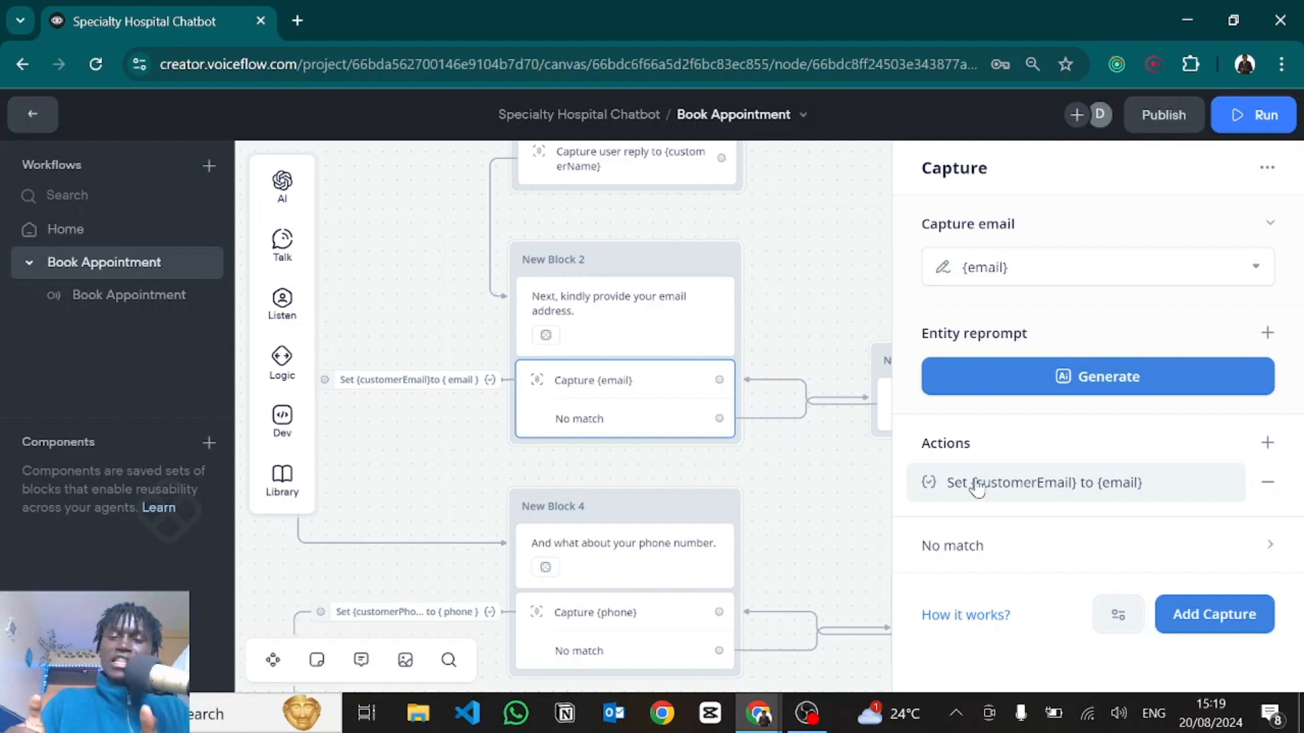
click(993, 272)
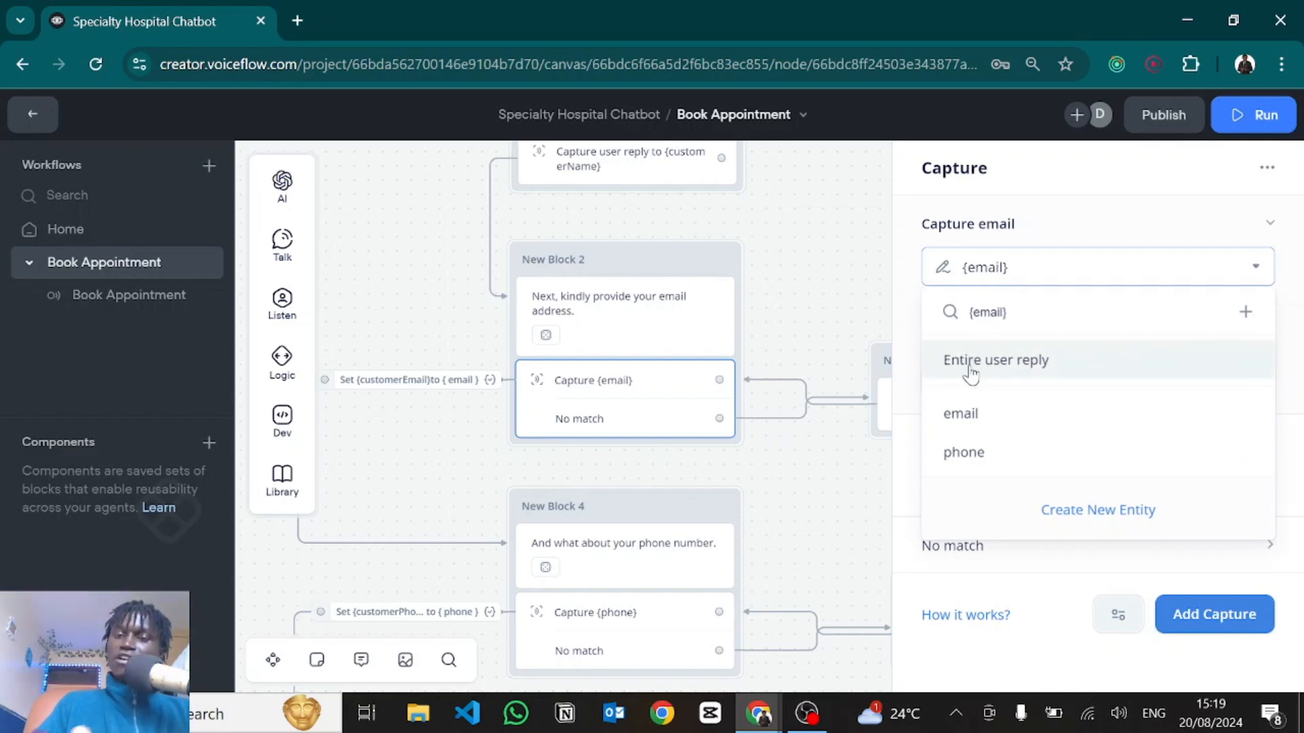
click(1085, 515)
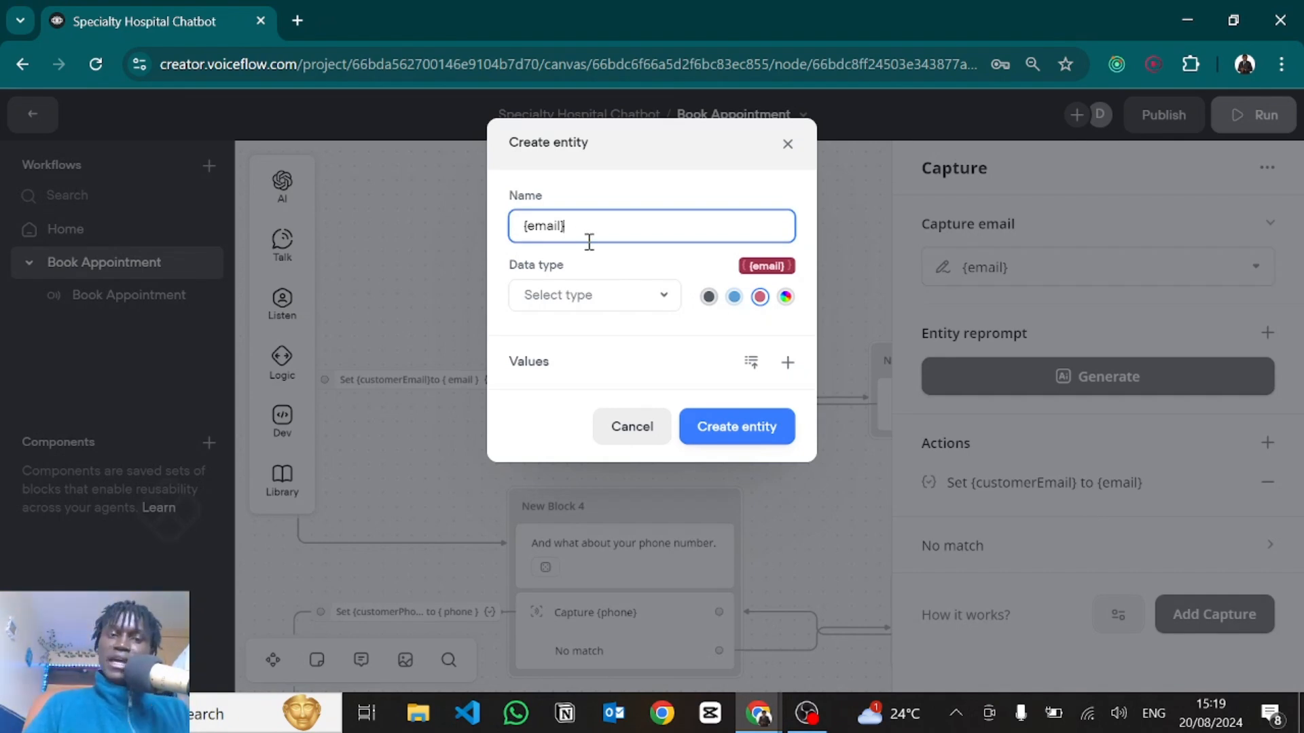
Name the entity 'email' with data type Email, then close the dialog without creating it.
key(BackSpace)
key(BackSpace)
key(BackSpace)
key(BackSpace)
key(BackSpace)
key(BackSpace)
key(BackSpace)
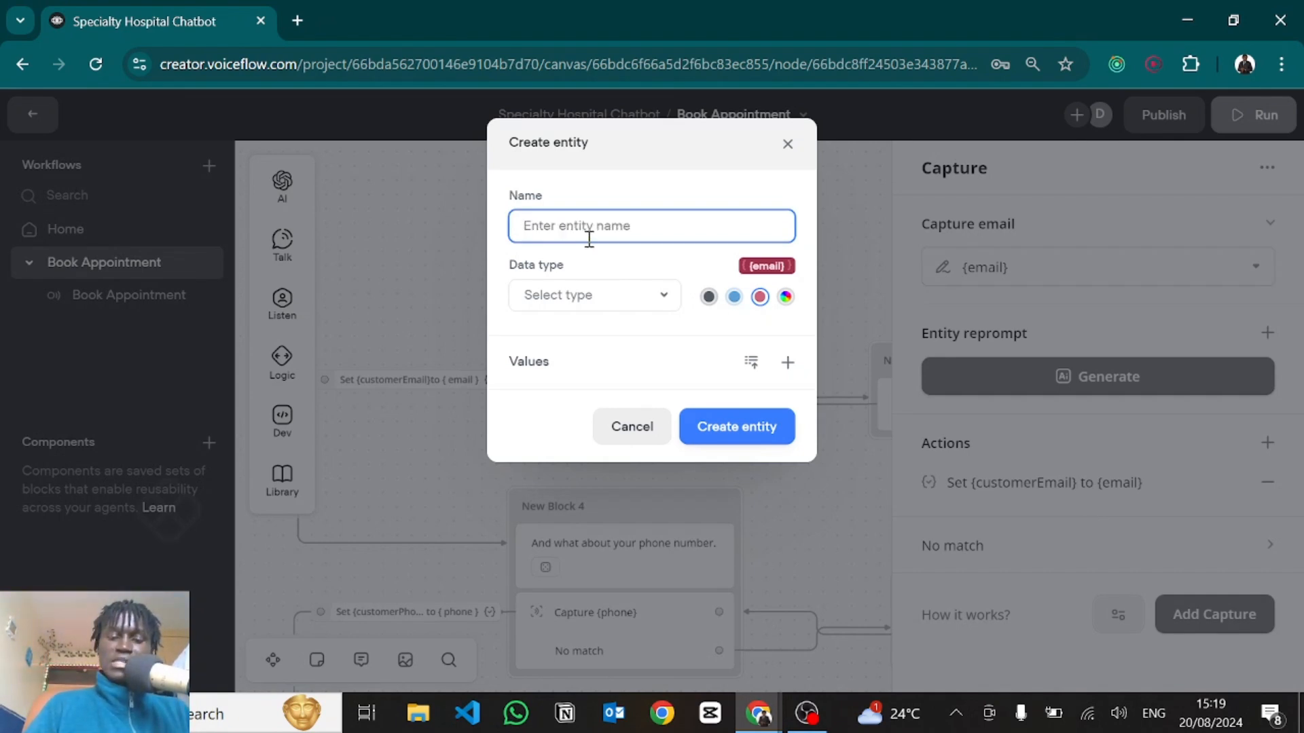
text(email)
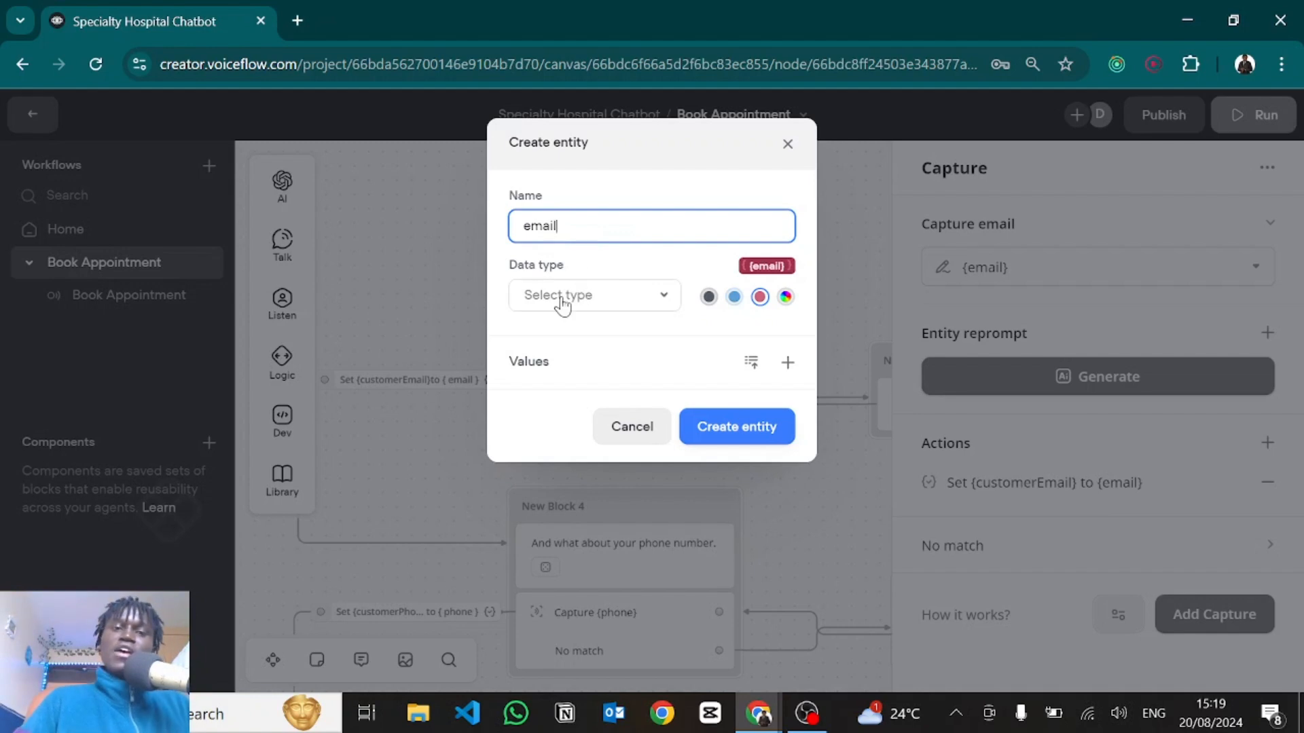
click(561, 299)
scroll(584, 424, down, 2)
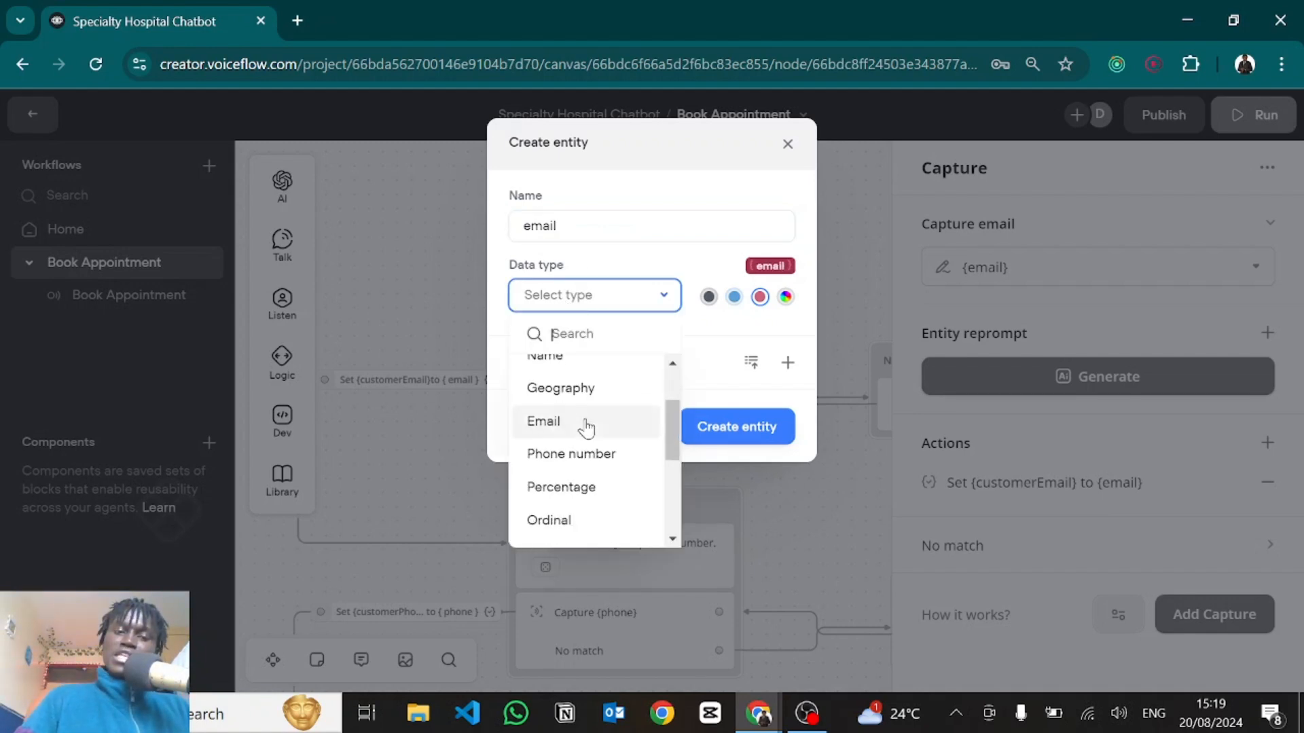
click(586, 427)
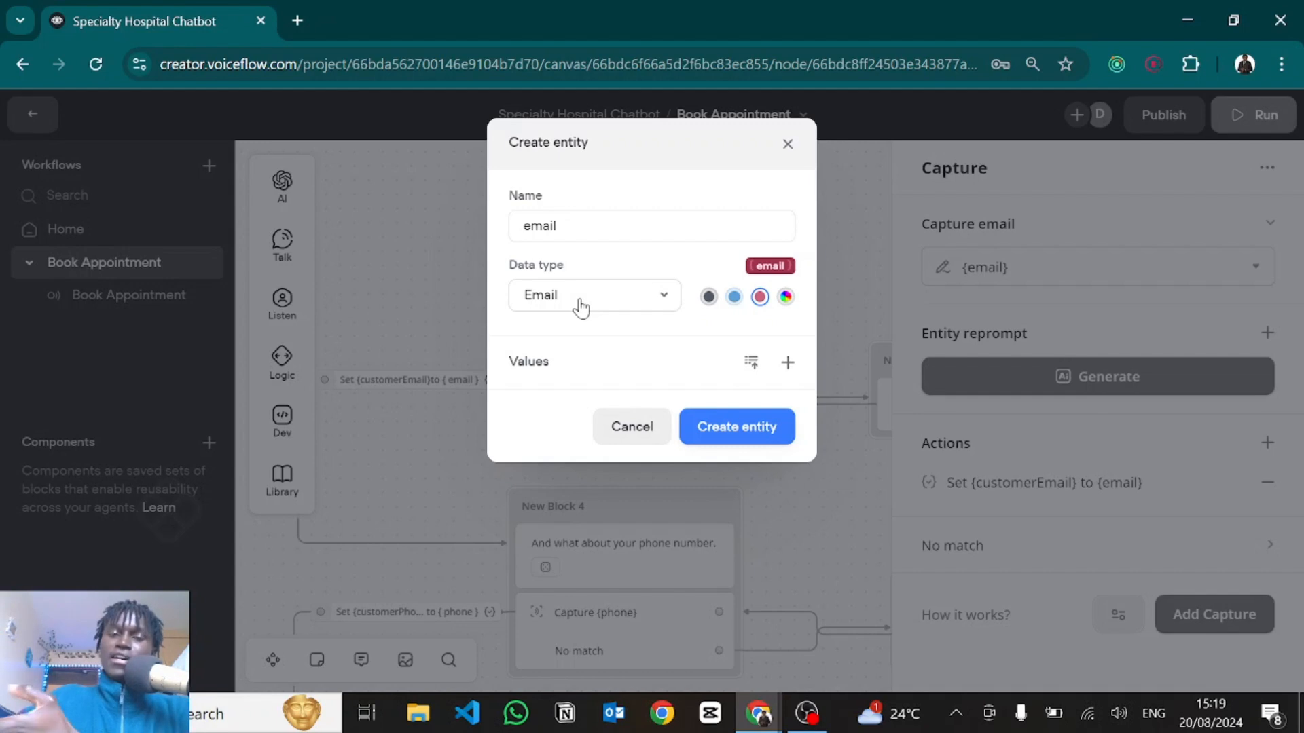
click(790, 145)
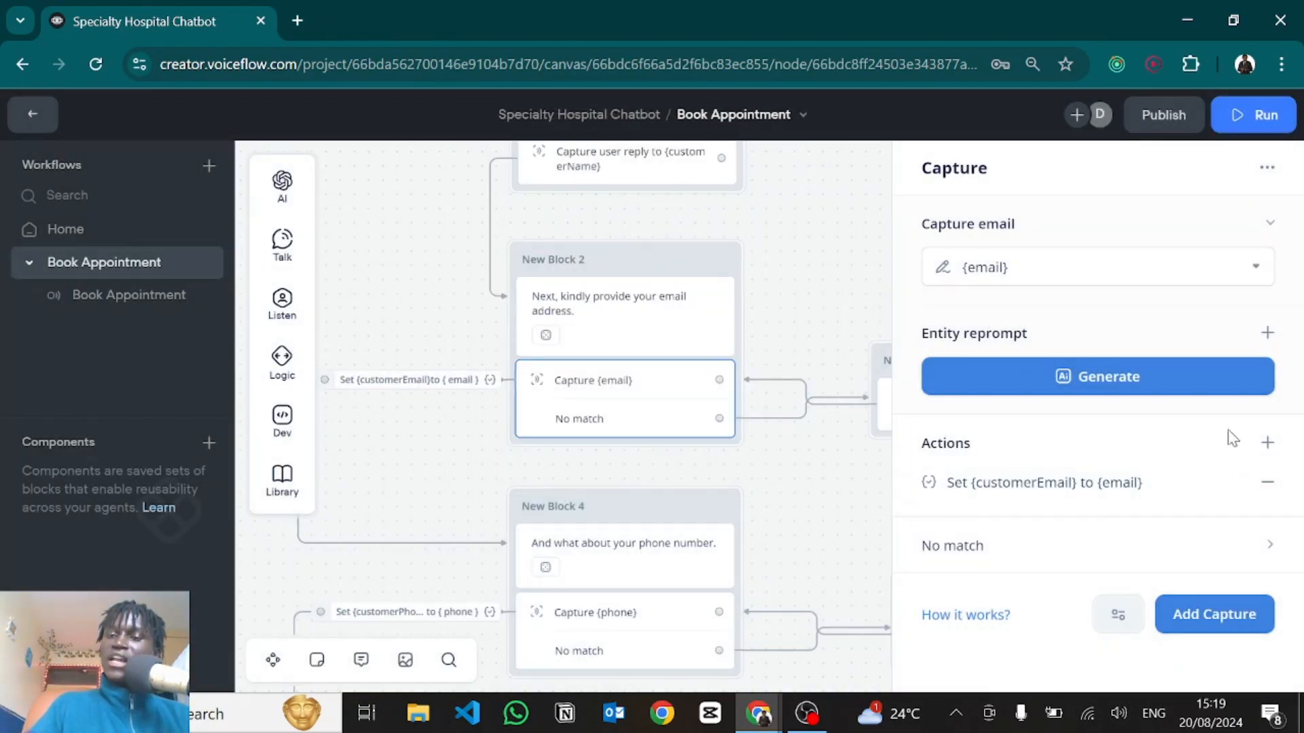
Add a Set variable action assigning {email} to customerEmail on the email capture, then delete it.
click(1260, 451)
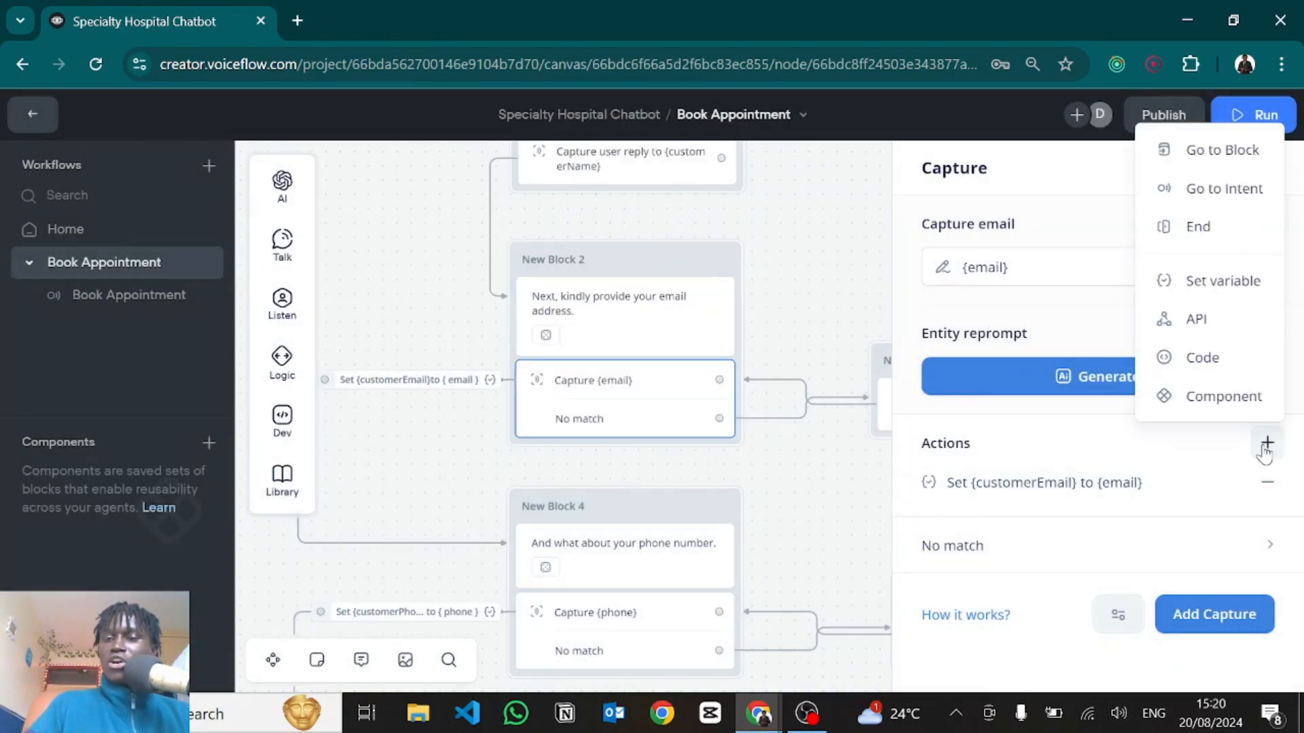
click(1190, 287)
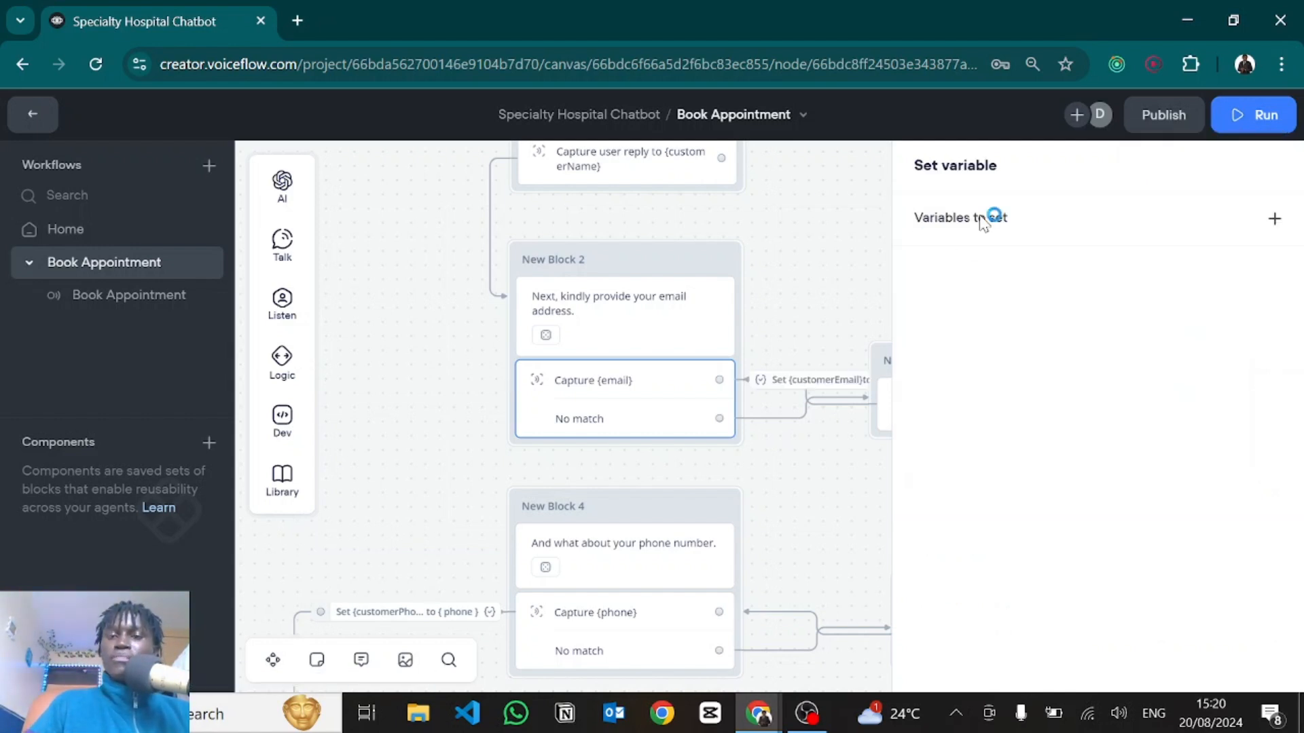
click(658, 302)
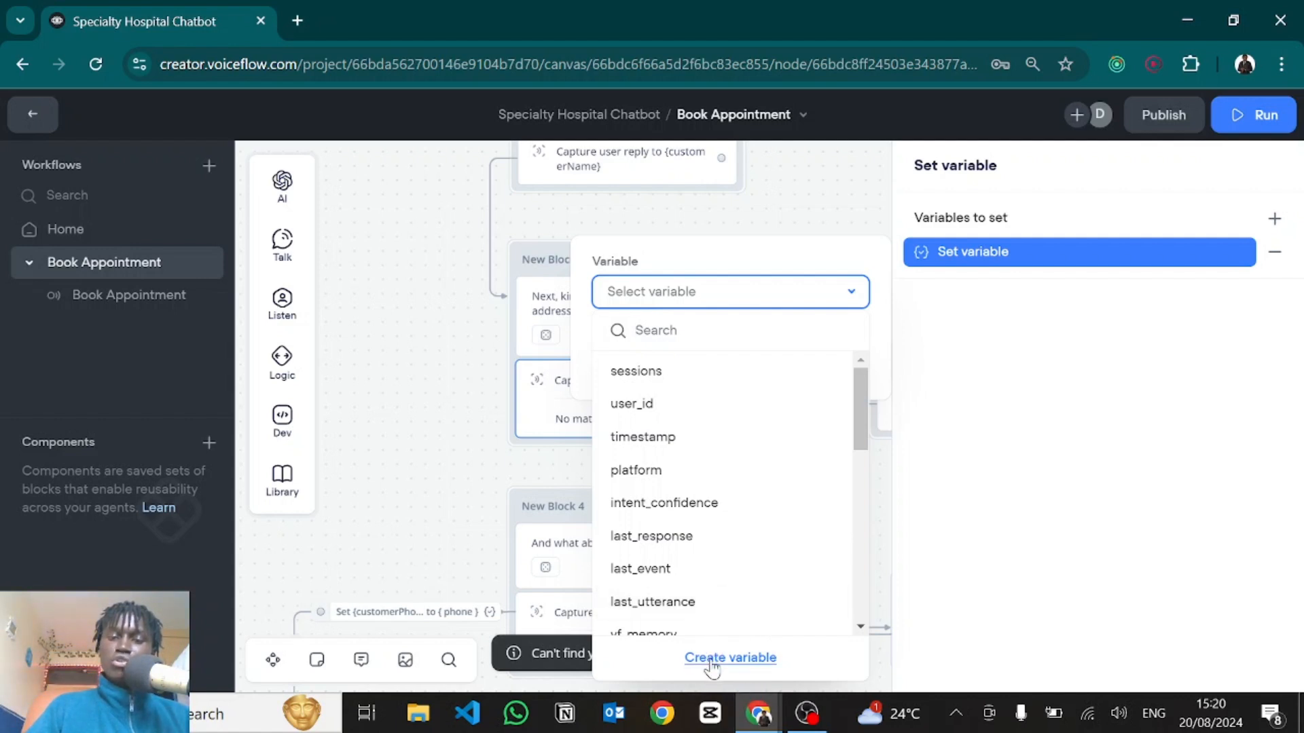
scroll(708, 588, down, 10)
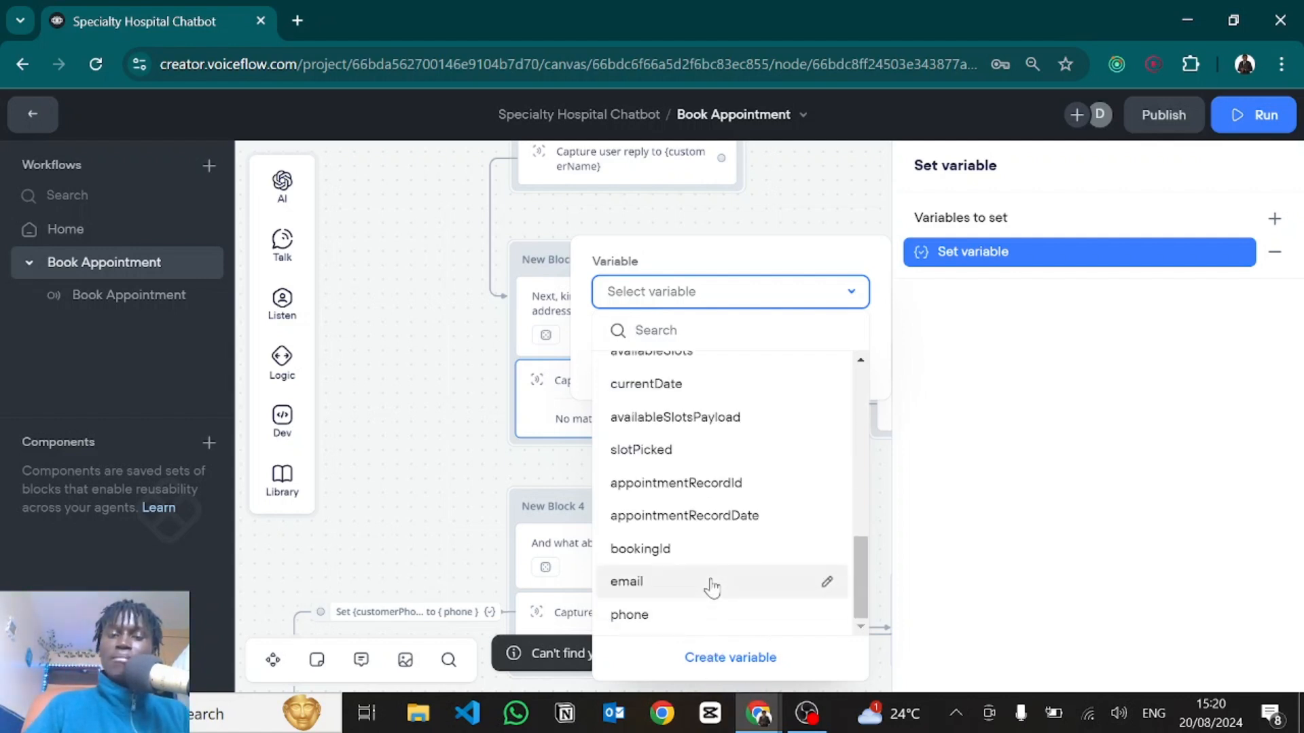
scroll(694, 487, up, 2)
scroll(694, 486, up, 3)
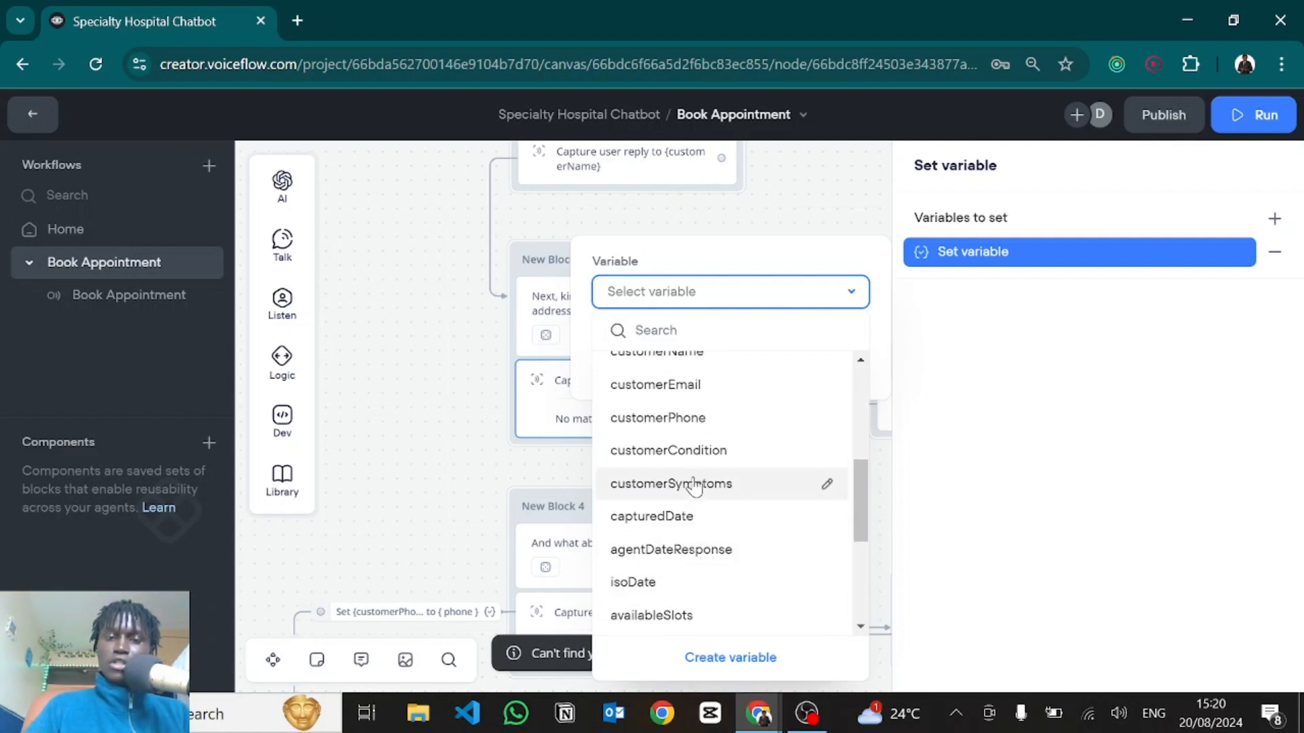
click(656, 397)
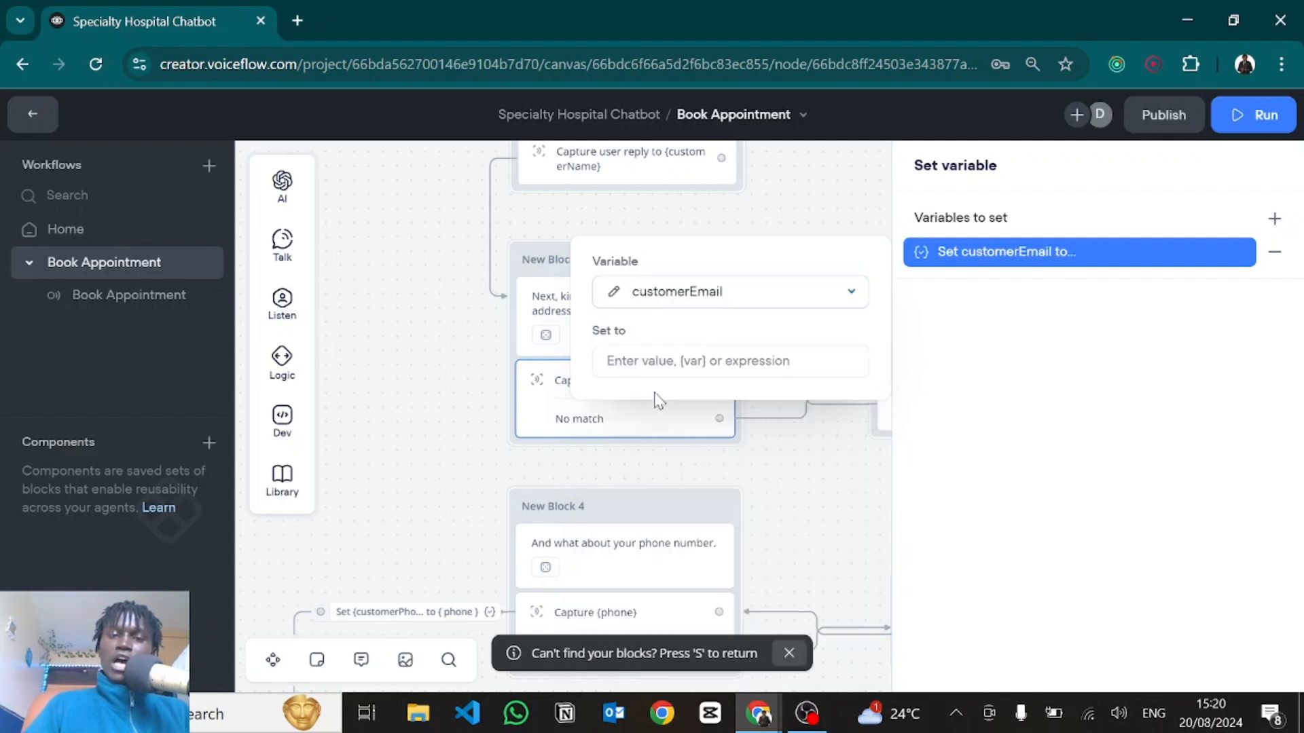
click(637, 360)
text({email)
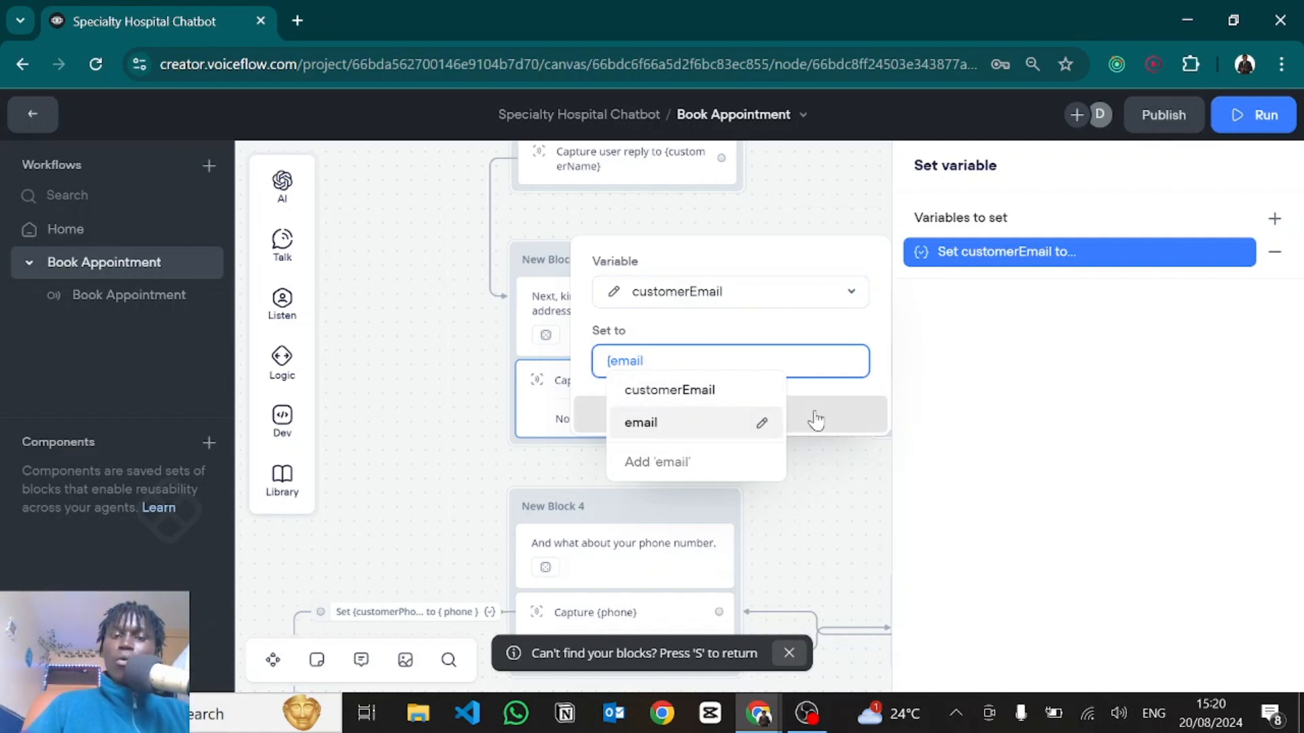
click(1296, 378)
click(1279, 258)
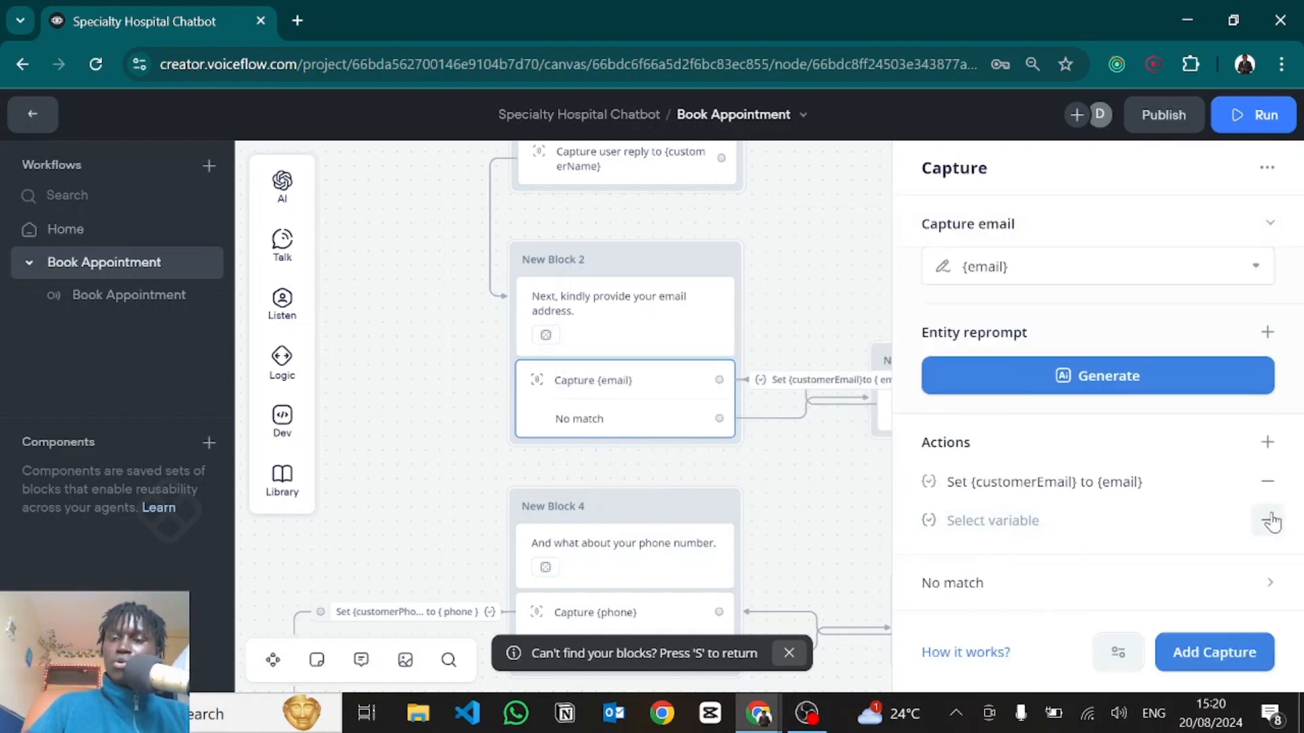
click(1267, 519)
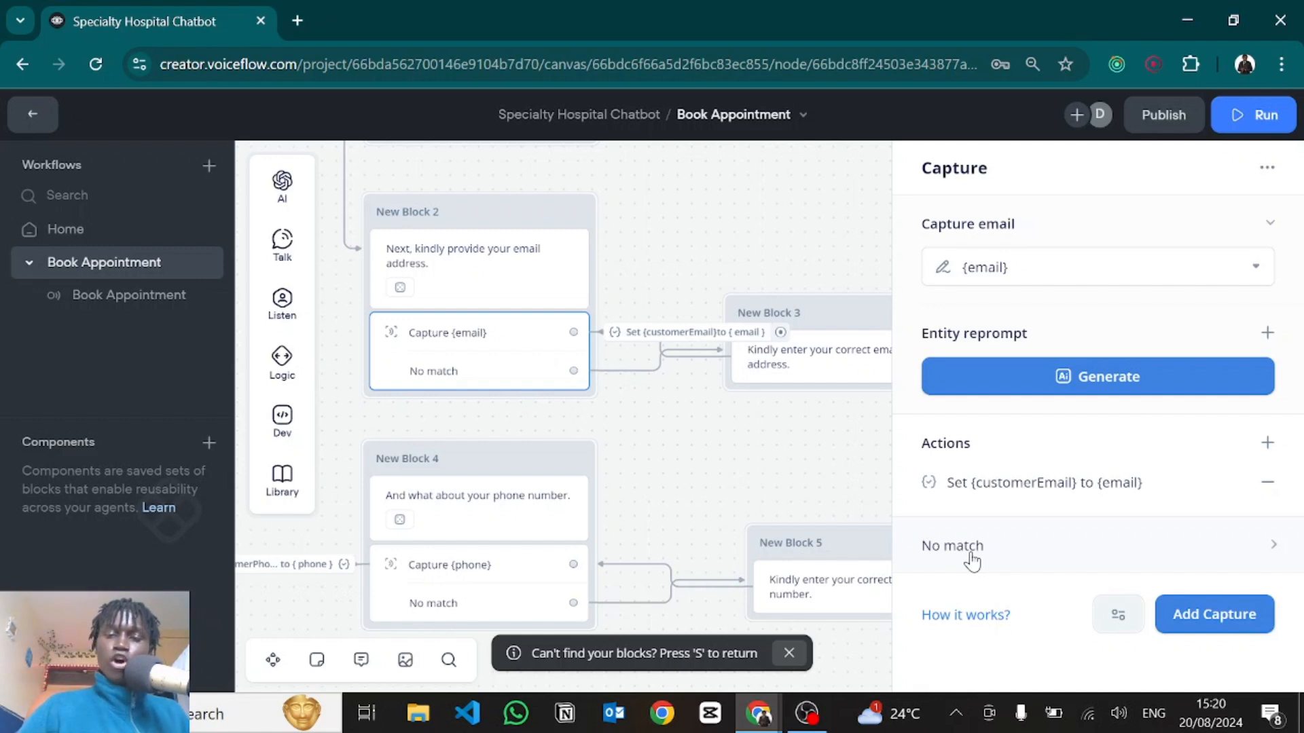
Connect the email capture's success path to New Block 4, the phone number question.
click(971, 552)
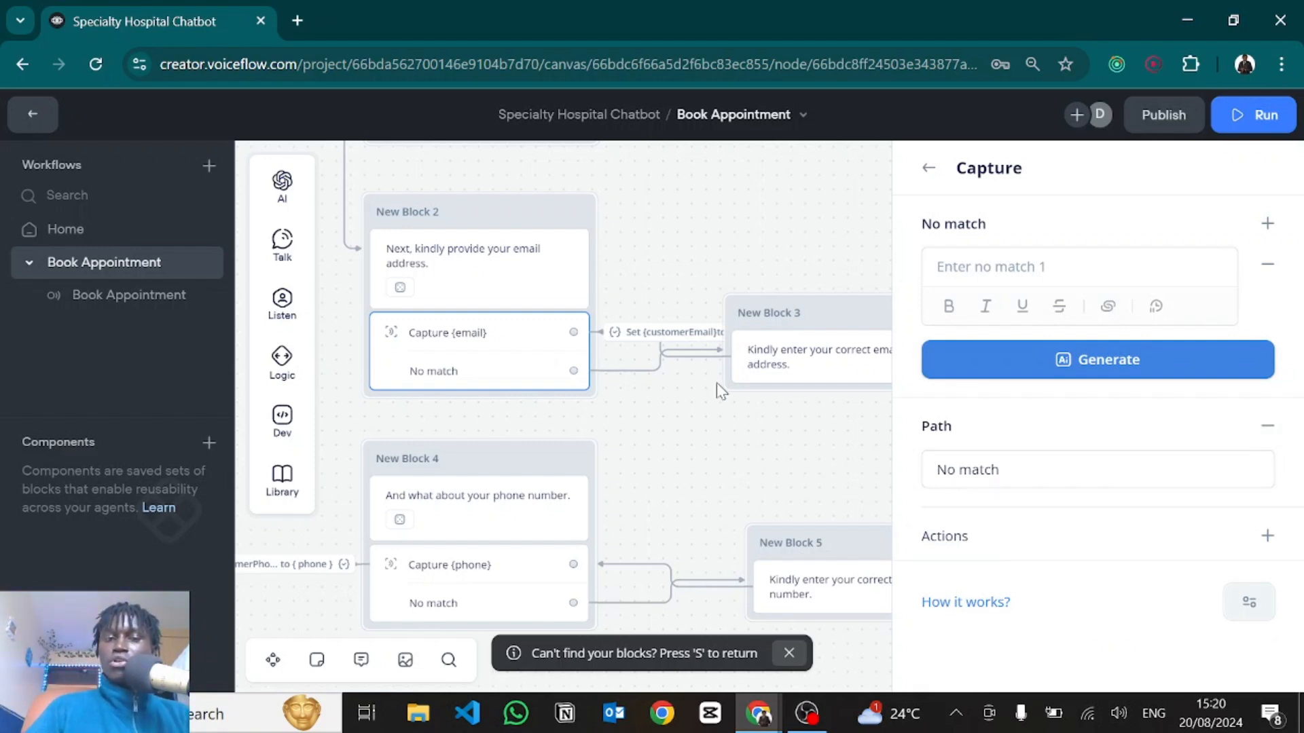
drag(671, 434, 828, 383)
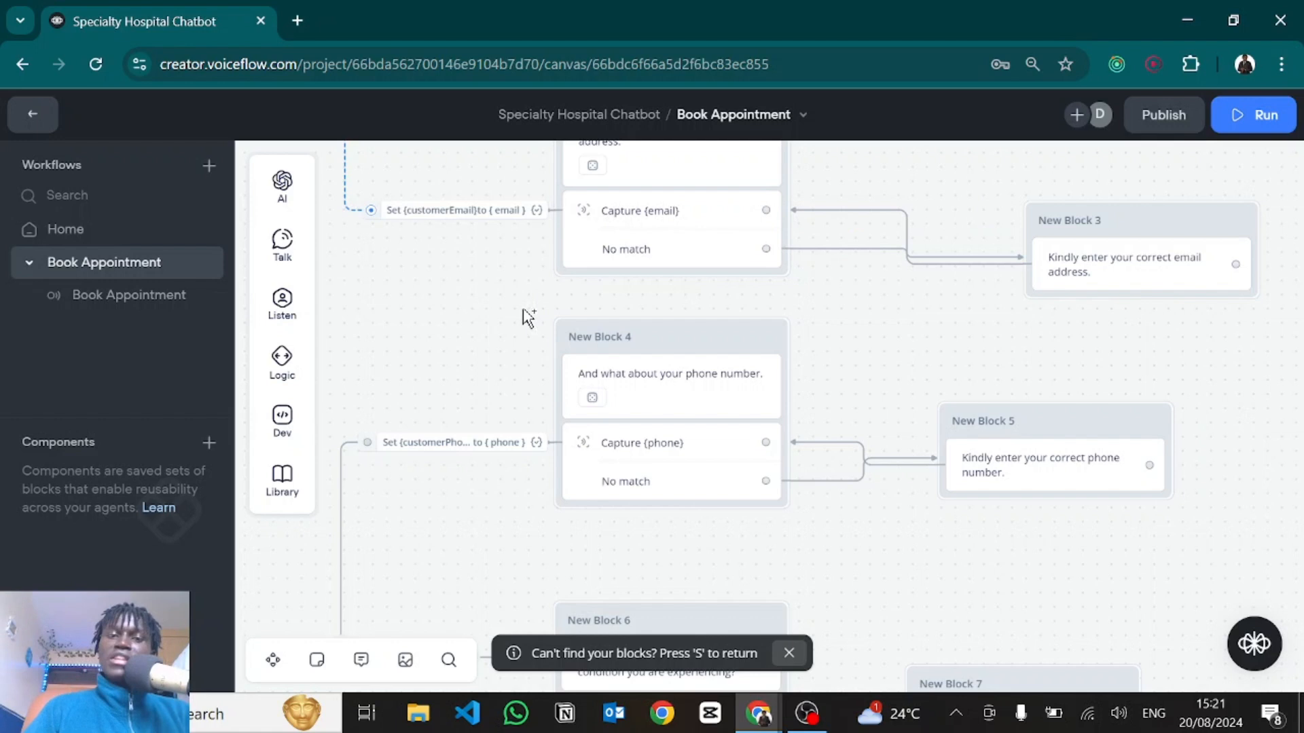
drag(595, 356, 592, 360)
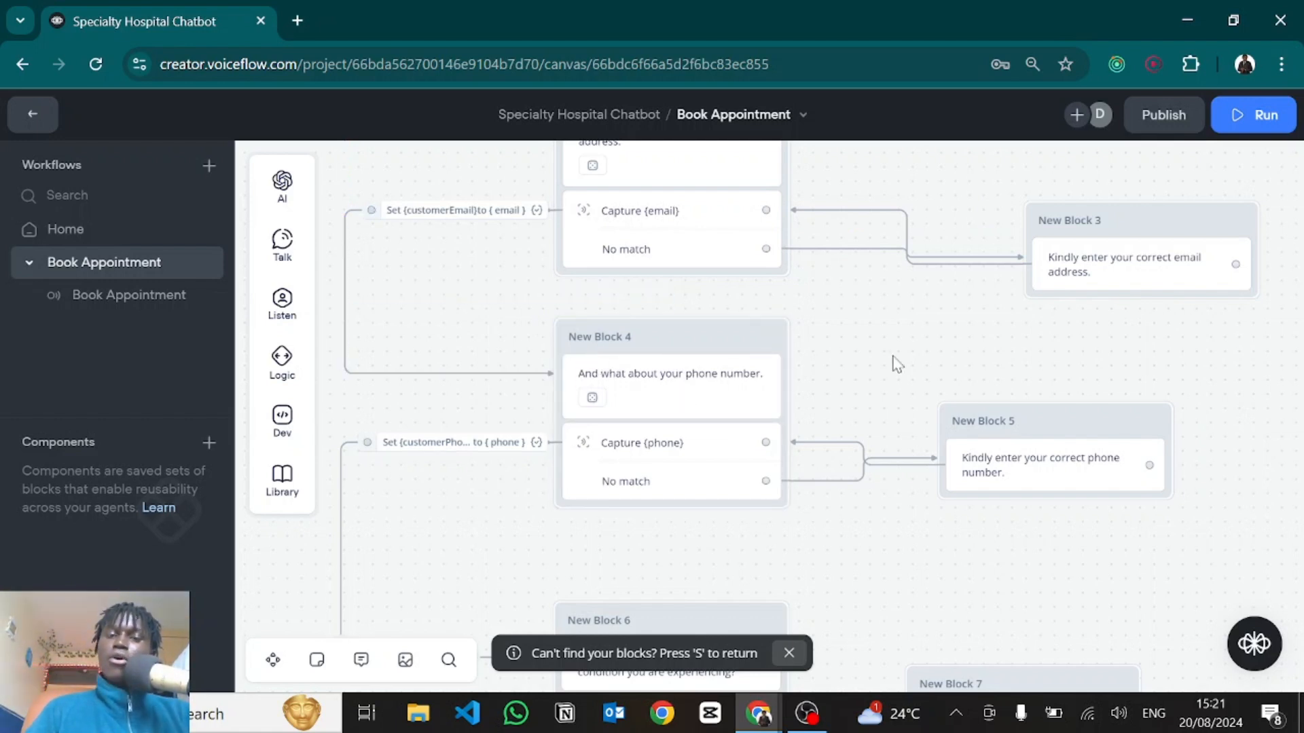
drag(894, 367, 841, 254)
click(600, 354)
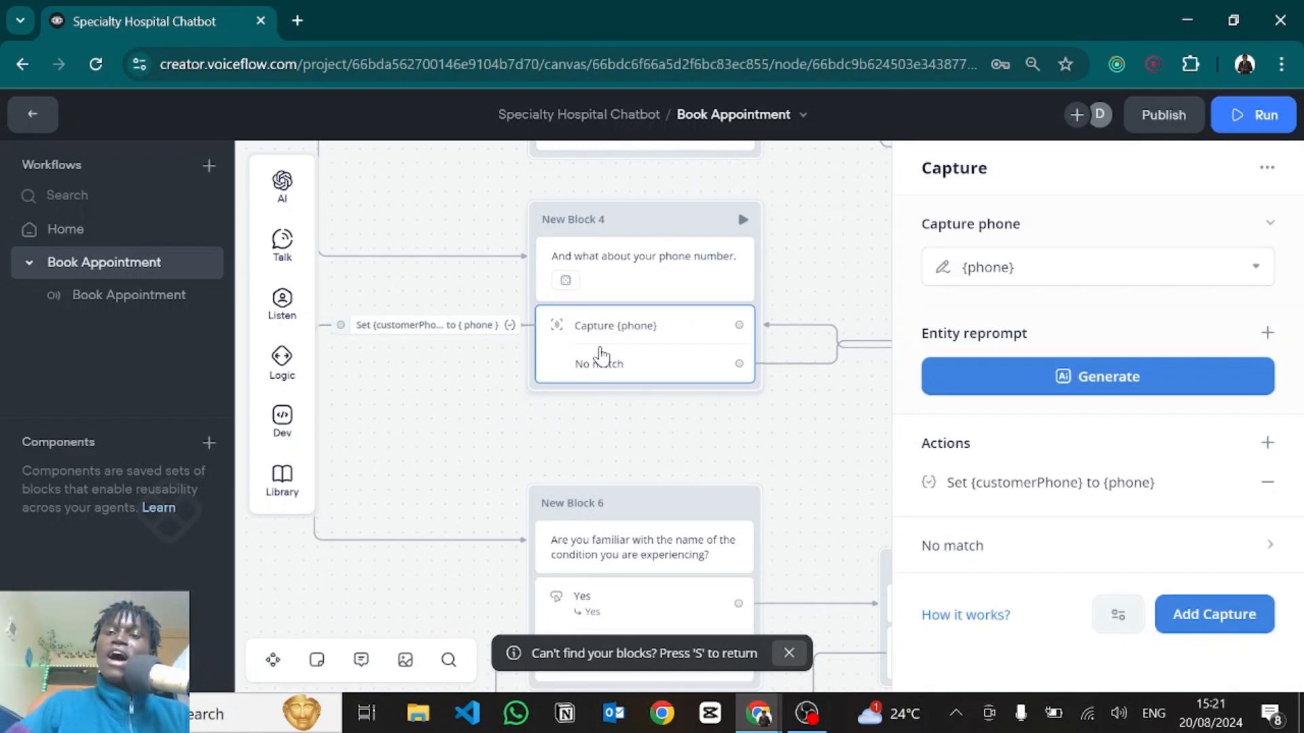
click(1006, 264)
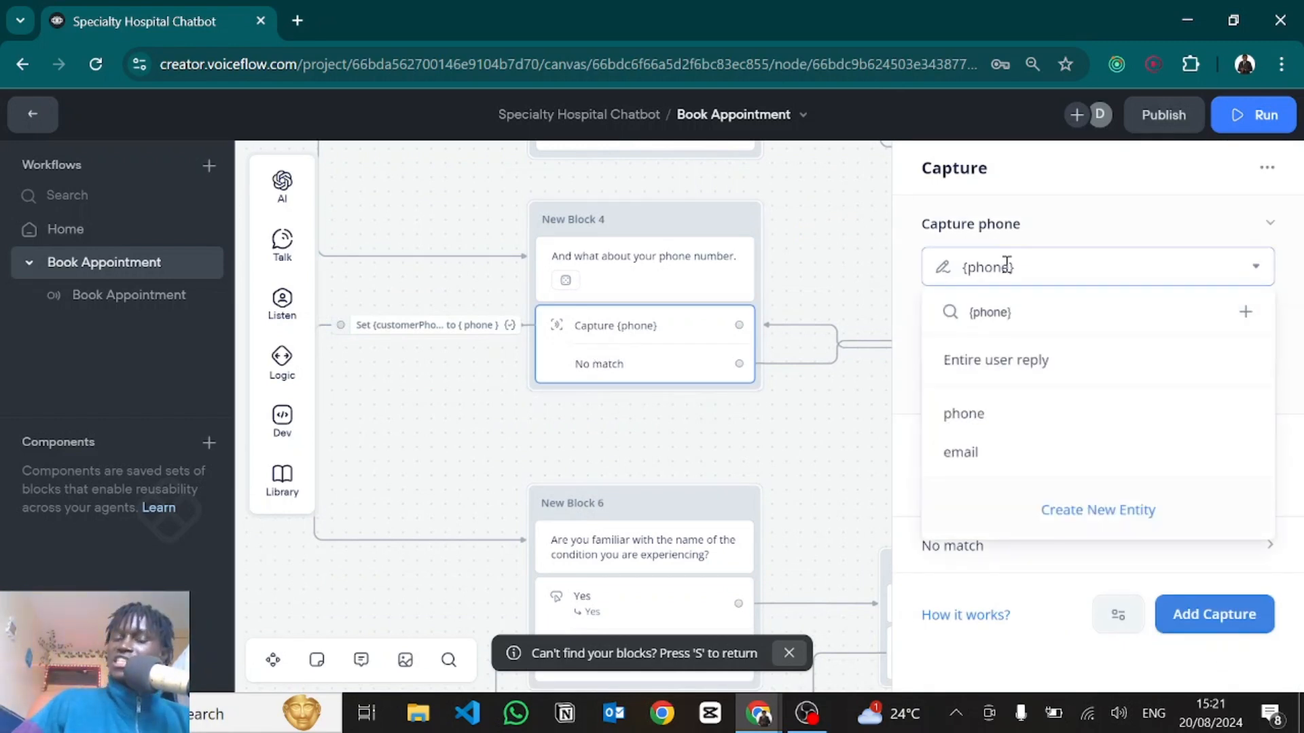
click(913, 386)
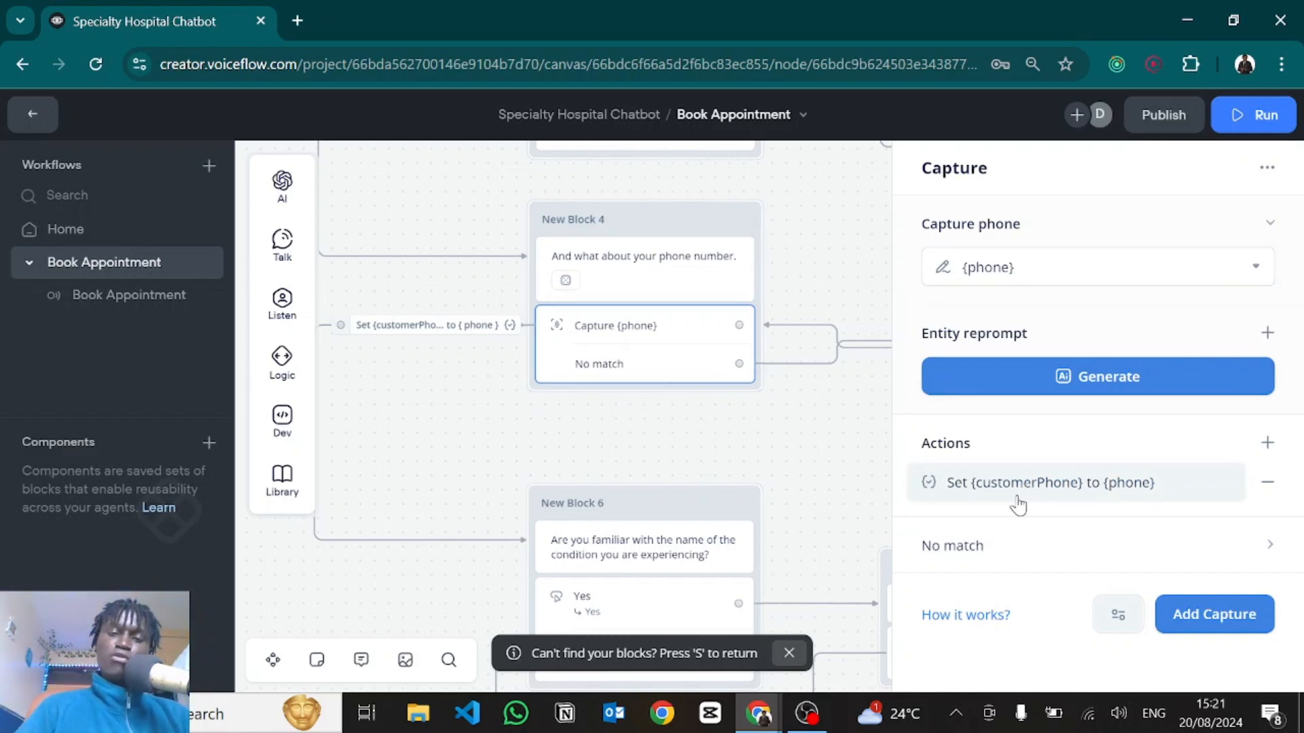
drag(806, 520, 719, 233)
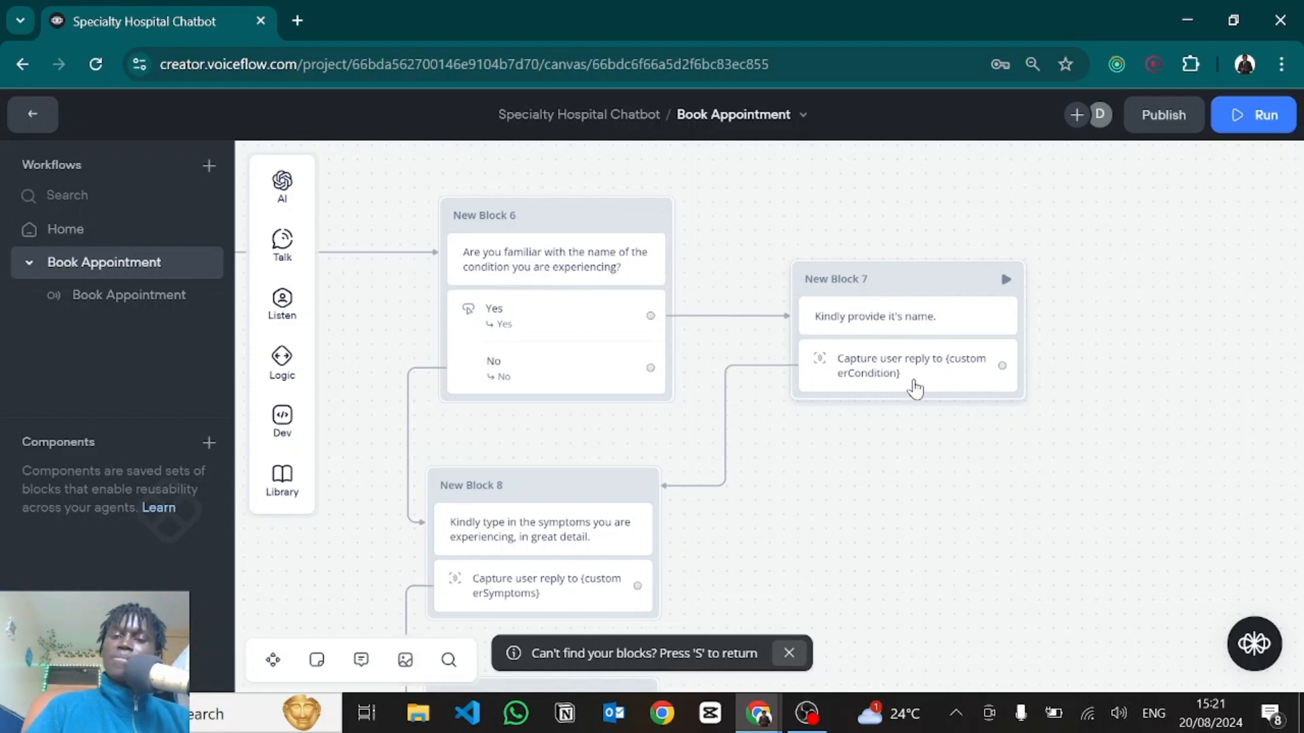
Confirm New Block 7's condition capture stores the reply in customerCondition.
click(912, 366)
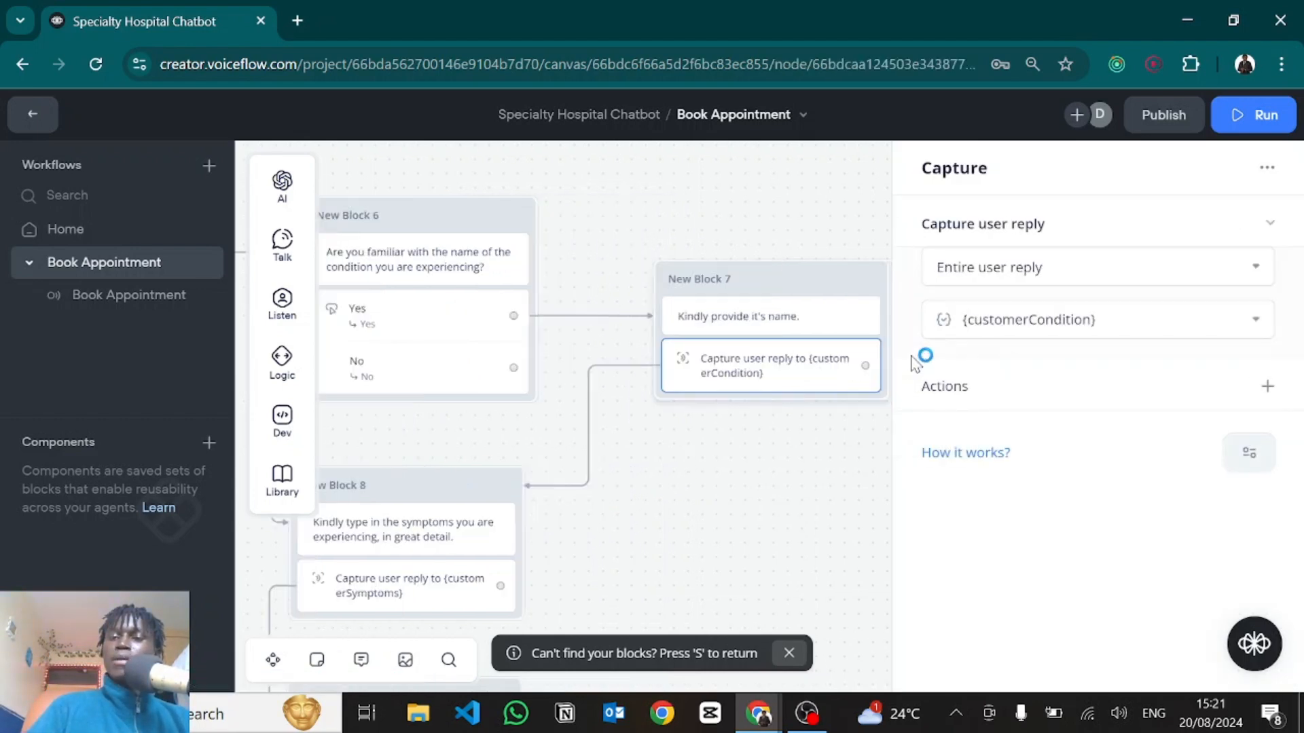
click(1016, 316)
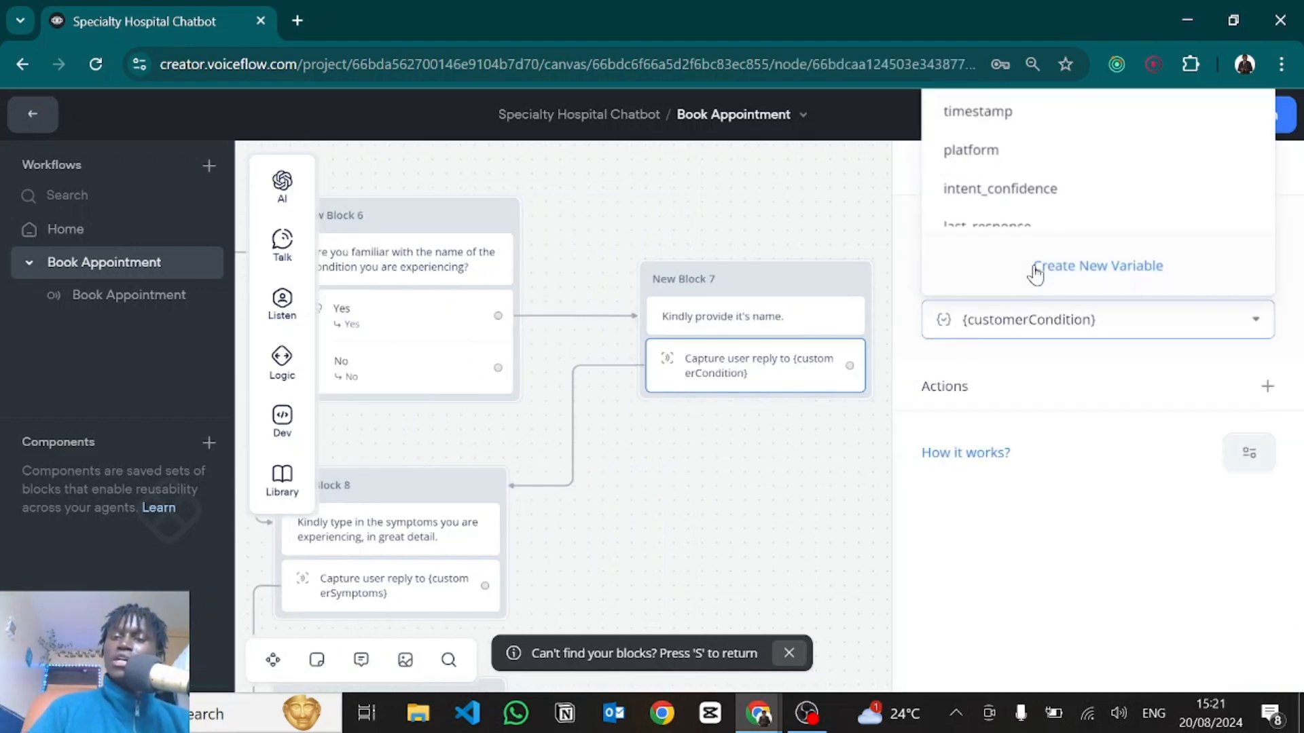
click(1058, 372)
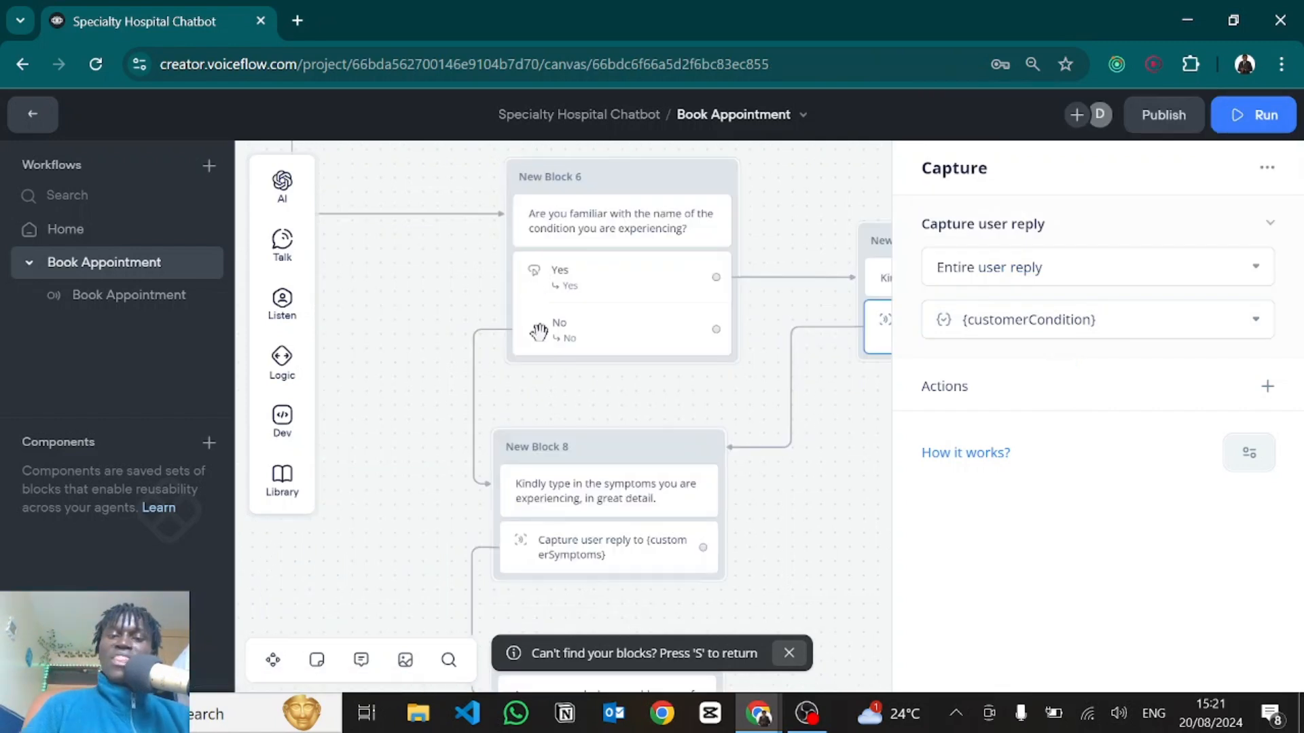
click(614, 376)
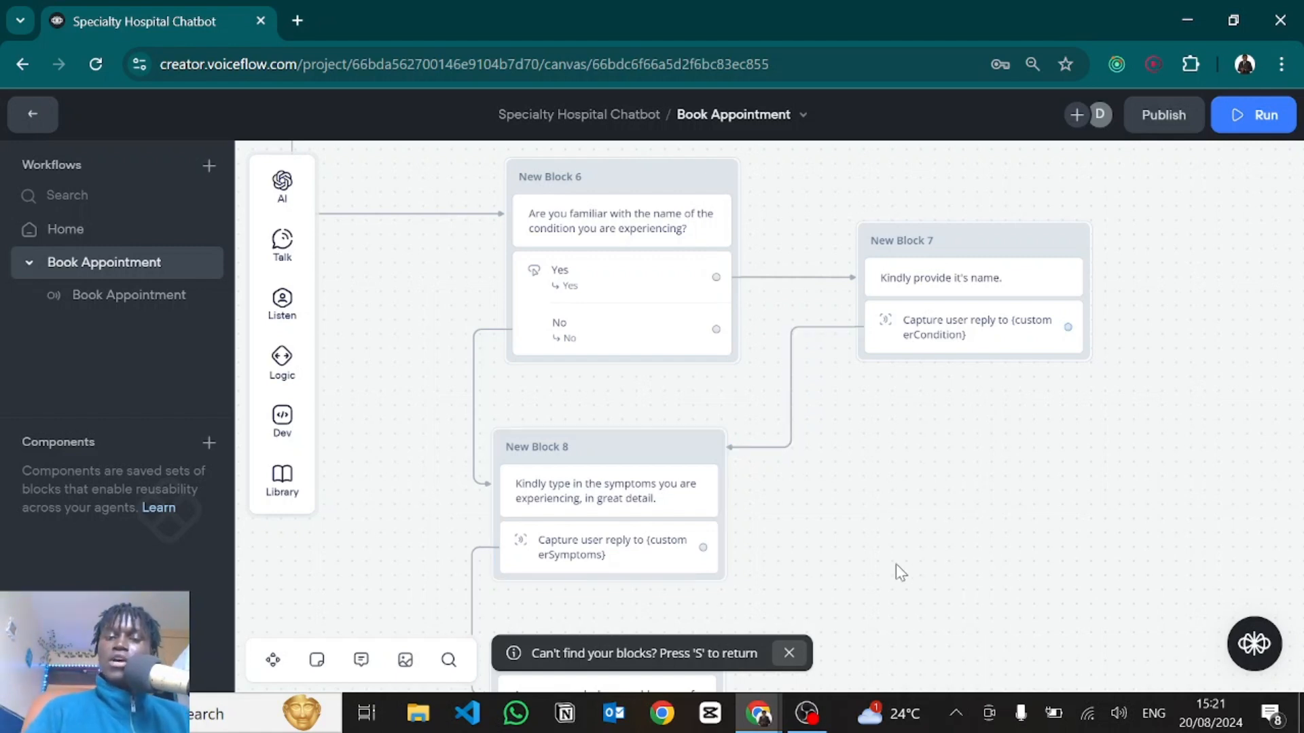
Review the symptoms capture settings in New Block 8.
drag(895, 563, 910, 373)
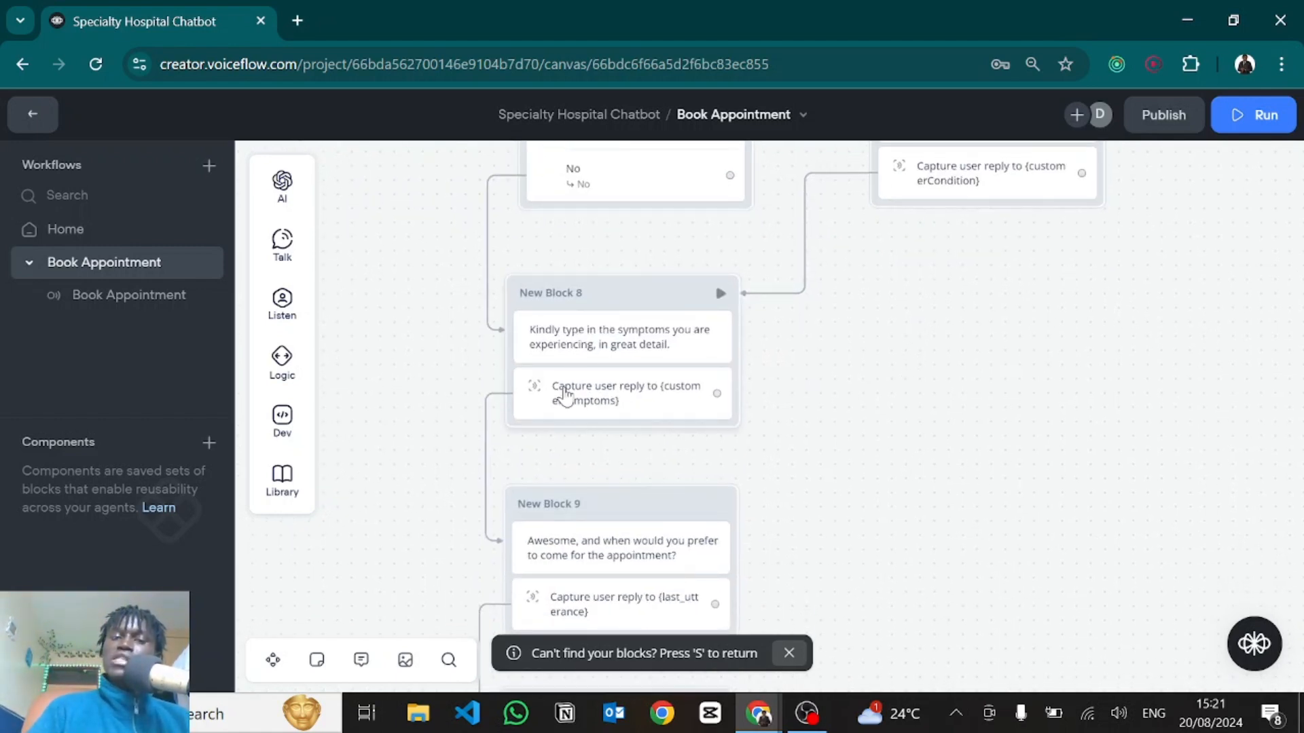
click(568, 389)
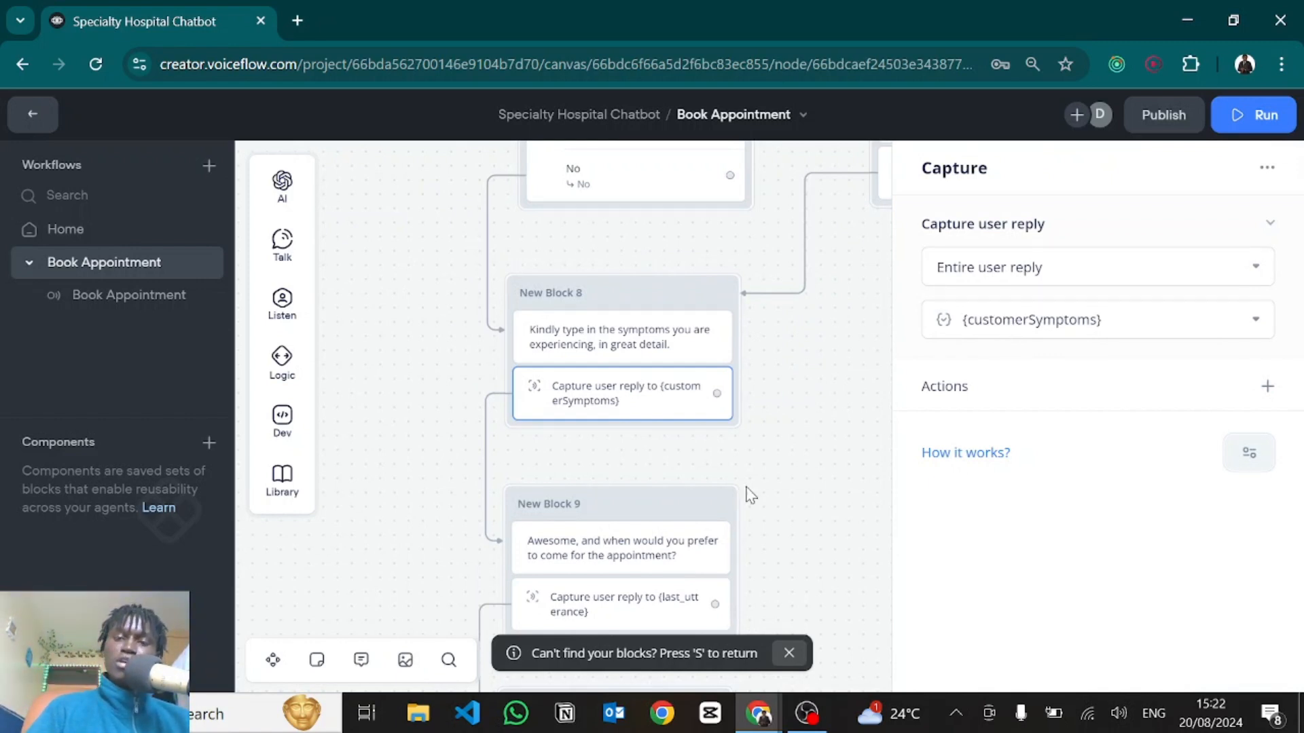
scroll(740, 408, down, 3)
click(731, 306)
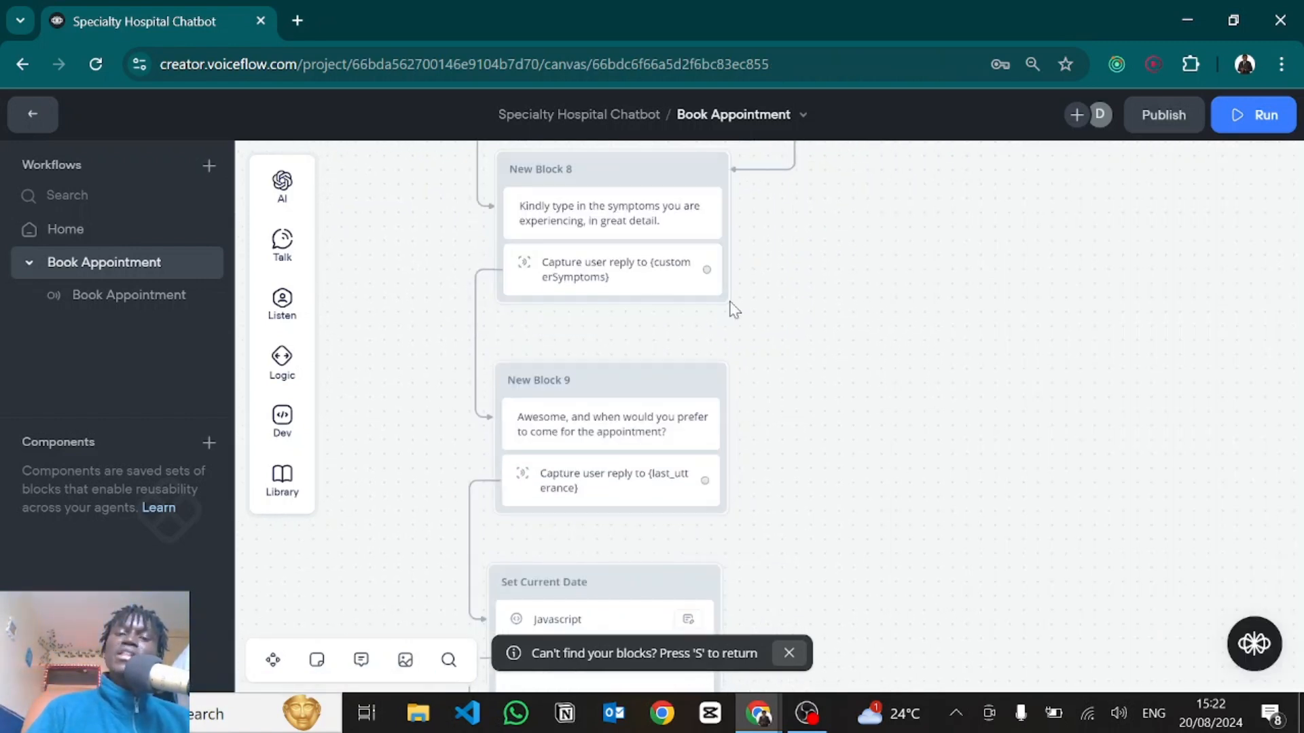
click(595, 278)
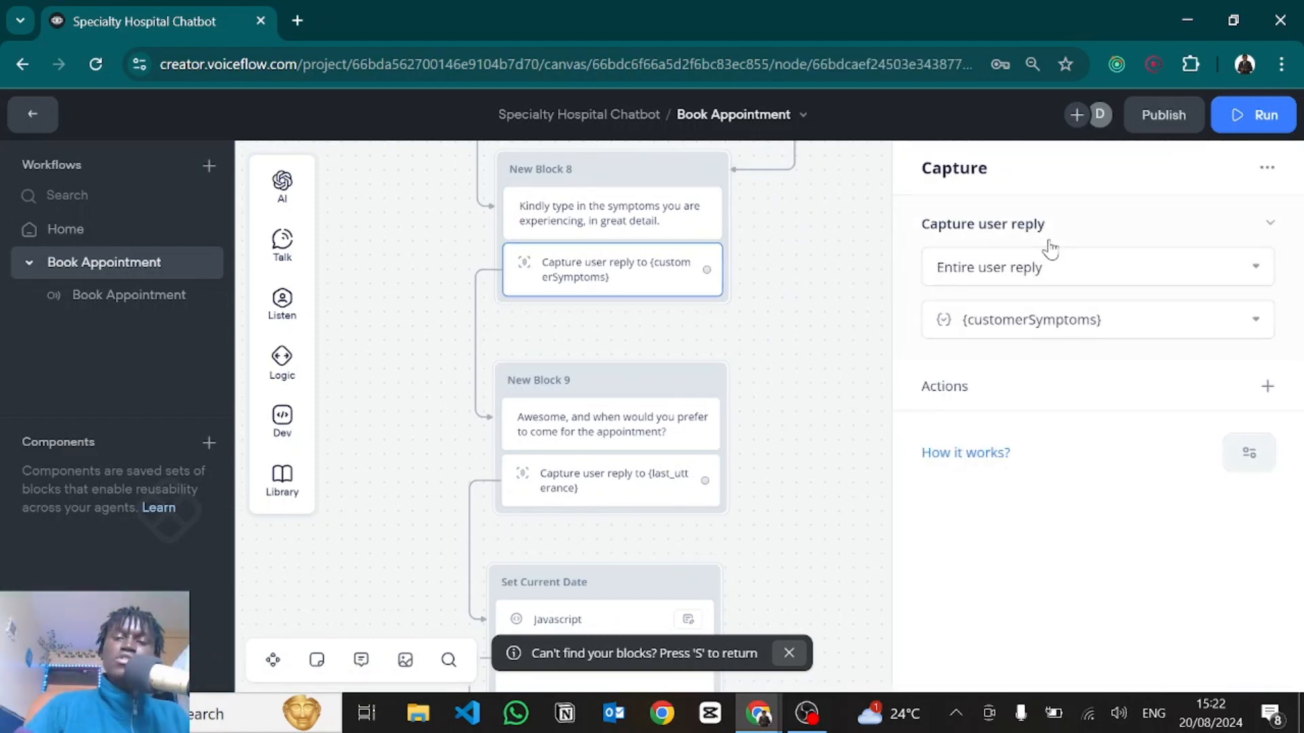
scroll(821, 380, down, 2)
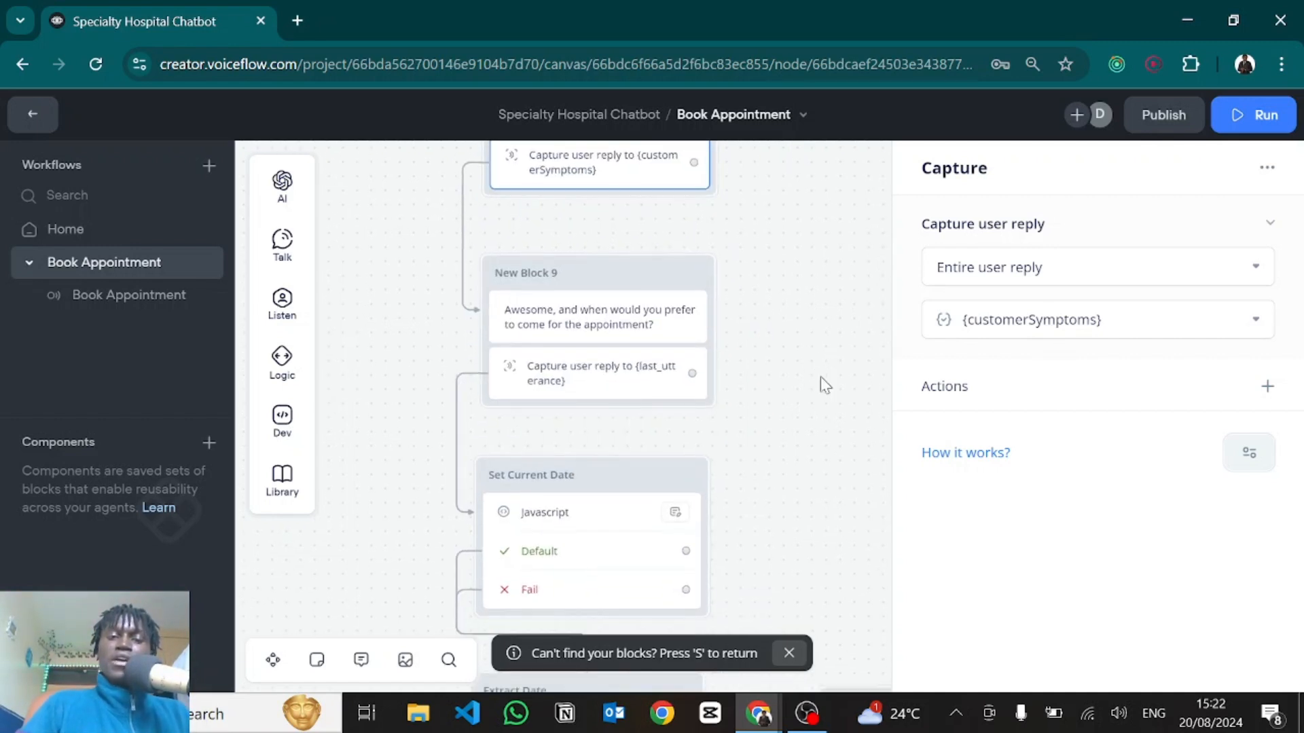
click(824, 384)
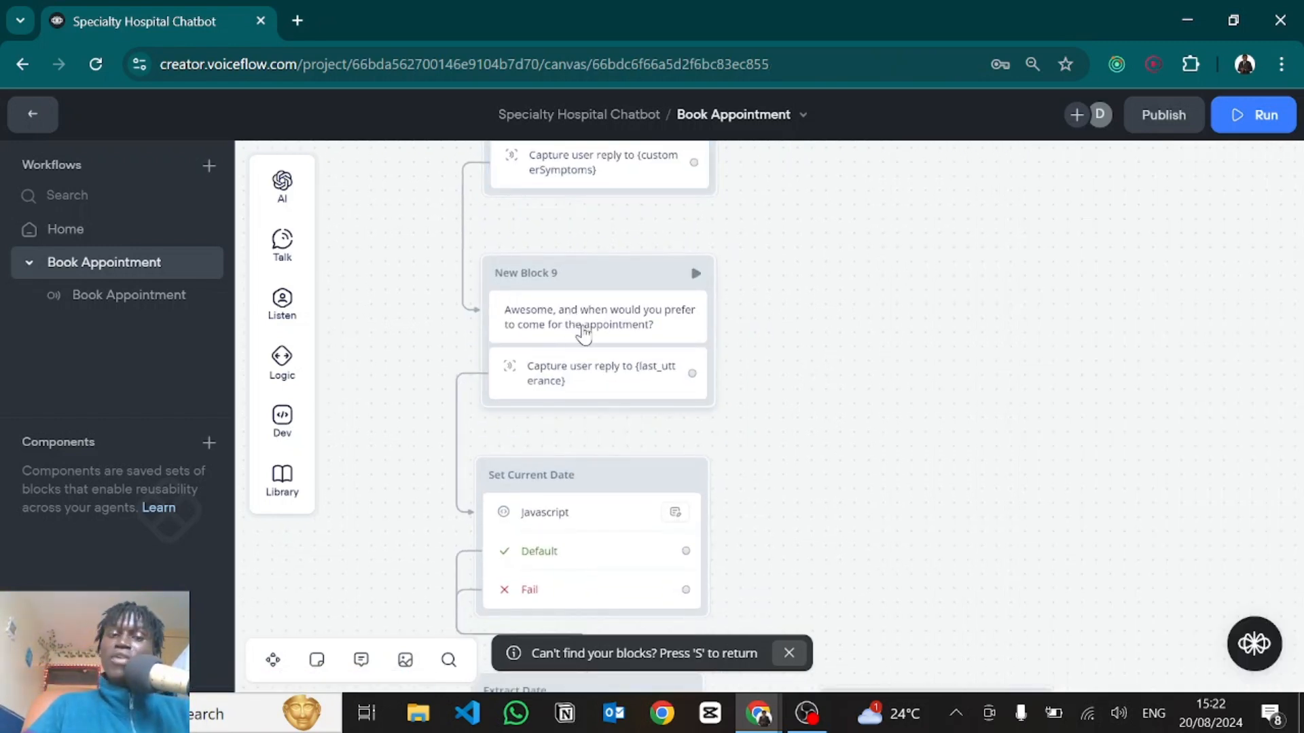
Review New Block 9's appointment-date question and capture, checking today's date on the system calendar.
click(583, 333)
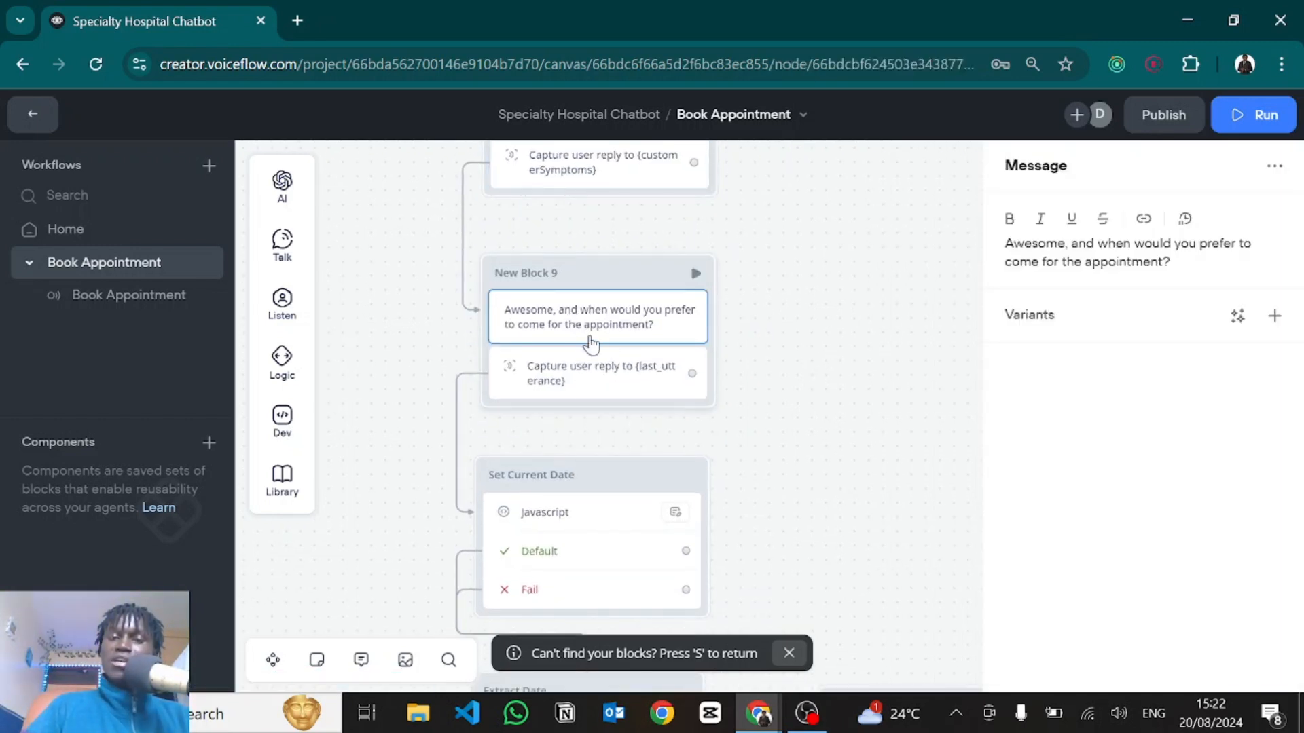
click(544, 375)
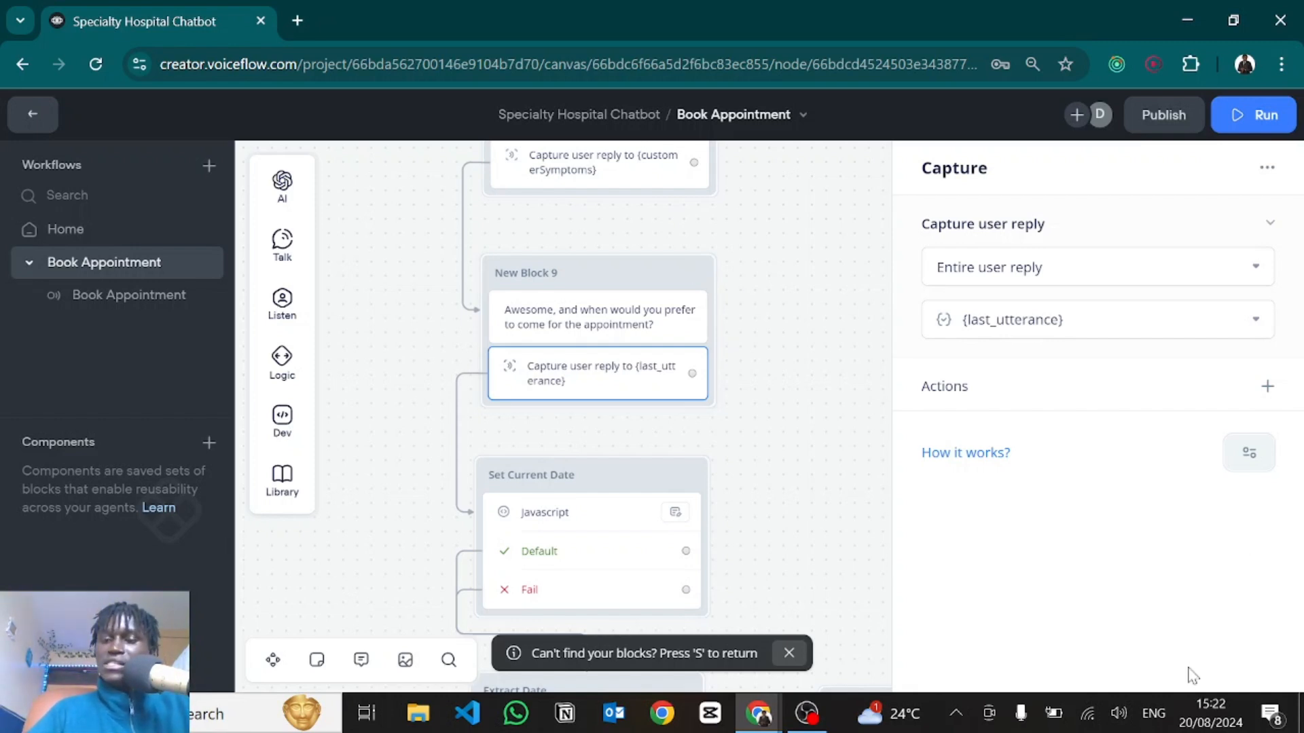
click(1205, 707)
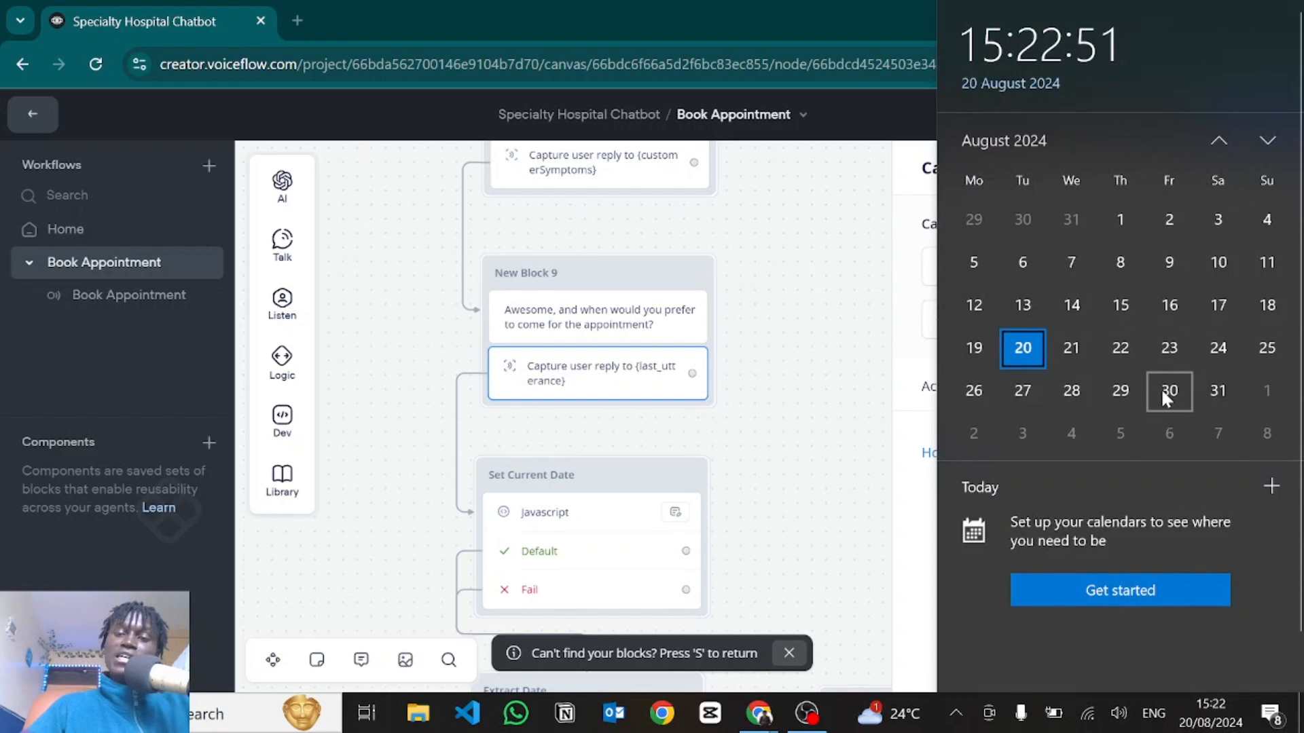
click(799, 337)
click(800, 338)
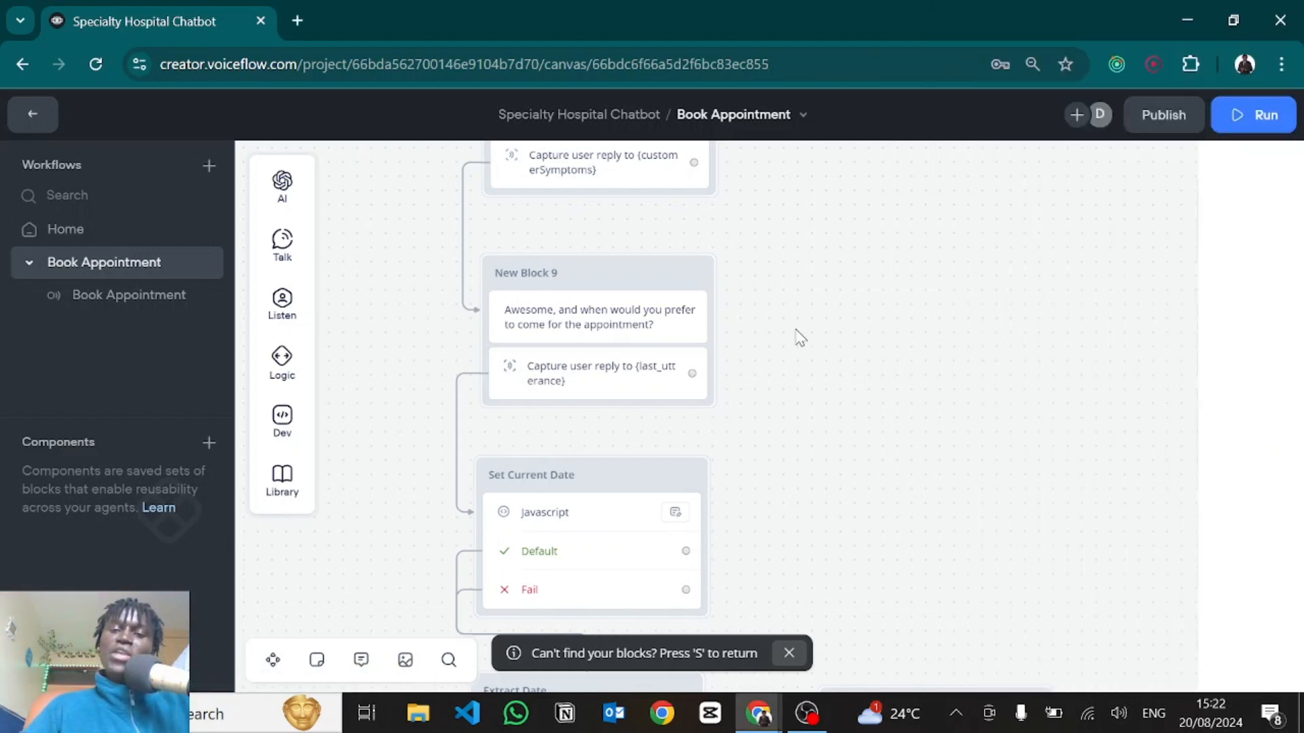
scroll(797, 337, down, 3)
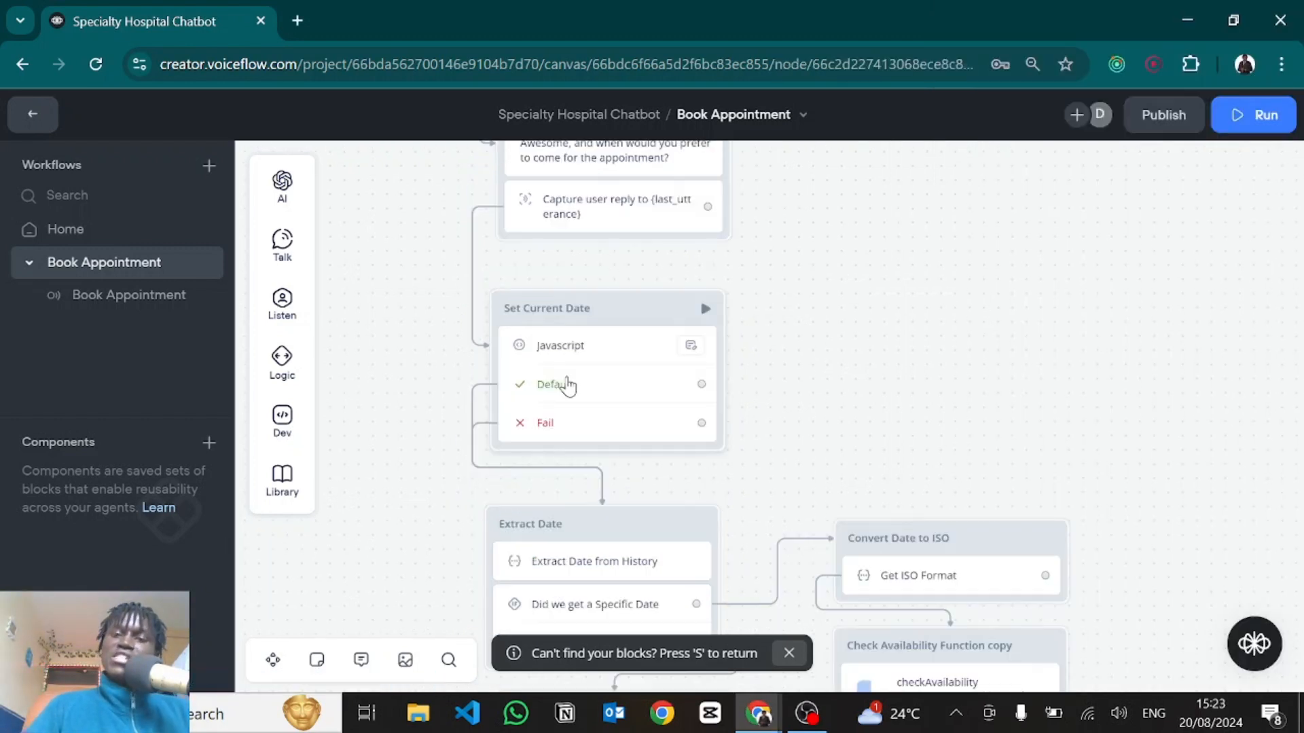
Open the Set Current Date code full-width and point out theCurrentDate and the daysOfWeek list.
click(568, 385)
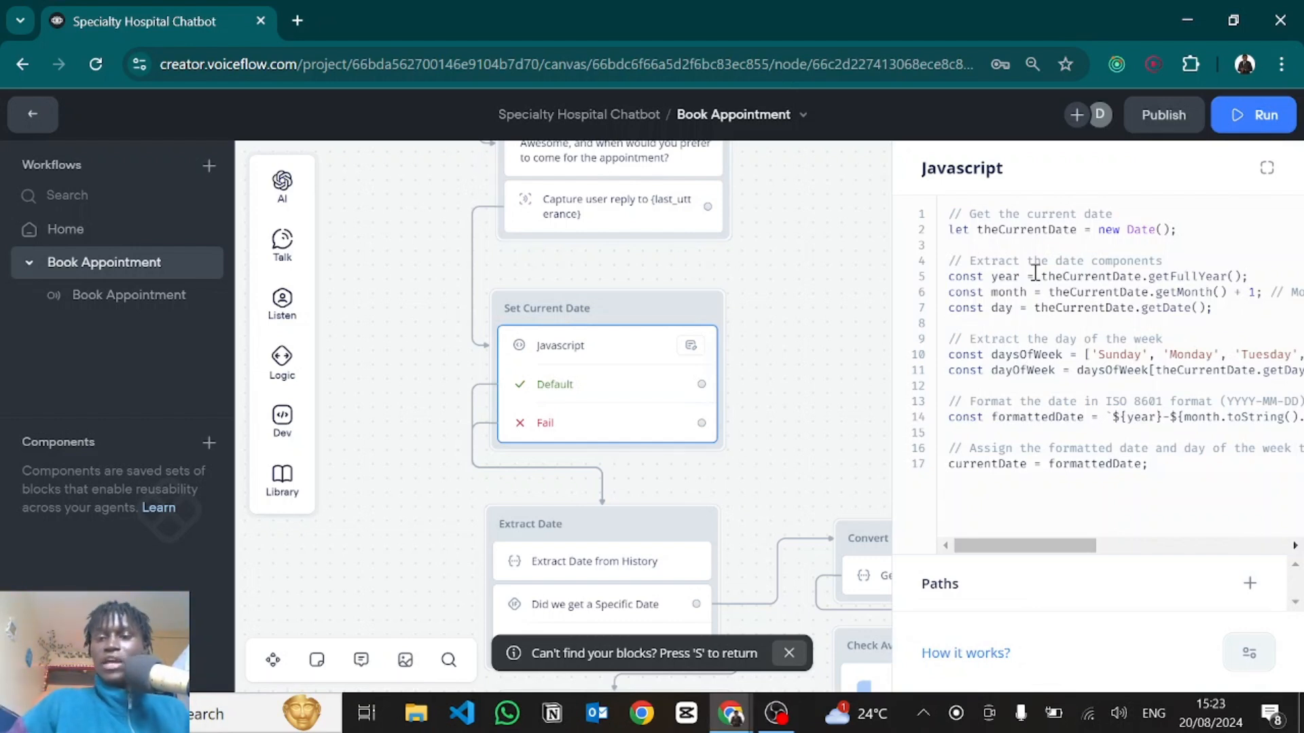
click(1266, 170)
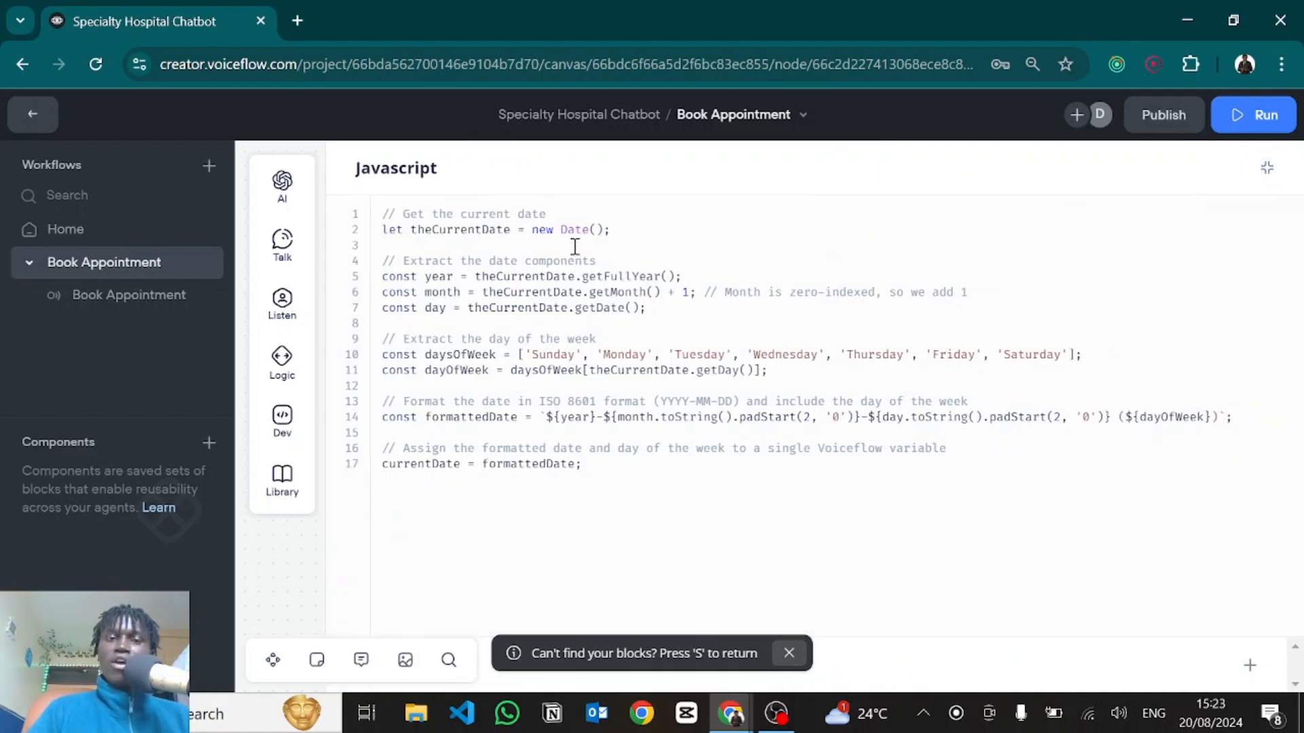
double_click(461, 229)
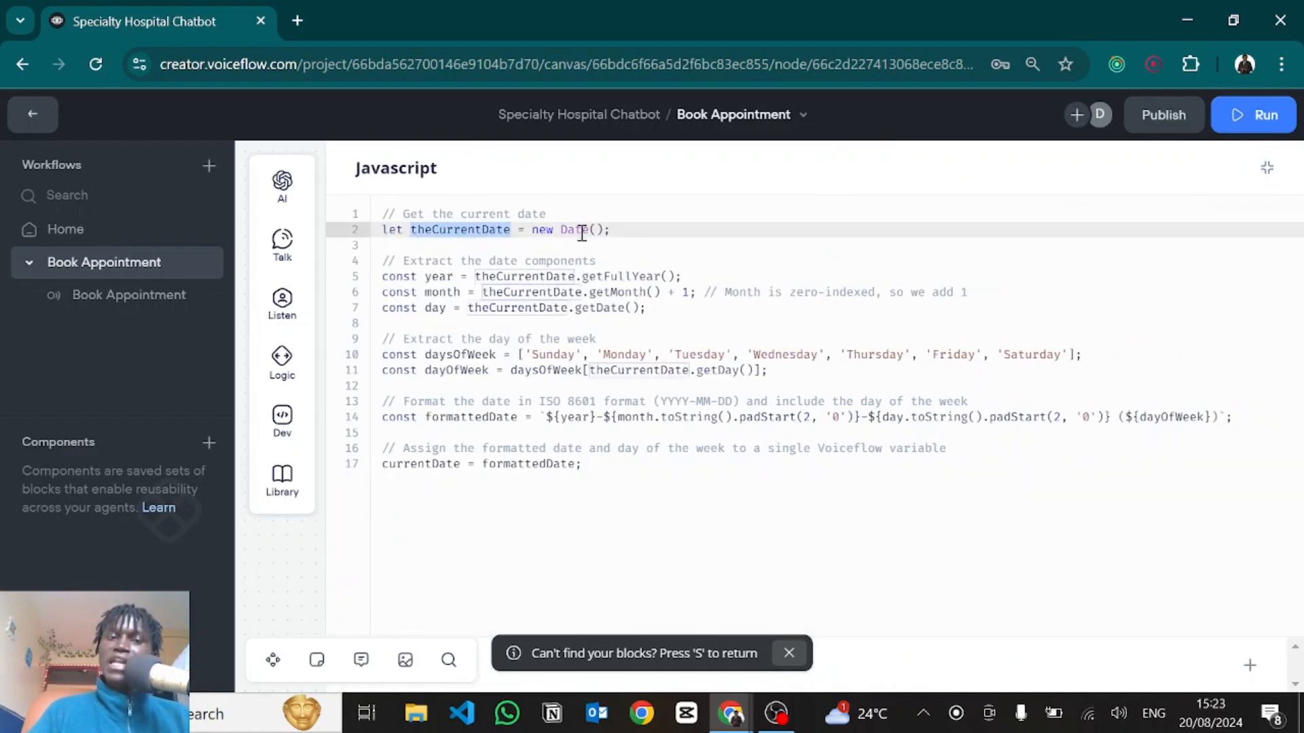
click(615, 228)
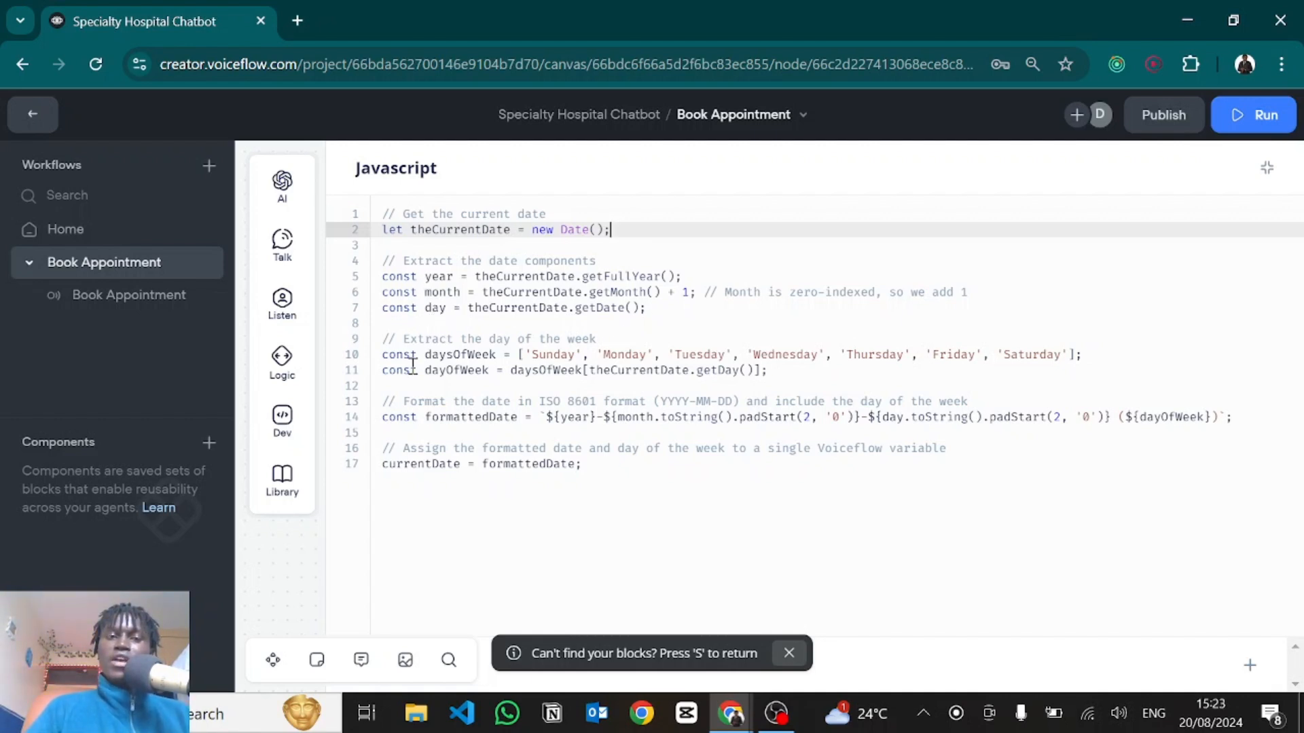
drag(425, 354, 557, 353)
click(555, 354)
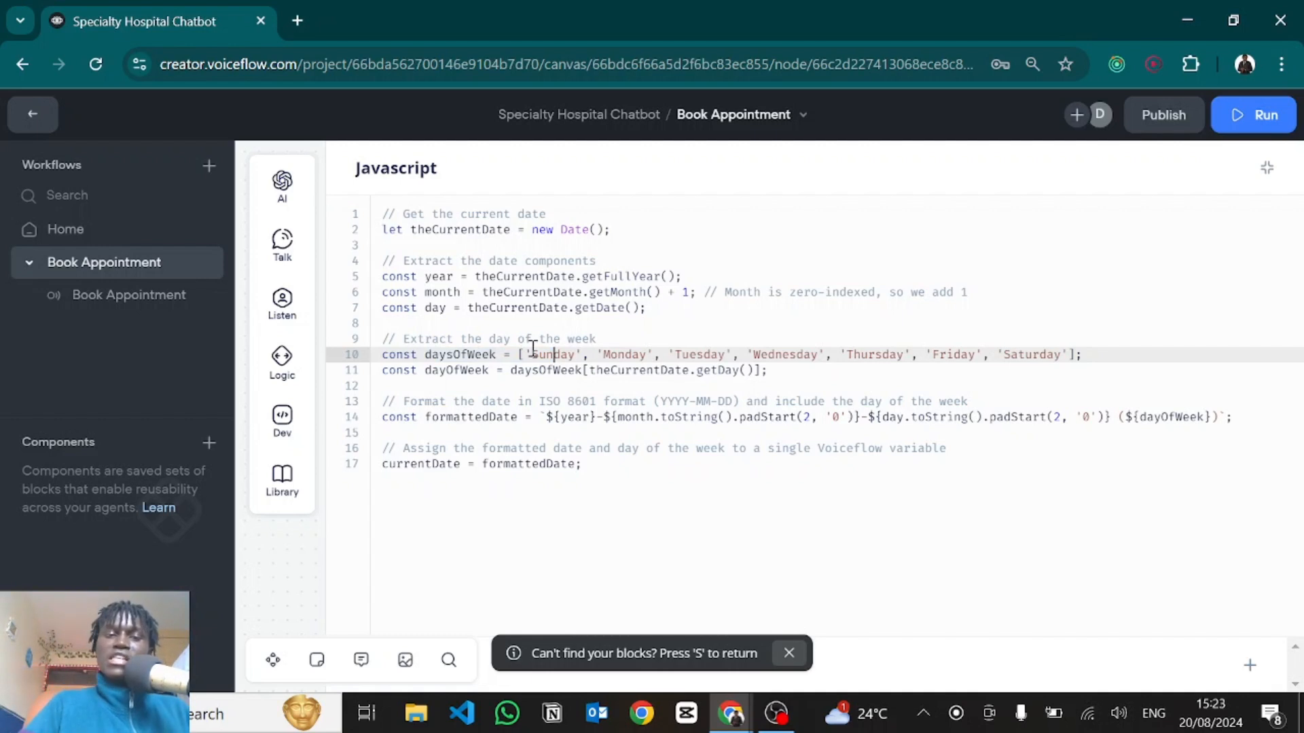
Walk through dayOfWeek, formattedDate's YYYY-MM-DD format with weekday, and the currentDate assignment.
double_click(460, 371)
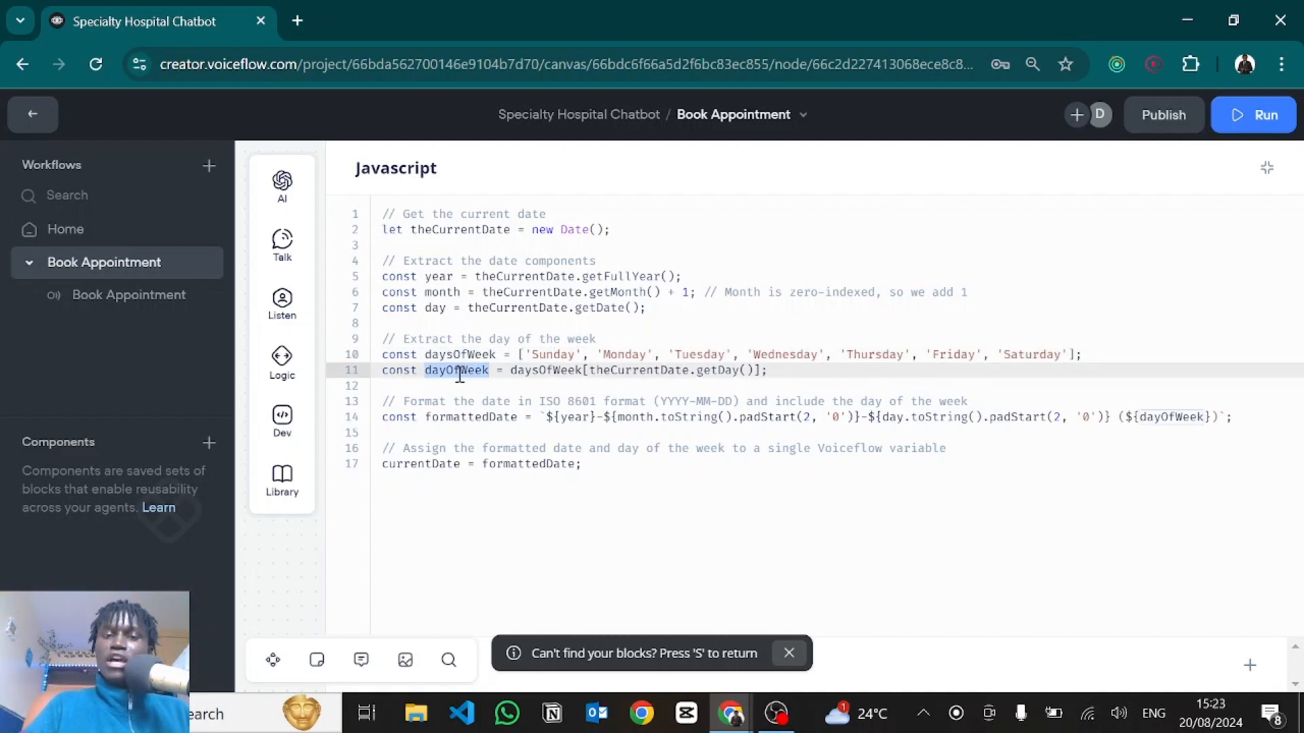
double_click(457, 415)
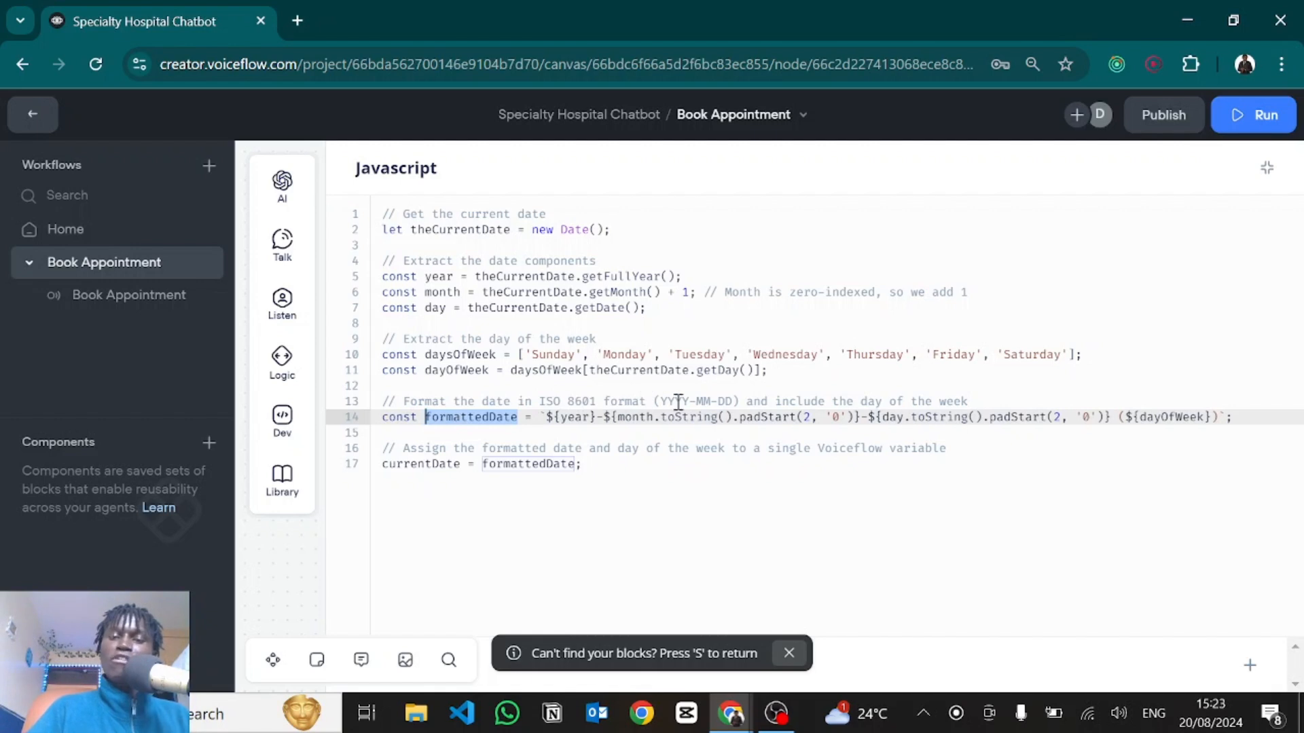
drag(656, 401, 692, 403)
click(707, 402)
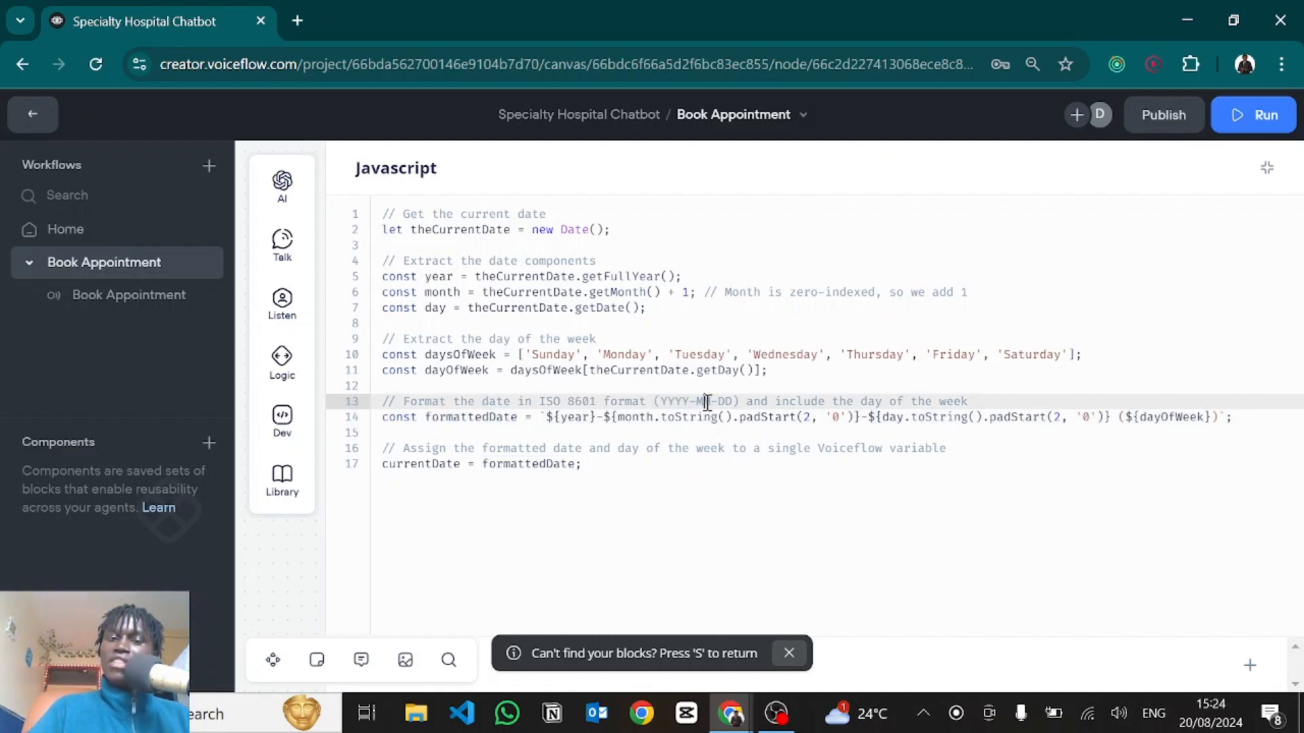
double_click(725, 402)
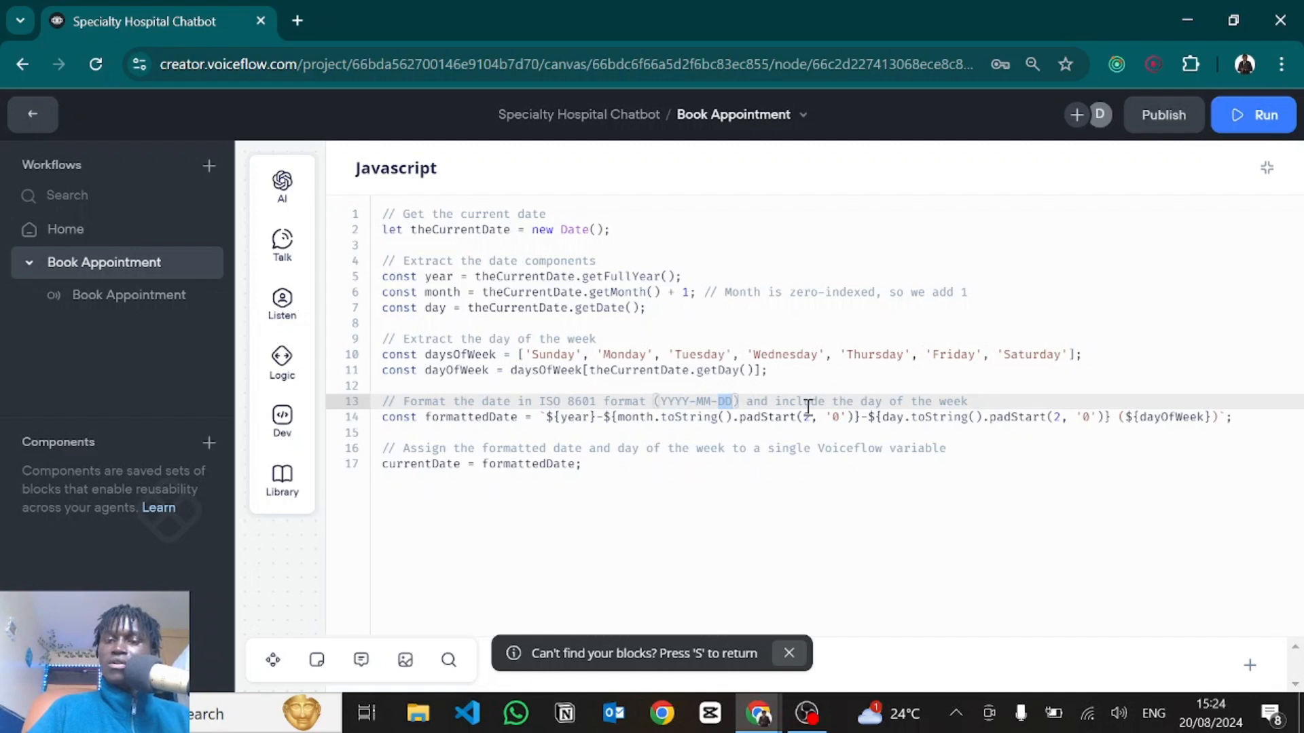
click(753, 425)
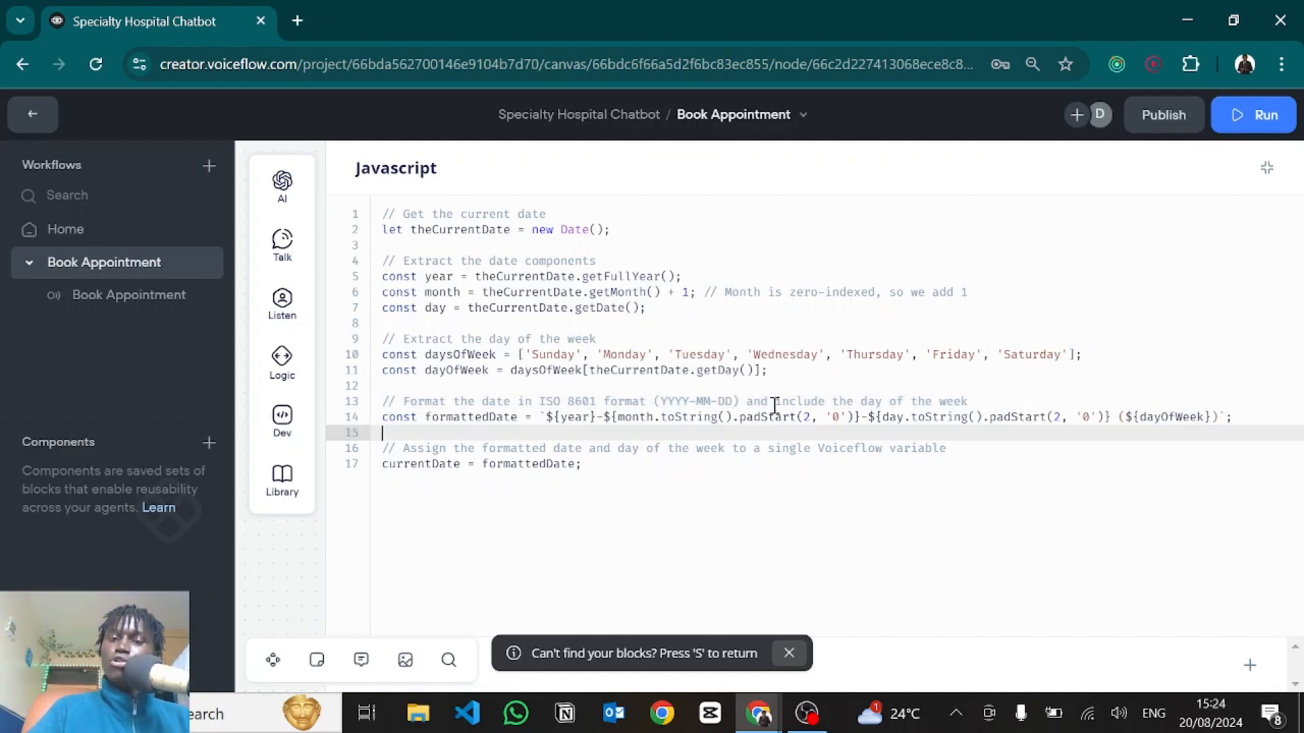
drag(777, 401, 974, 403)
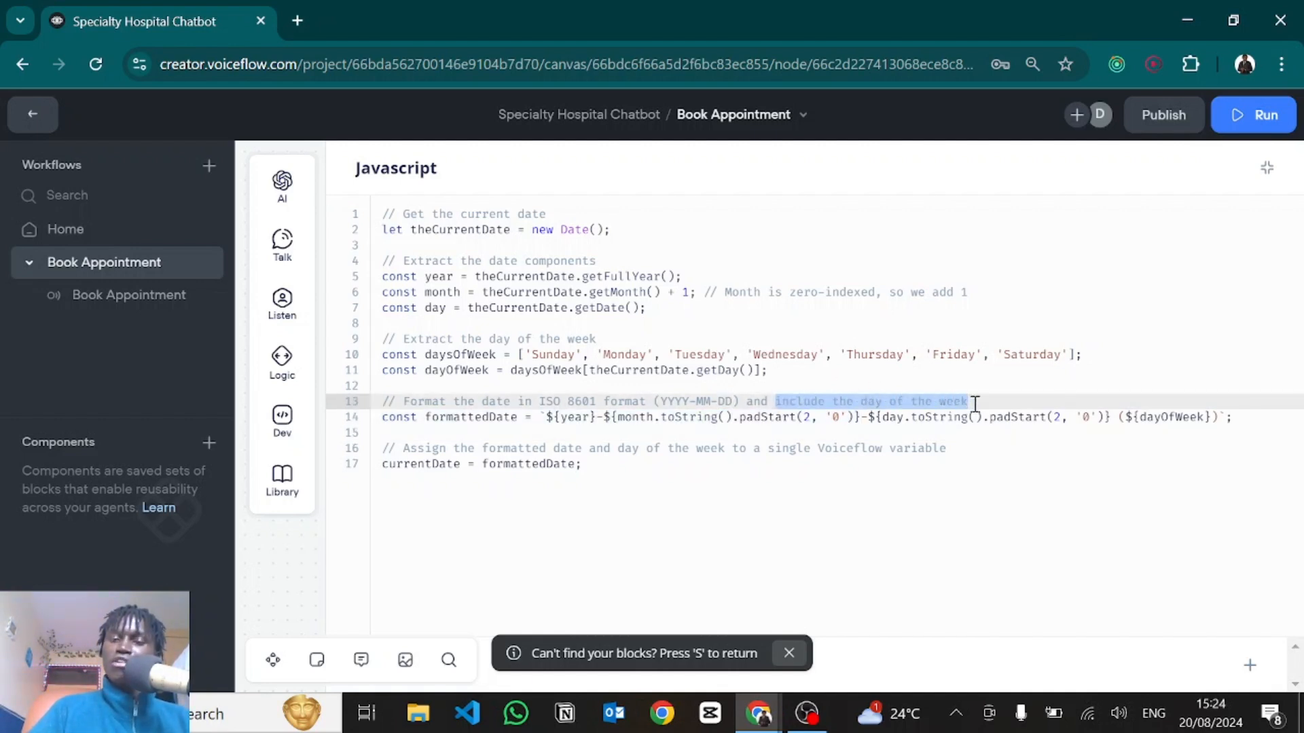
click(654, 448)
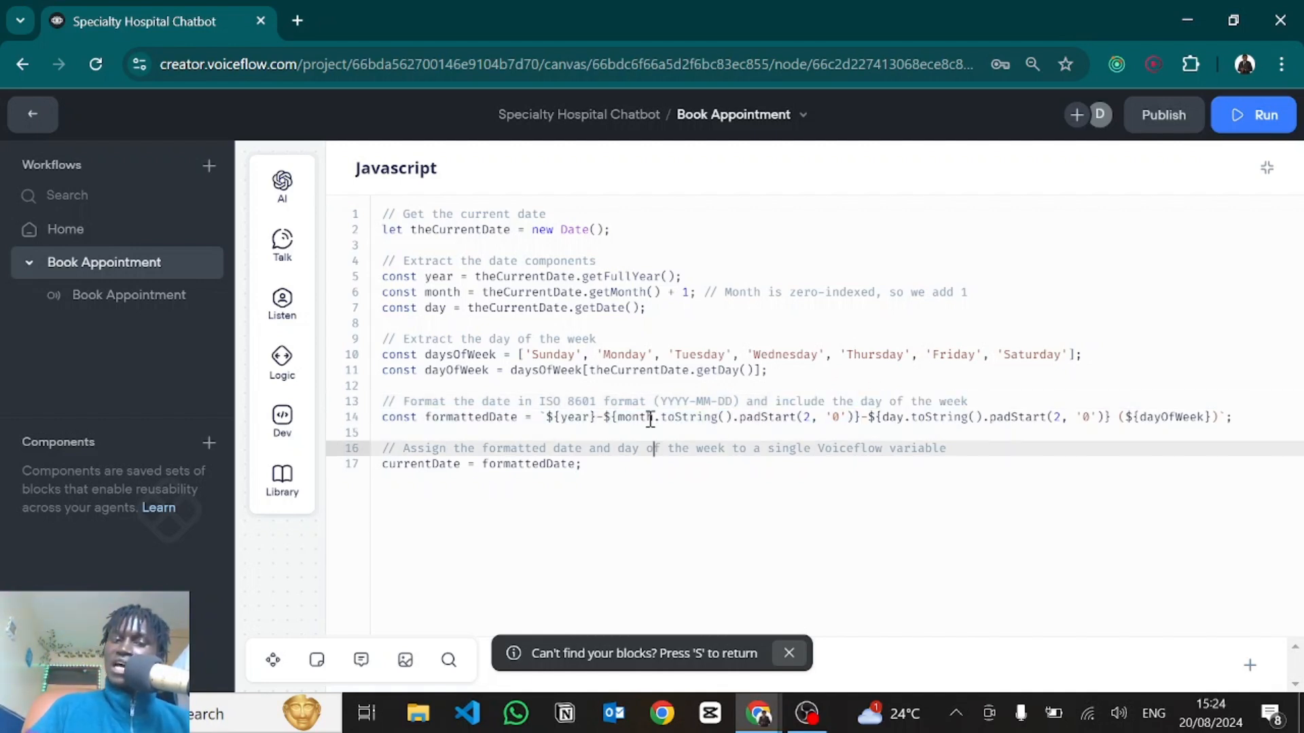
triple_click(403, 465)
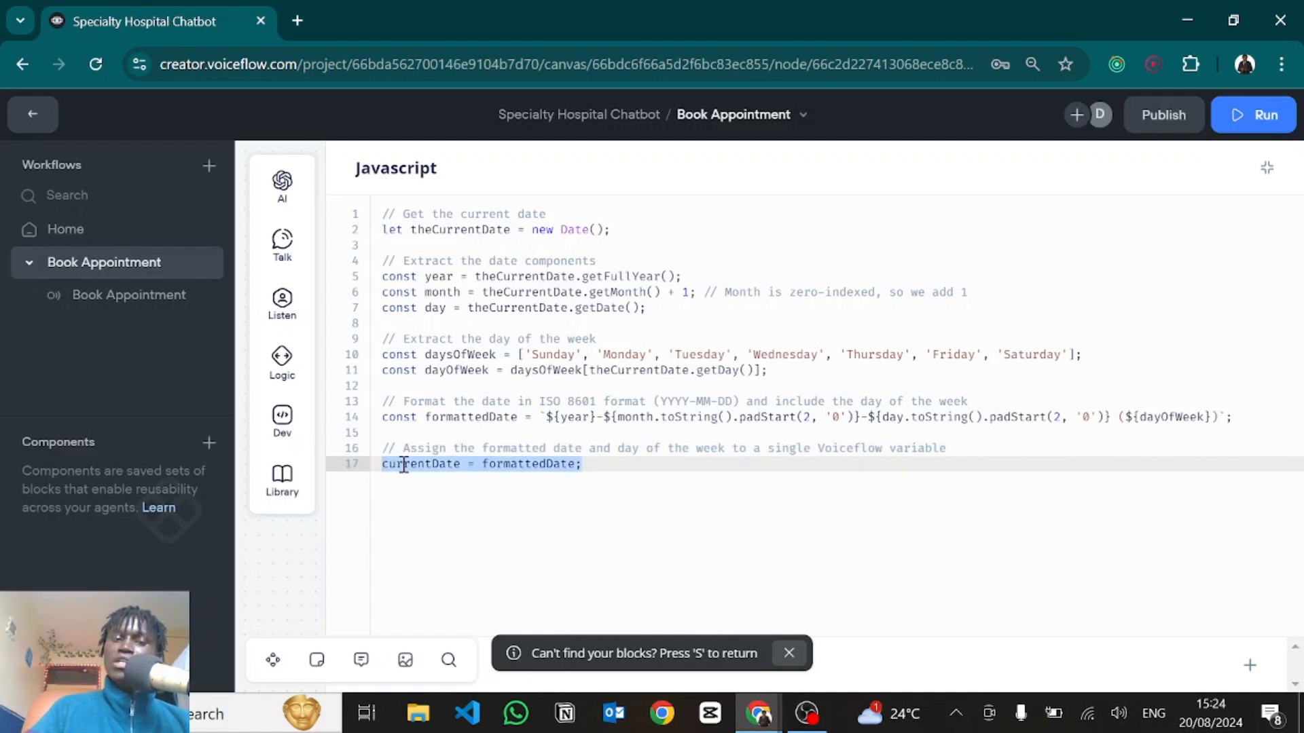
double_click(441, 463)
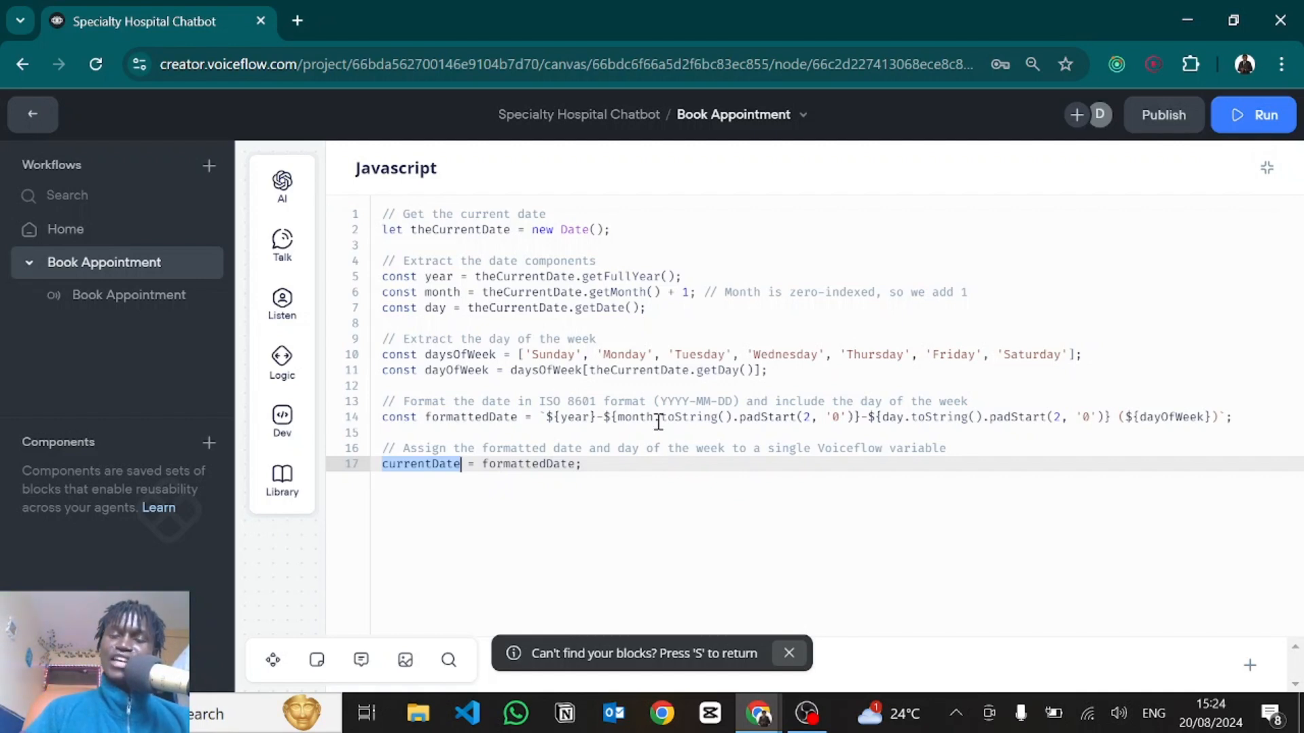
Close the JavaScript editor and open the Extract Date from History step's settings.
click(1260, 178)
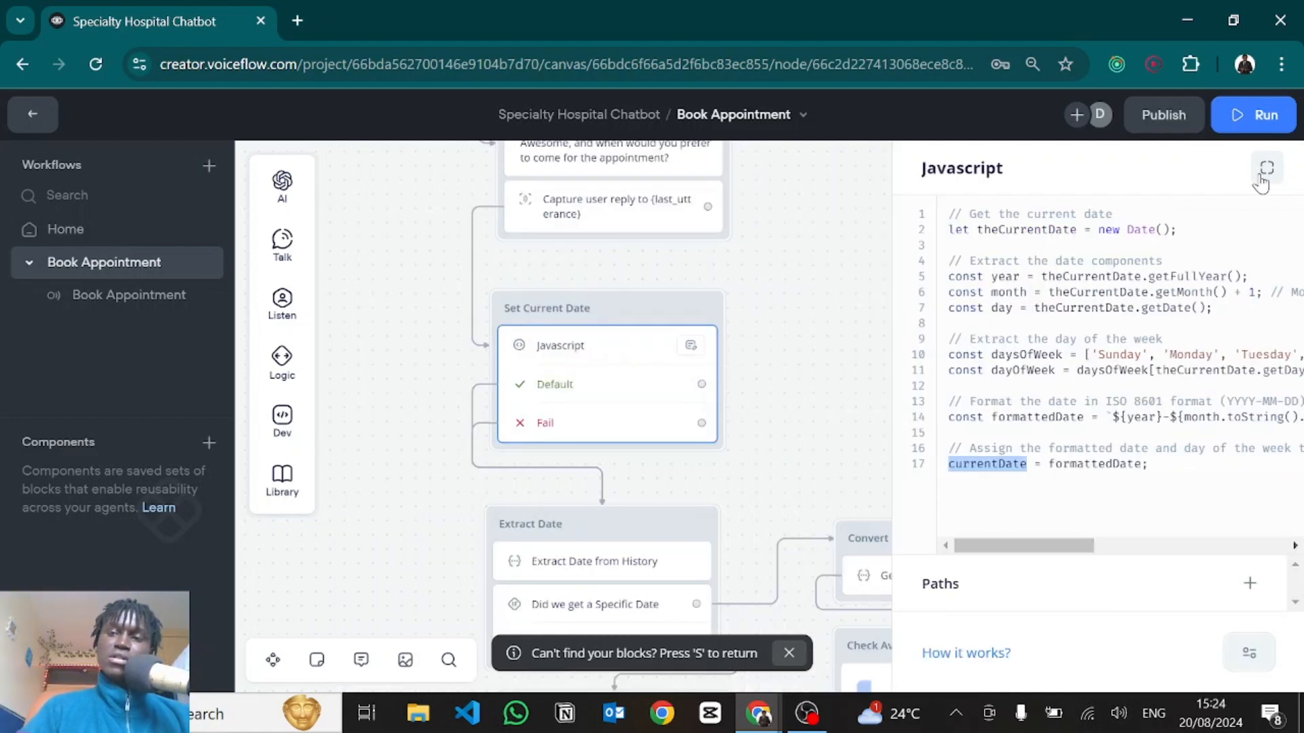
scroll(722, 239, down, 3)
click(721, 238)
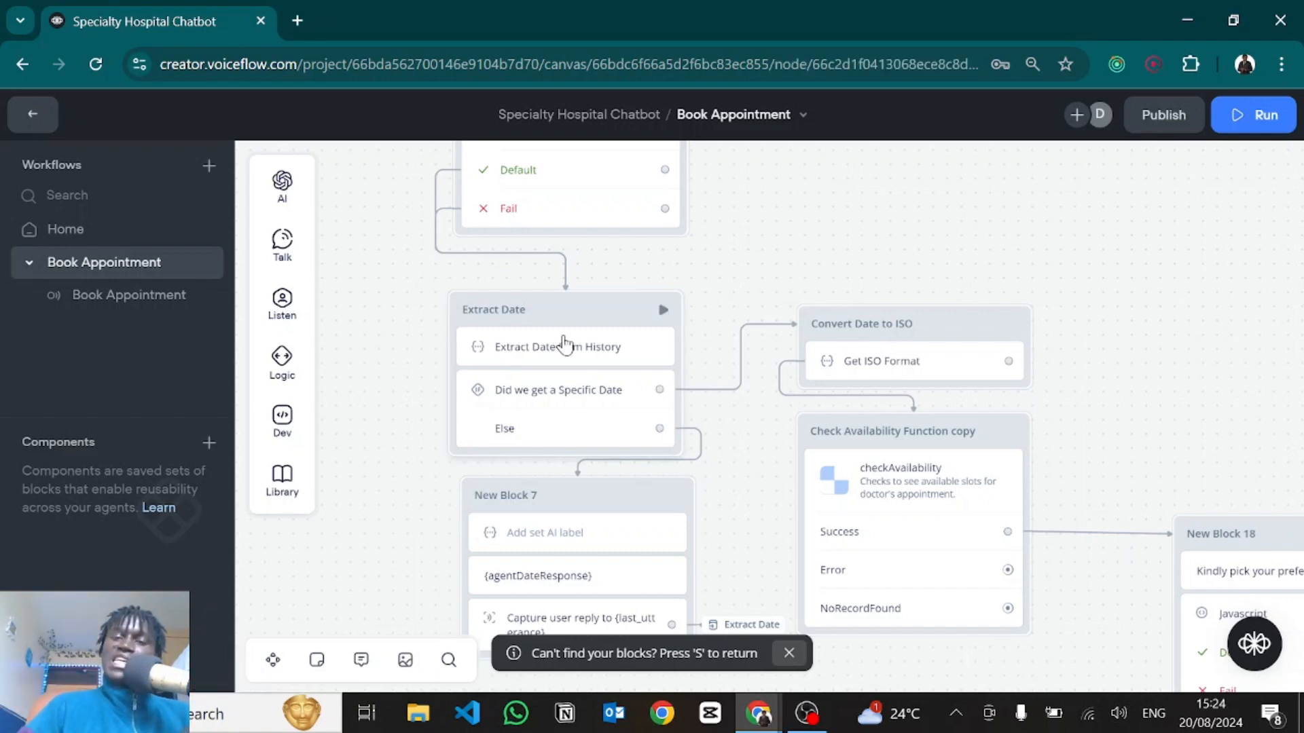
click(558, 345)
mouse_move(282, 183)
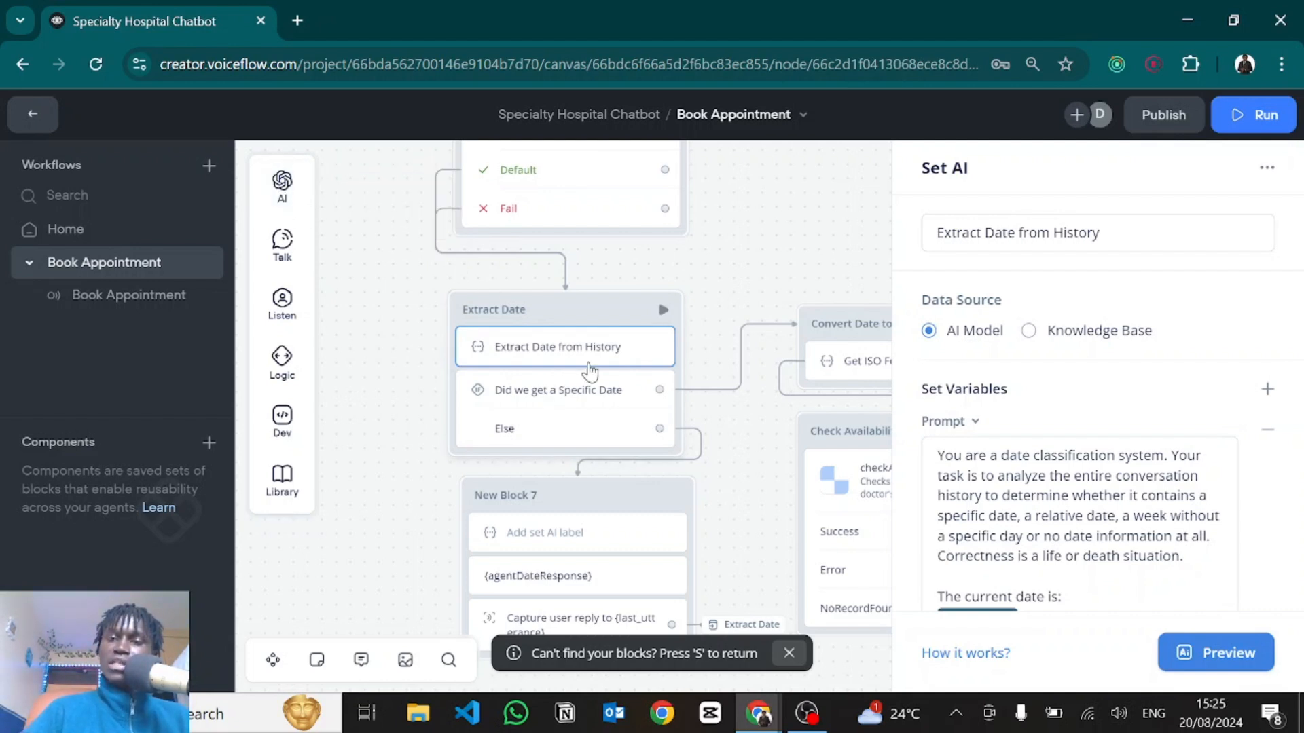
double_click(1028, 237)
click(1179, 299)
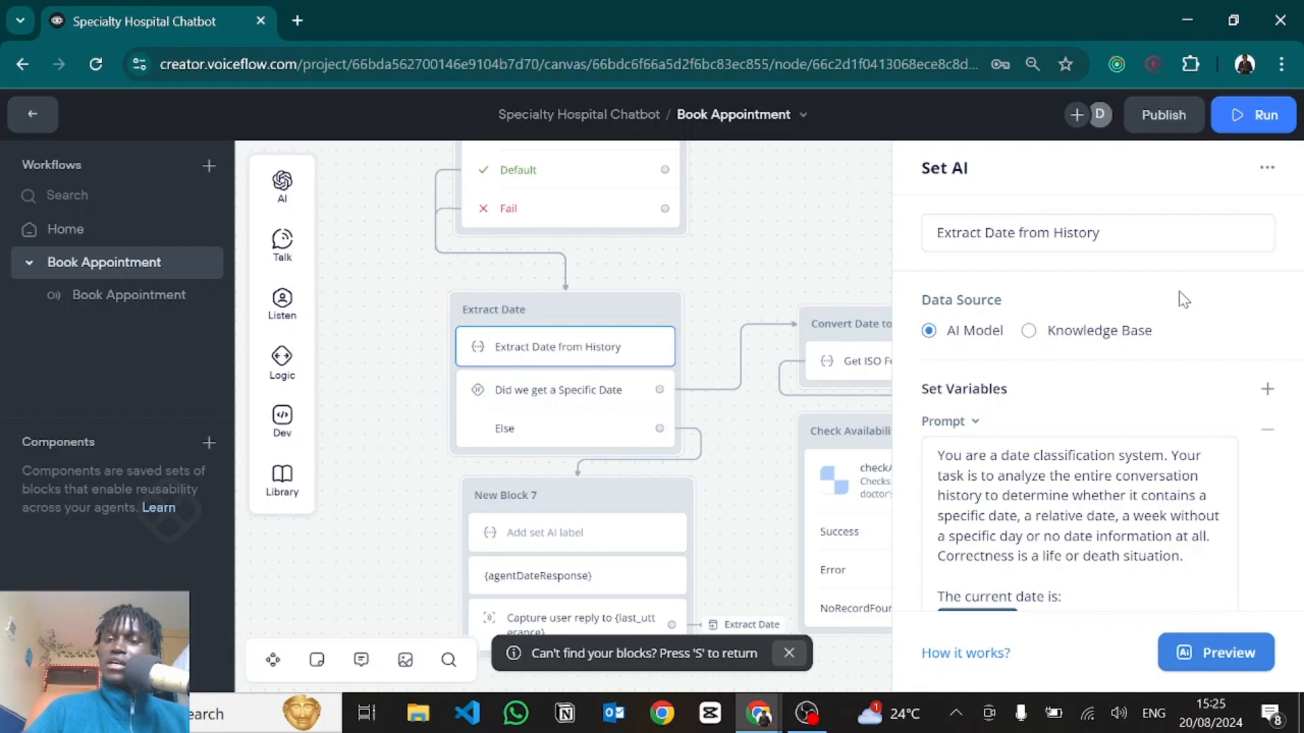
Scroll through the Set AI prompt that injects {currentDate} and classifies replies like SPECIFIC_DATE.
scroll(1155, 407, down, 2)
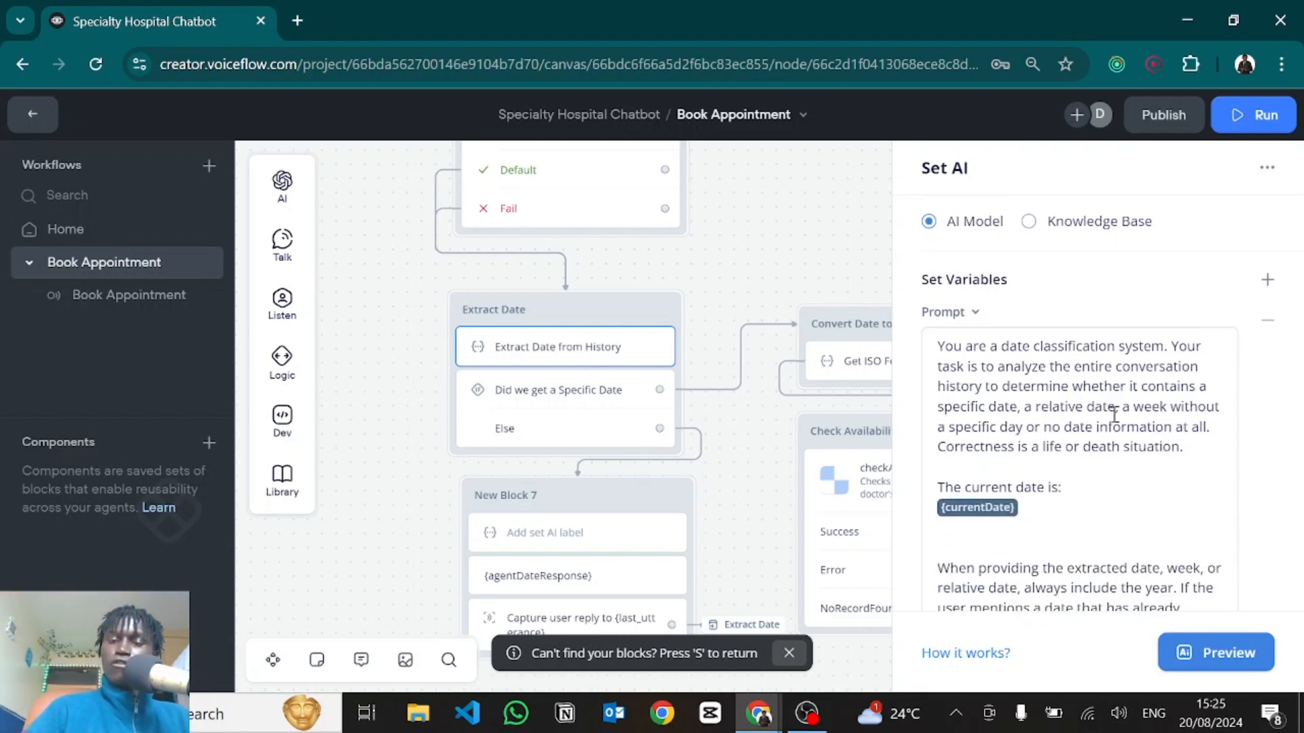
scroll(989, 394, down, 3)
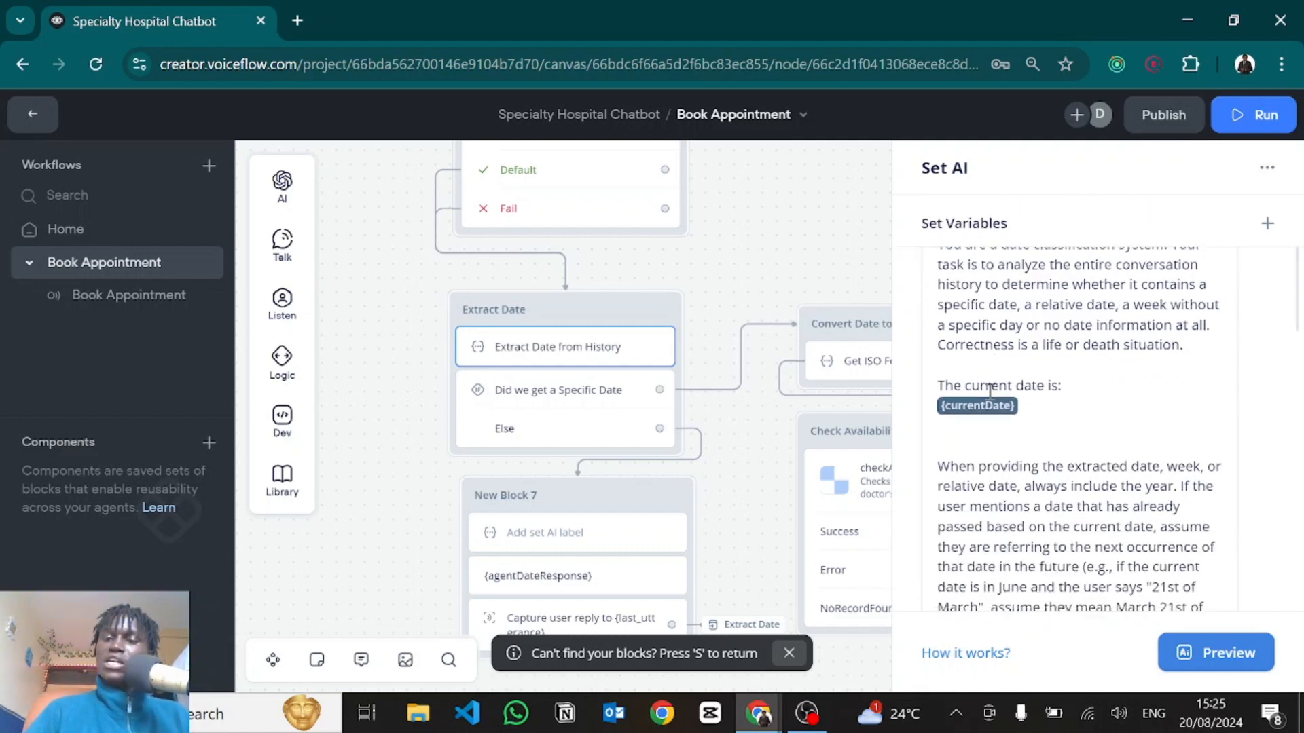
scroll(995, 419, up, 2)
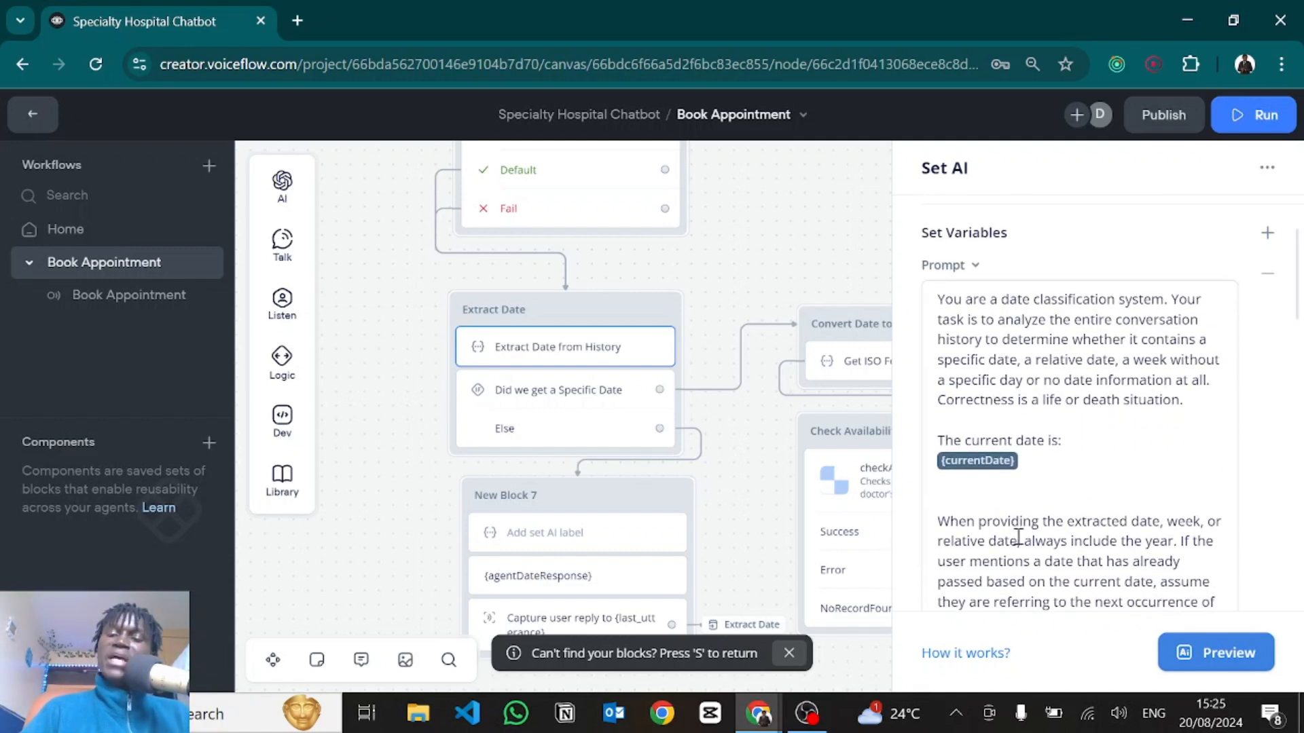
scroll(1018, 539, down, 2)
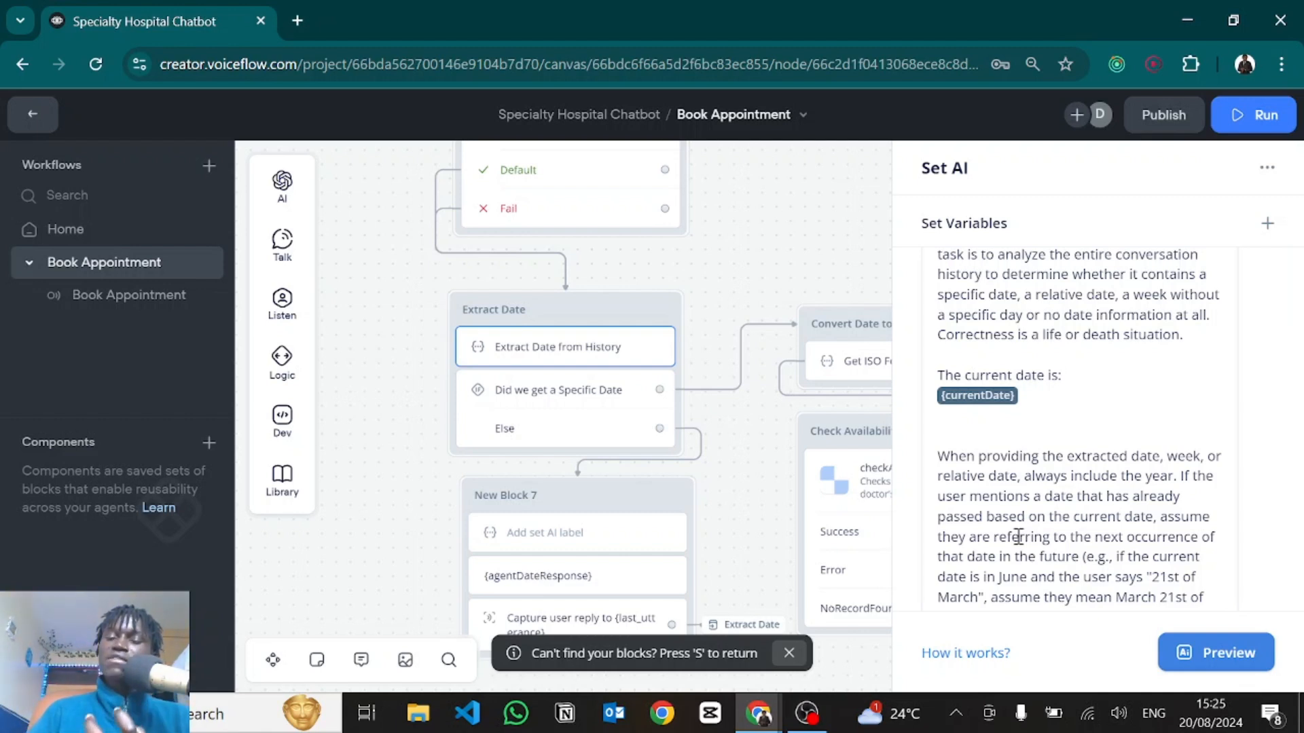
scroll(1019, 537, down, 1)
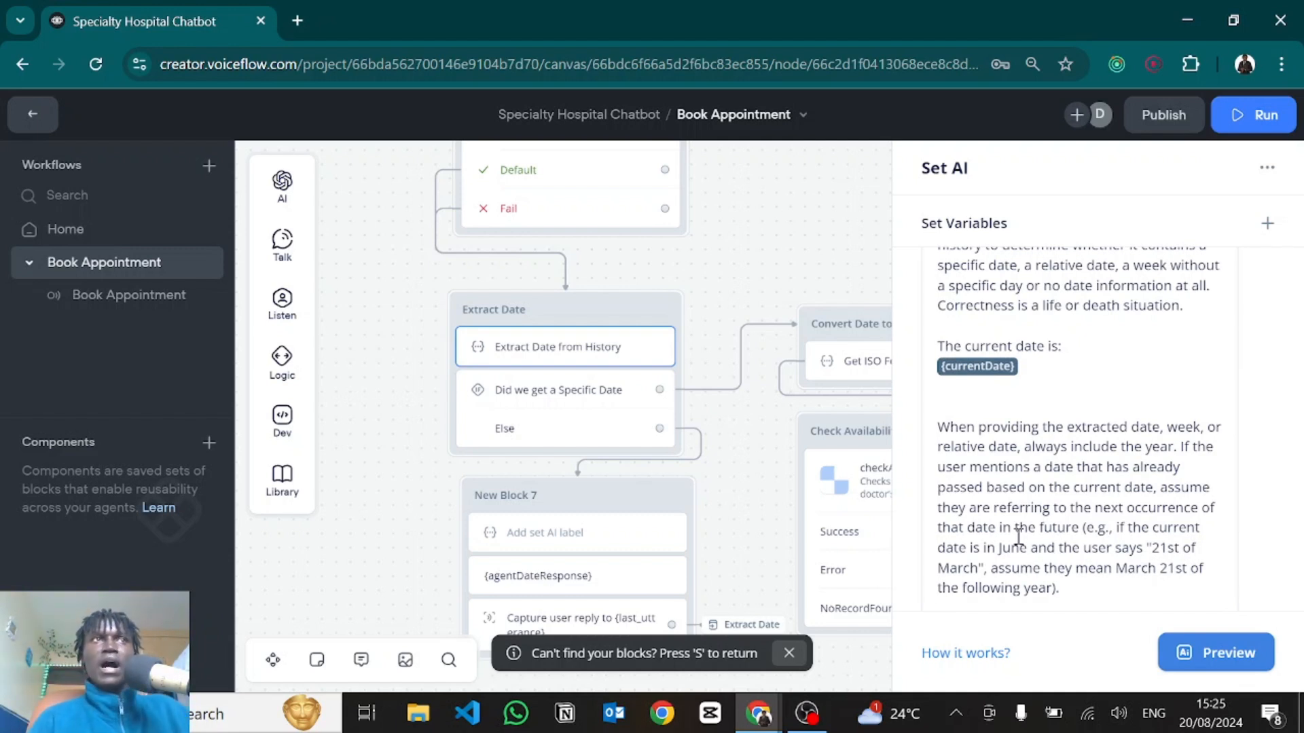
scroll(1018, 538, down, 1)
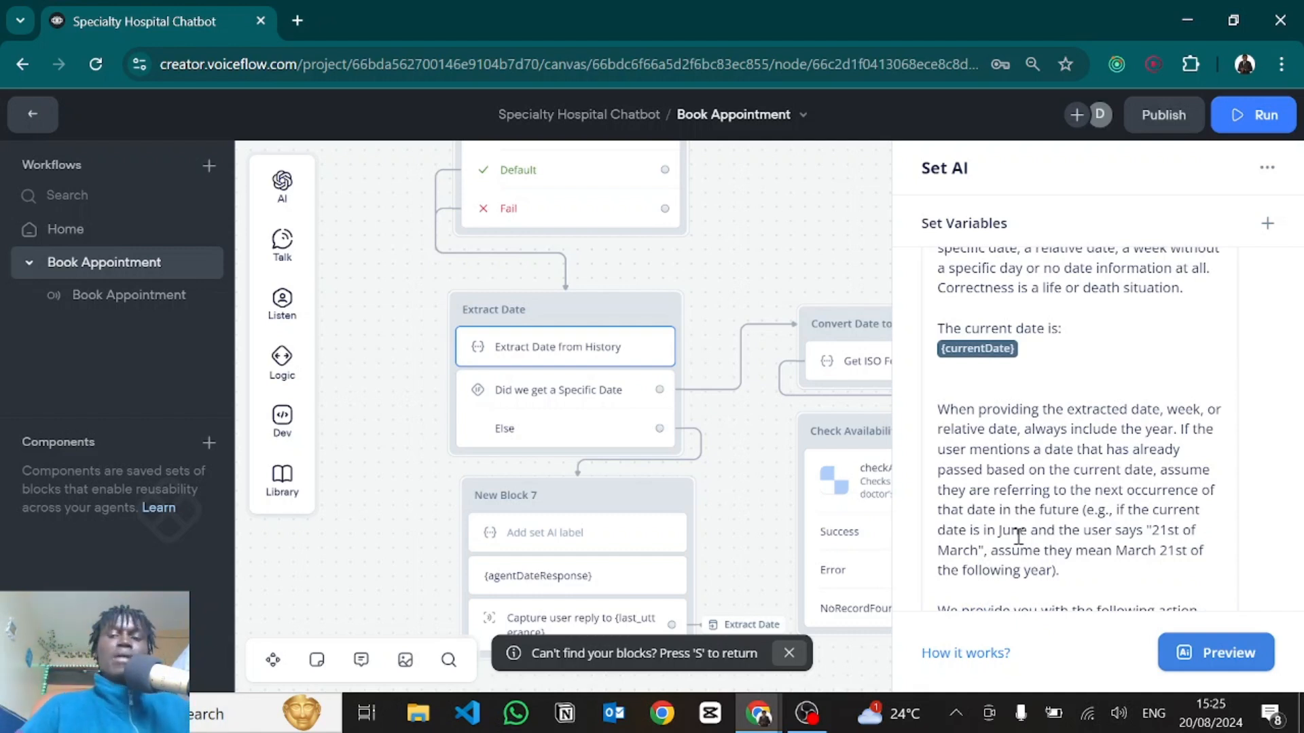
scroll(1019, 537, down, 5)
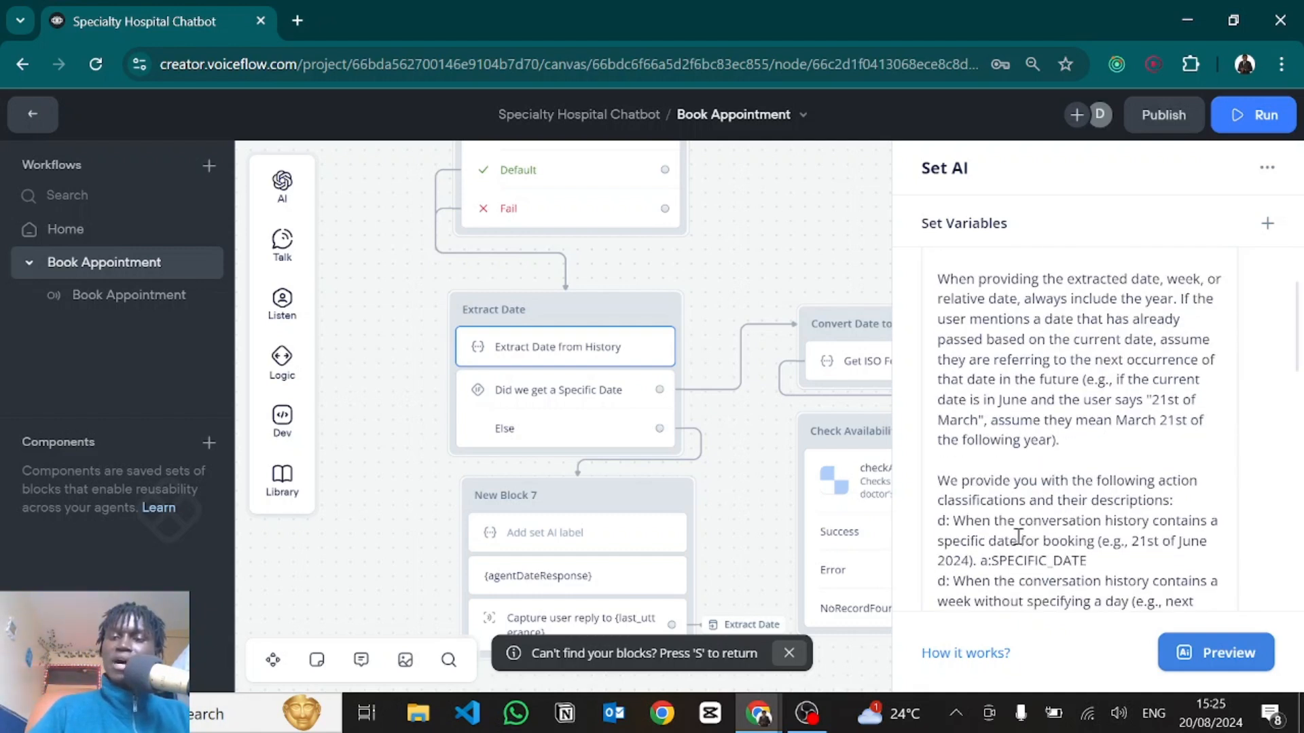
scroll(1019, 537, down, 1)
scroll(1019, 538, up, 2)
scroll(1018, 537, down, 1)
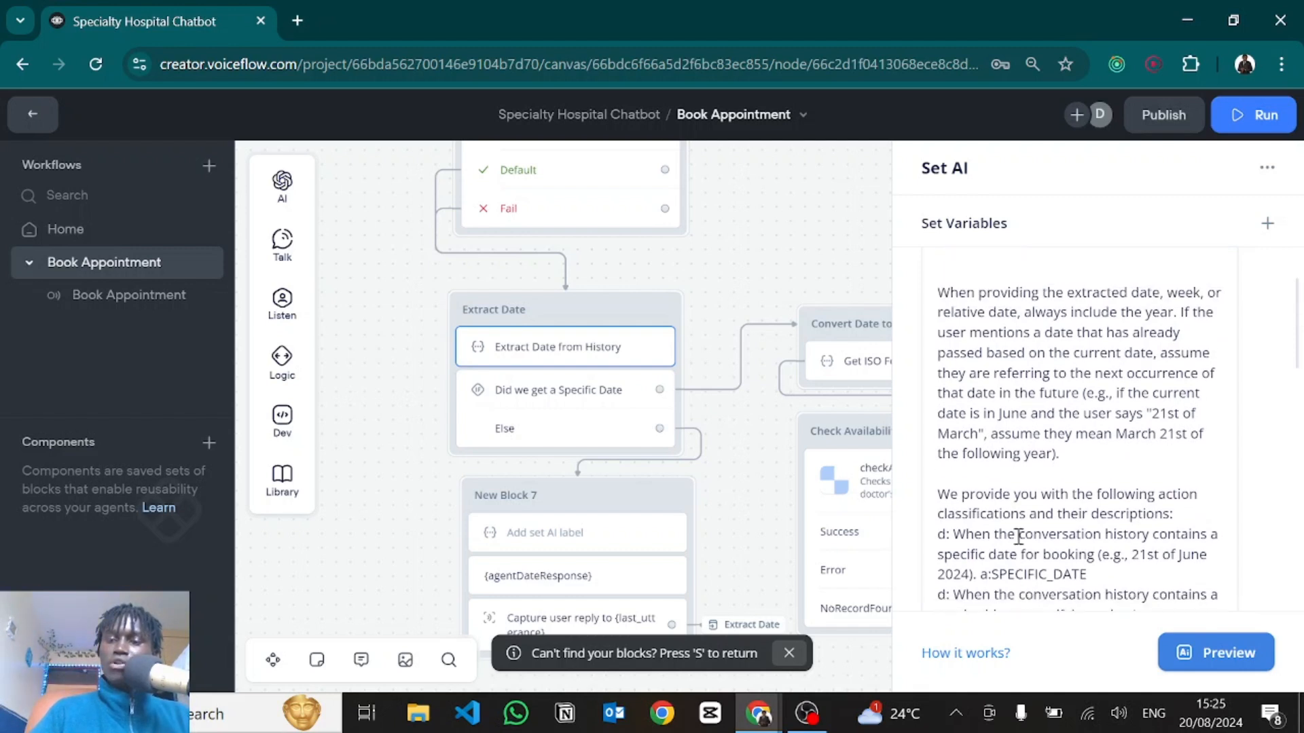
scroll(1019, 537, down, 8)
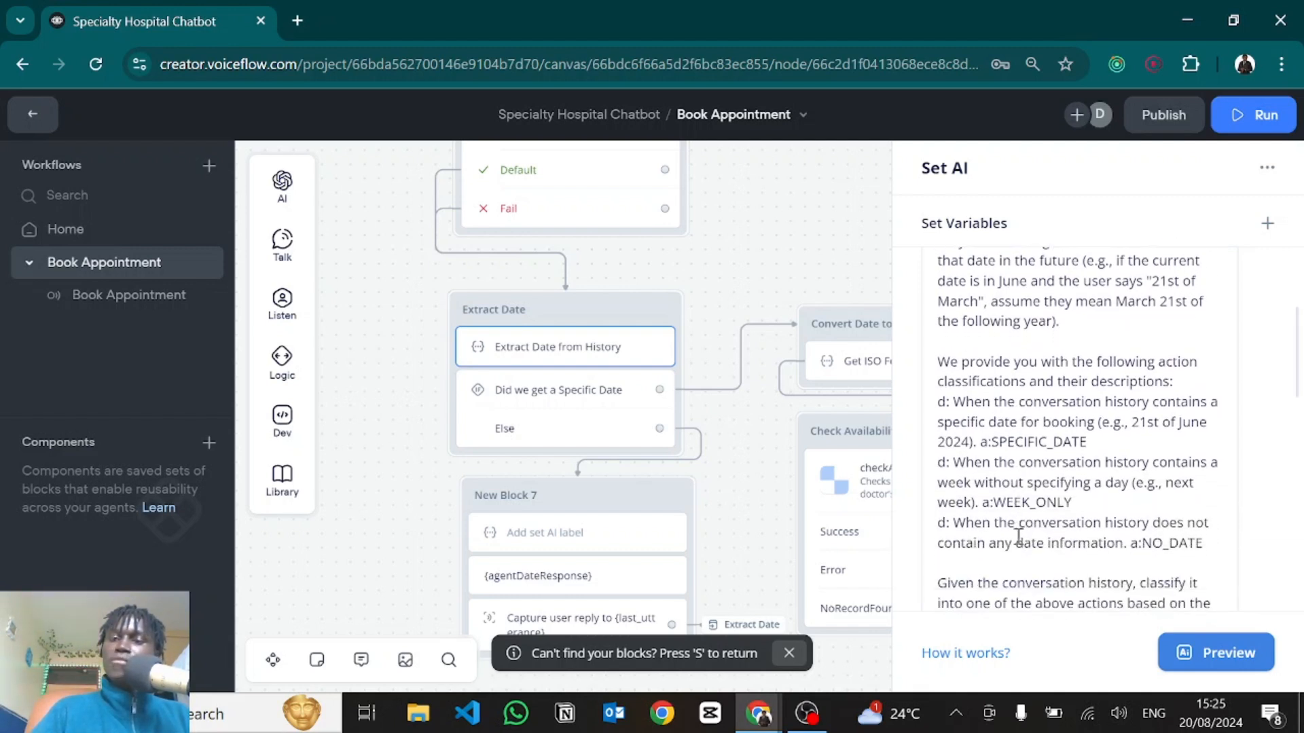
scroll(1019, 537, down, 13)
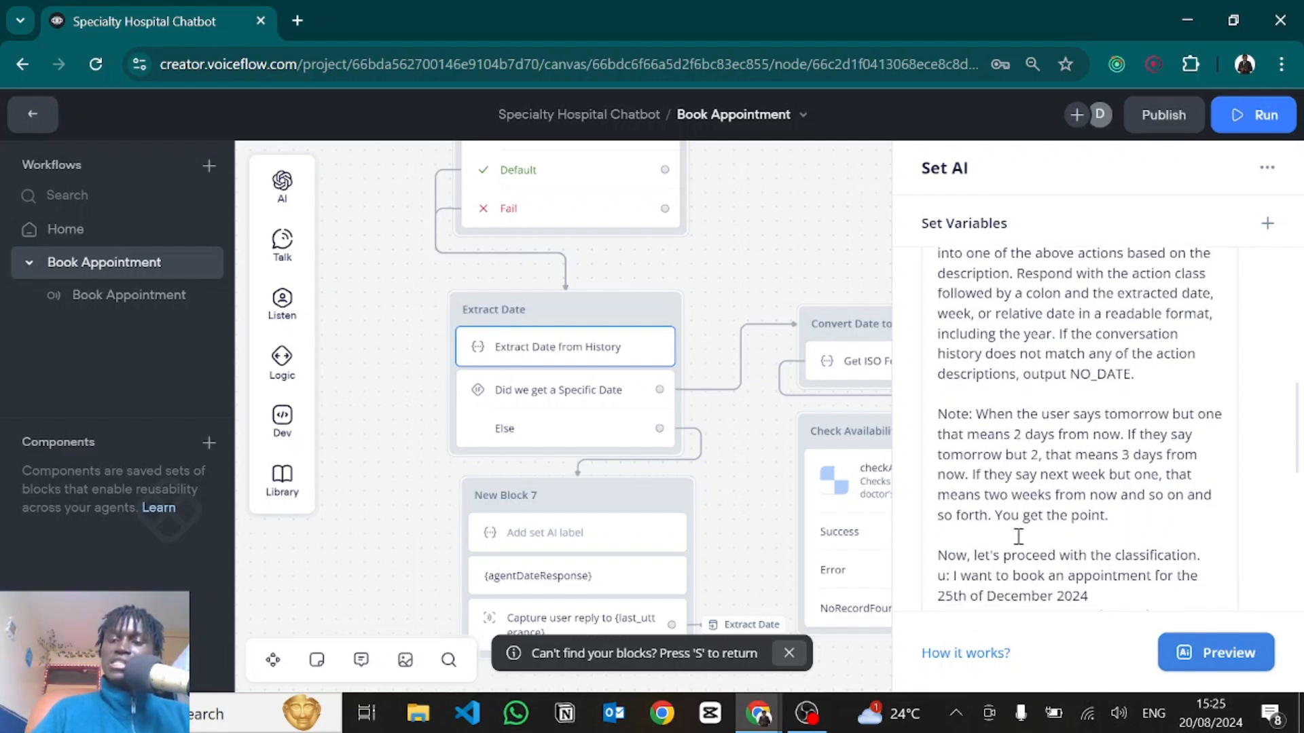
scroll(1018, 537, down, 8)
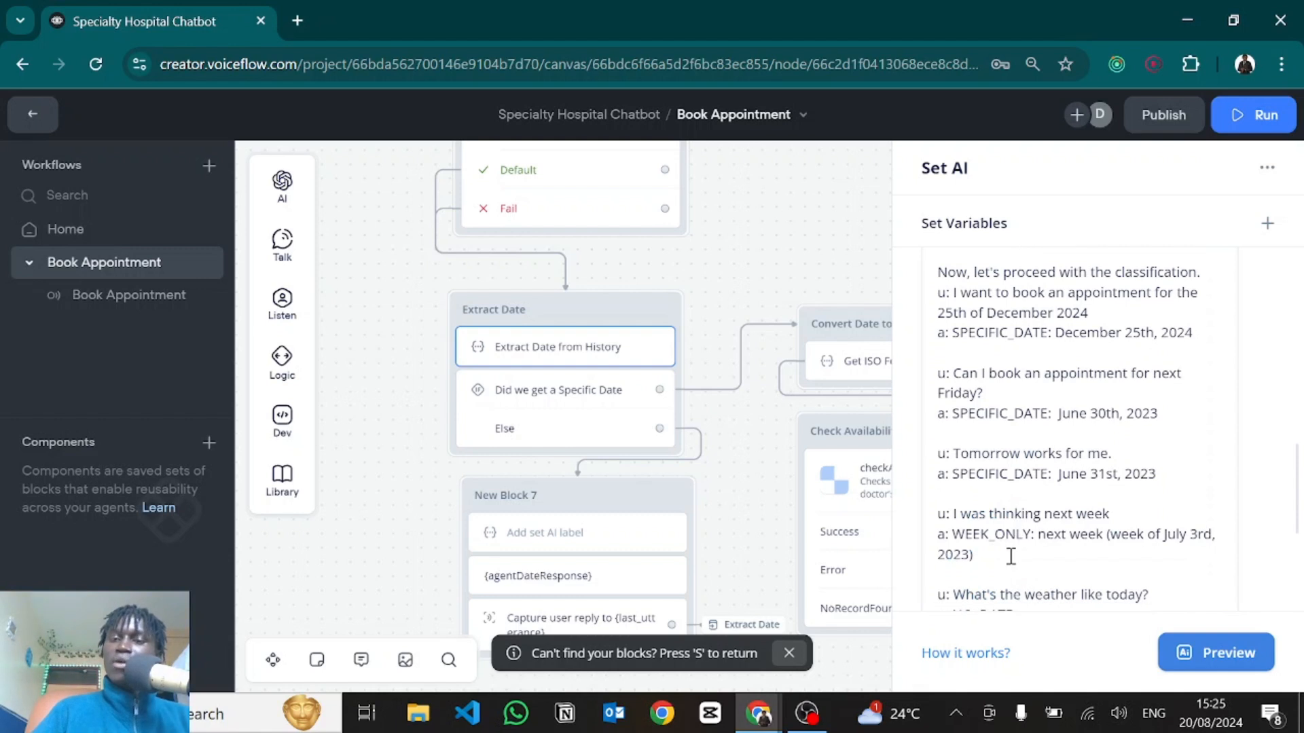
scroll(1021, 514, down, 2)
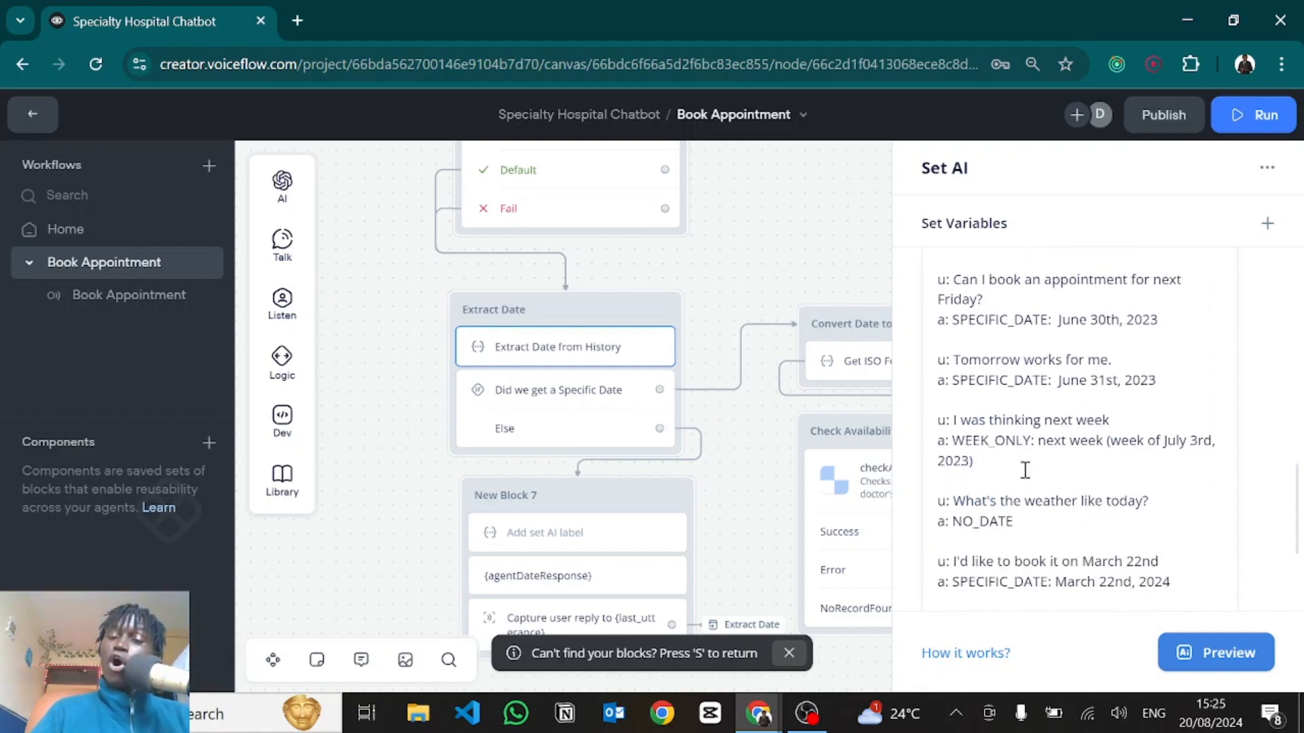
scroll(984, 343, up, 2)
drag(954, 333, 988, 351)
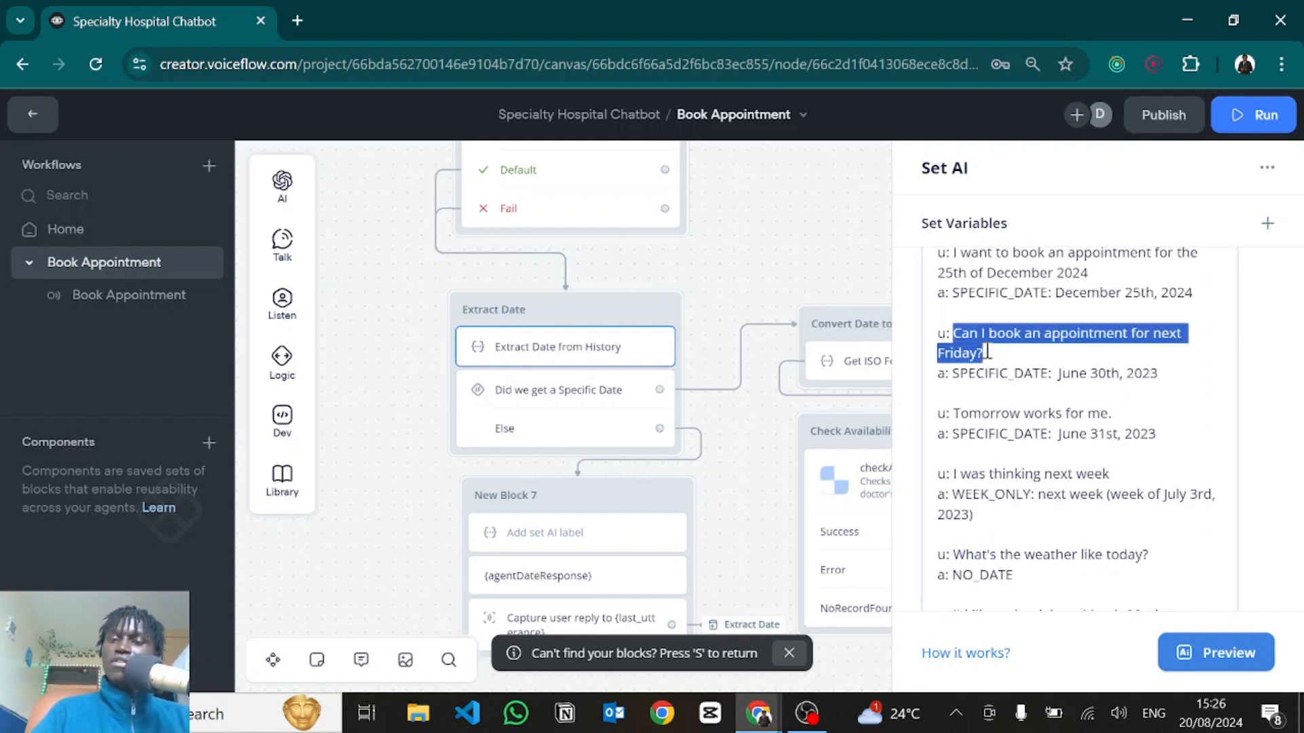
click(1015, 340)
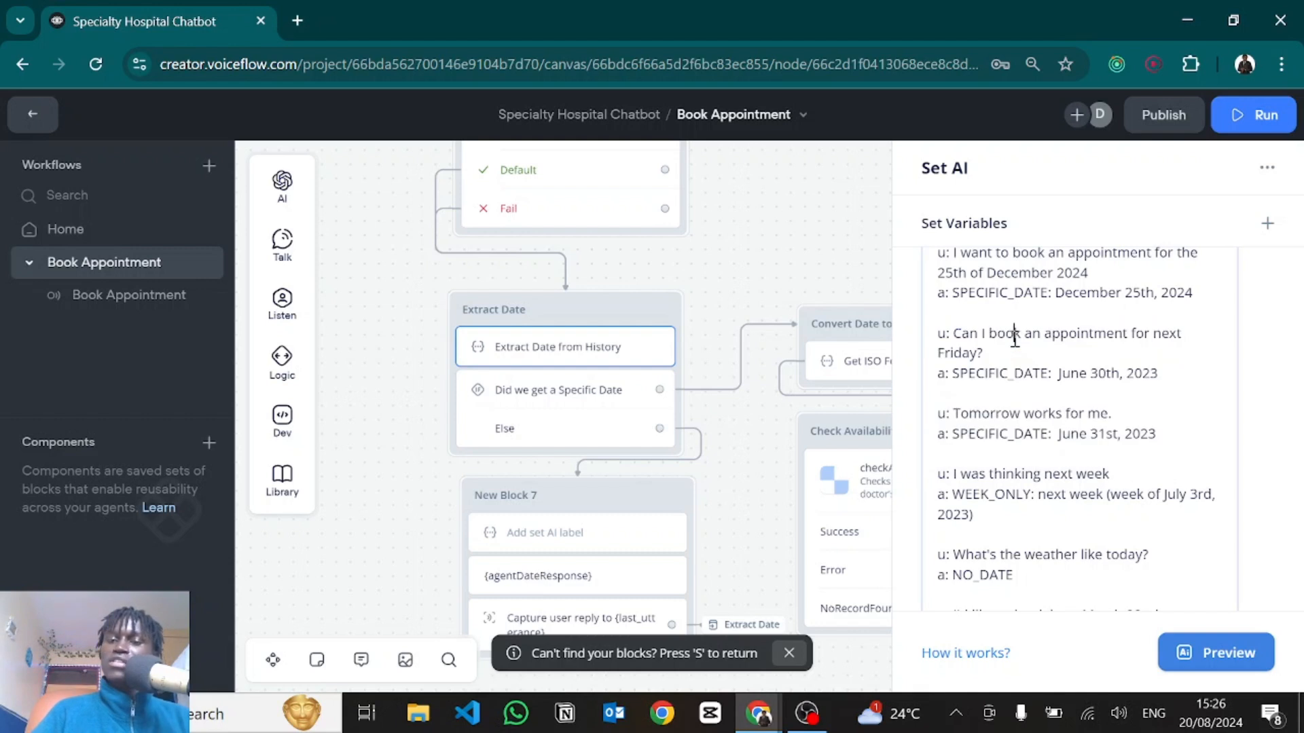
drag(958, 371, 1158, 372)
click(1158, 373)
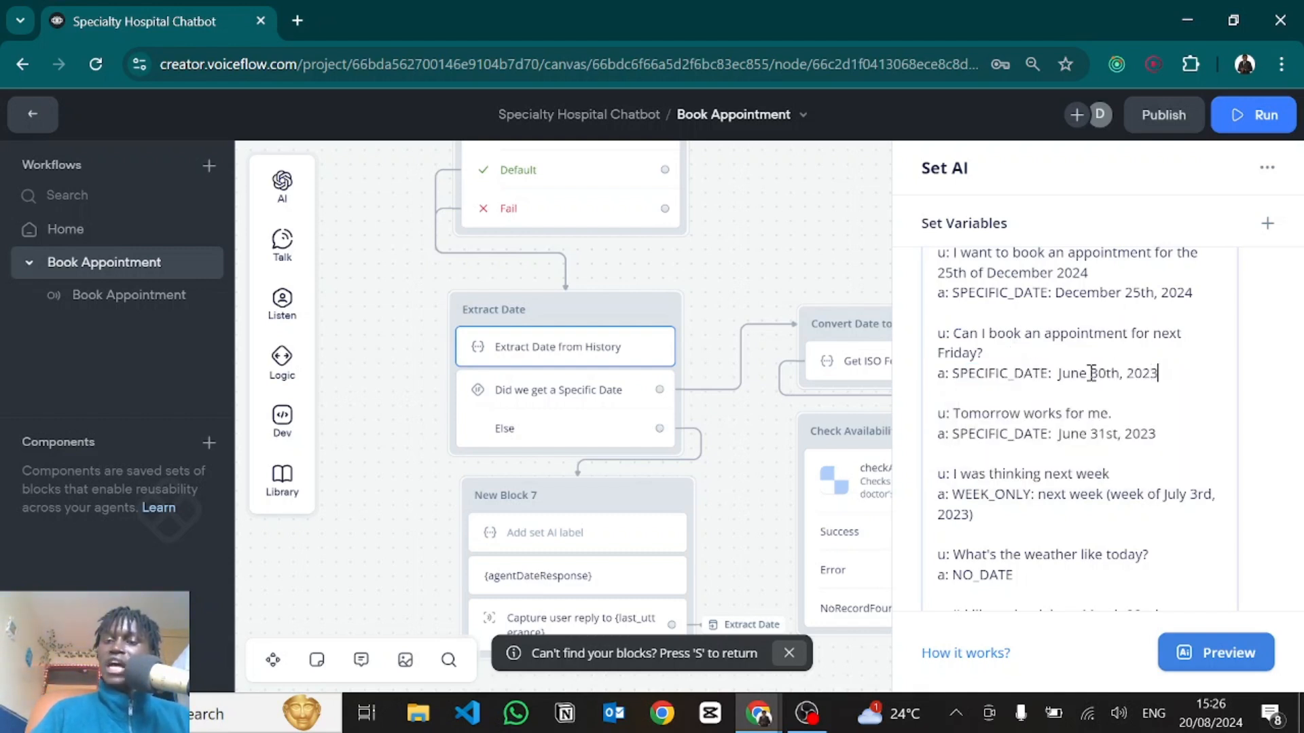
scroll(1140, 371, up, 1)
scroll(976, 348, down, 3)
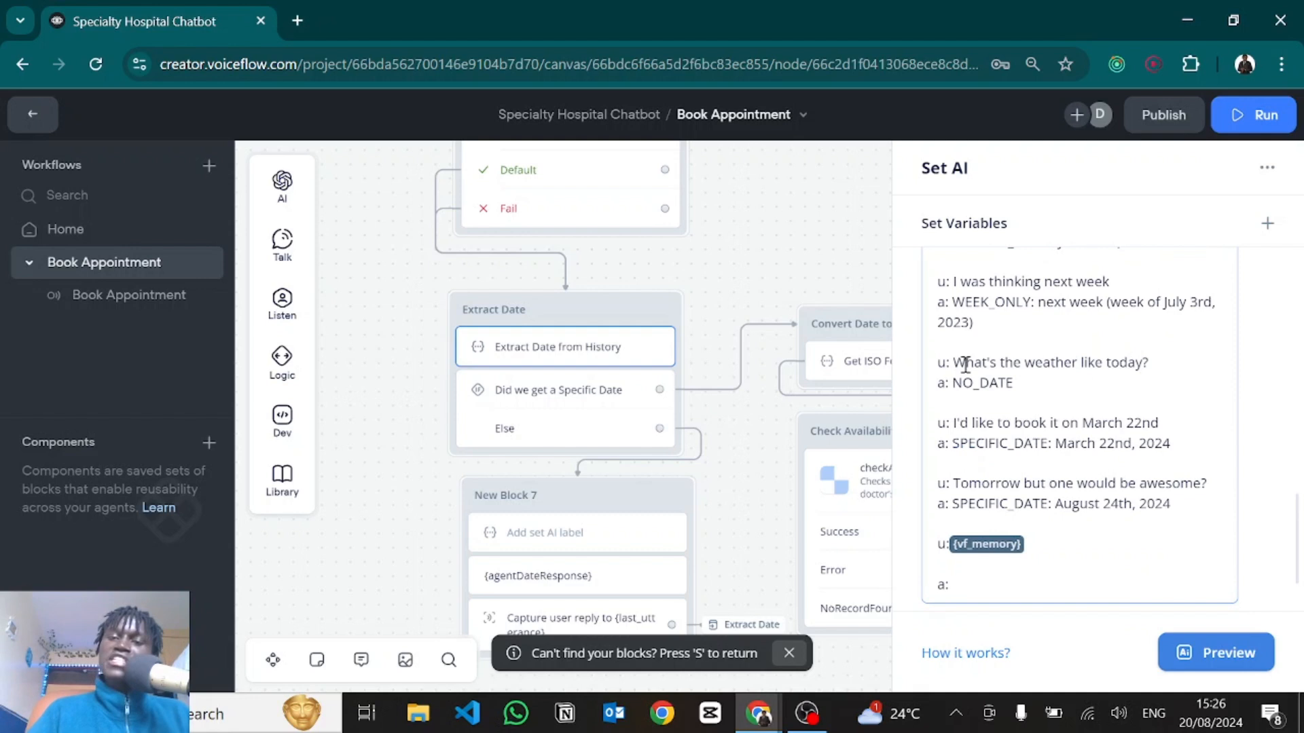
drag(965, 363, 1160, 362)
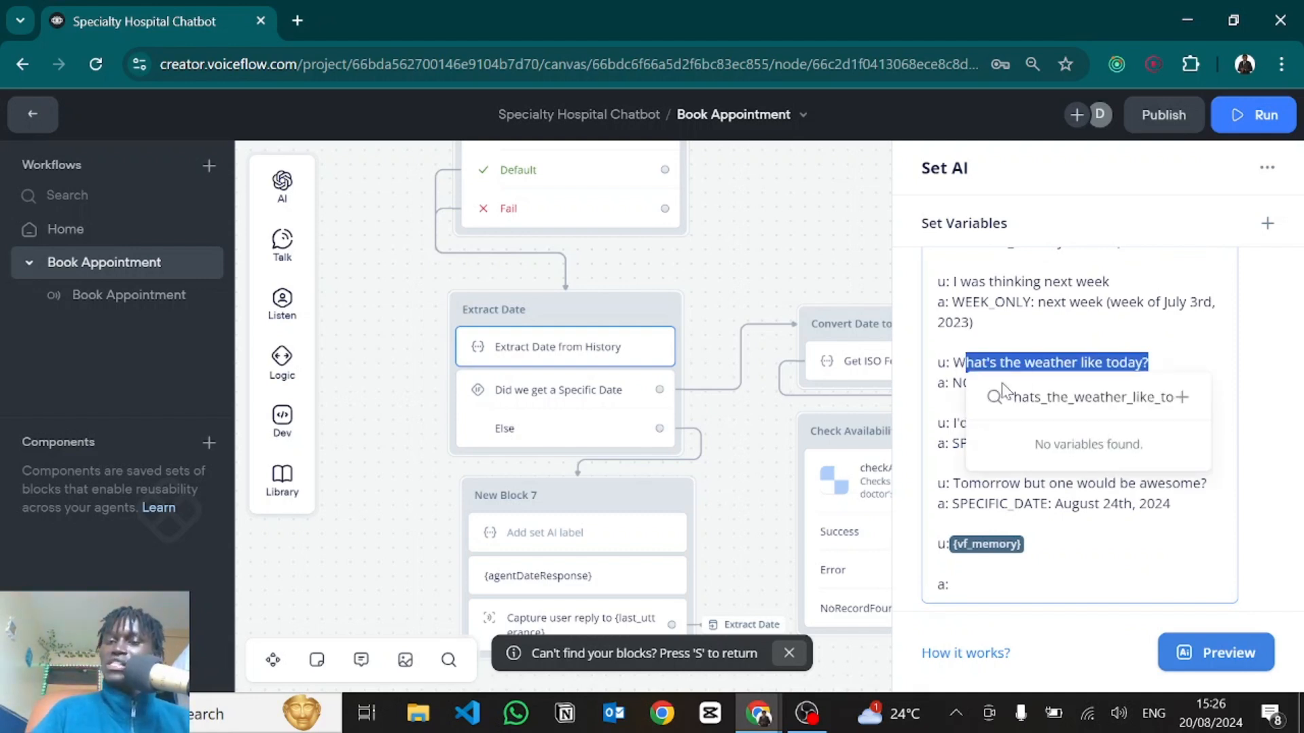
click(954, 384)
drag(957, 383, 1017, 384)
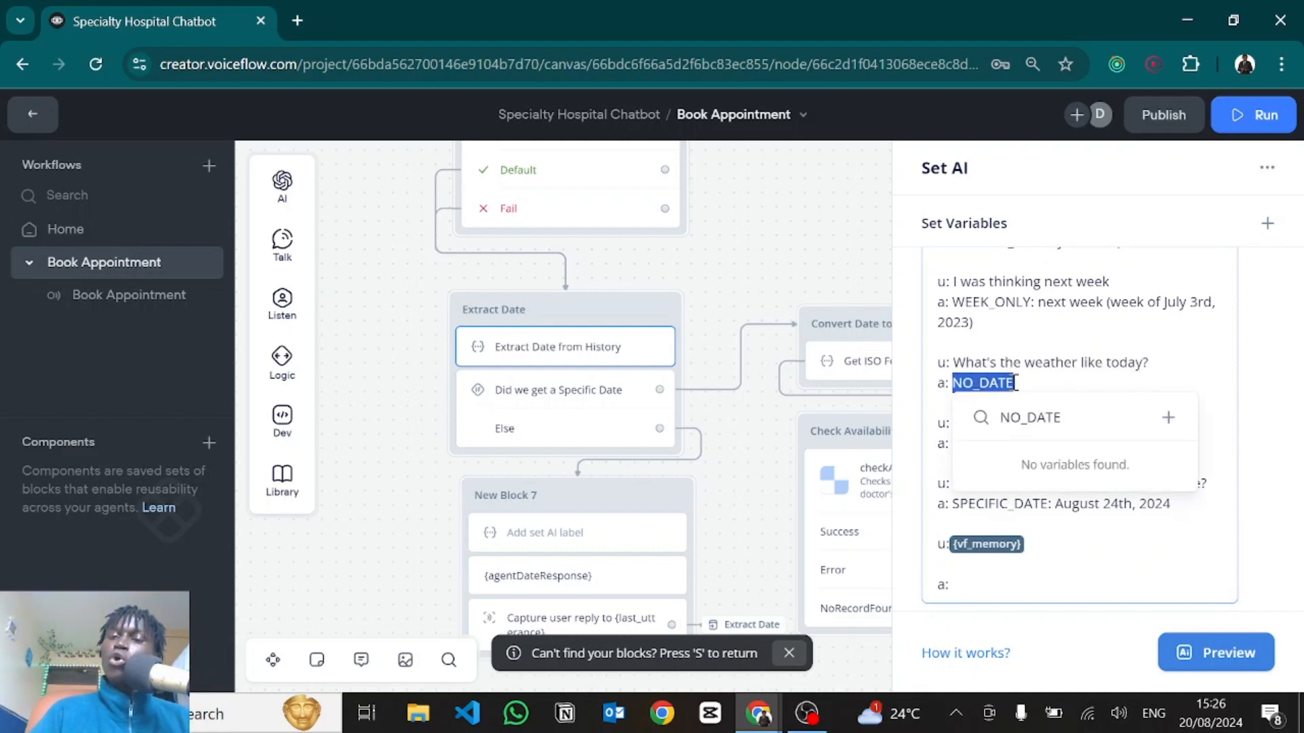
click(1017, 384)
scroll(1008, 377, up, 1)
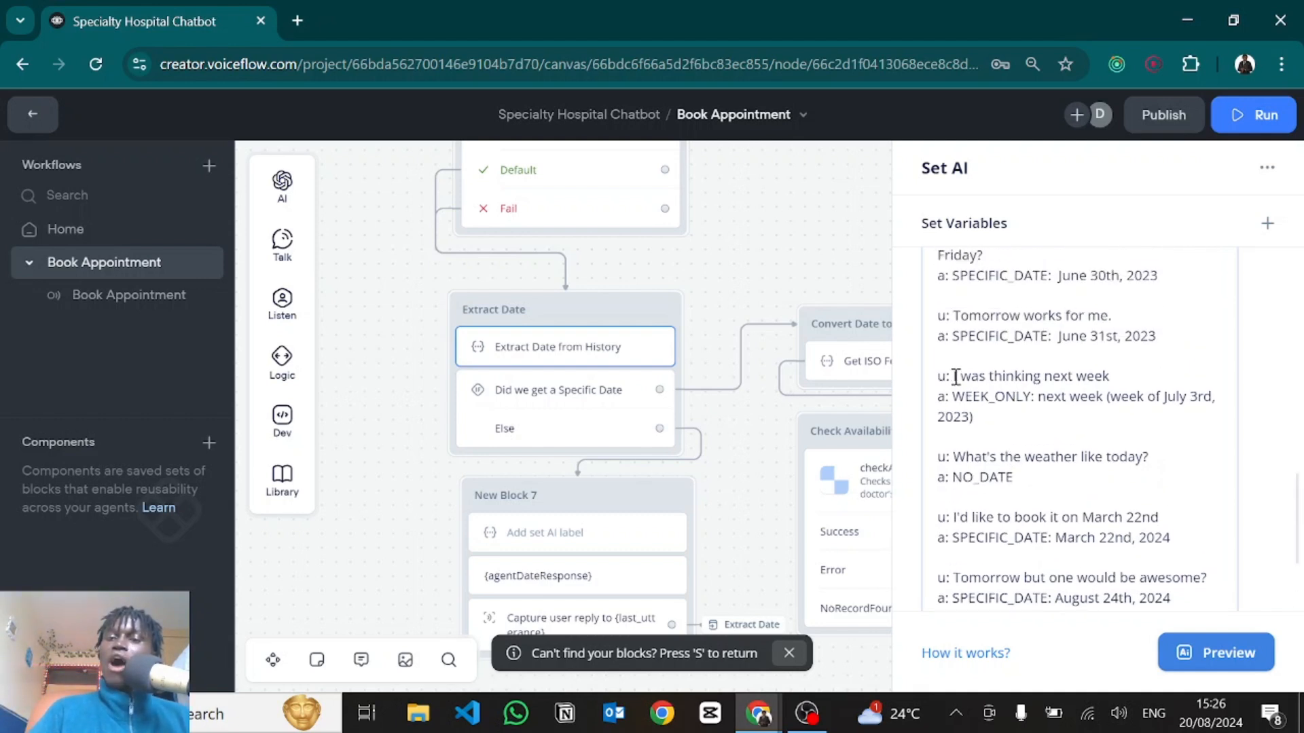
drag(954, 377, 1111, 371)
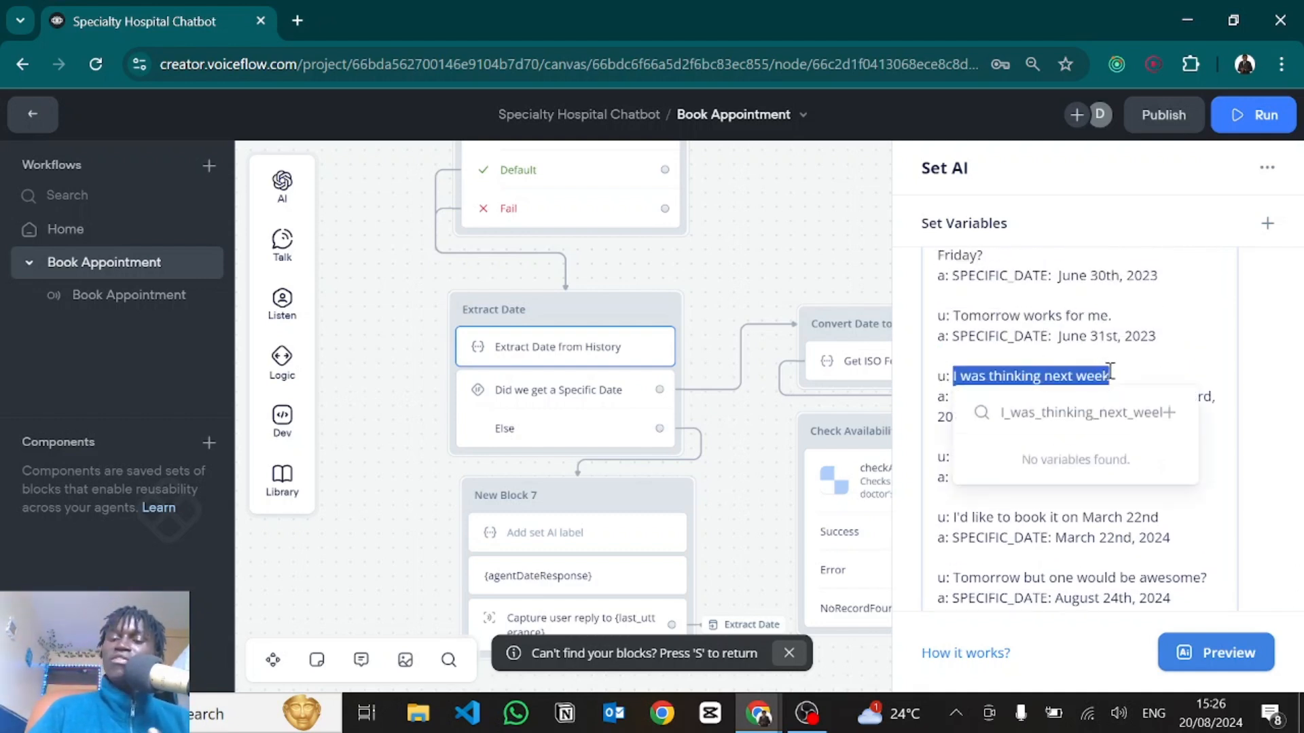
click(1039, 337)
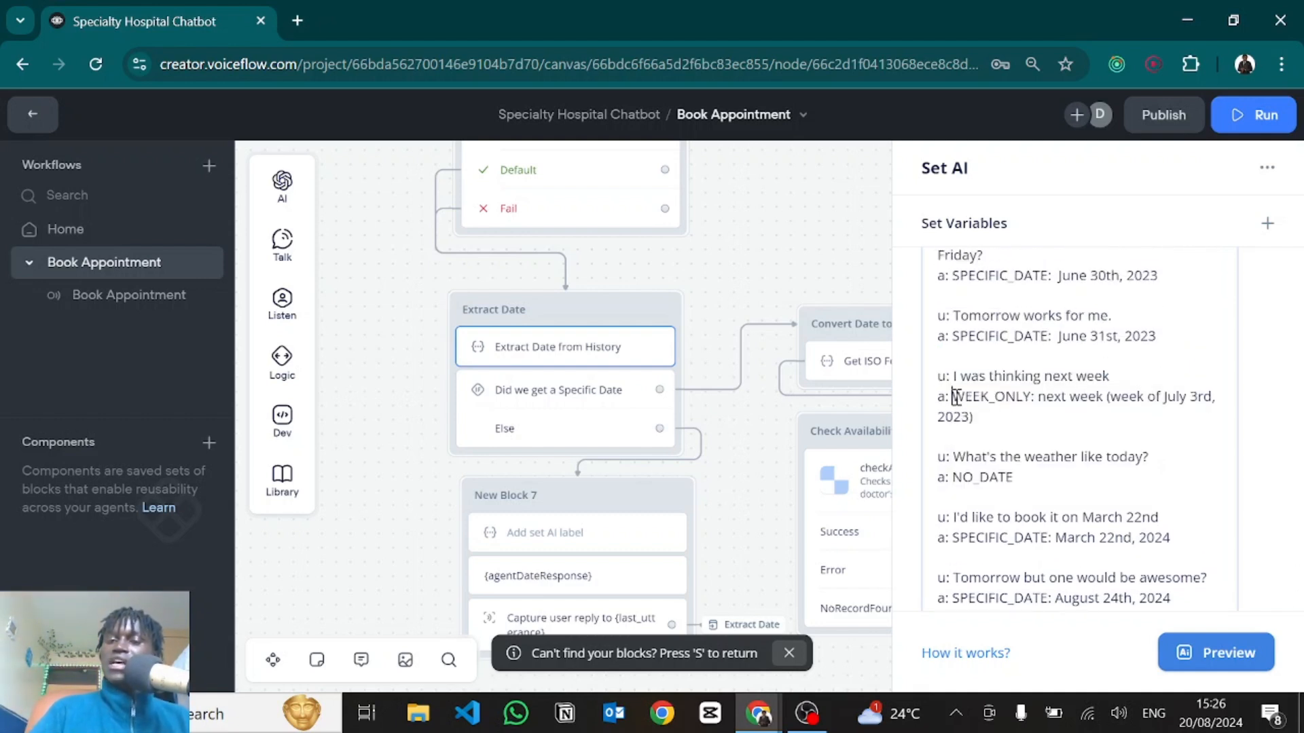
drag(954, 396, 1195, 411)
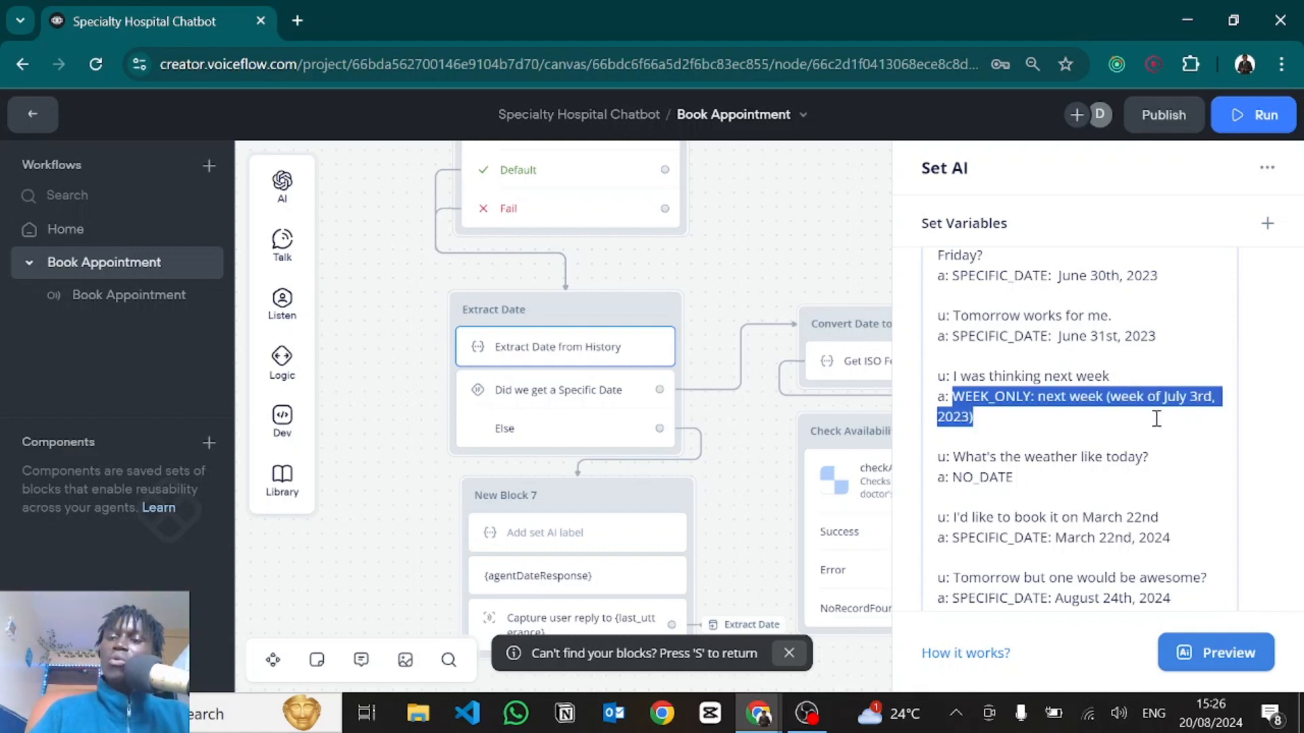
drag(995, 424, 995, 424)
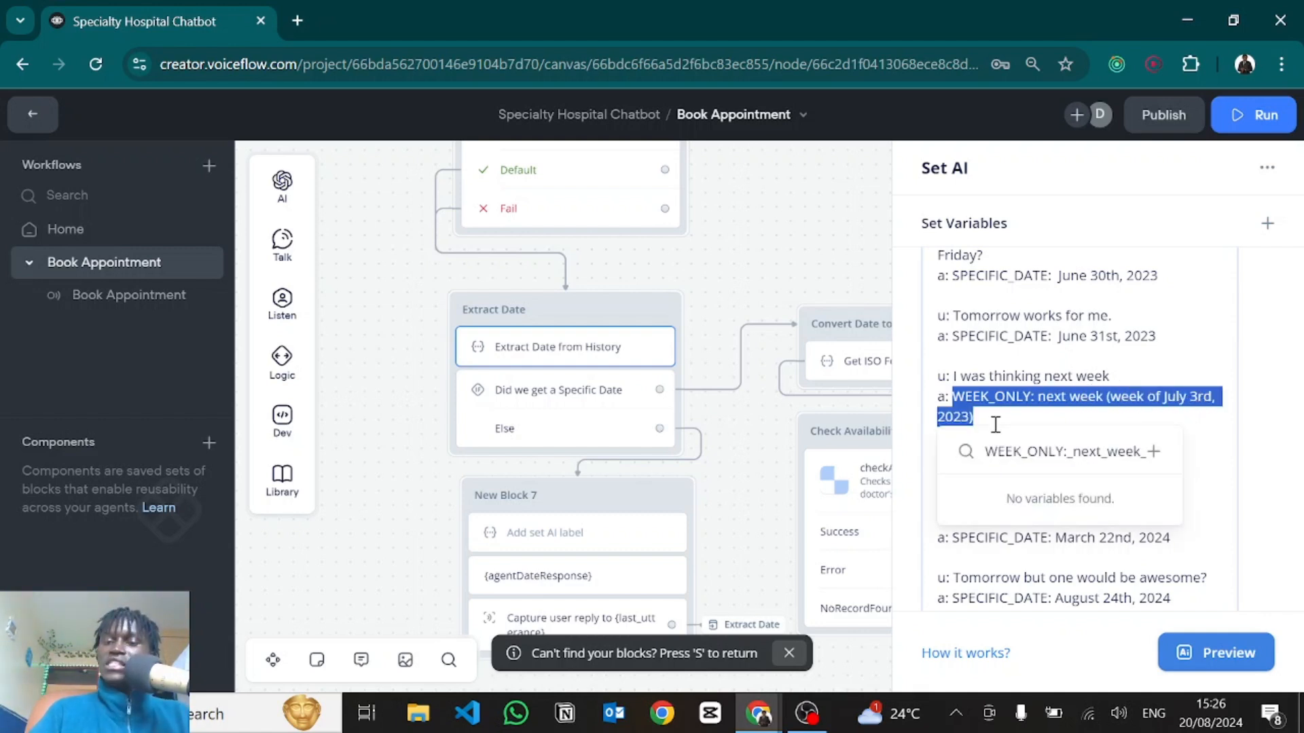
click(996, 424)
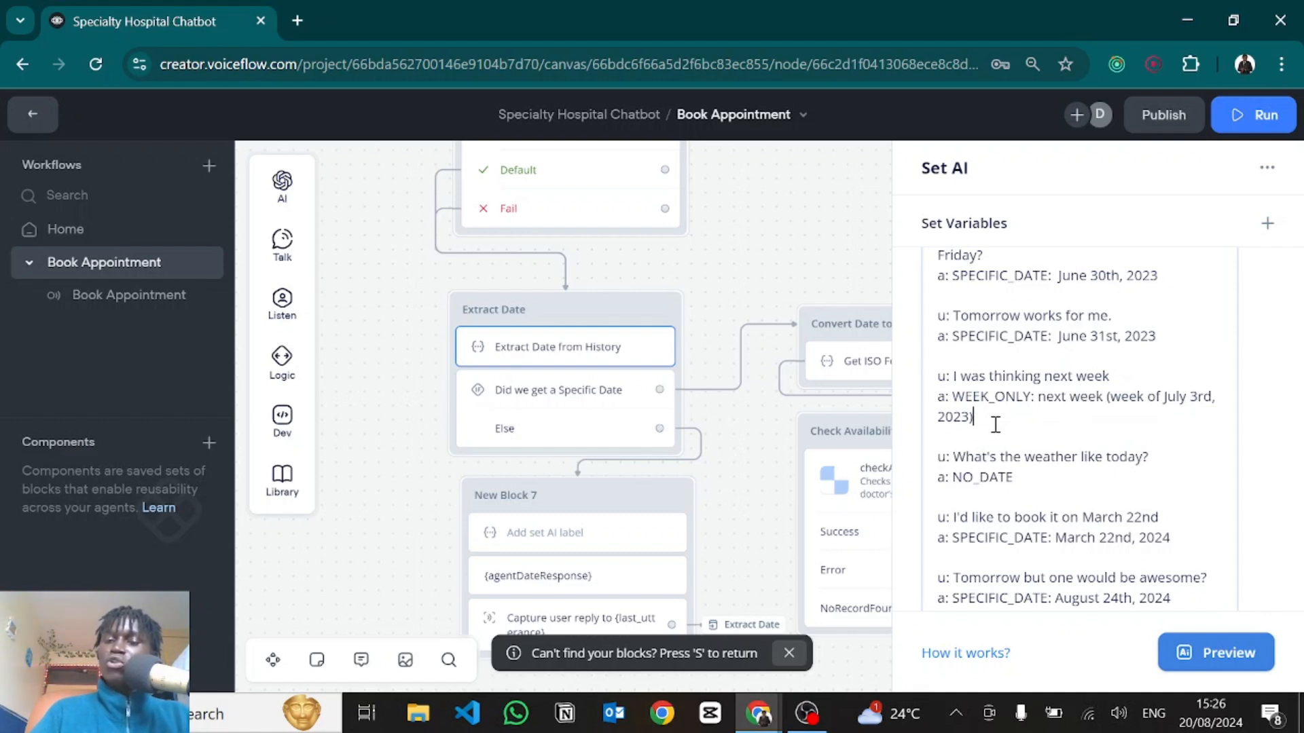
scroll(996, 425, up, 10)
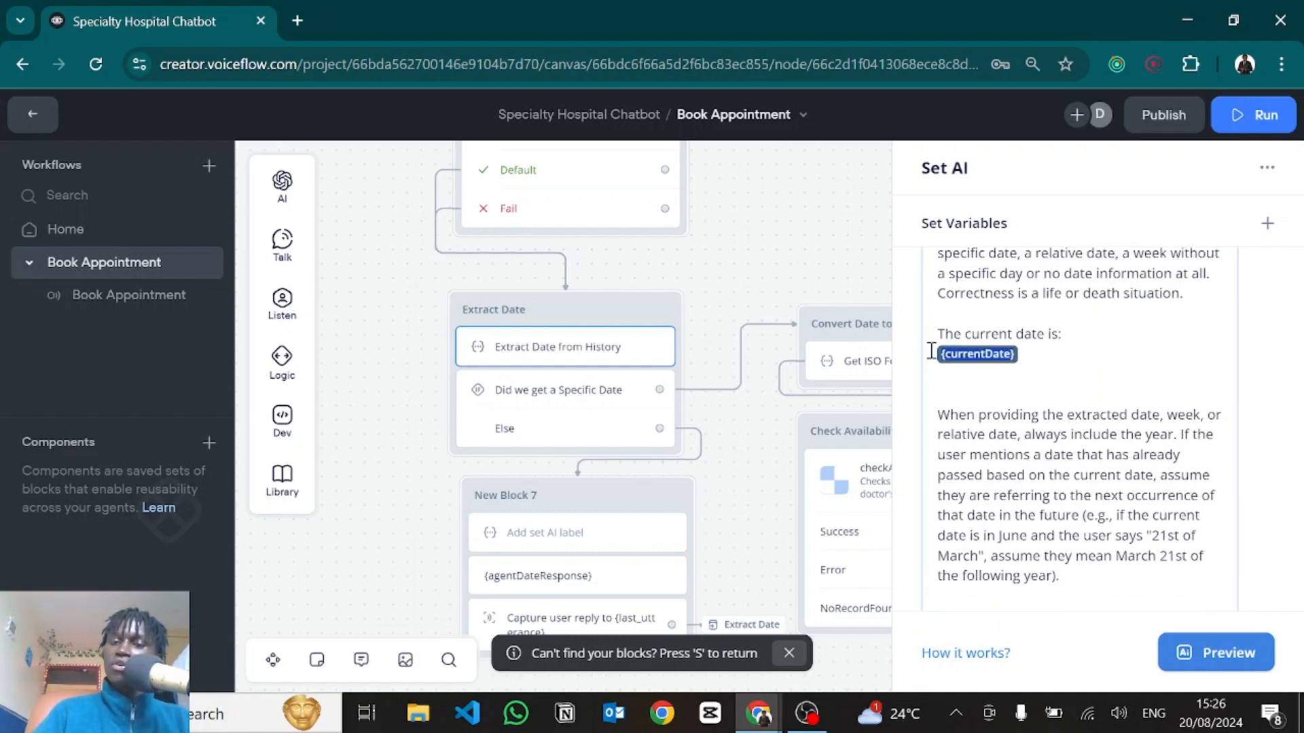
scroll(1039, 498, down, 10)
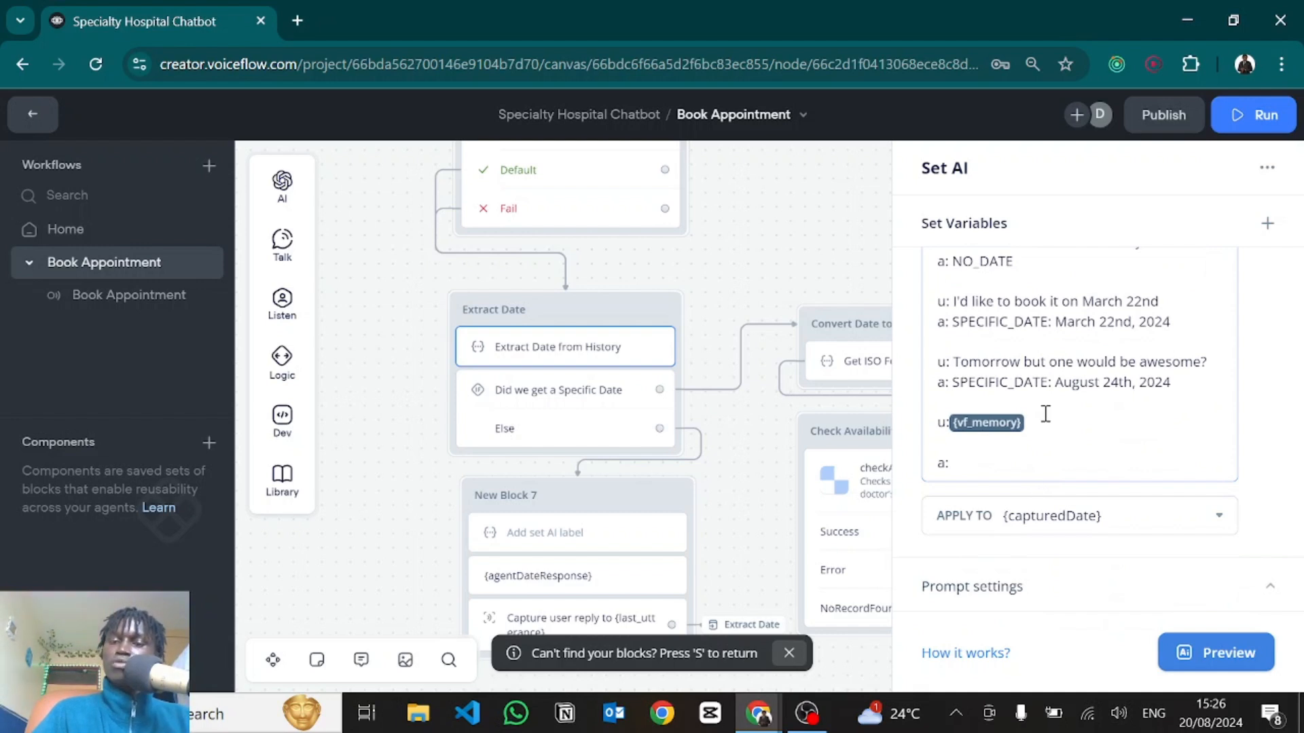
click(951, 422)
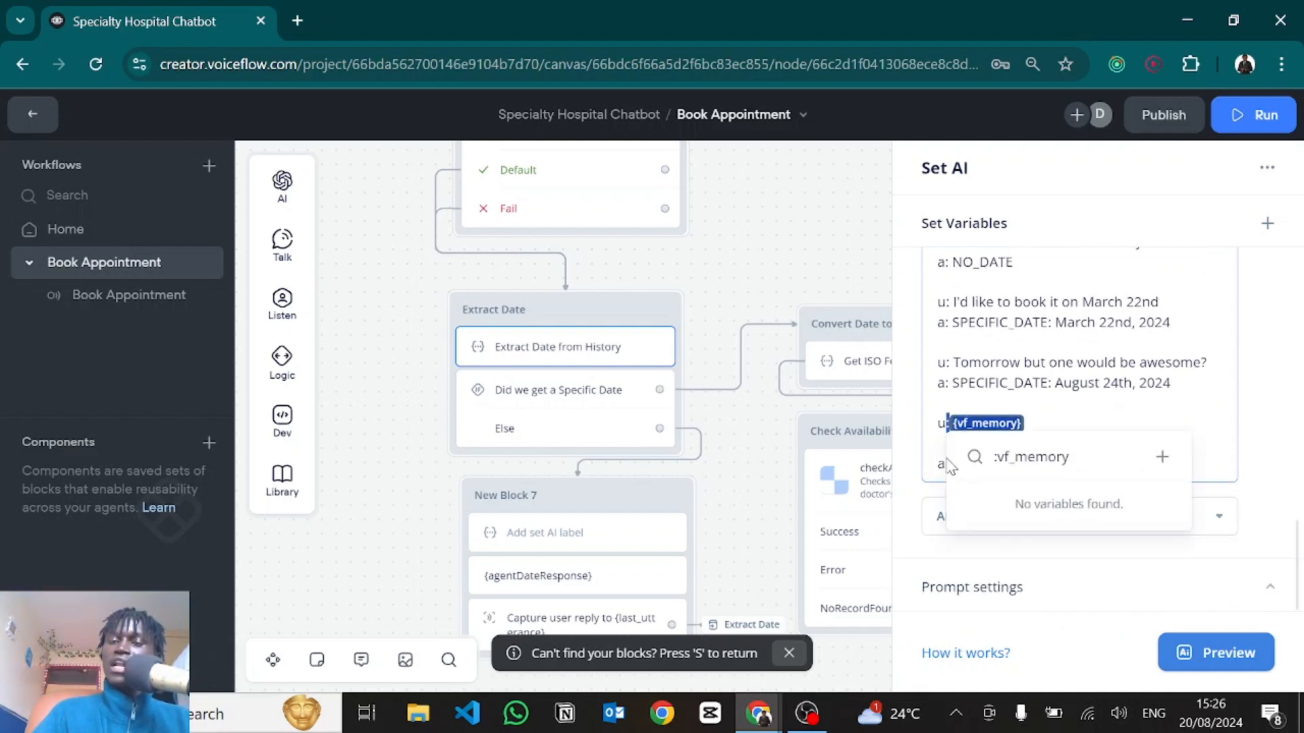
click(937, 463)
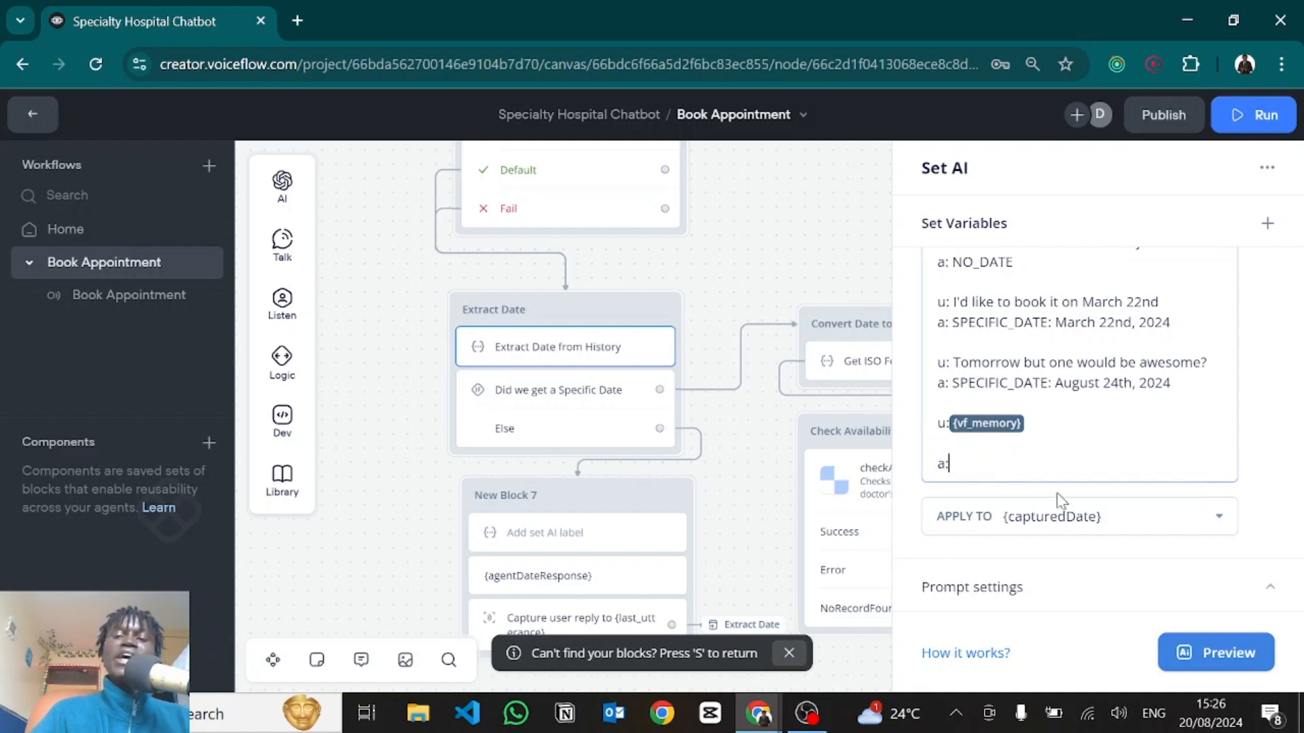
click(1039, 517)
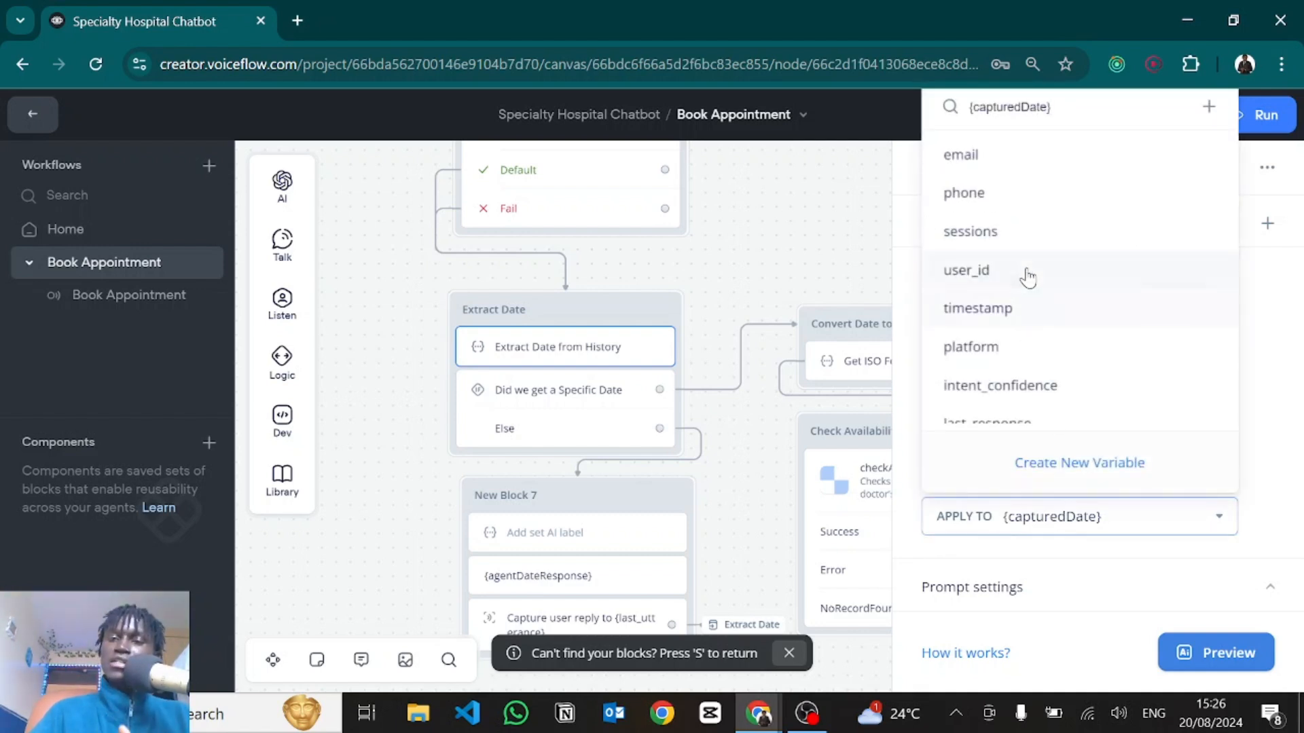
click(1105, 562)
scroll(1033, 547, down, 1)
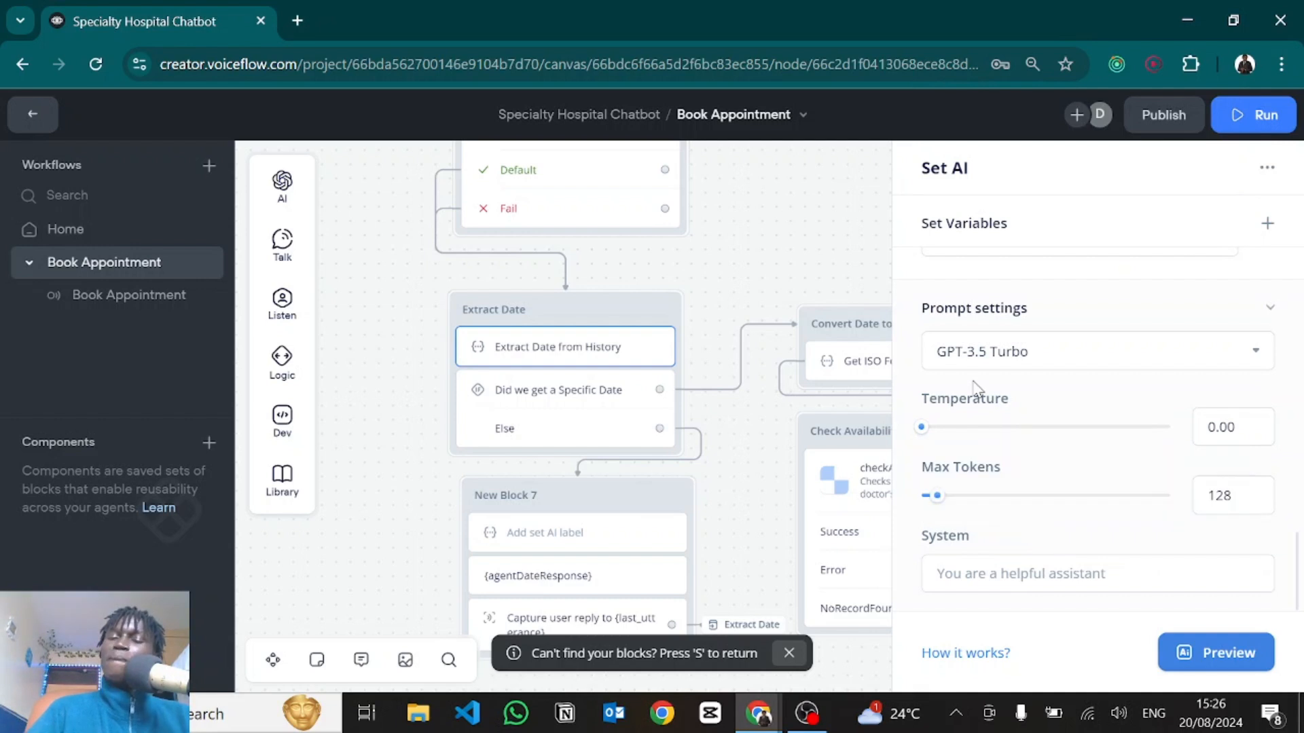
scroll(974, 382, up, 7)
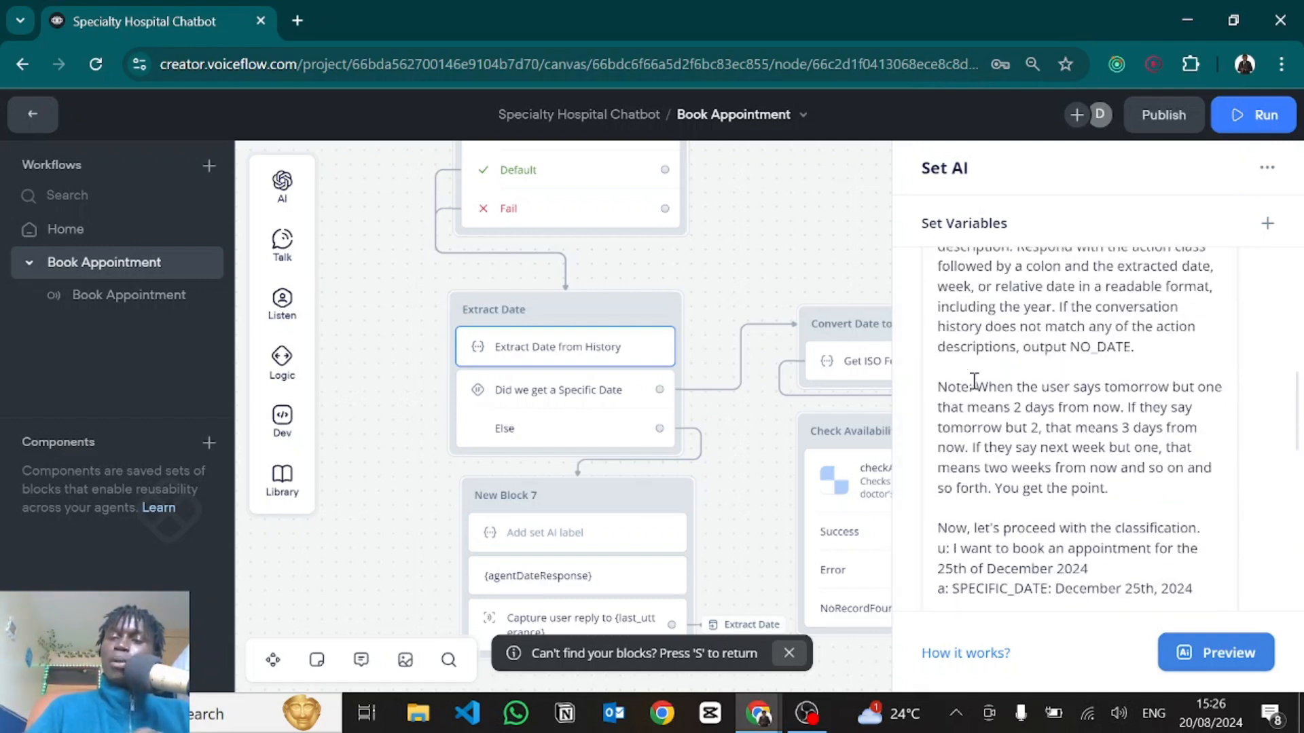
scroll(974, 382, up, 10)
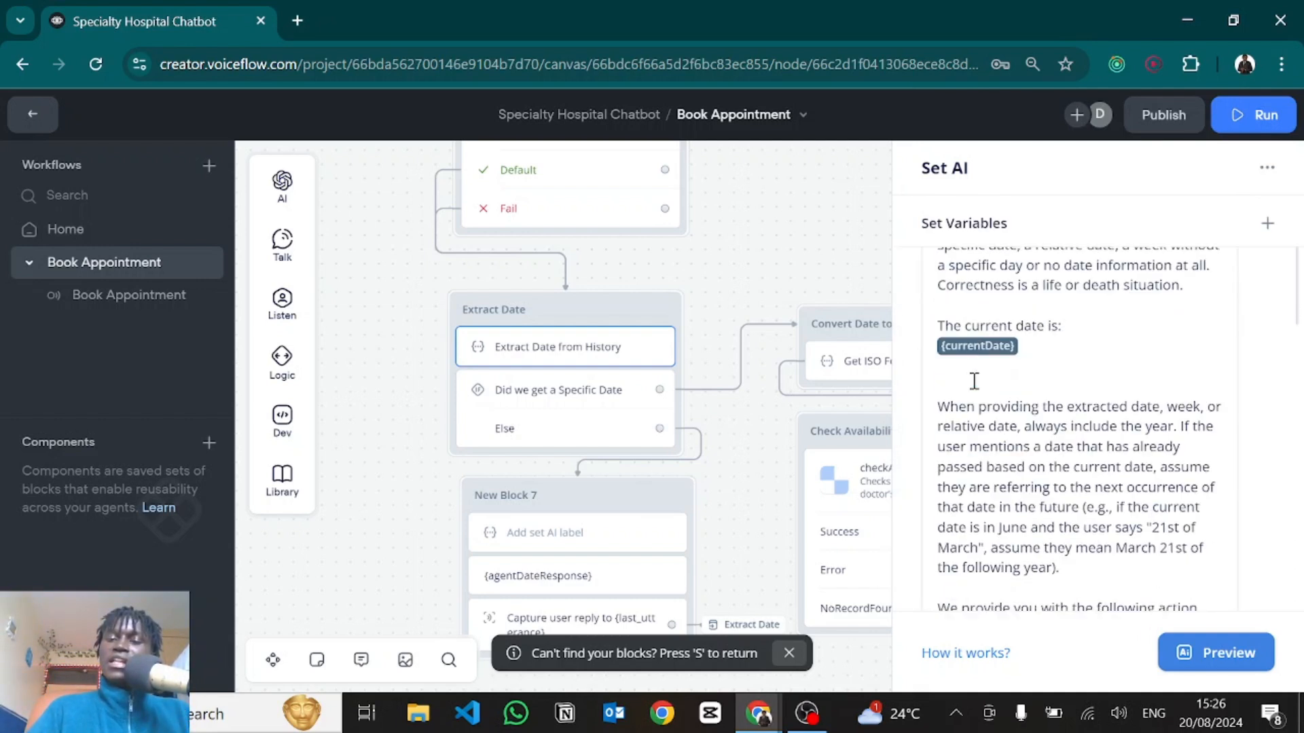
scroll(974, 382, up, 2)
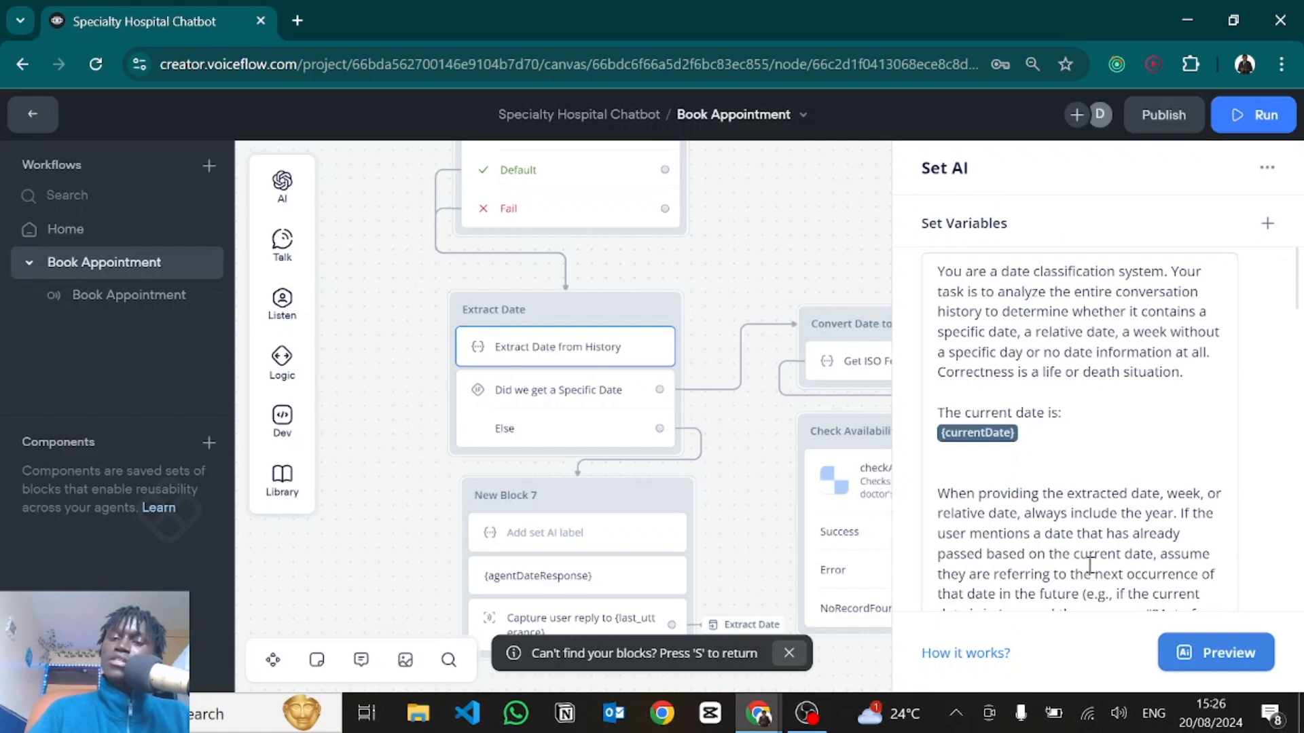
scroll(1090, 563, down, 15)
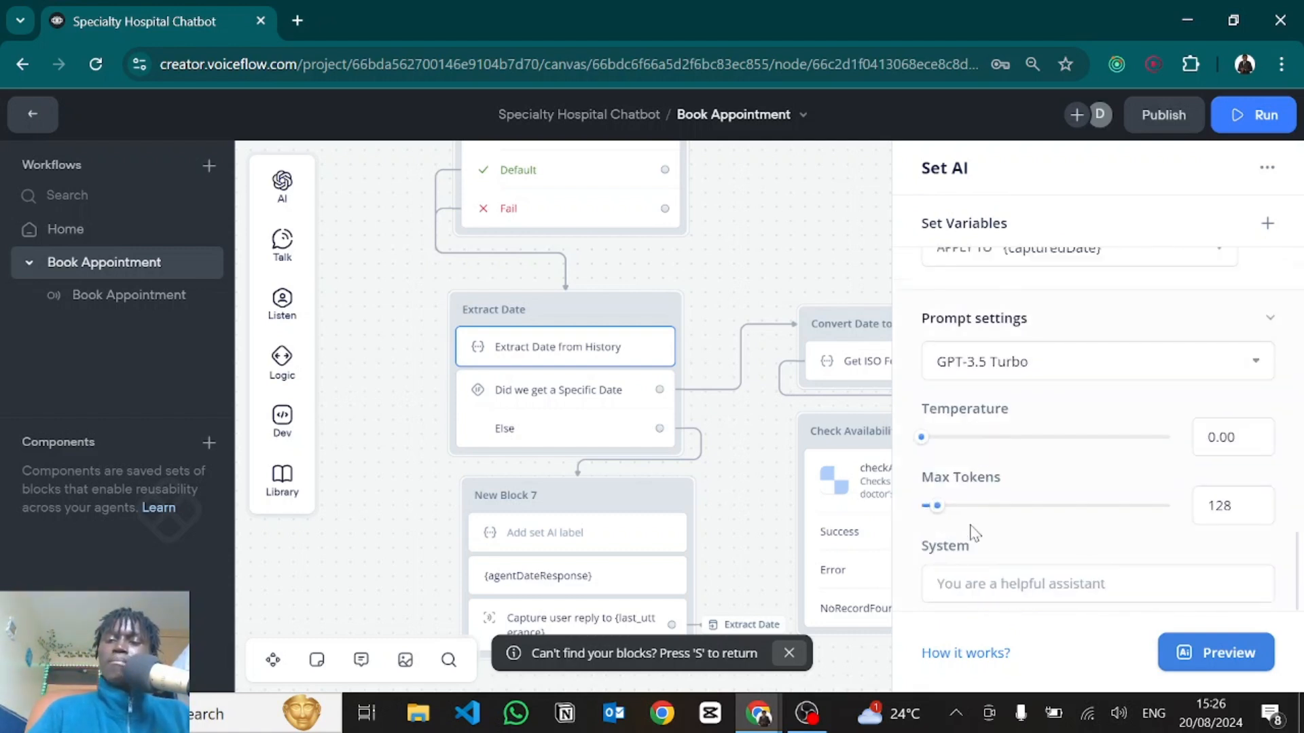
scroll(974, 534, up, 1)
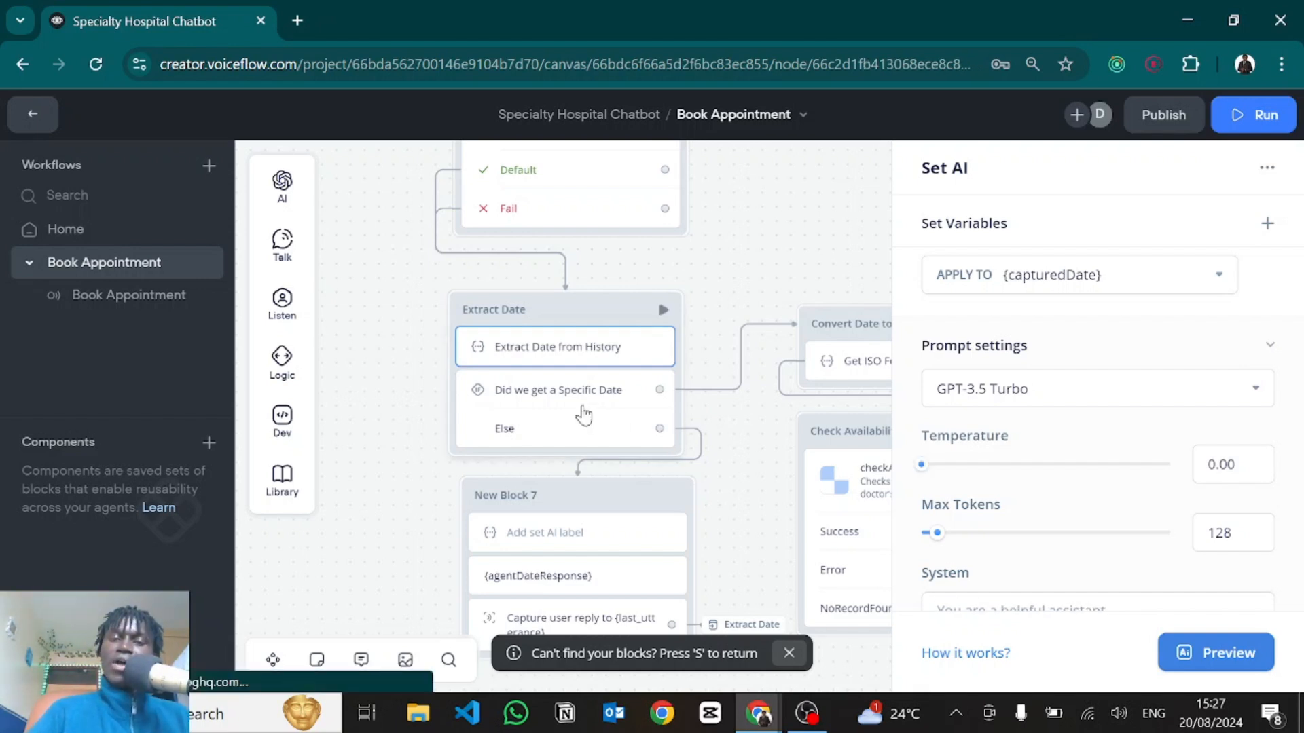
click(584, 413)
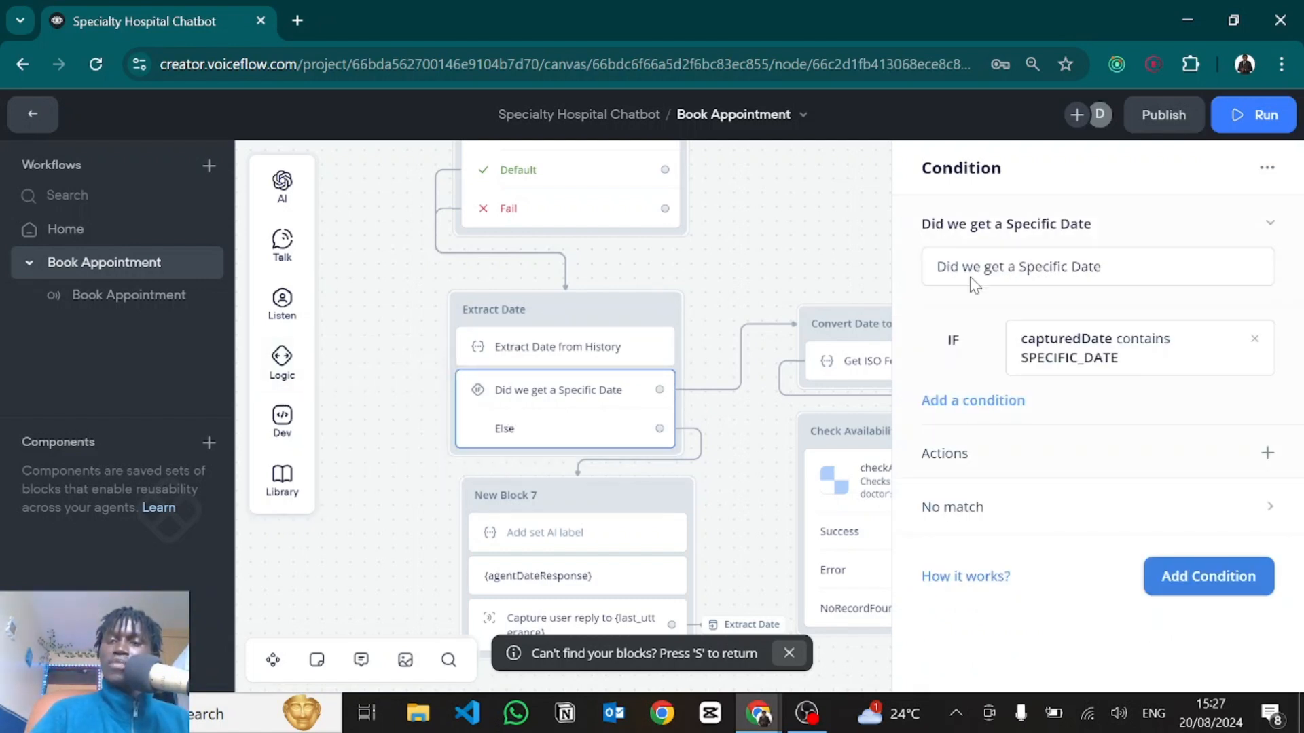
drag(1109, 276, 923, 296)
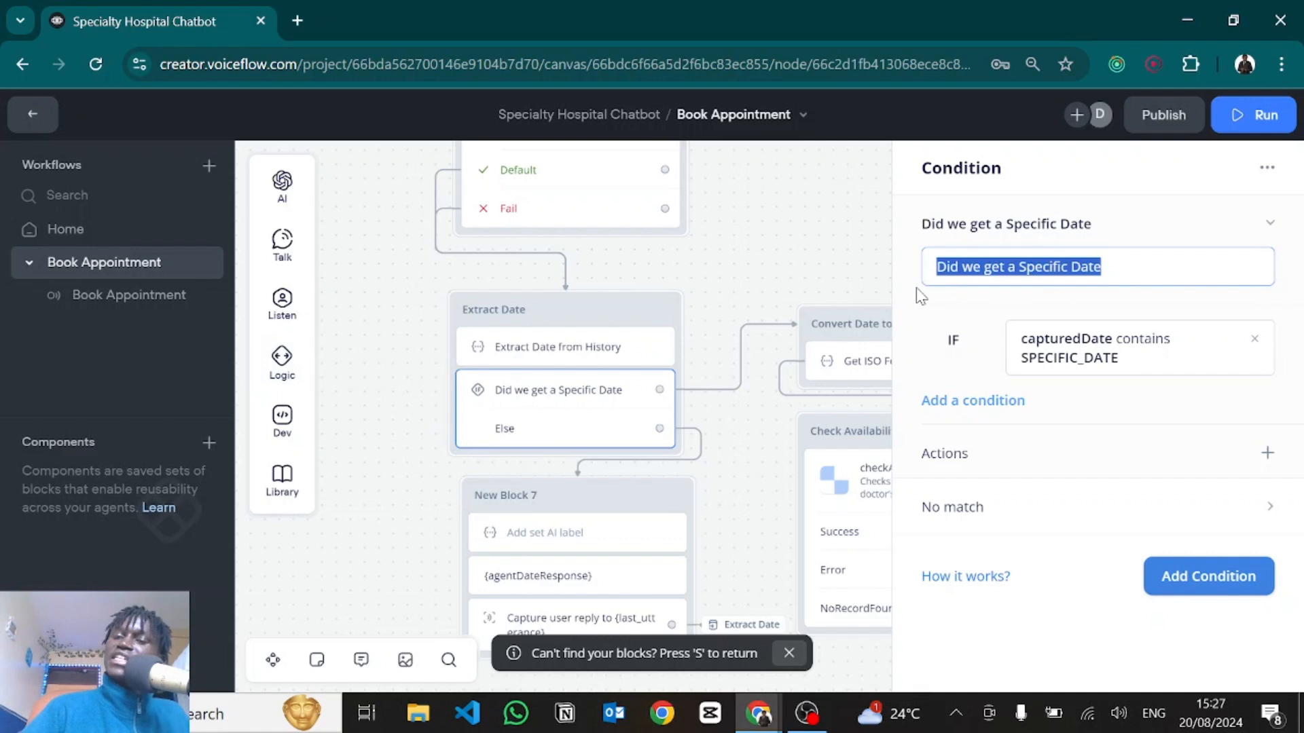
click(1064, 346)
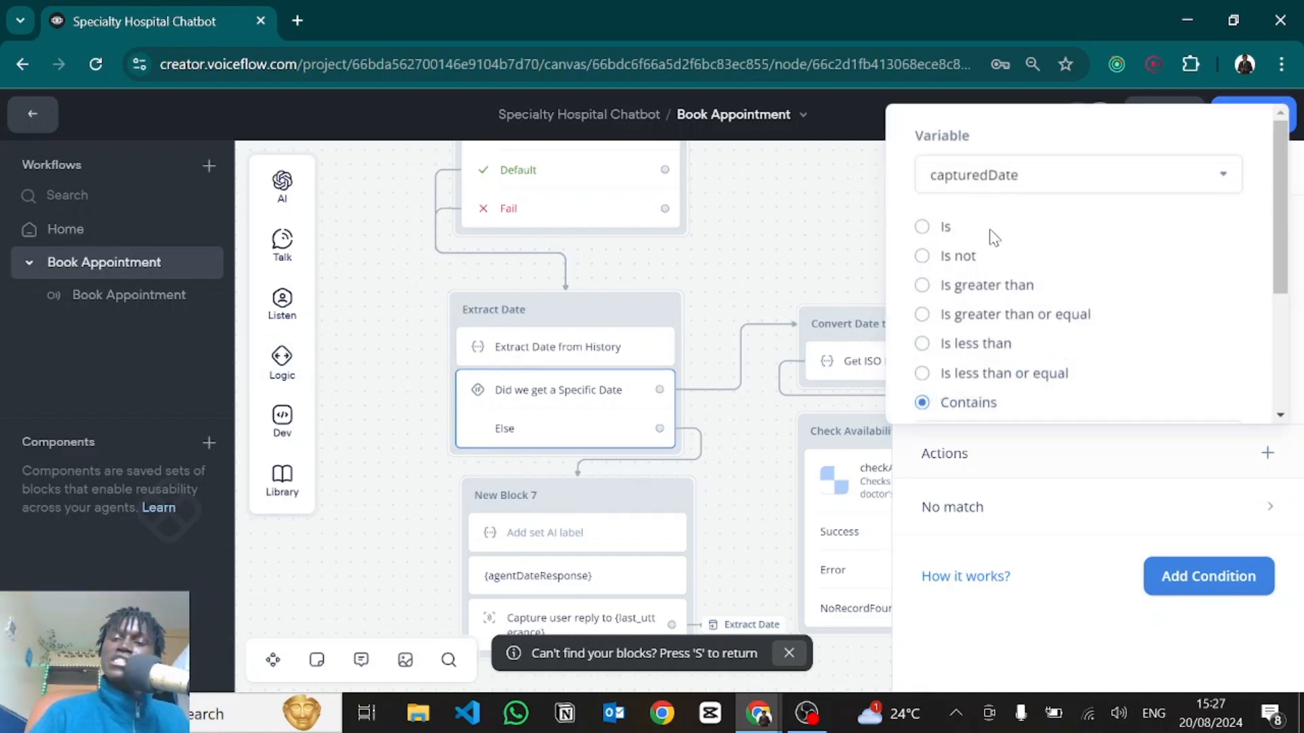
scroll(979, 311, down, 2)
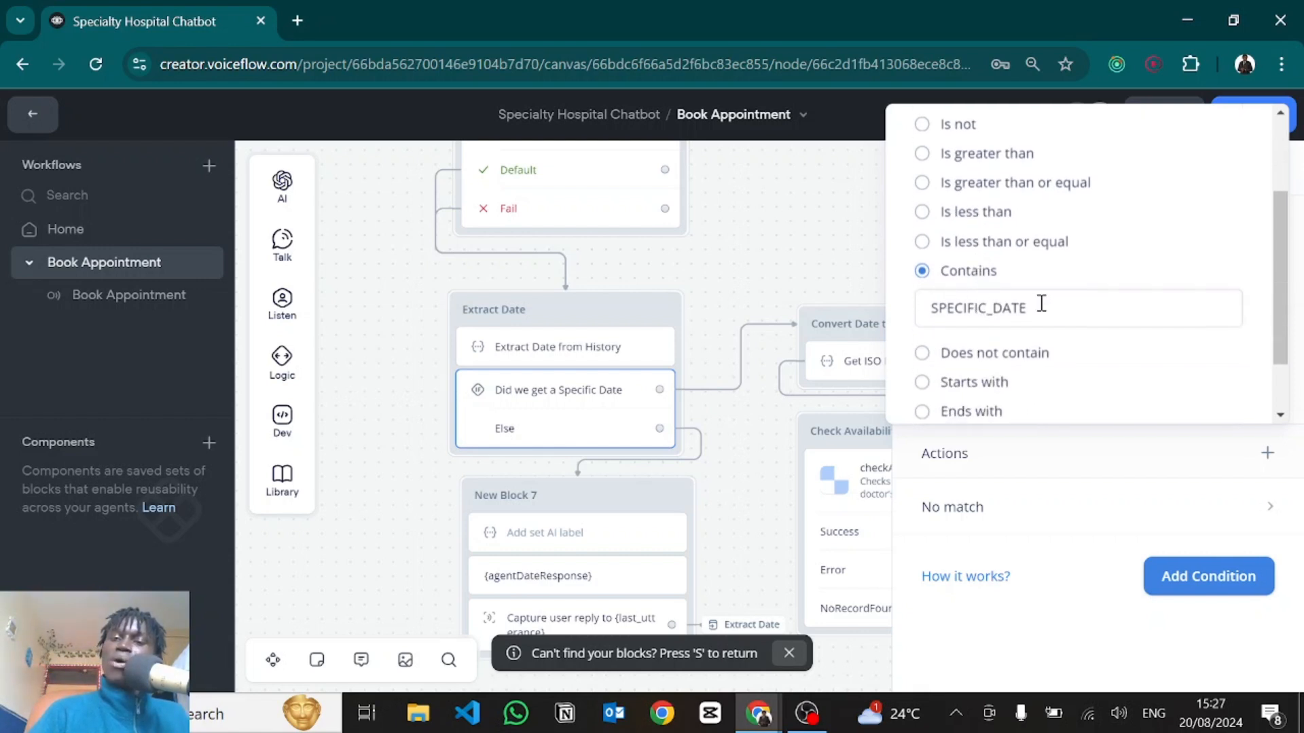
drag(1041, 304, 931, 307)
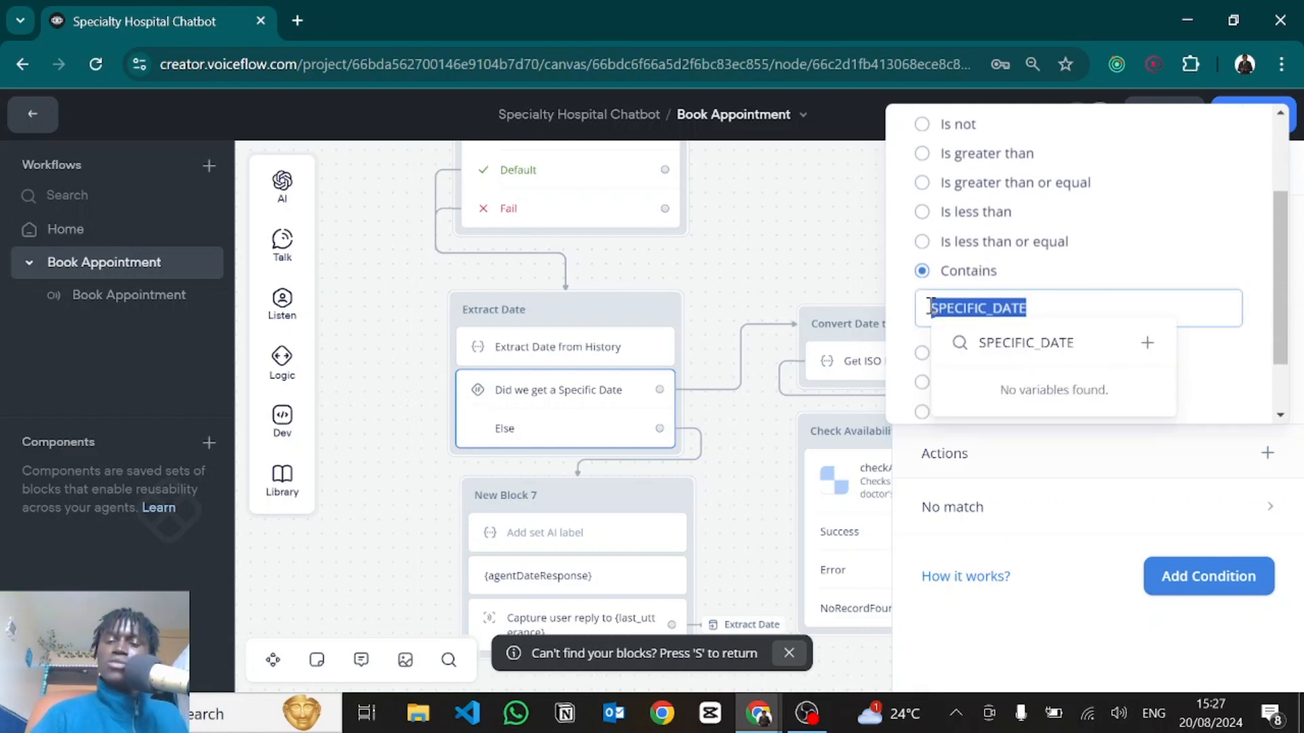
click(1213, 453)
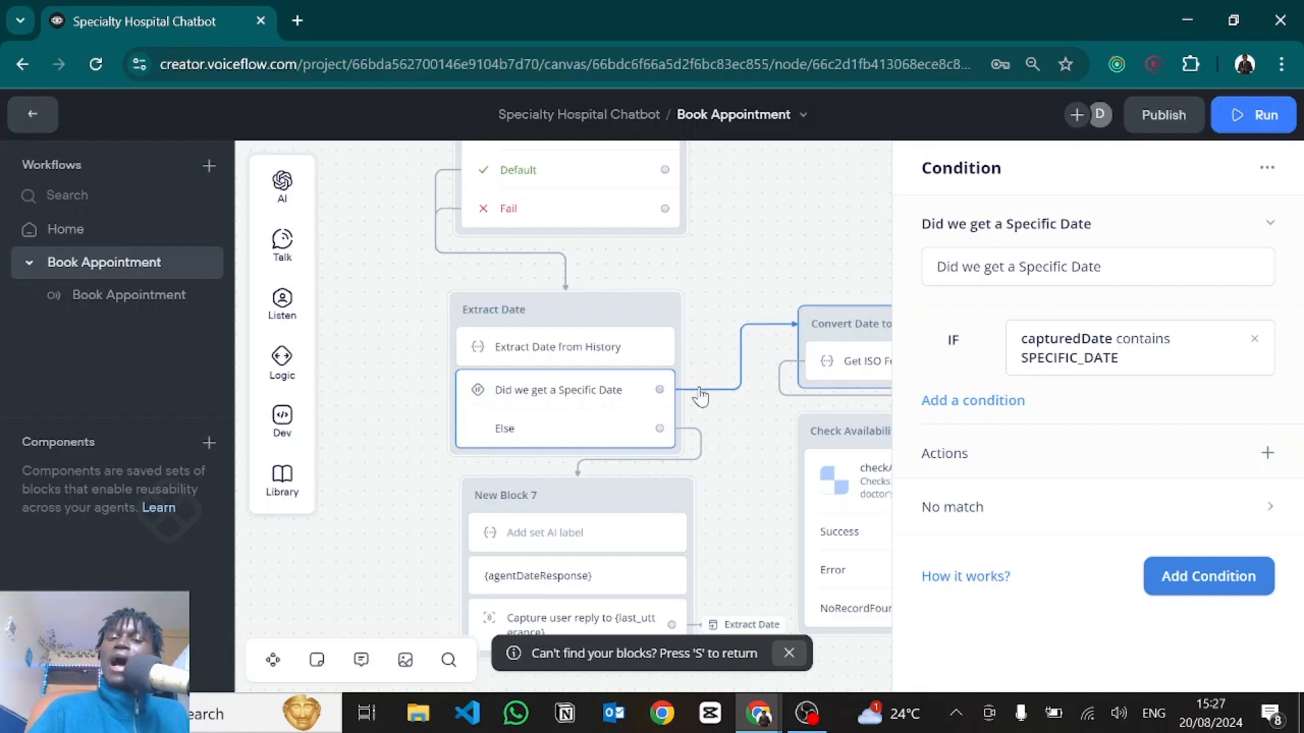
click(1081, 355)
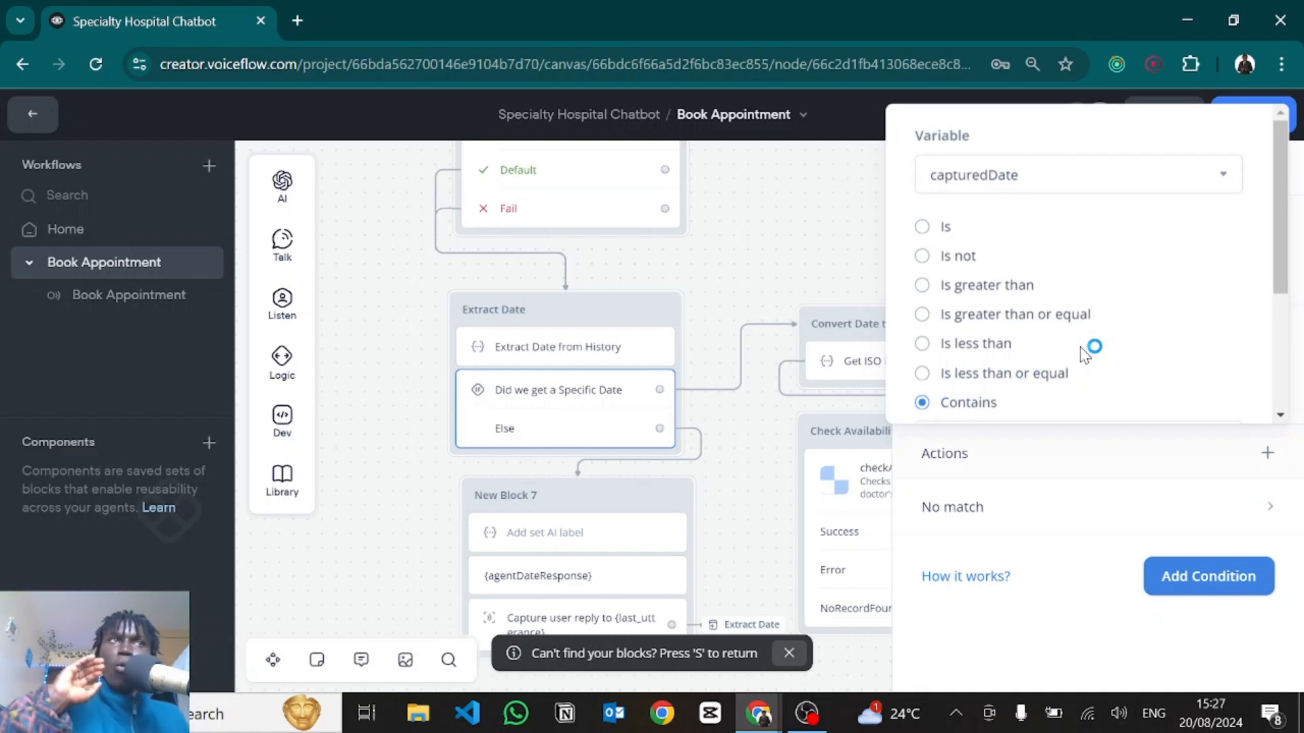
click(1085, 355)
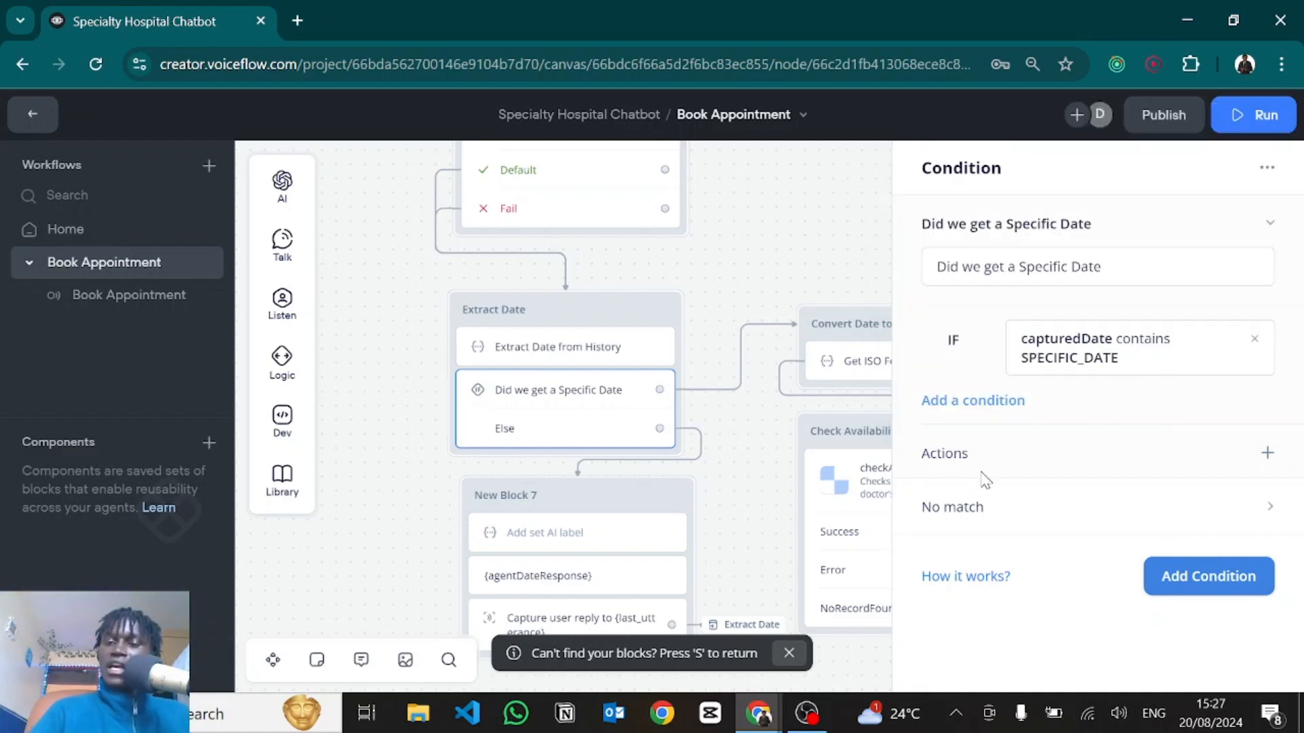
click(986, 512)
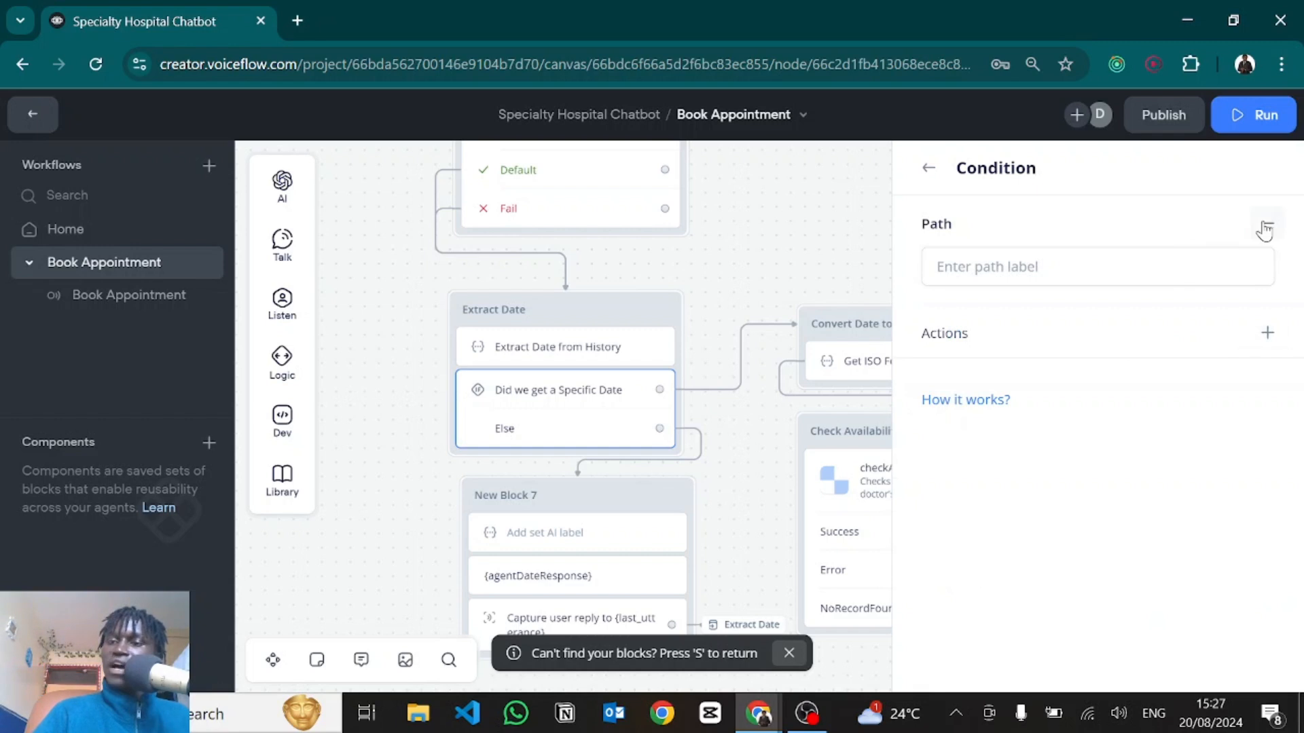
click(928, 175)
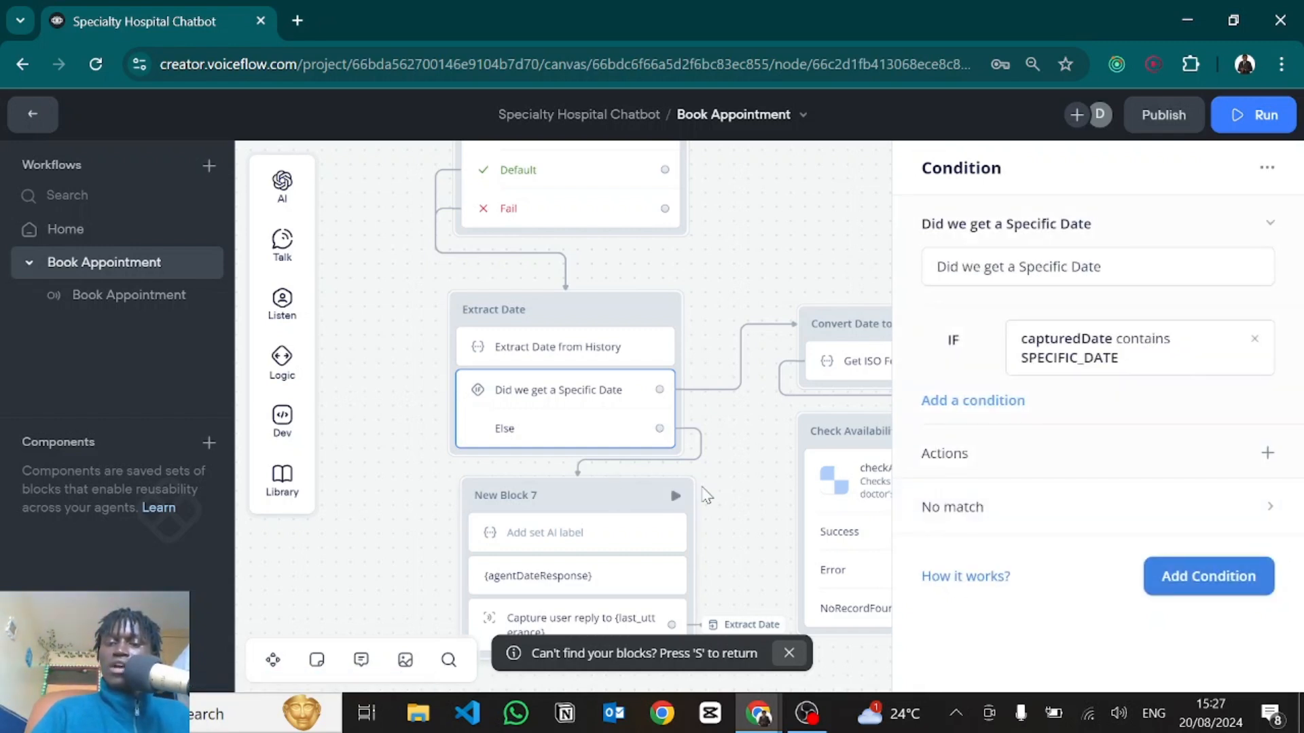
scroll(707, 381, down, 3)
Open New Block 7's Set AI step and read through its date-confirmation prompt.
click(537, 359)
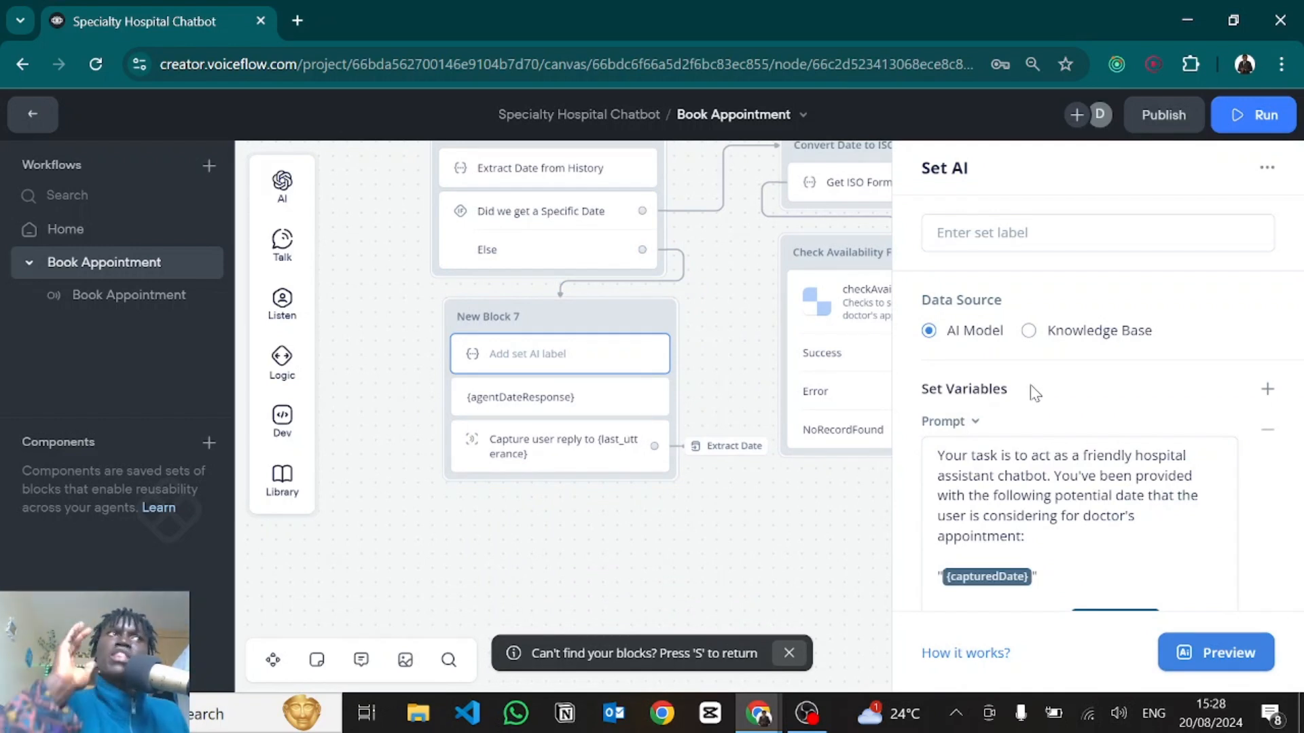
scroll(1034, 393, down, 3)
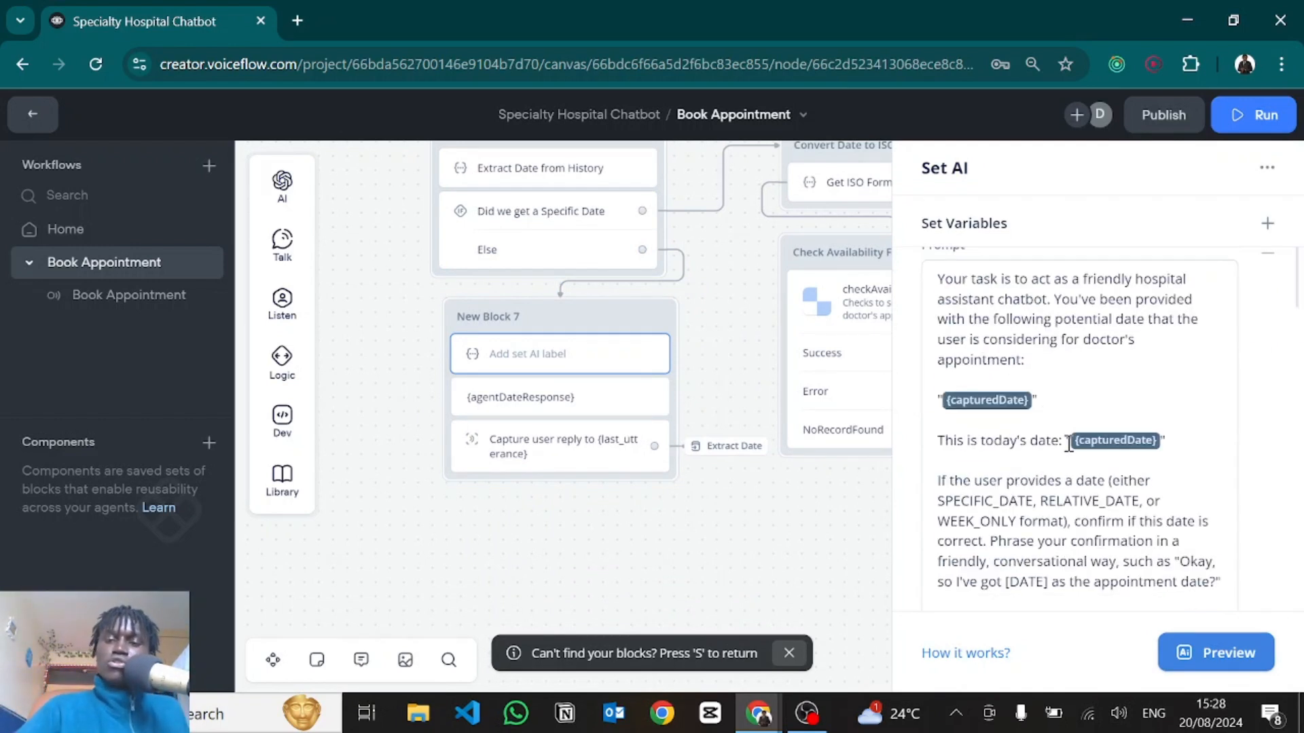
scroll(1068, 445, down, 5)
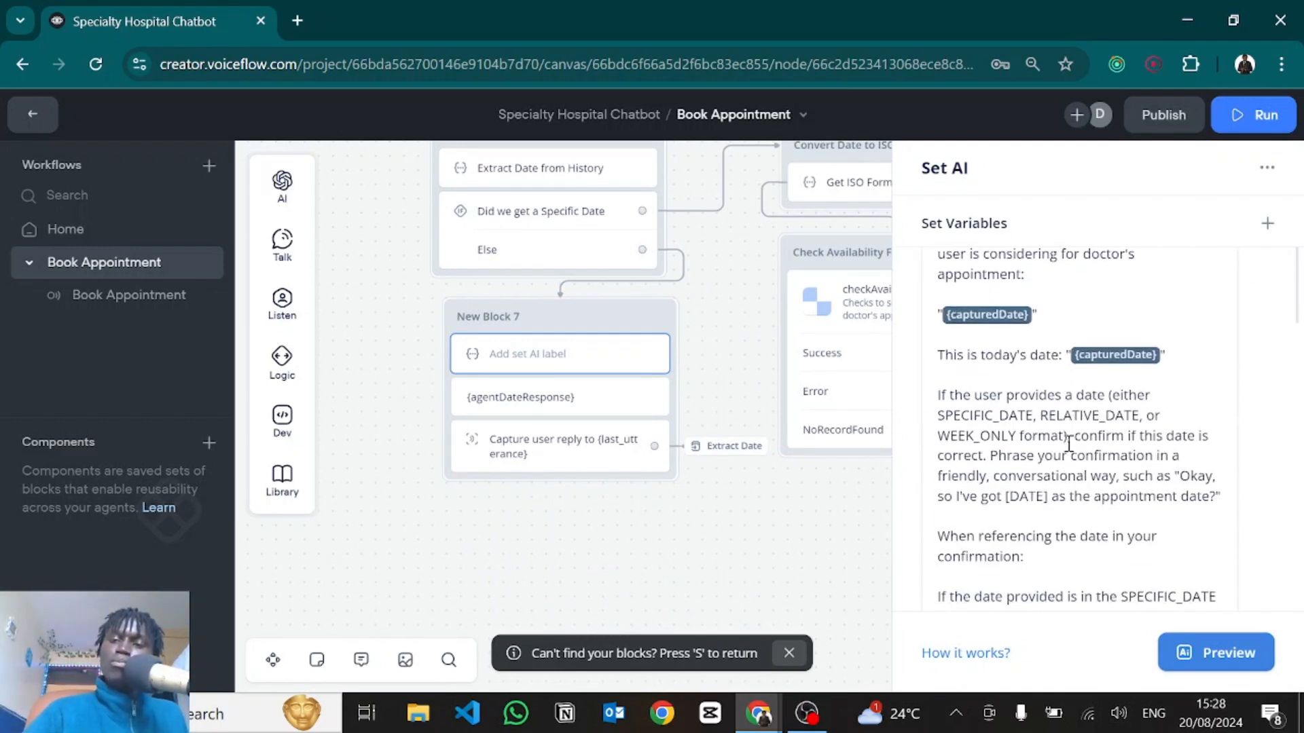
scroll(1068, 444, down, 5)
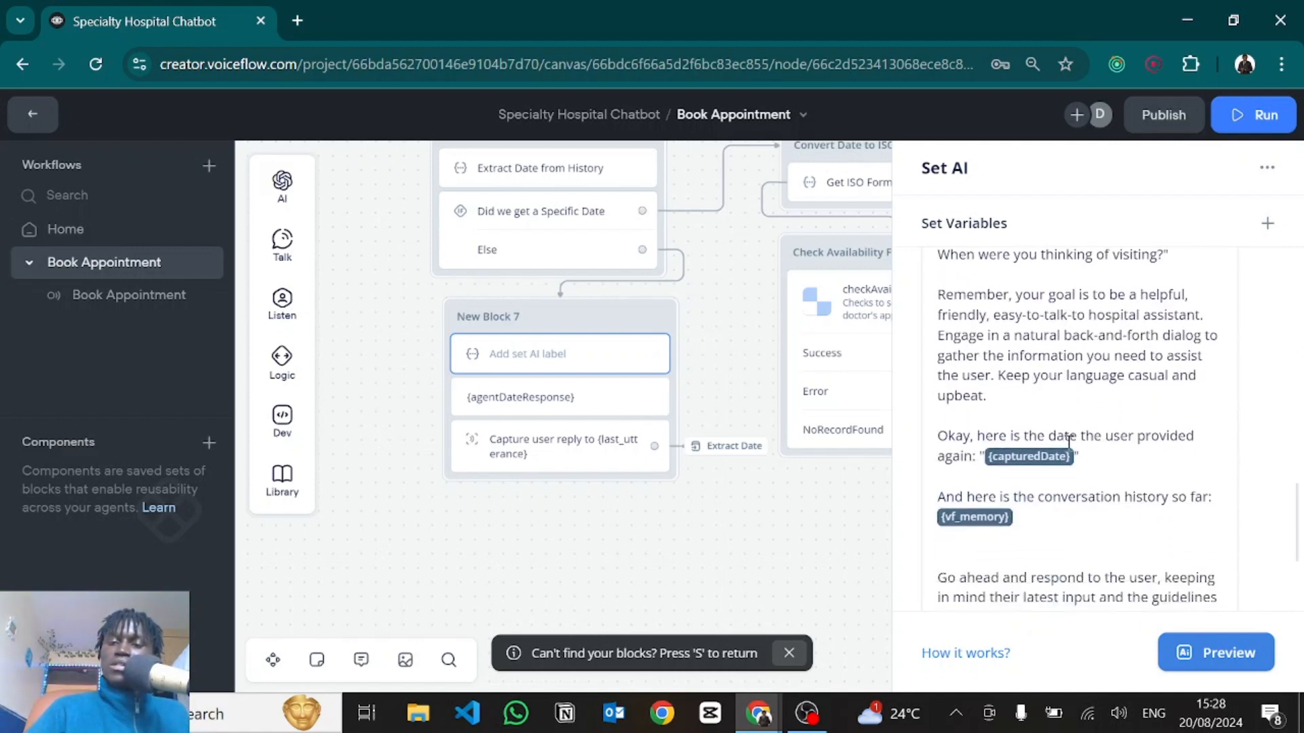
scroll(1068, 444, down, 1)
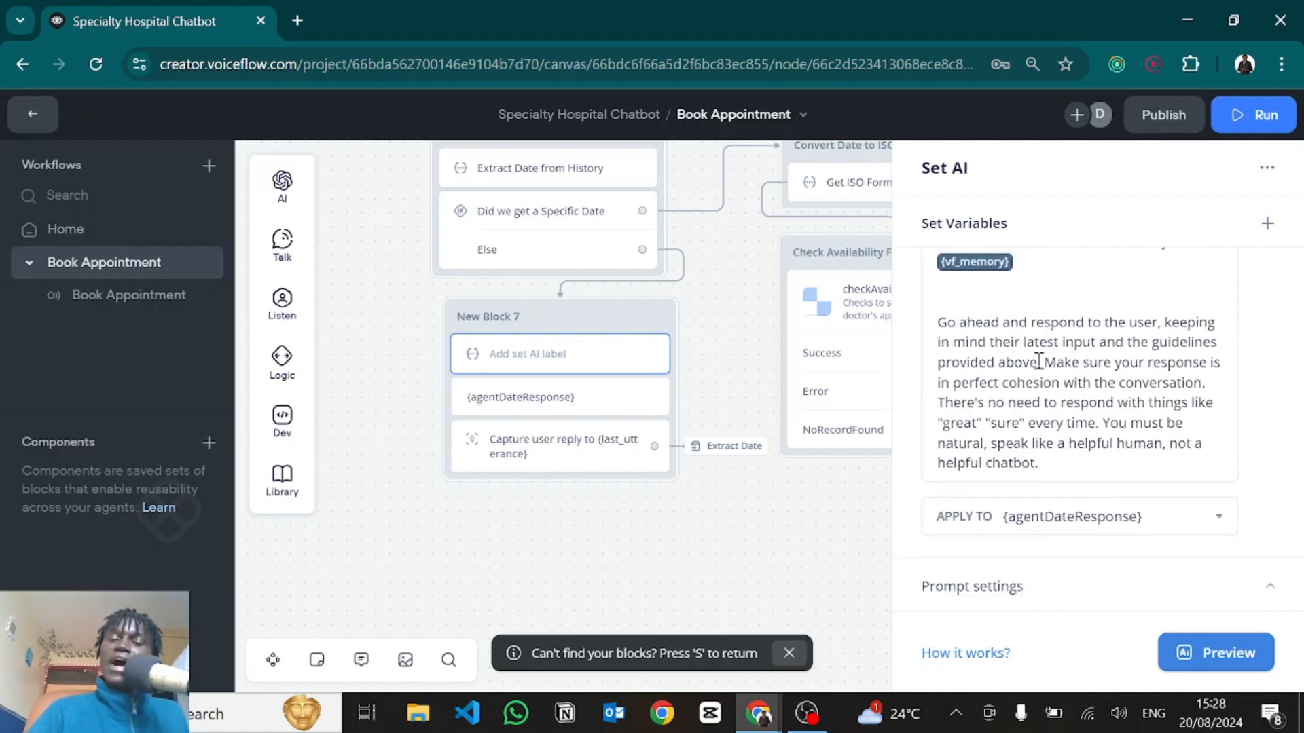
Confirm the AI reply is saved to agentDateResponse and open the message step sending it.
click(1043, 523)
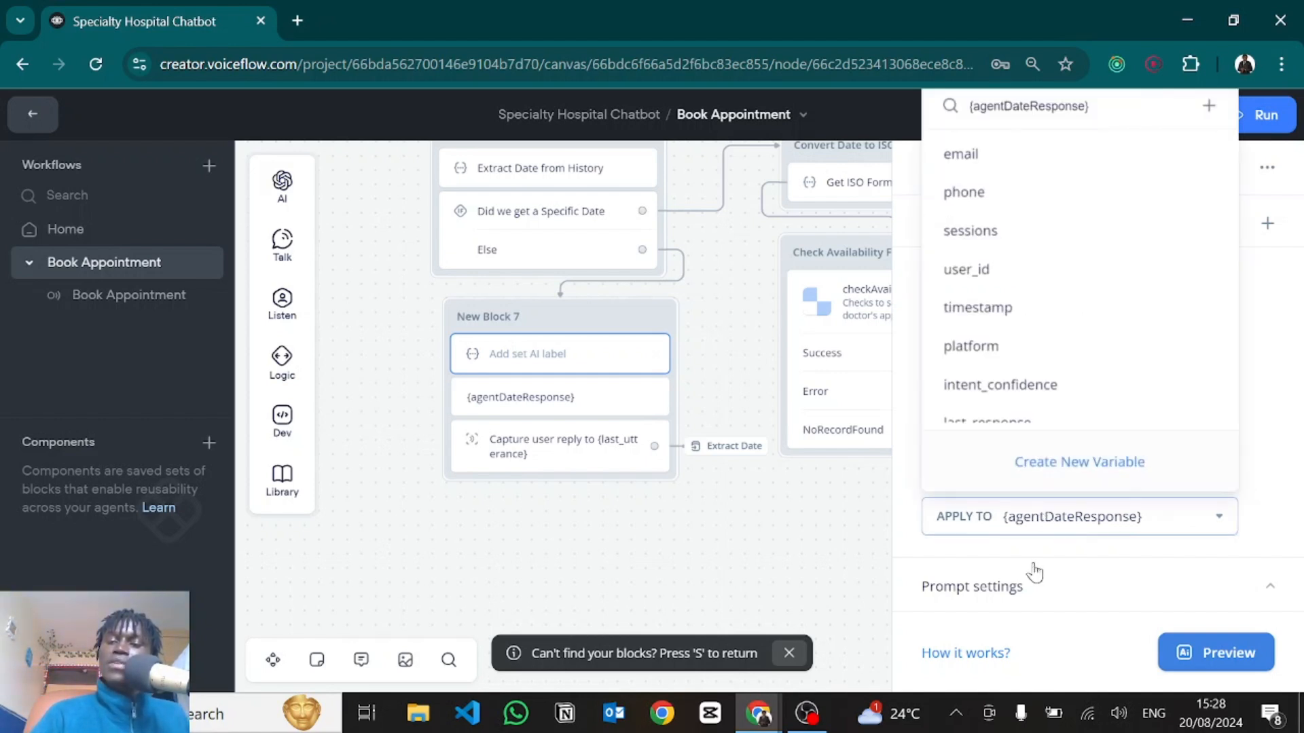
click(1033, 571)
scroll(1033, 568, down, 4)
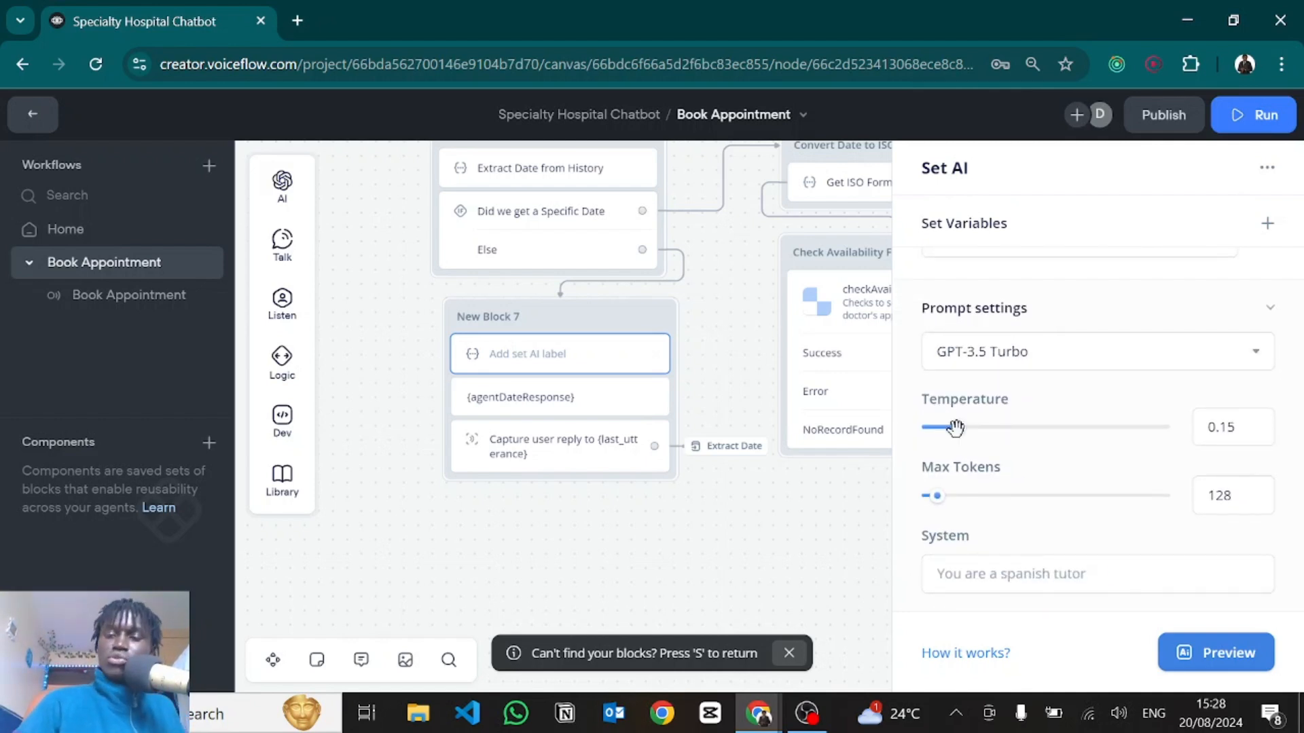
click(548, 400)
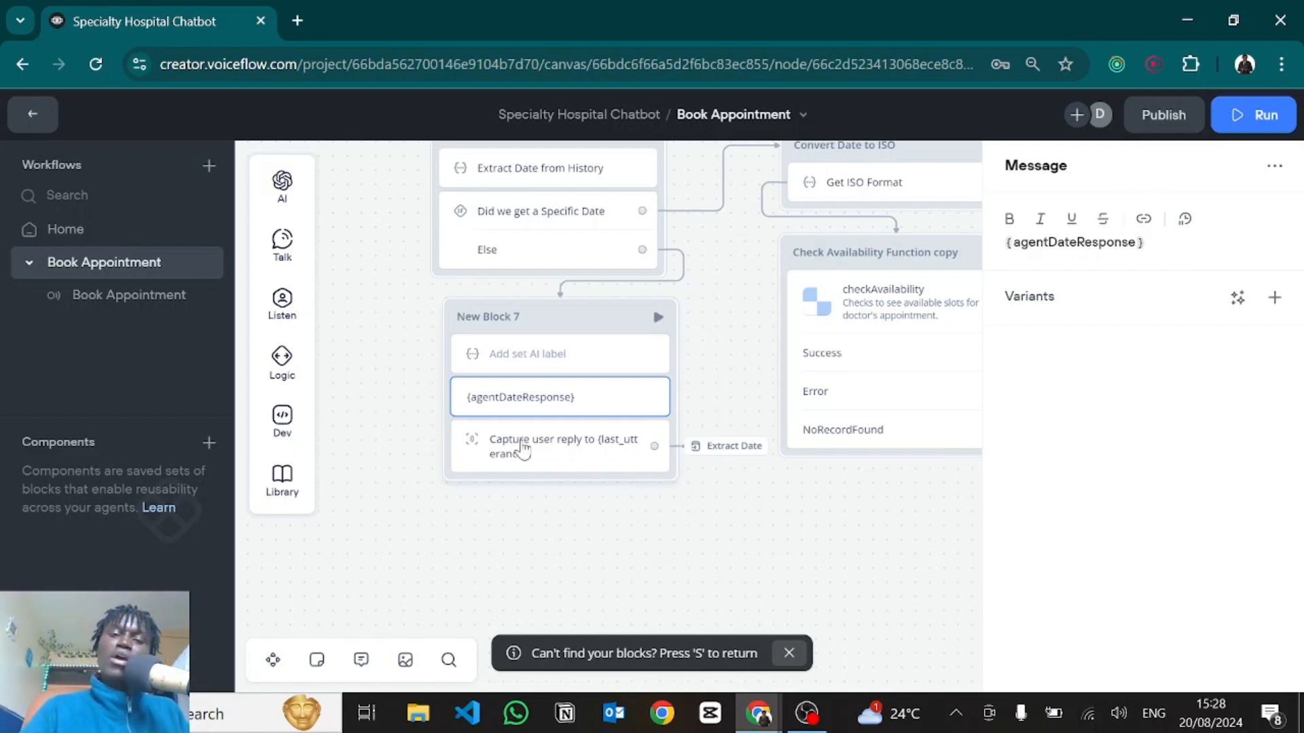
Check New Block 7's reply capture, then close it and pan toward the Convert Date to ISO block.
click(523, 449)
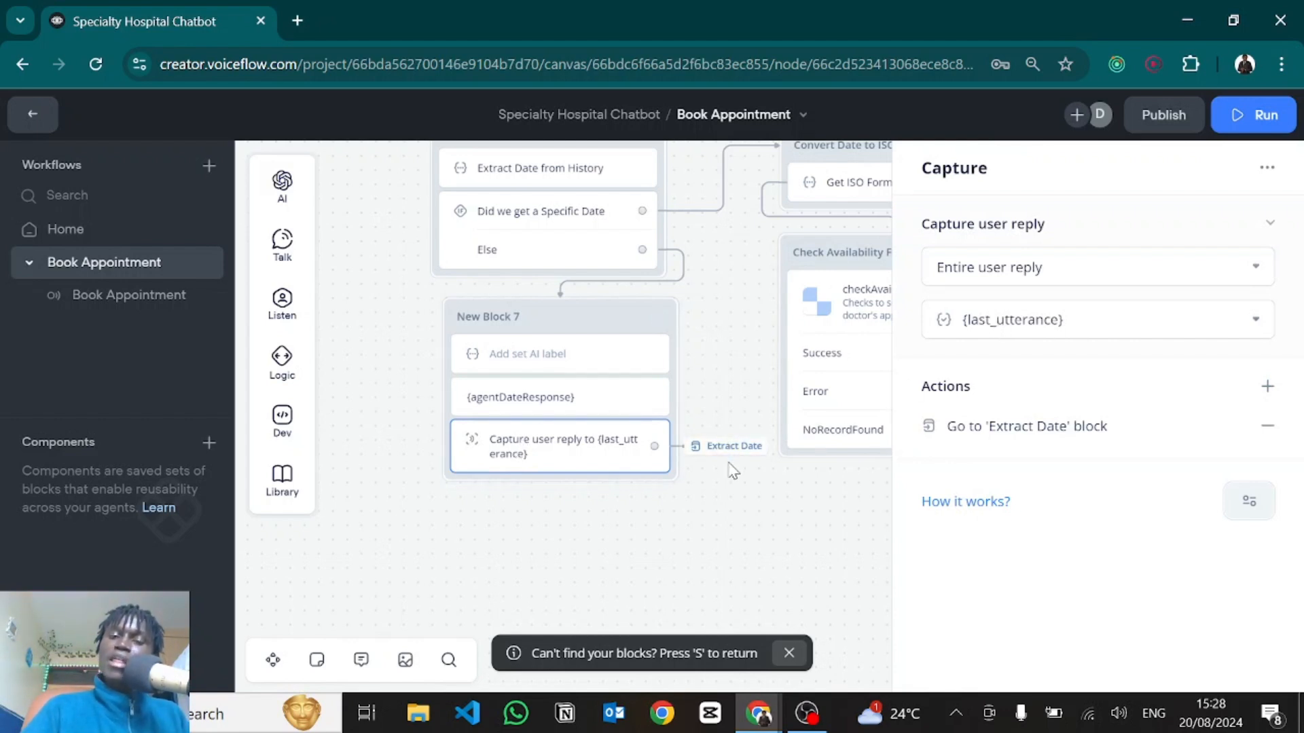
drag(728, 465, 755, 563)
click(742, 529)
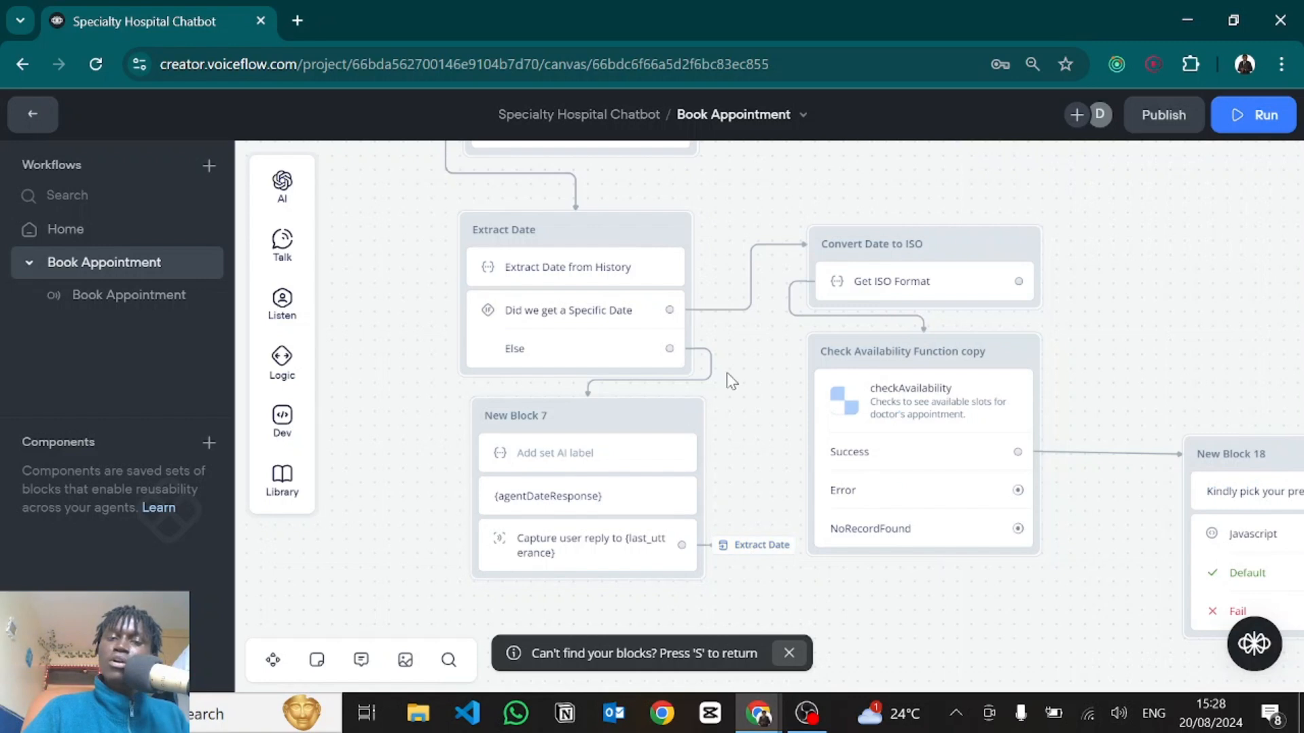
drag(726, 367, 746, 414)
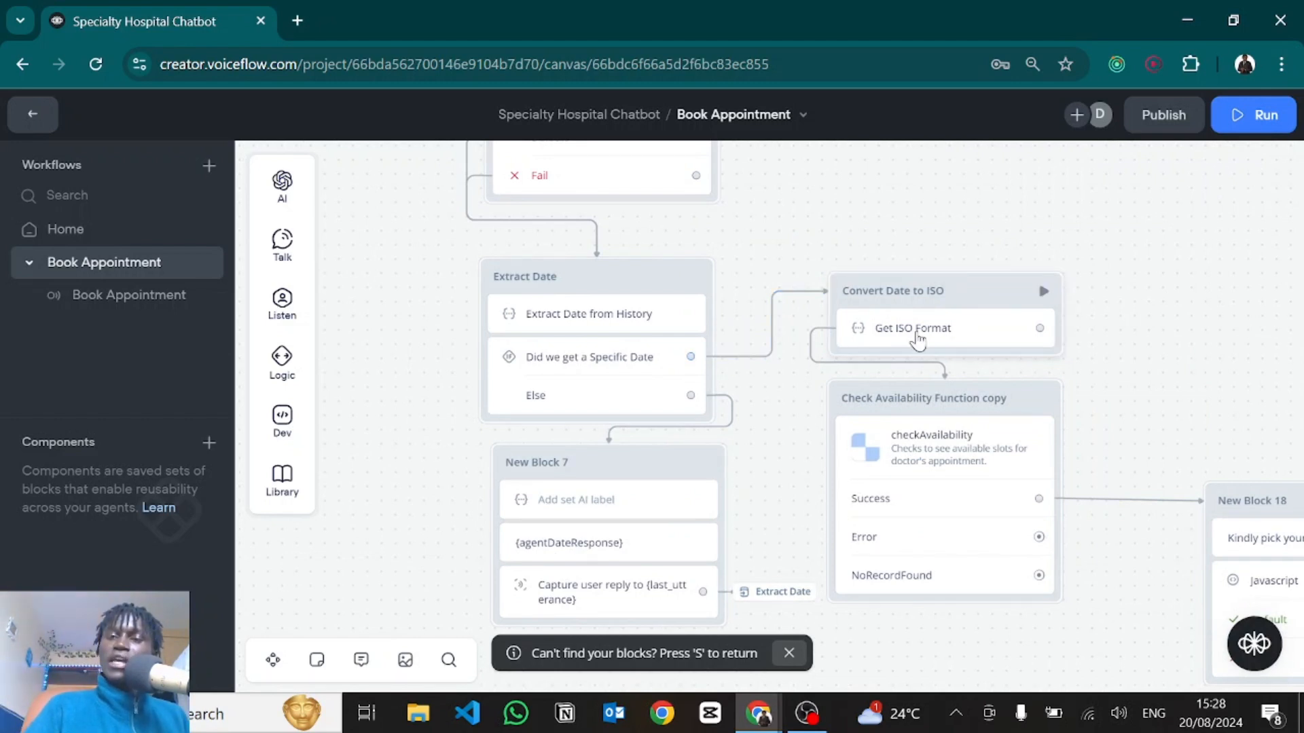
Open the Get ISO Format AI step and read its prompt, noting the example date 2024-06-13.
click(917, 338)
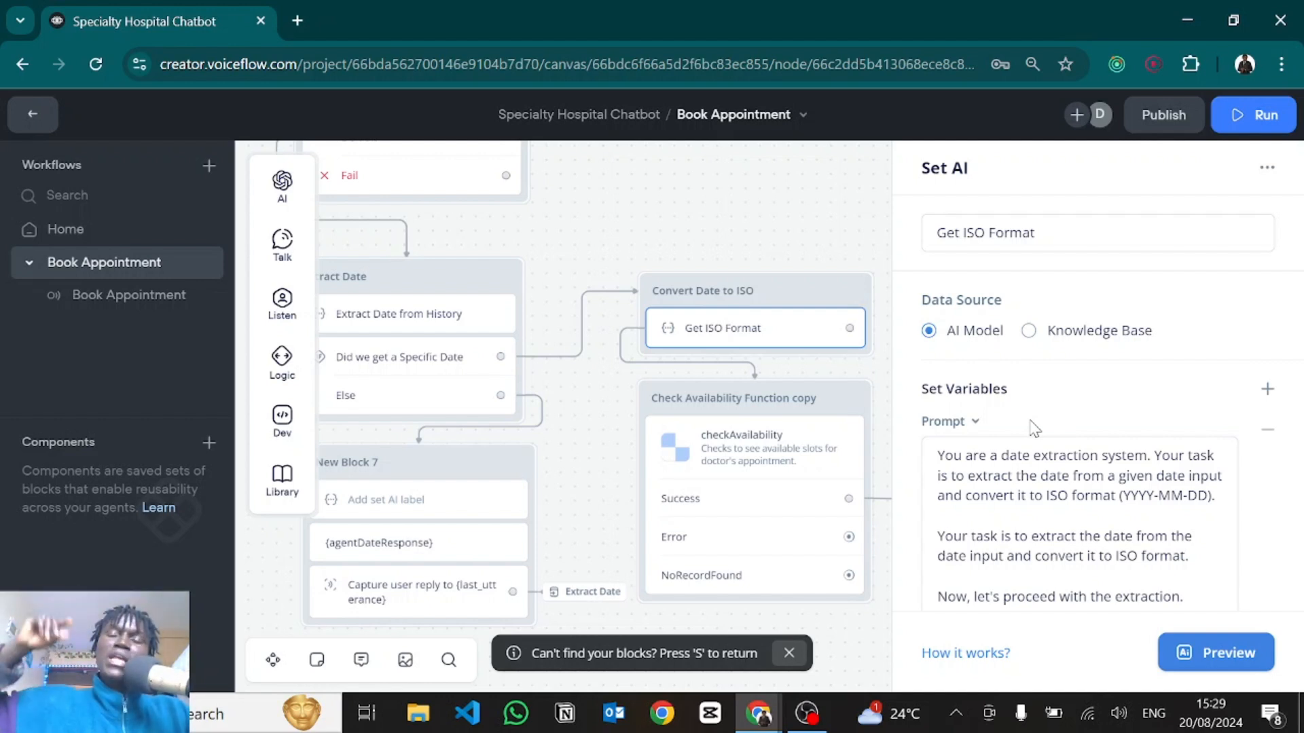
scroll(1033, 425, down, 3)
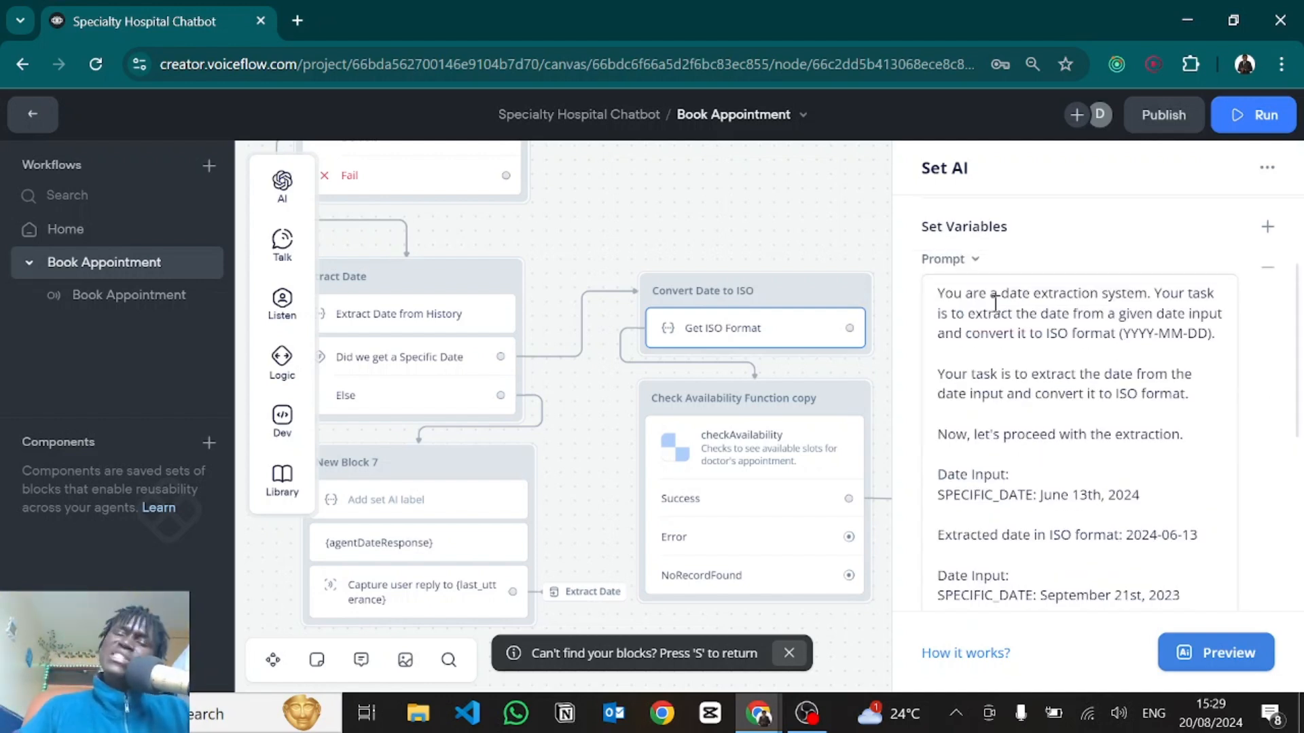
scroll(1046, 390, down, 1)
scroll(1048, 391, down, 5)
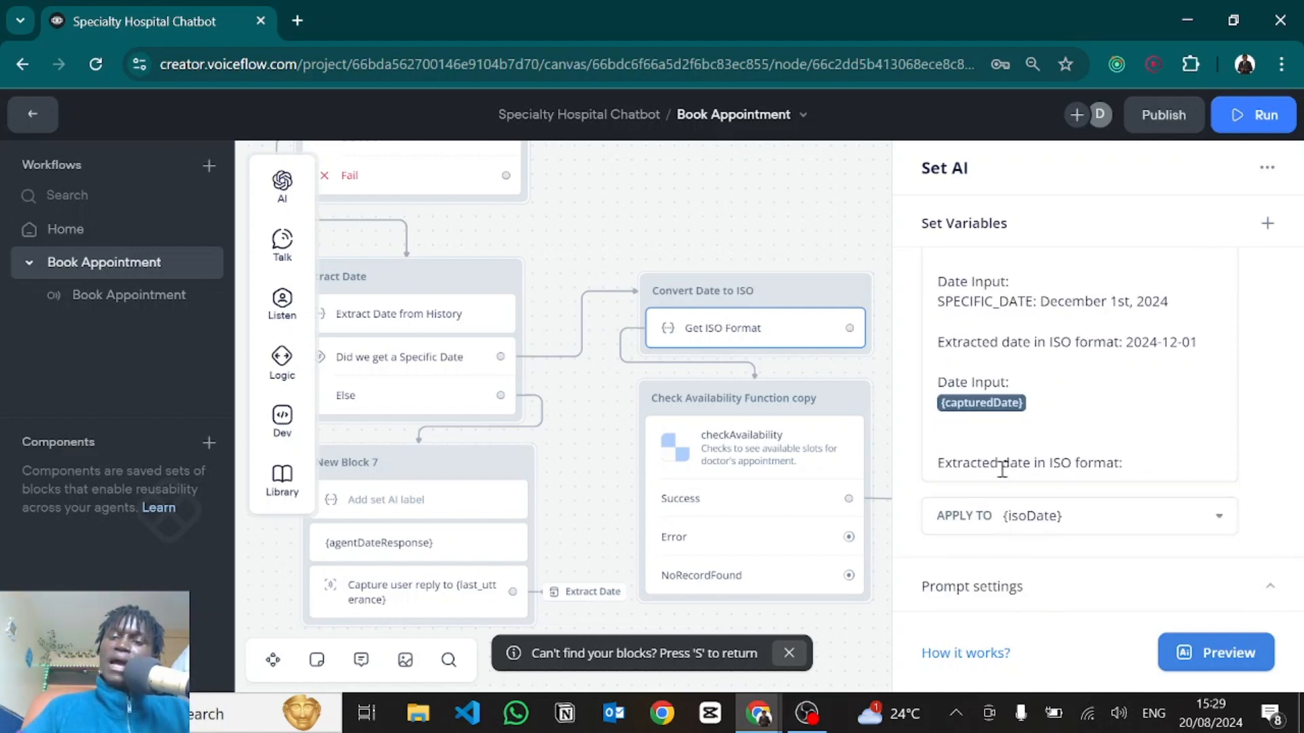
scroll(1005, 359, up, 5)
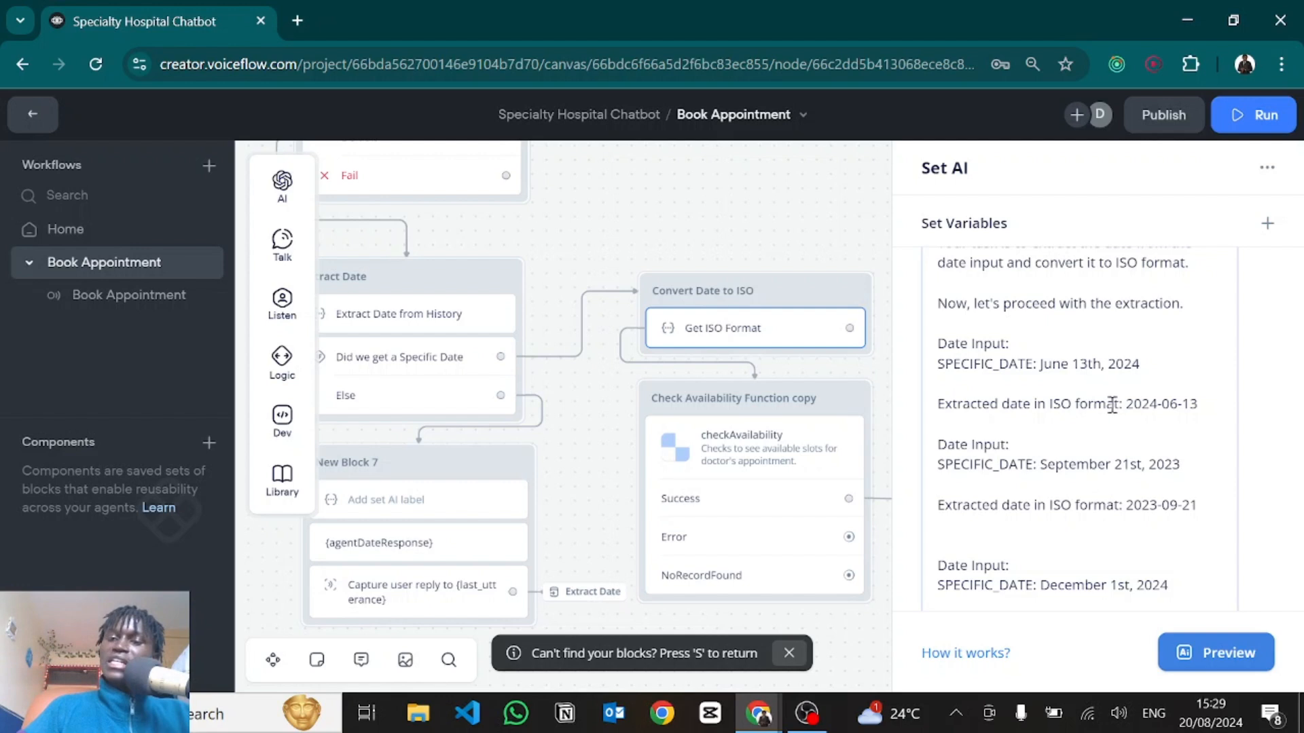
drag(1128, 404, 1232, 405)
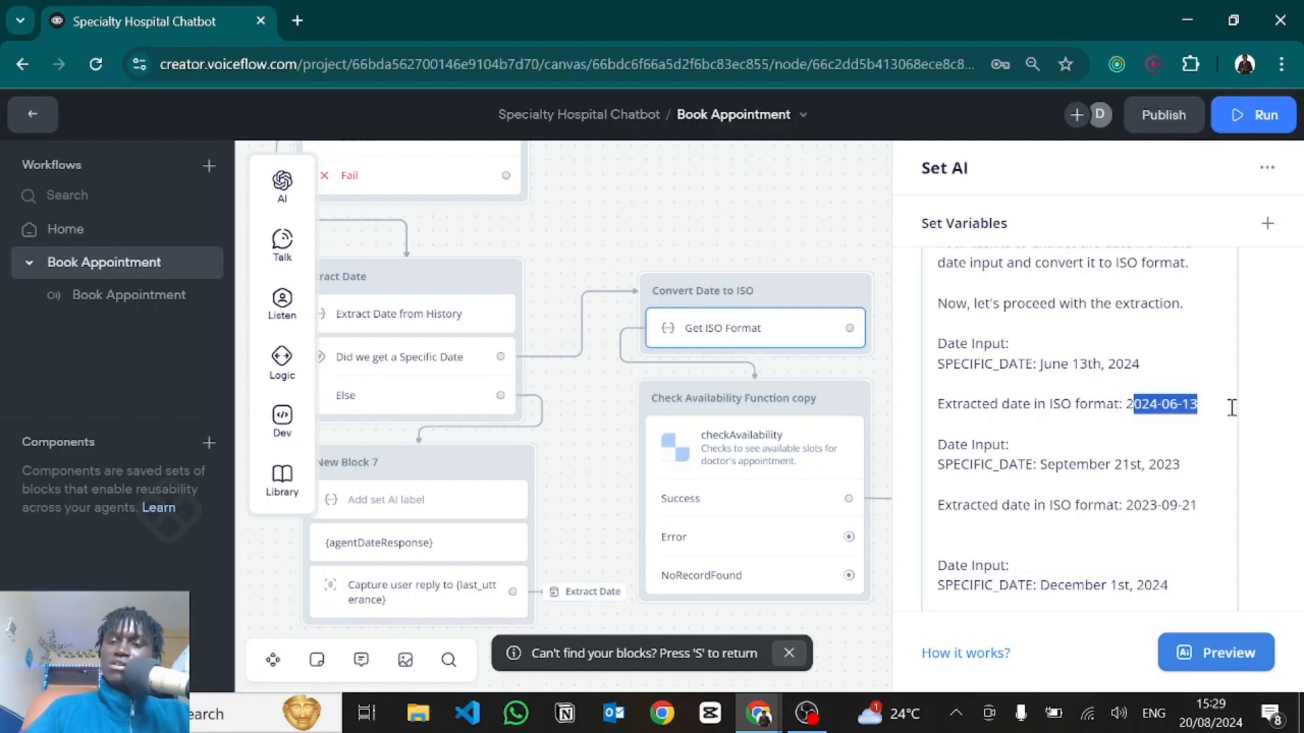
click(986, 444)
Confirm the ISO result is saved to isoDate and open the checkAvailability function settings.
scroll(985, 444, down, 2)
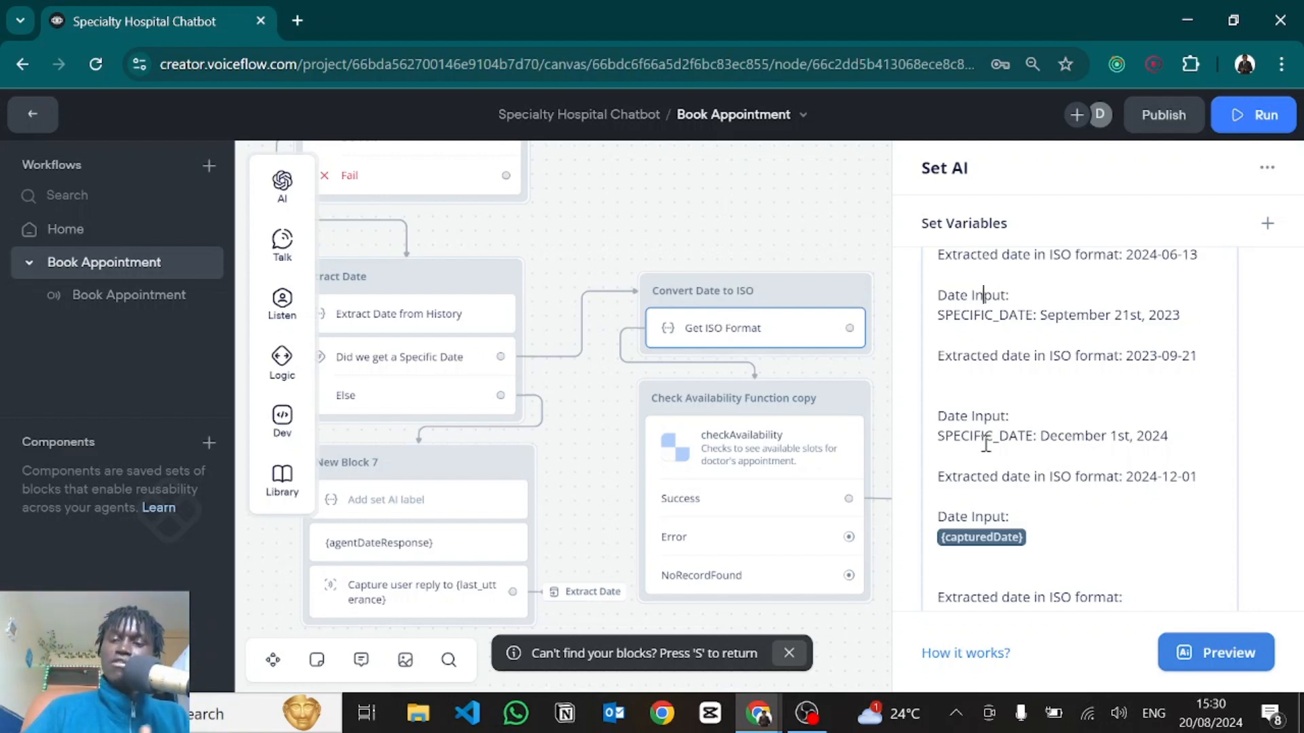
scroll(1055, 536, down, 2)
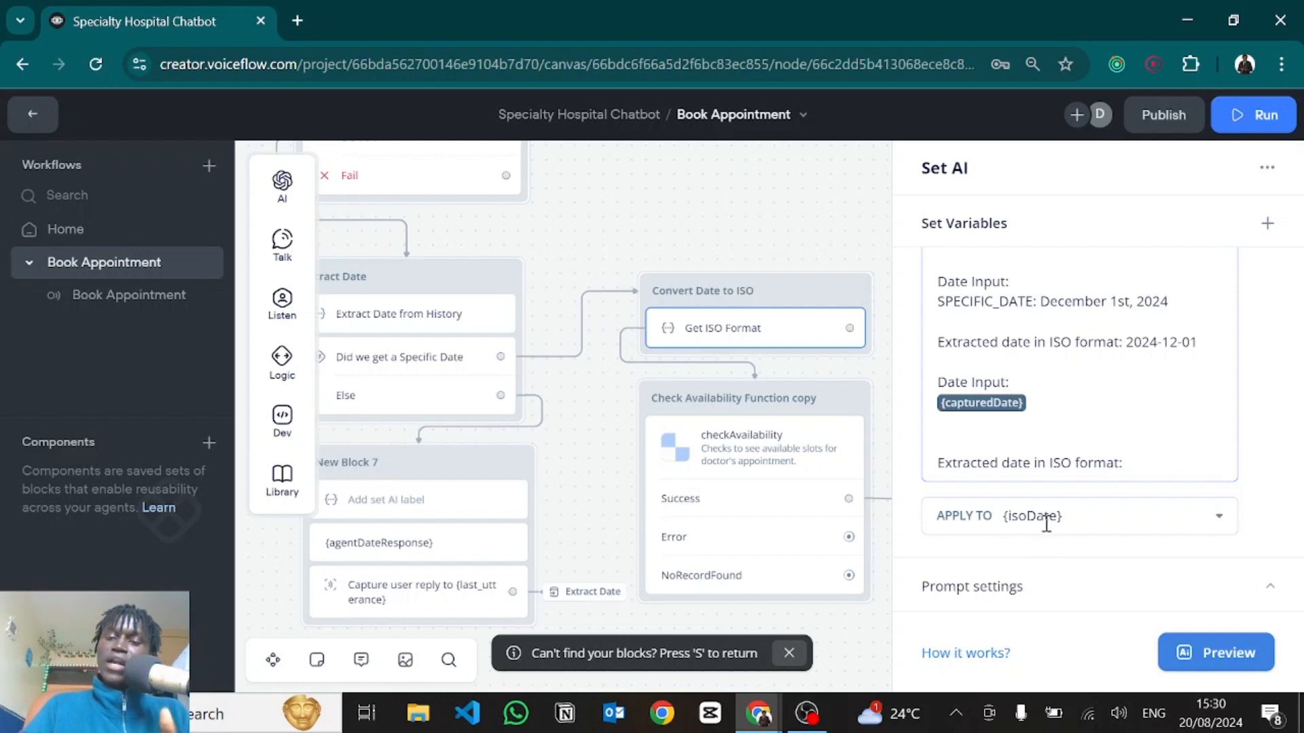
click(1054, 533)
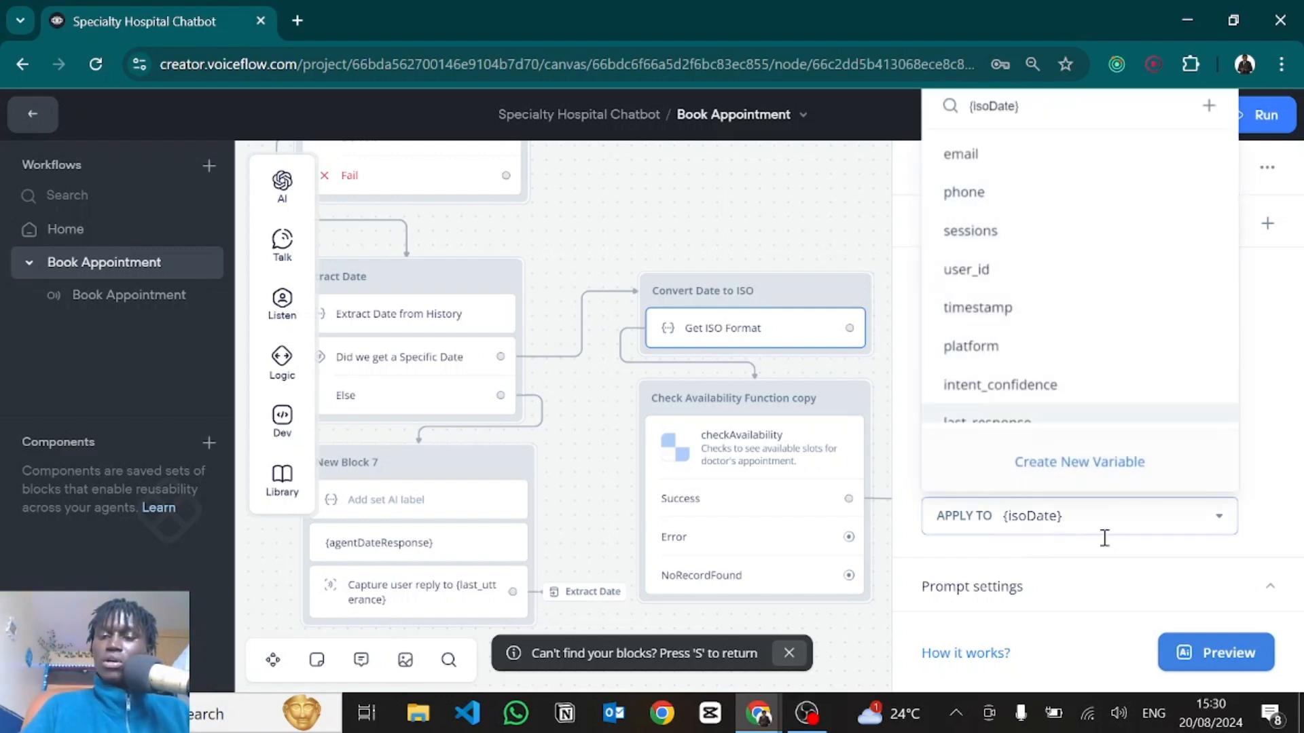
click(1077, 571)
scroll(1080, 569, down, 4)
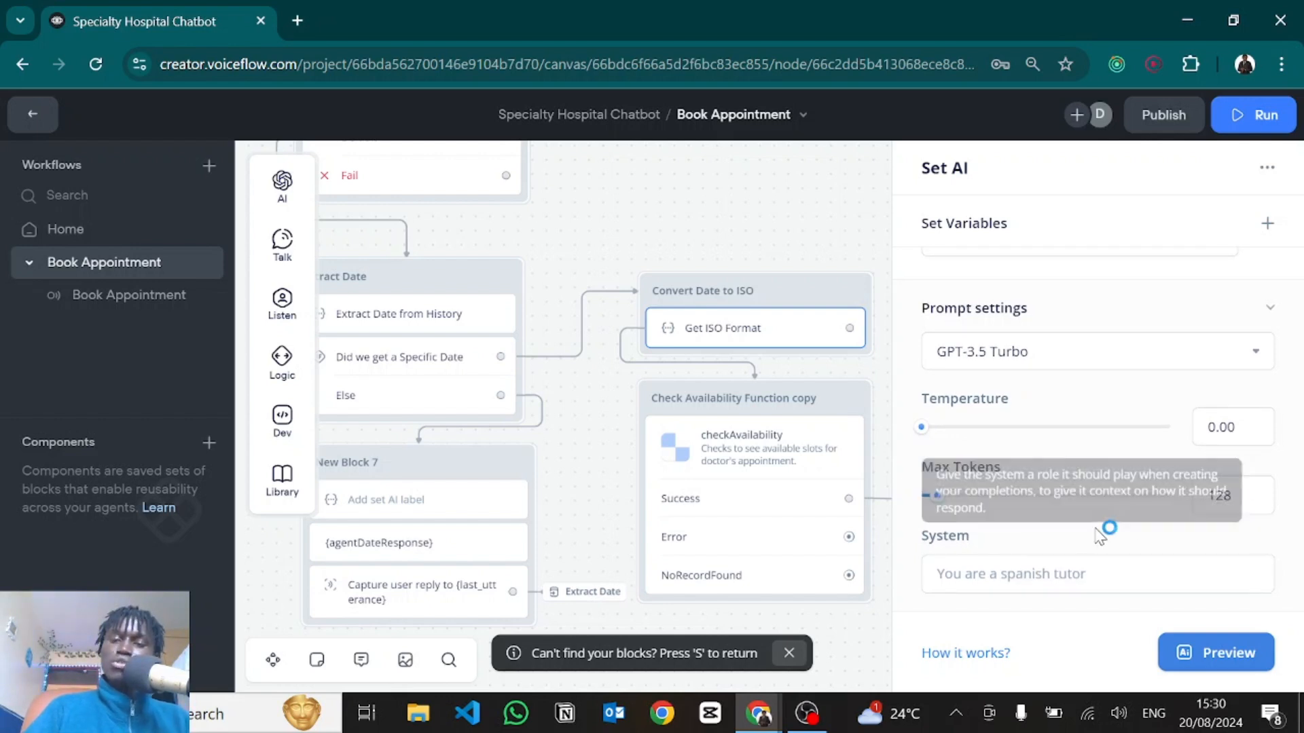
click(744, 468)
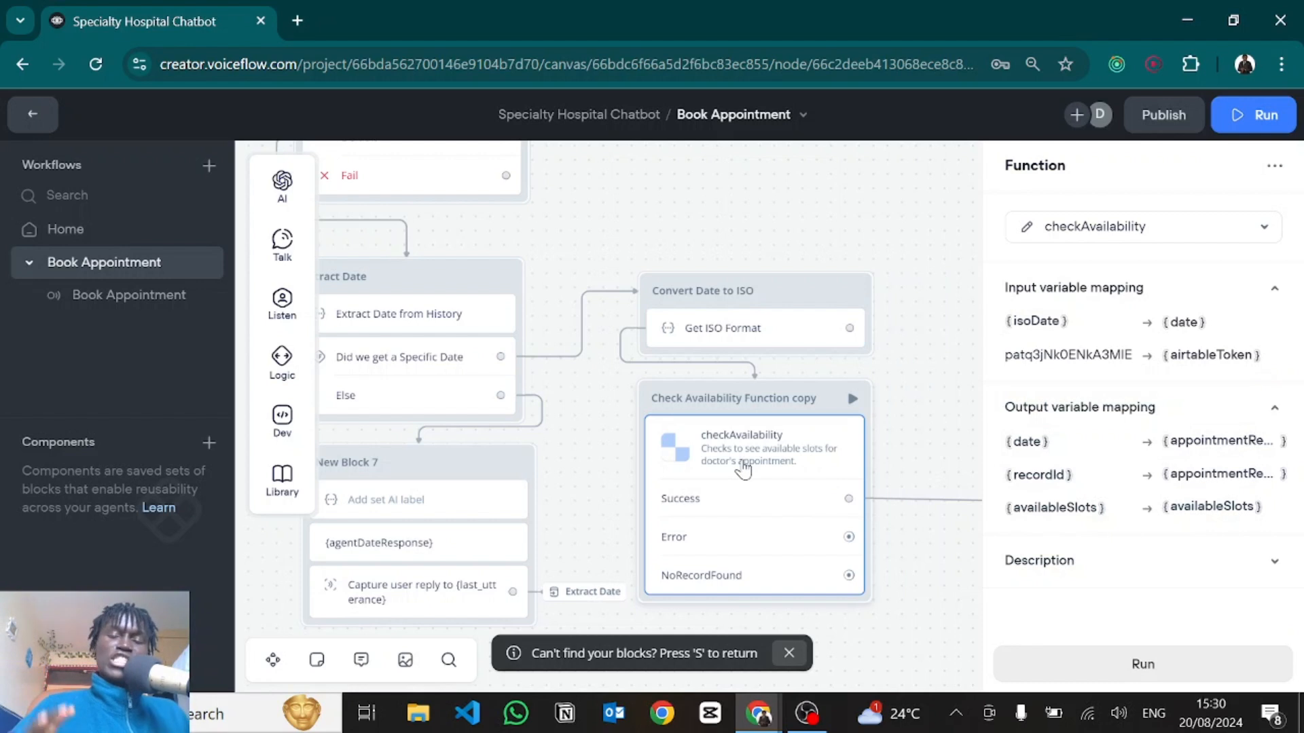
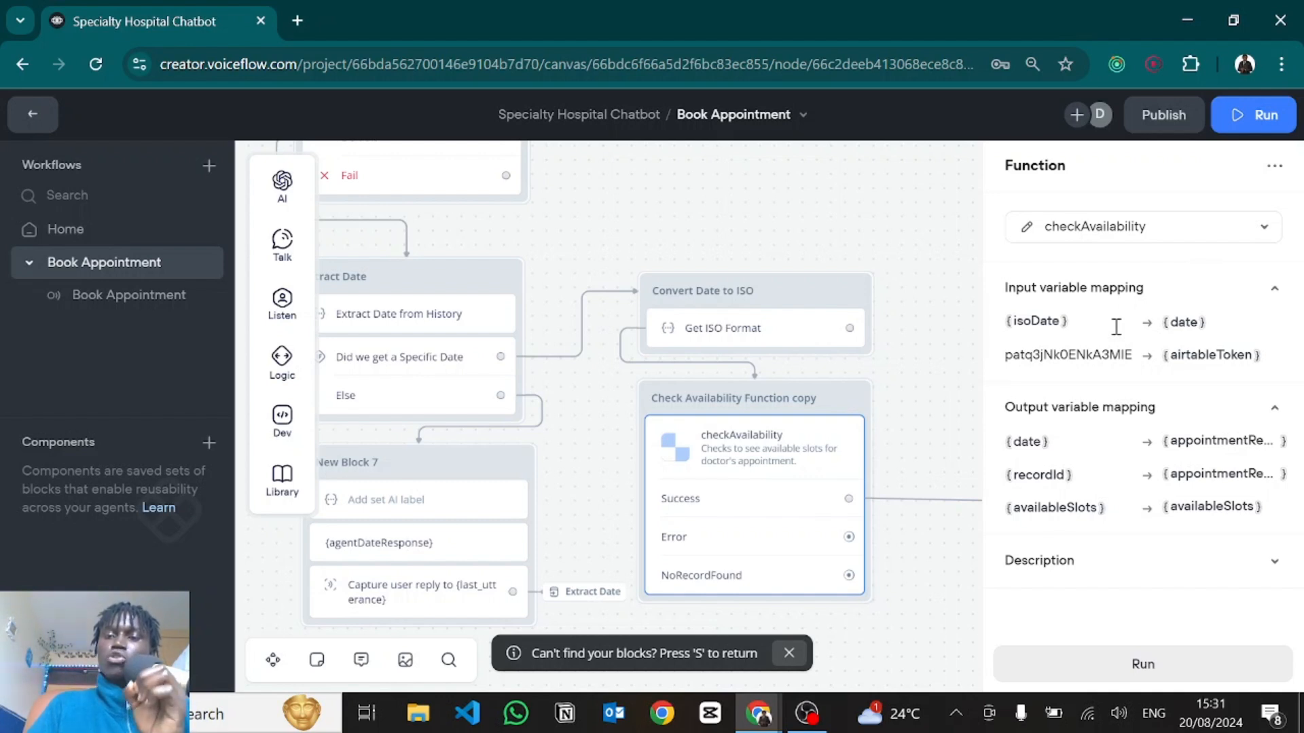
Open the checkAvailability function's code editor from the Function step panel.
click(1028, 231)
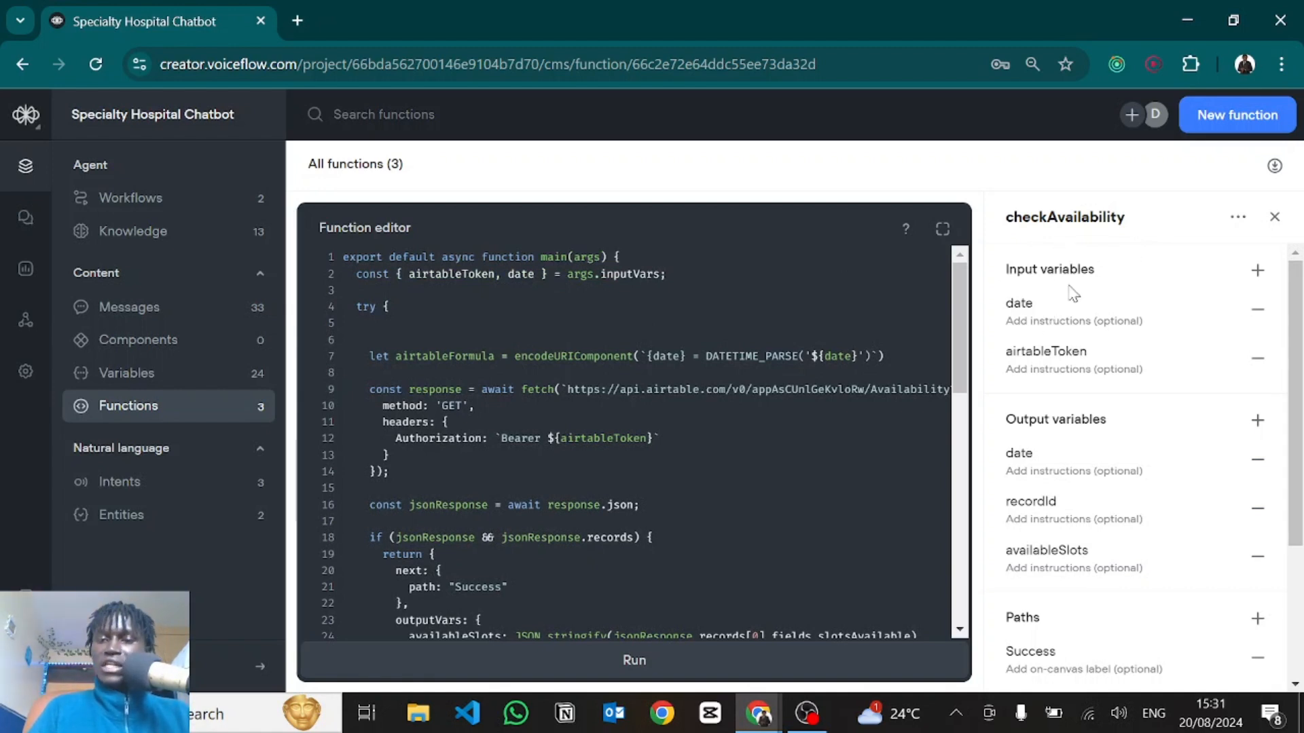
Review the date and airtableToken input variables and their destructuring on line 2 of the code.
double_click(1018, 304)
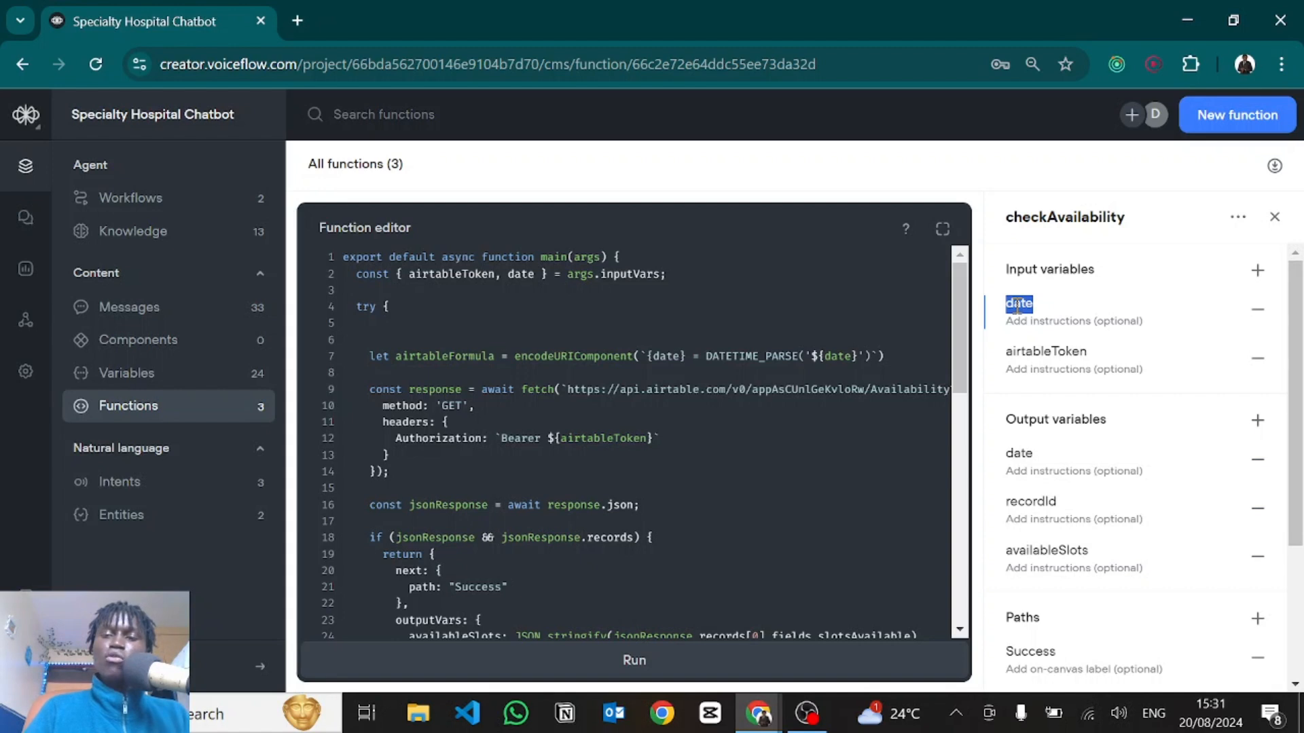
double_click(1039, 352)
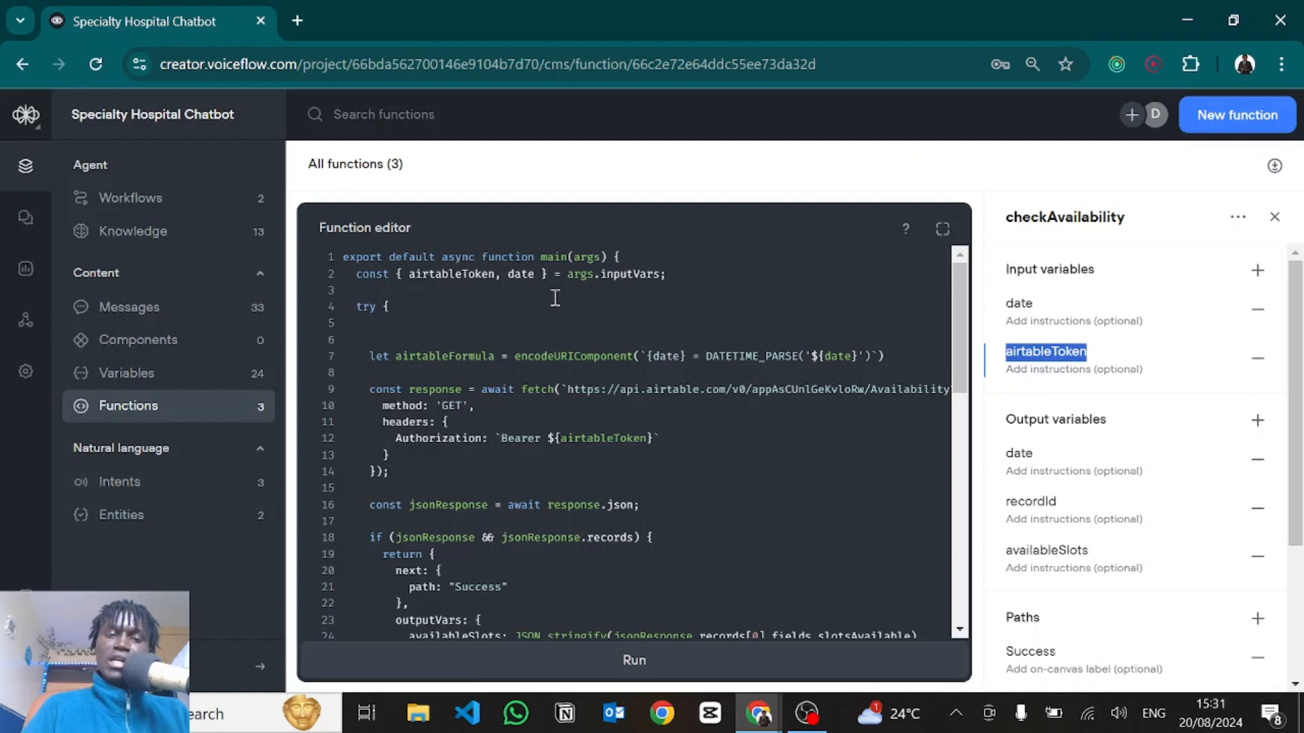
click(474, 303)
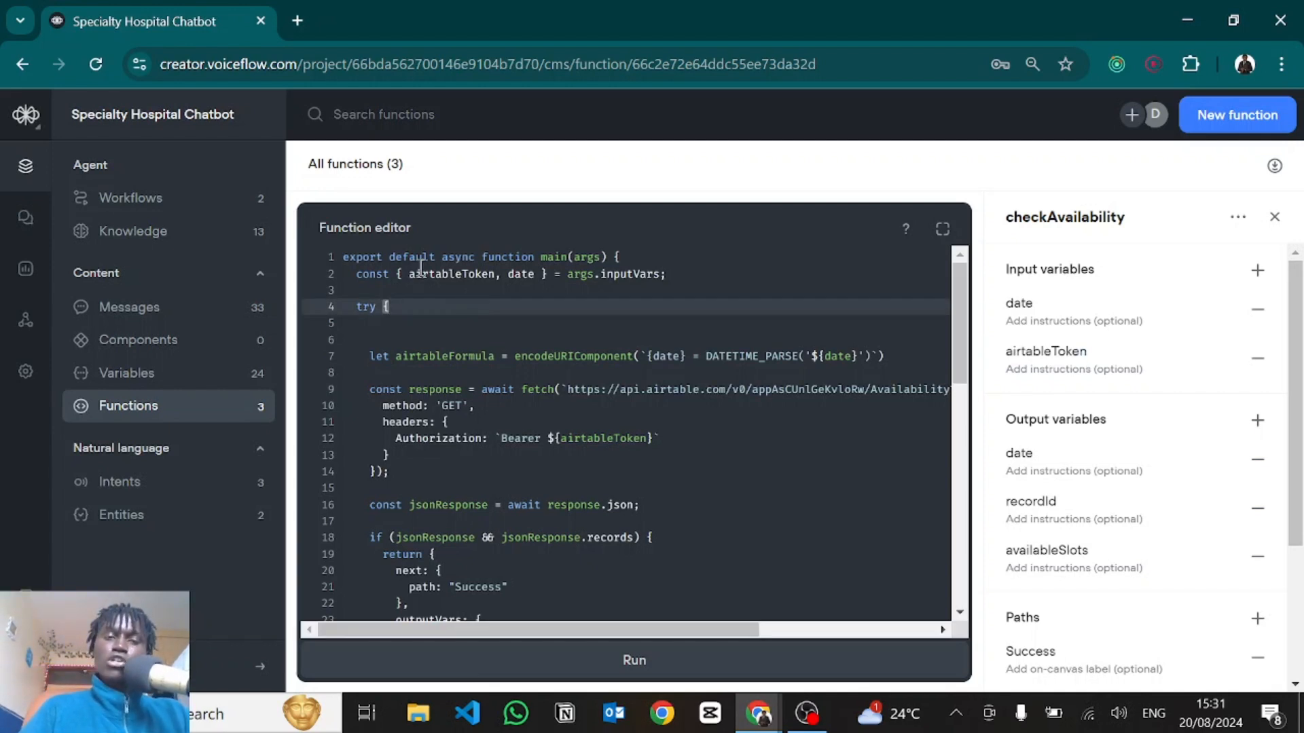
click(411, 274)
click(531, 274)
drag(533, 270, 543, 274)
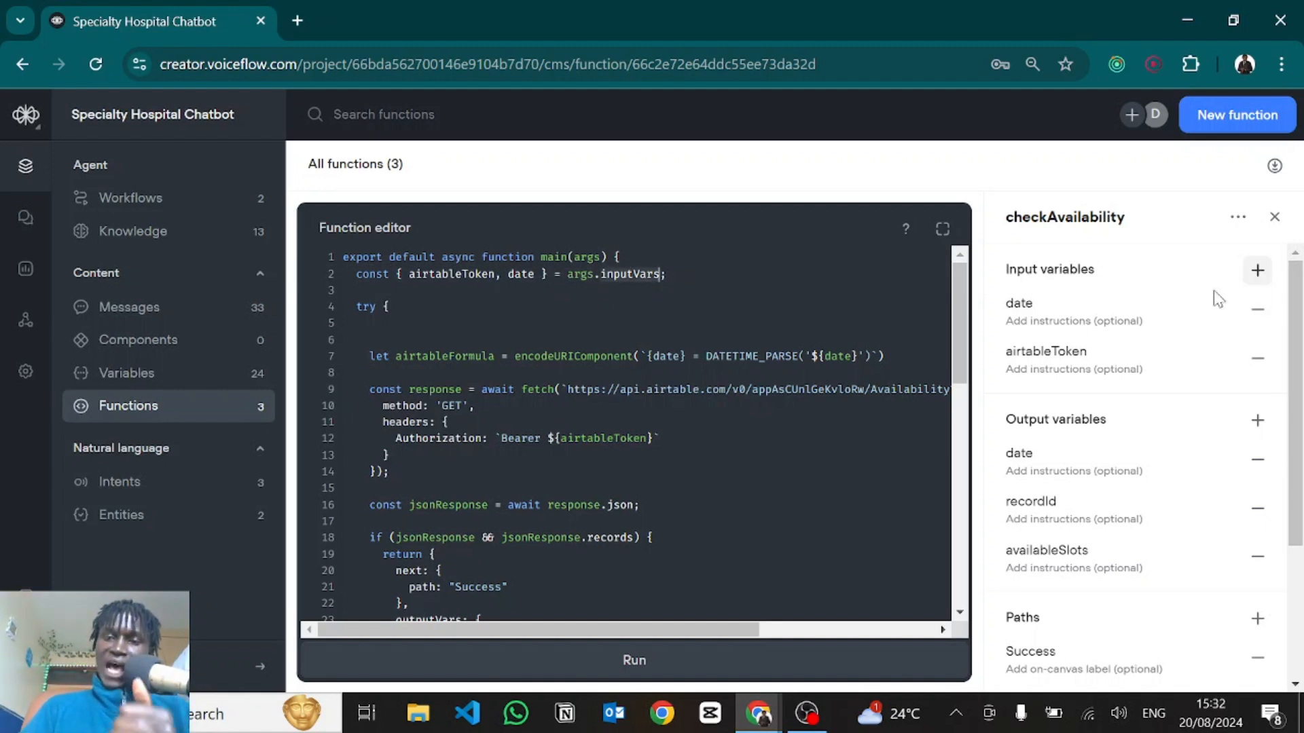
Add two throwaway test inputs, delete them again, and switch to the Airtable Availability table.
click(1257, 269)
text(vsdfghb)
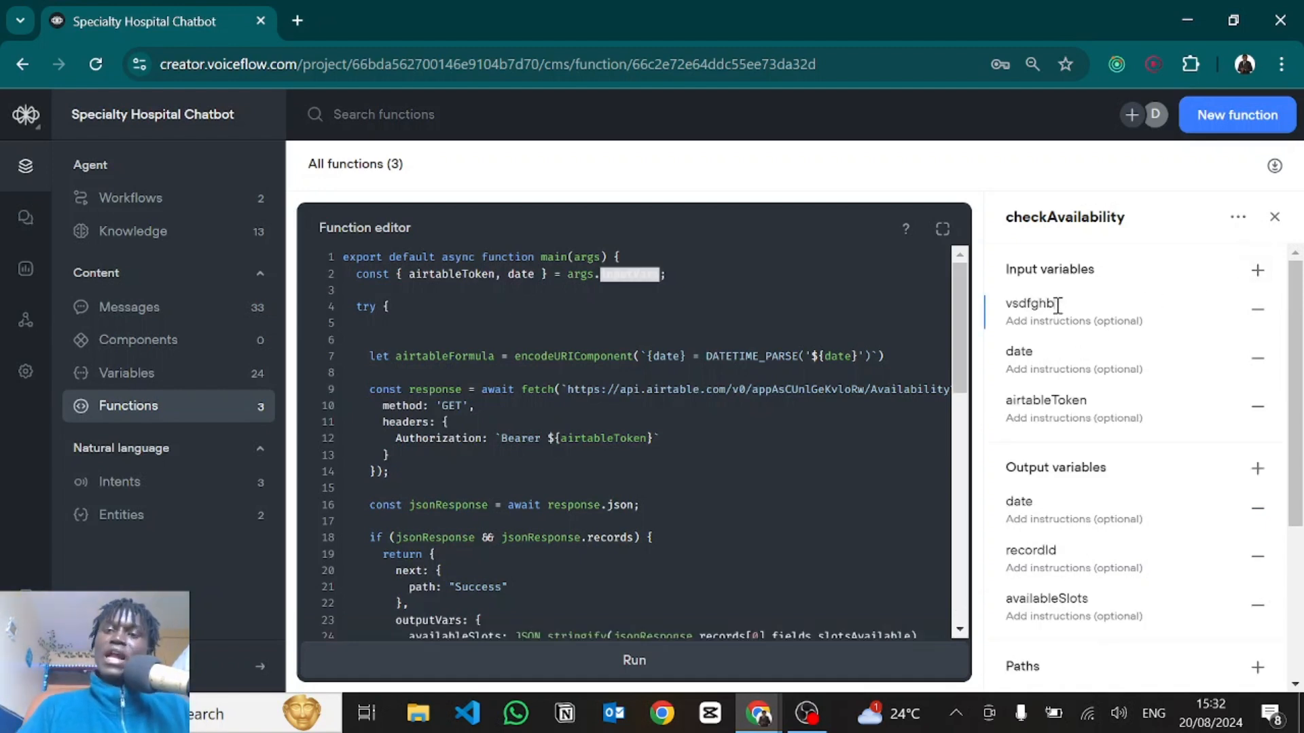
click(1256, 272)
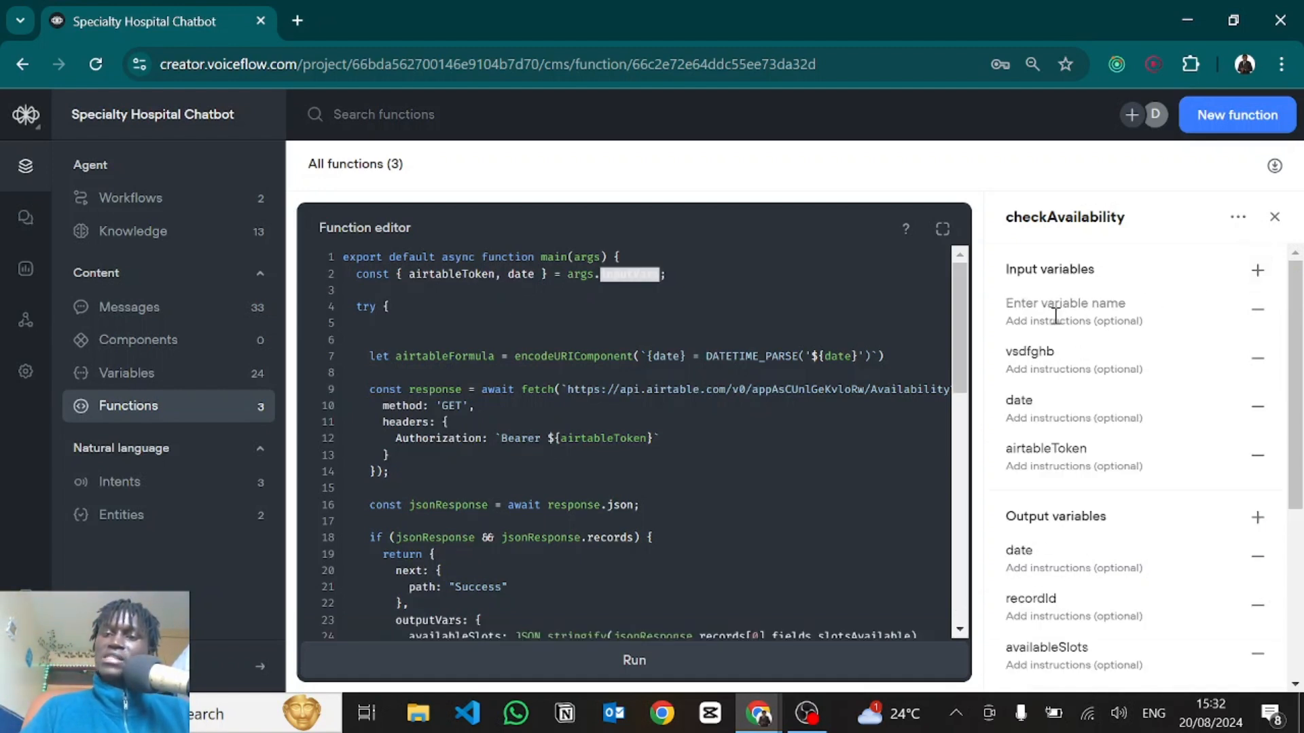
text(fdgbfgn)
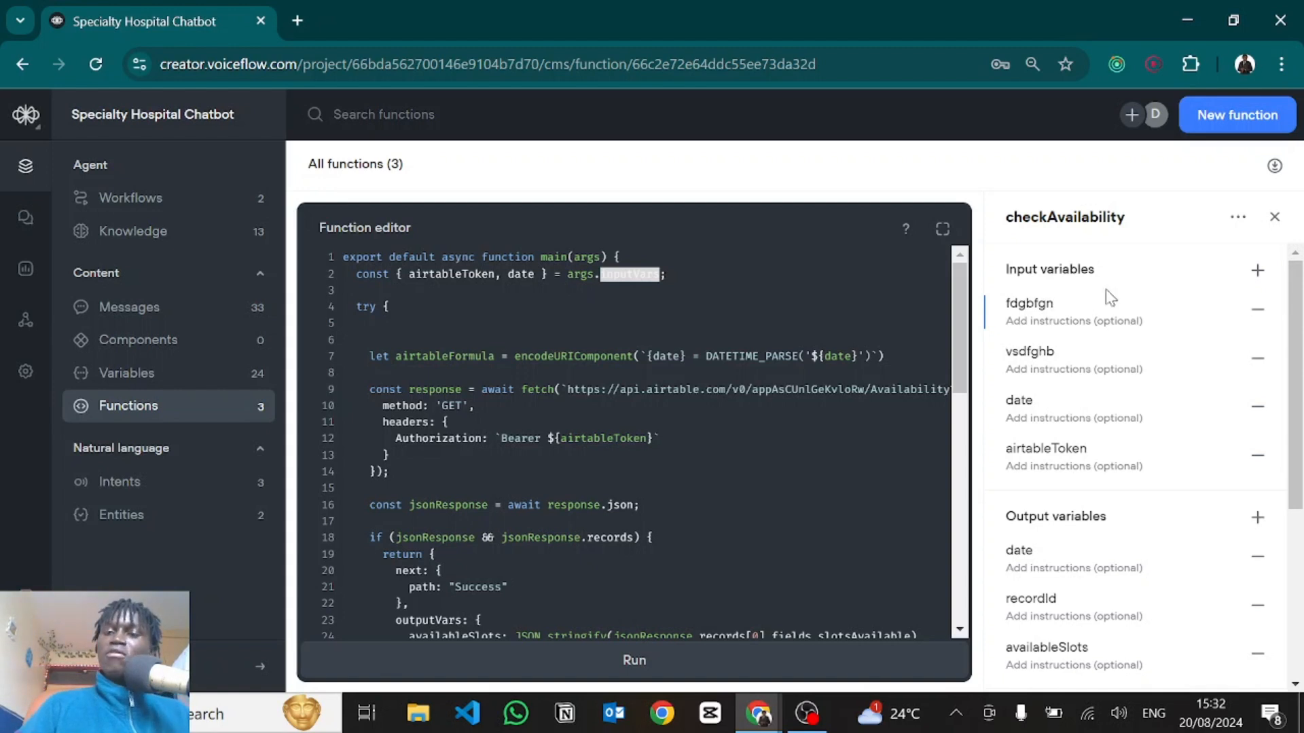
click(1258, 314)
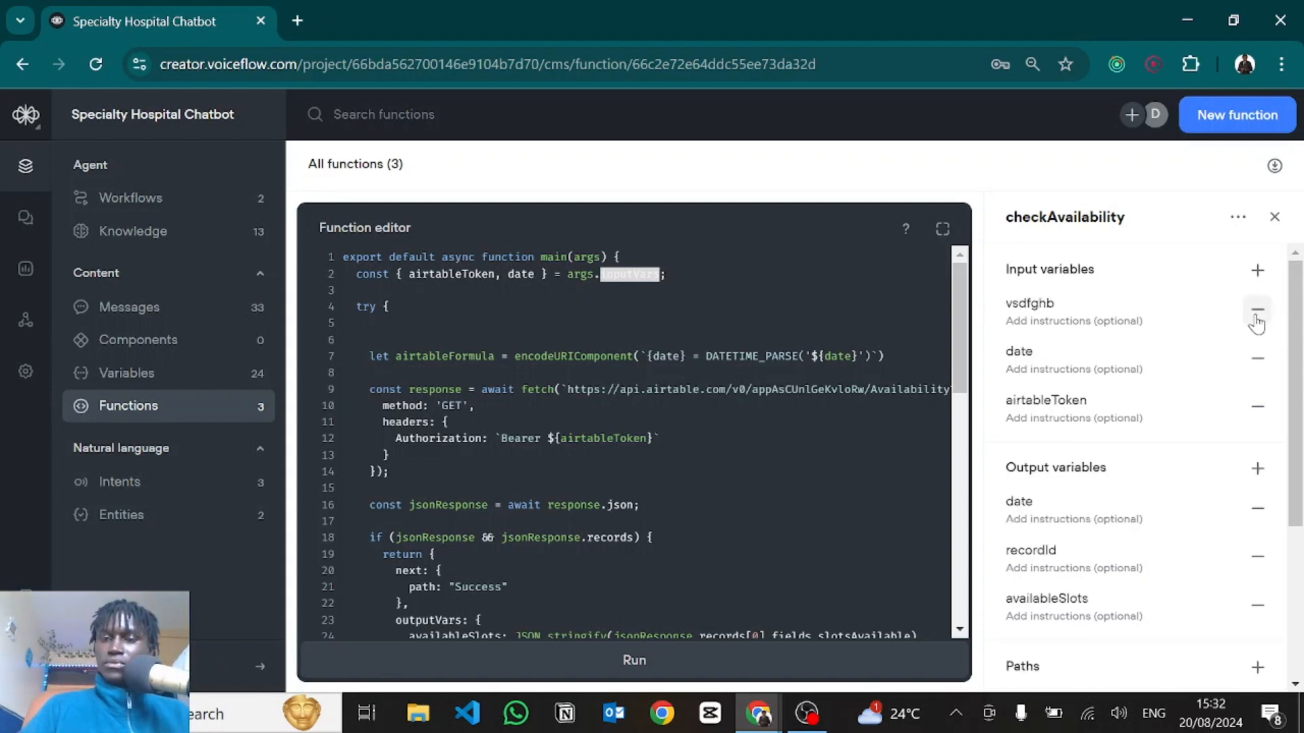
click(1258, 314)
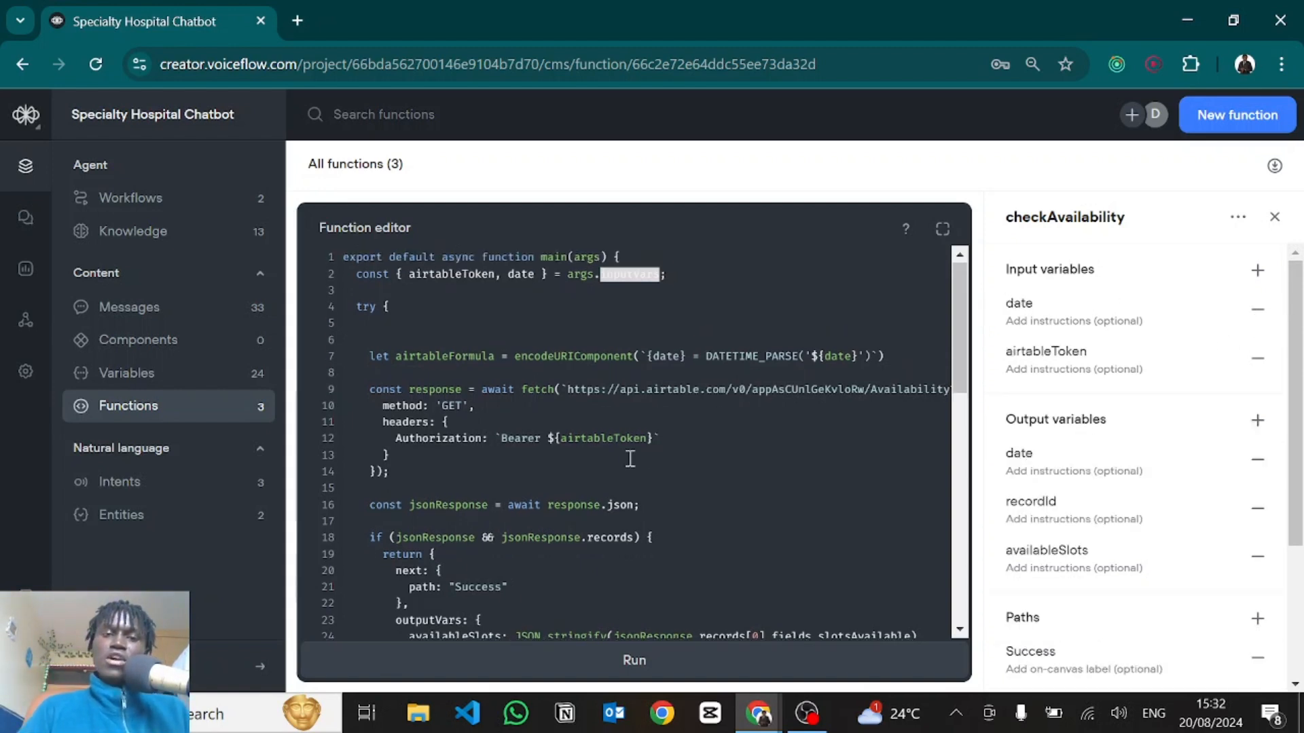
click(486, 313)
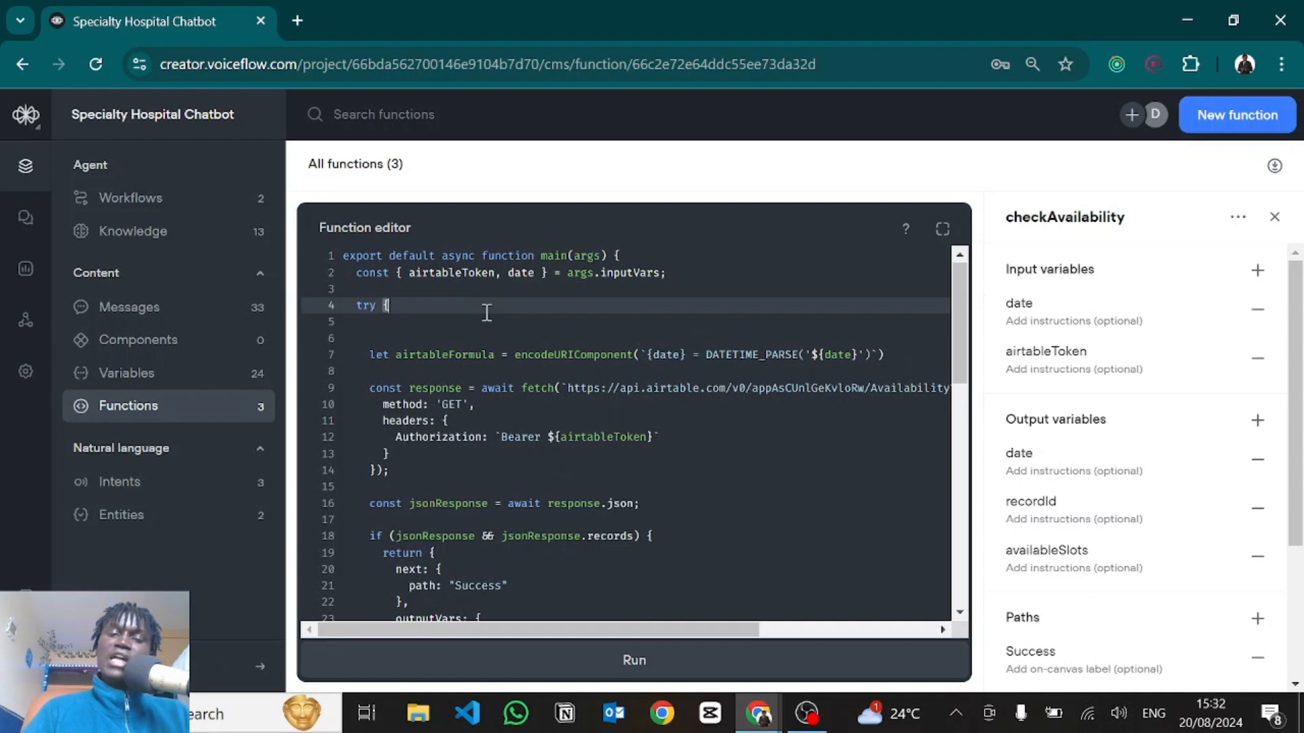
key(alt+Tab)
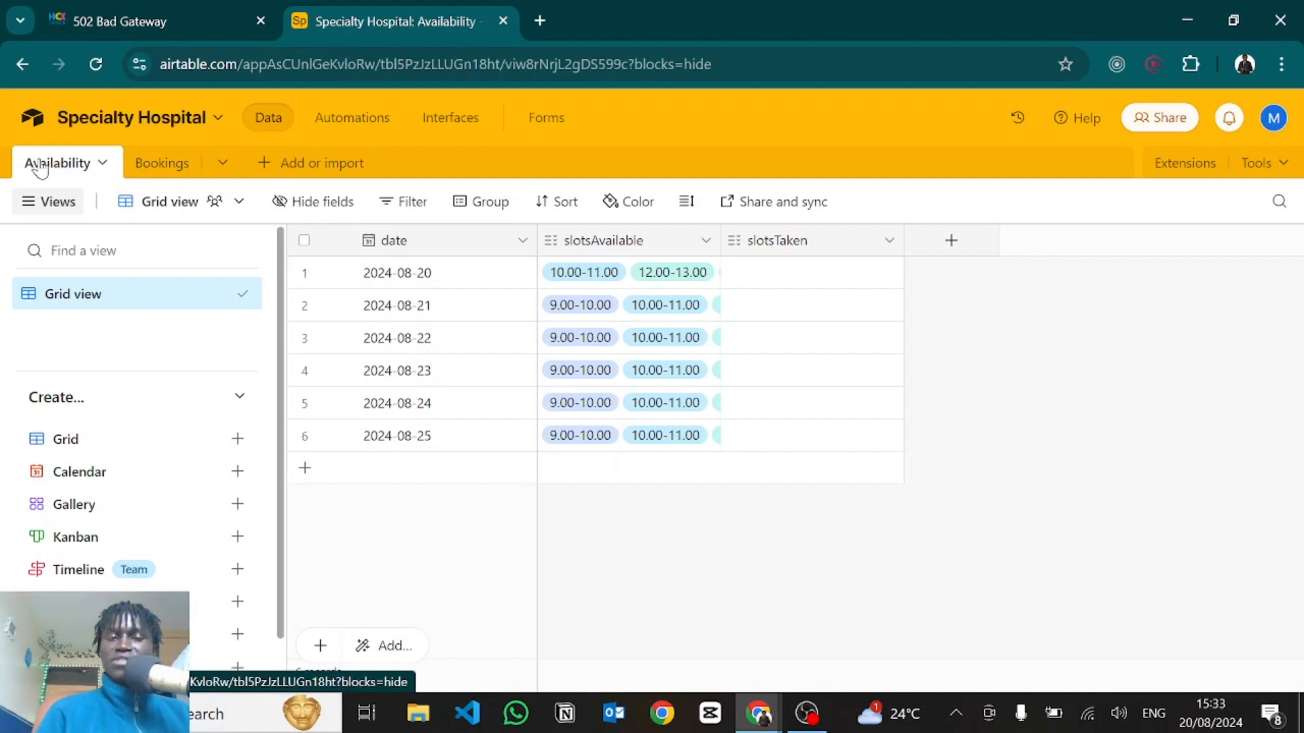
Glance at Bookings, then inspect the slotsAvailable field type in Availability without changing it.
click(155, 163)
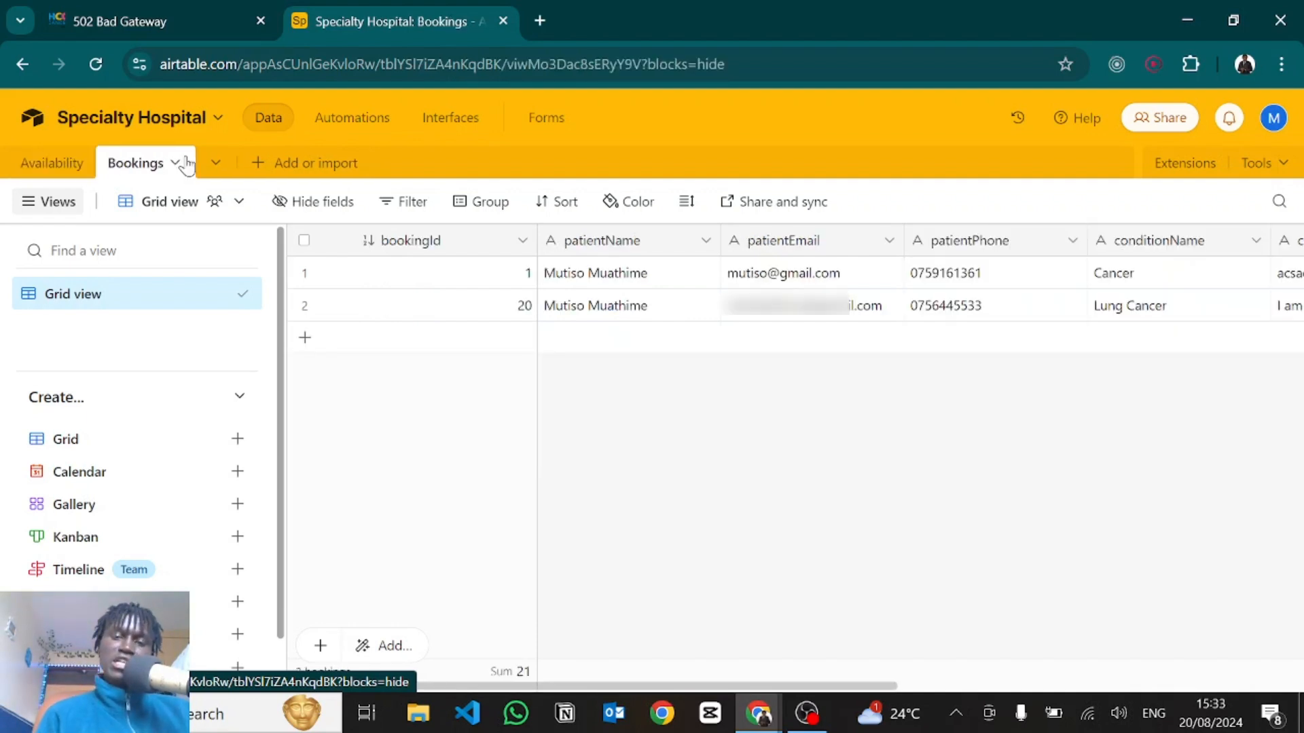
click(51, 163)
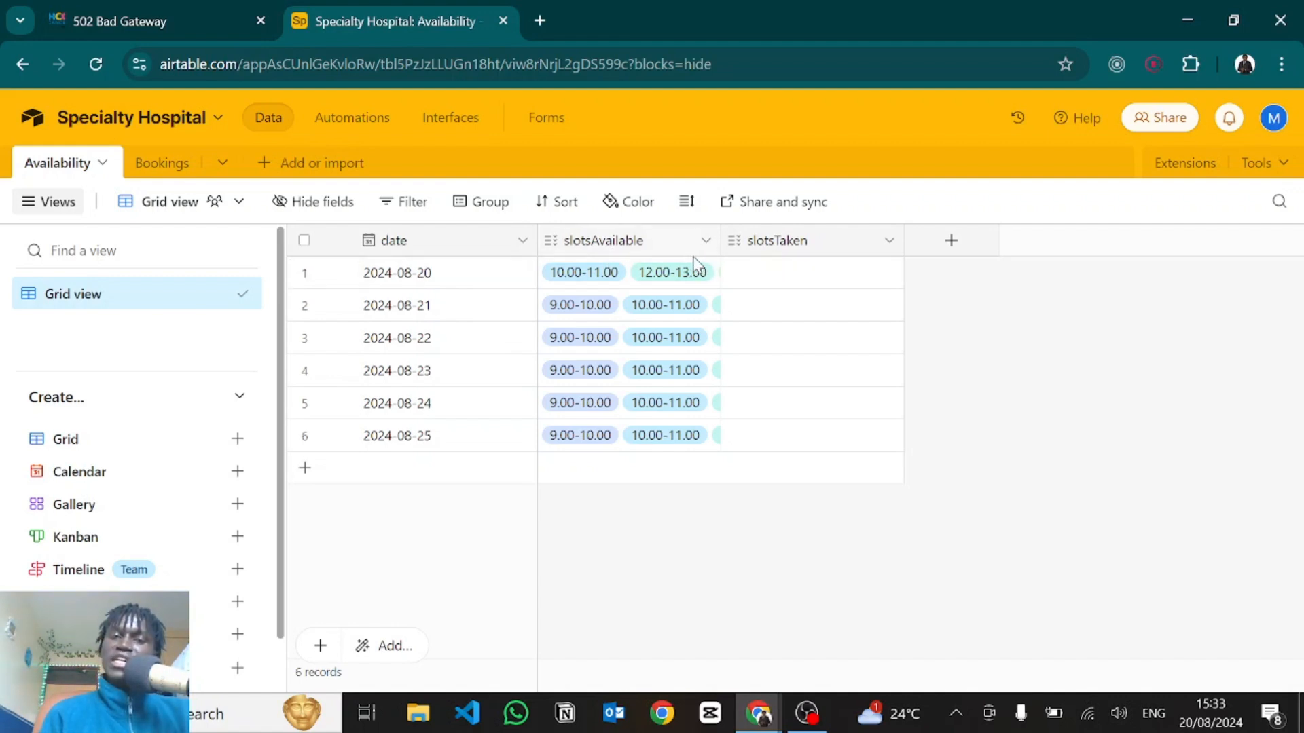
double_click(605, 244)
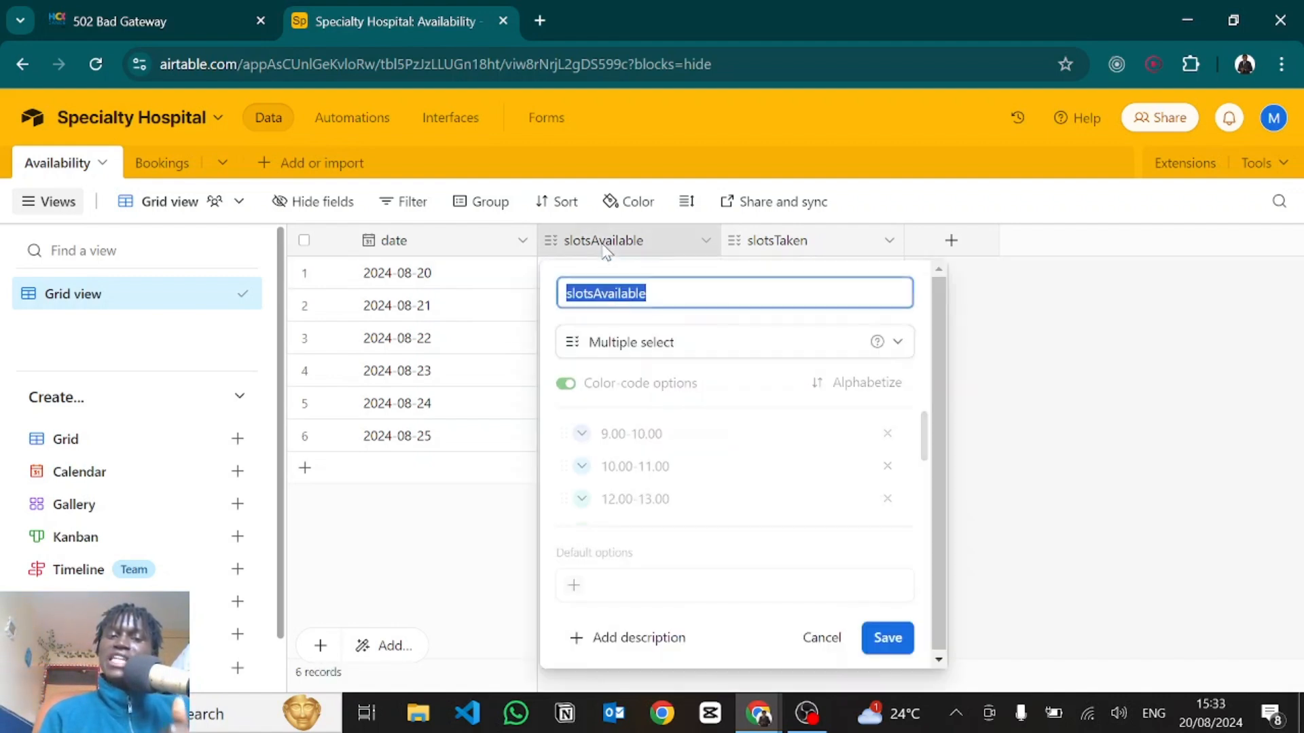
click(597, 345)
click(598, 345)
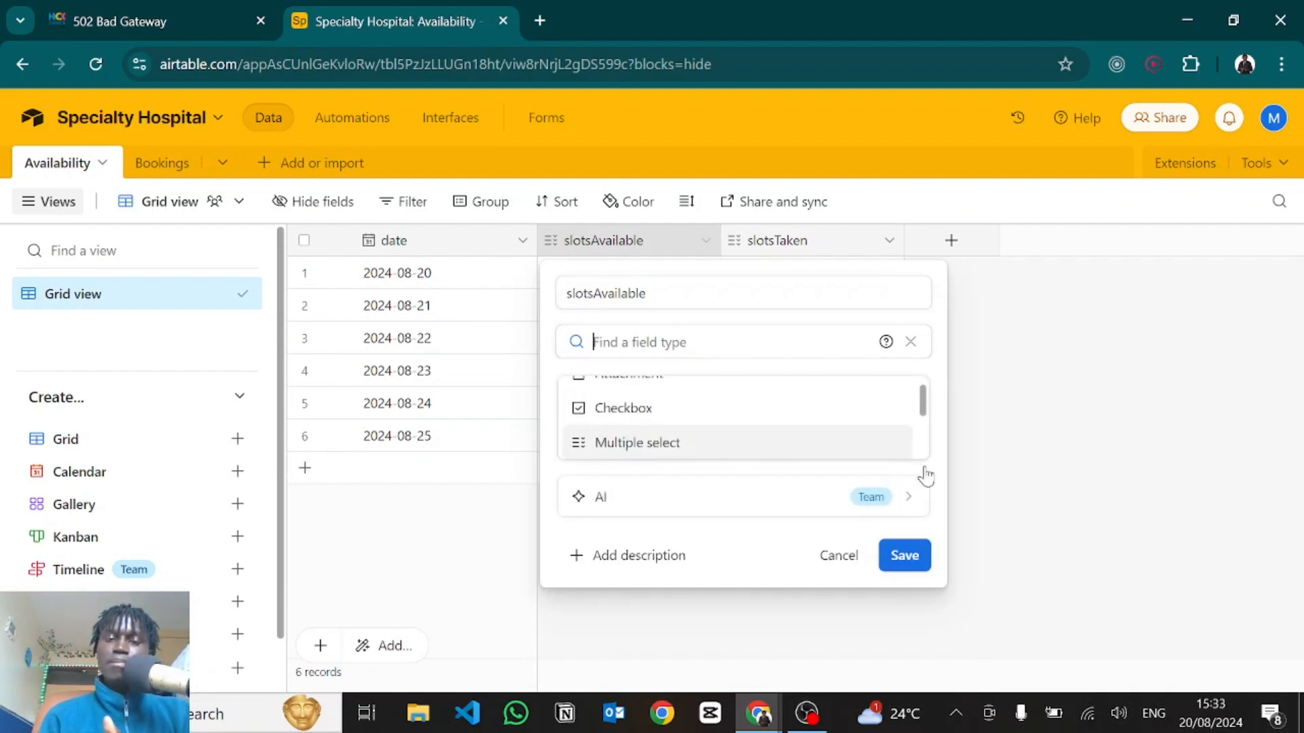
click(1269, 487)
View every time-slot option for rows 1 and 2, then open the Bookings table.
click(635, 280)
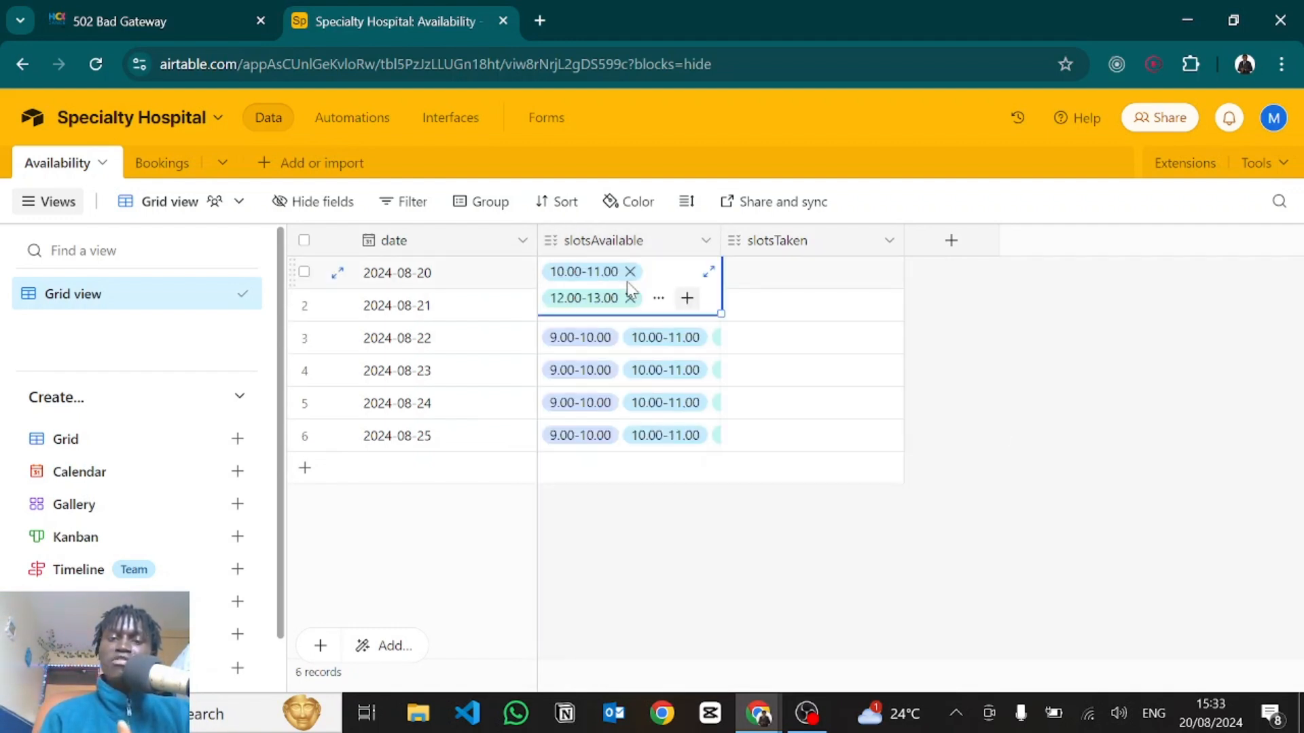
click(708, 271)
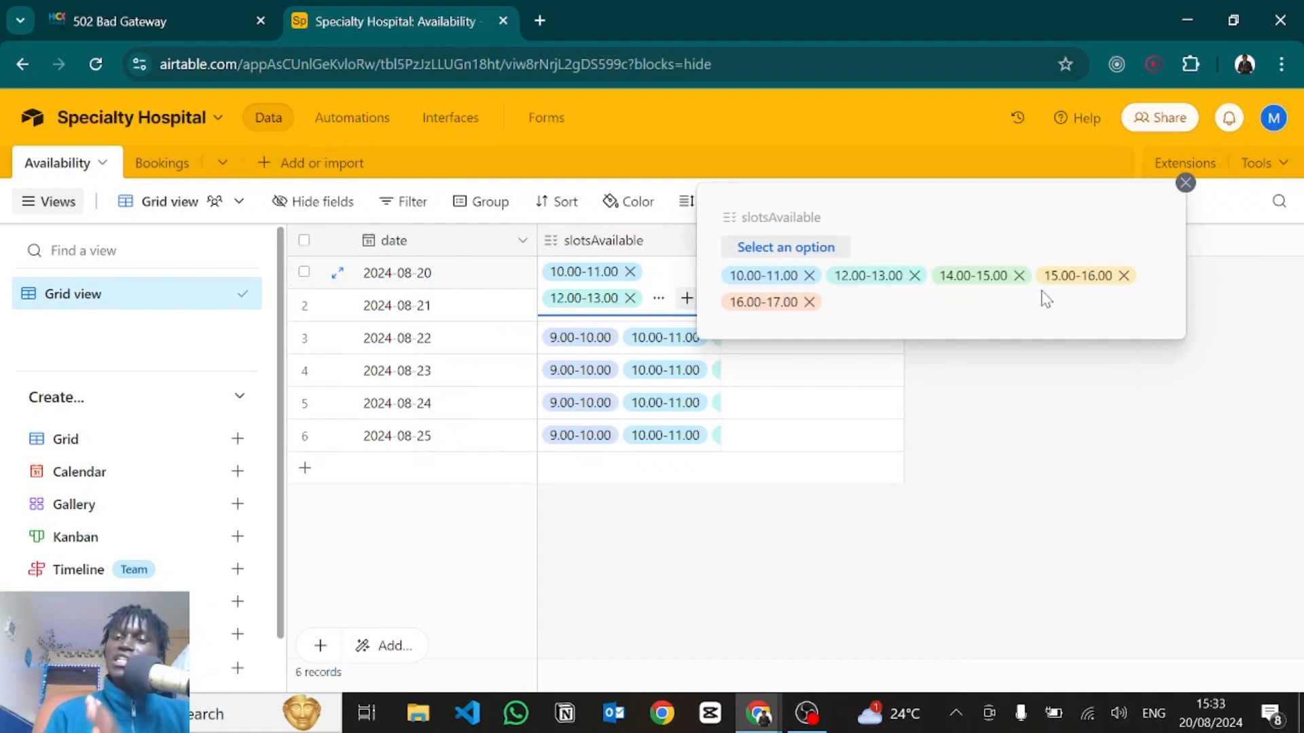
click(1057, 383)
click(702, 303)
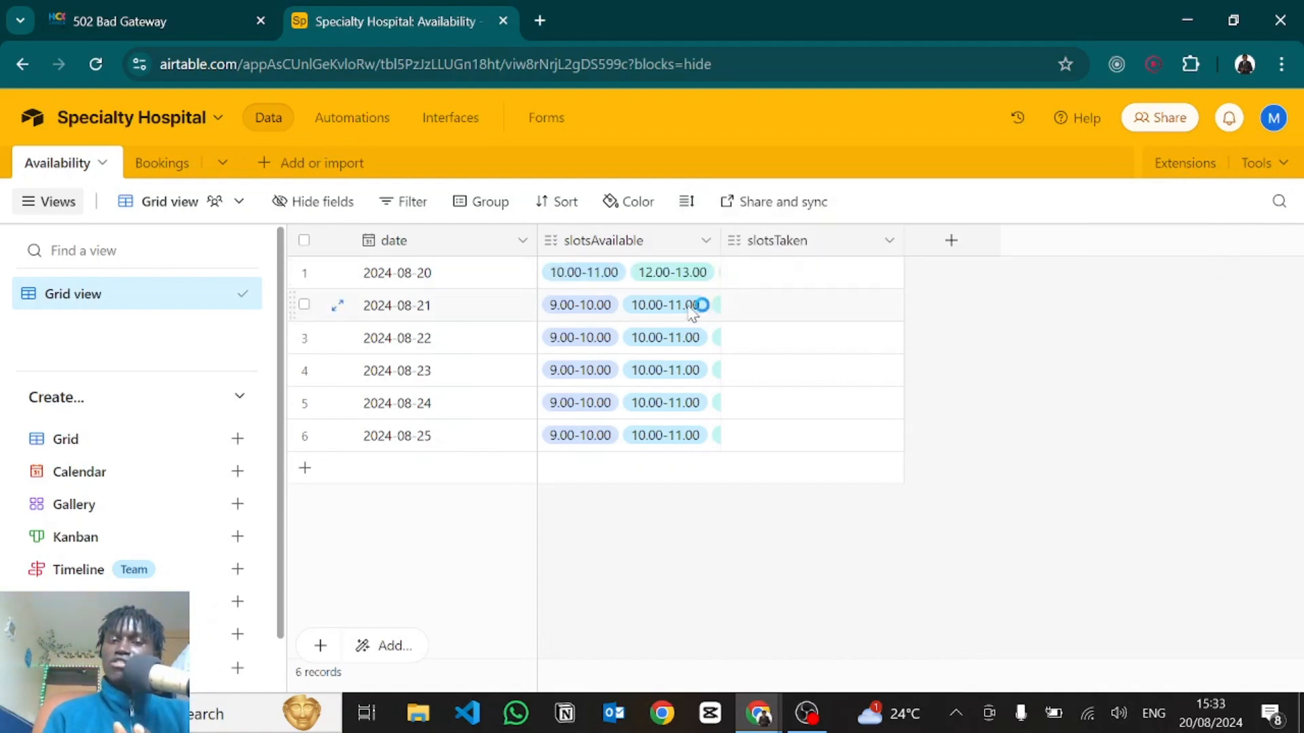
click(702, 293)
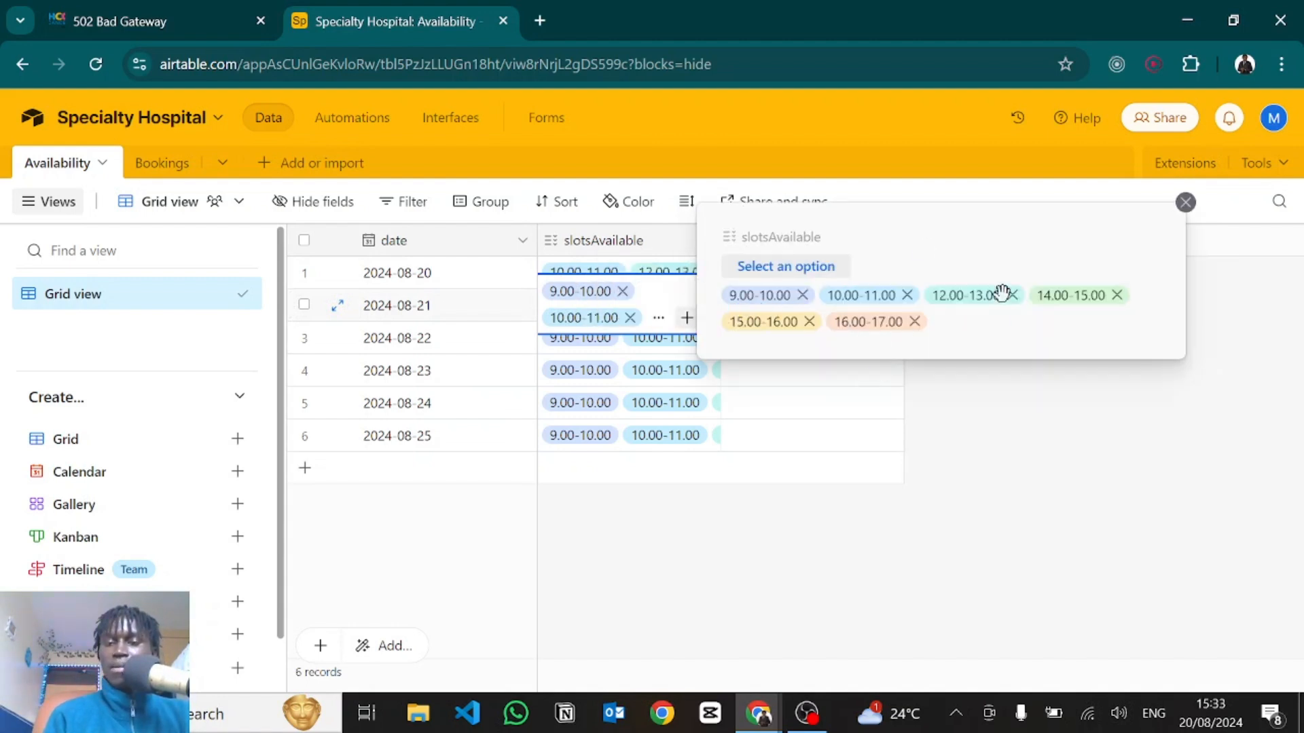
click(1020, 428)
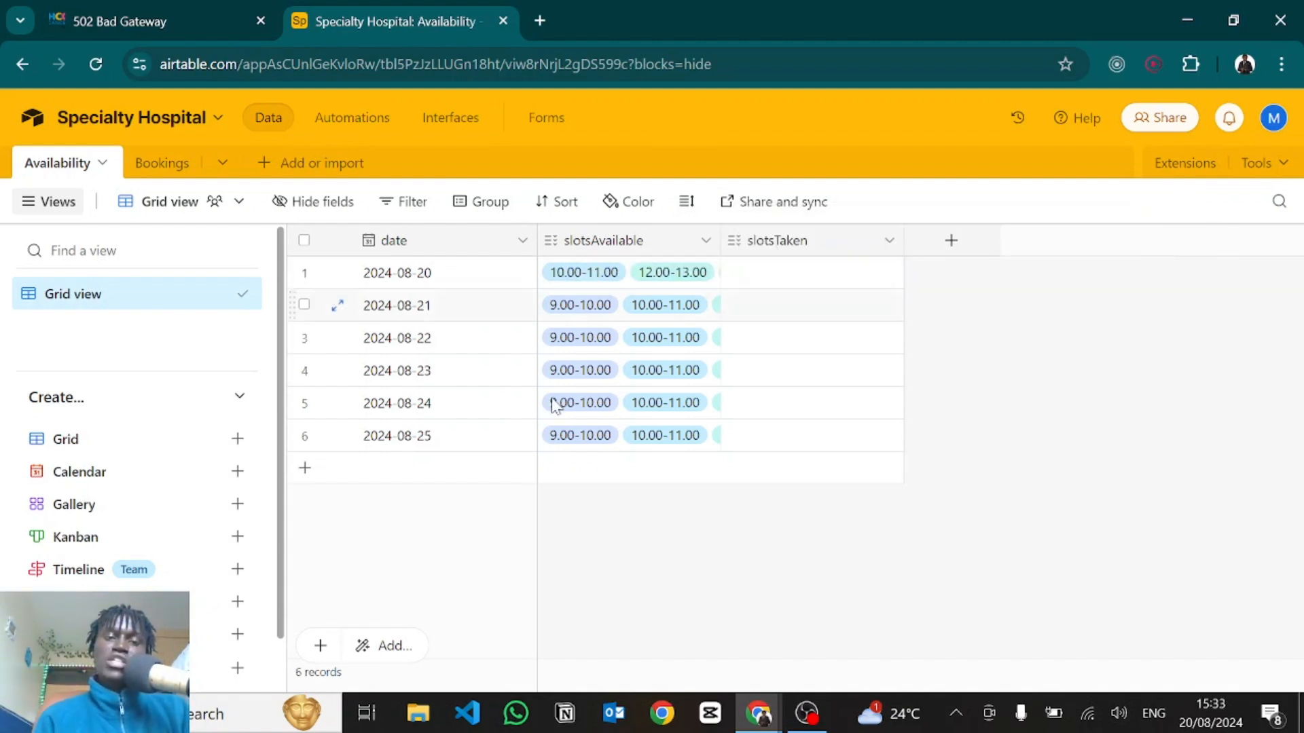
click(160, 166)
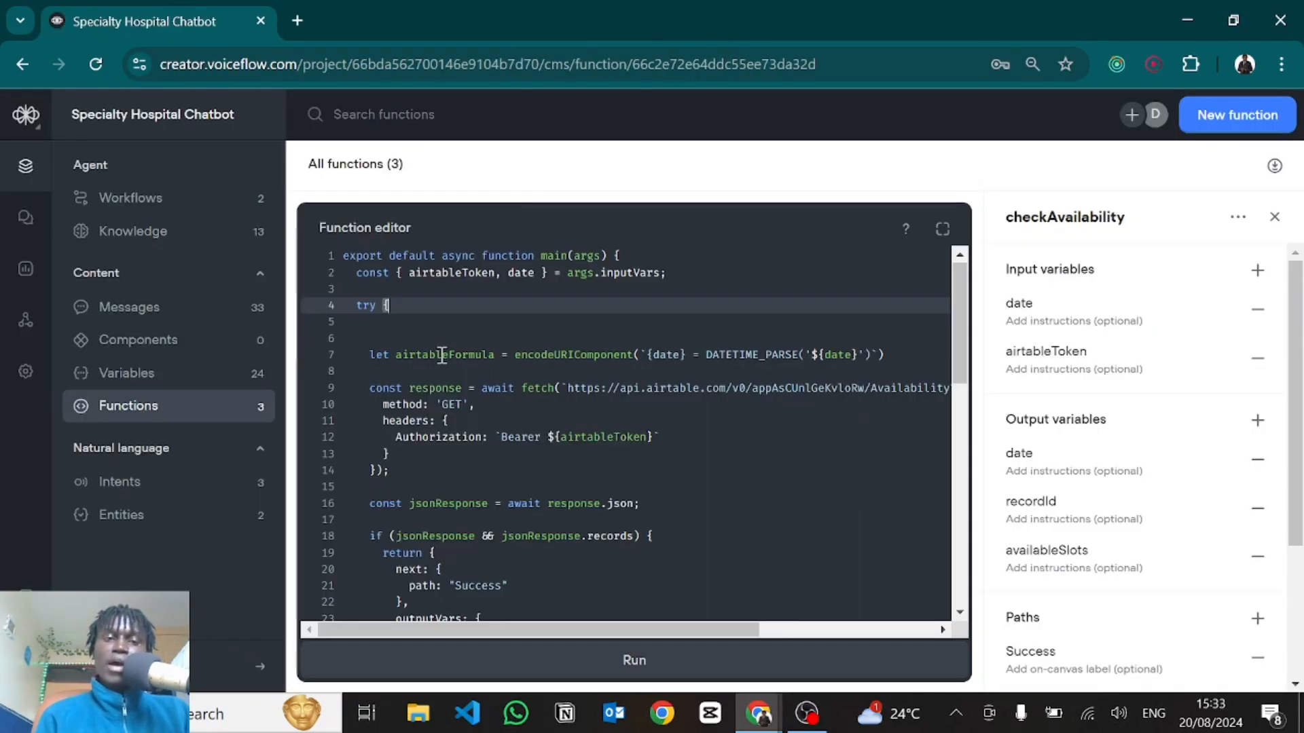
click(442, 355)
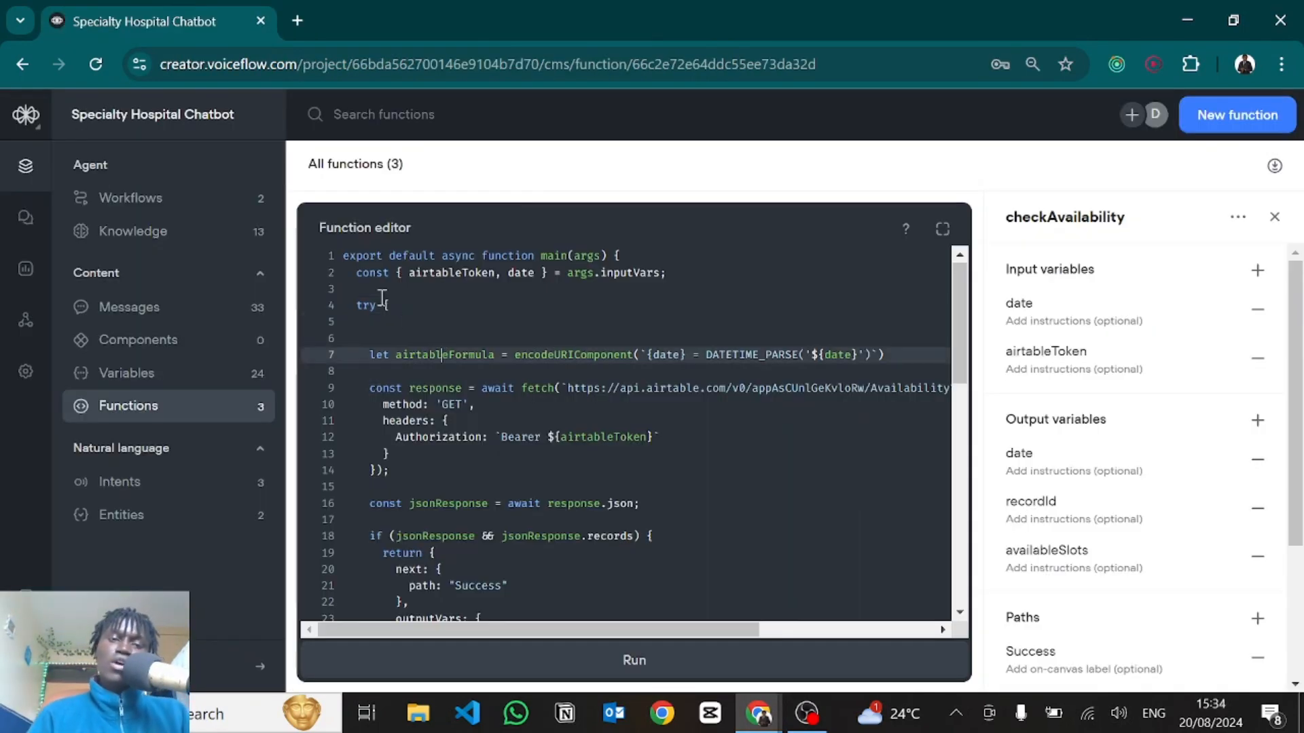
Highlight the formula and fetch code on lines 7–12, then the catch(error) block returning the Error path.
click(402, 307)
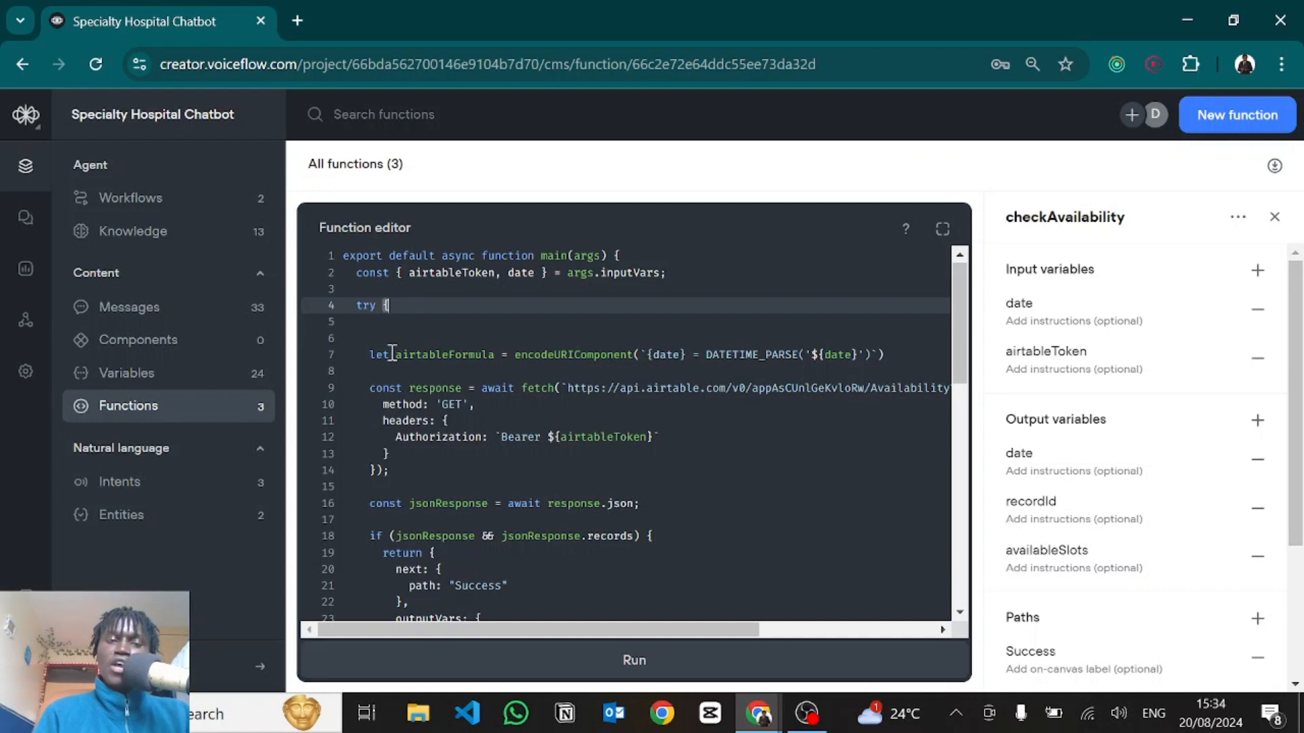
drag(372, 347, 660, 439)
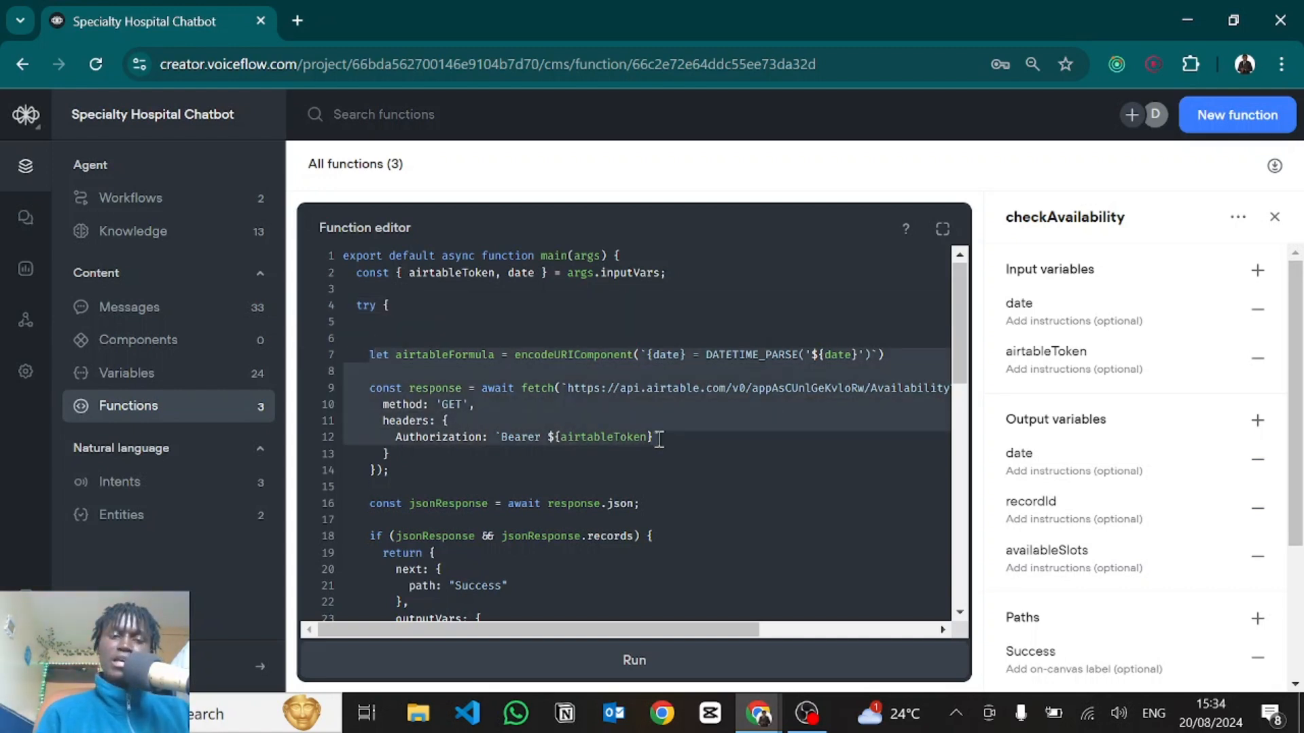
click(547, 366)
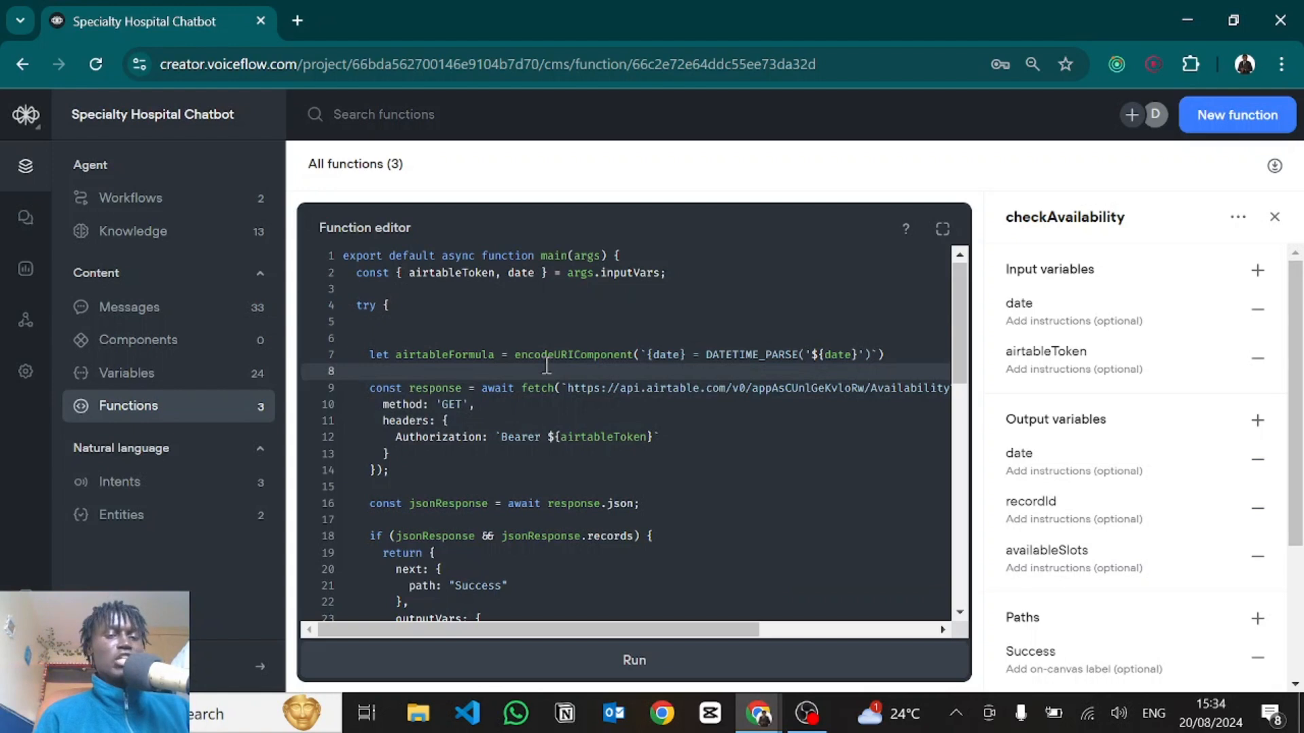
scroll(547, 367, down, 10)
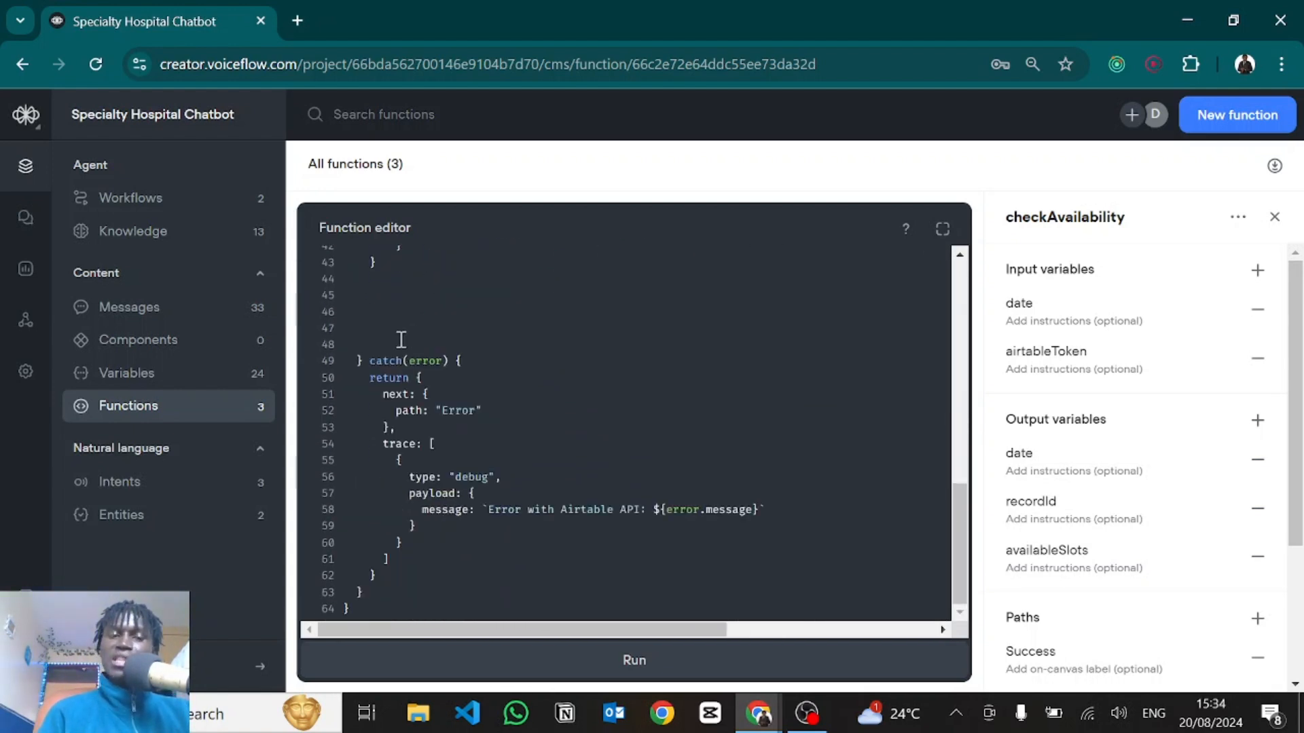
drag(370, 360, 465, 360)
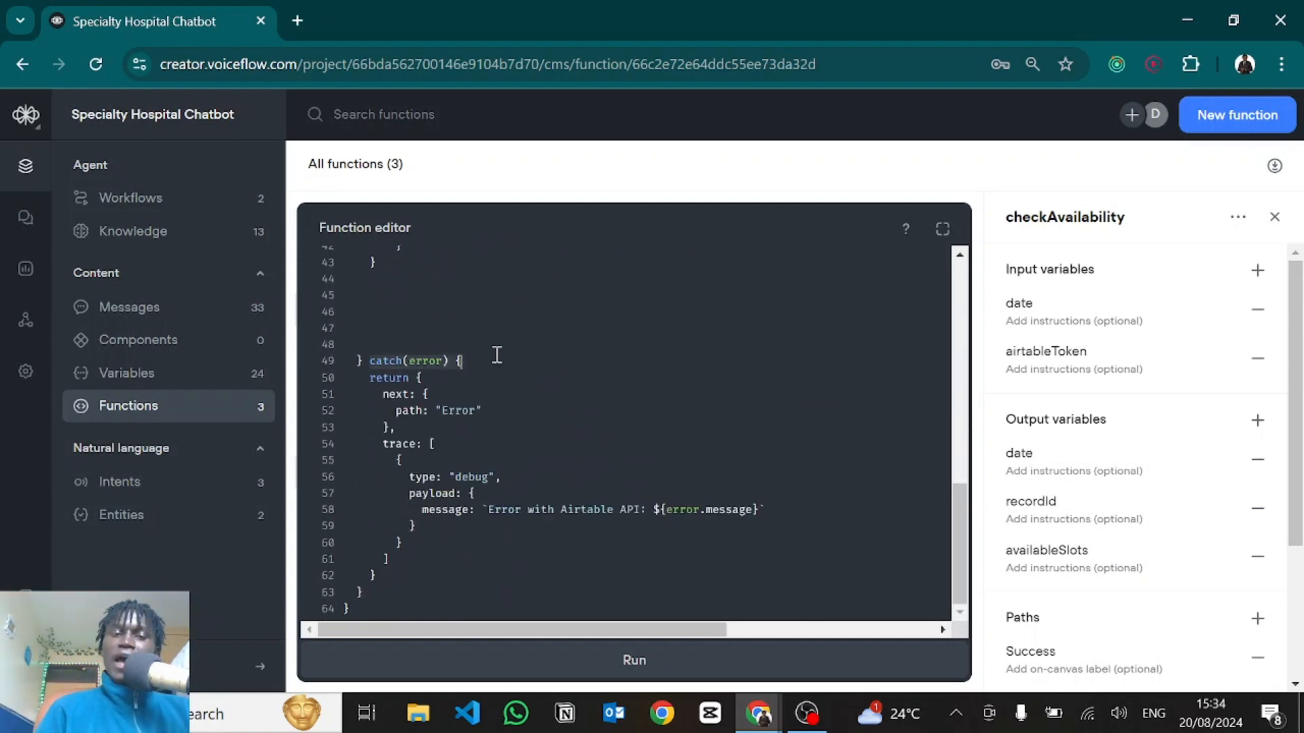
click(398, 429)
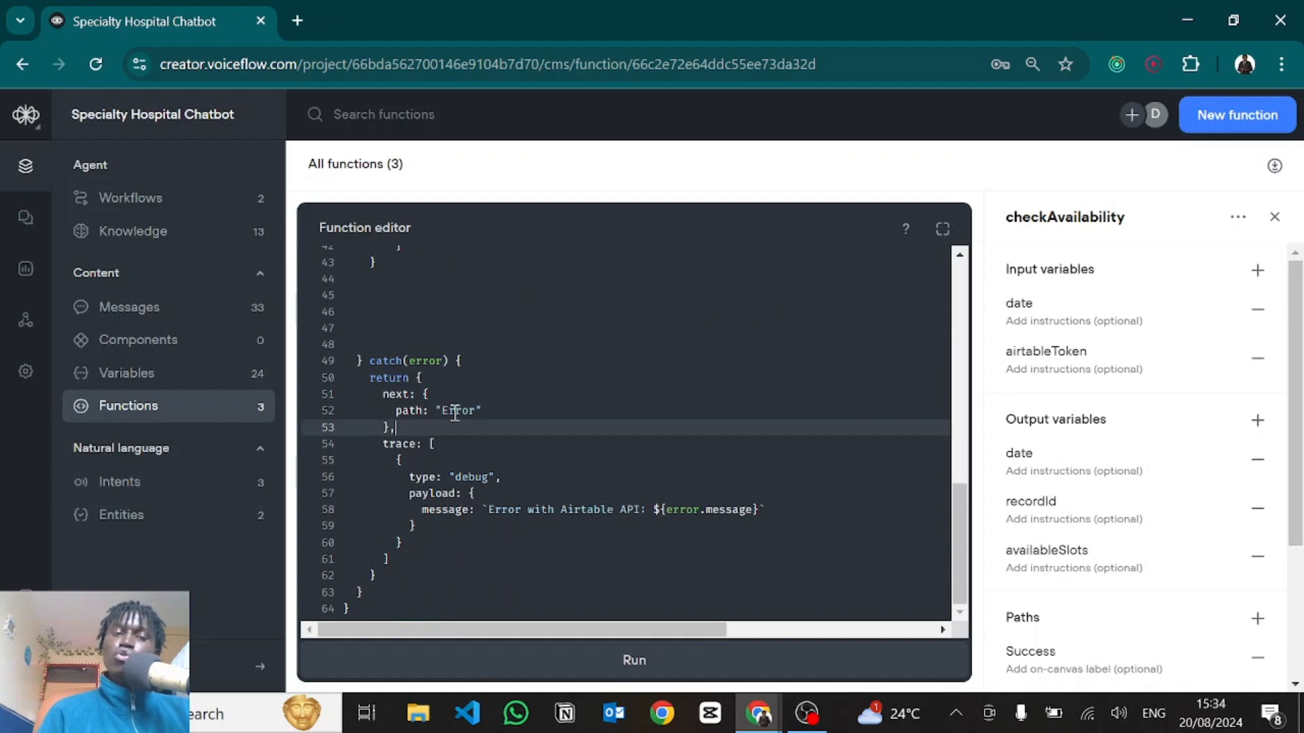
drag(469, 411, 537, 408)
click(637, 408)
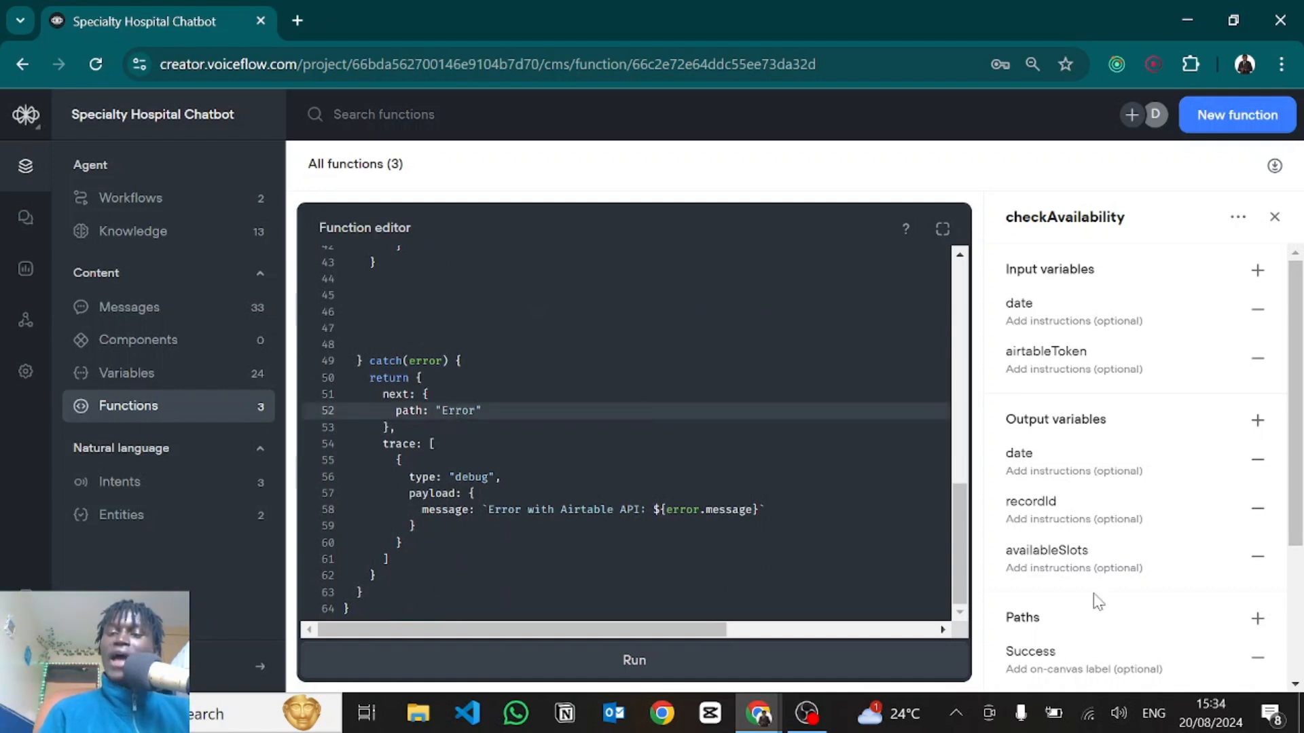
scroll(1098, 602, down, 3)
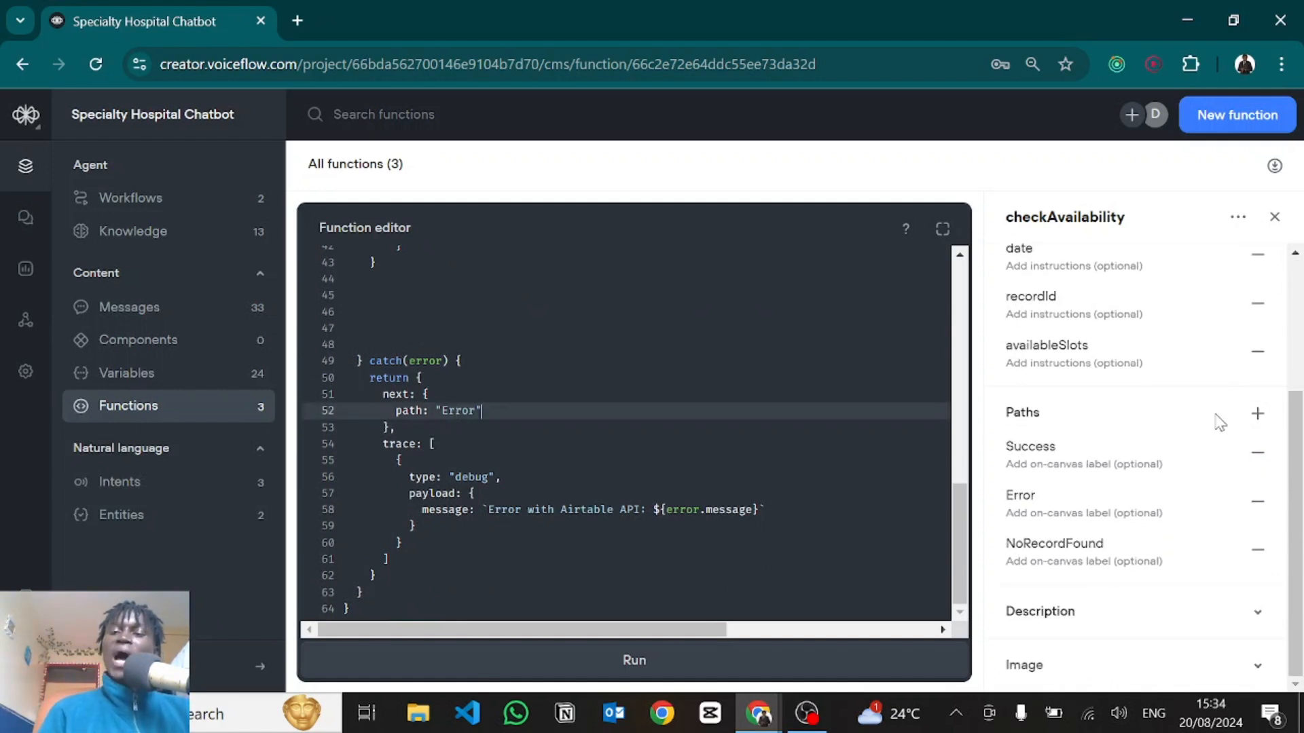
double_click(1048, 452)
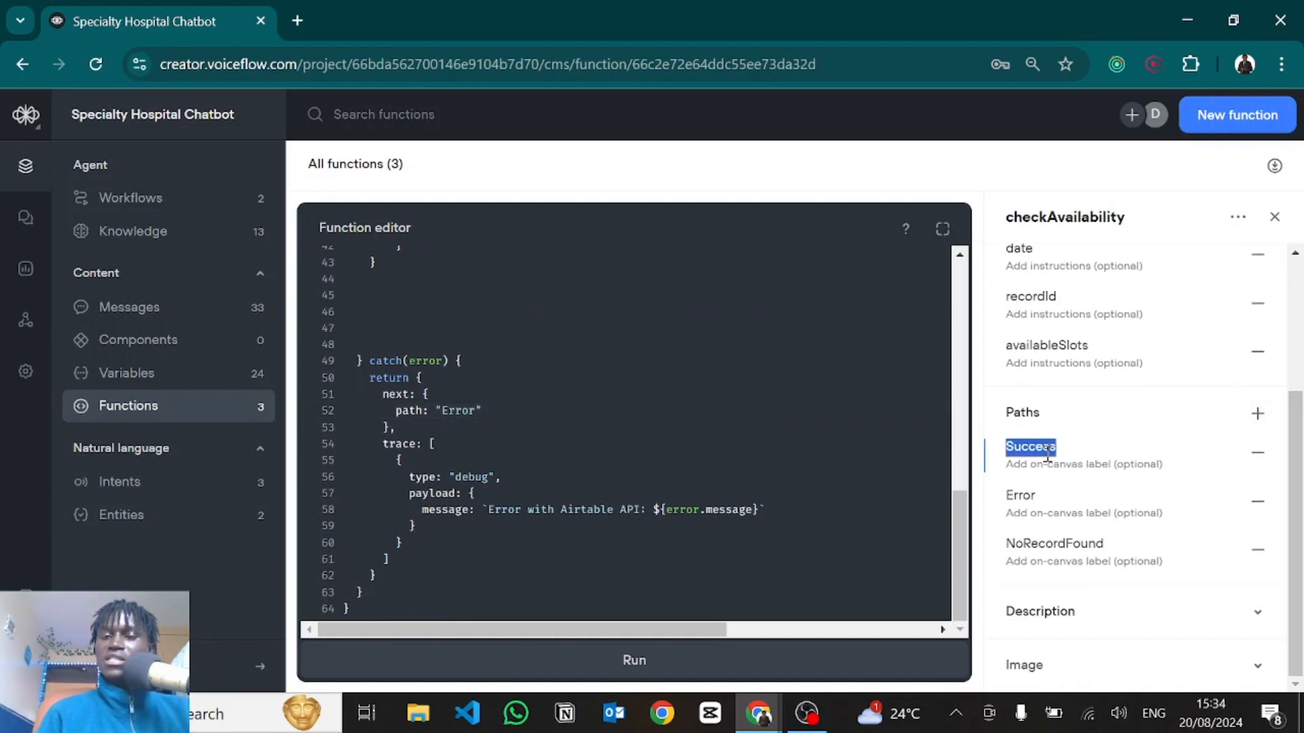
double_click(1019, 497)
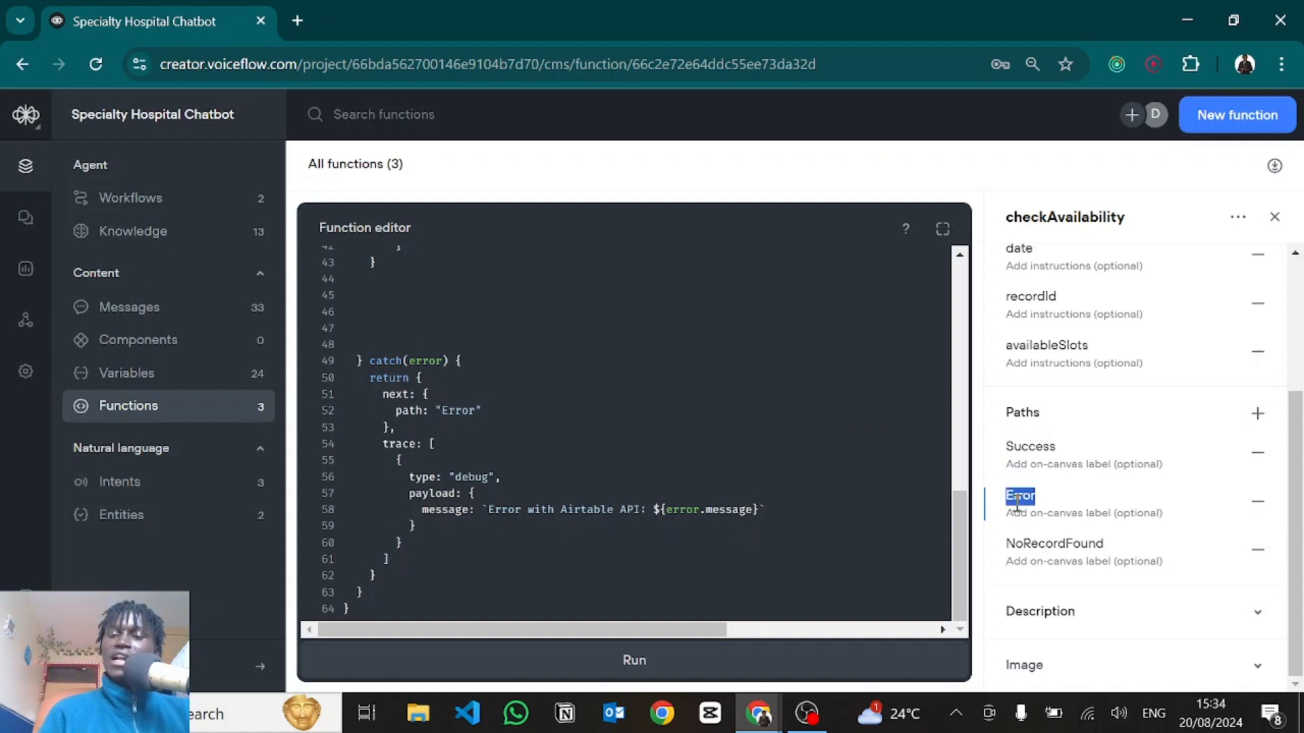
click(1038, 444)
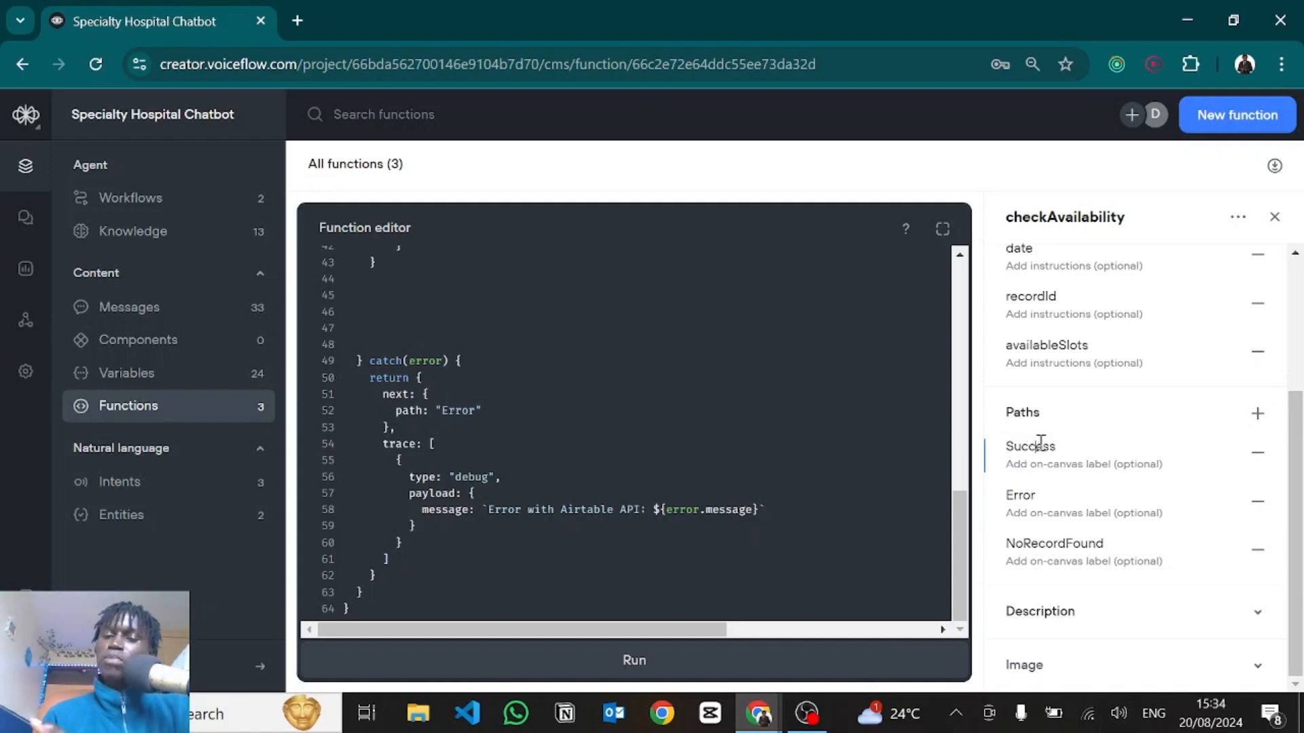
click(1023, 503)
double_click(1020, 496)
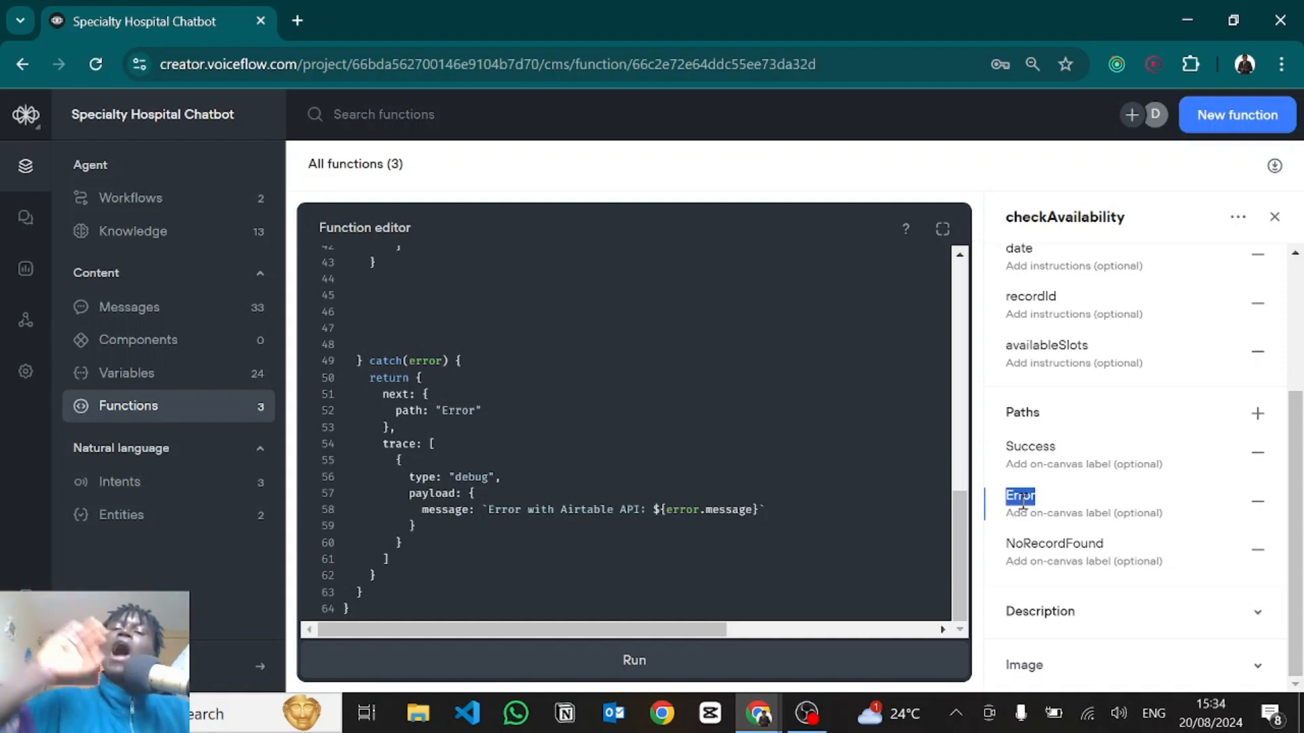
click(454, 410)
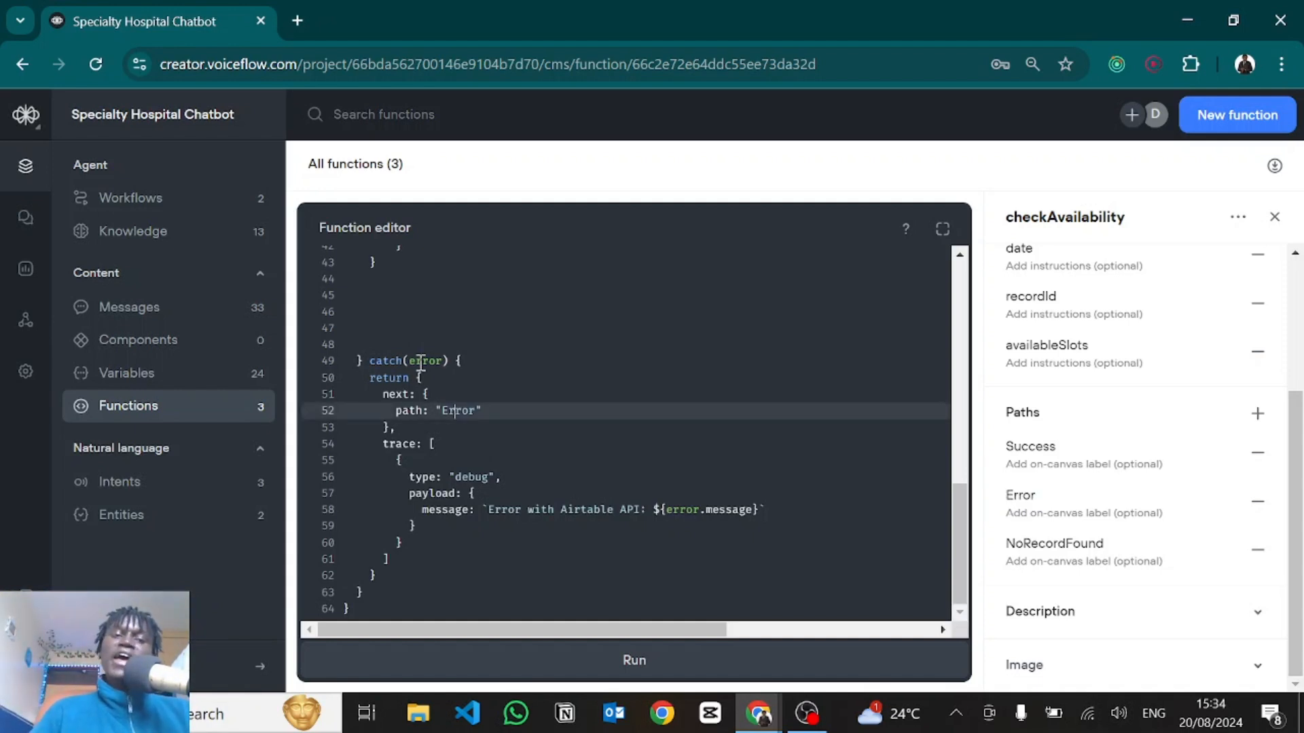
double_click(421, 362)
click(385, 383)
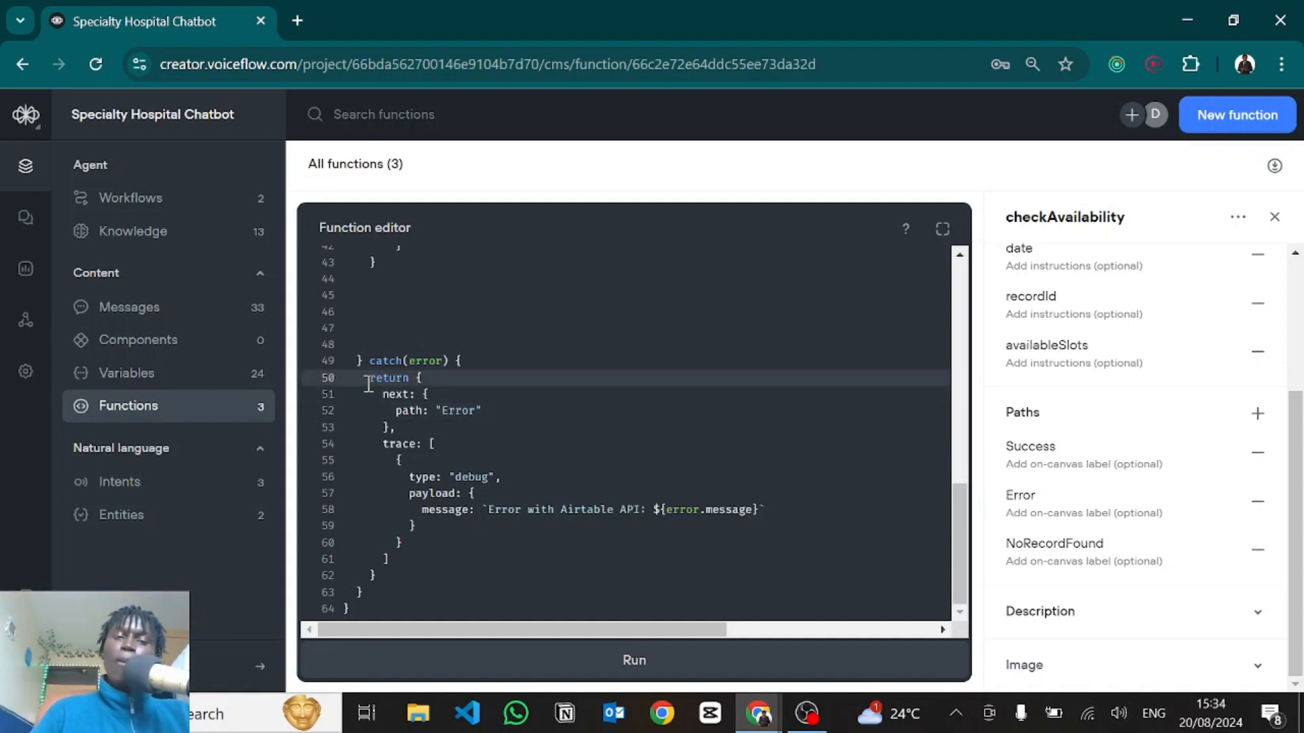
drag(370, 382, 427, 378)
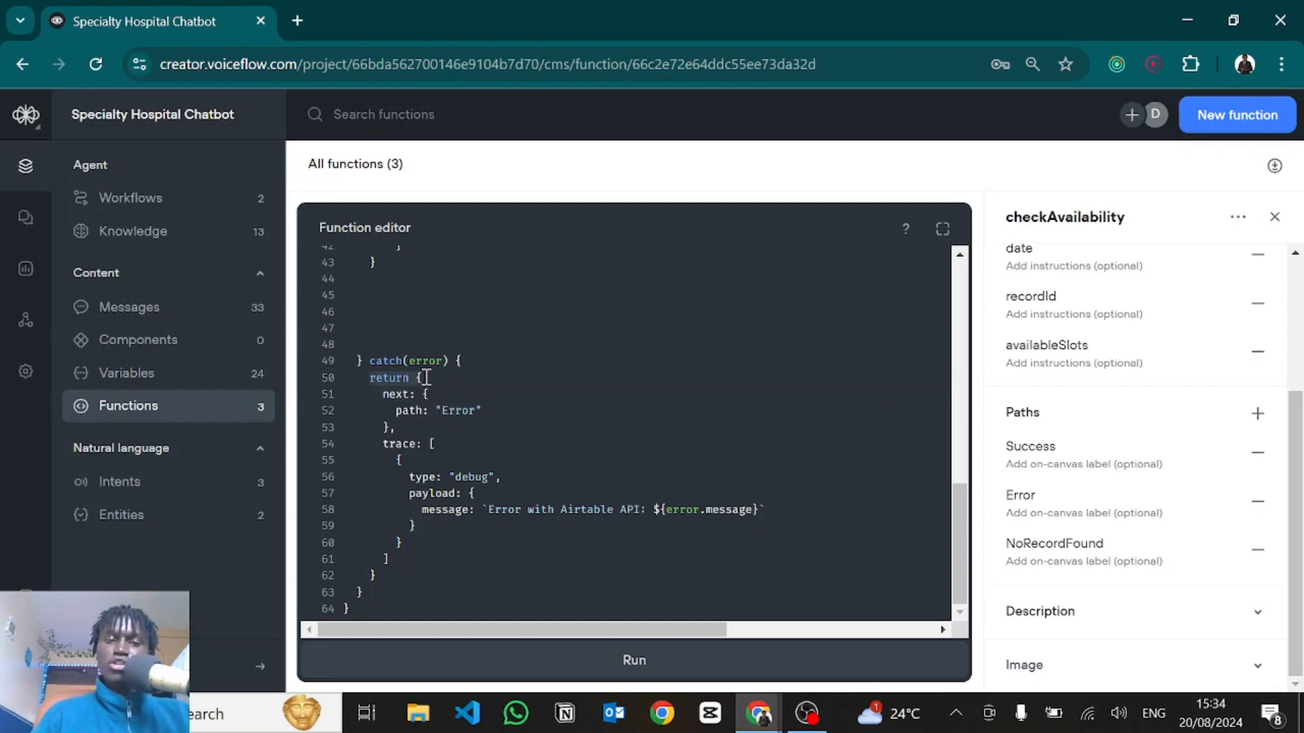
click(394, 377)
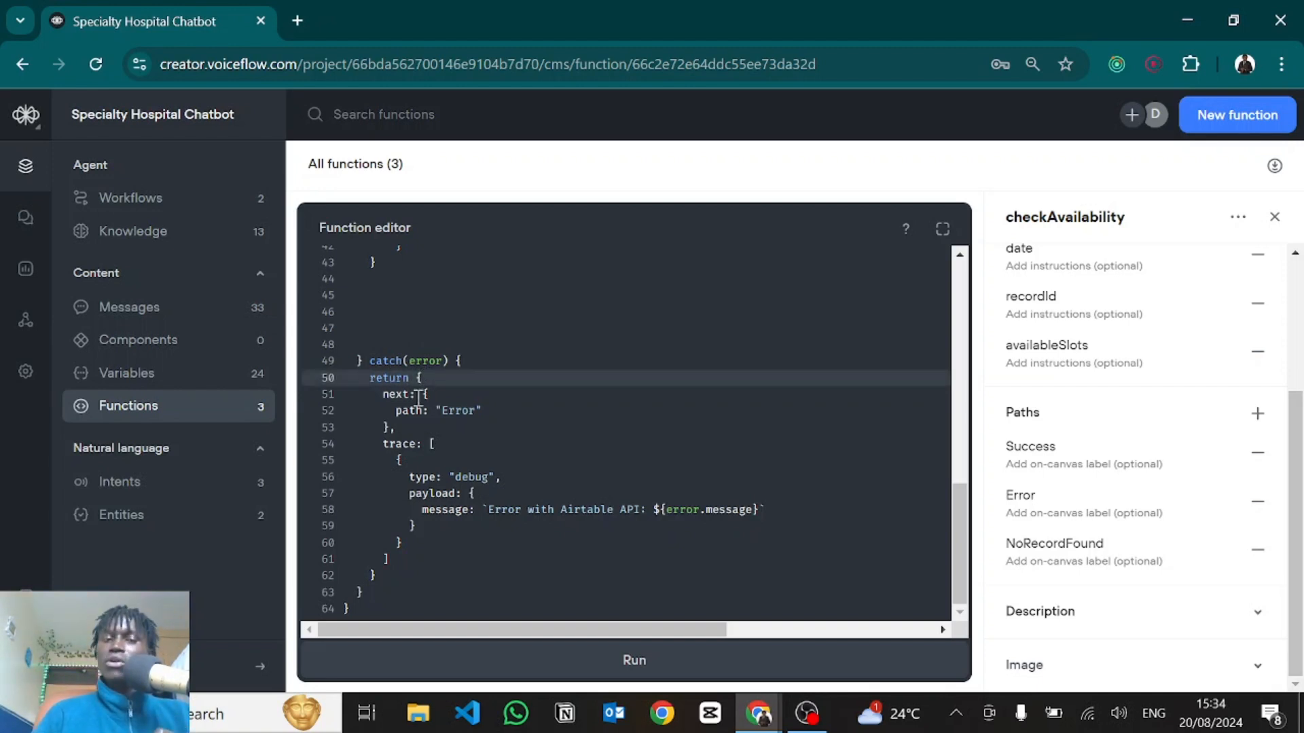
click(406, 429)
drag(405, 429, 384, 397)
click(426, 445)
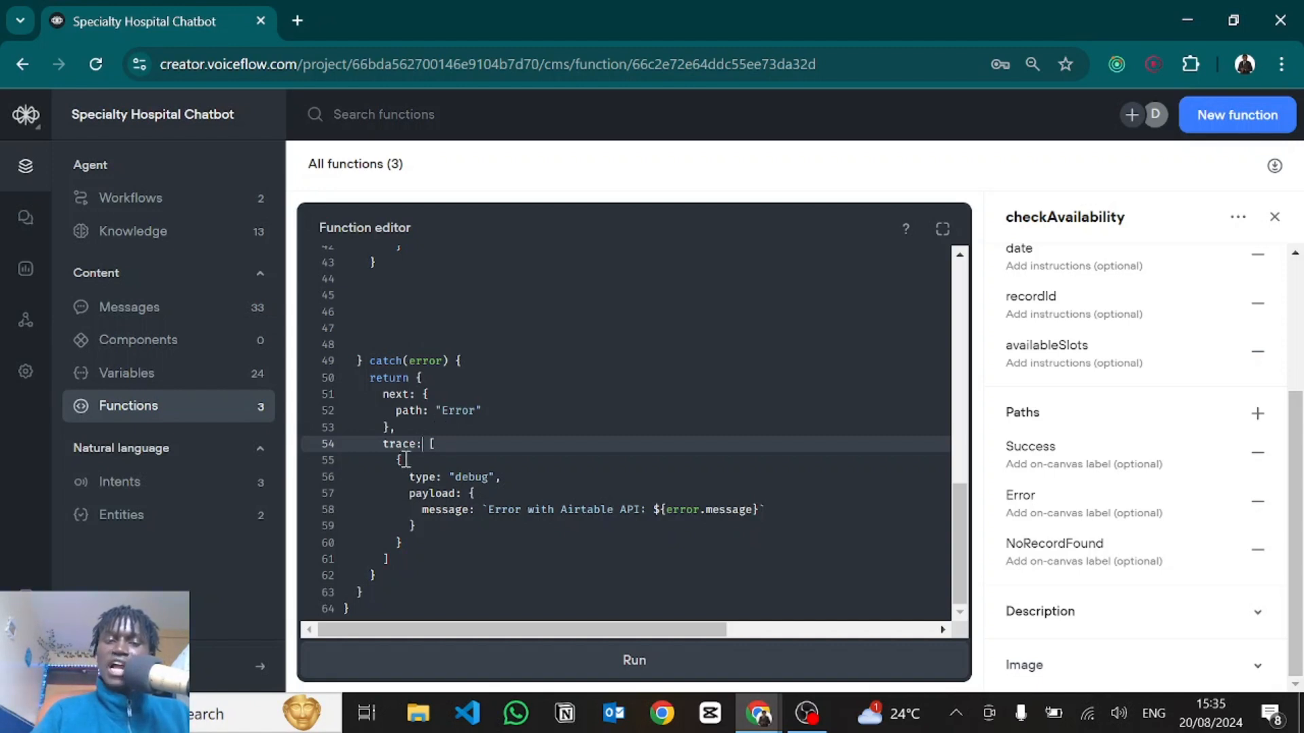
drag(398, 462, 413, 541)
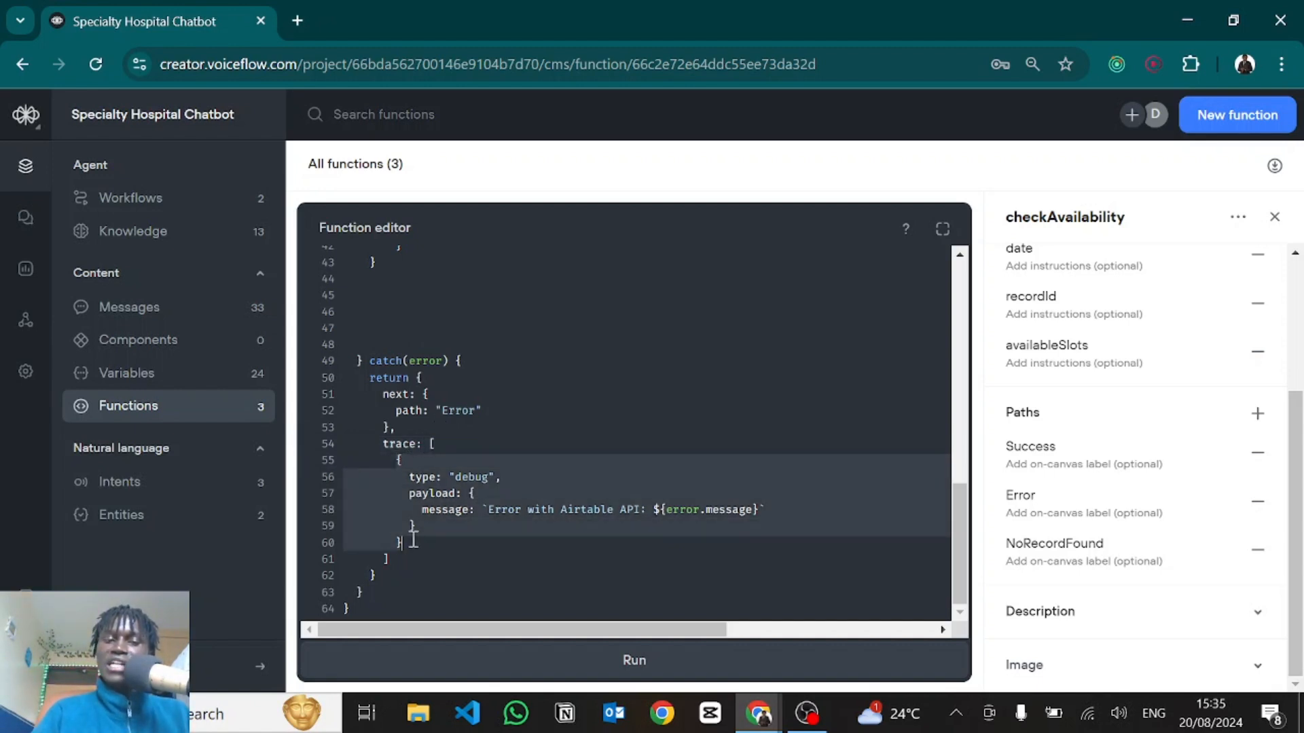
click(468, 475)
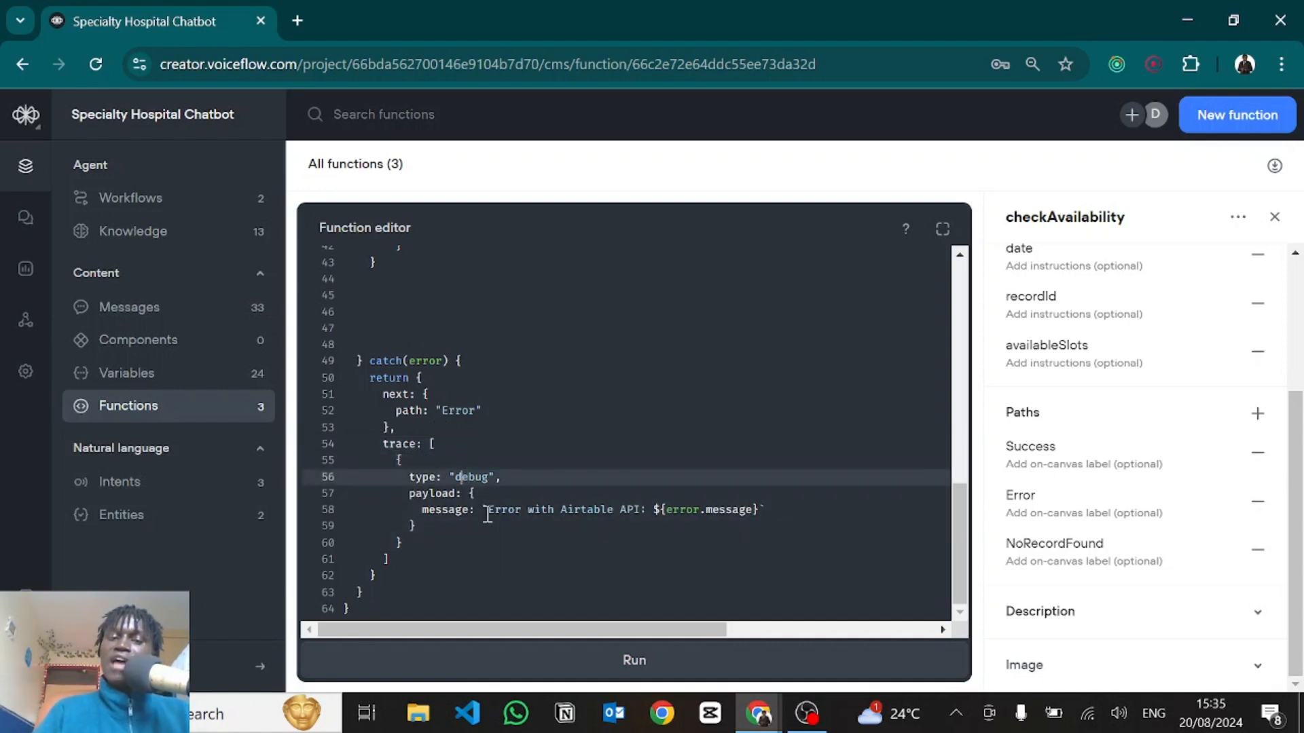
drag(490, 511, 761, 504)
click(765, 509)
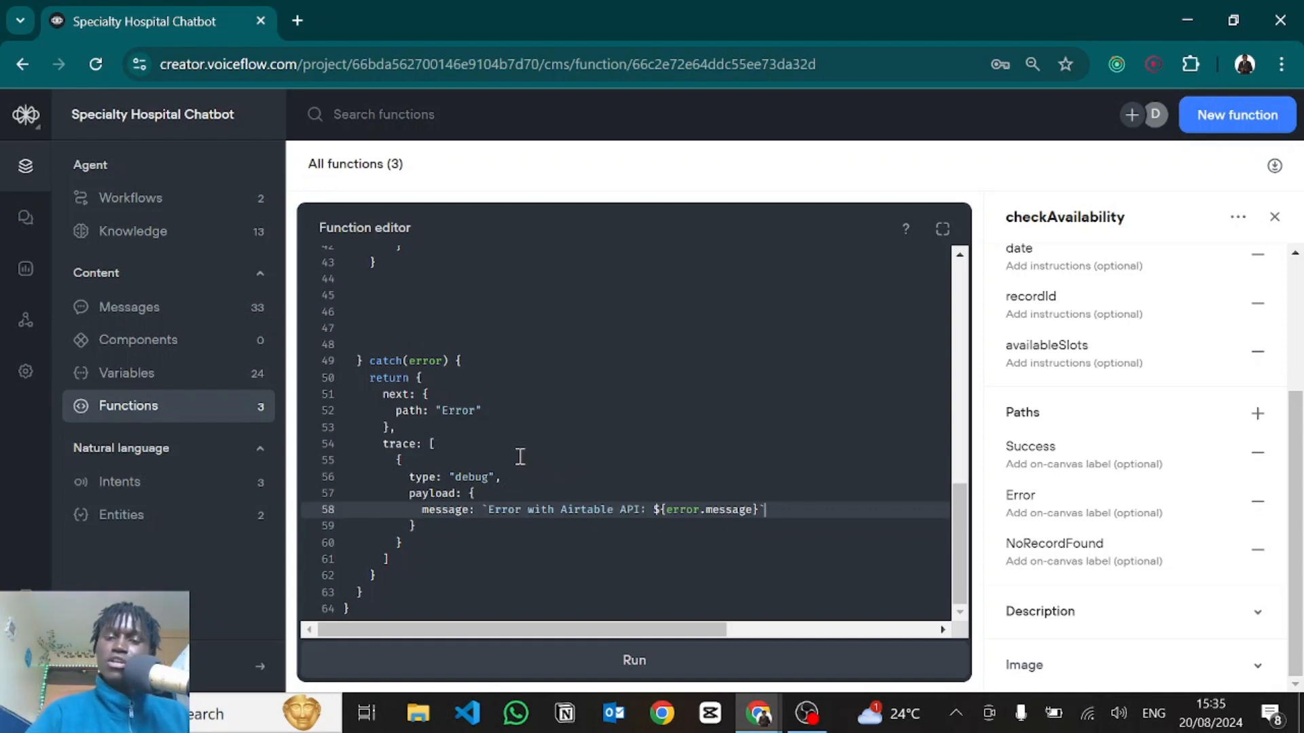
scroll(497, 413, up, 1)
scroll(497, 413, up, 10)
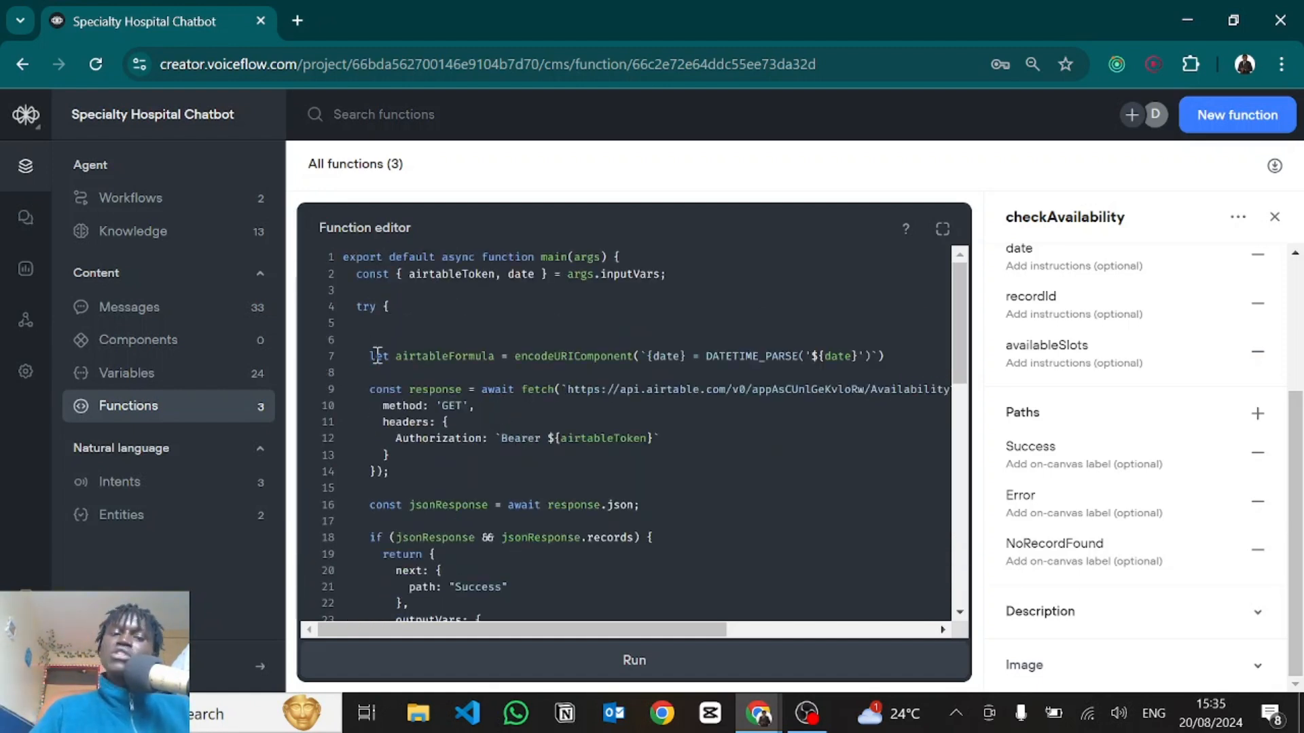
Highlight {date} and DATETIME_PARSE in line 7's airtableFormula, then switch to the Airtable window.
click(388, 359)
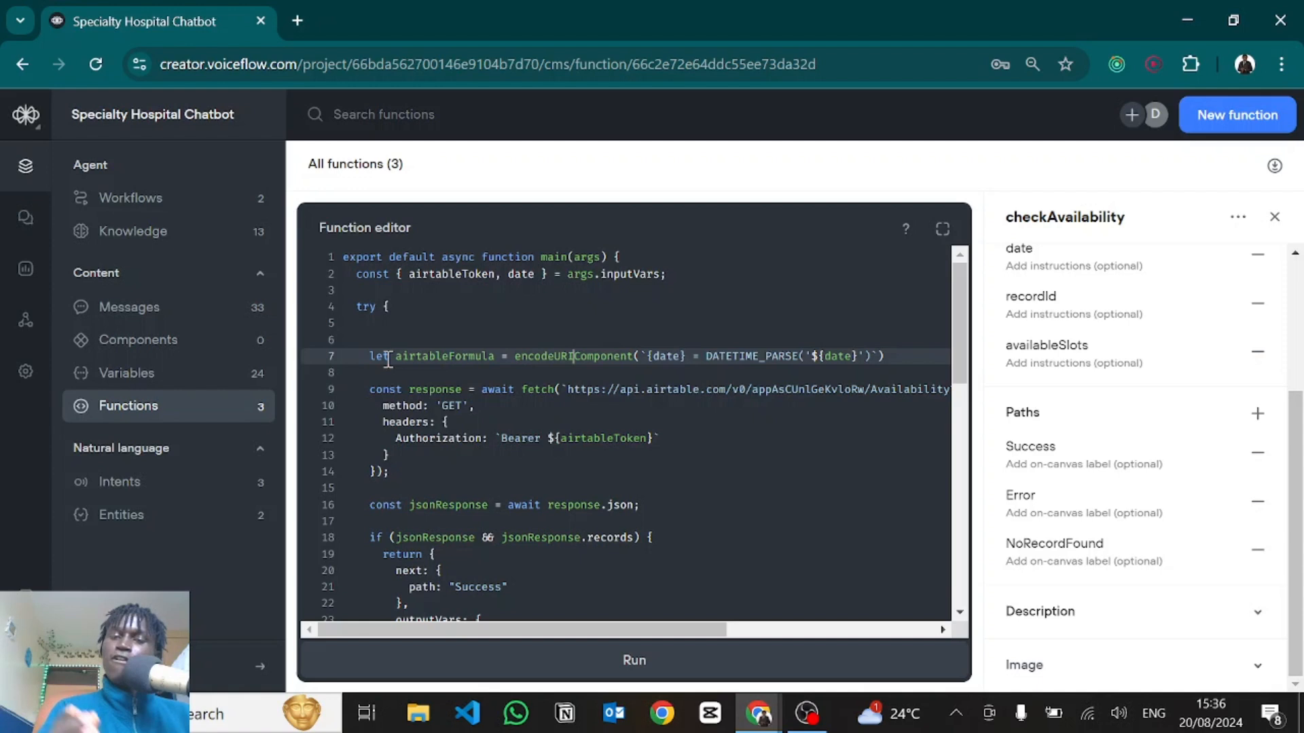
drag(646, 355, 684, 356)
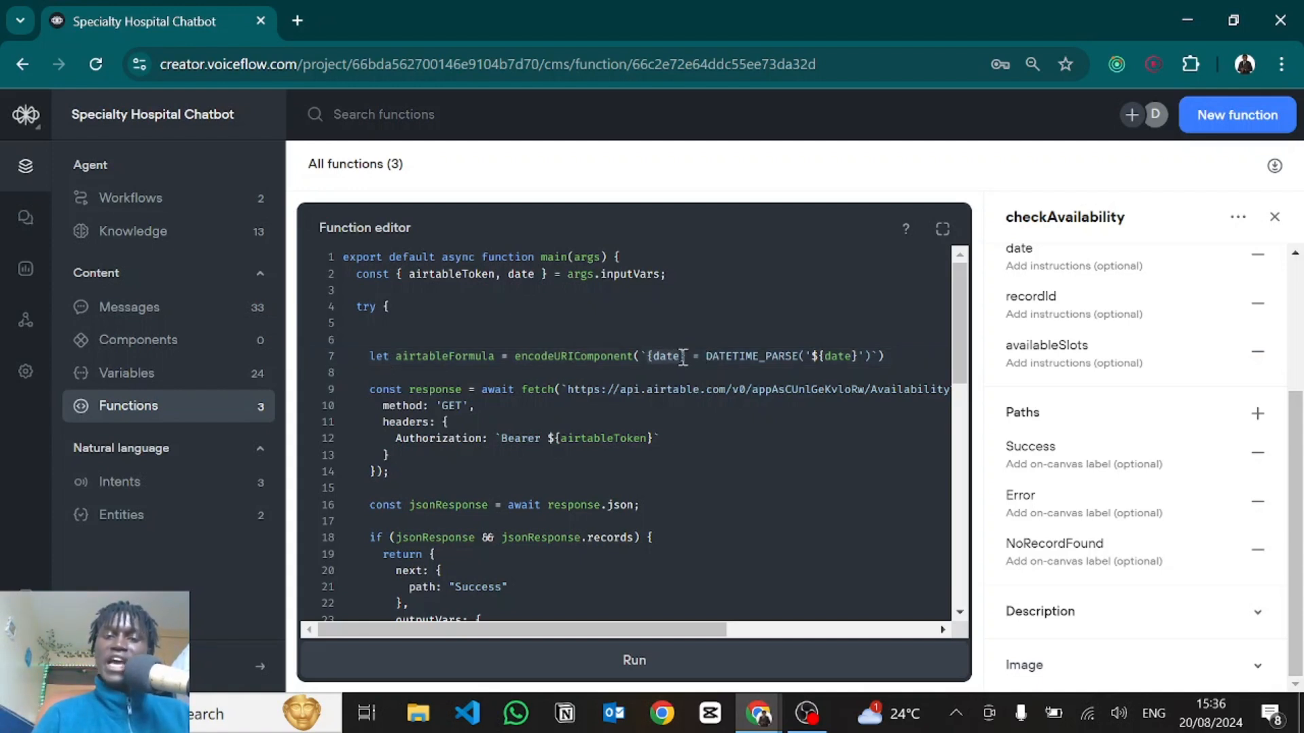
drag(706, 356, 850, 355)
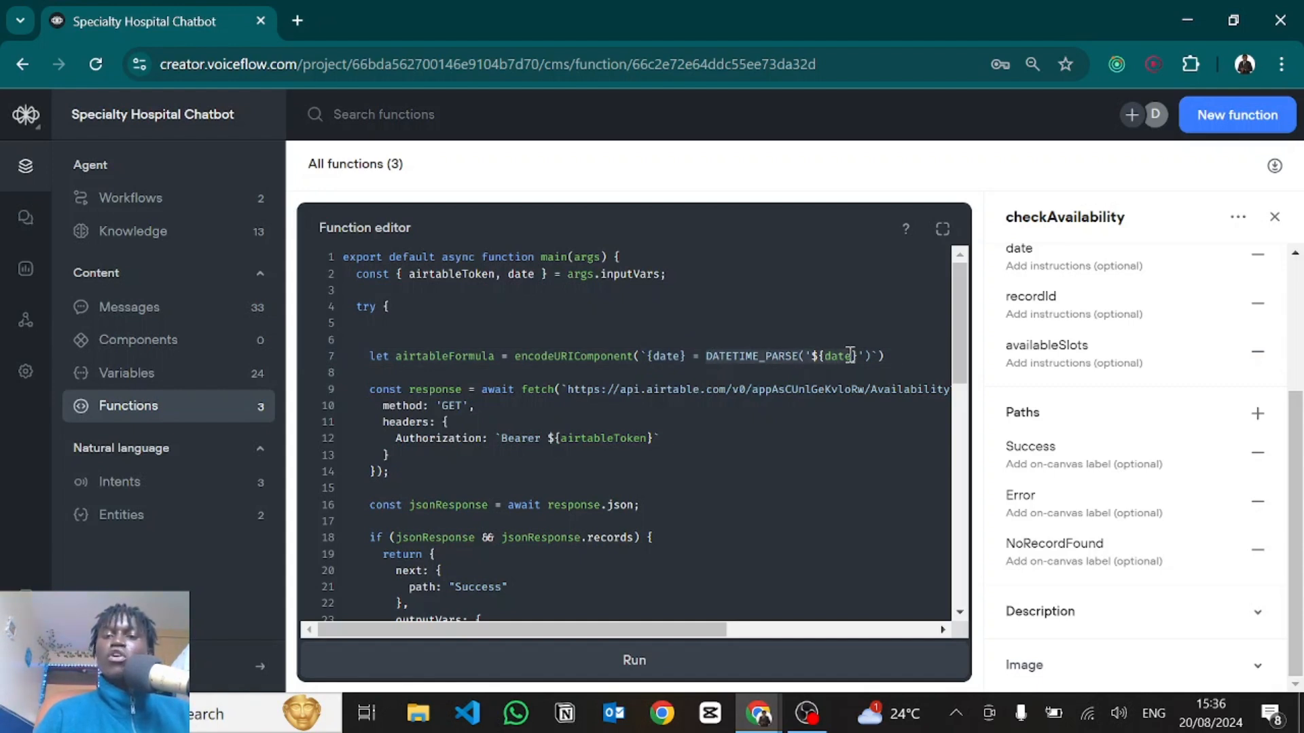
click(829, 356)
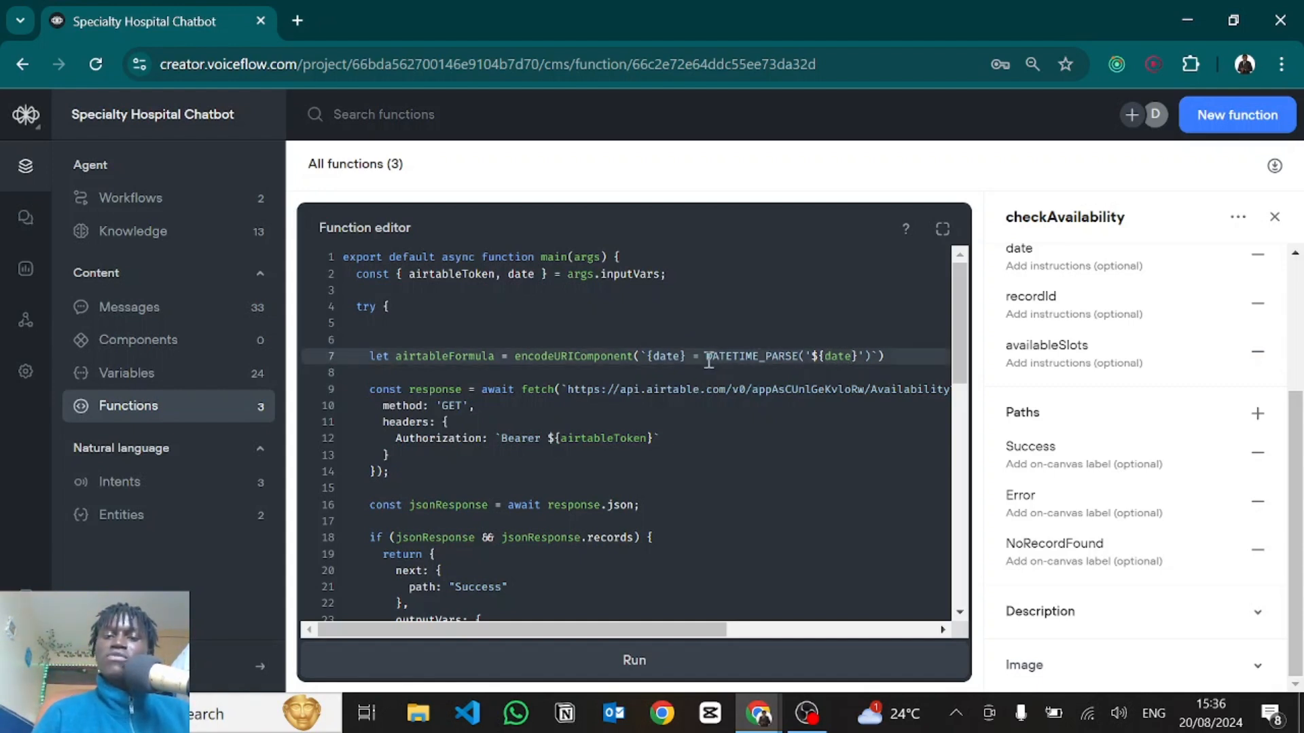
drag(705, 356, 800, 358)
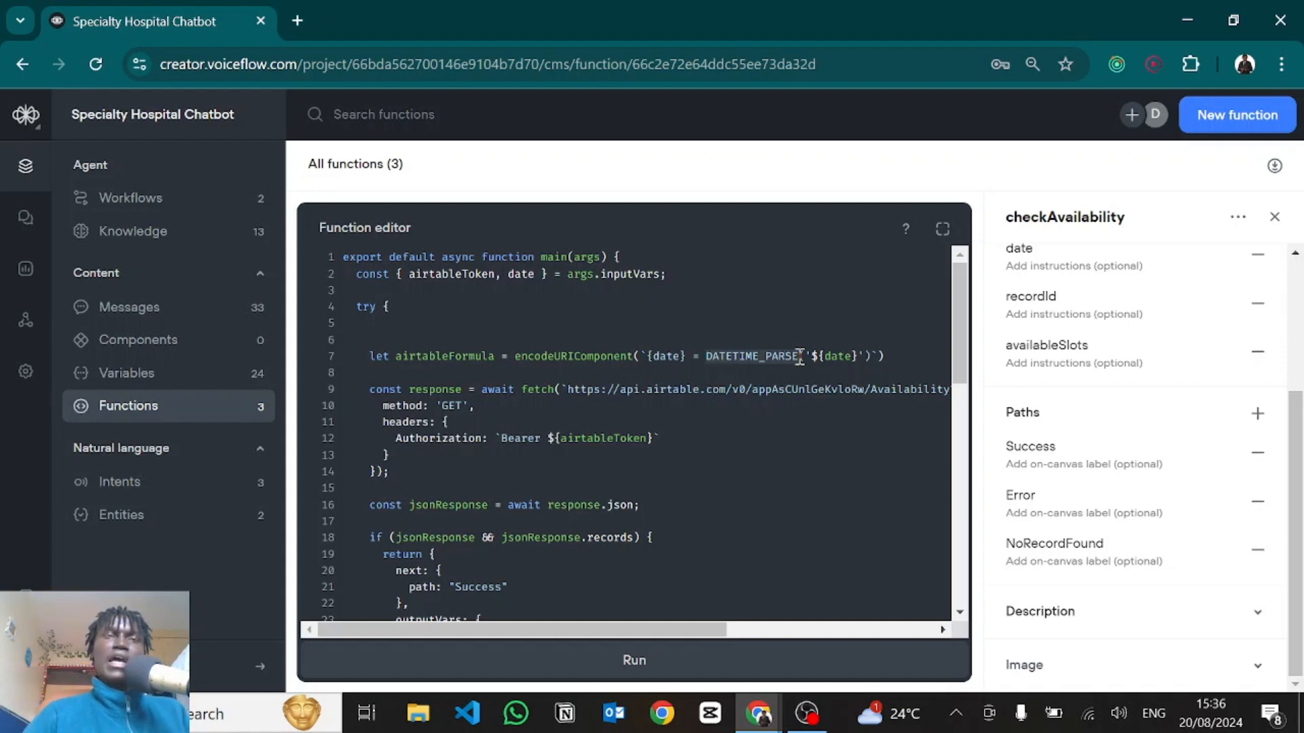
key(alt+Tab)
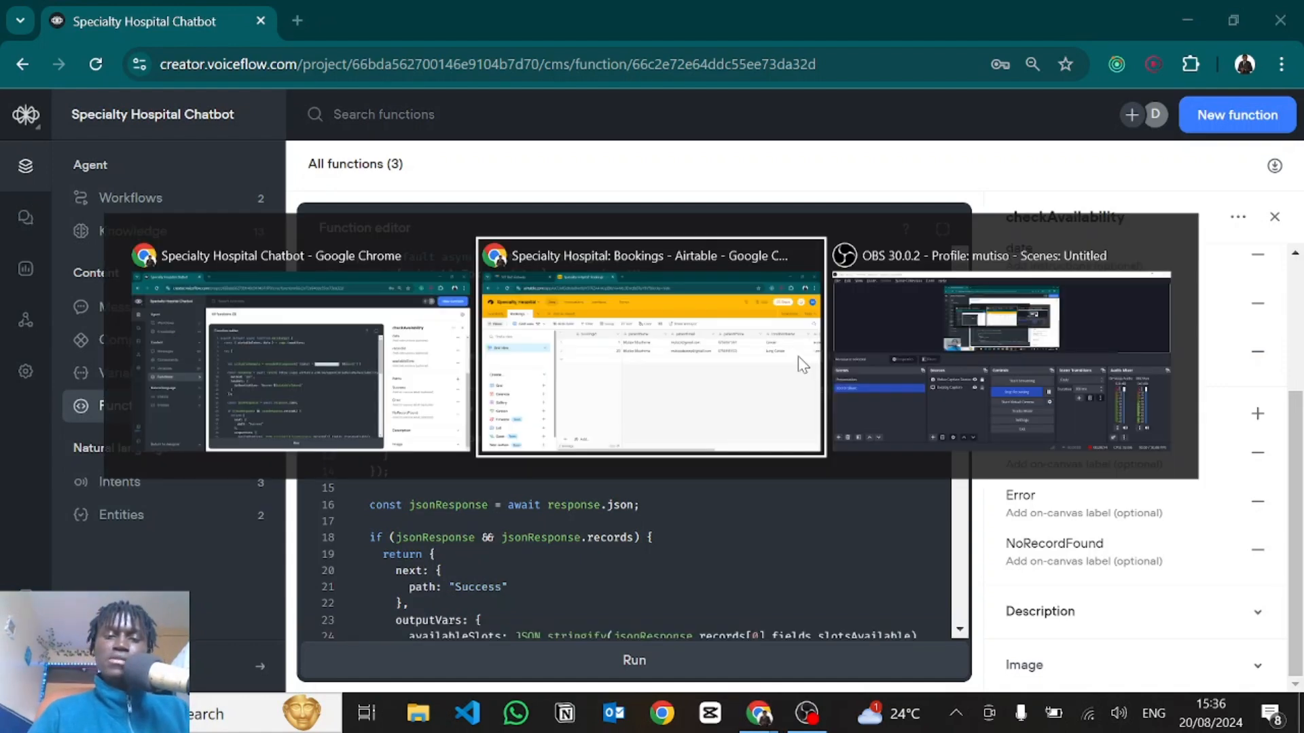
Check that the Availability date field is an ISO-format Date, then return to line 7 in Voiceflow.
double_click(383, 245)
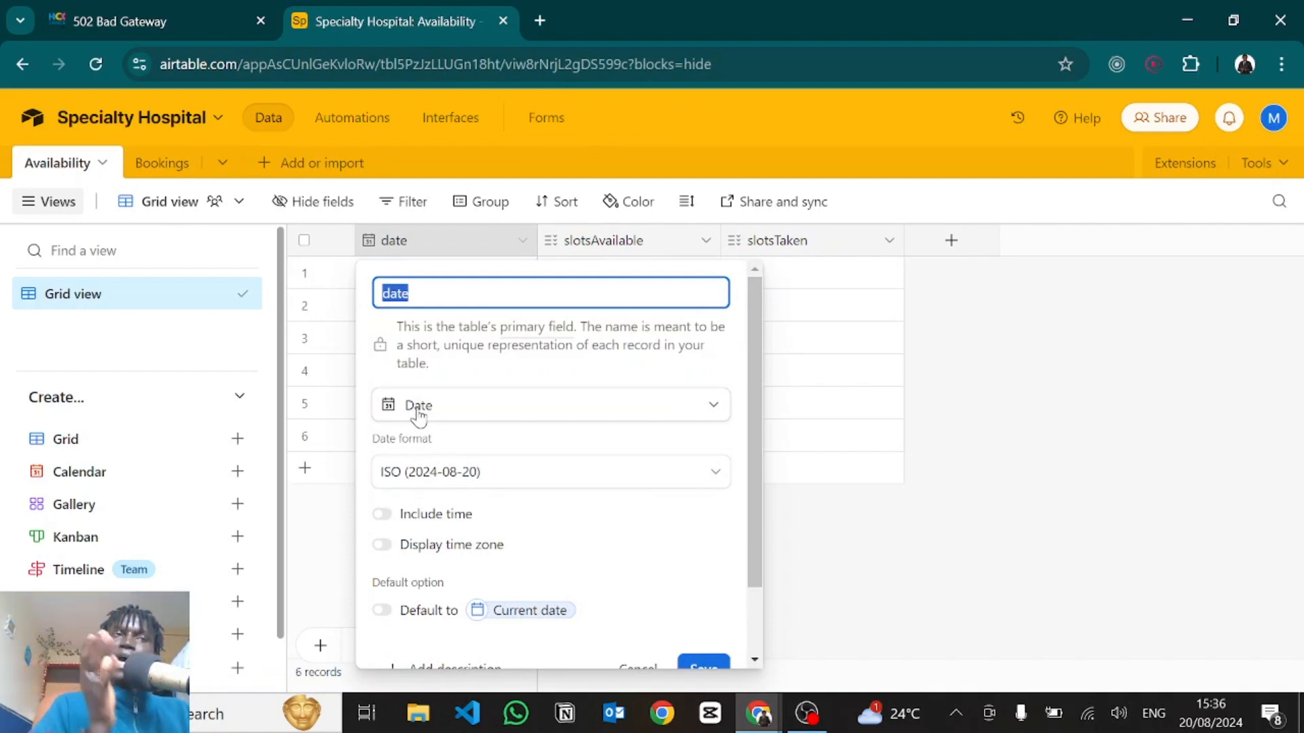
key(alt+Tab)
click(802, 355)
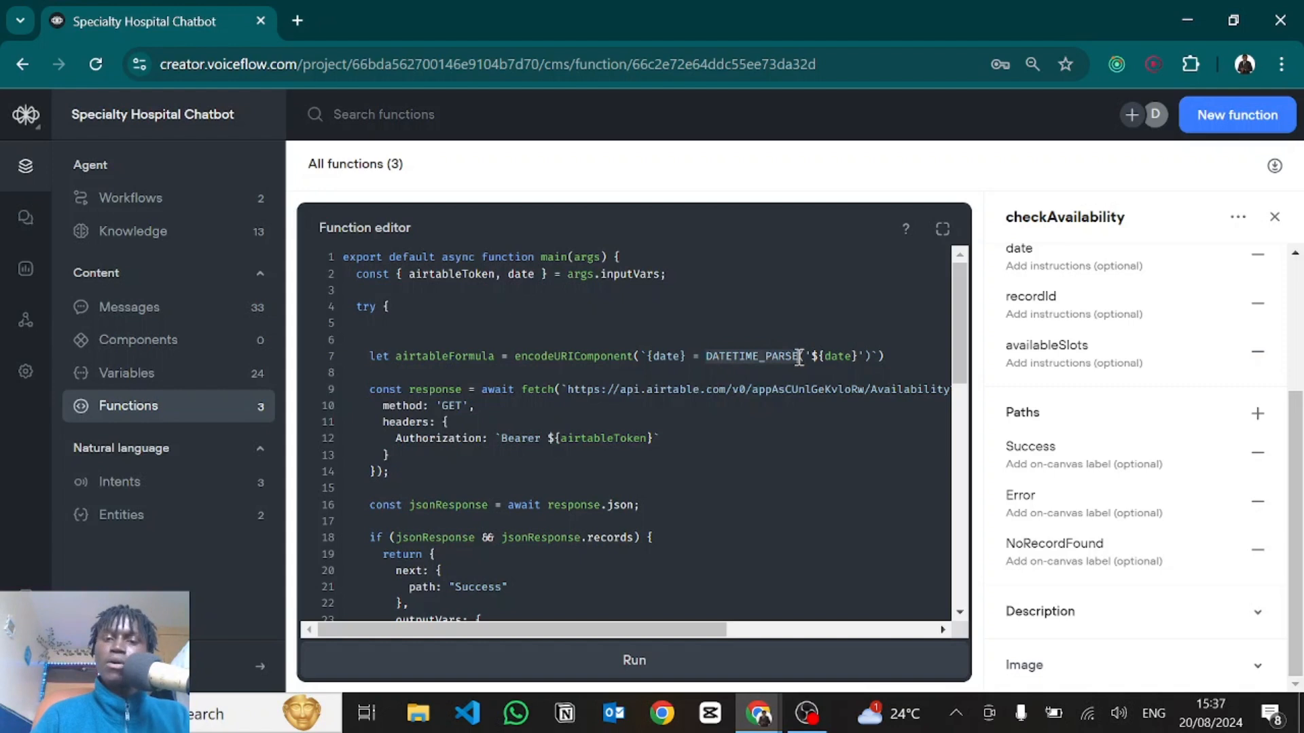
Highlight part of the line-9 request URL and encodeURIComponent on line 7.
click(800, 357)
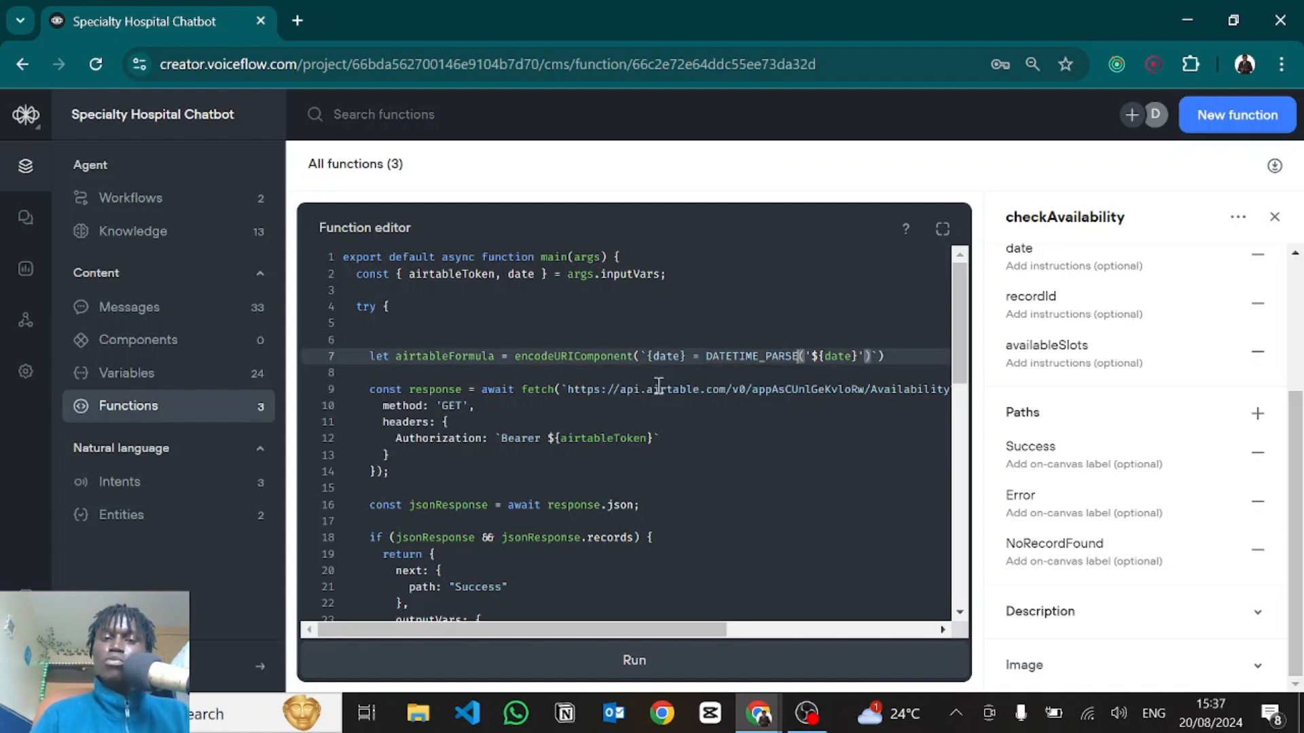
drag(659, 387, 806, 392)
click(806, 392)
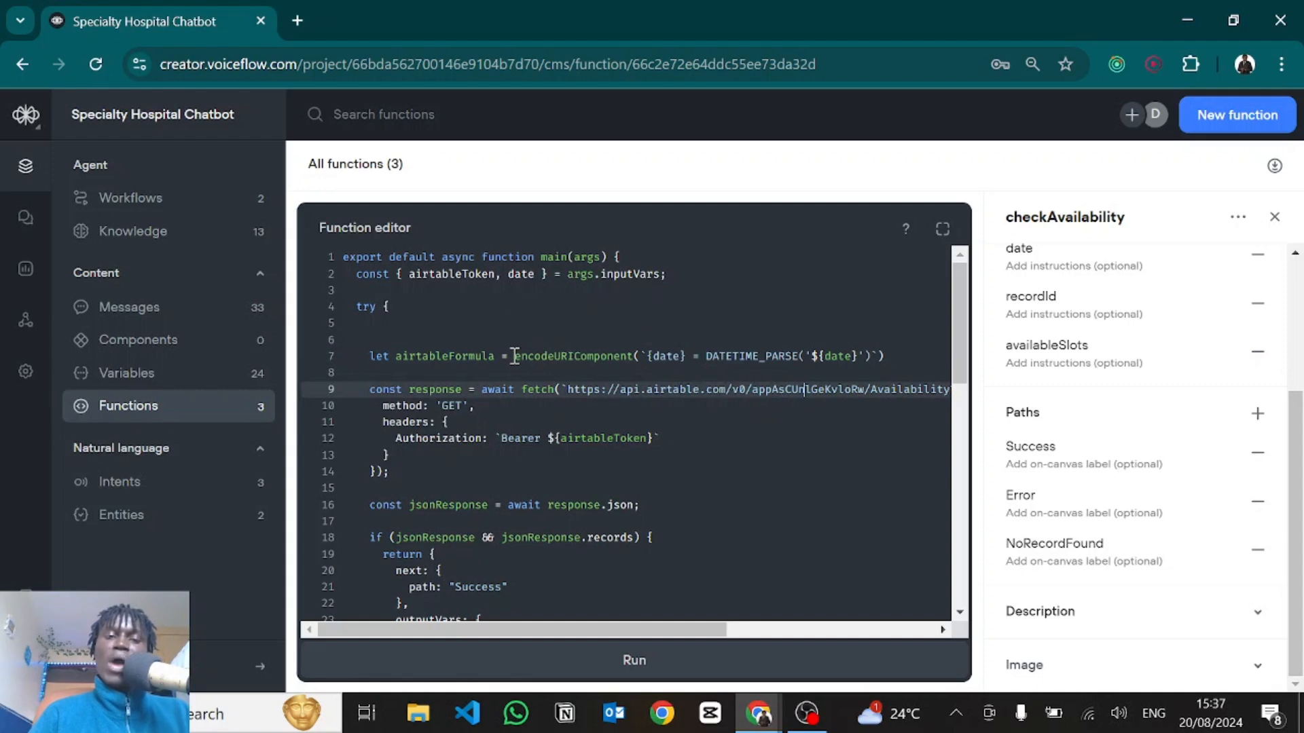
drag(514, 356, 634, 362)
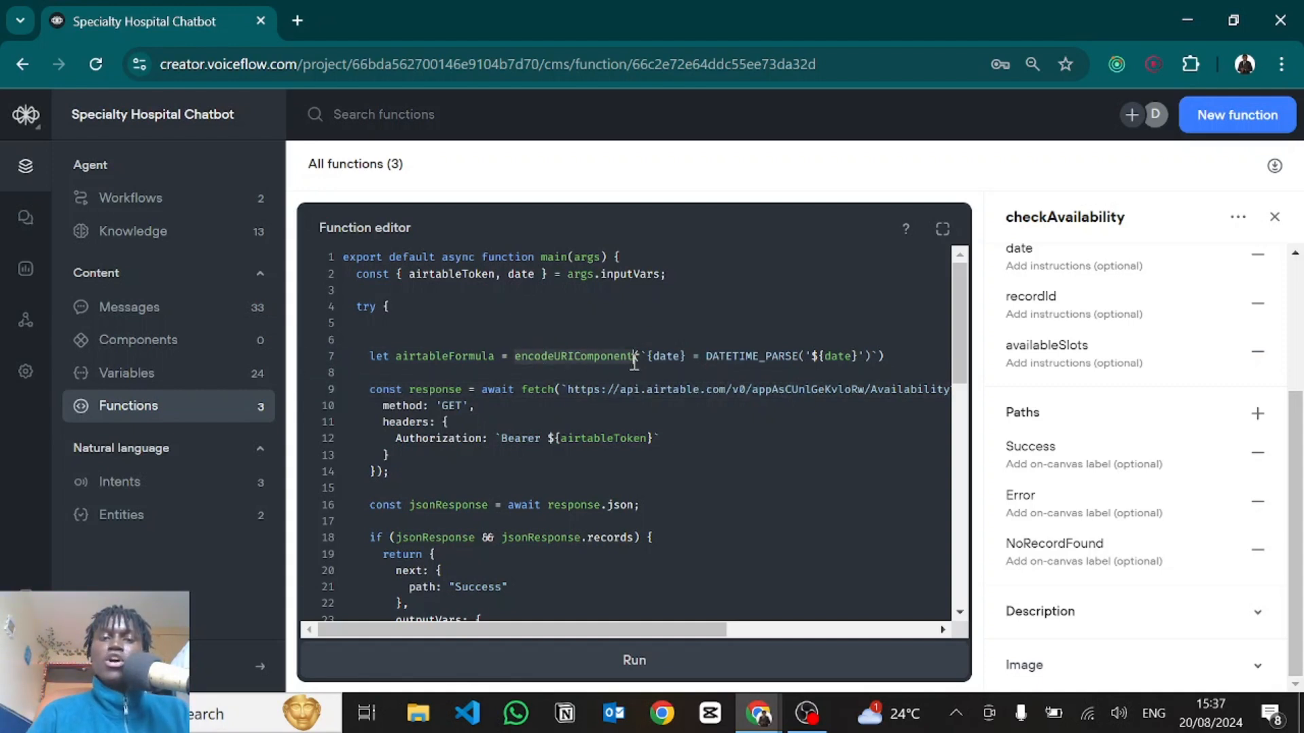
click(634, 361)
scroll(631, 377, right, 5)
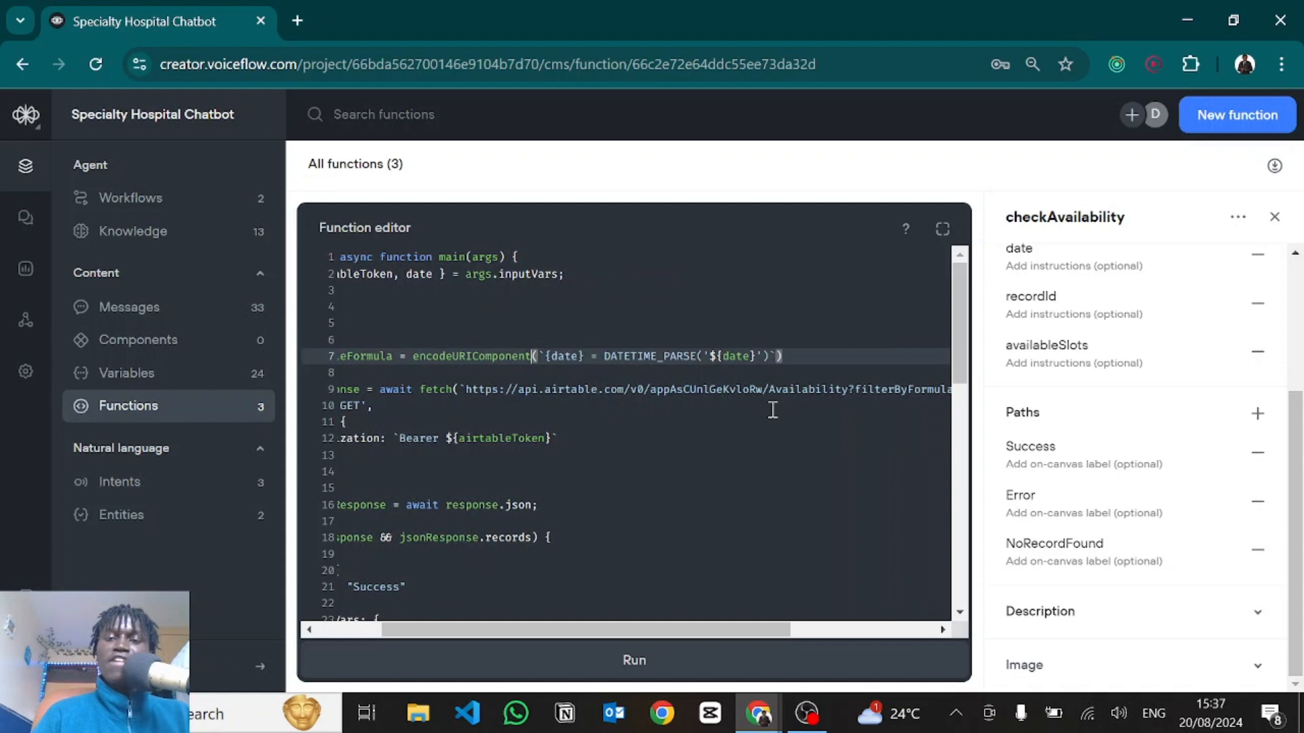
scroll(516, 394, left, 5)
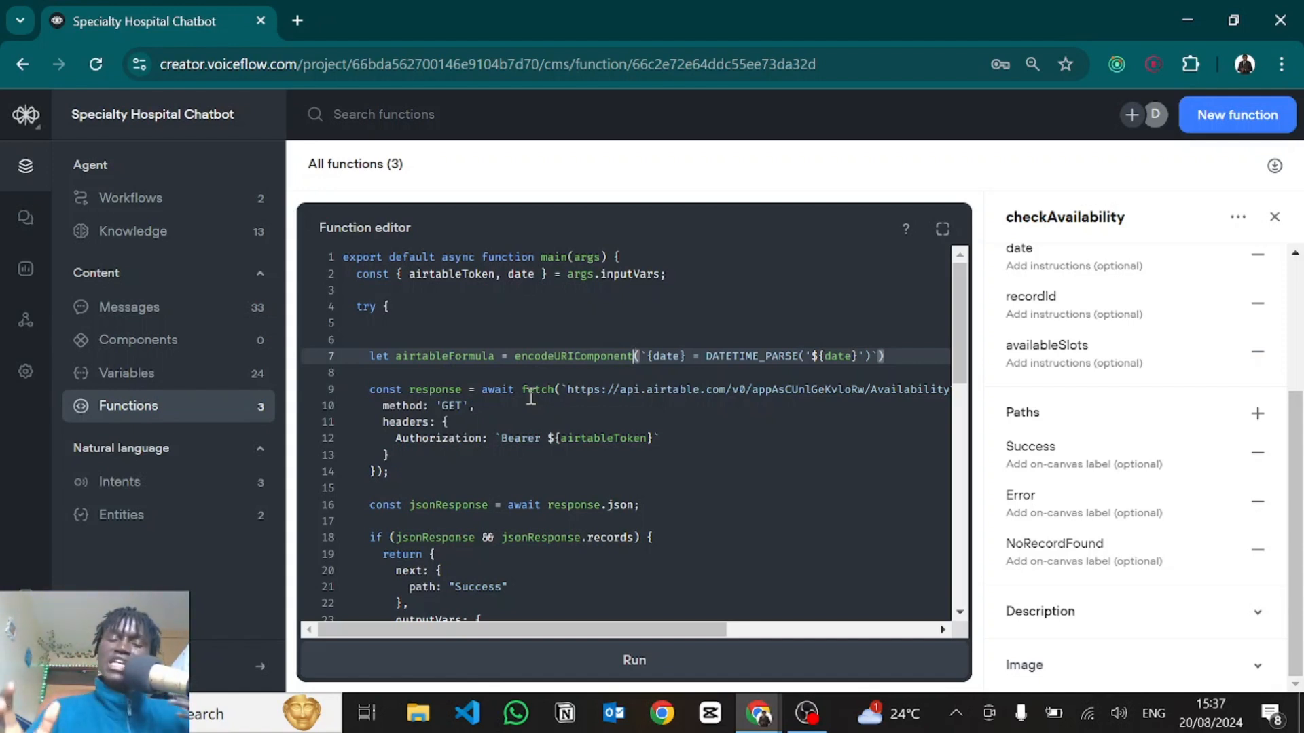
Highlight the {date} comparison, then the fetch call and Airtable API URL on line 9.
drag(647, 356, 865, 356)
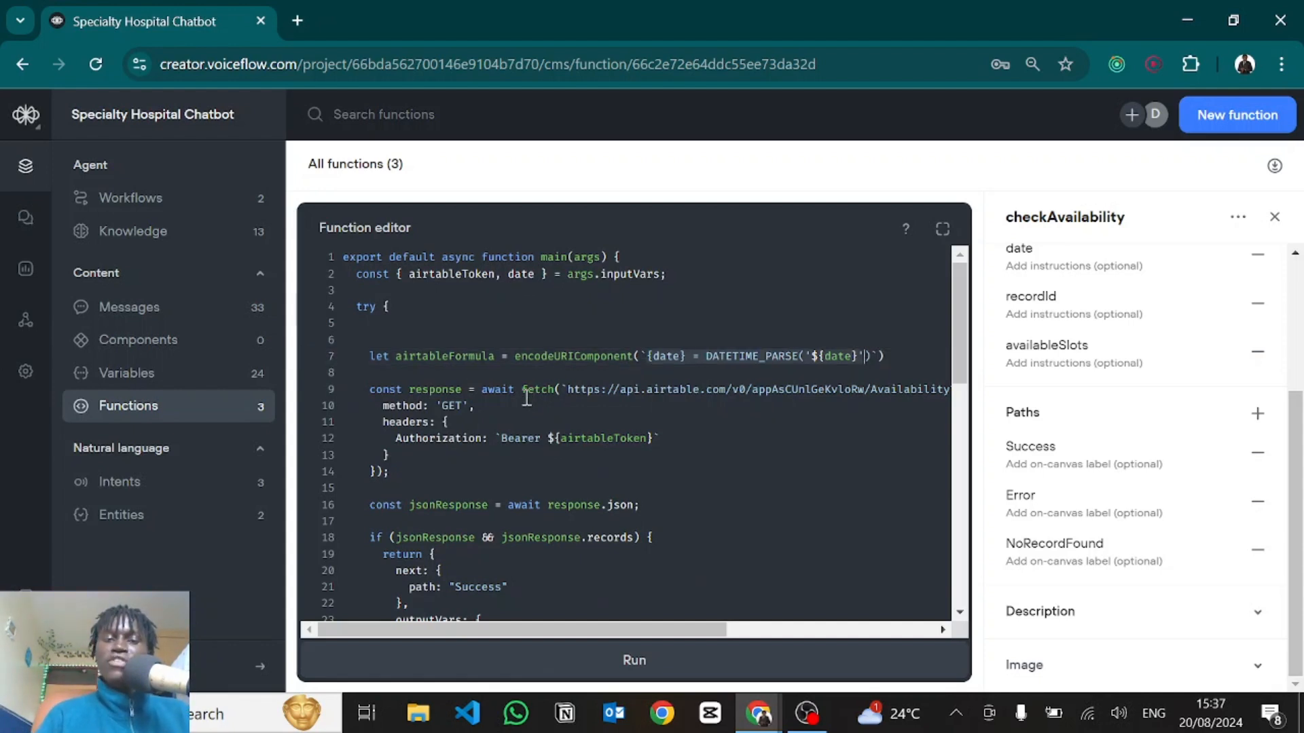
drag(519, 390, 715, 396)
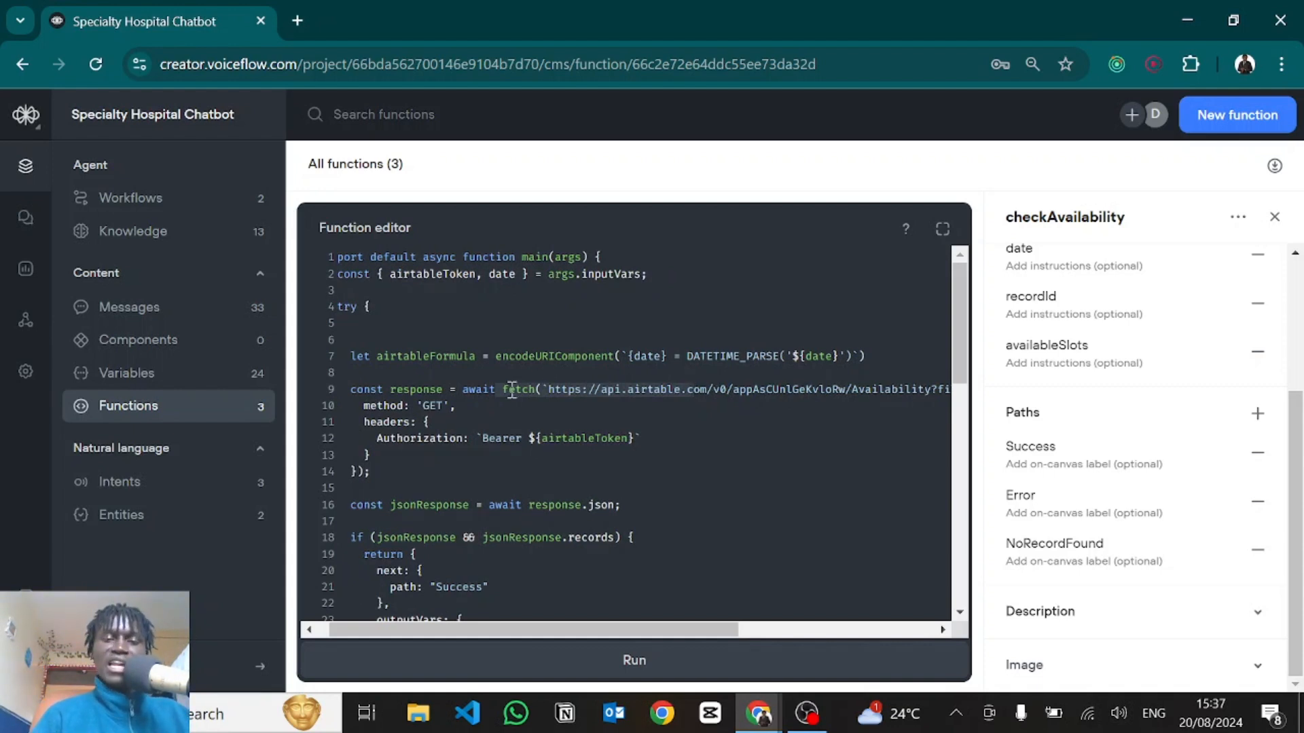
scroll(512, 392, right, 4)
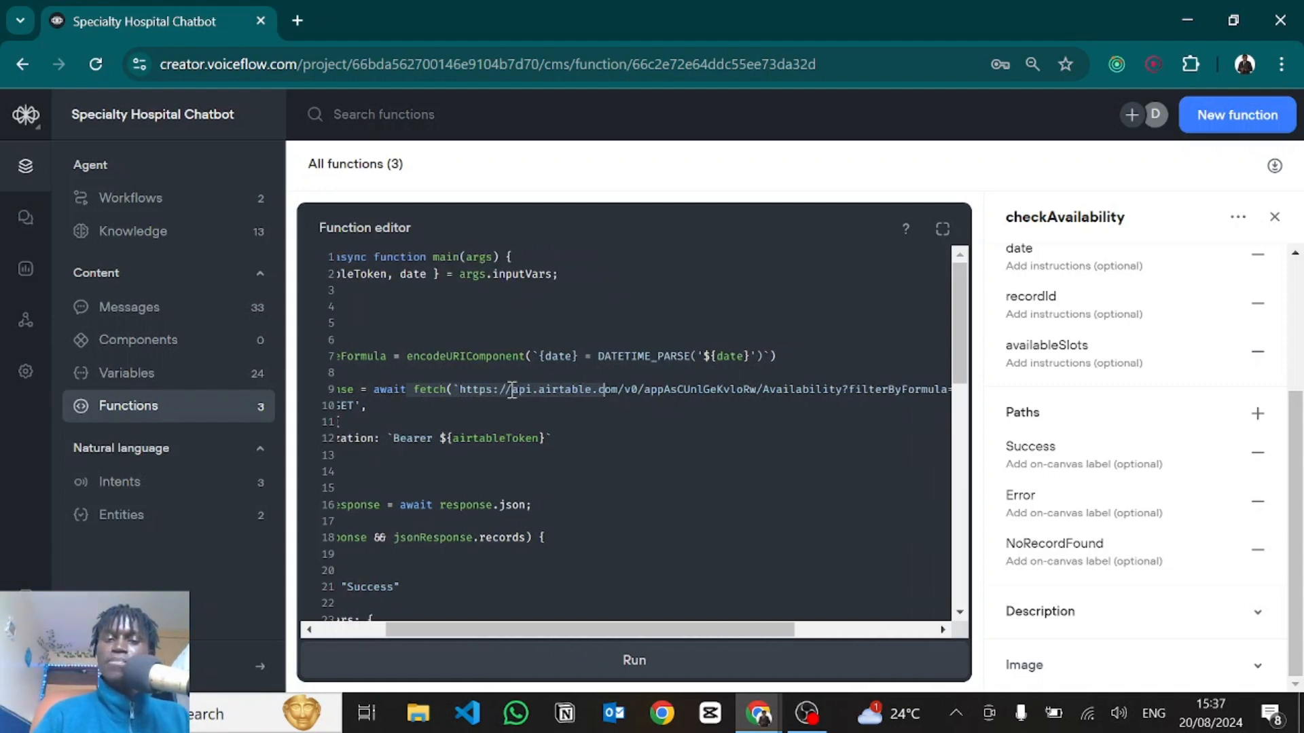
drag(422, 390, 441, 389)
drag(436, 390, 502, 393)
click(541, 391)
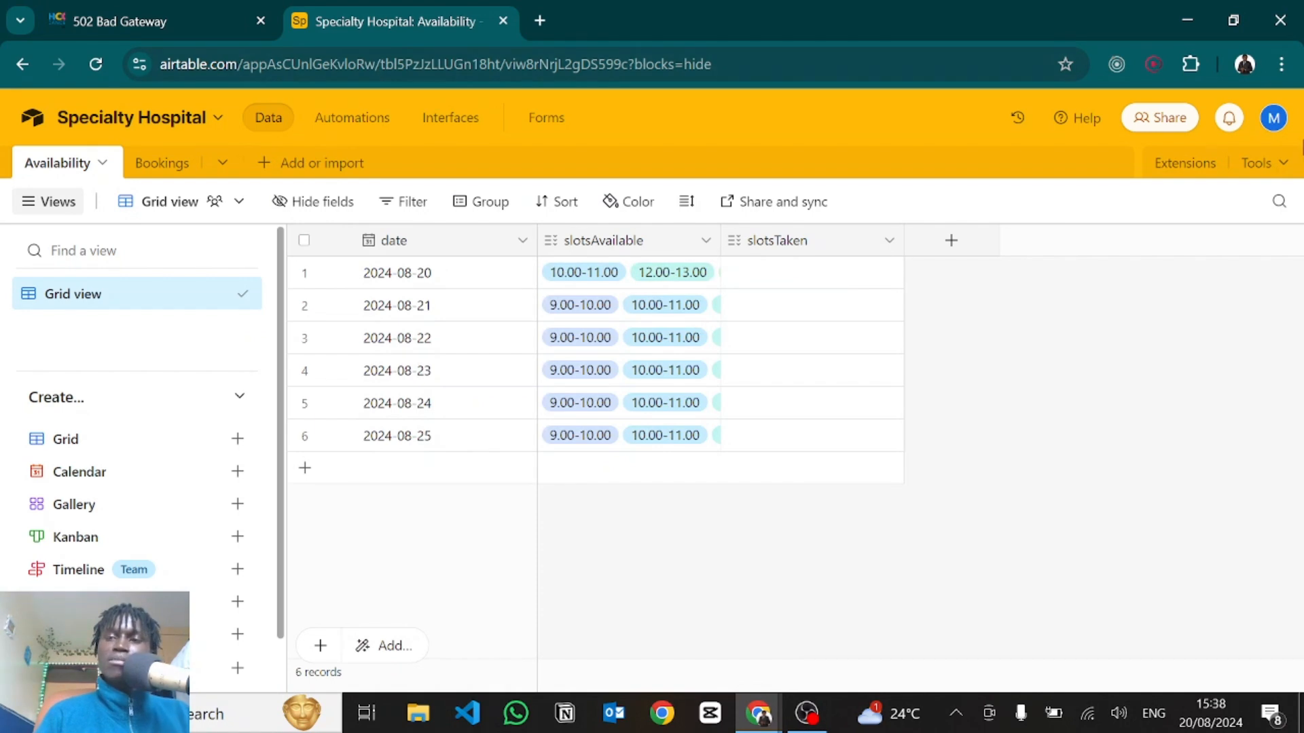
Go to the Builder Hub's Personal access tokens page from the account menu.
click(1274, 117)
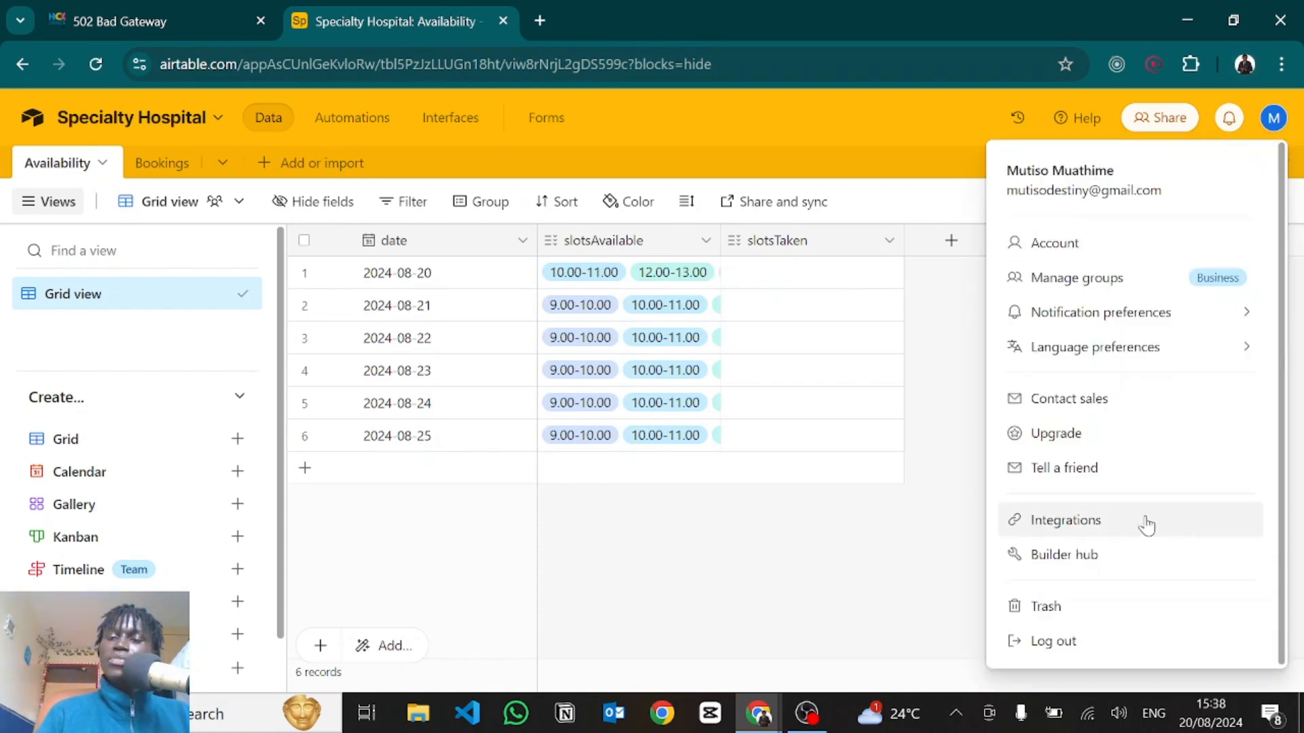
click(1063, 555)
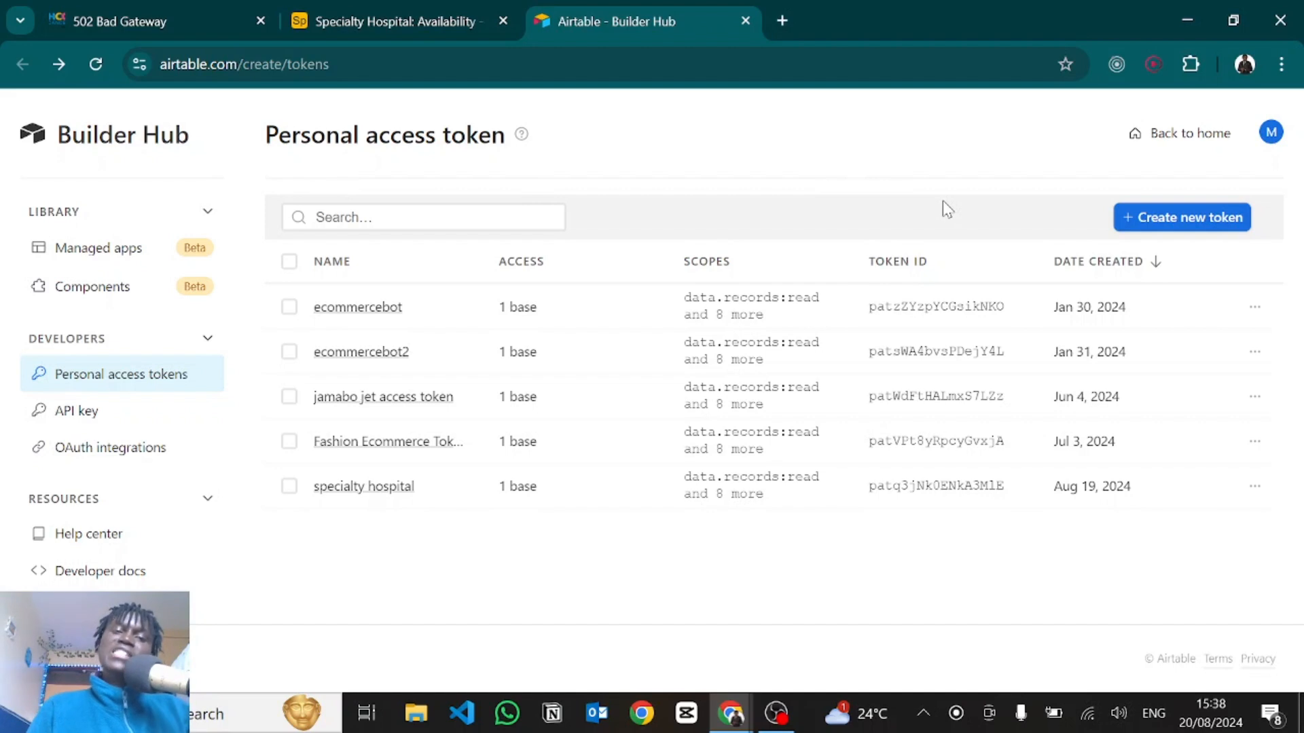
click(1138, 217)
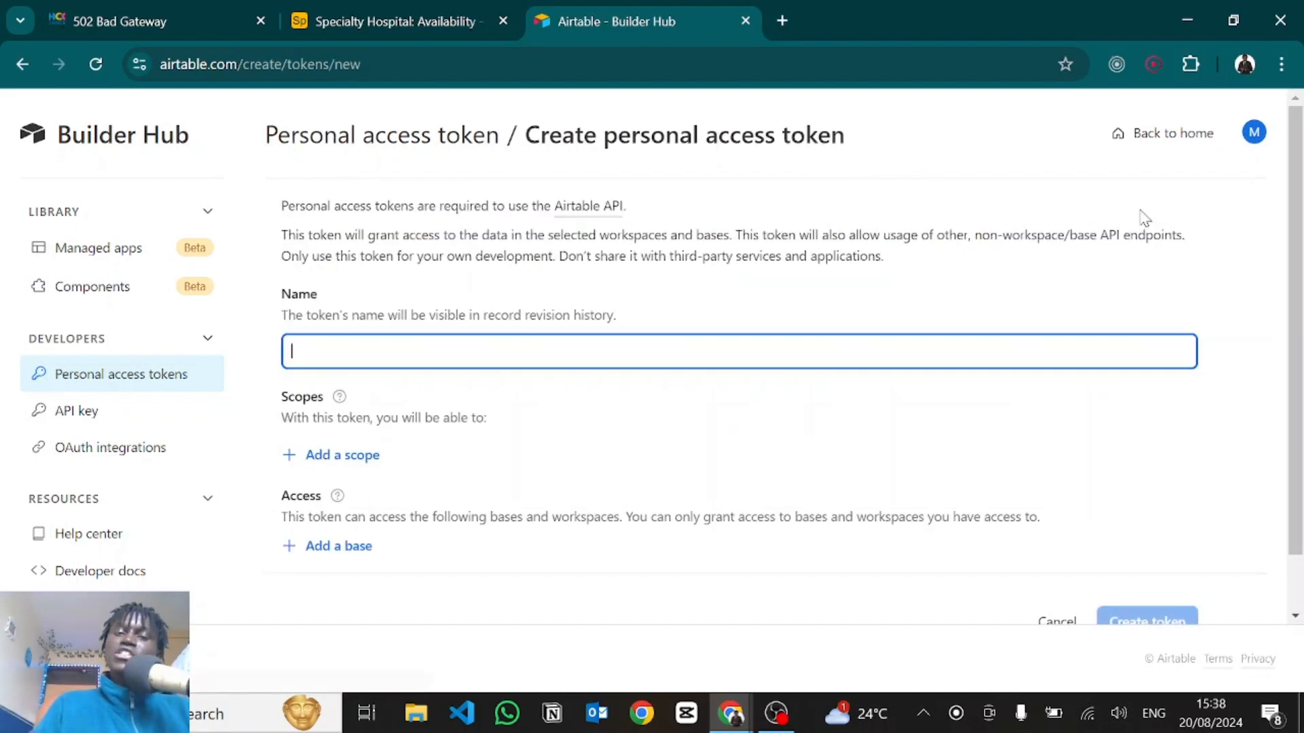
text(dfbrgf)
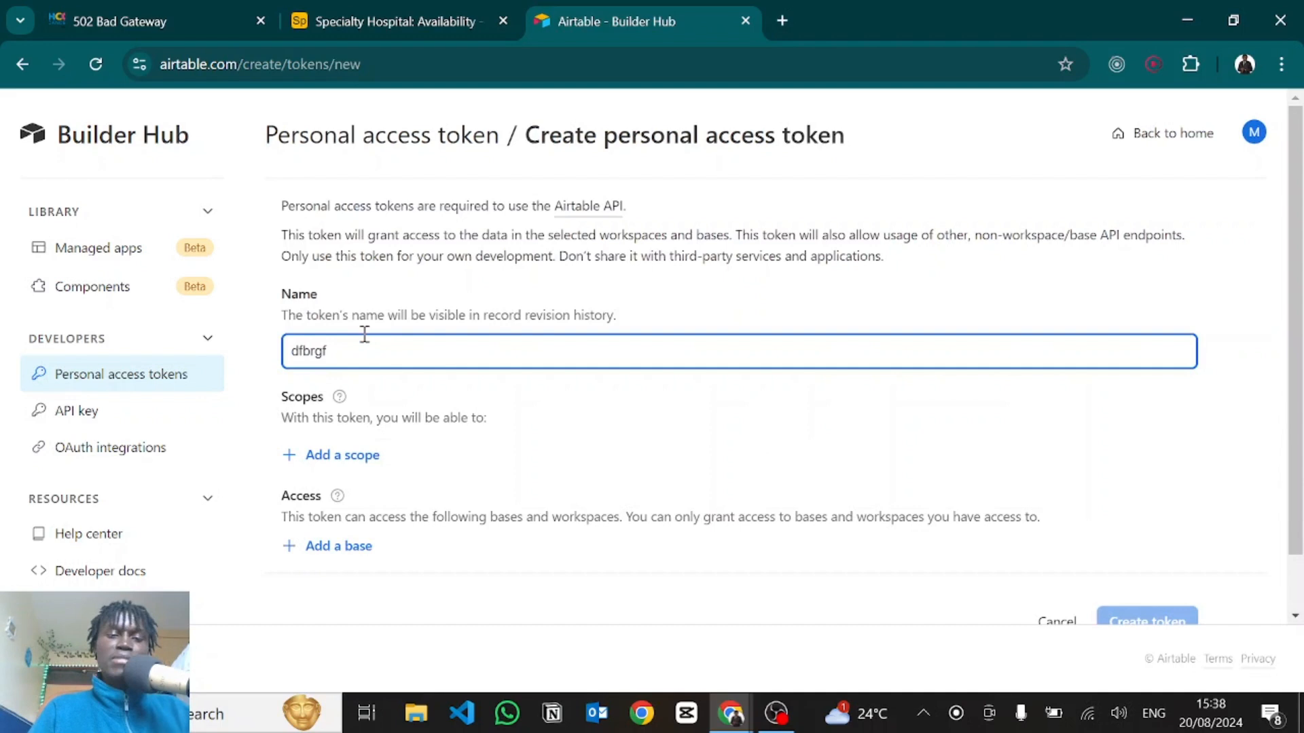
scroll(364, 337, down, 1)
click(334, 397)
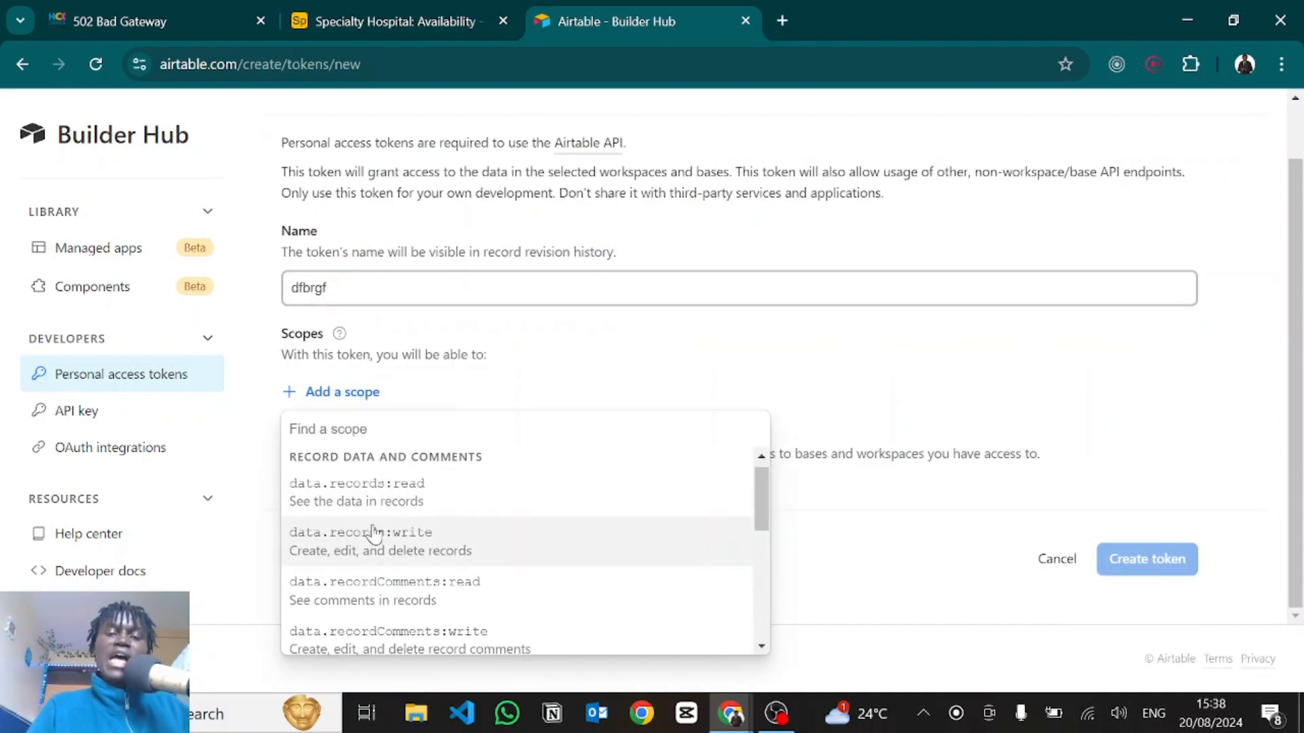
scroll(373, 517, down, 1)
click(375, 510)
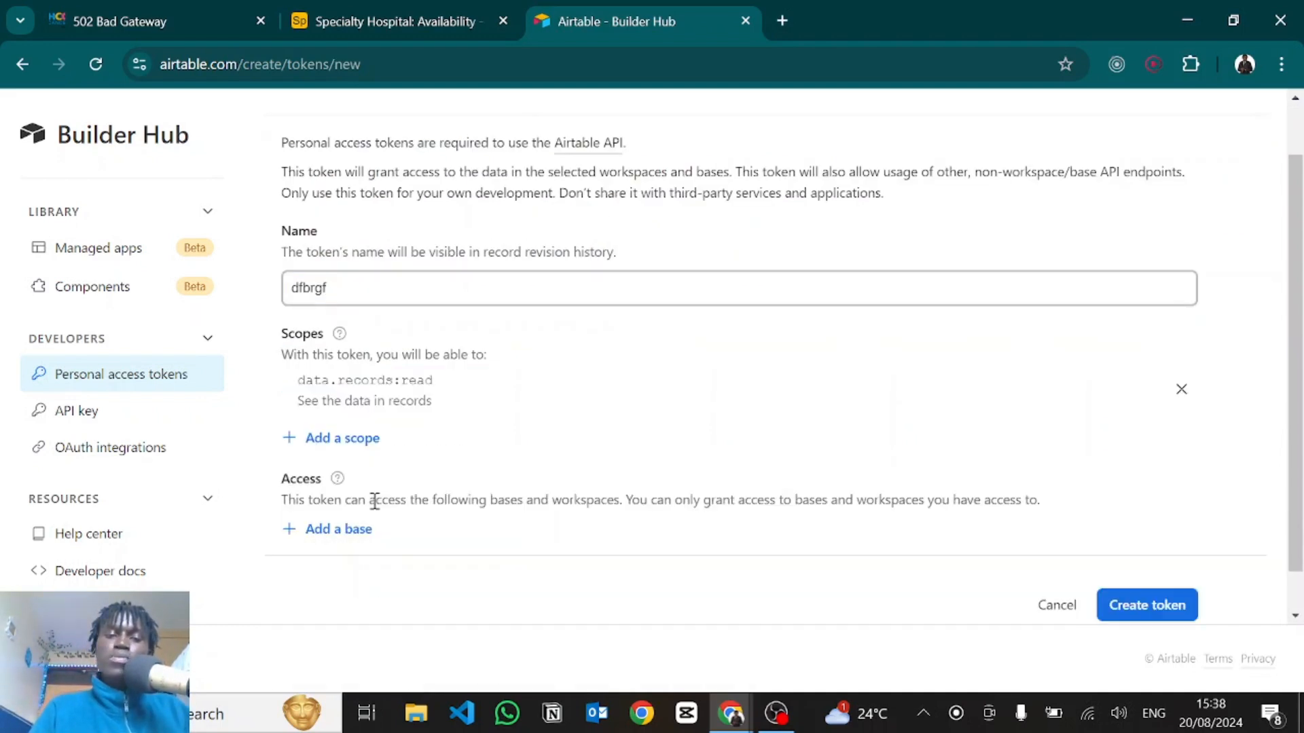
click(328, 441)
click(333, 258)
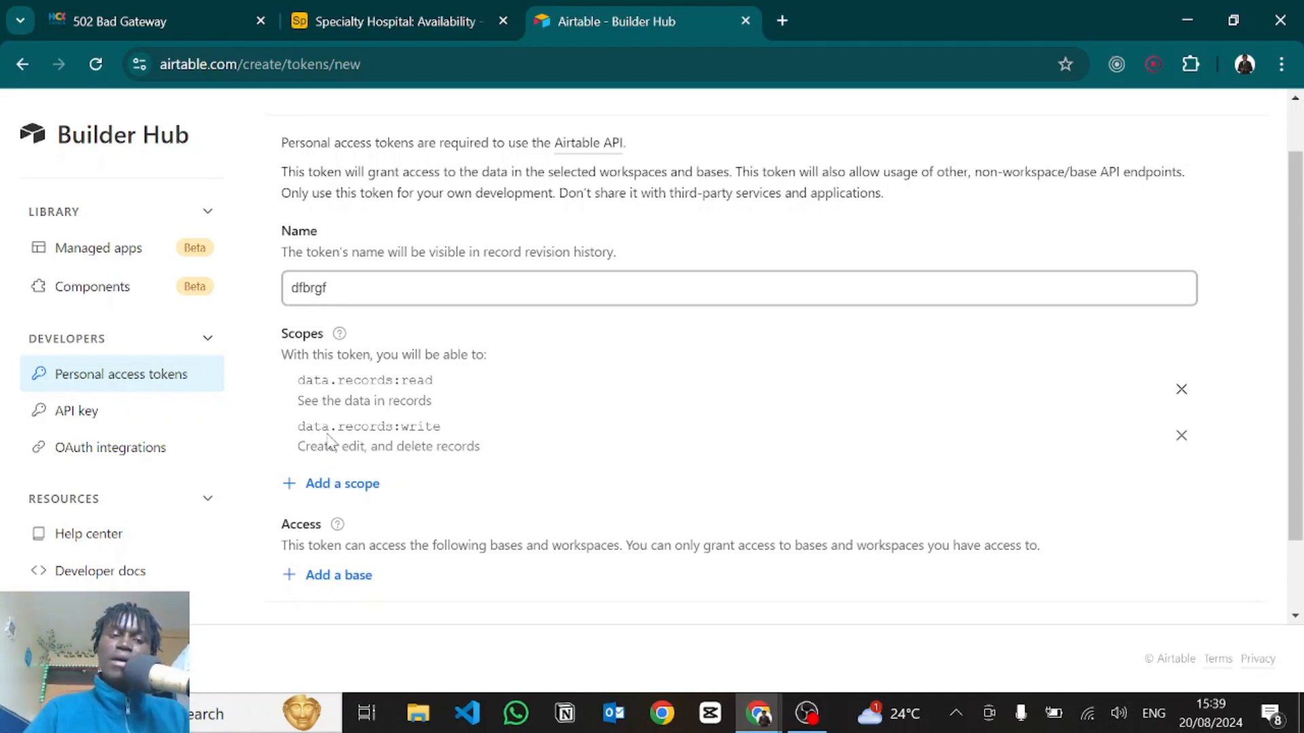
click(338, 483)
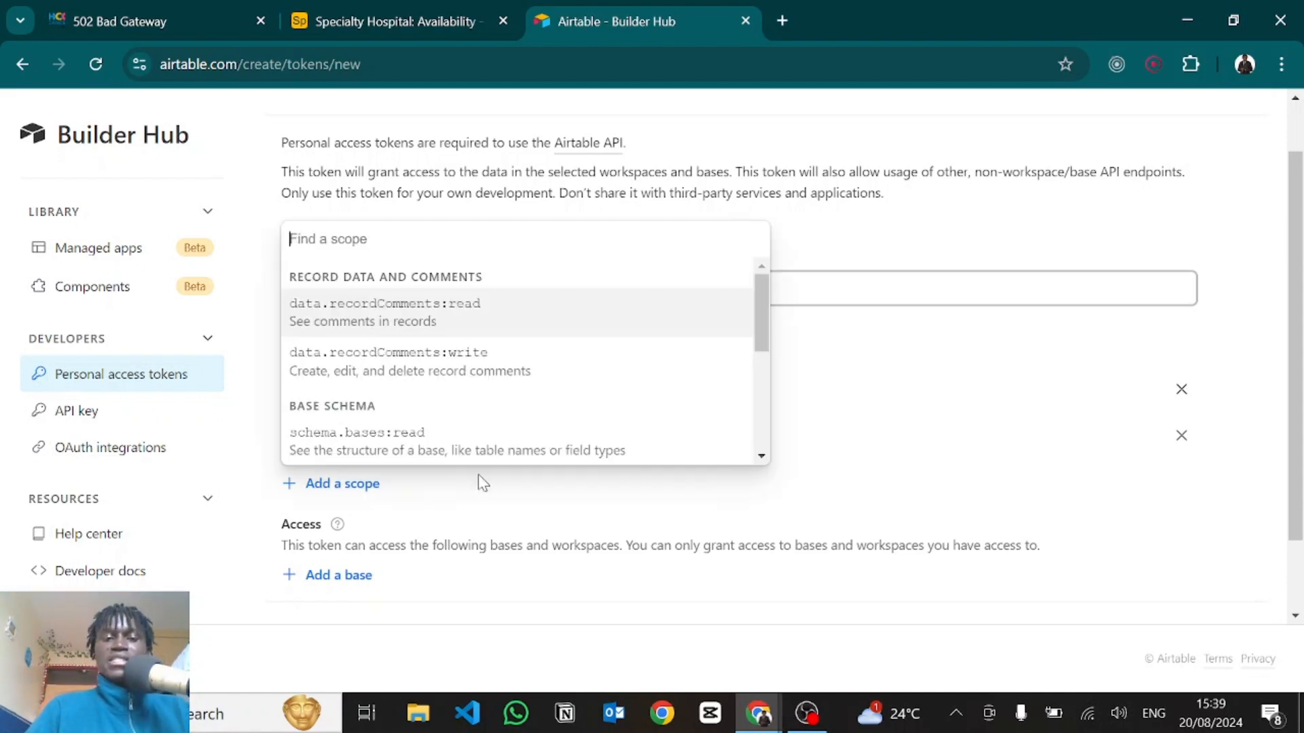
scroll(480, 407, down, 5)
scroll(358, 407, down, 1)
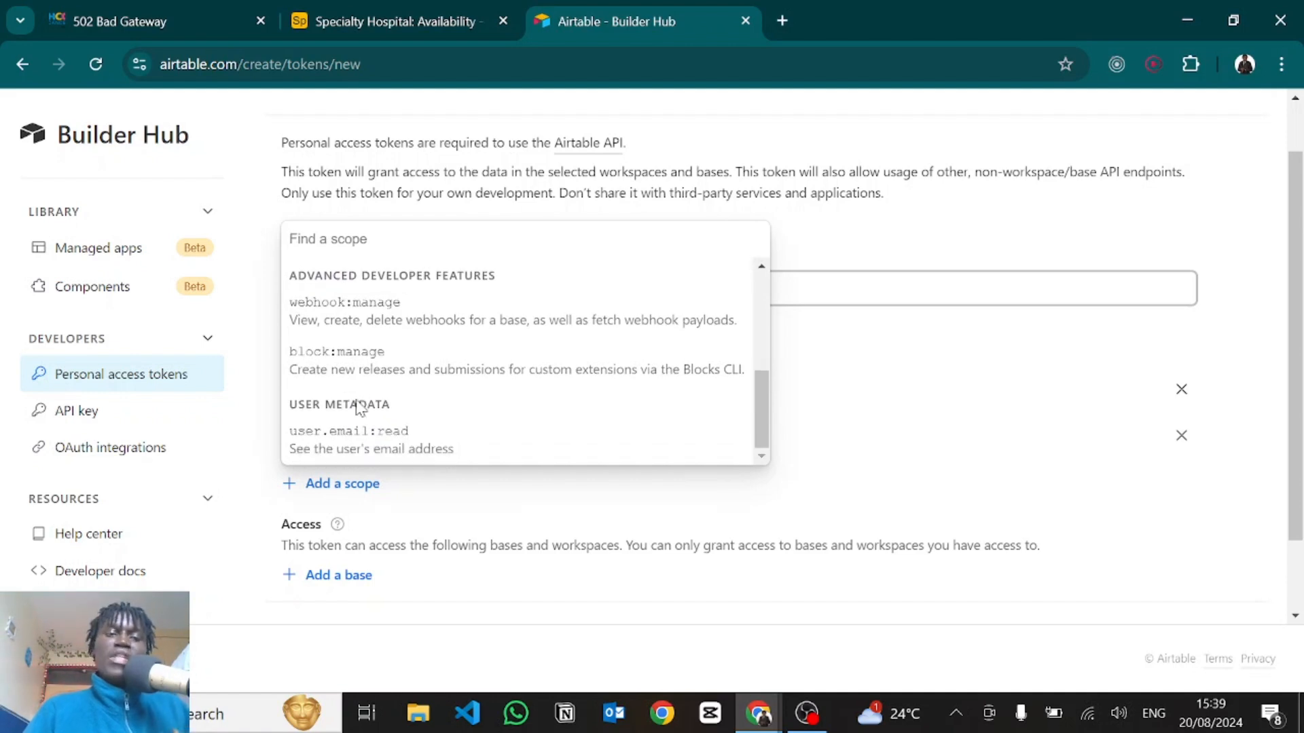
scroll(440, 321, up, 5)
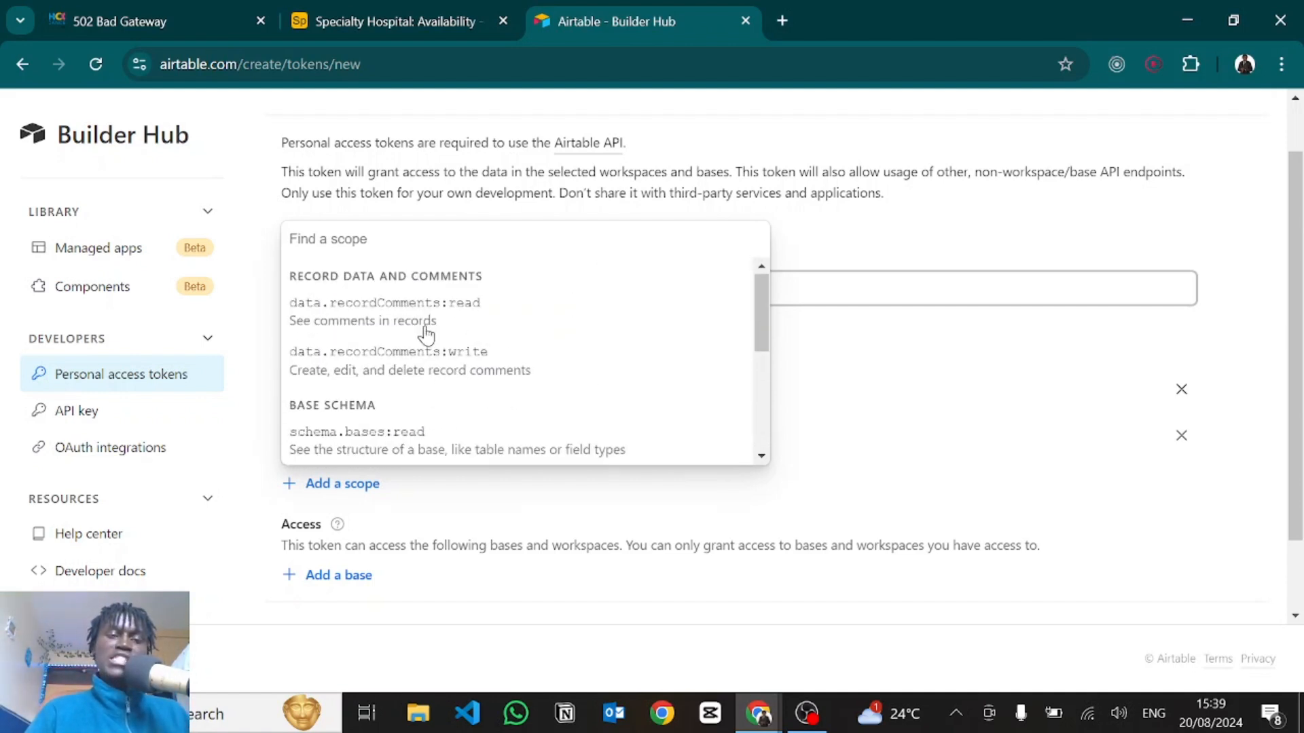
scroll(425, 332, down, 3)
click(940, 489)
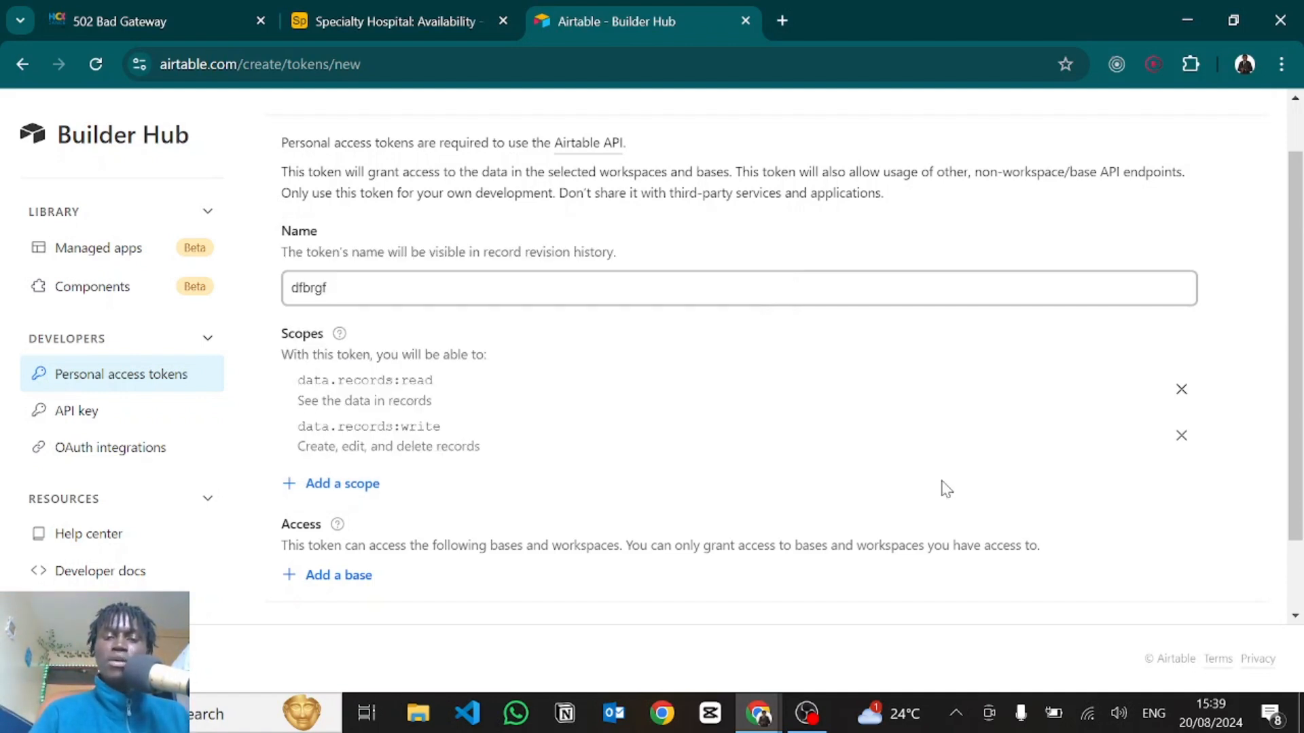
scroll(679, 526, down, 2)
click(358, 484)
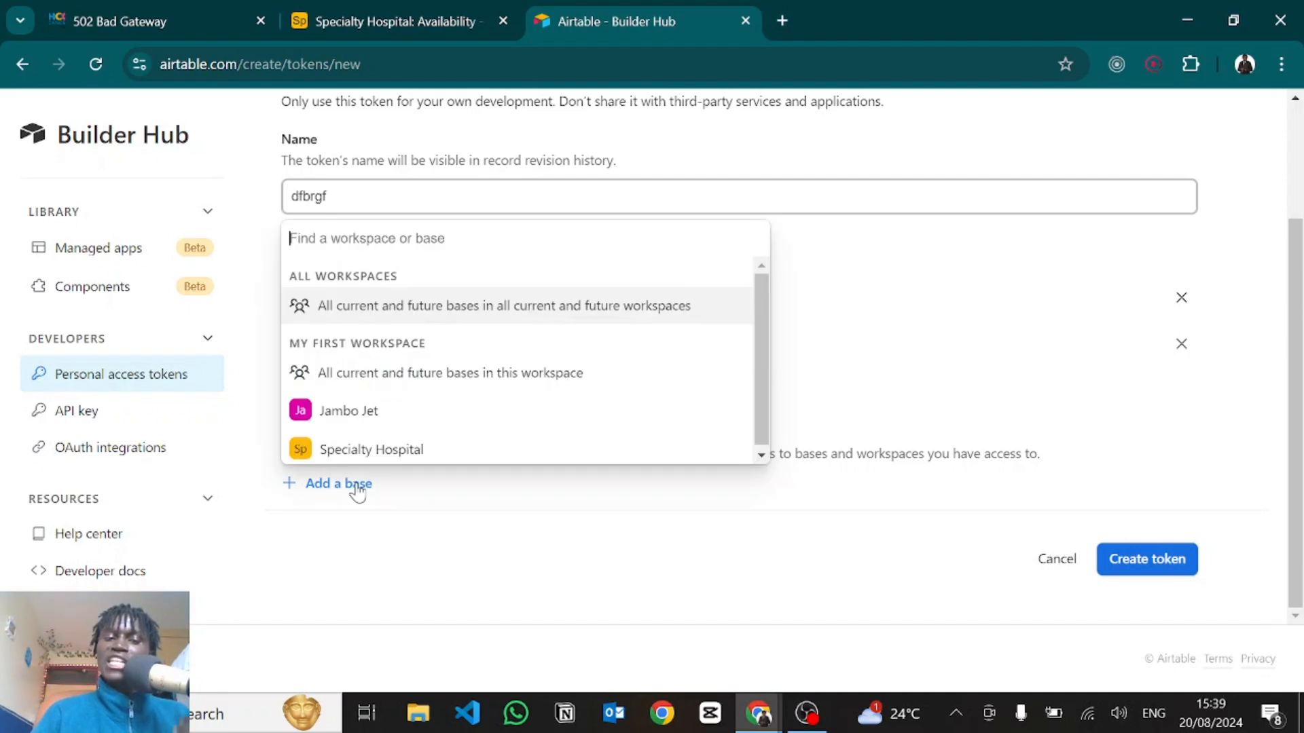
click(324, 447)
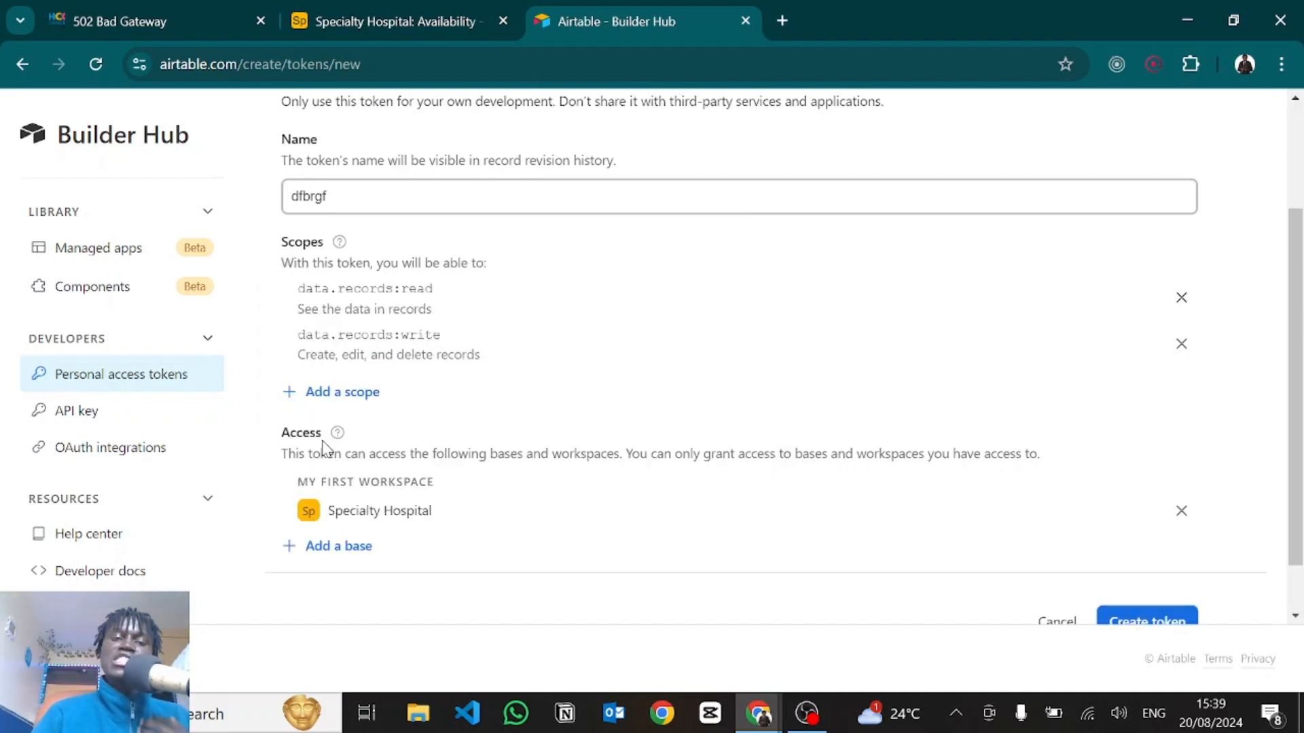
scroll(1003, 510, down, 1)
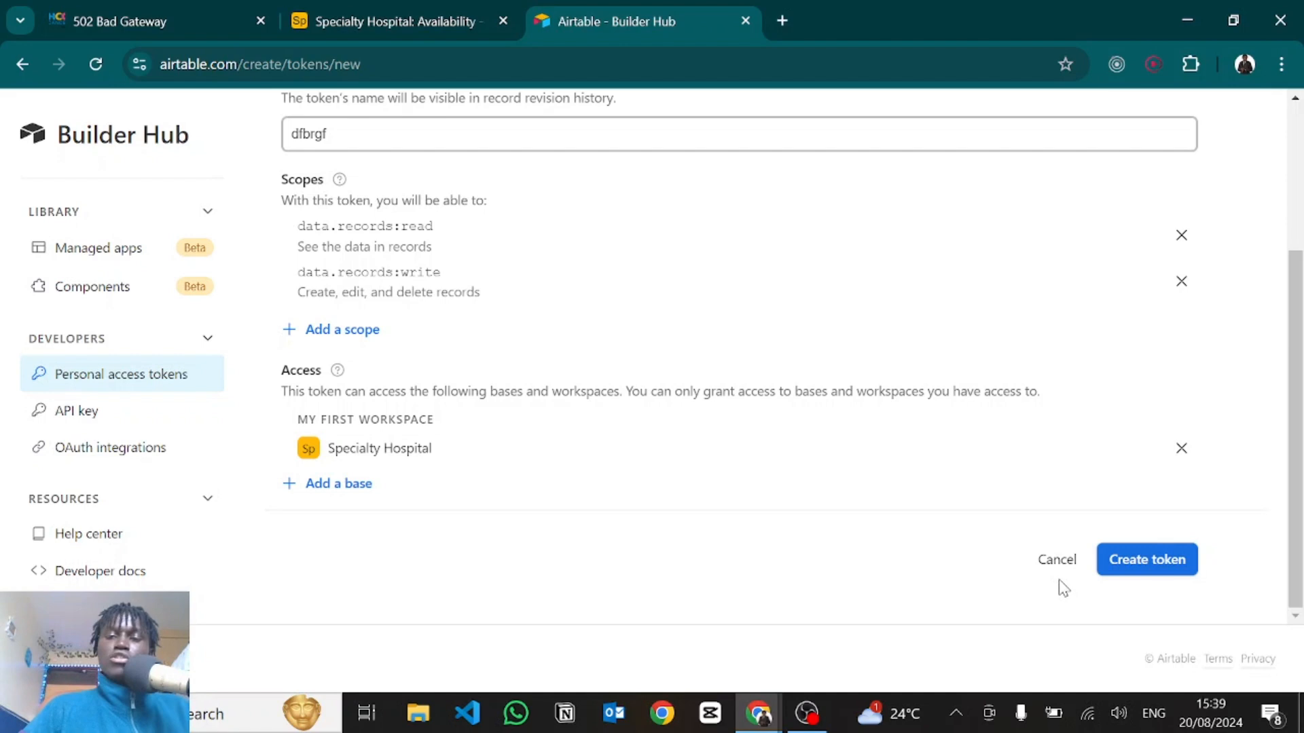
click(1057, 561)
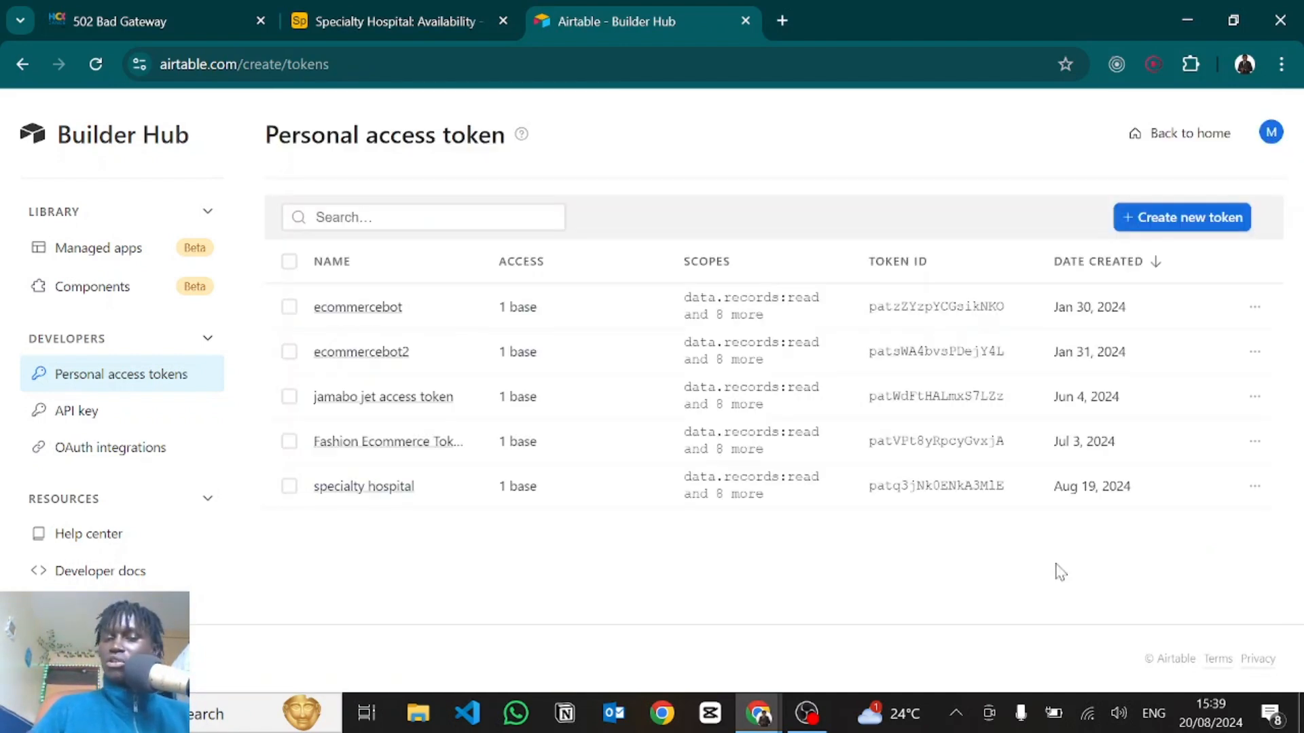
Navigate the Web API docs to Specialty Hospital's Availability List records and select the example curl URL.
click(124, 573)
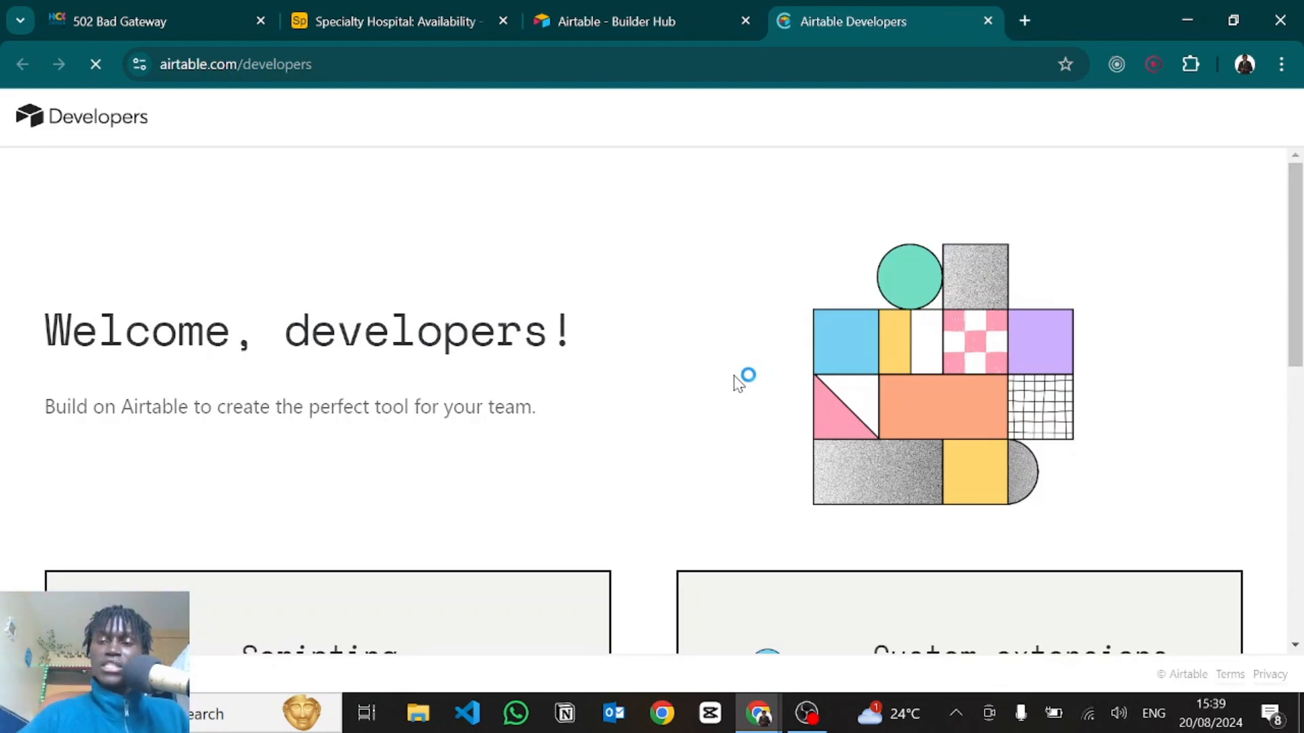
scroll(742, 378, down, 8)
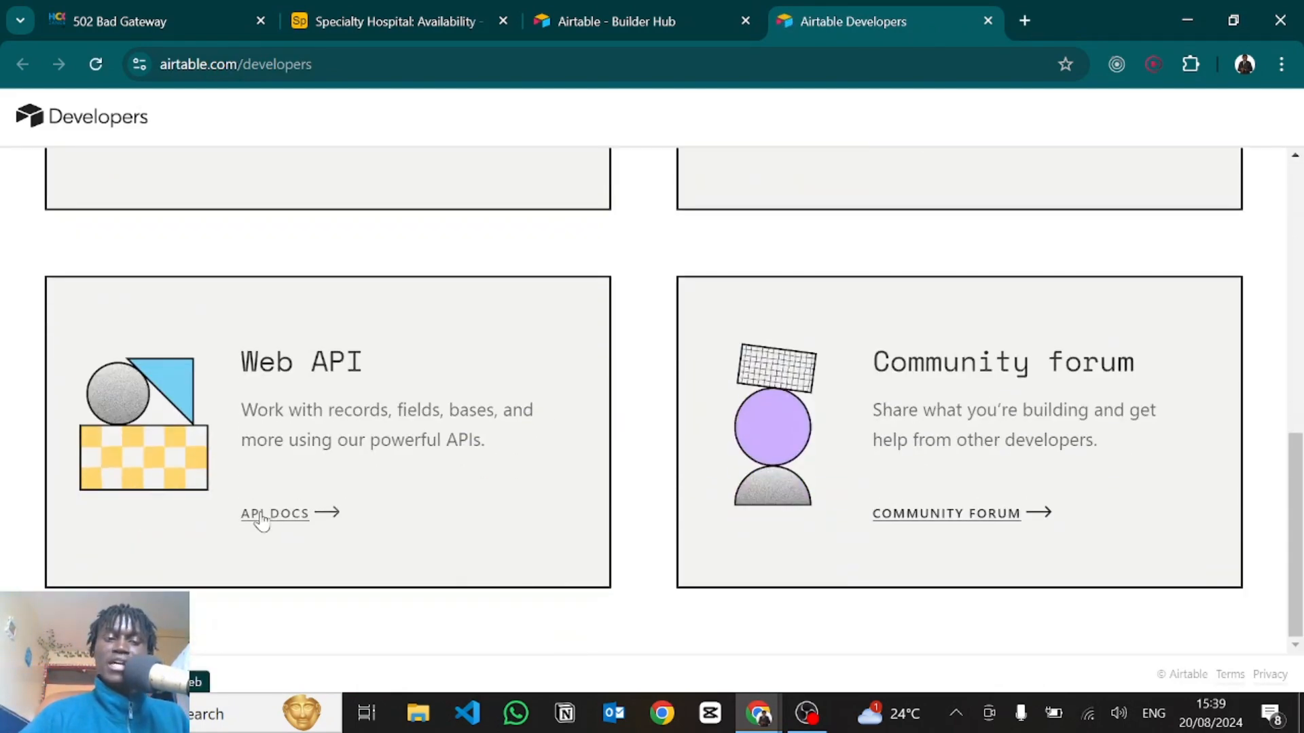
click(262, 520)
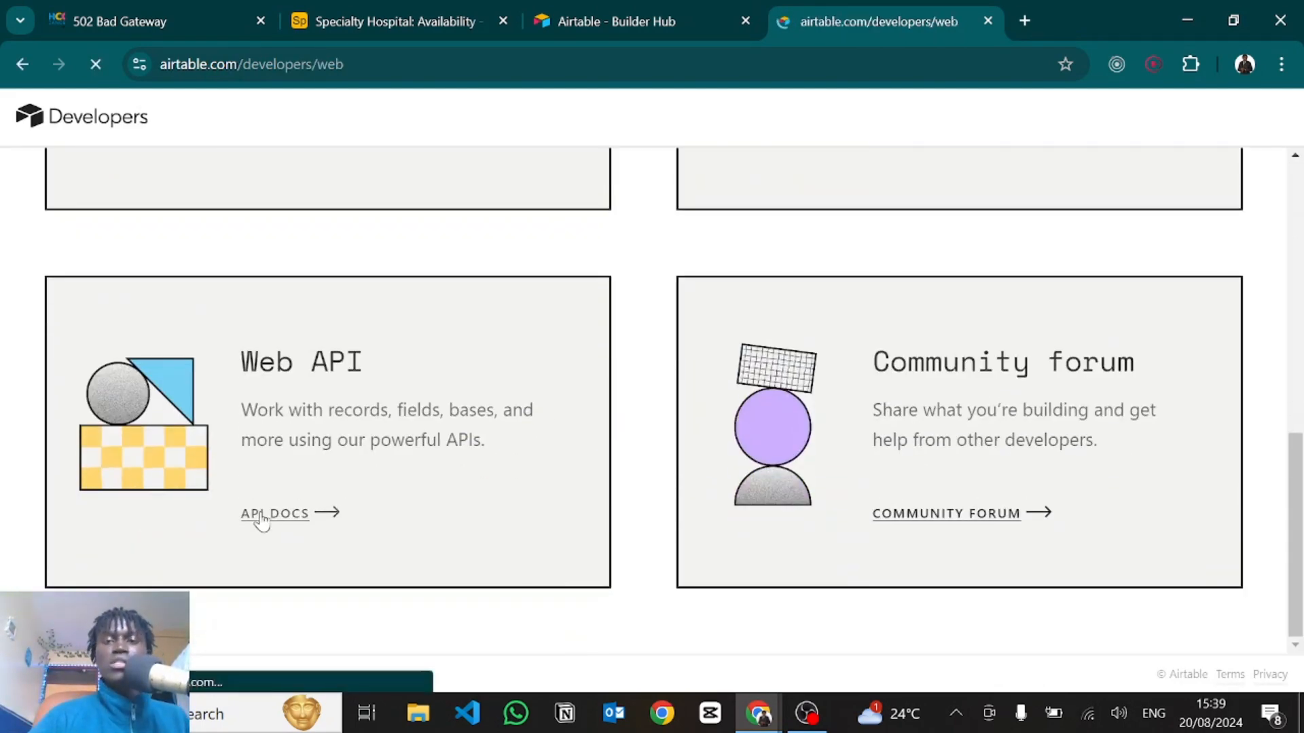
scroll(681, 593, down, 3)
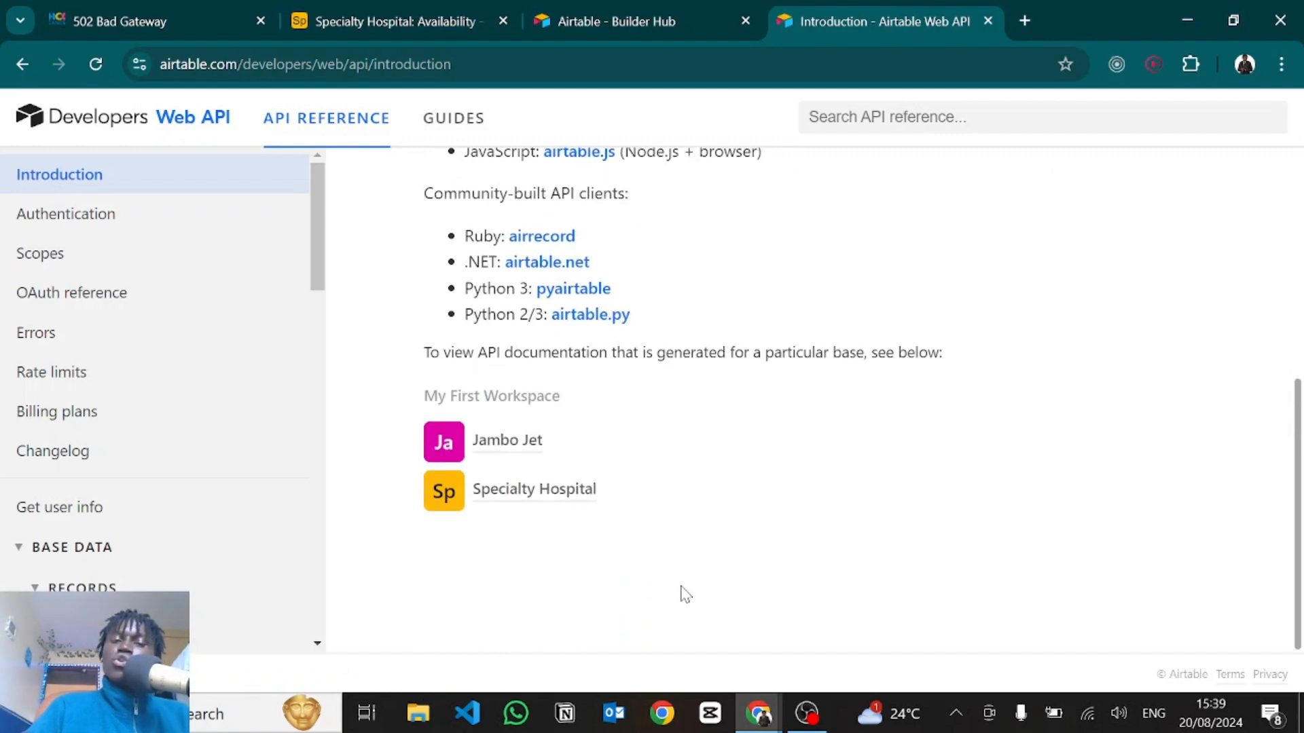
click(541, 501)
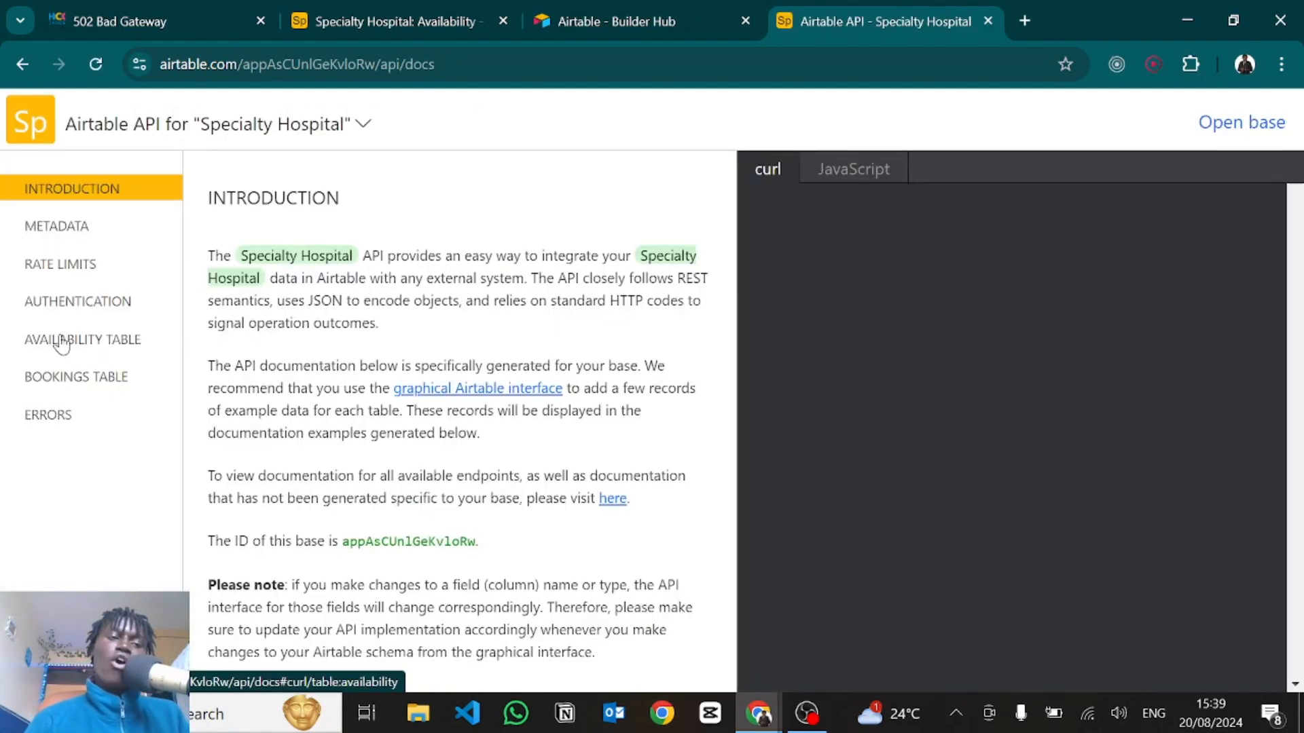
click(62, 345)
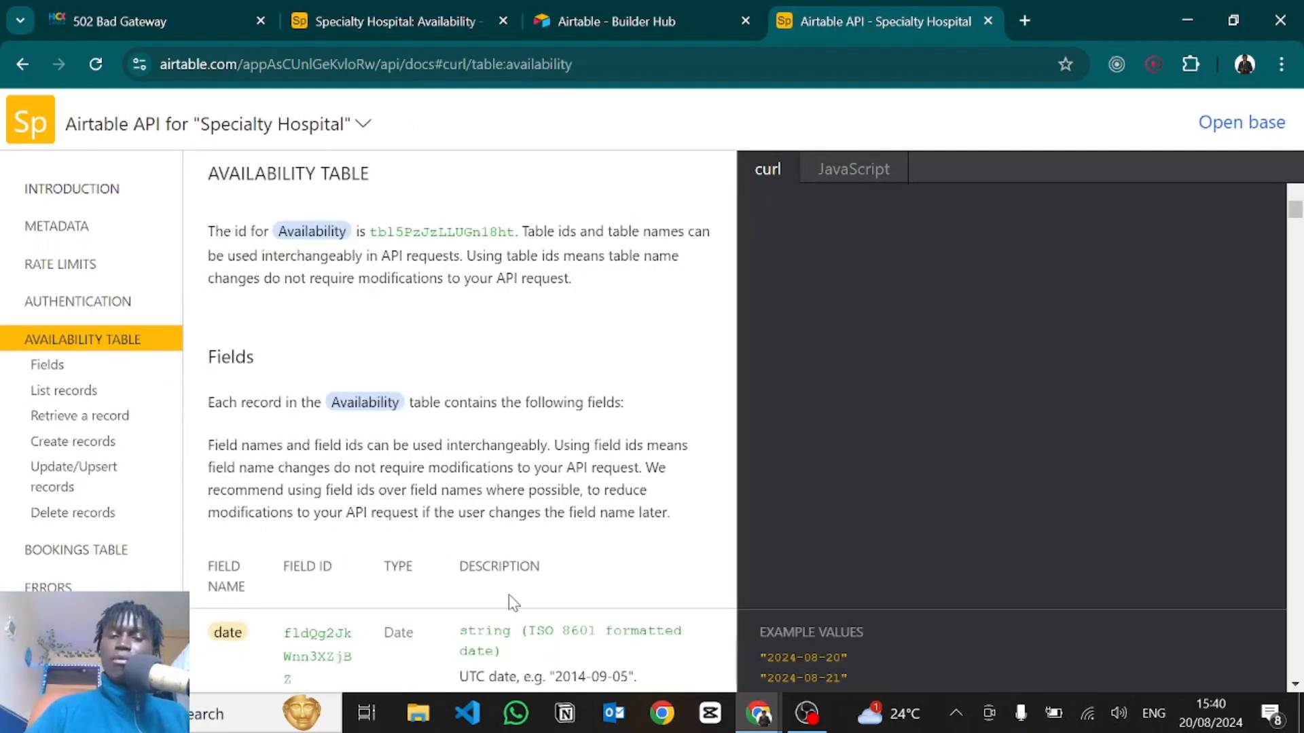
scroll(511, 600, down, 1)
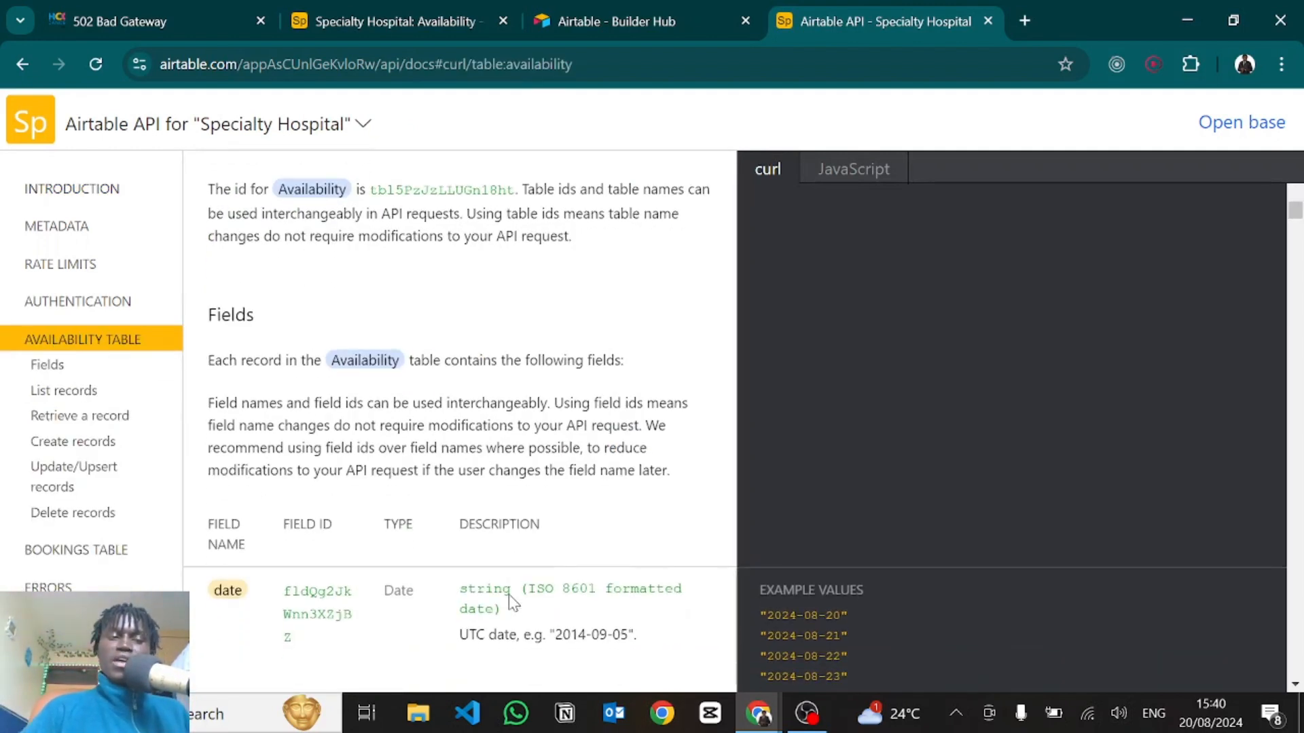
click(55, 394)
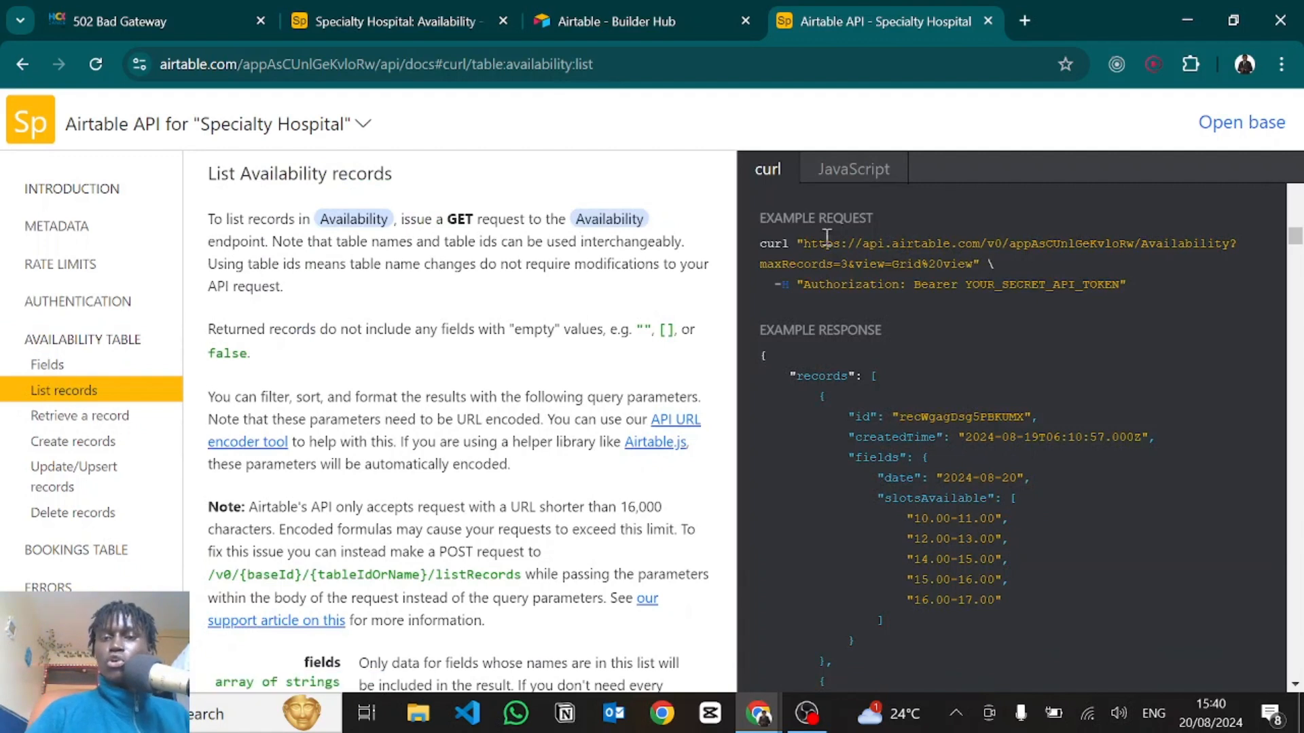
drag(807, 241, 1232, 242)
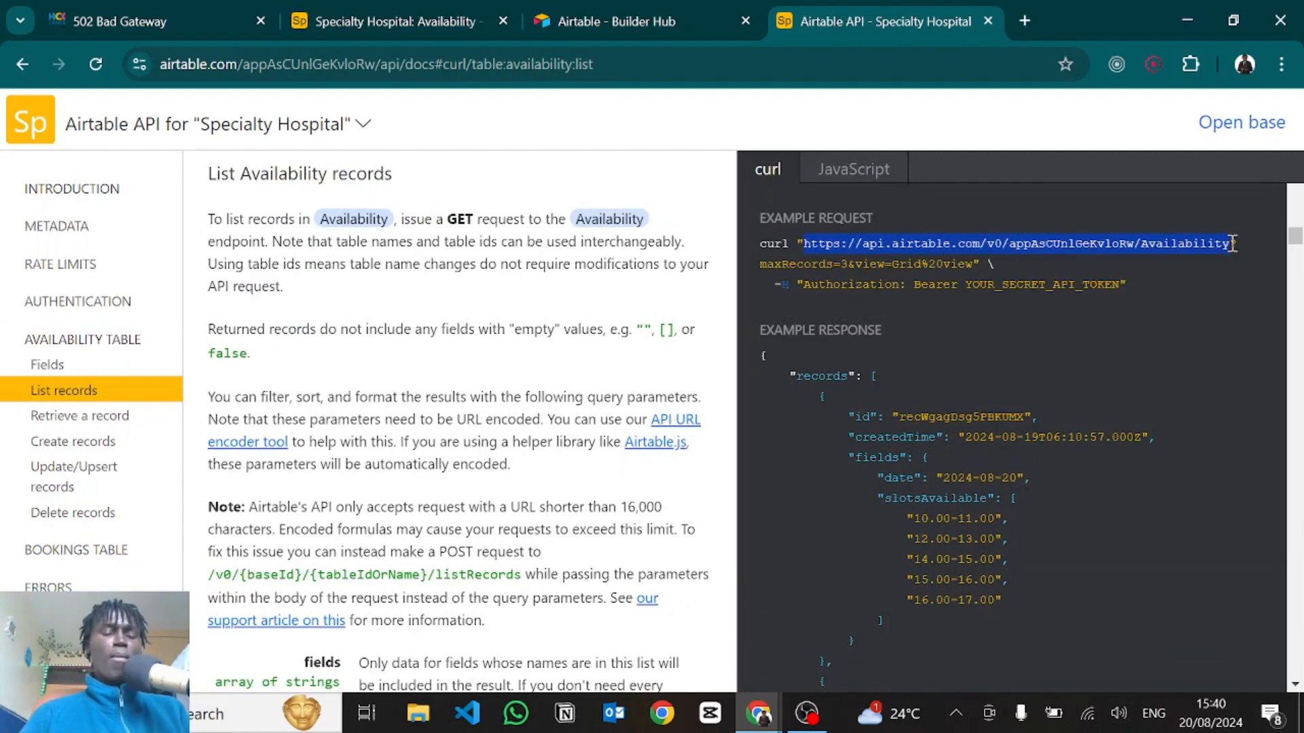
key(alt+Tab)
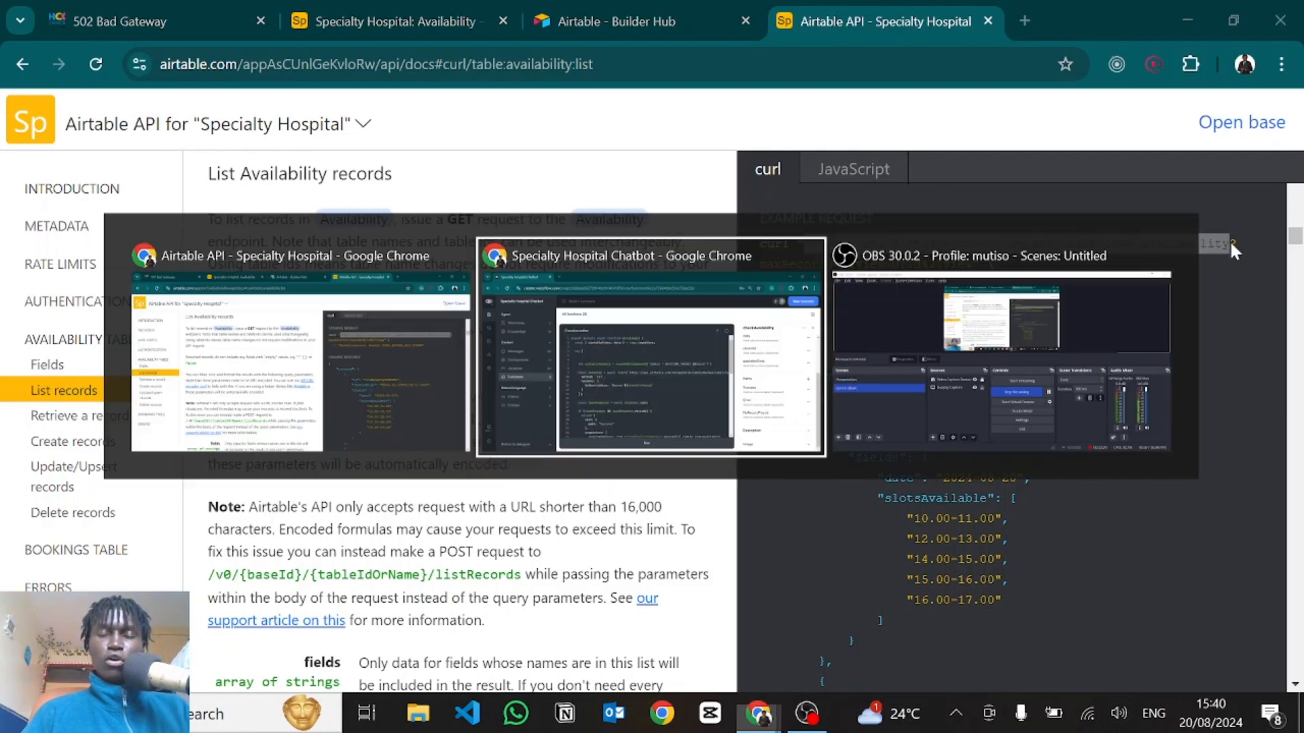
Back in Voiceflow, highlight the filterByFormula part of the fetch request URL.
click(794, 409)
click(795, 391)
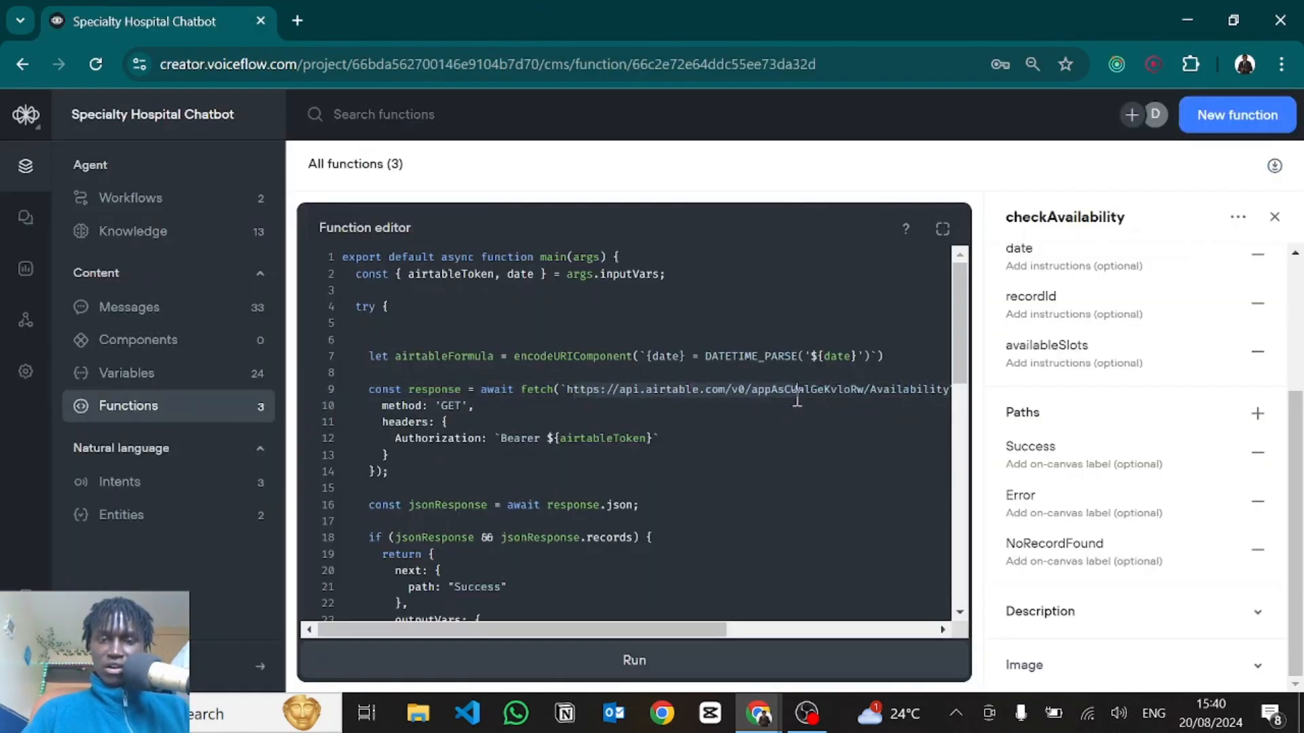
scroll(798, 400, right, 3)
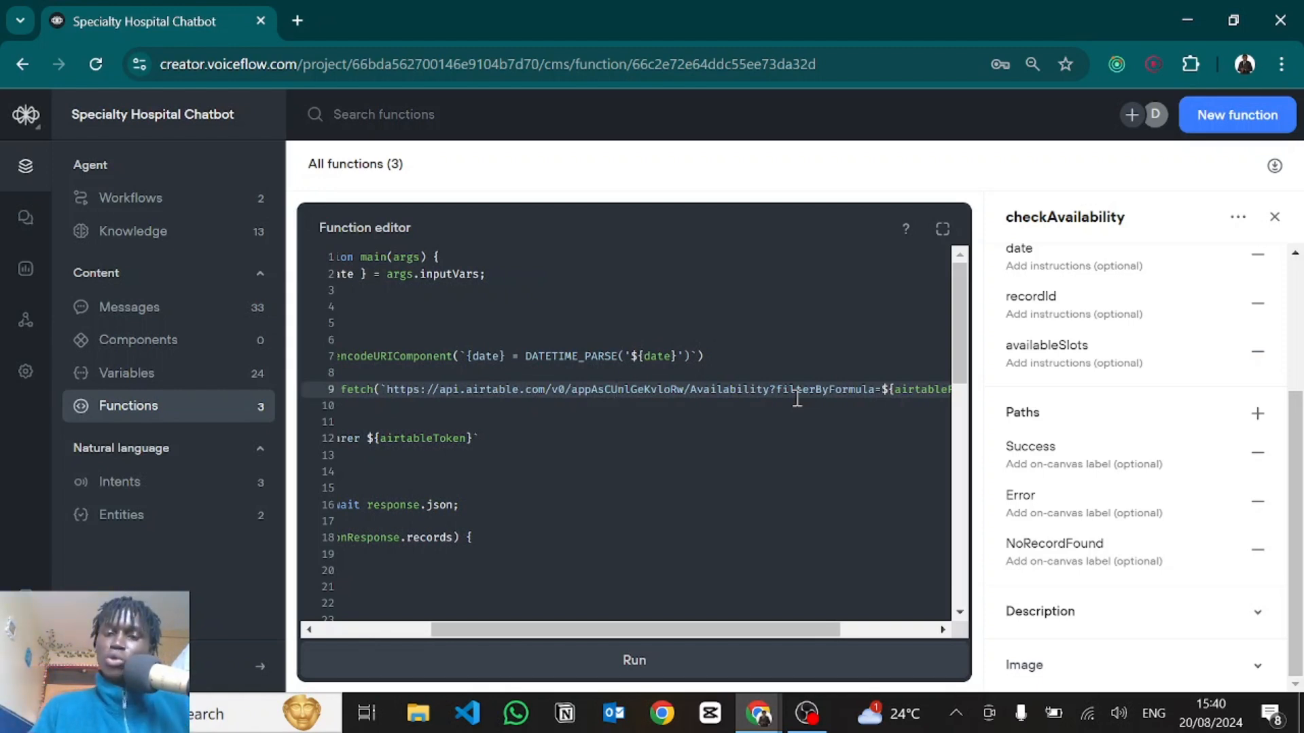
scroll(797, 398, right, 3)
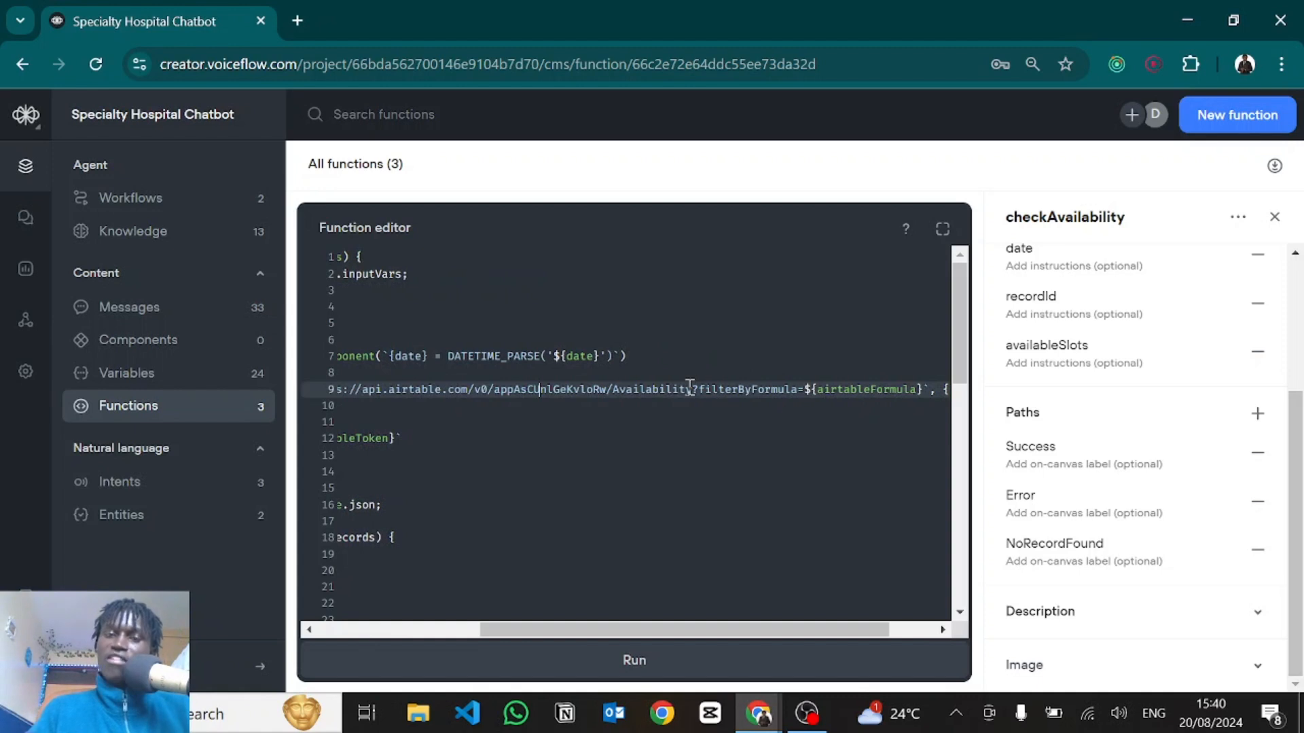
drag(699, 388, 798, 394)
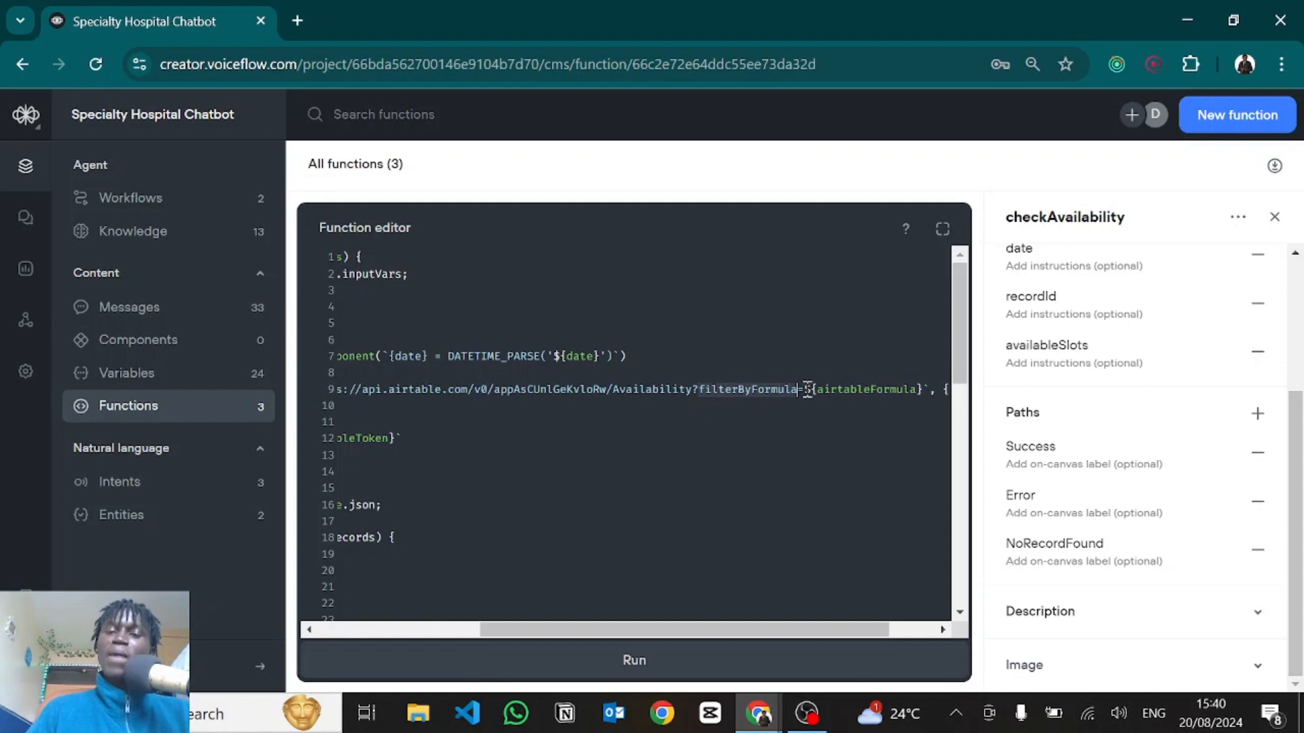
scroll(614, 405, left, 5)
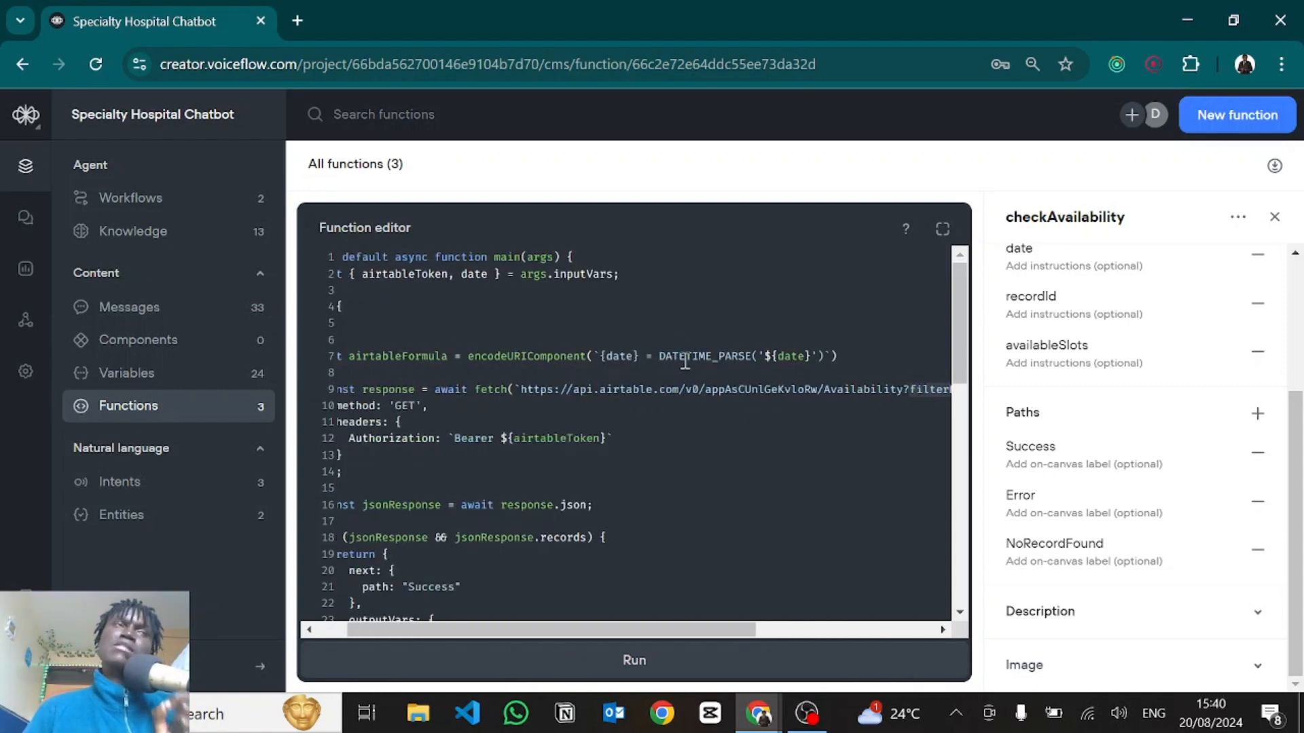
scroll(685, 362, right, 5)
scroll(802, 387, left, 4)
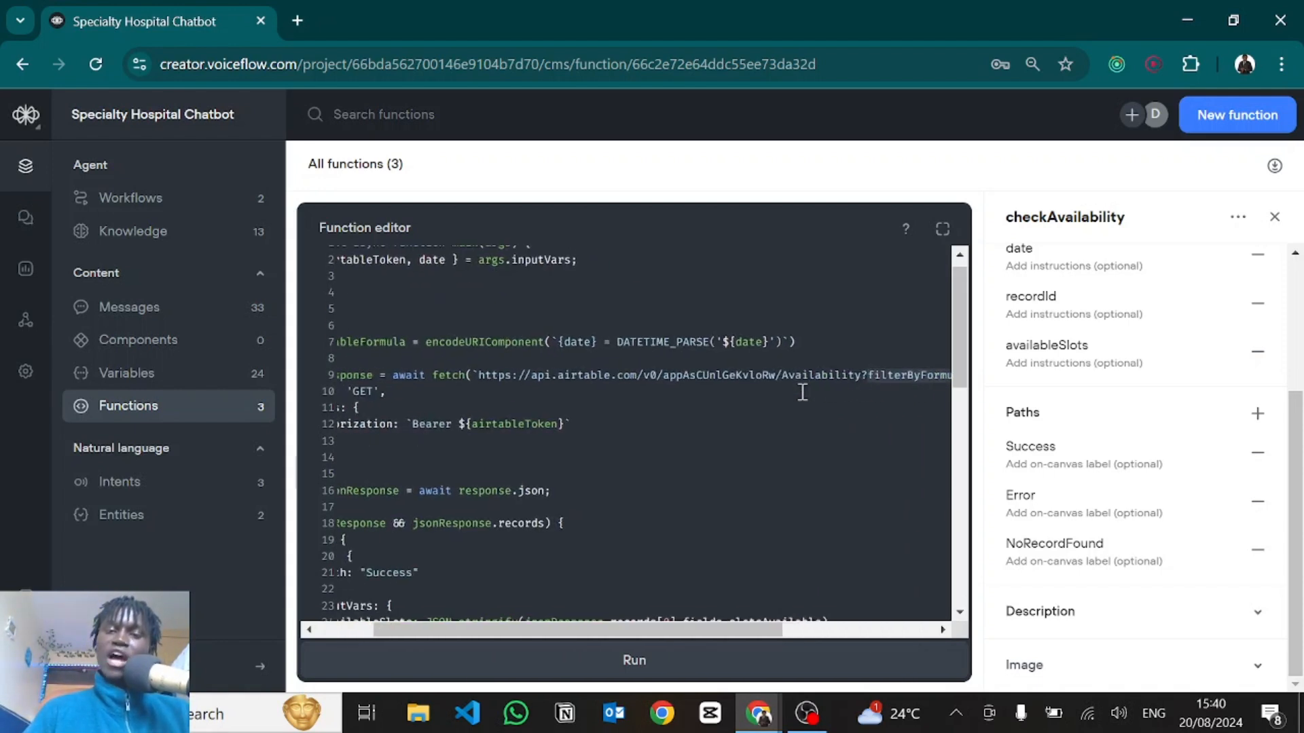
scroll(801, 391, left, 3)
Point out the GET method and the Authorization header sending Bearer airtableToken.
scroll(800, 390, down, 1)
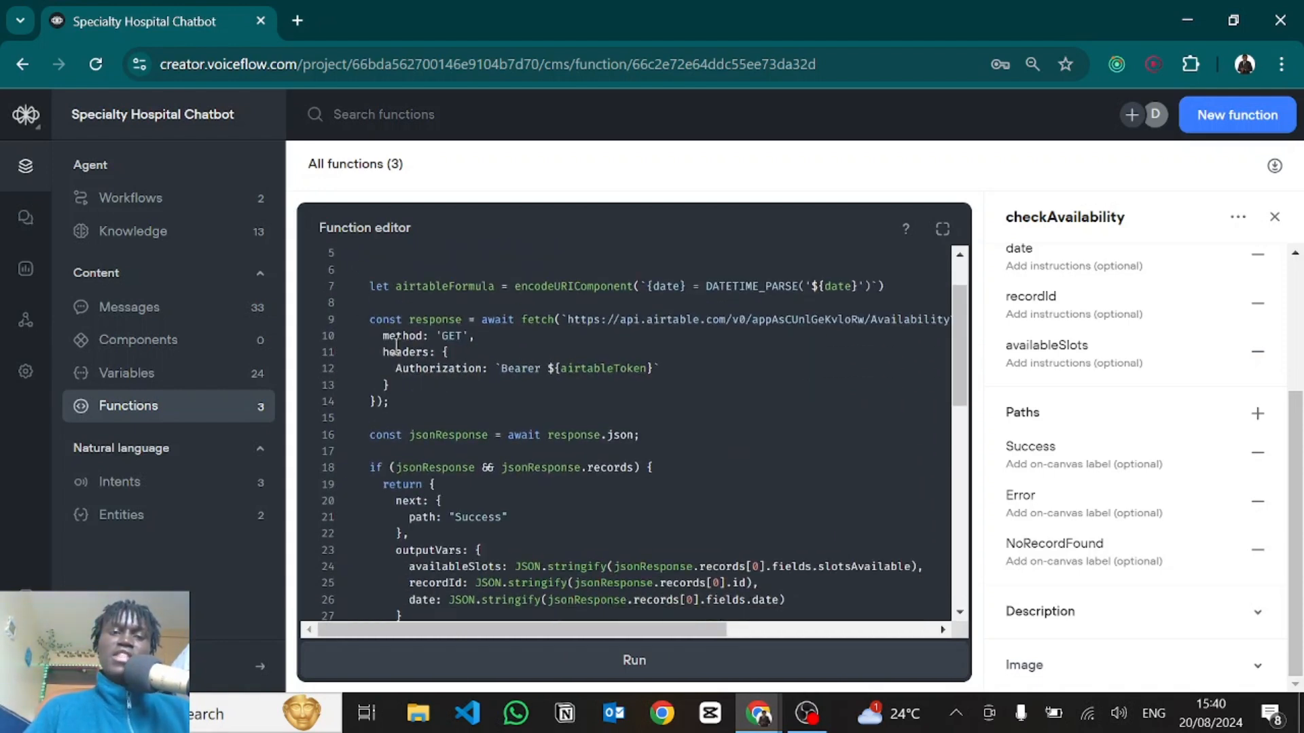
drag(383, 339, 511, 333)
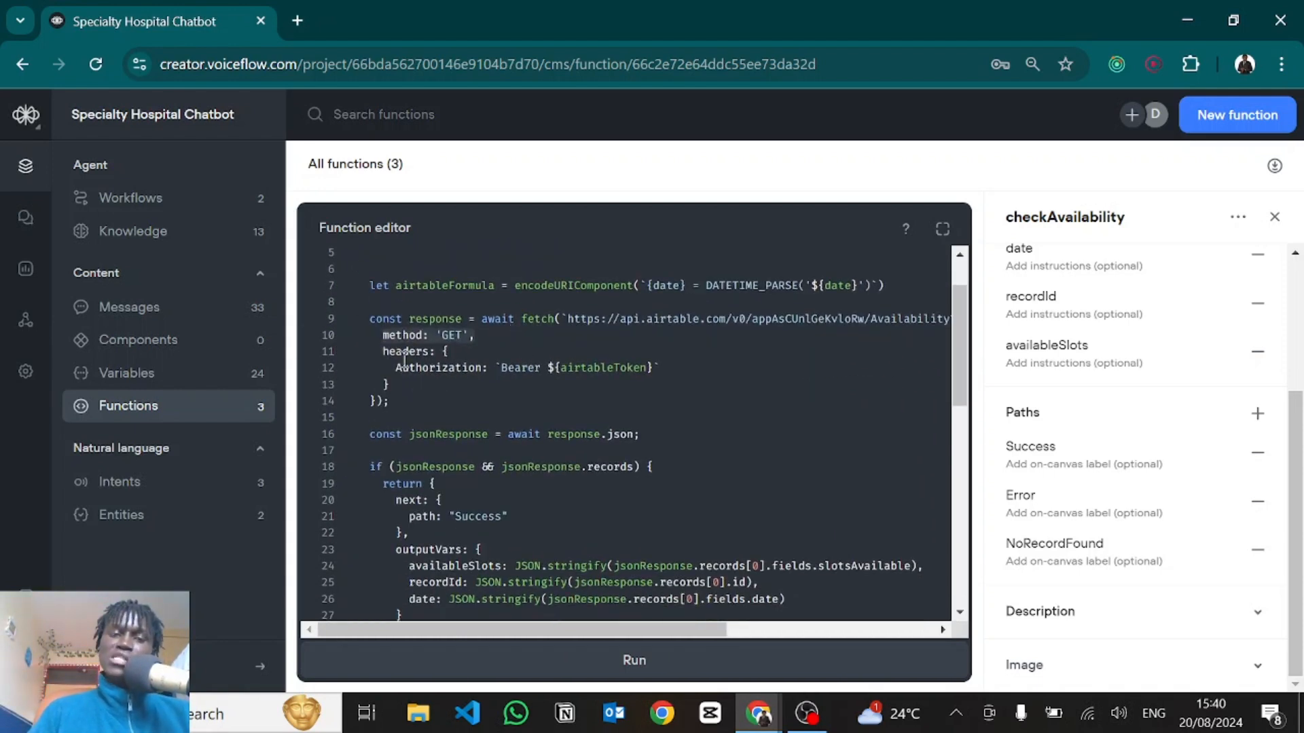
drag(383, 353, 402, 378)
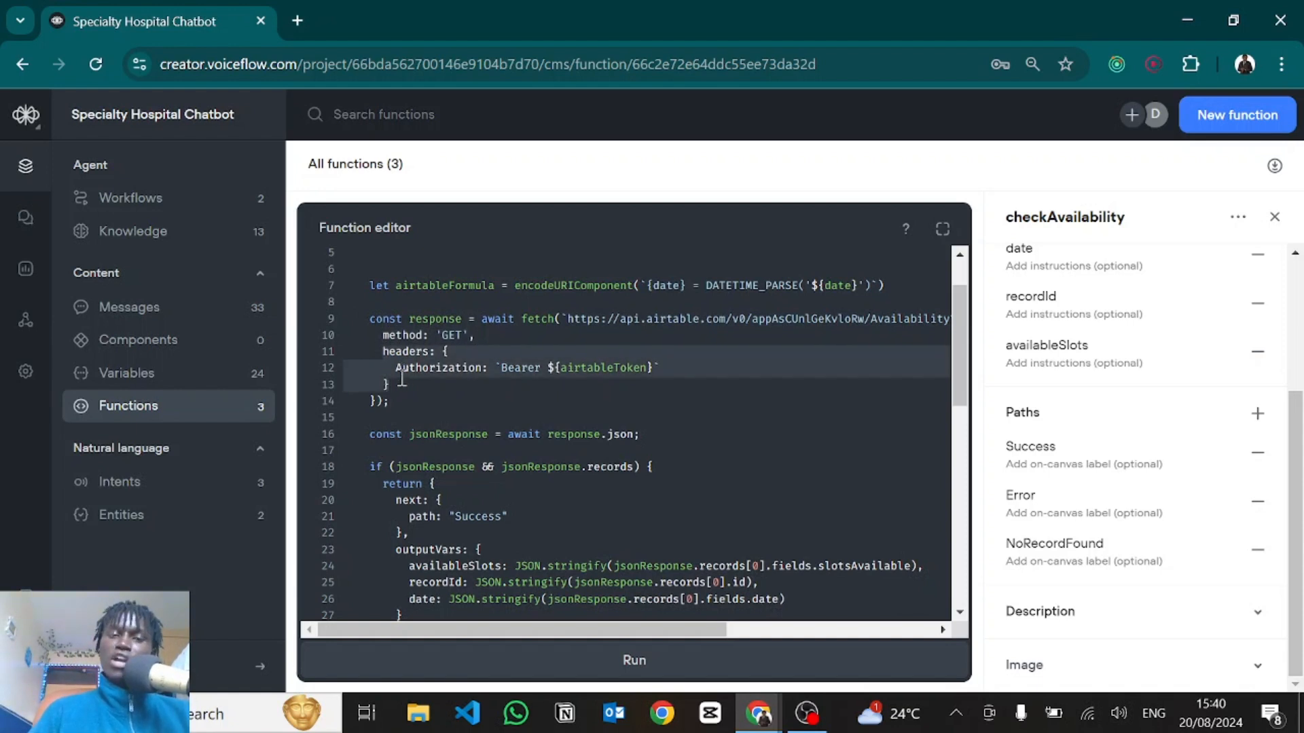
click(568, 368)
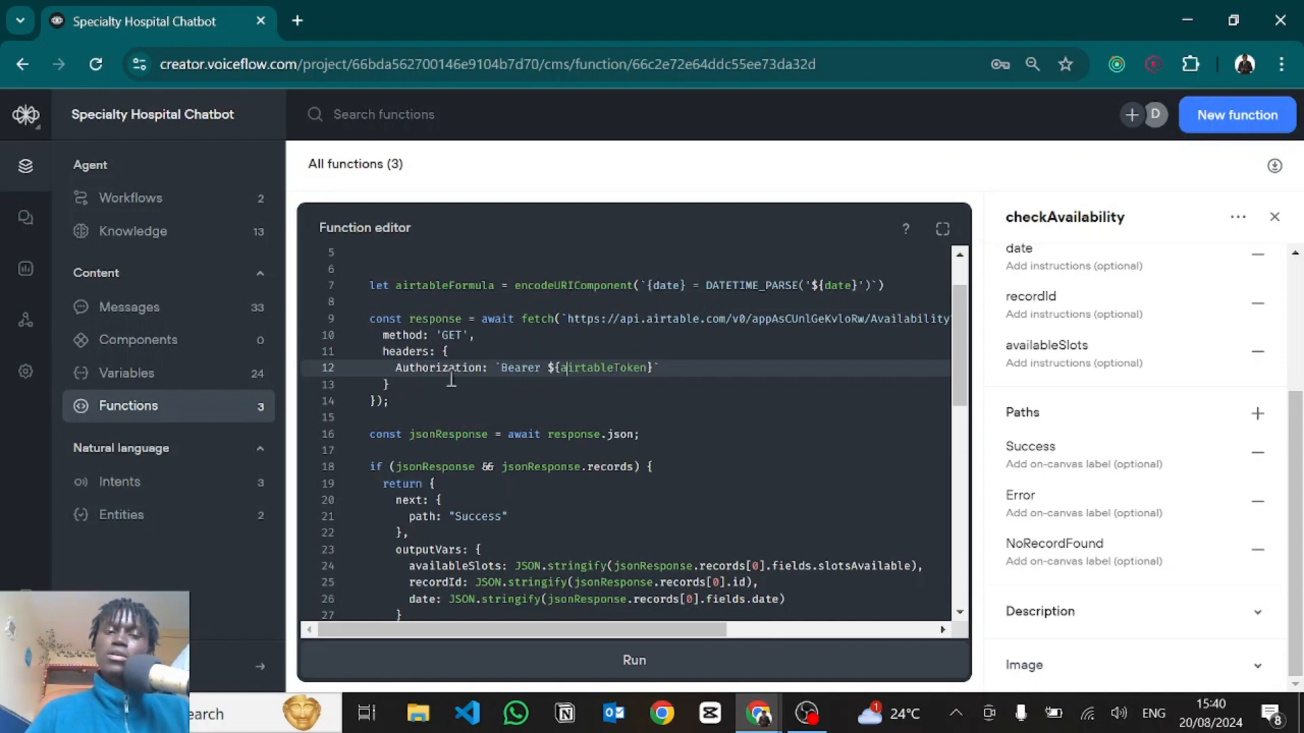
scroll(427, 393, down, 1)
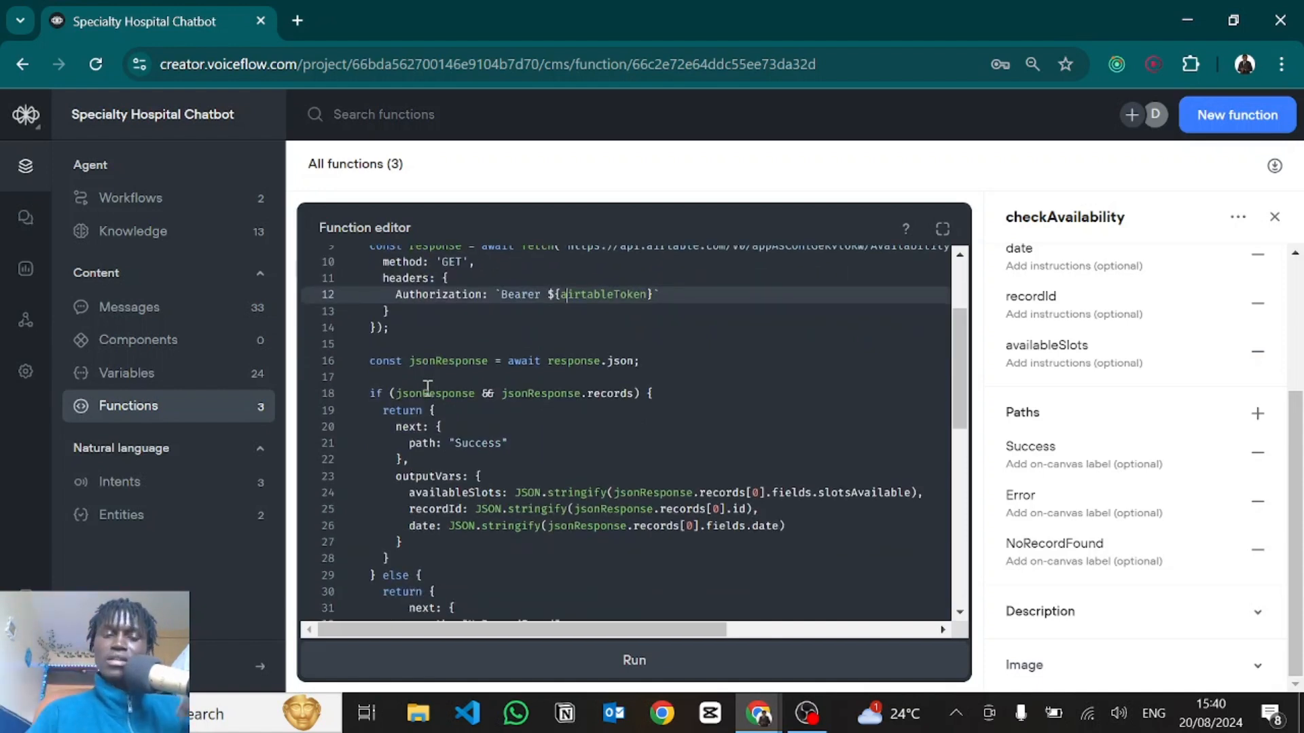
scroll(428, 387, down, 1)
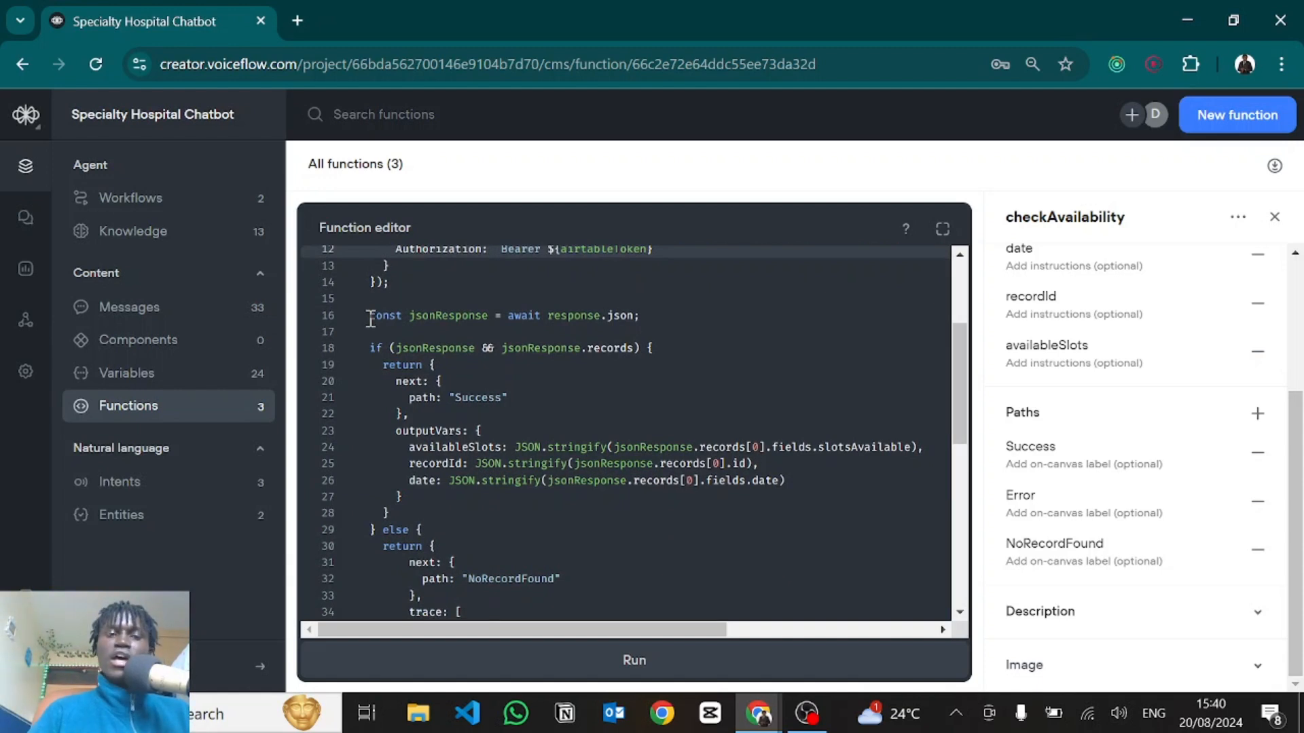
drag(369, 316, 660, 314)
click(661, 314)
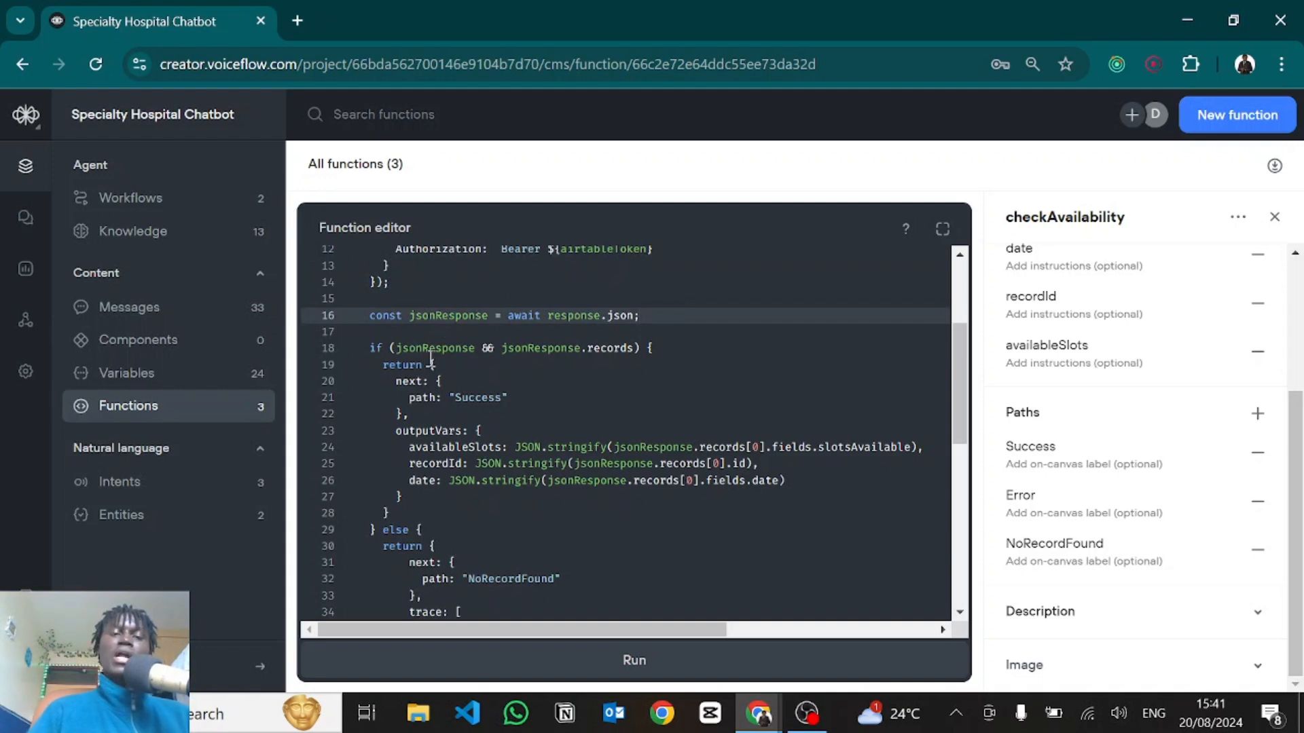
click(462, 396)
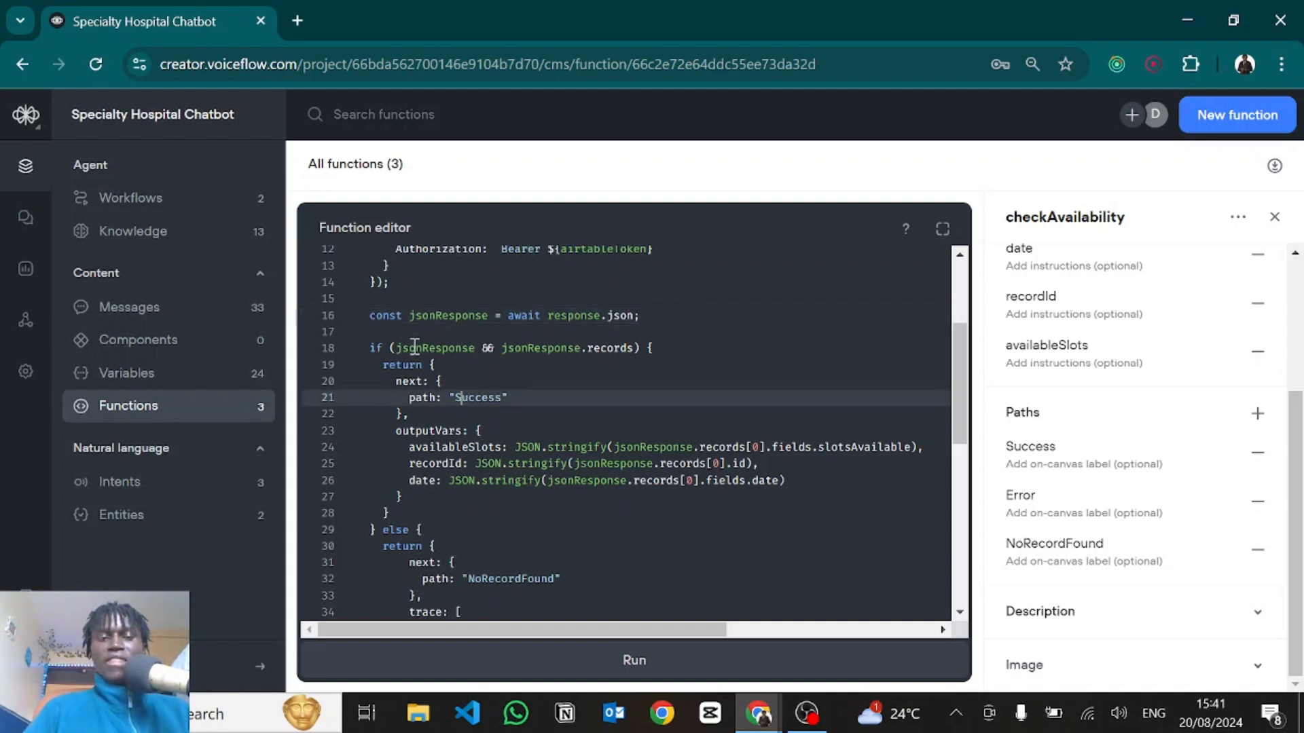
scroll(404, 337, down, 1)
double_click(401, 305)
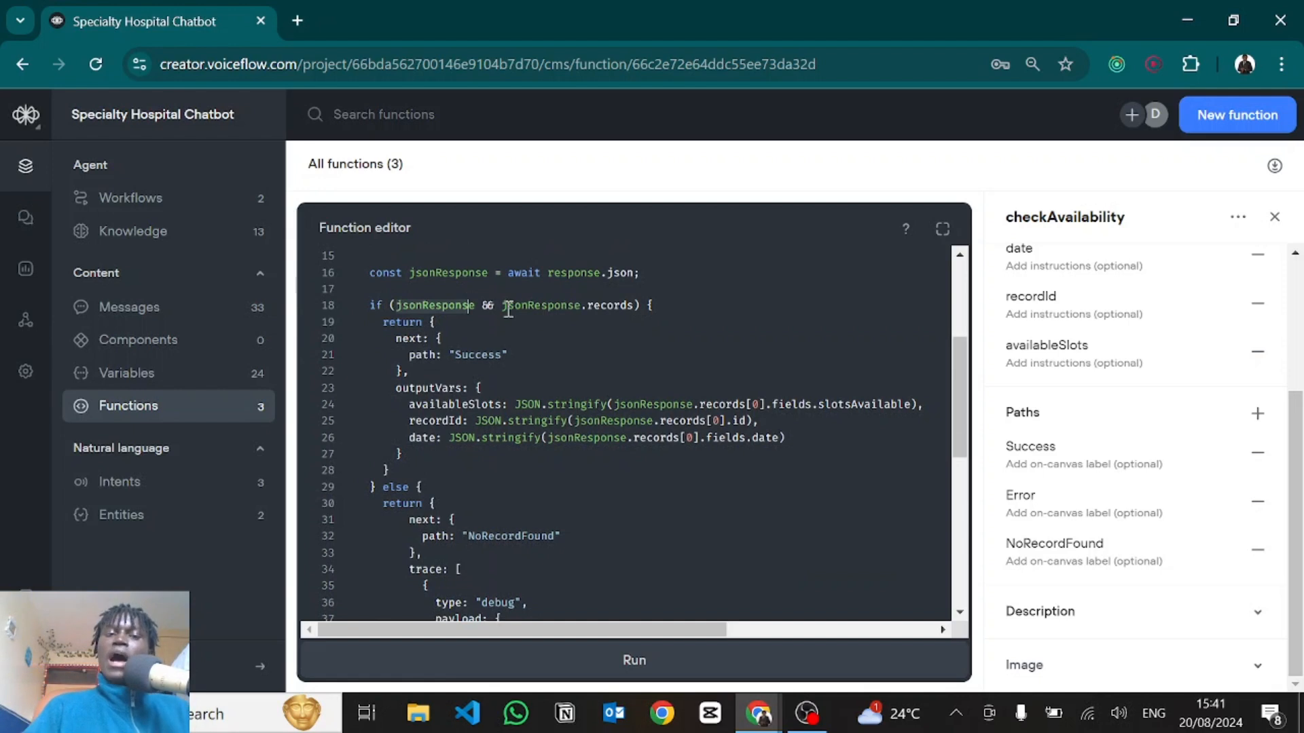
click(508, 309)
drag(508, 309, 633, 305)
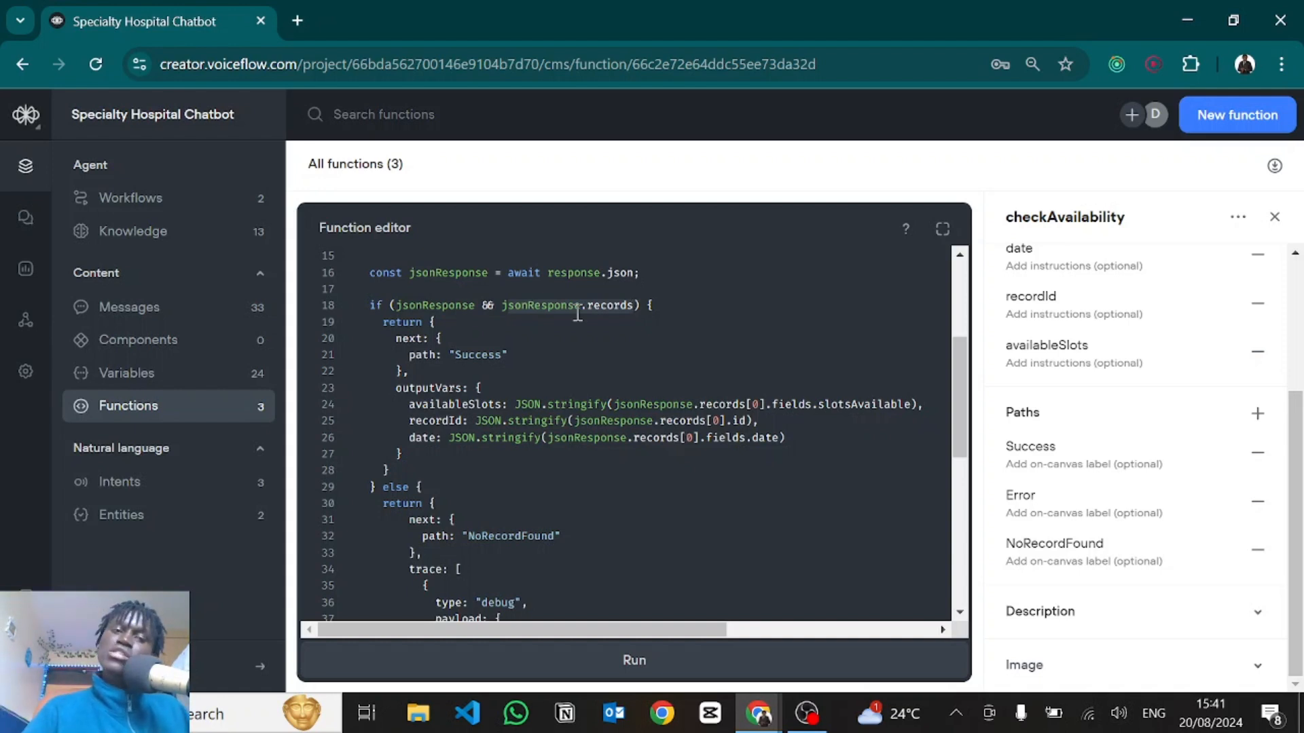
drag(430, 323, 404, 372)
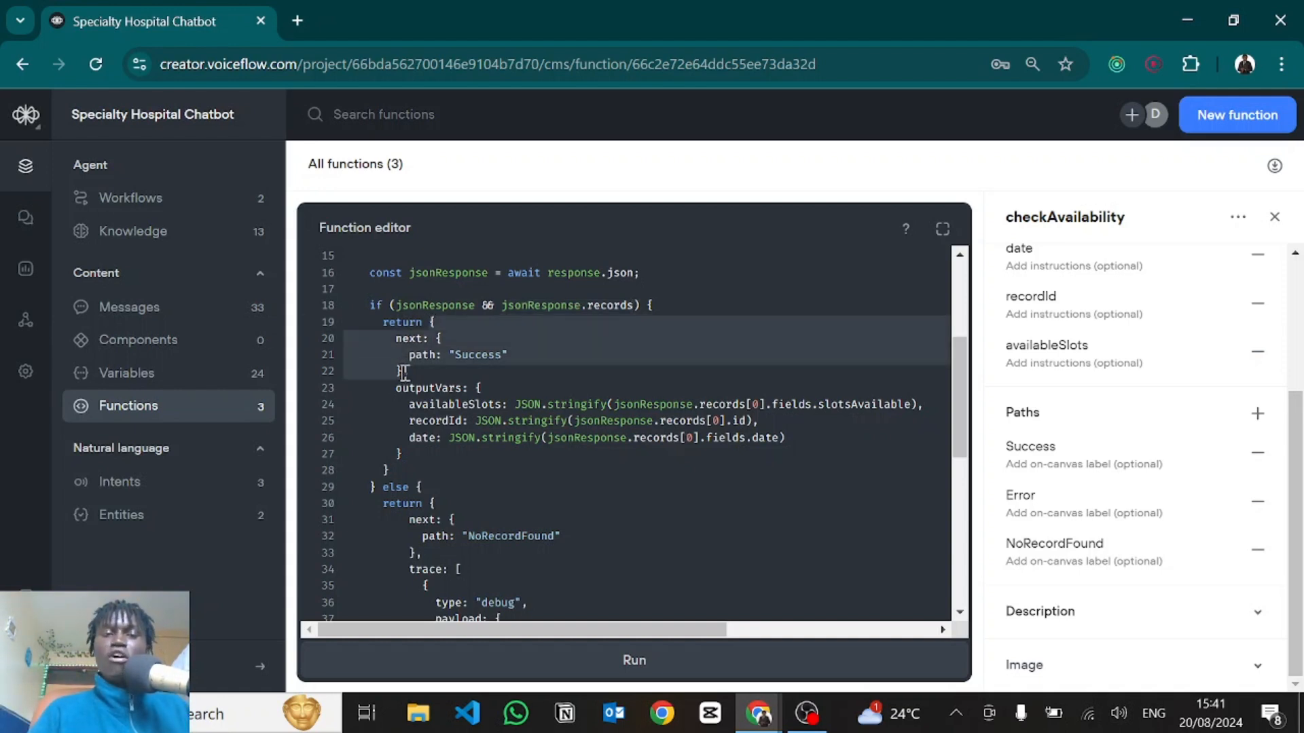
click(421, 403)
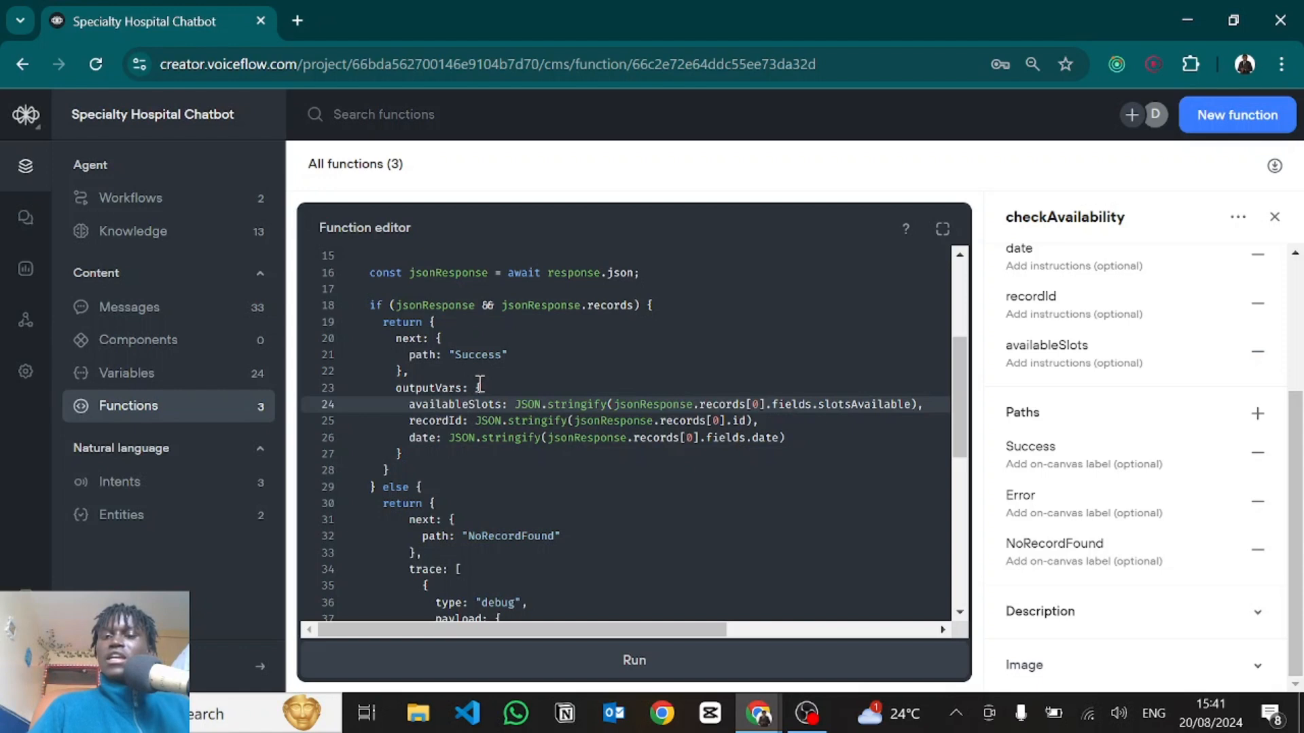
drag(343, 387, 435, 445)
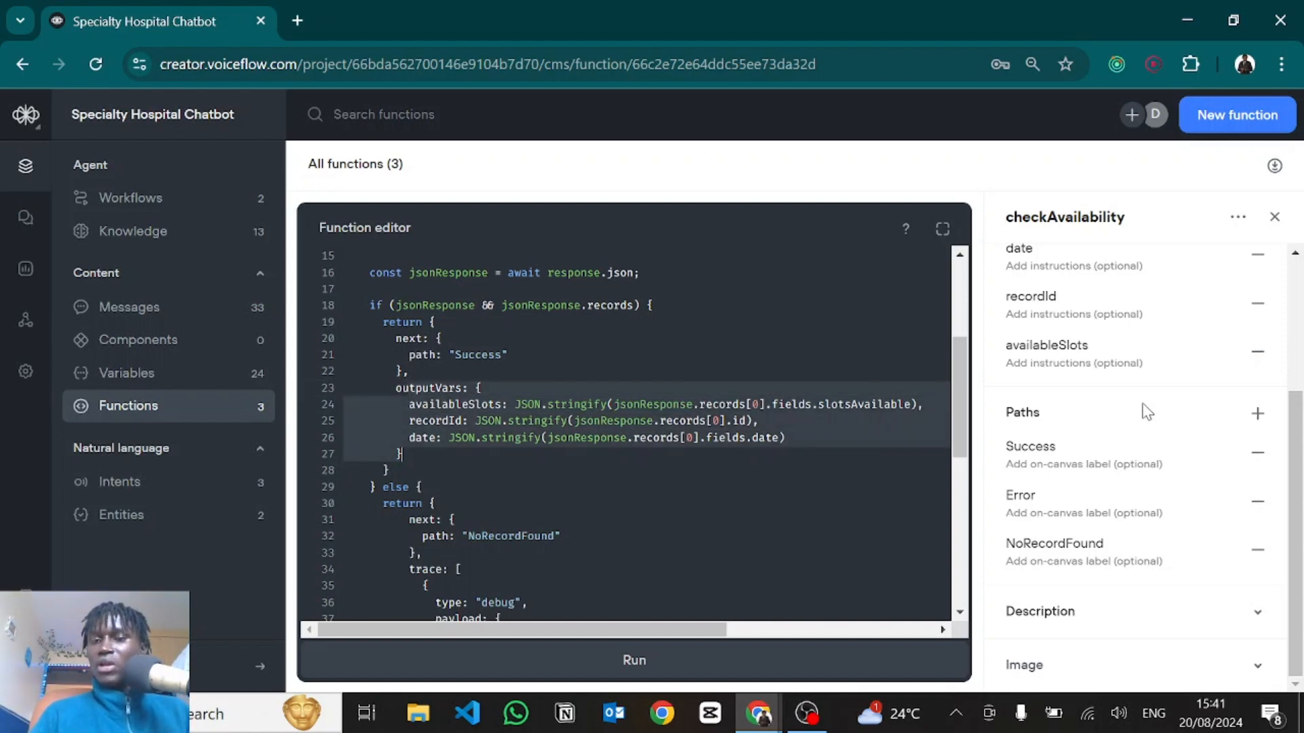
scroll(1199, 326, up, 3)
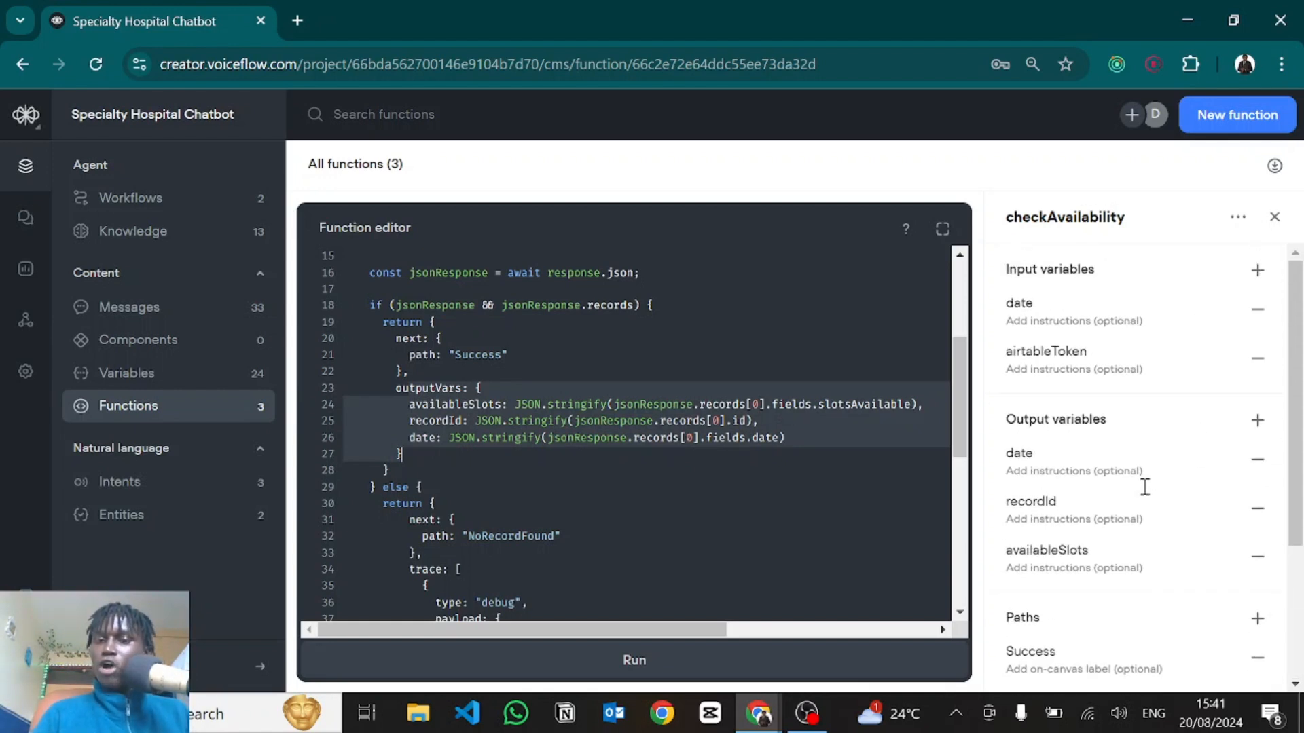
scroll(1182, 407, down, 1)
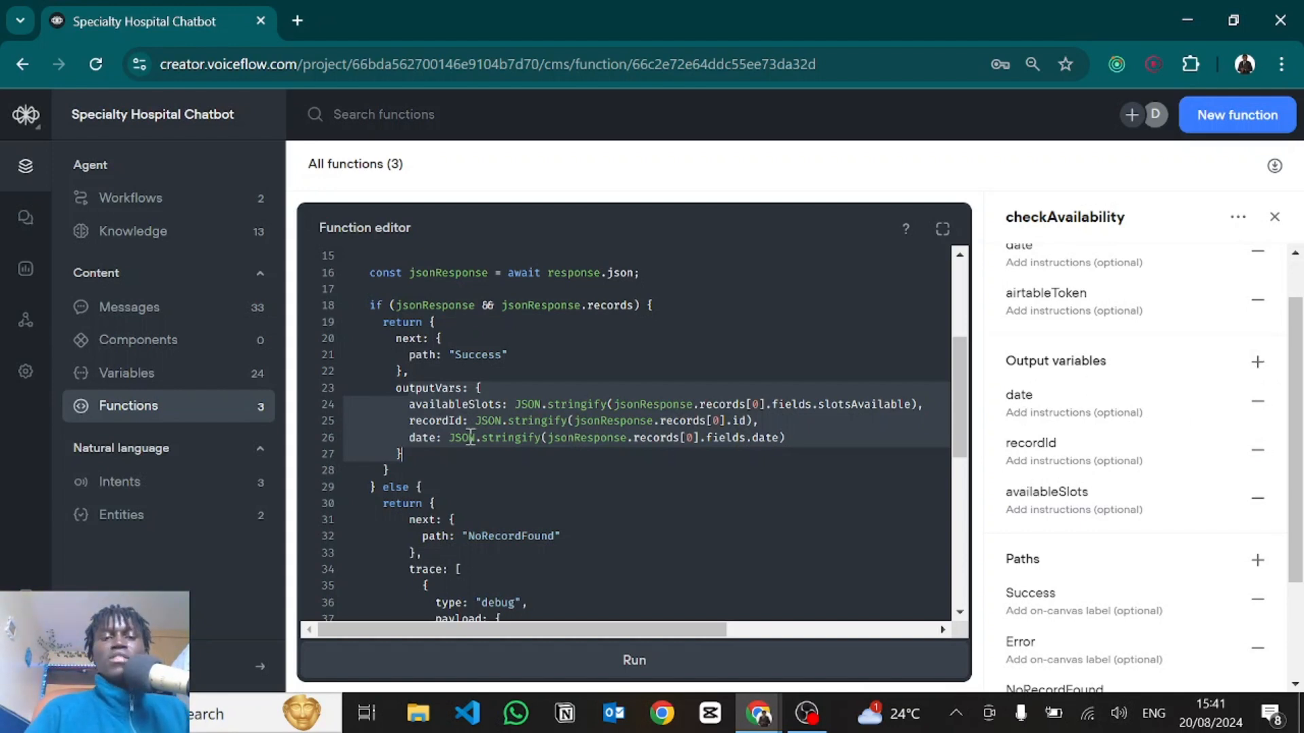
click(441, 407)
click(411, 406)
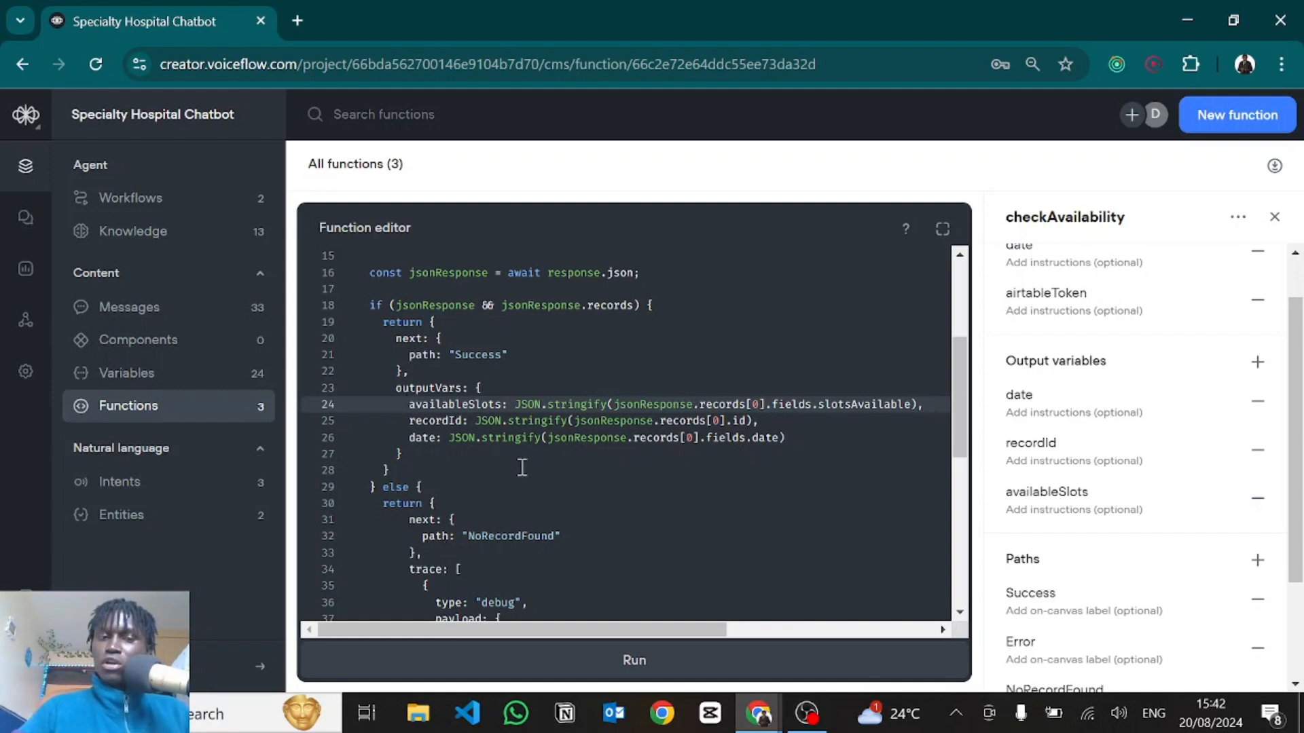
scroll(521, 465, down, 3)
scroll(516, 457, up, 2)
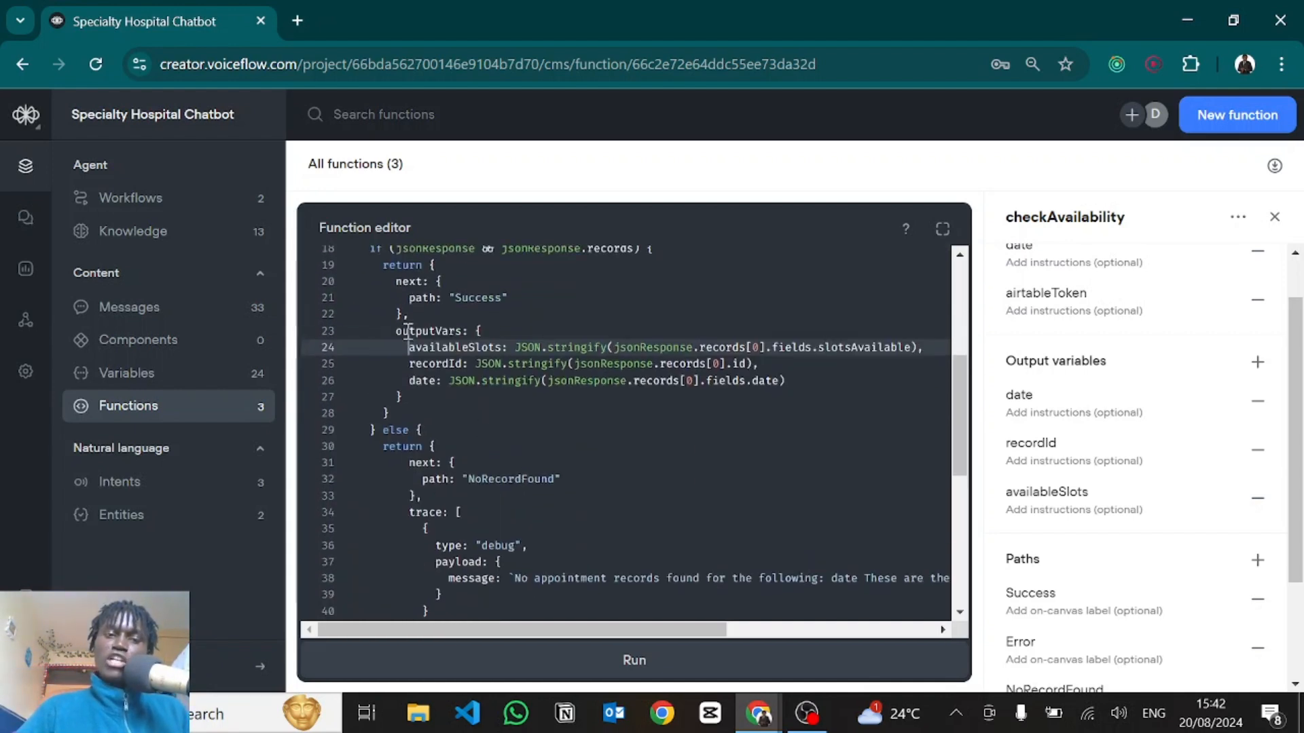
drag(396, 329, 437, 369)
scroll(470, 436, up, 5)
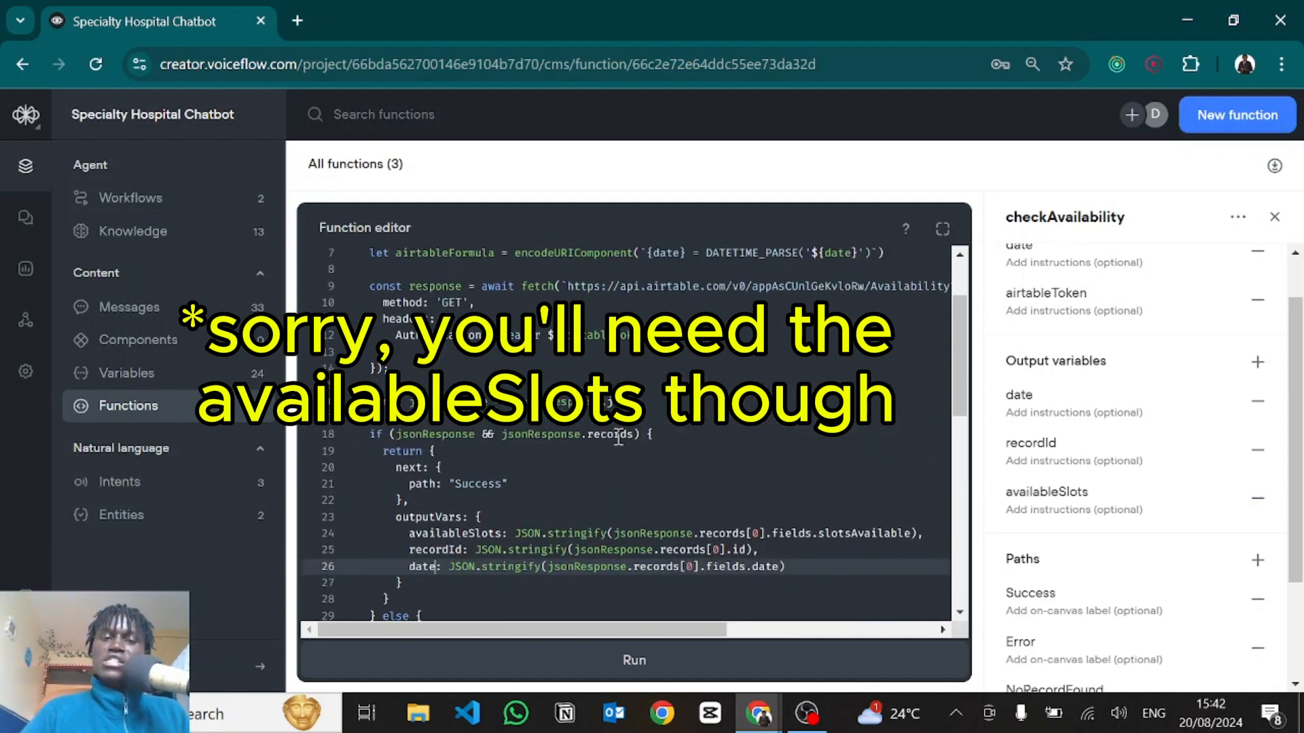
click(398, 435)
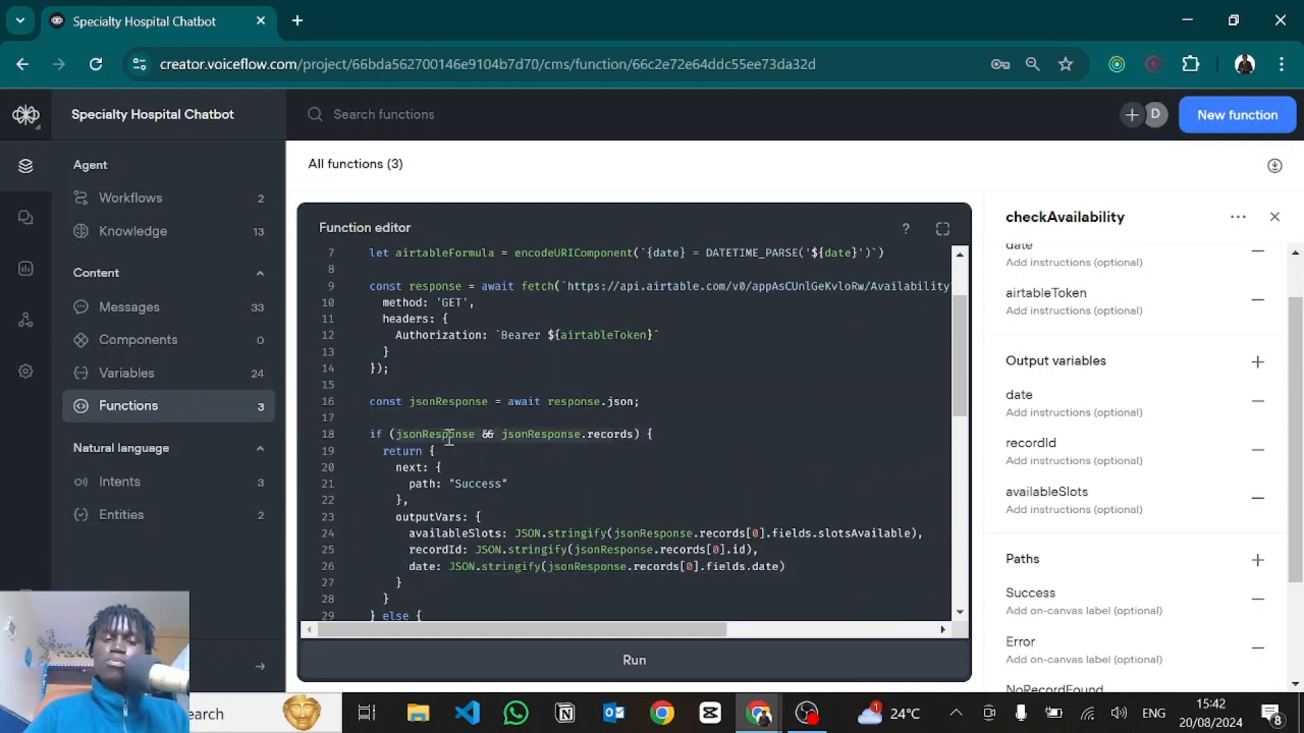
scroll(448, 436, down, 5)
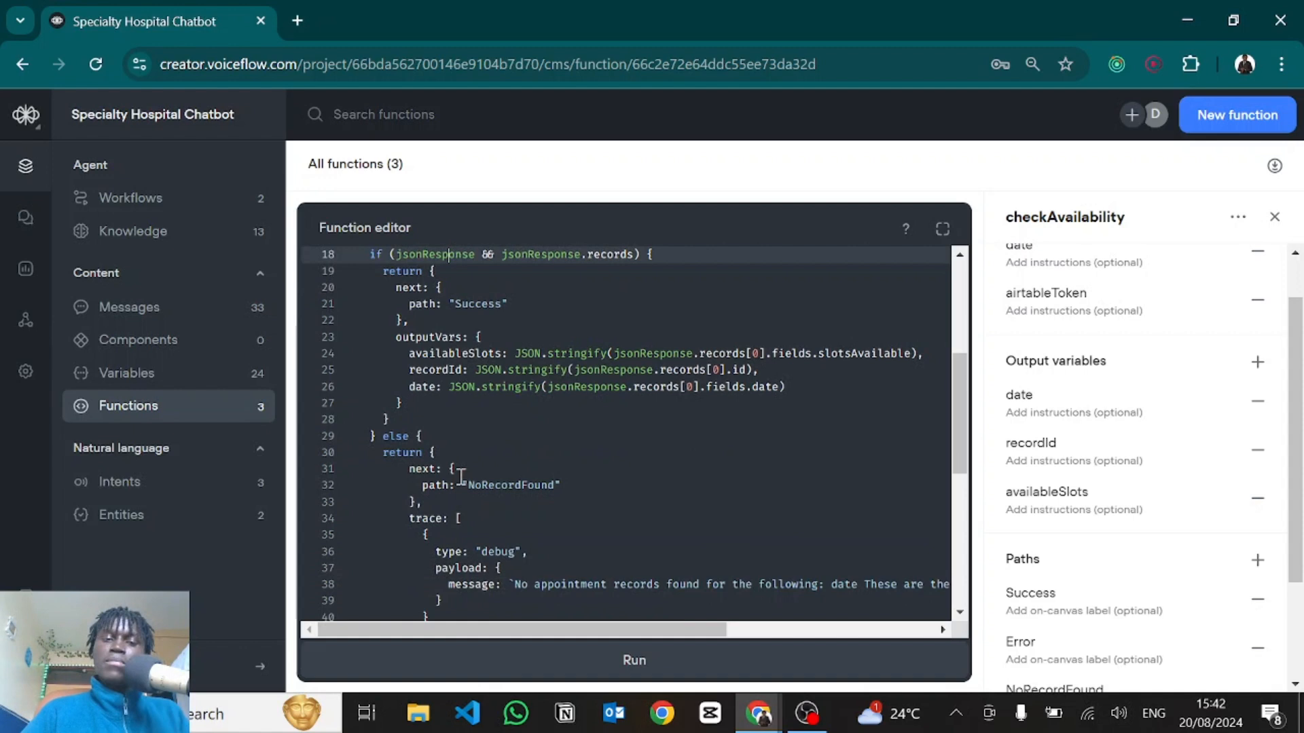
scroll(460, 477, down, 2)
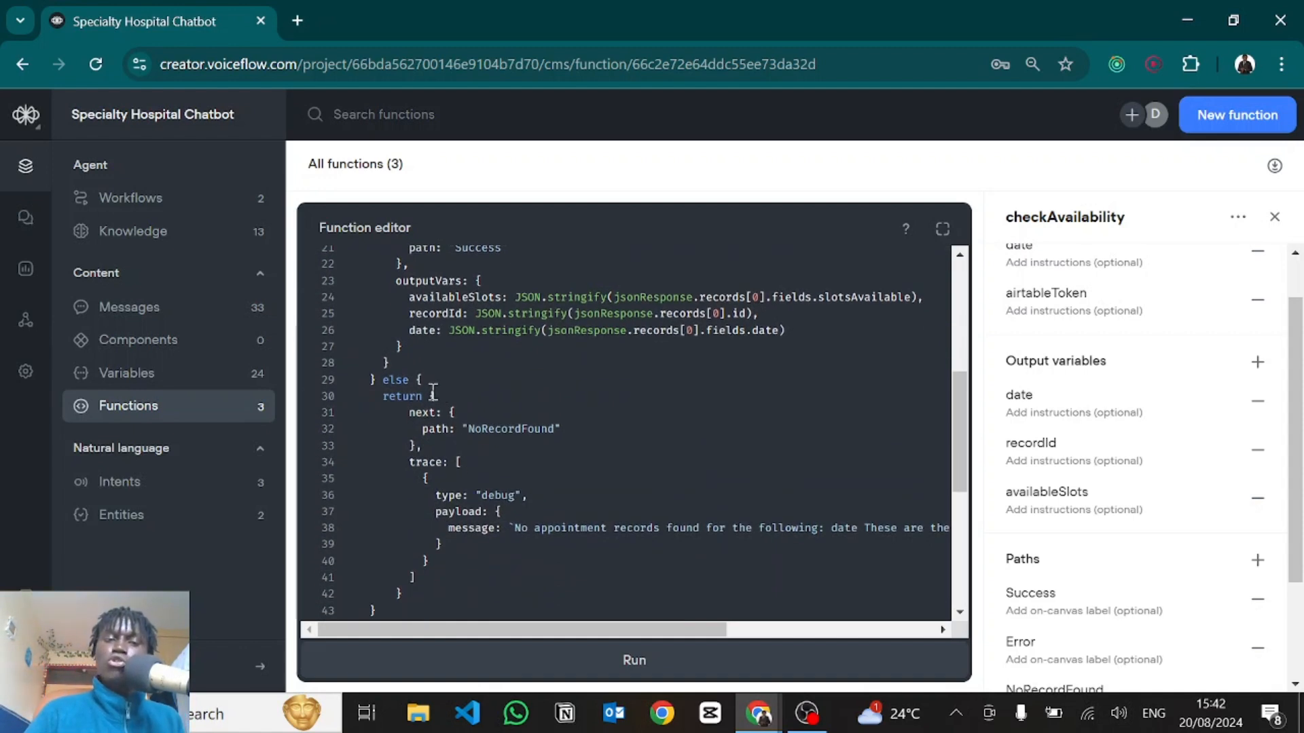
drag(437, 393, 413, 445)
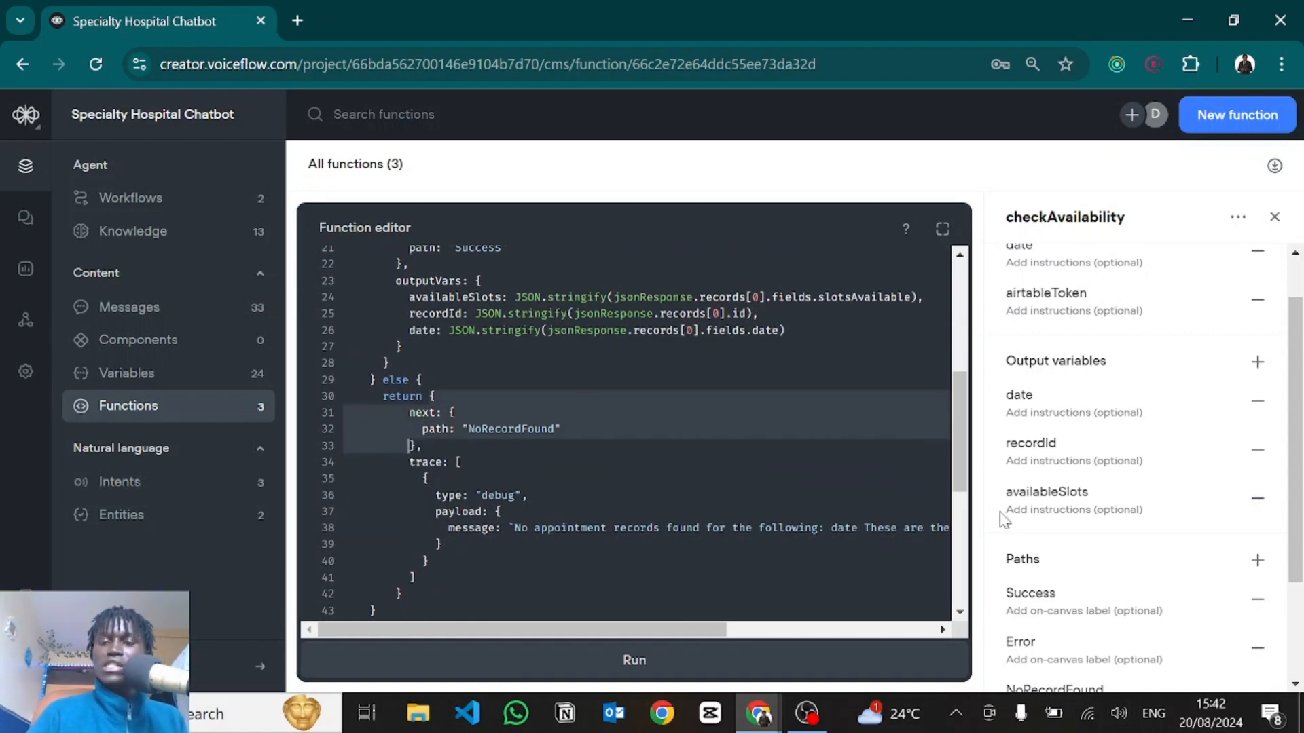
scroll(1005, 521, down, 2)
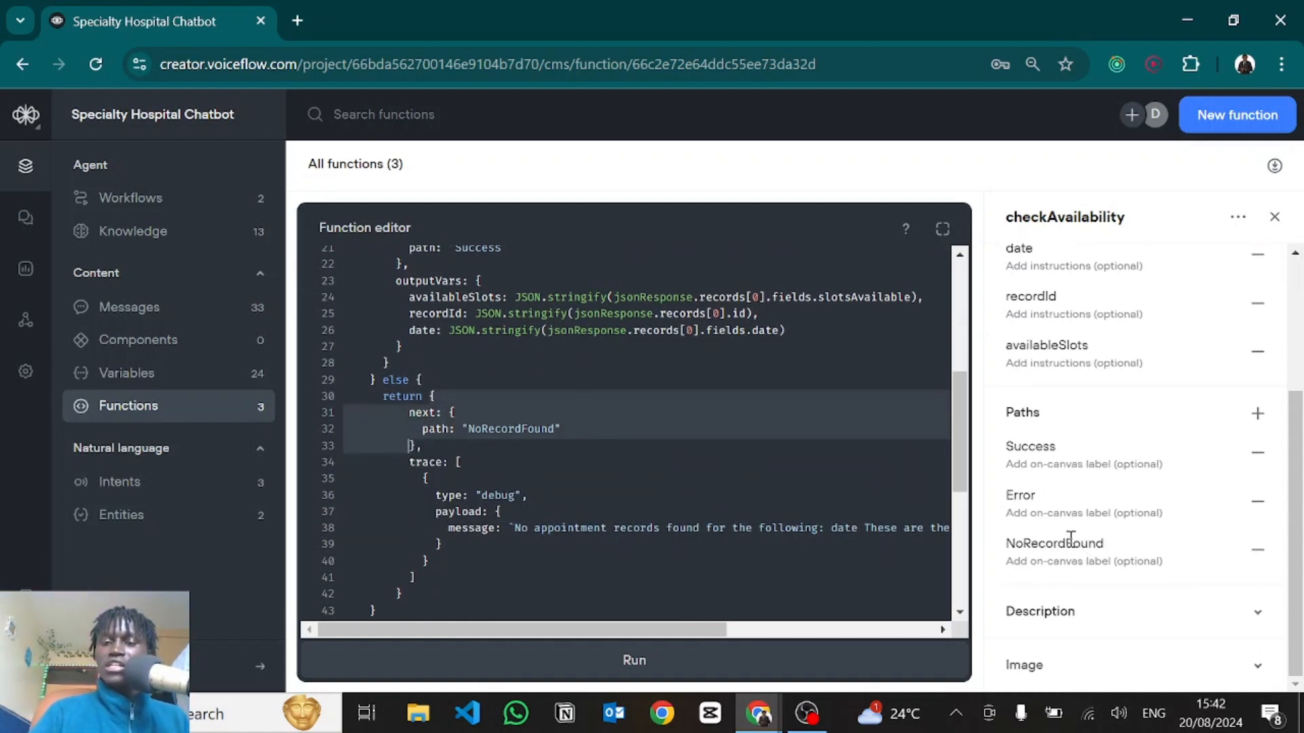
click(484, 470)
scroll(485, 472, down, 3)
scroll(484, 472, down, 1)
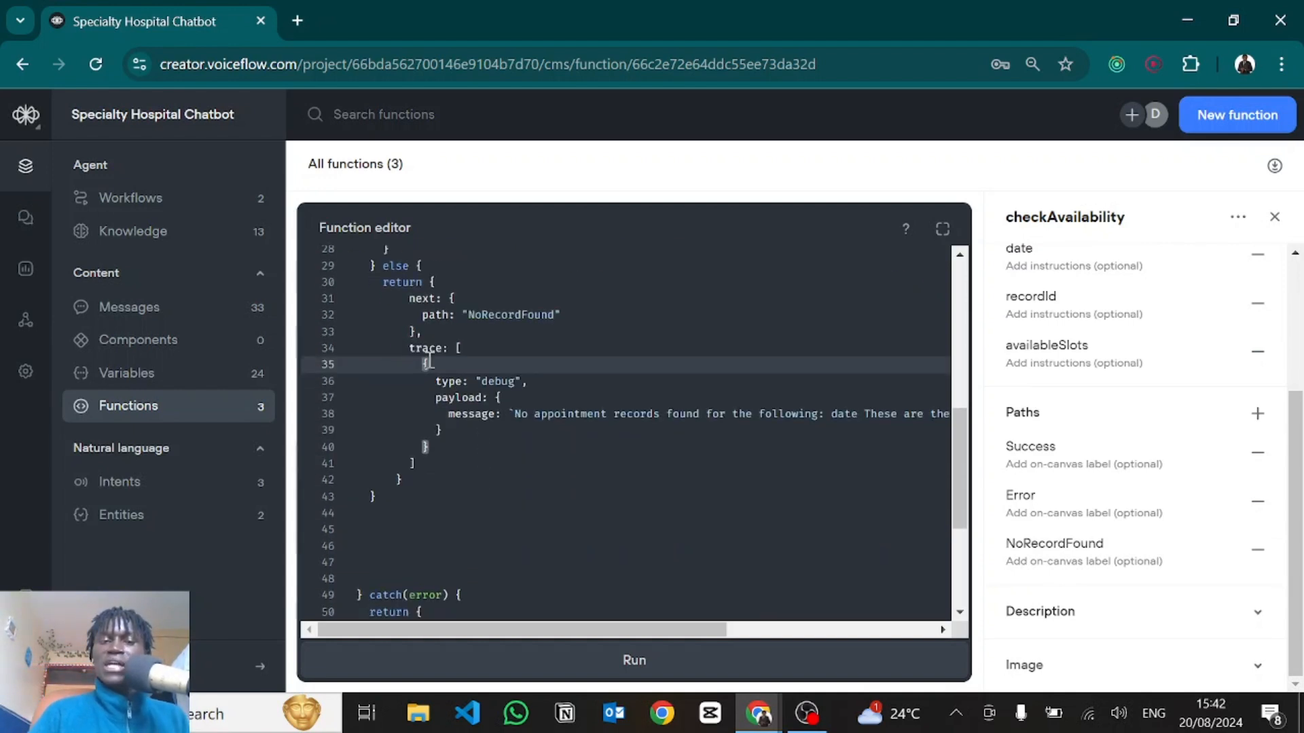
drag(417, 365, 449, 445)
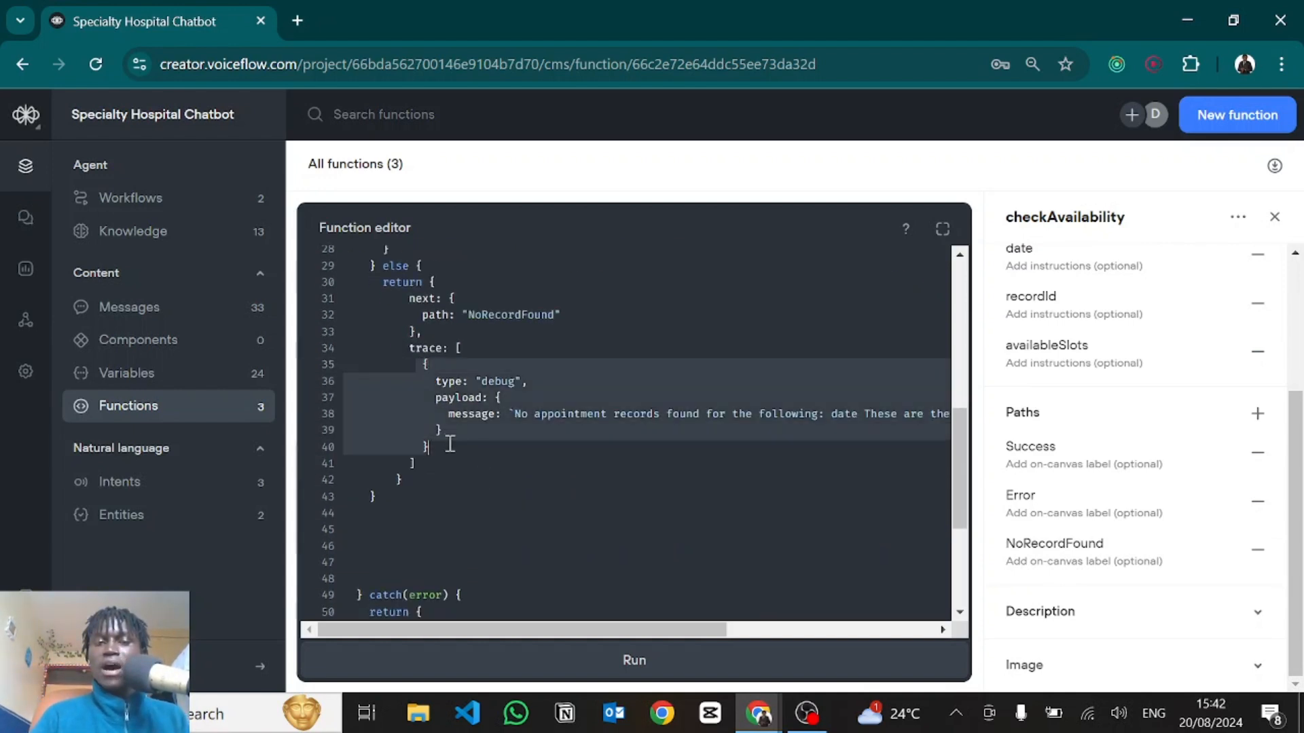
click(503, 428)
scroll(504, 428, right, 3)
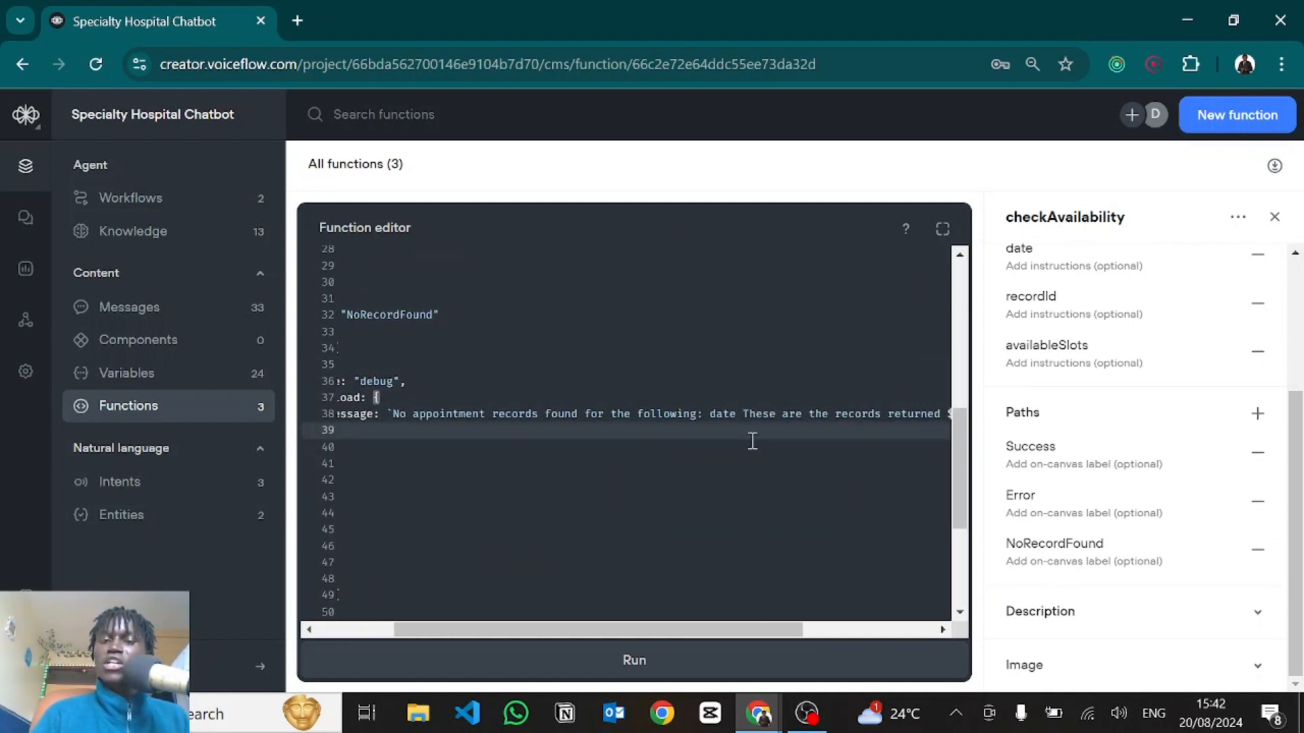
scroll(710, 426, right, 2)
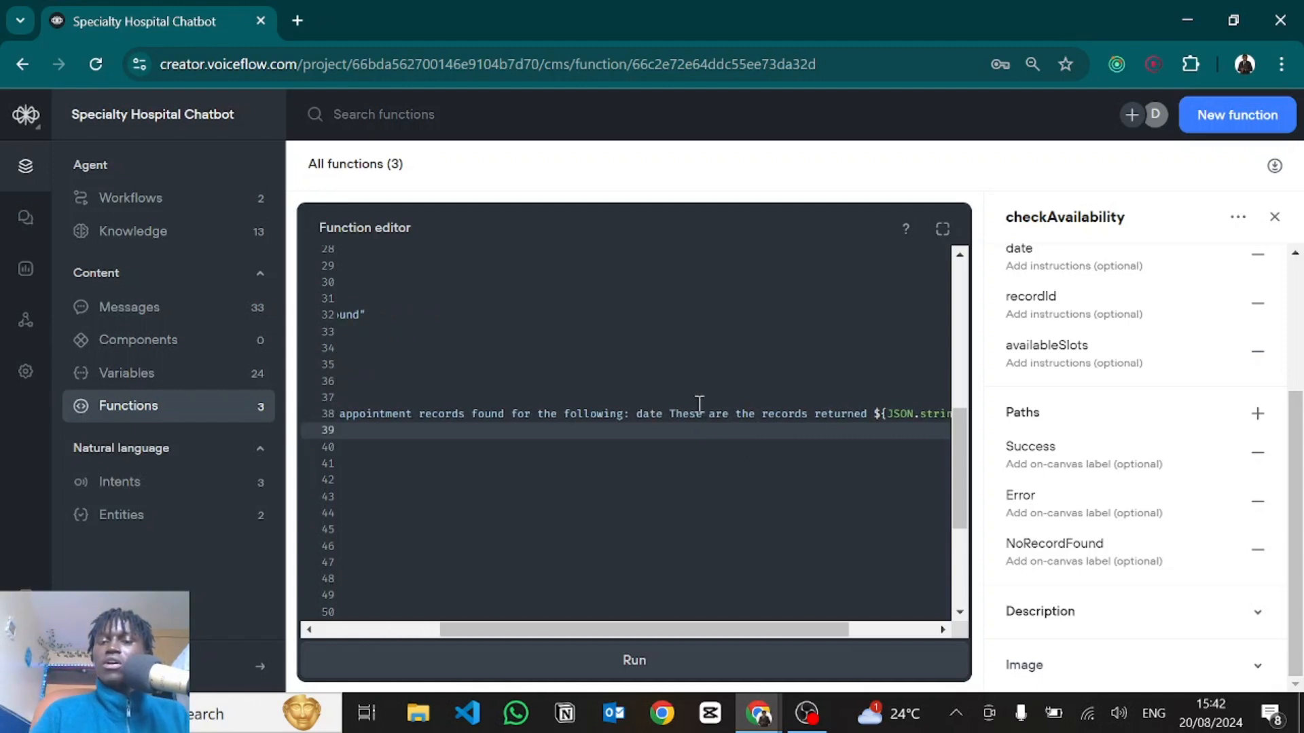
scroll(709, 409, right, 2)
scroll(760, 424, right, 1)
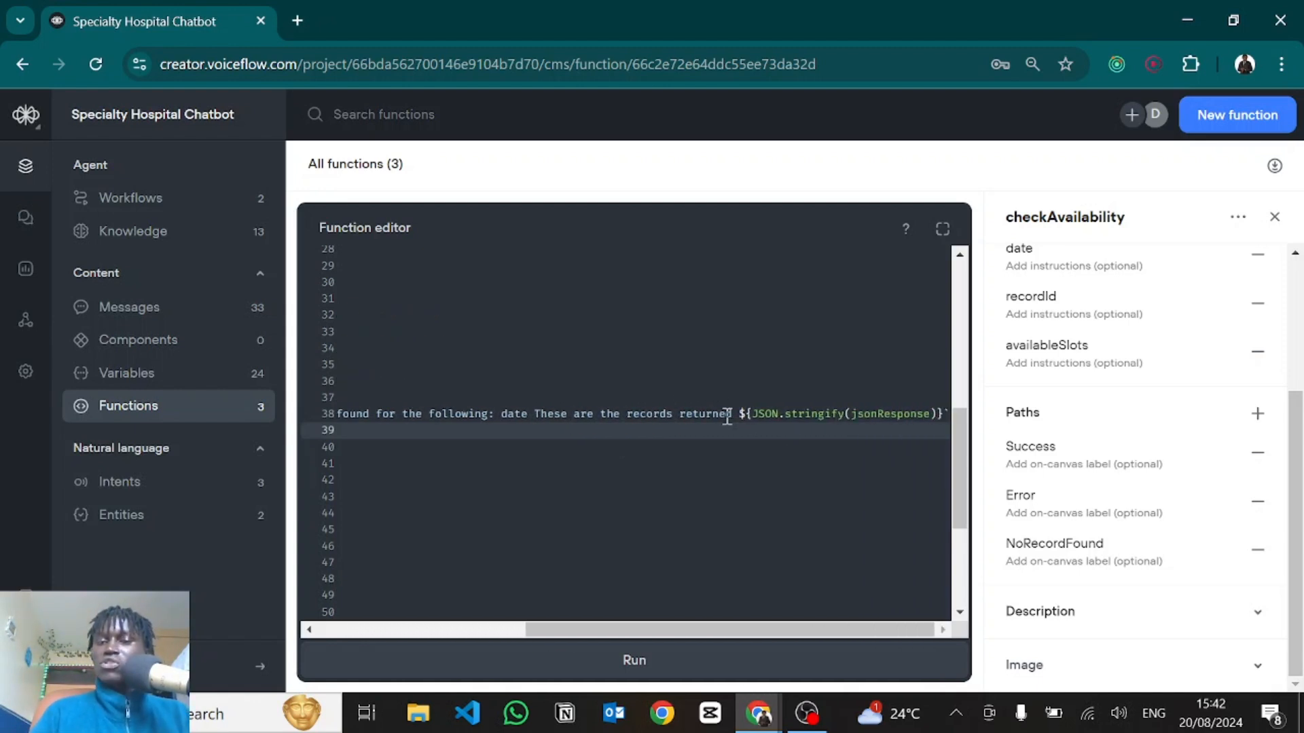
scroll(667, 413, left, 5)
scroll(667, 412, down, 1)
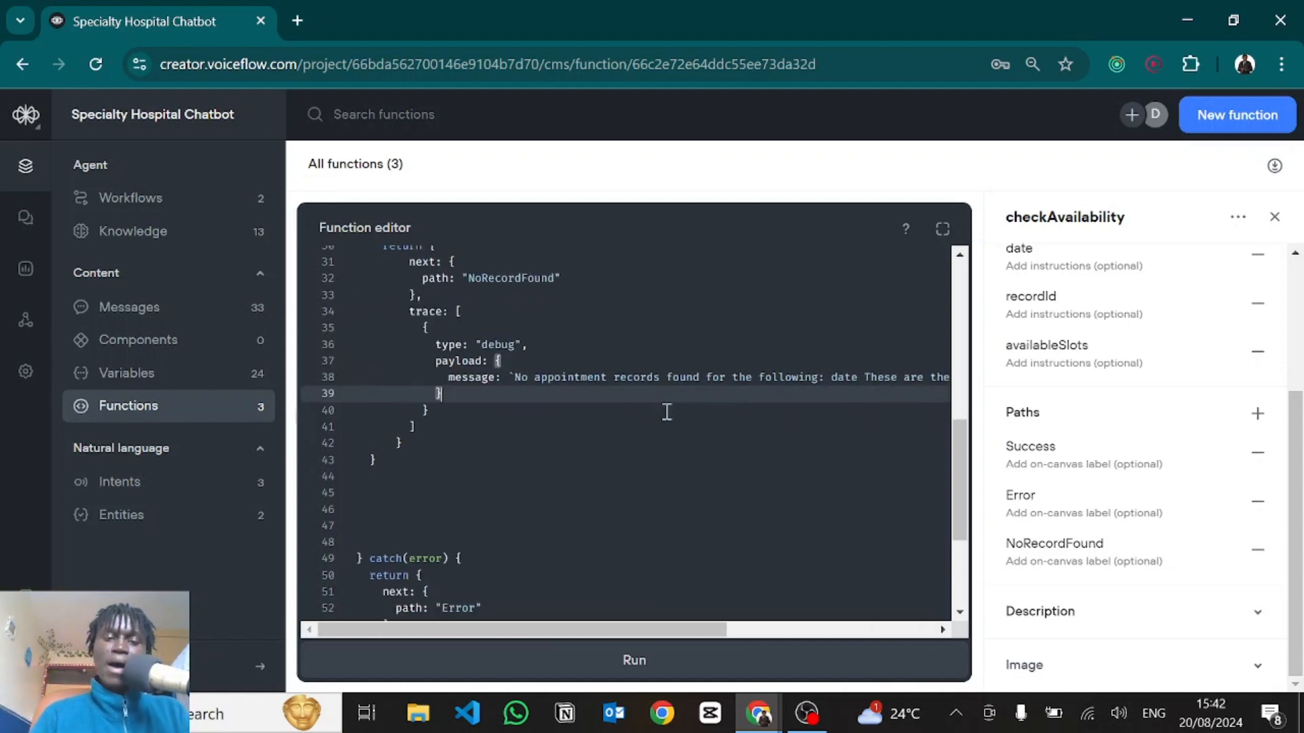
scroll(667, 412, down, 3)
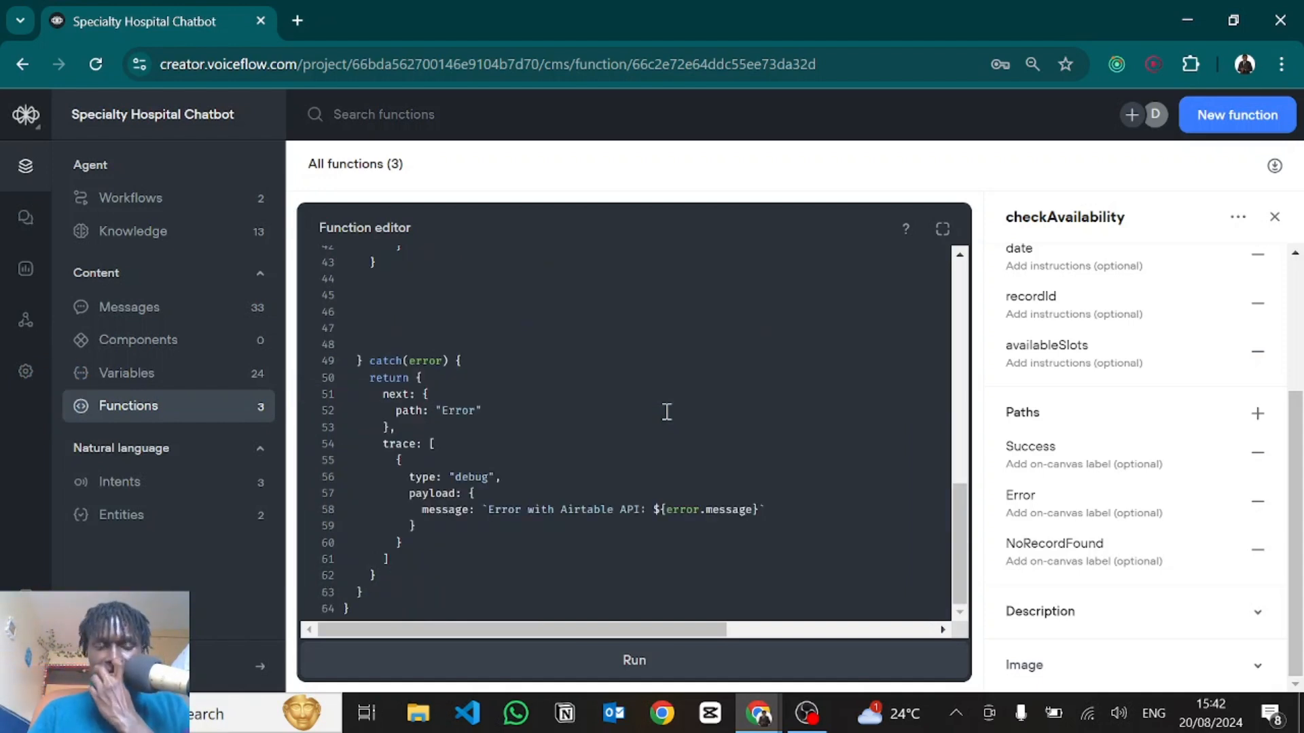
scroll(667, 412, up, 5)
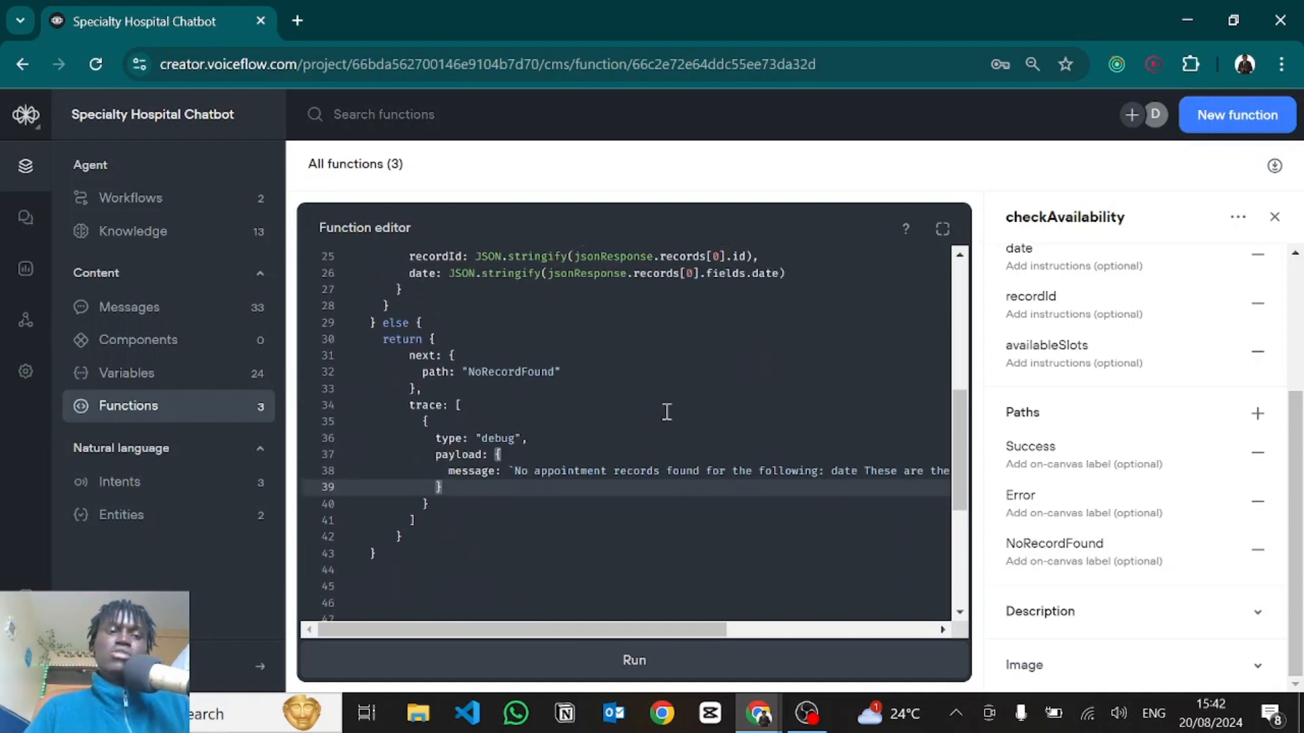
click(126, 203)
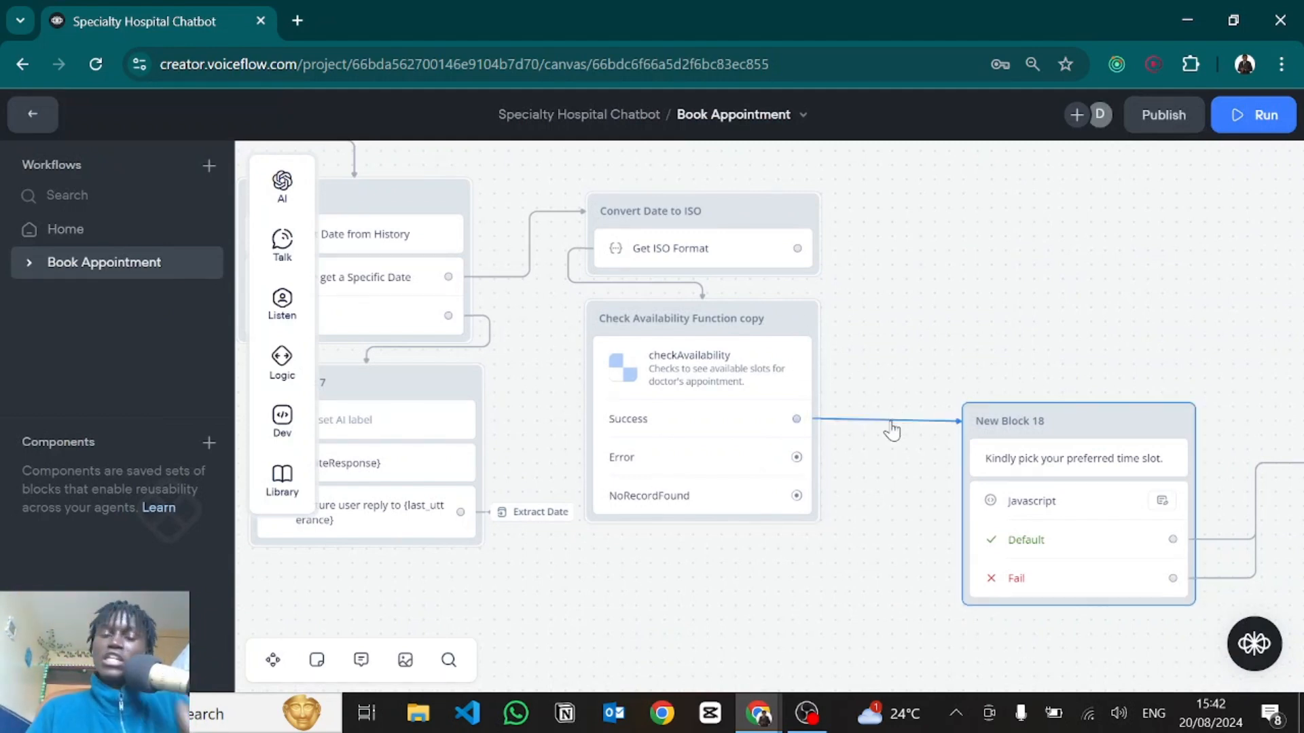
click(991, 459)
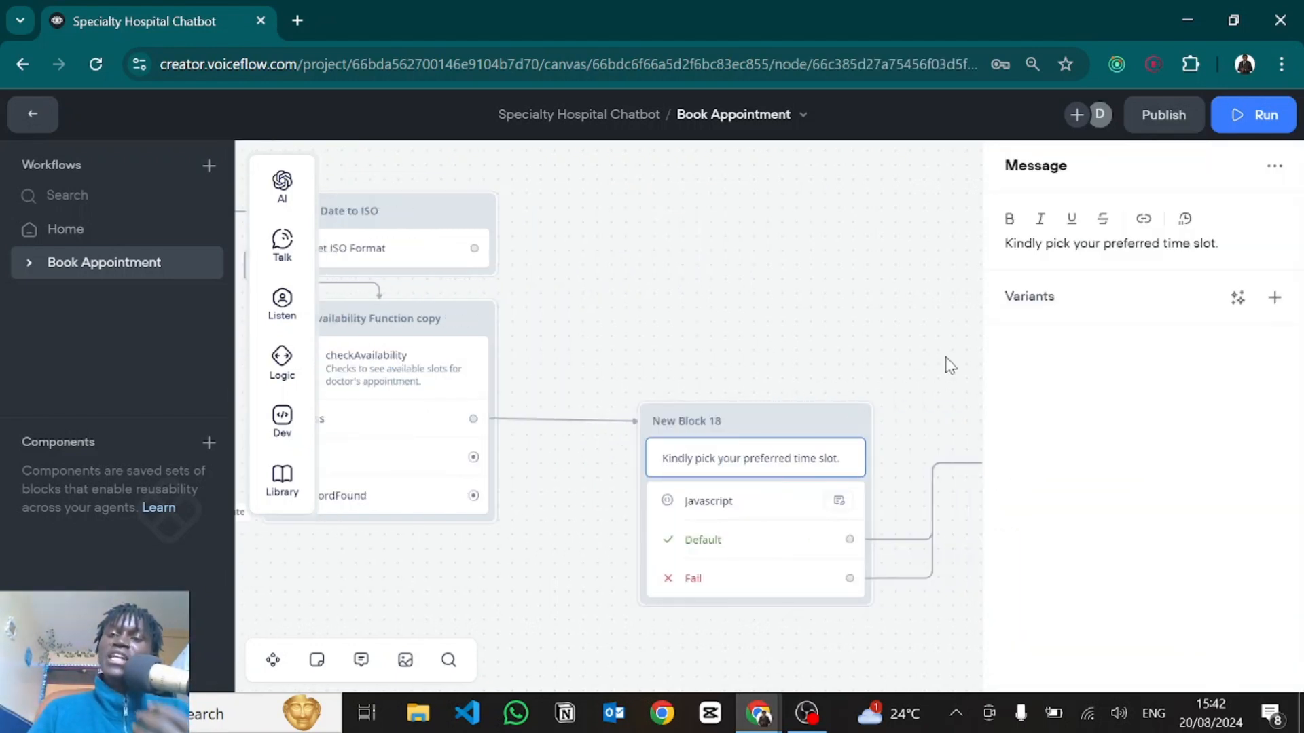
click(879, 355)
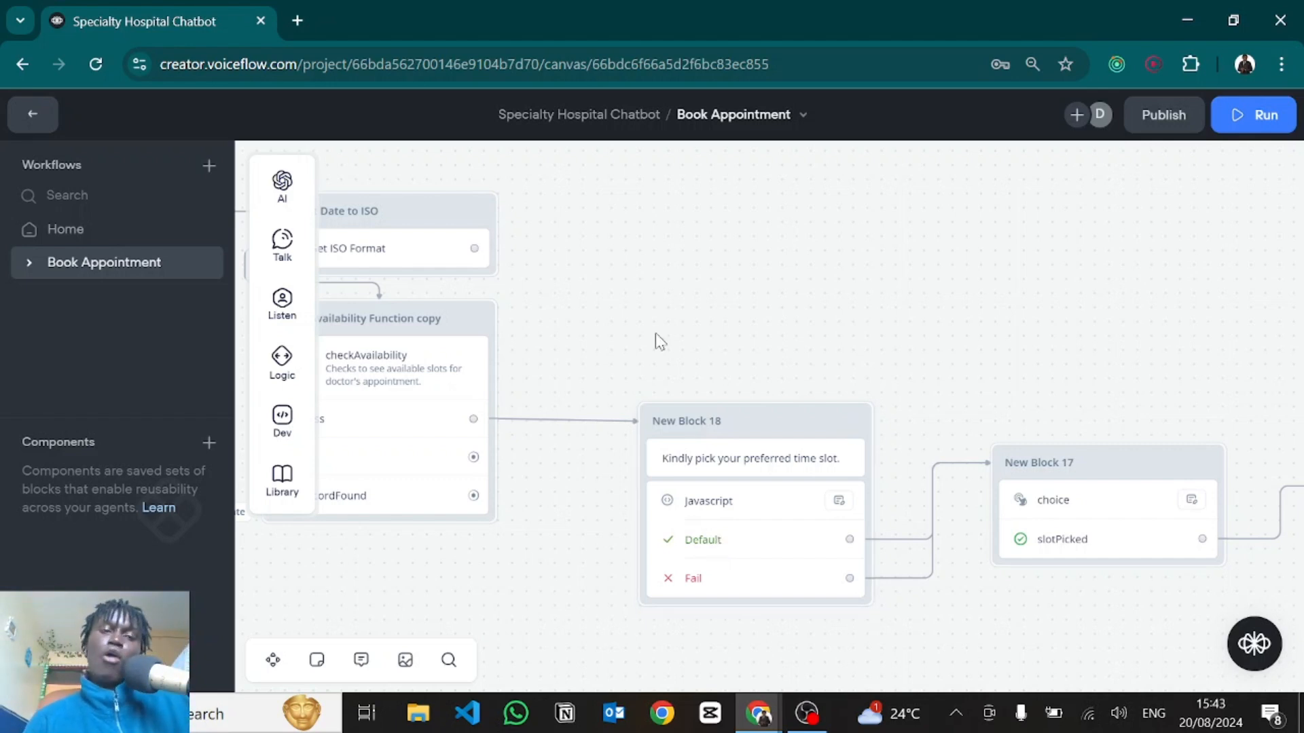
mouse_move(279, 371)
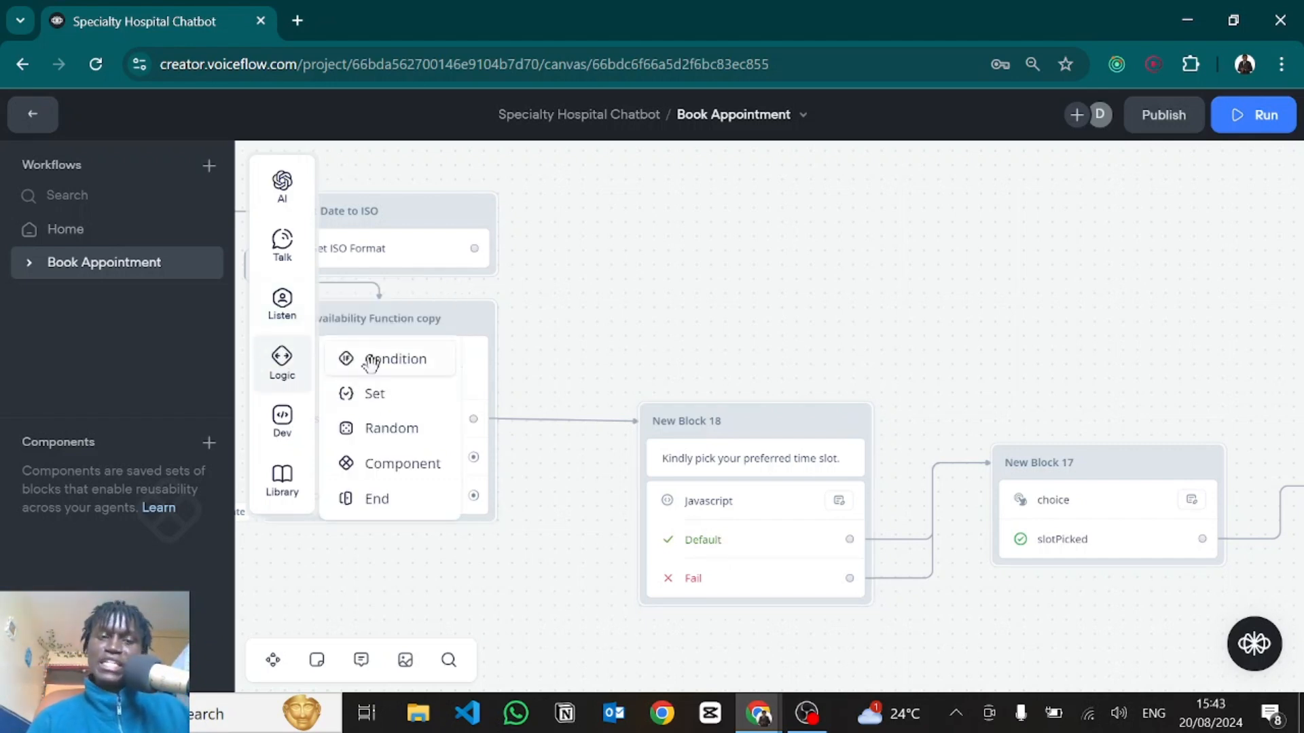
mouse_move(298, 326)
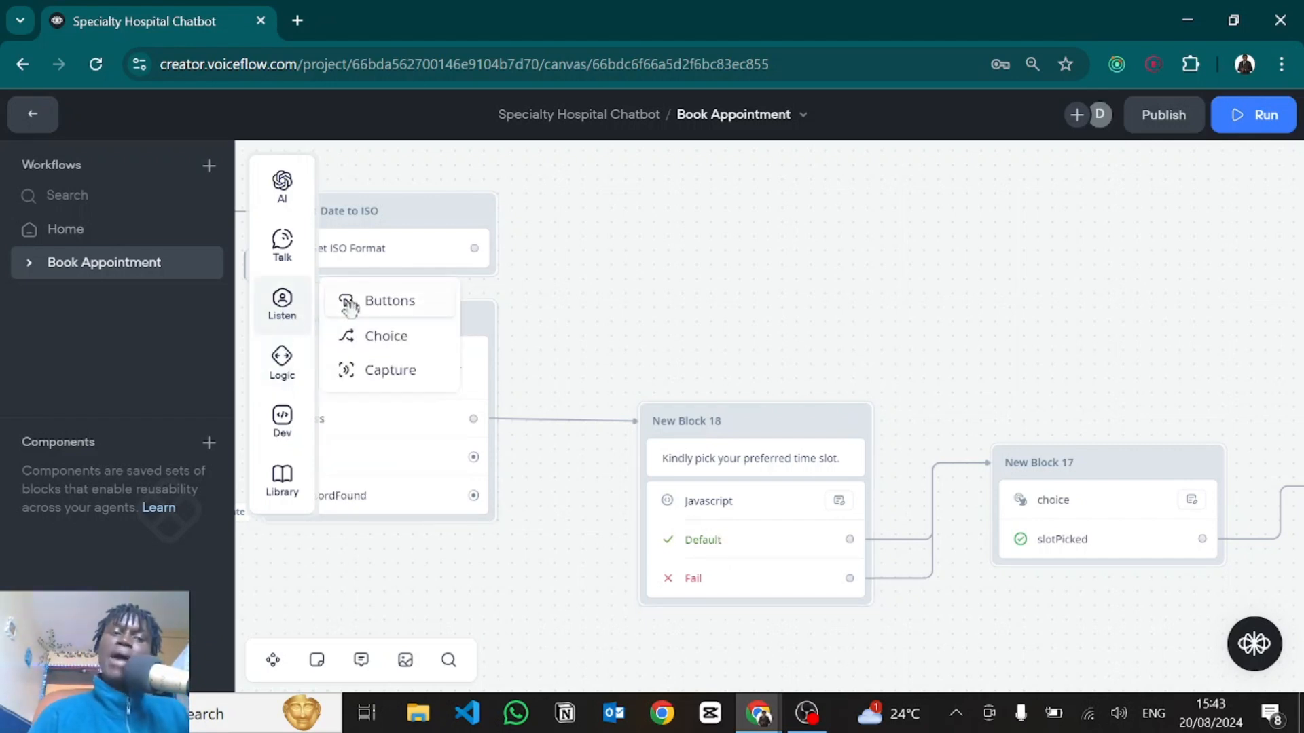
drag(349, 301, 801, 259)
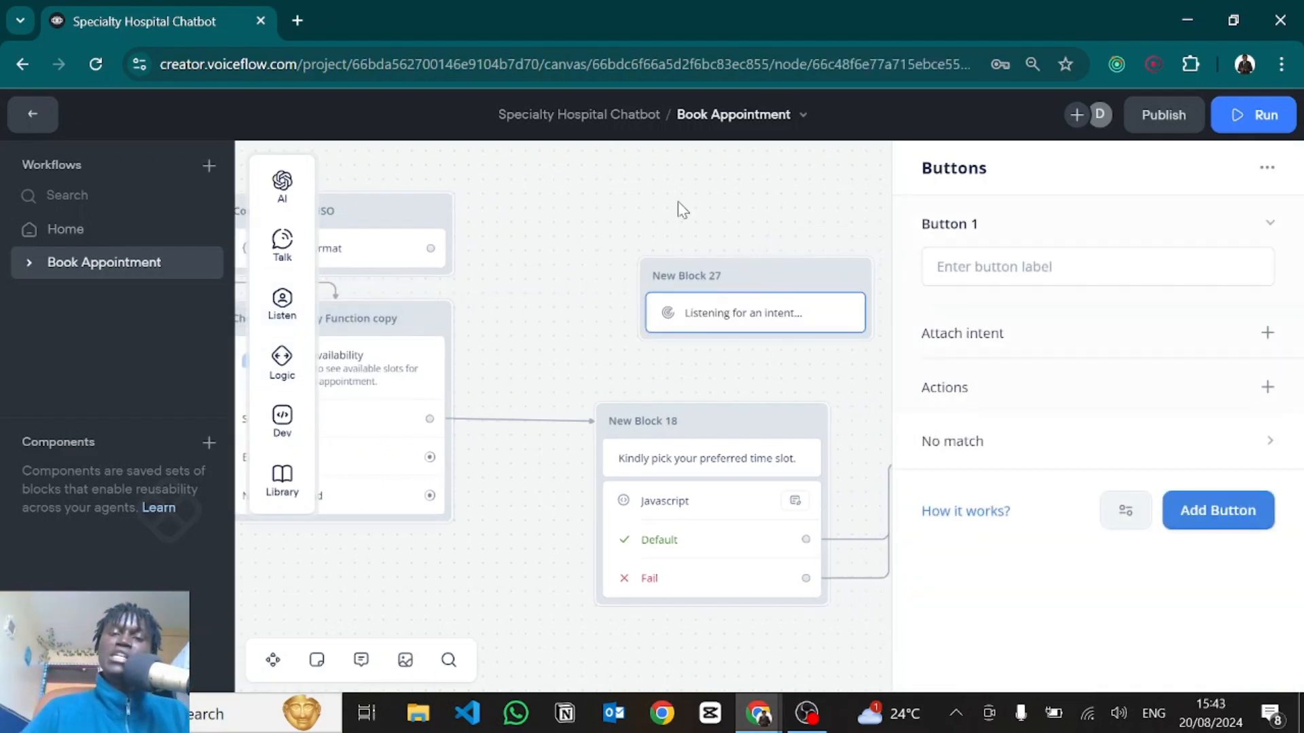
drag(678, 201, 805, 349)
key(Delete)
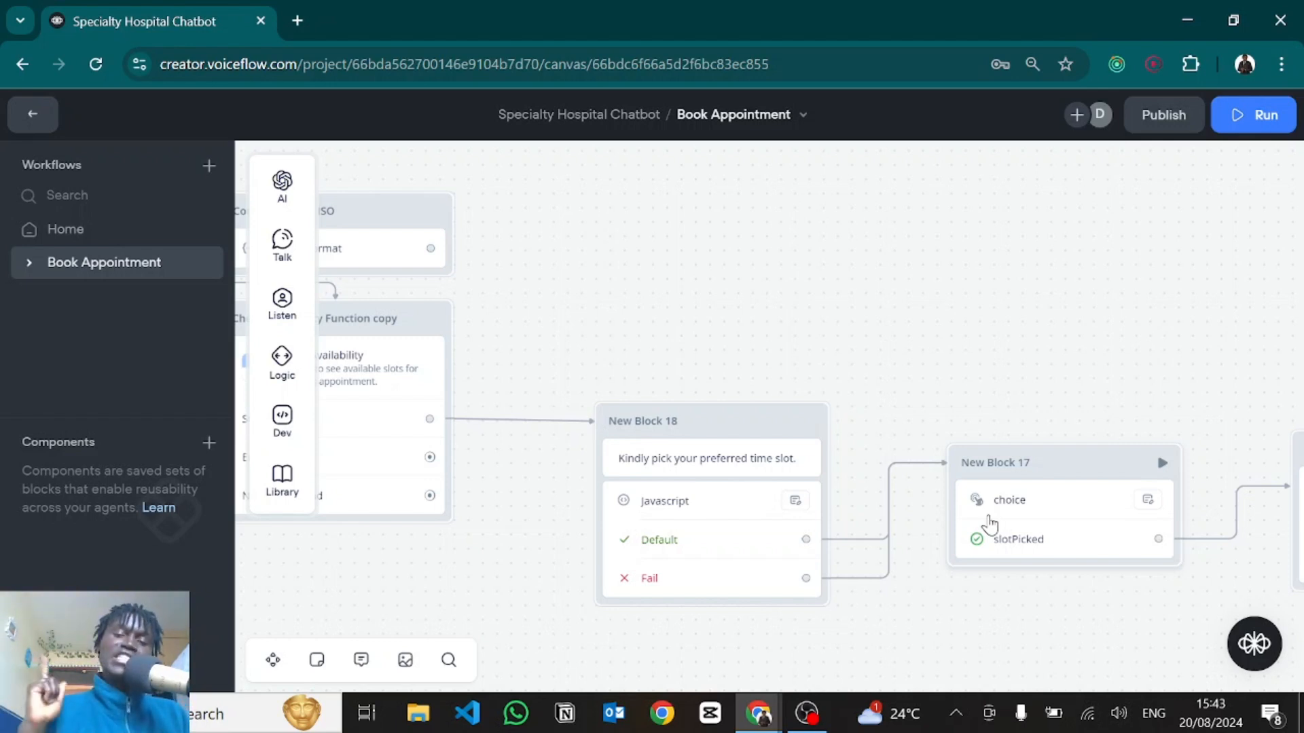
Inspect New Block 18's JavaScript code in the expanded editor, noting availableSlots on line 1.
click(638, 534)
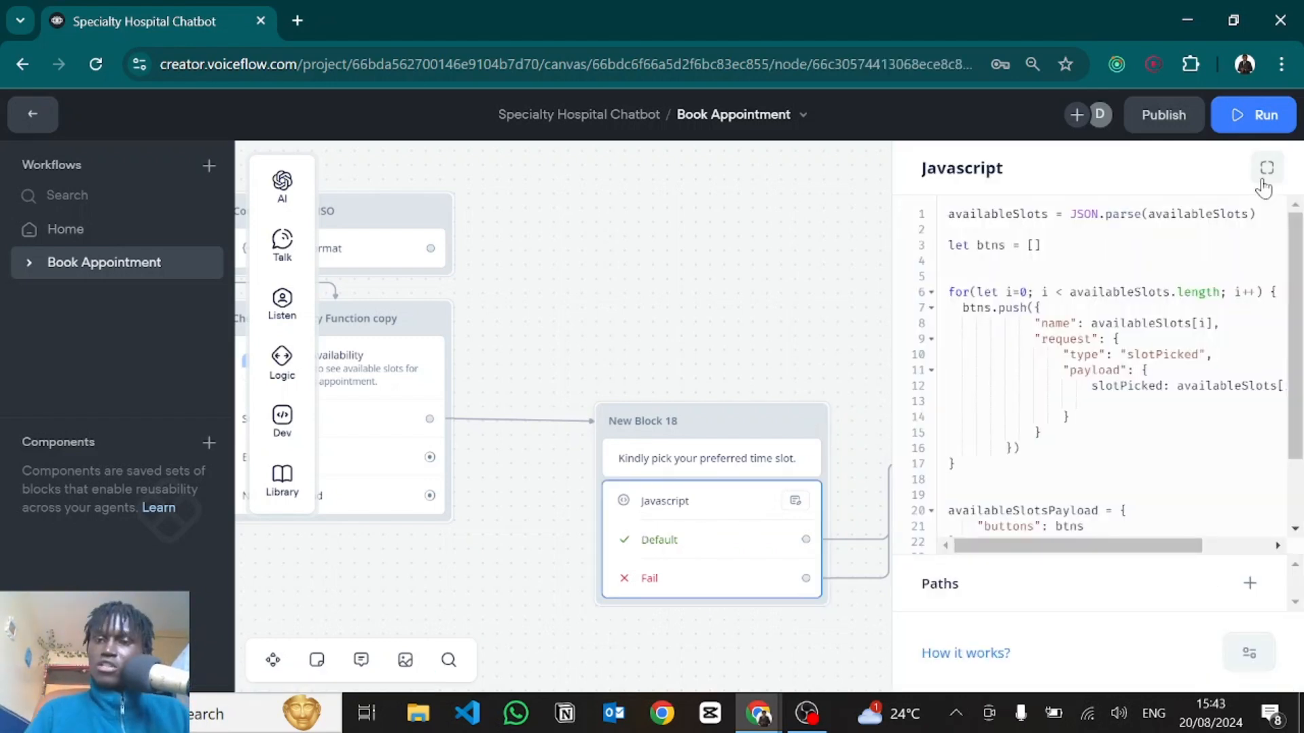
click(1263, 182)
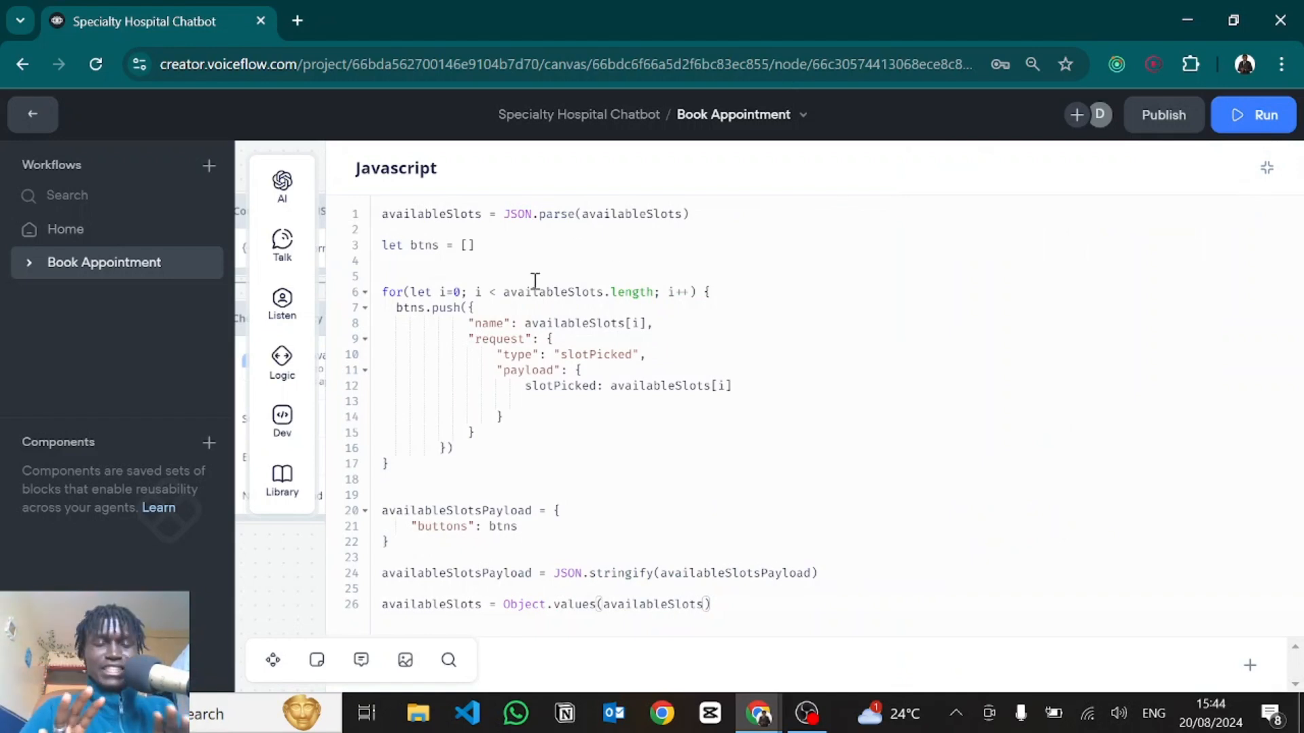
double_click(405, 214)
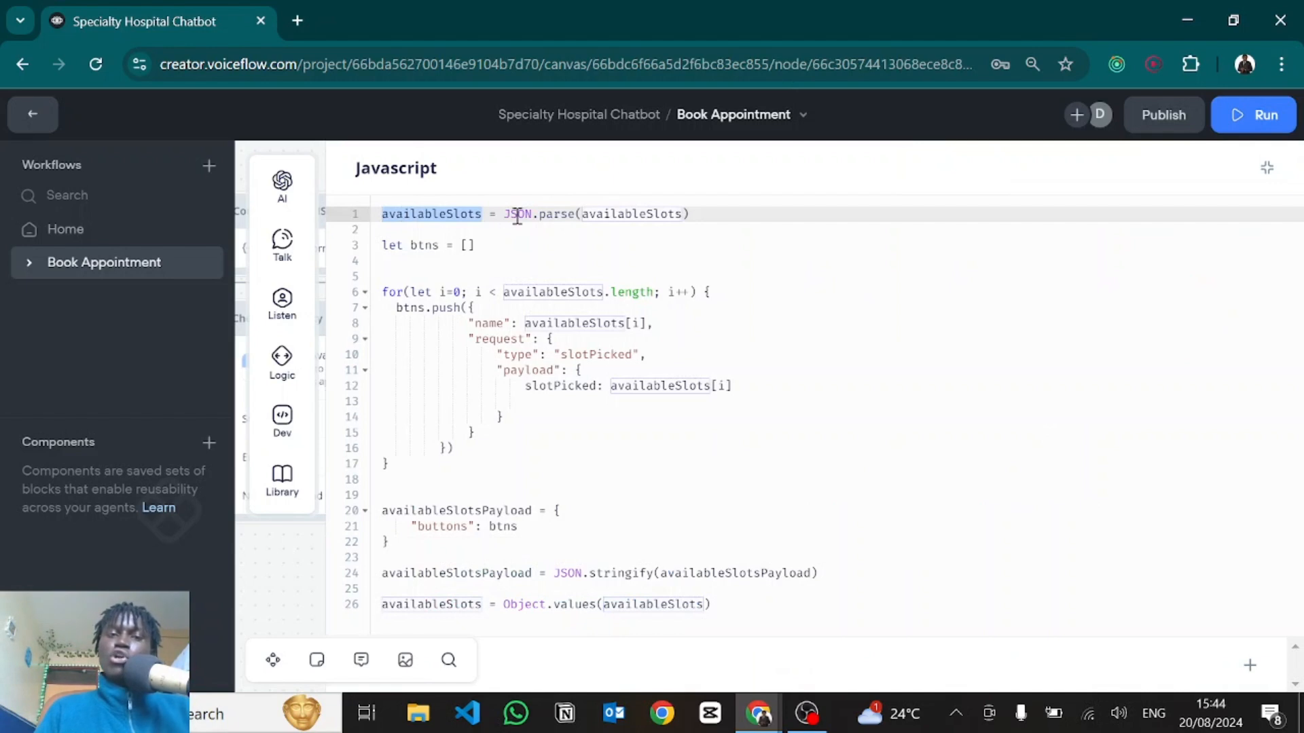
click(552, 215)
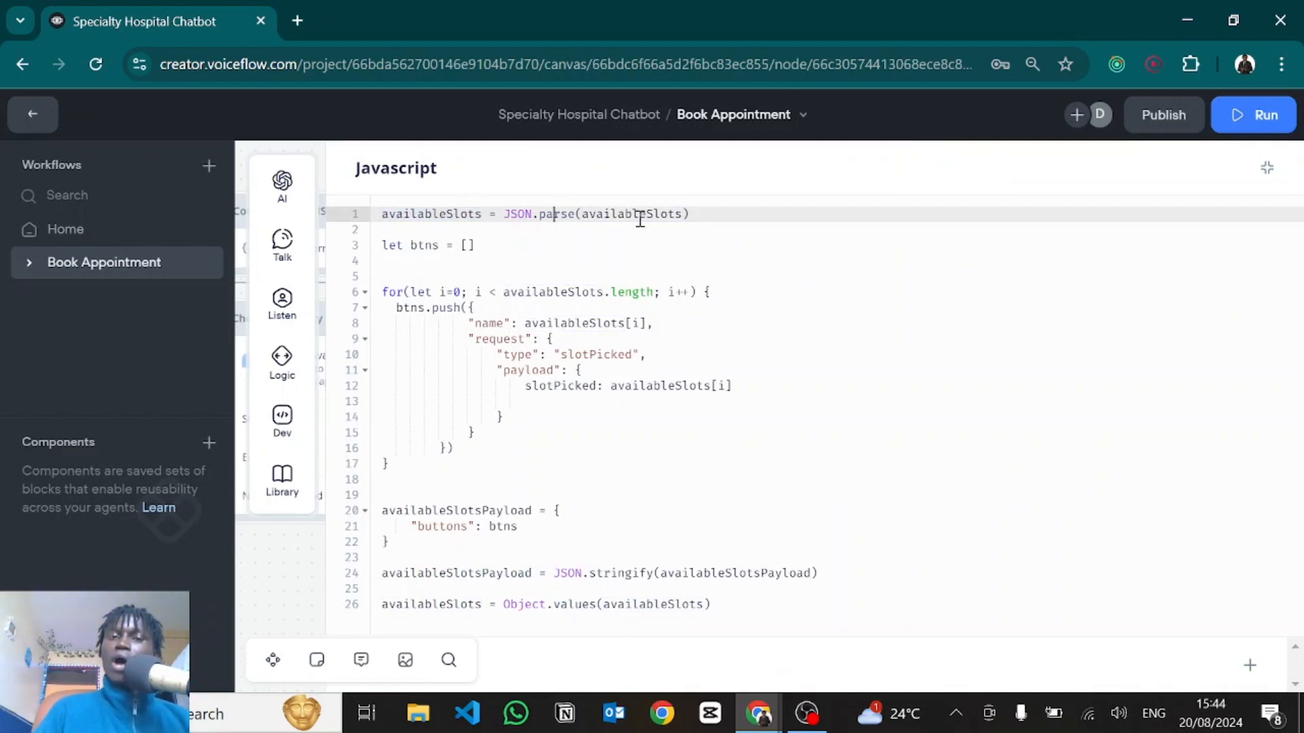
Return the editor to a side panel and open the checkAvailability function step's settings.
click(1263, 171)
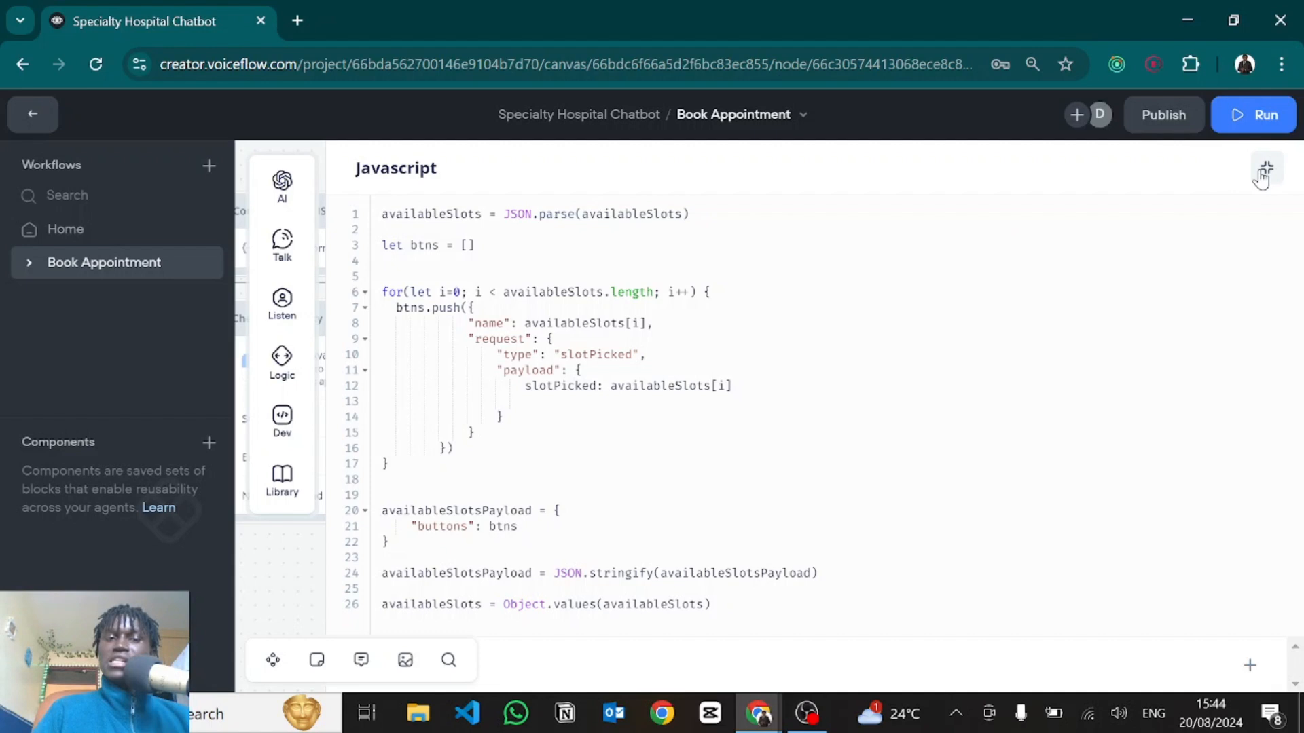
drag(553, 575, 902, 486)
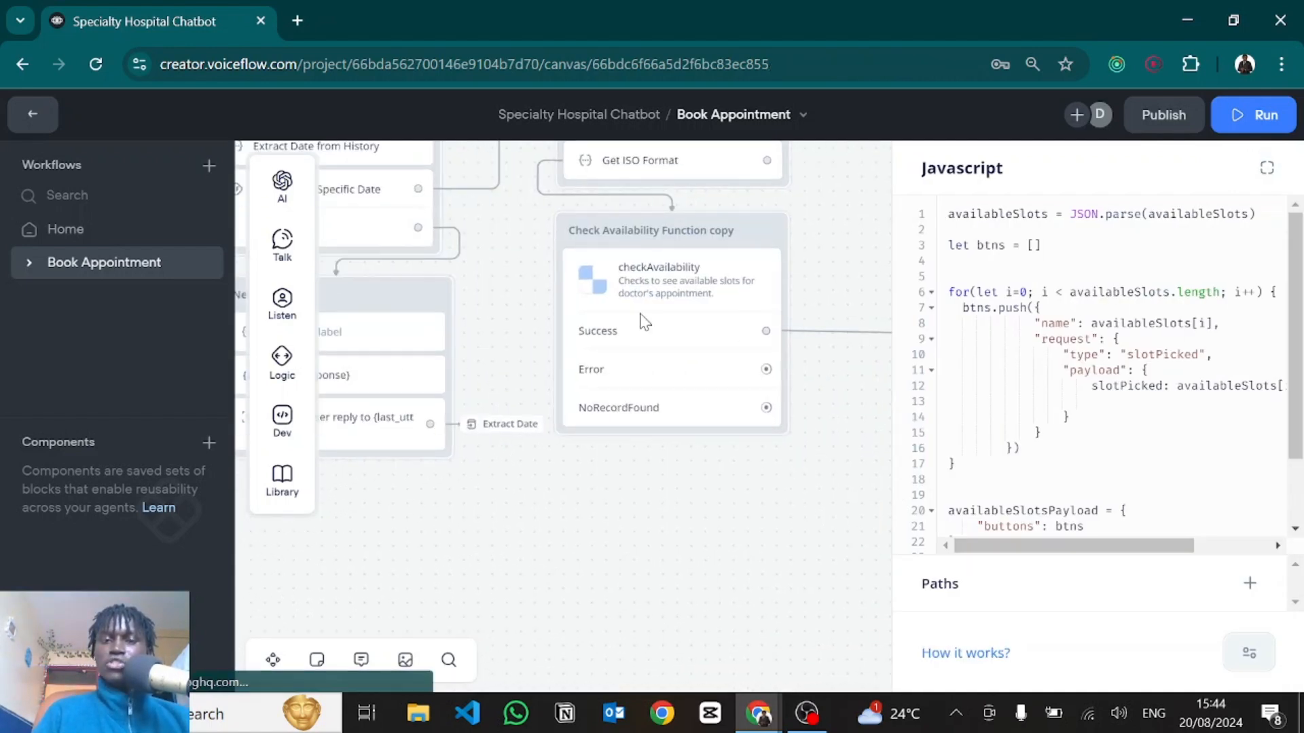
click(642, 321)
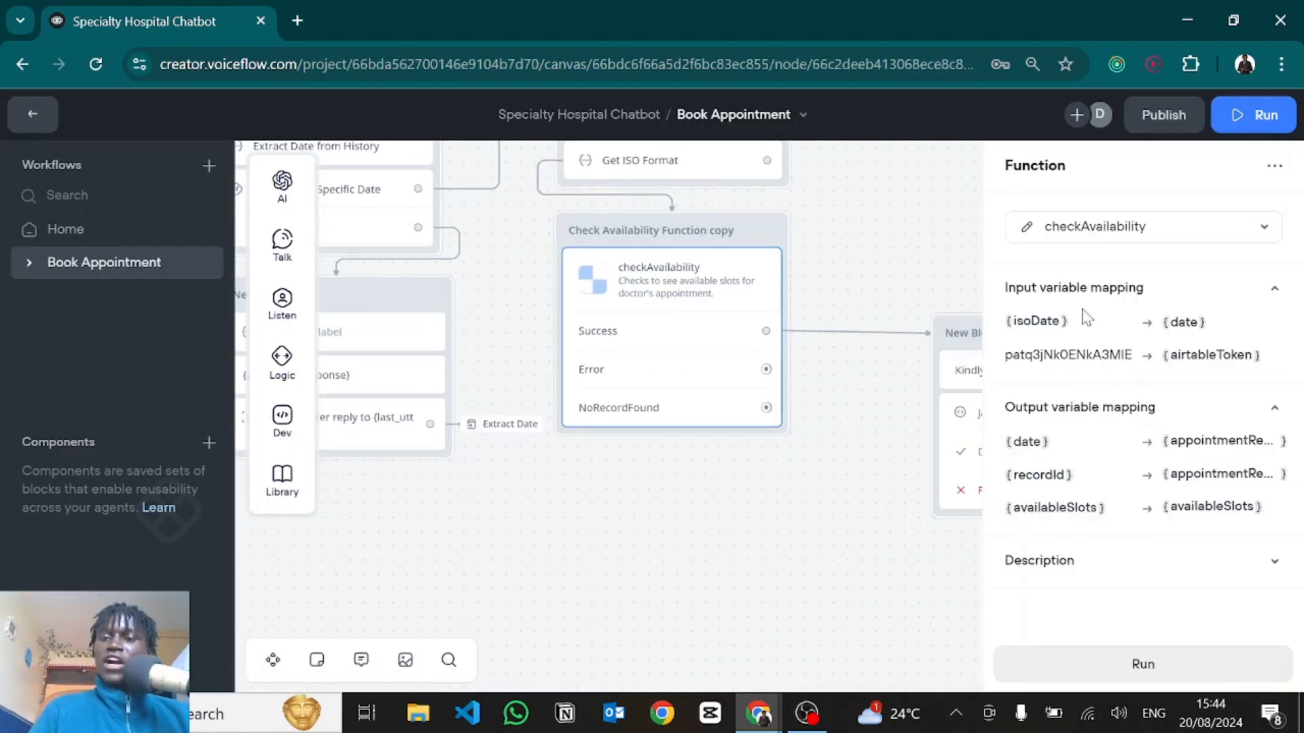
Review checkAvailability's isoDate, airtableToken and date mappings, then reopen New Block 18's JavaScript.
click(1012, 325)
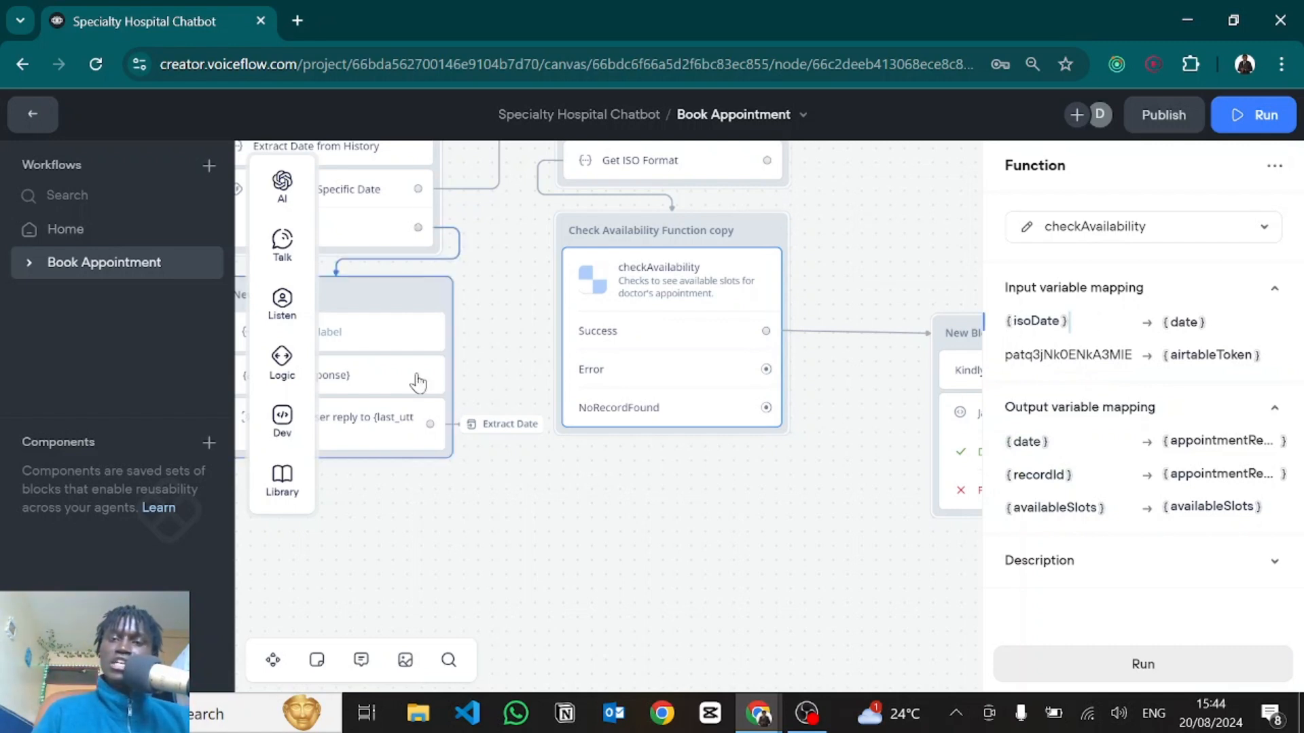
double_click(1066, 354)
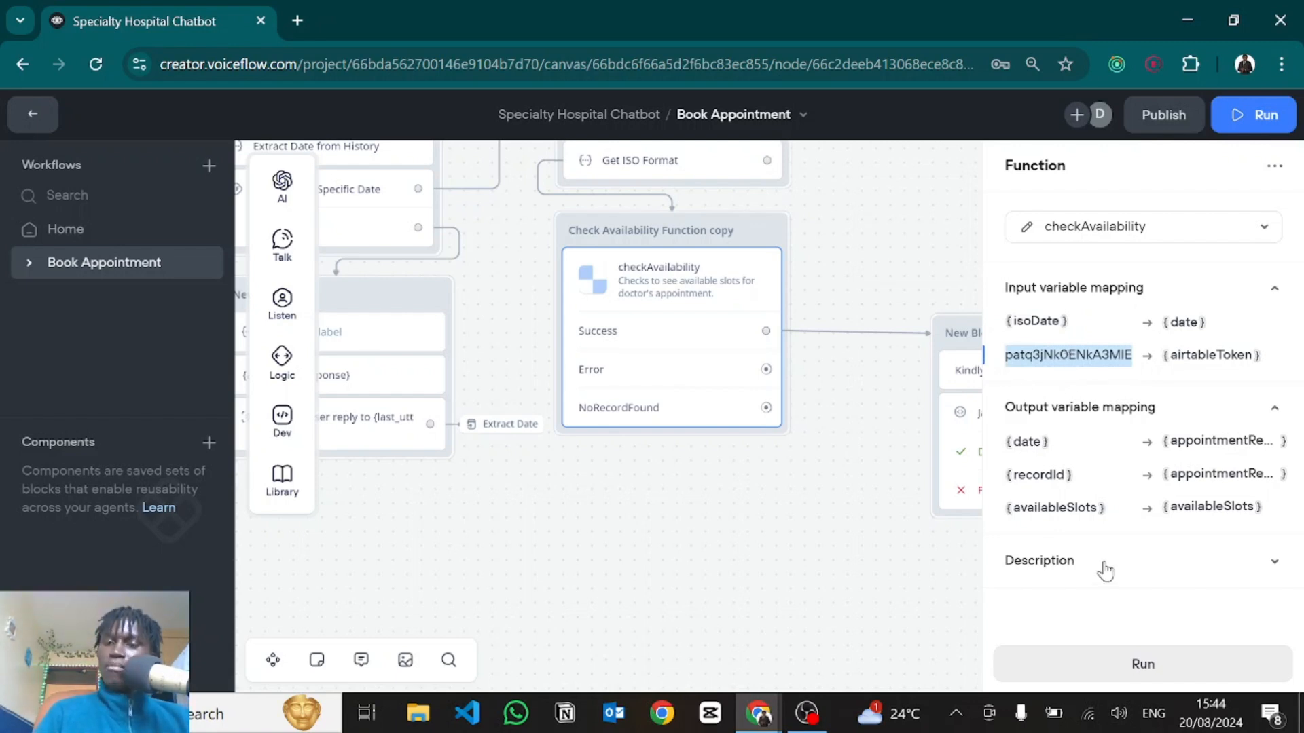
click(1224, 443)
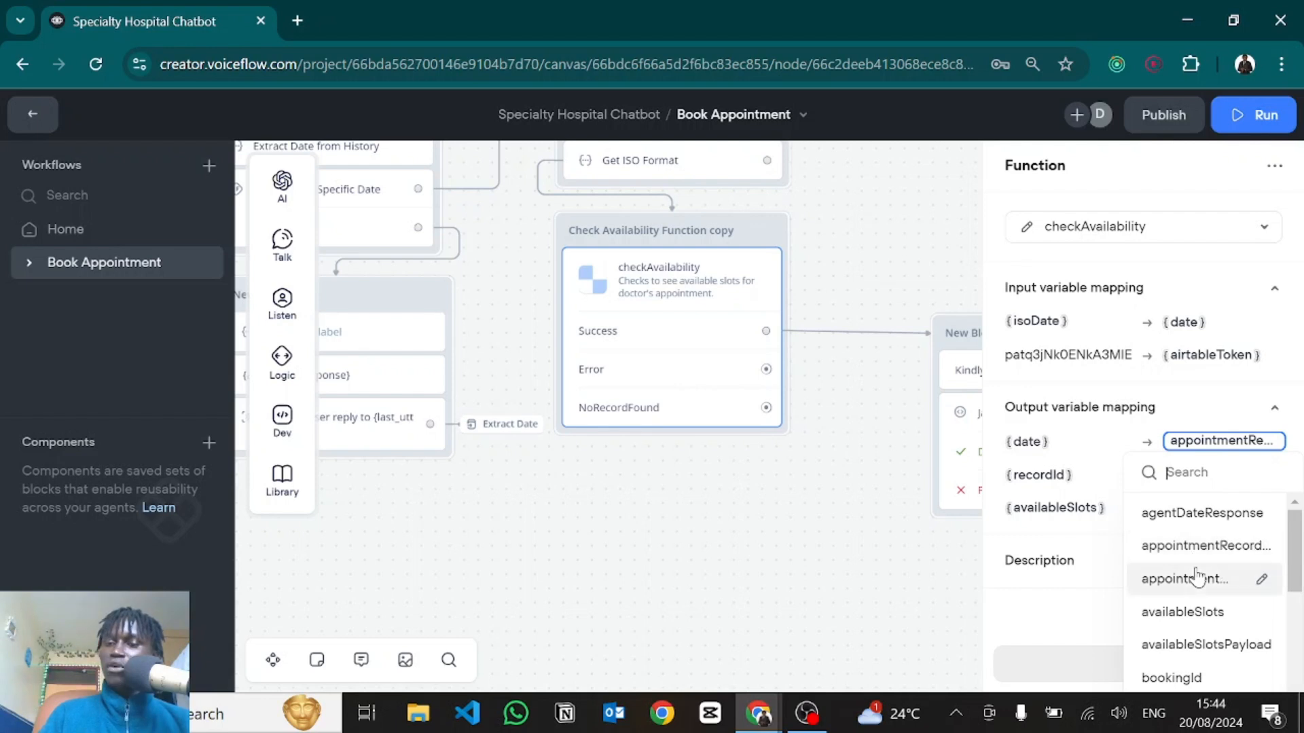
click(988, 504)
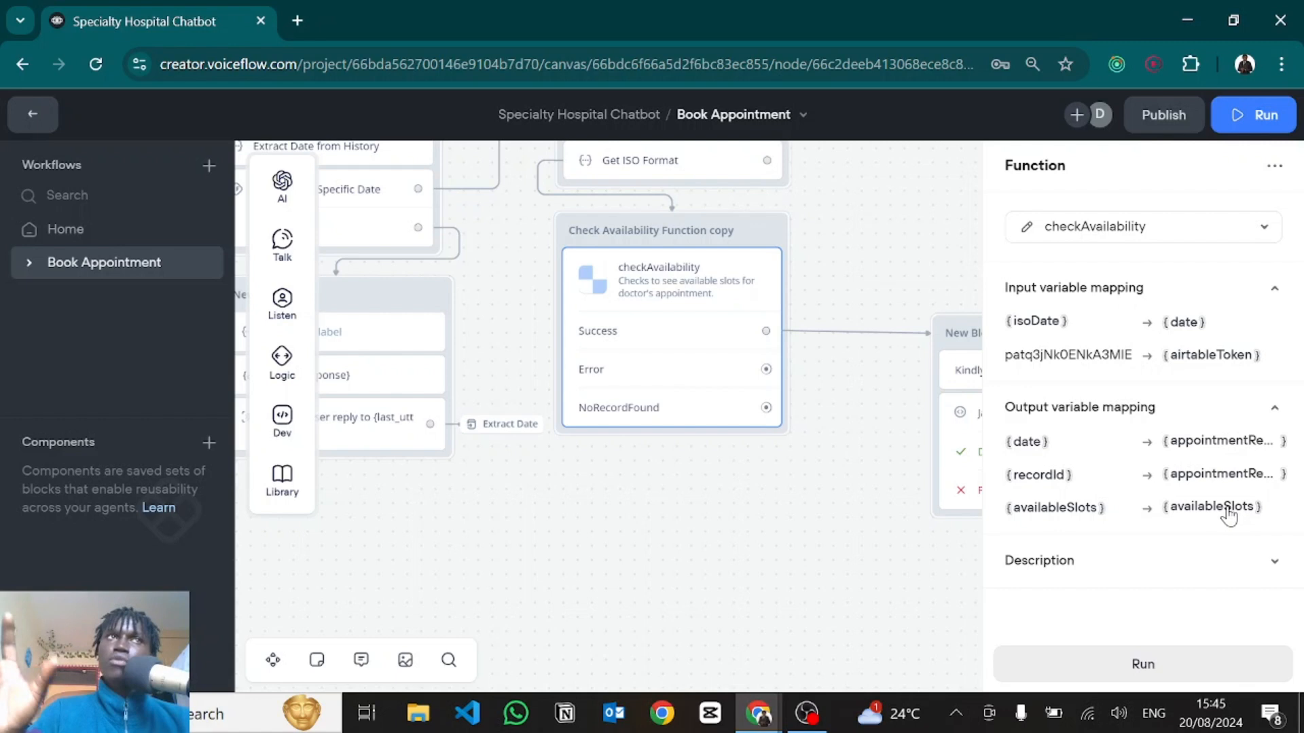
click(840, 469)
click(945, 457)
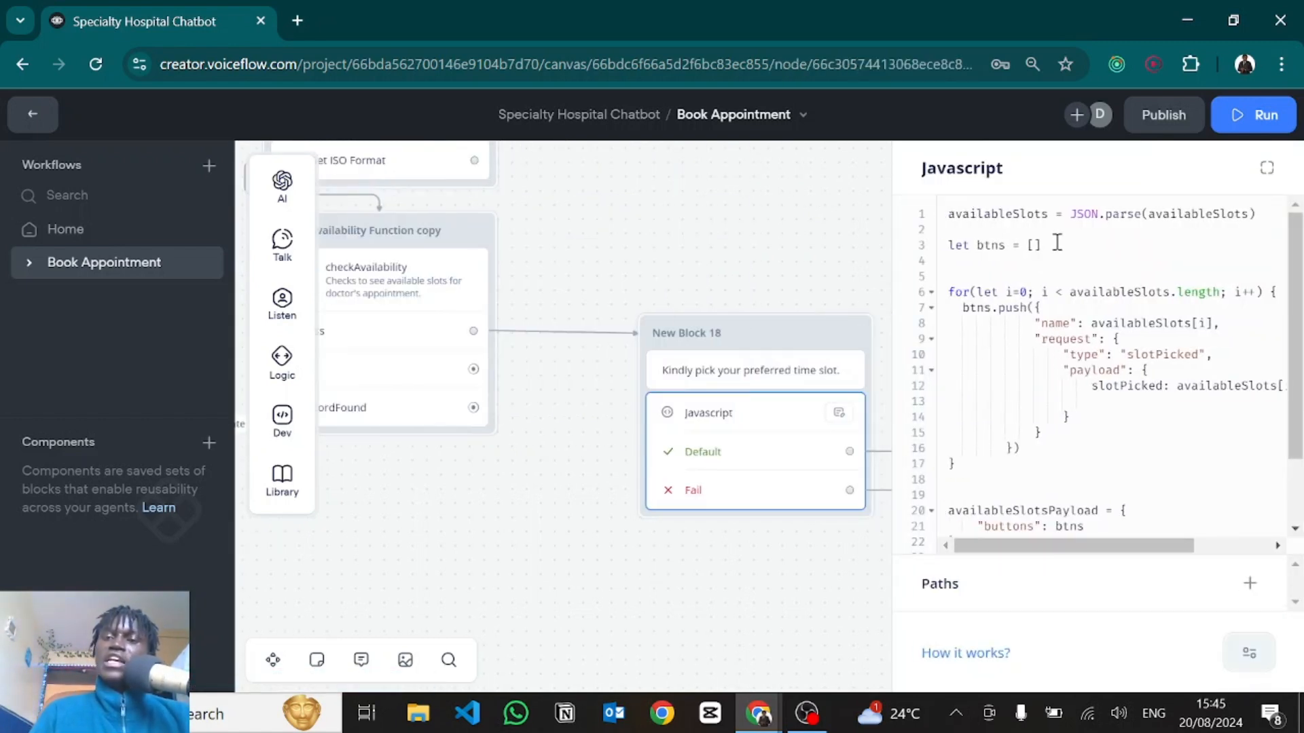
Walk through the btns array declaration and the for loop over availableSlots pushing button objects.
drag(1049, 244, 948, 245)
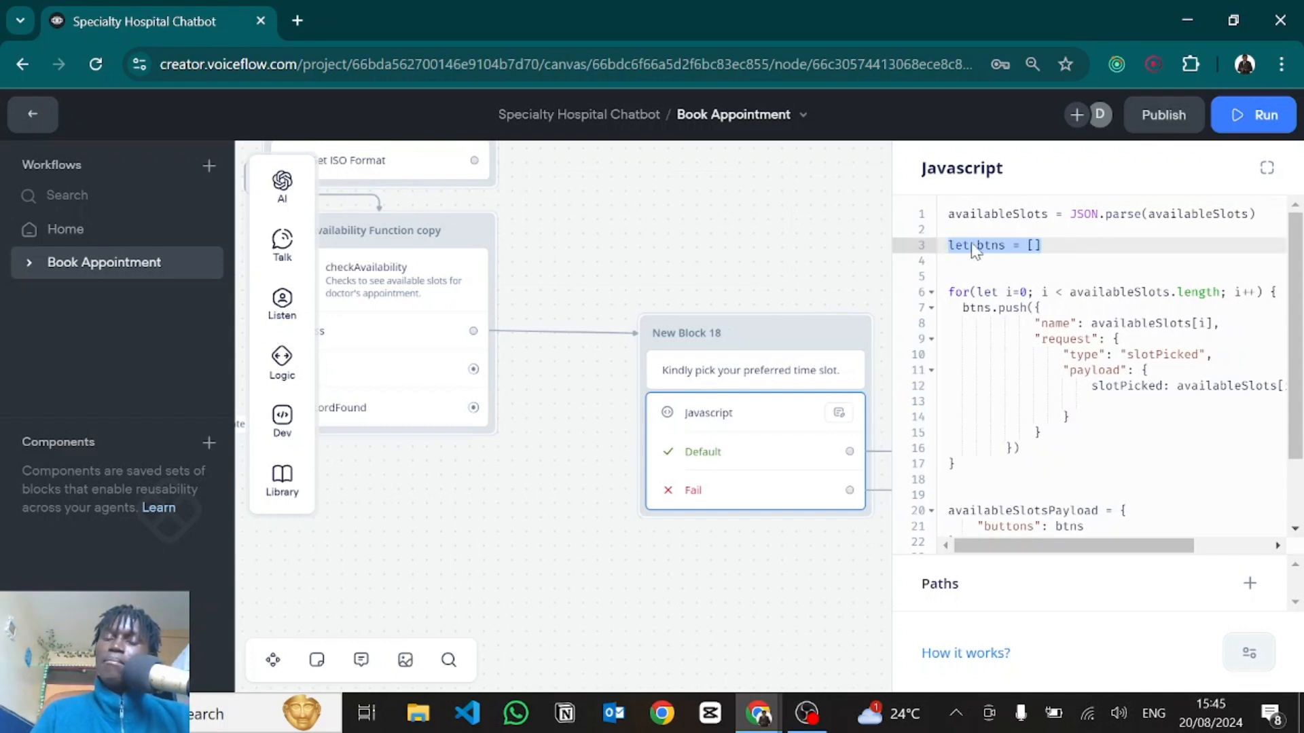
click(980, 292)
scroll(982, 290, down, 1)
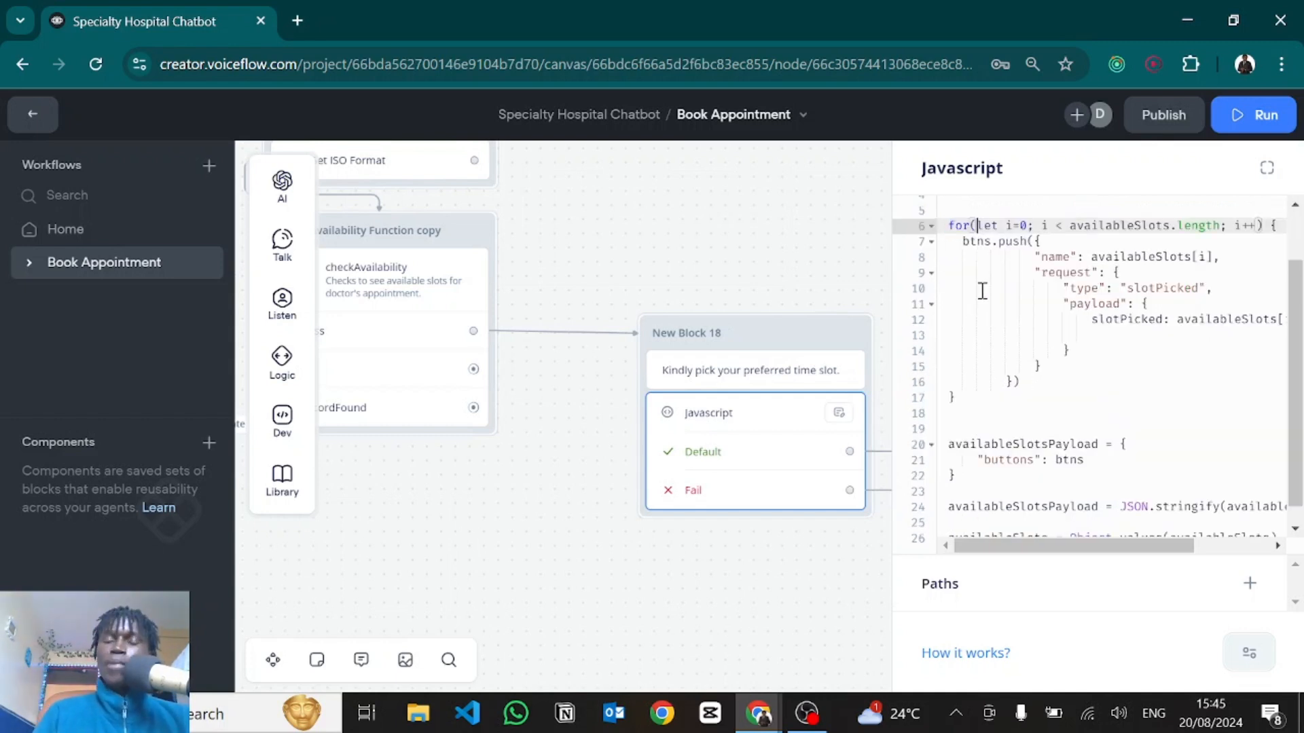
scroll(982, 290, up, 1)
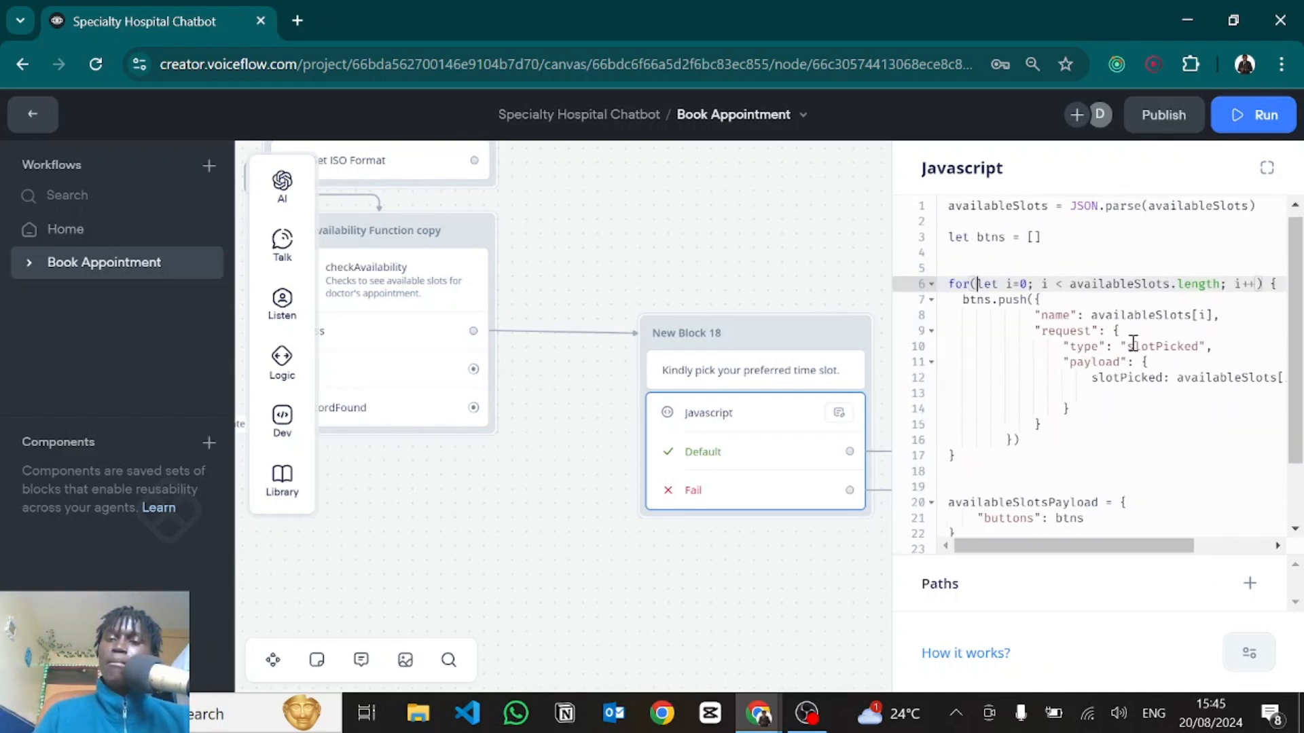
drag(1071, 284, 1174, 283)
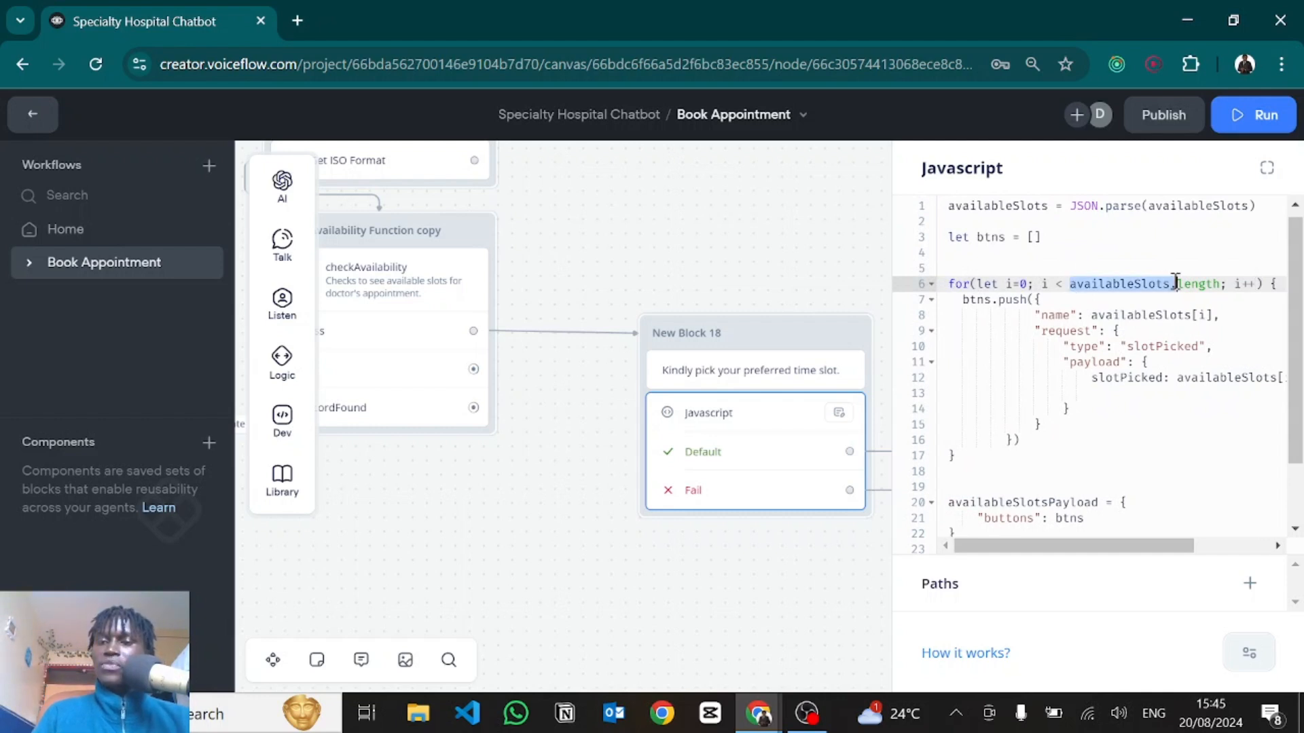
click(1042, 331)
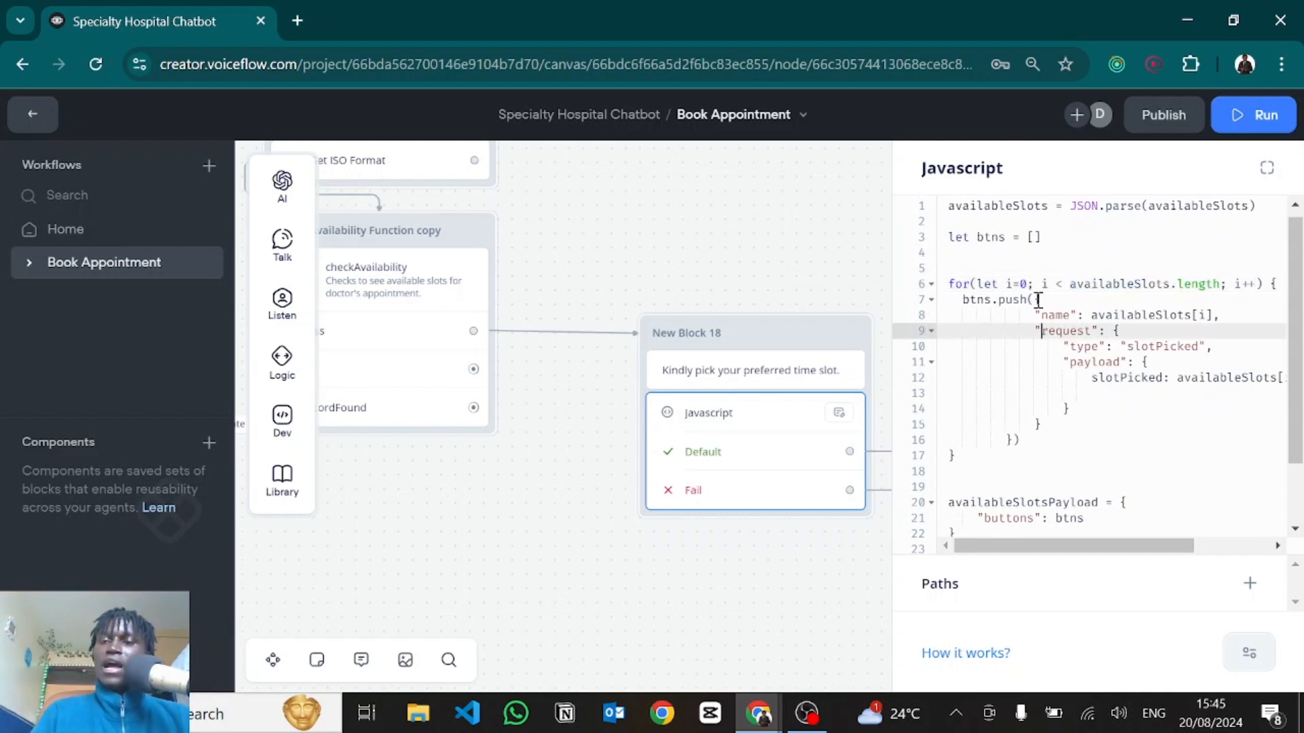
drag(1037, 299, 1012, 440)
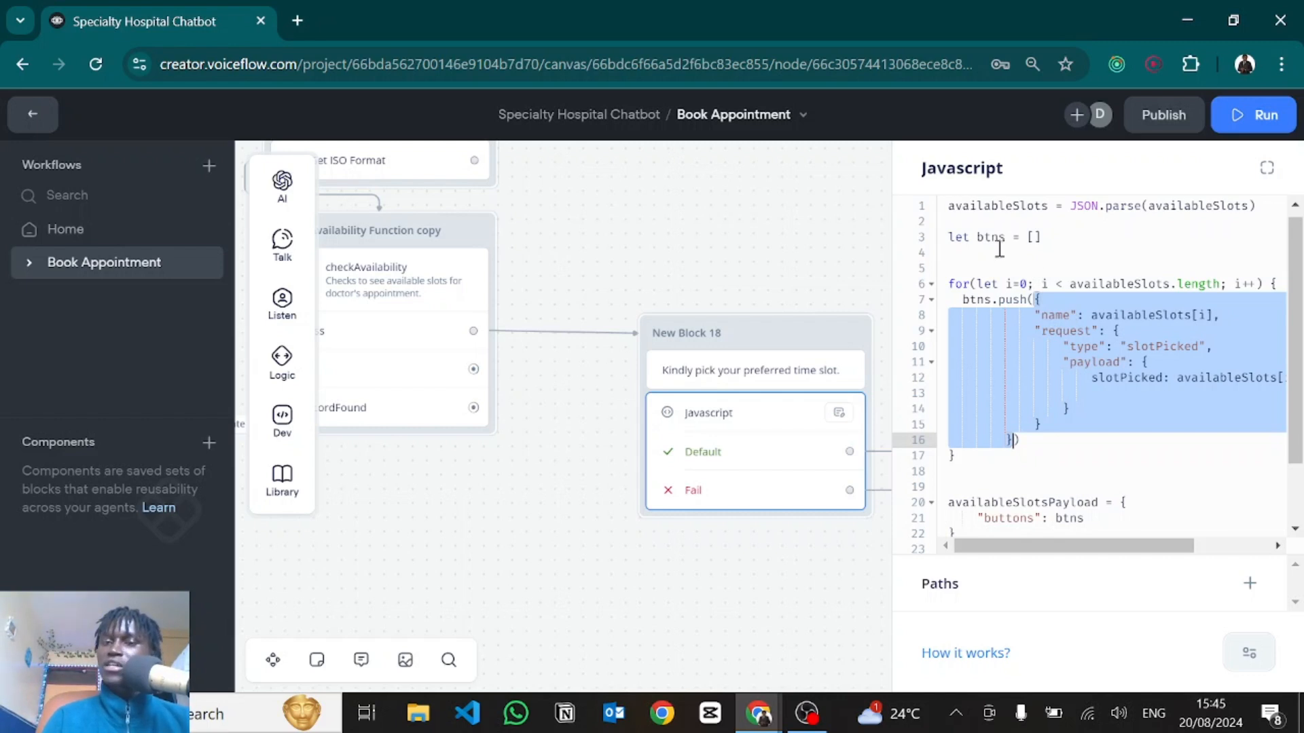
drag(1045, 221, 1039, 249)
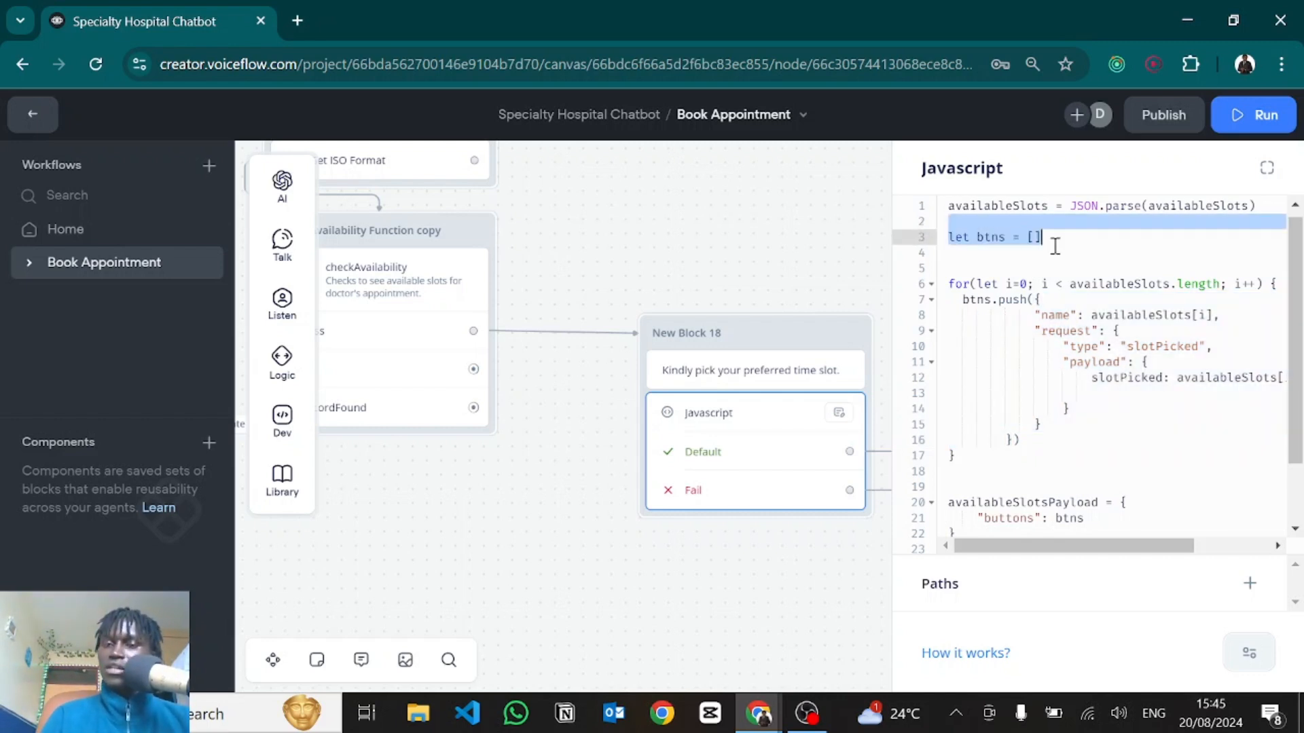
click(1055, 246)
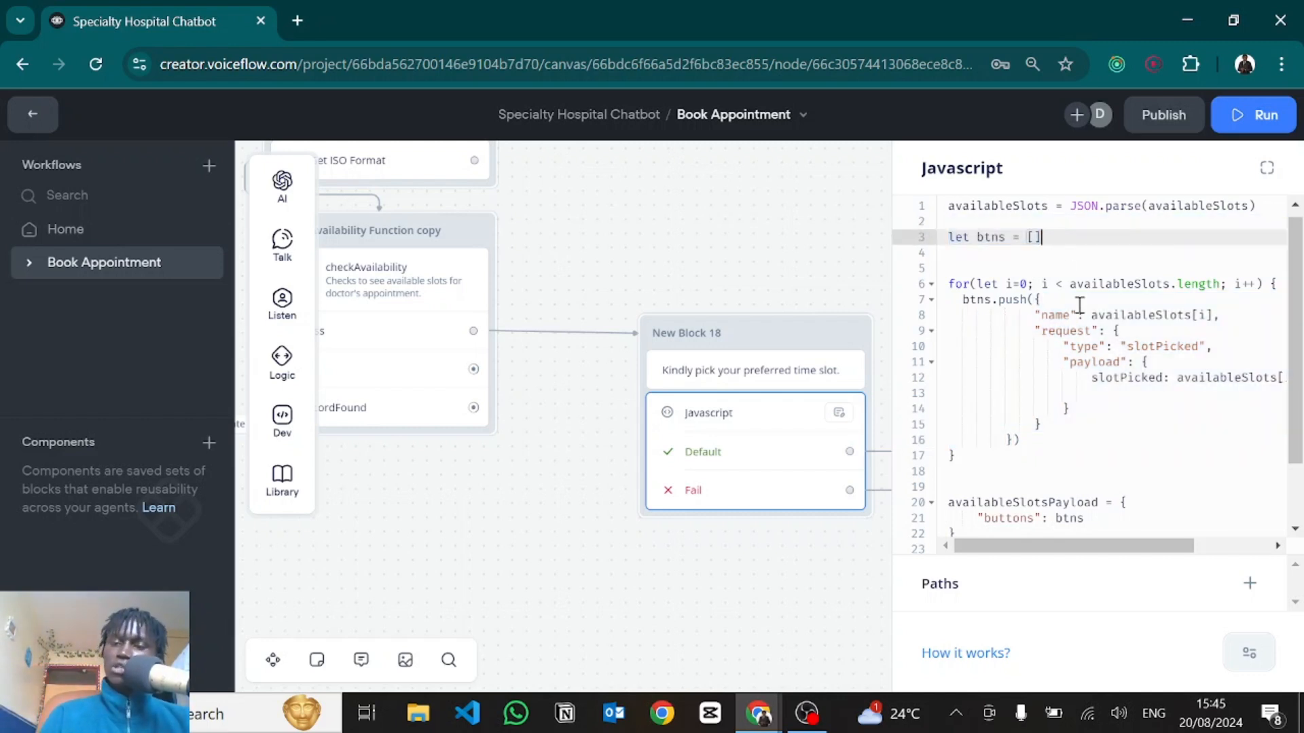
Review each button's availableSlots name and slotPicked request type, then pan to New Block 17.
scroll(1002, 378, right, 1)
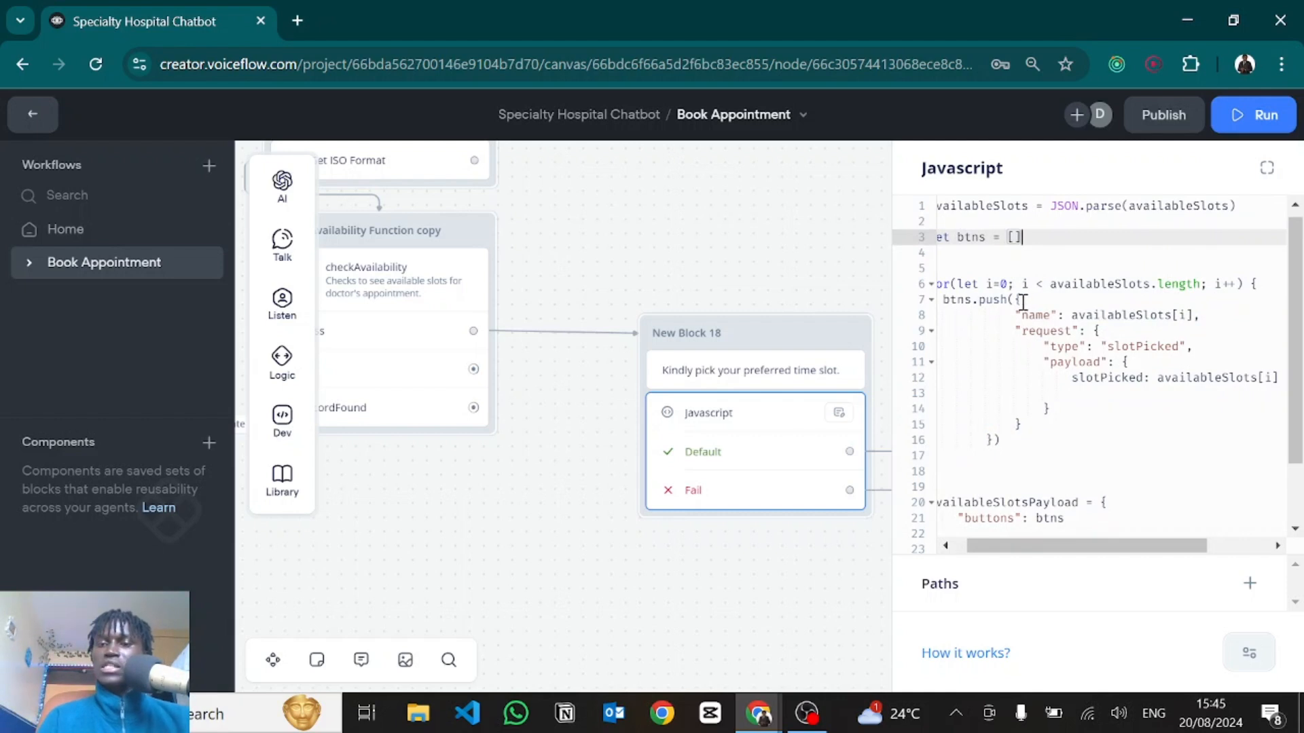
drag(1018, 314, 1154, 317)
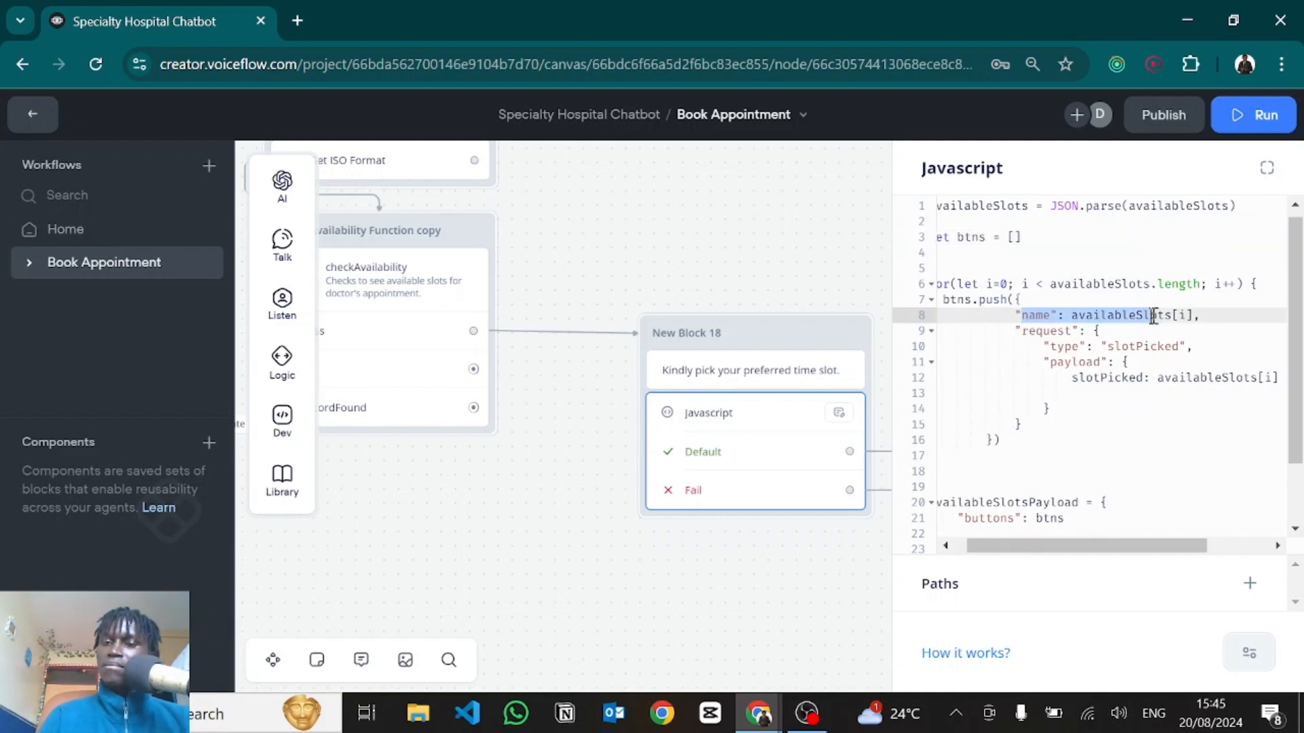
double_click(1153, 317)
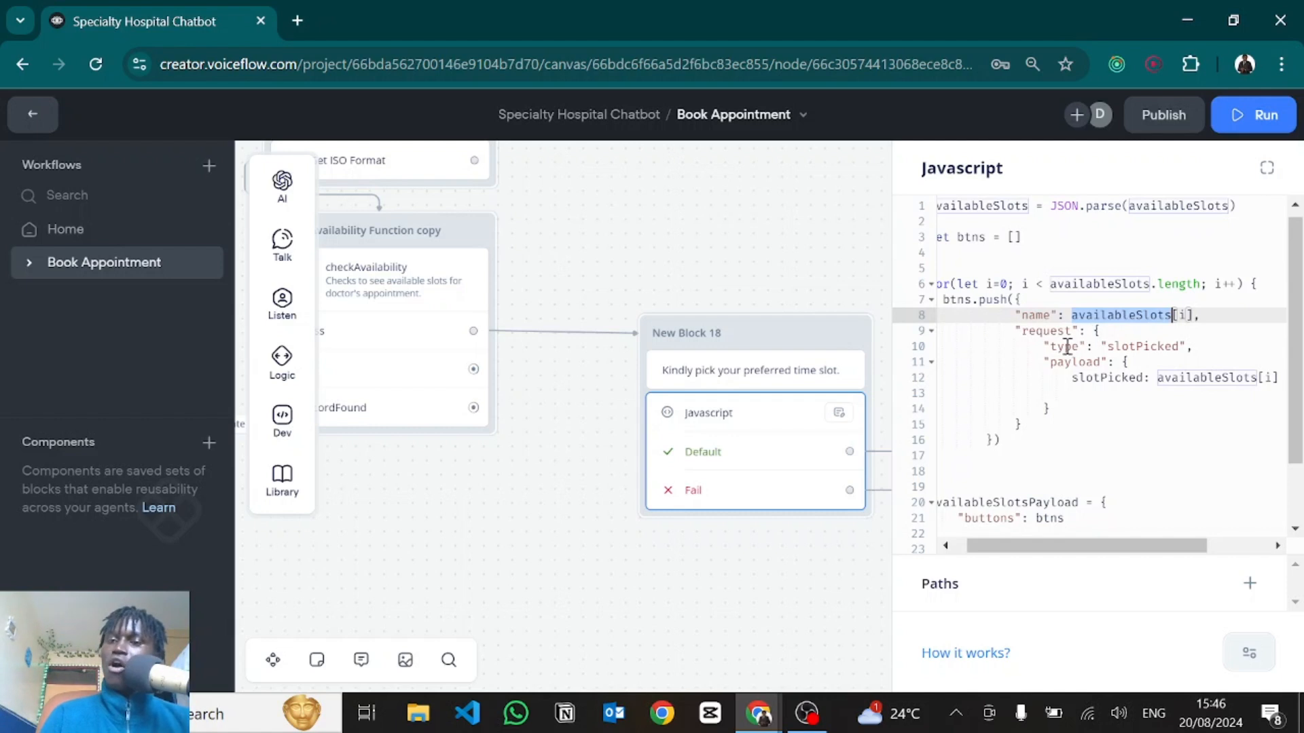
drag(1108, 346, 1180, 347)
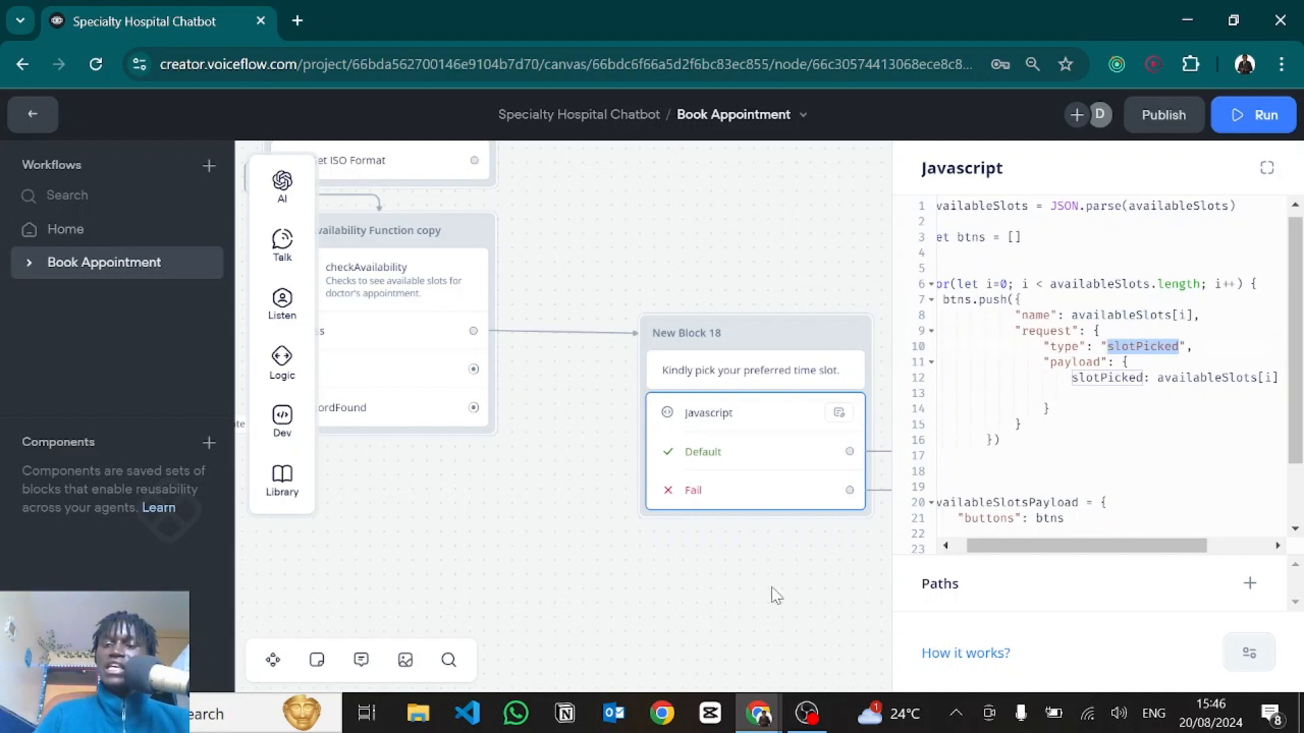
drag(711, 575, 358, 526)
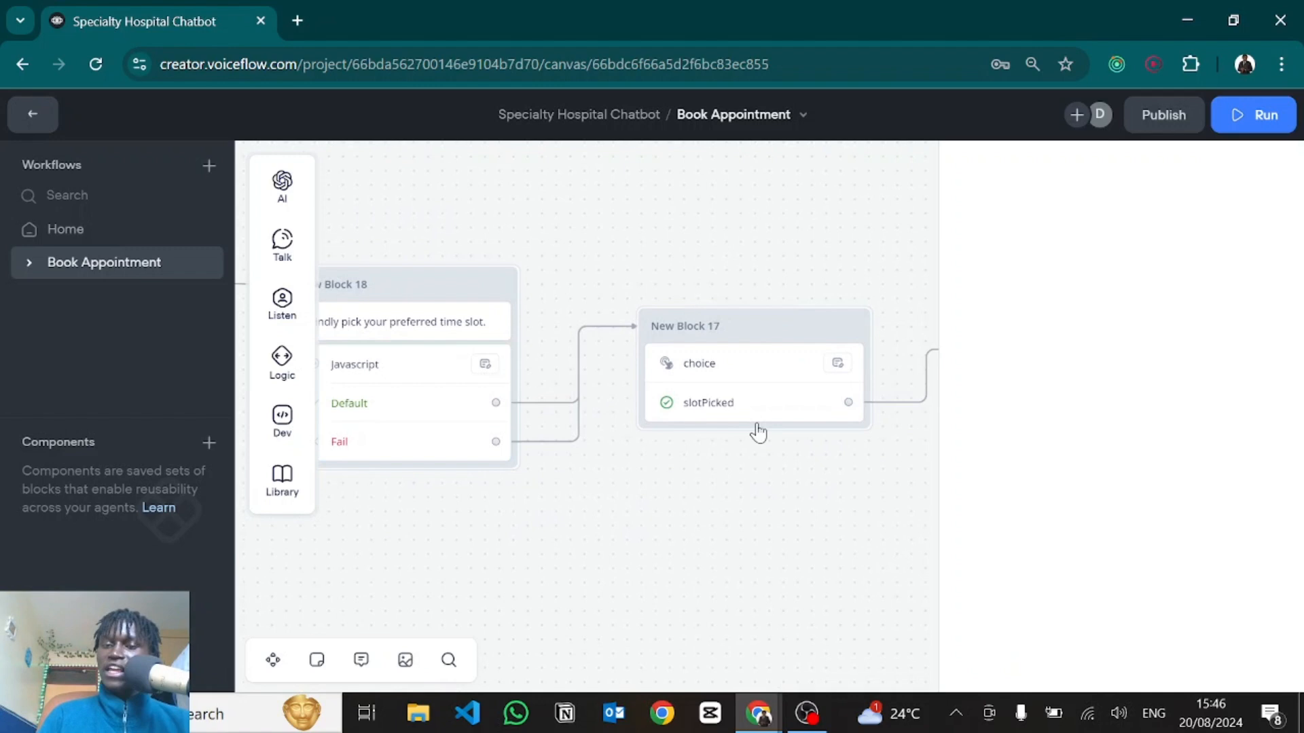
Check the choice custom action's slotPicked path, then reopen New Block 18's Javascript code.
click(720, 407)
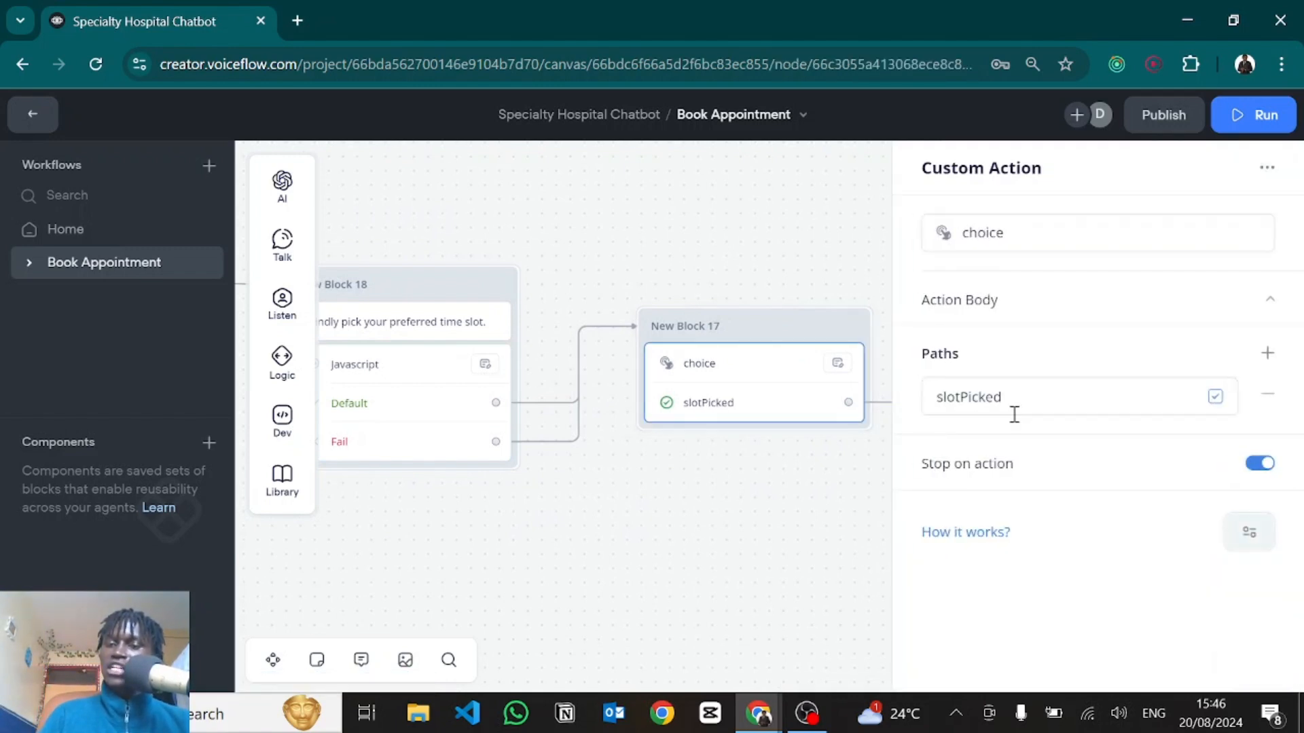
double_click(956, 401)
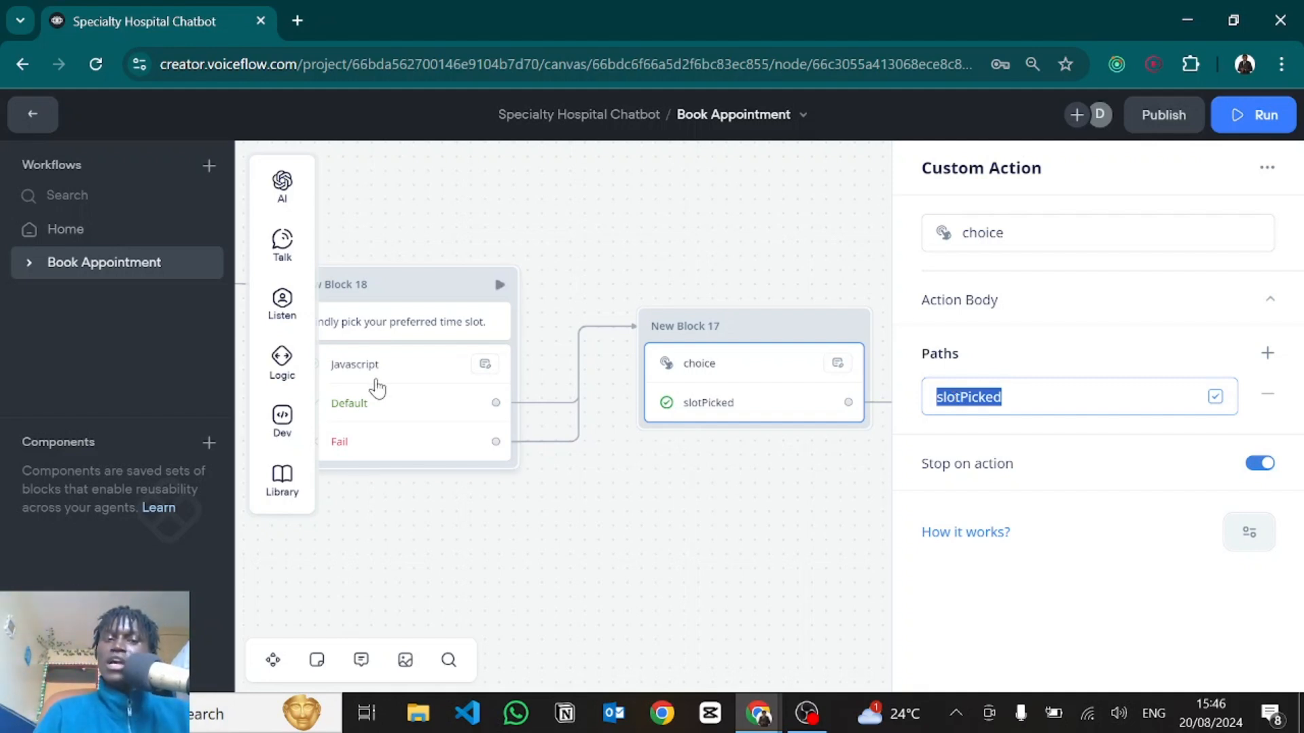
click(376, 387)
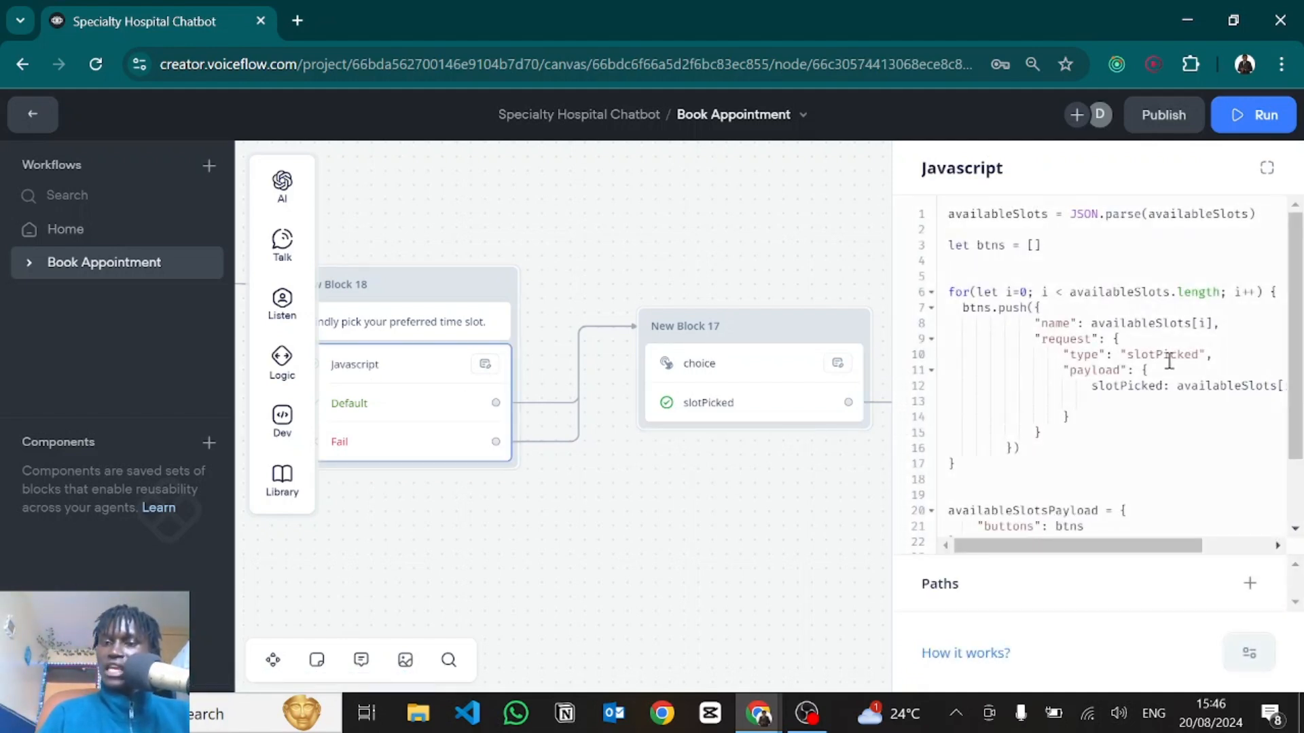
double_click(1171, 357)
click(1165, 355)
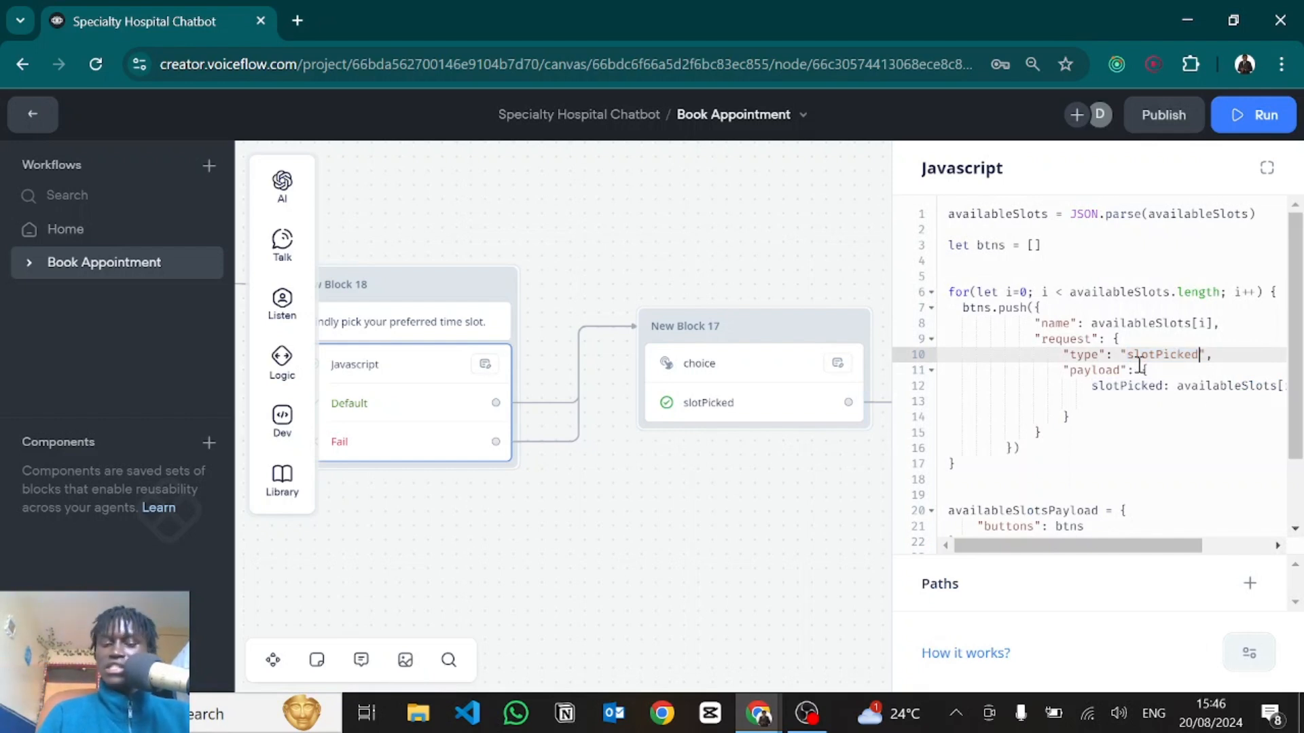
key(BackSpace)
text(d)
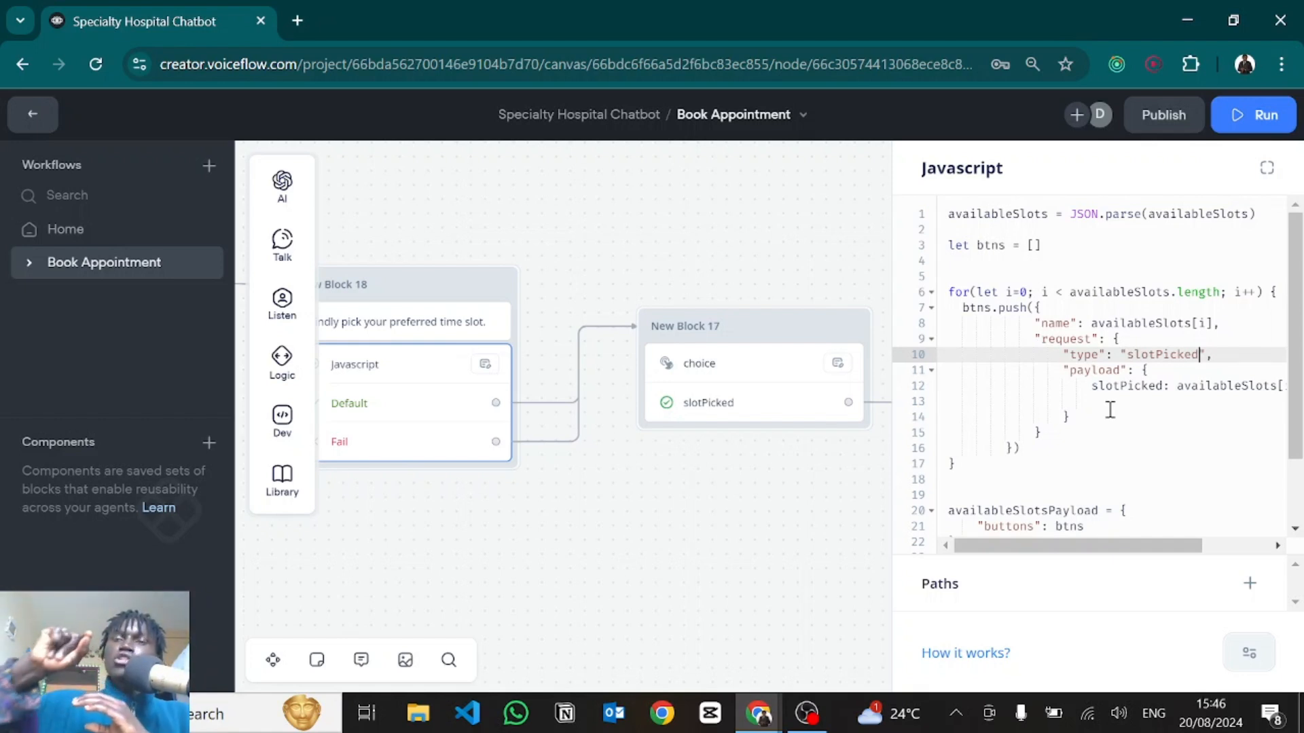
double_click(1152, 356)
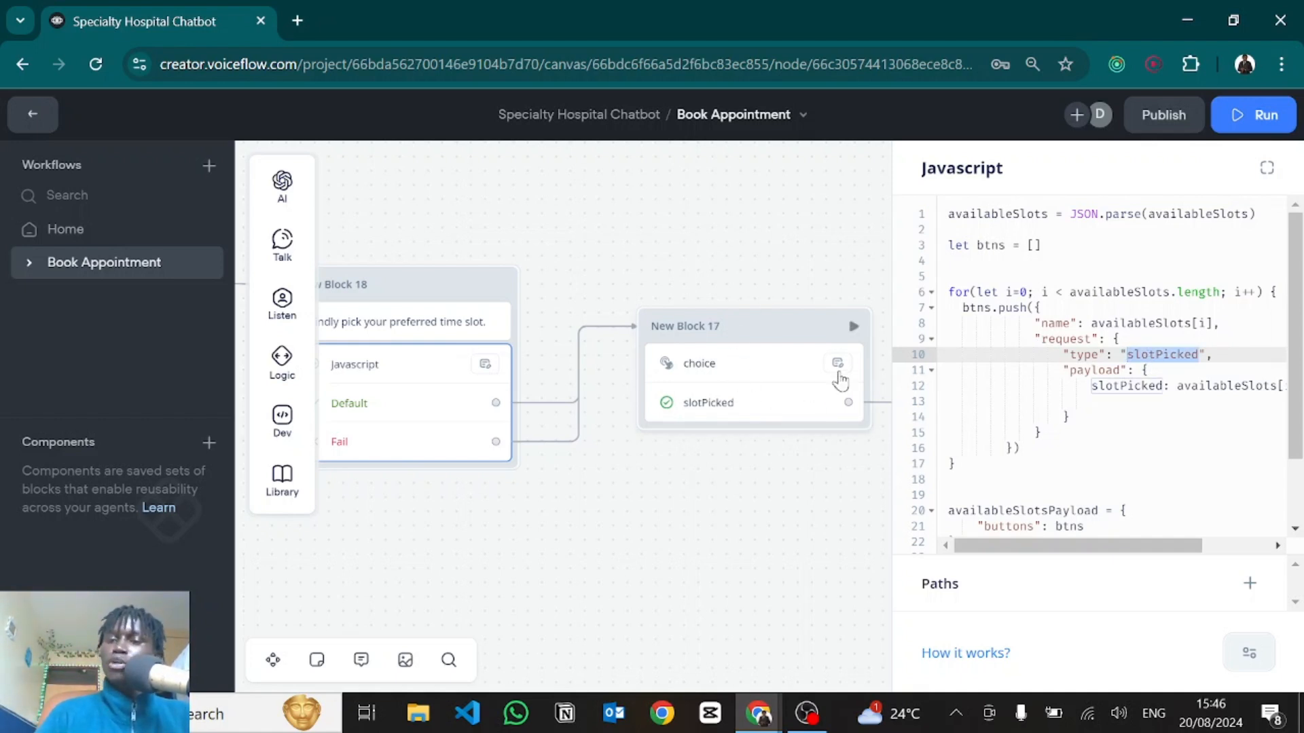
click(1112, 355)
scroll(1083, 375, right, 1)
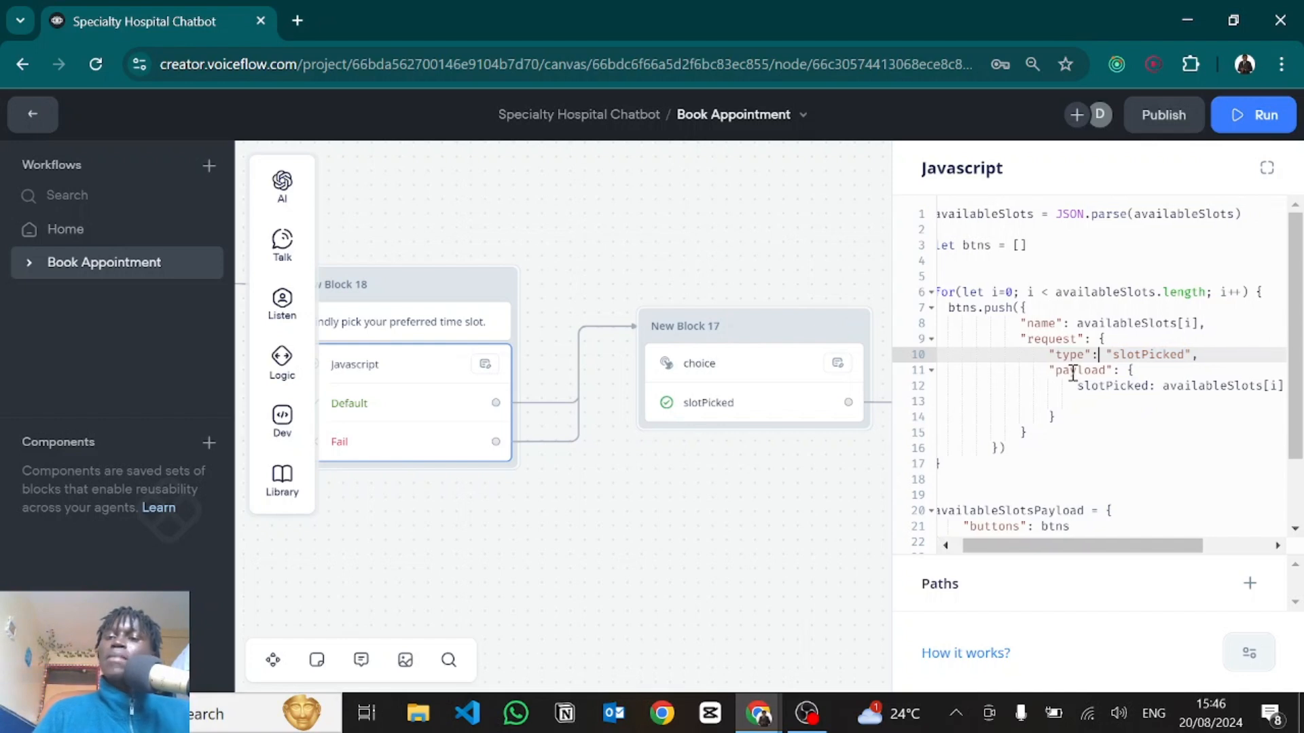
scroll(1092, 398, right, 2)
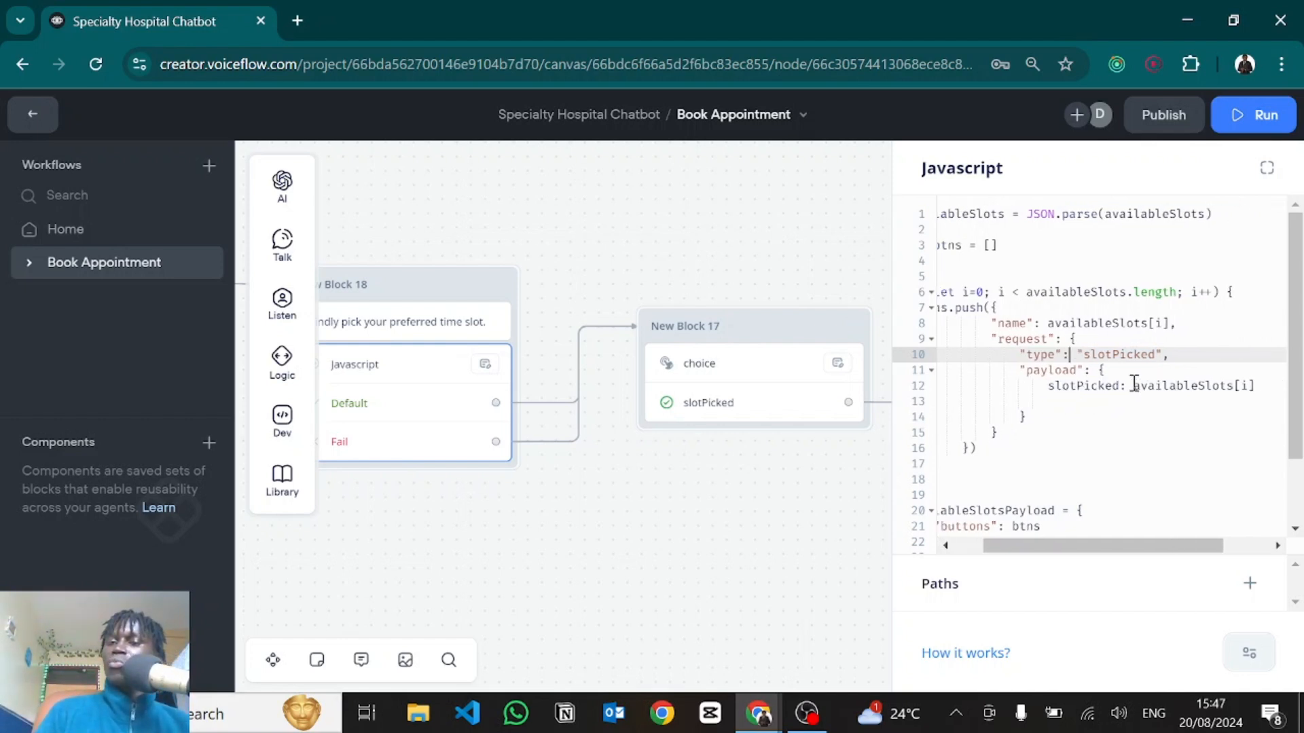
drag(1131, 386, 1255, 386)
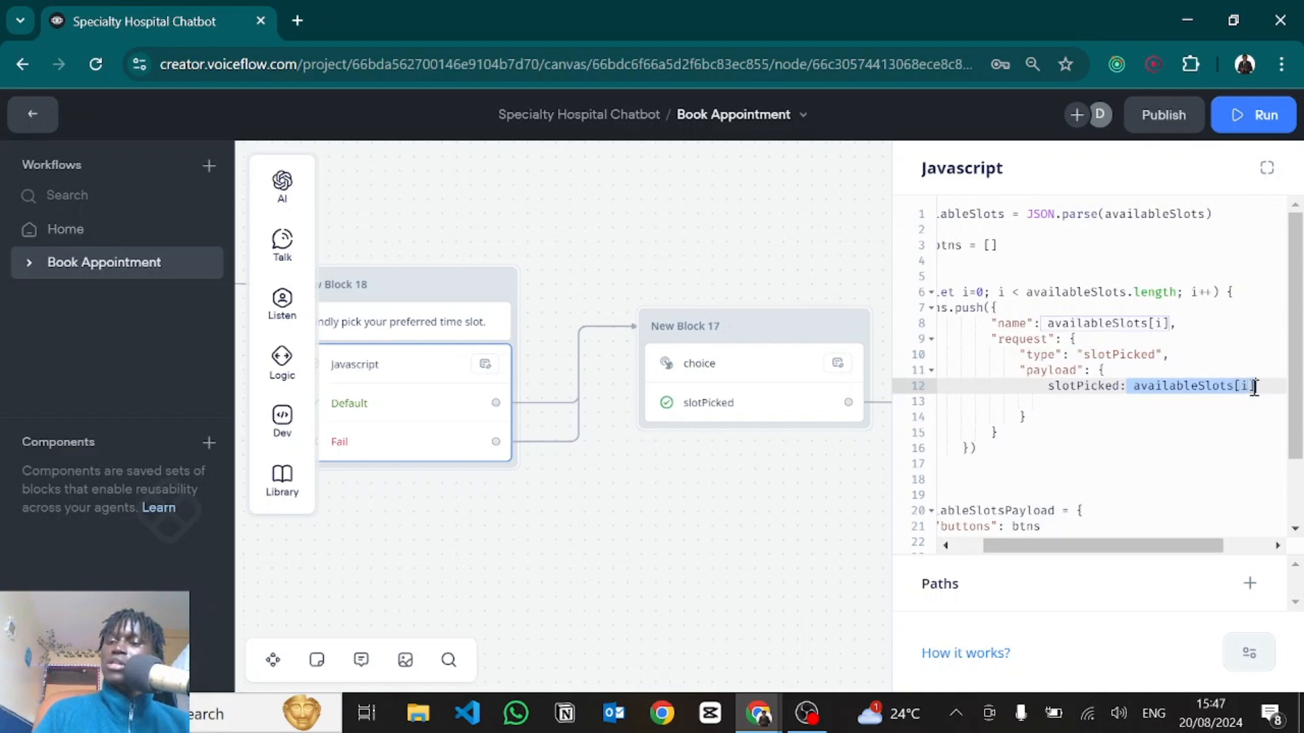
click(1255, 386)
scroll(1064, 456, down, 2)
scroll(1063, 457, left, 1)
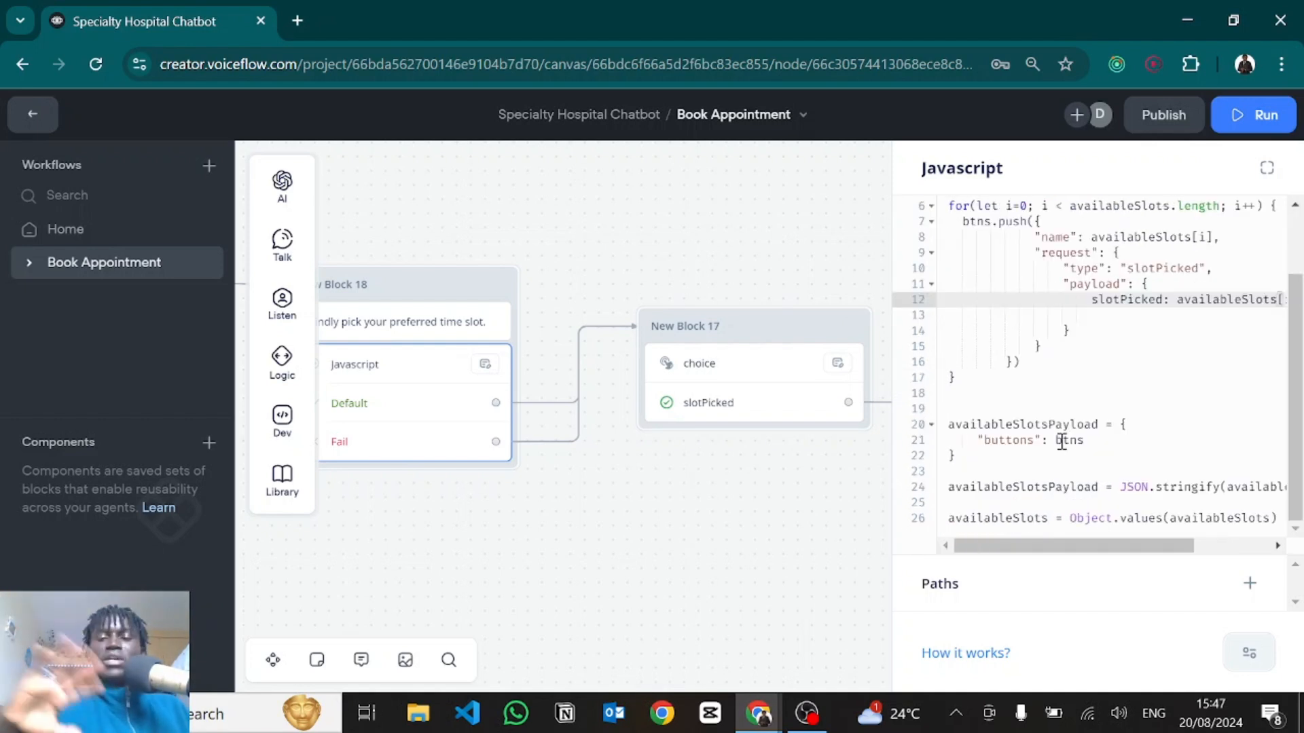
click(945, 422)
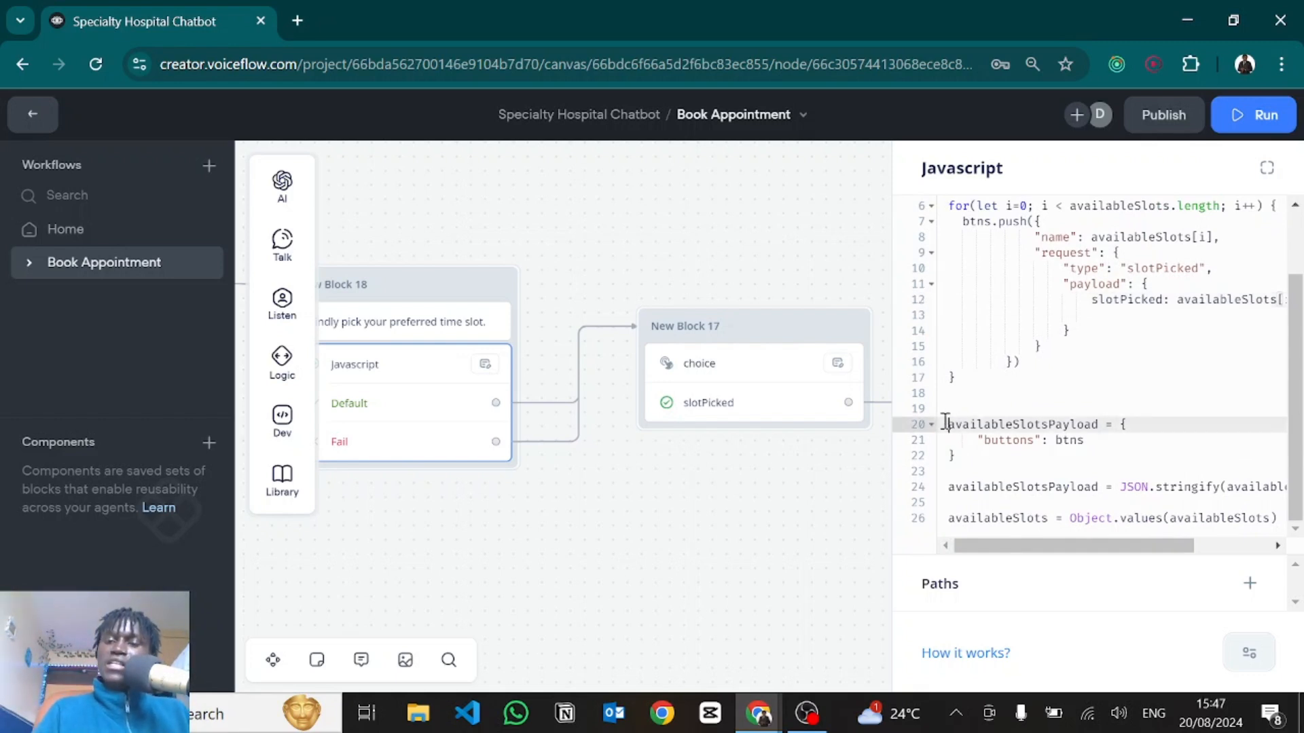
drag(945, 422, 1095, 423)
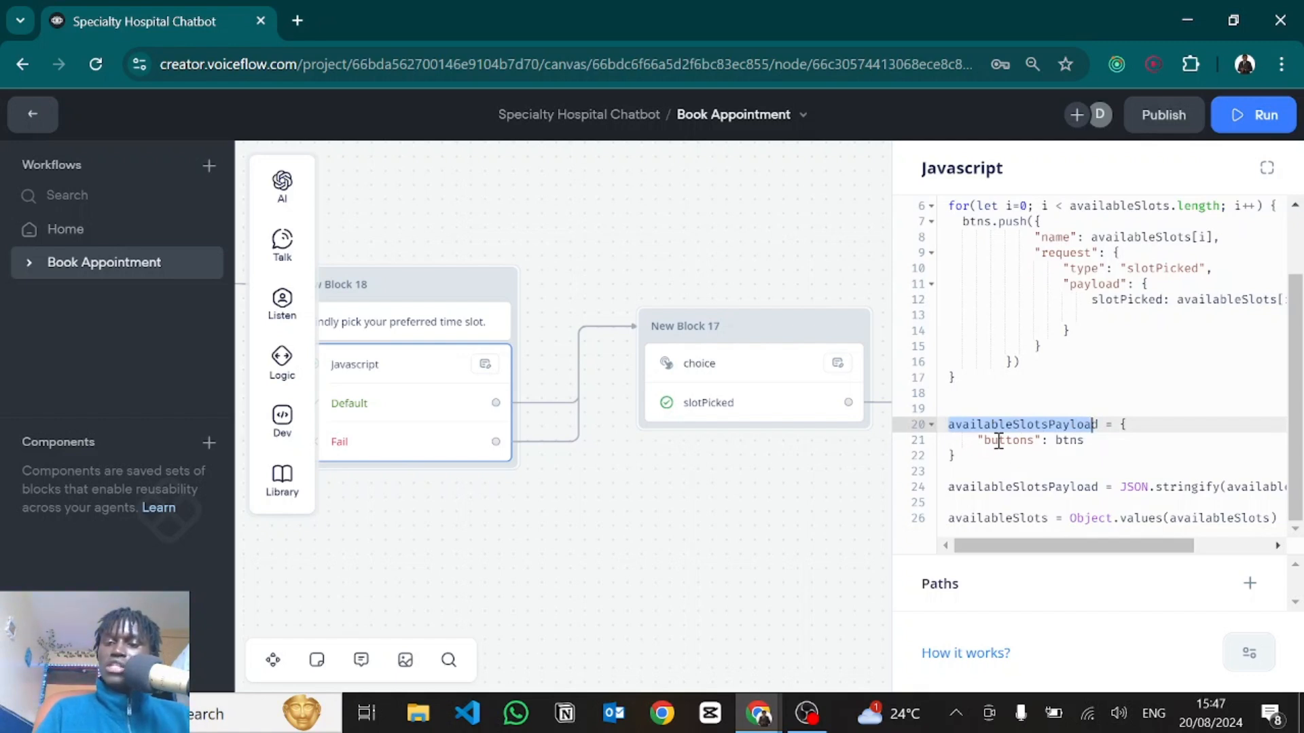
double_click(1064, 440)
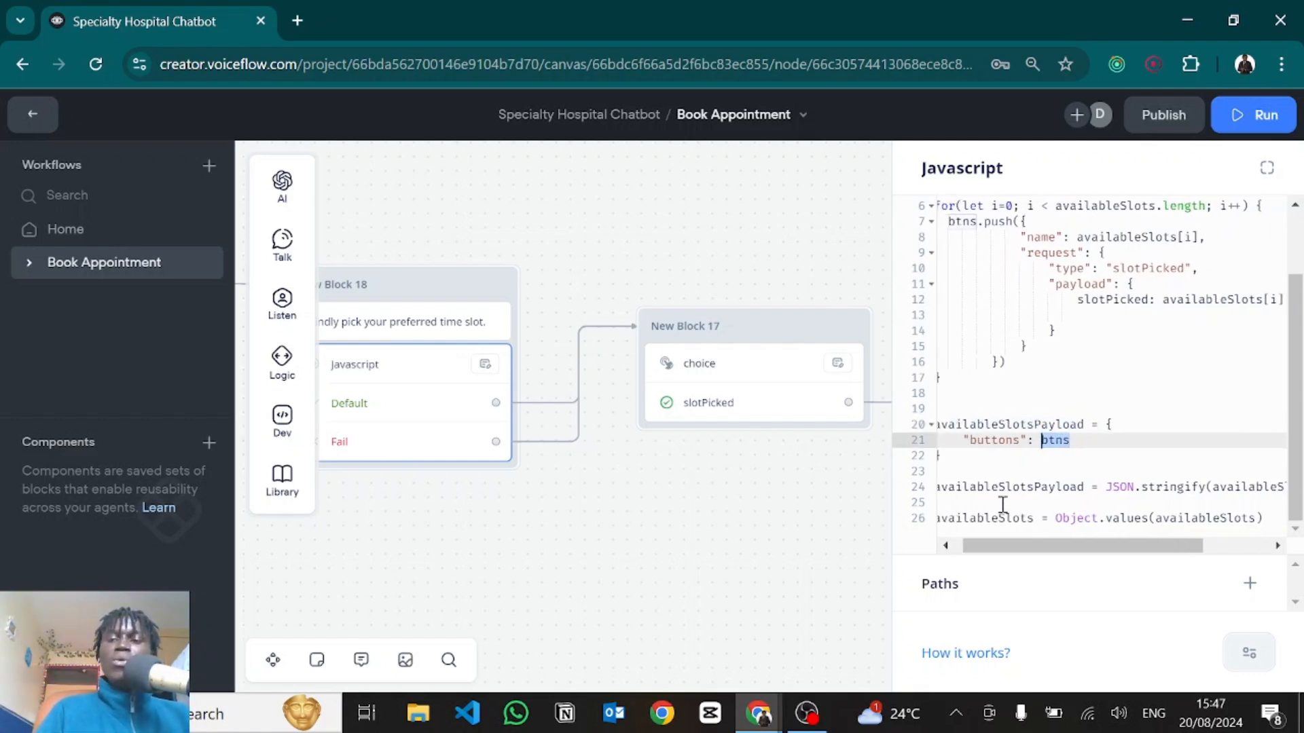
drag(946, 496, 1291, 494)
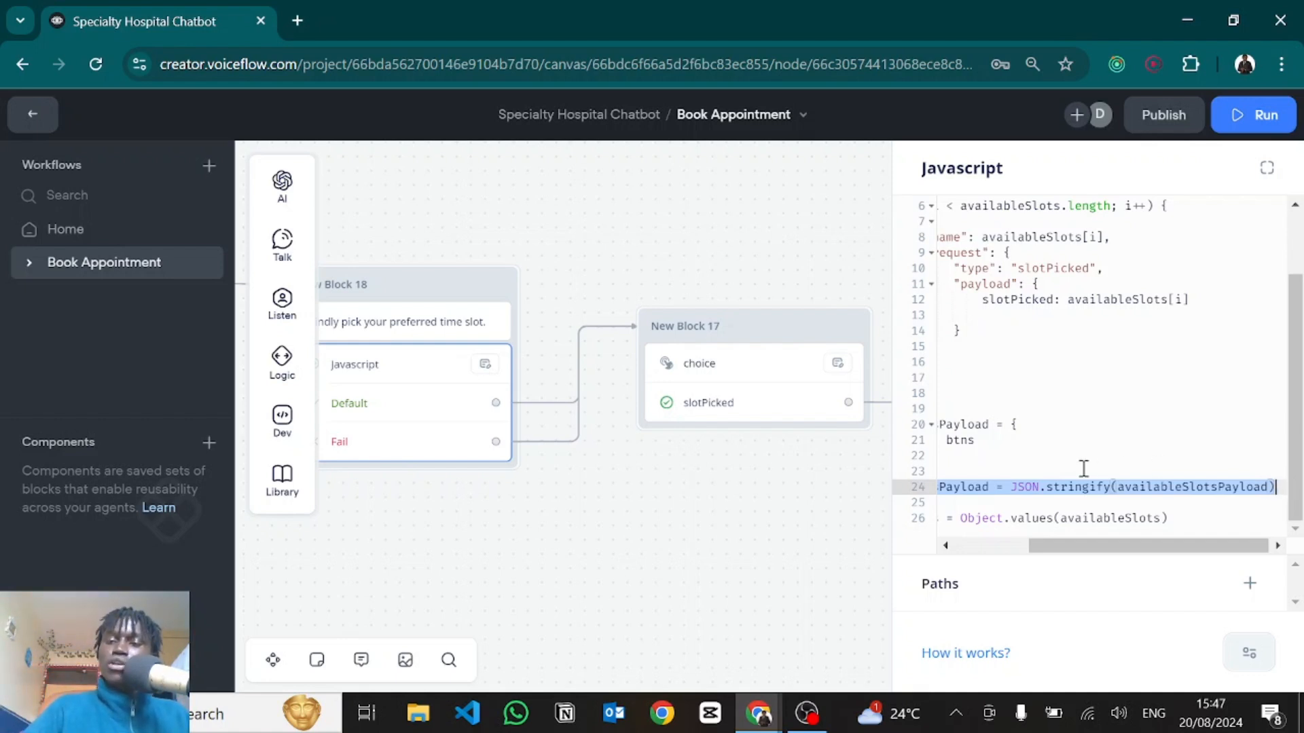
scroll(1046, 513, left, 5)
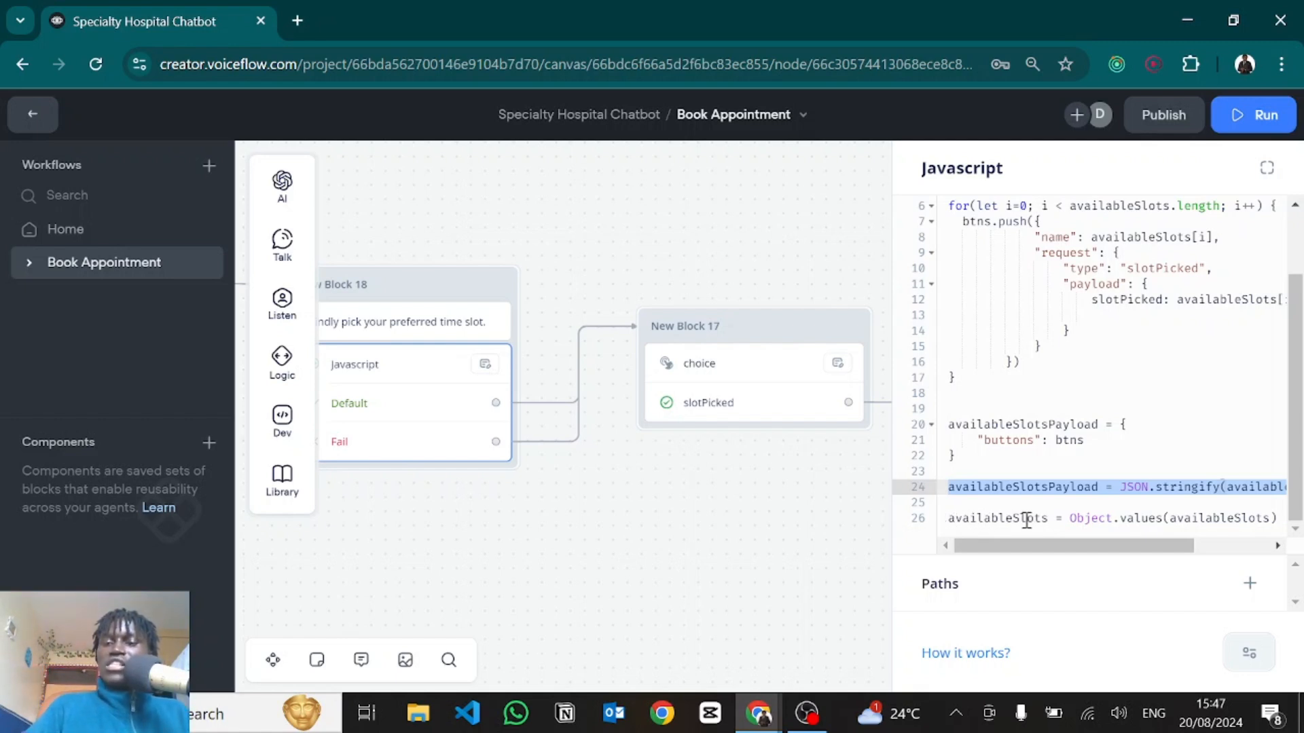
double_click(1103, 520)
triple_click(1103, 520)
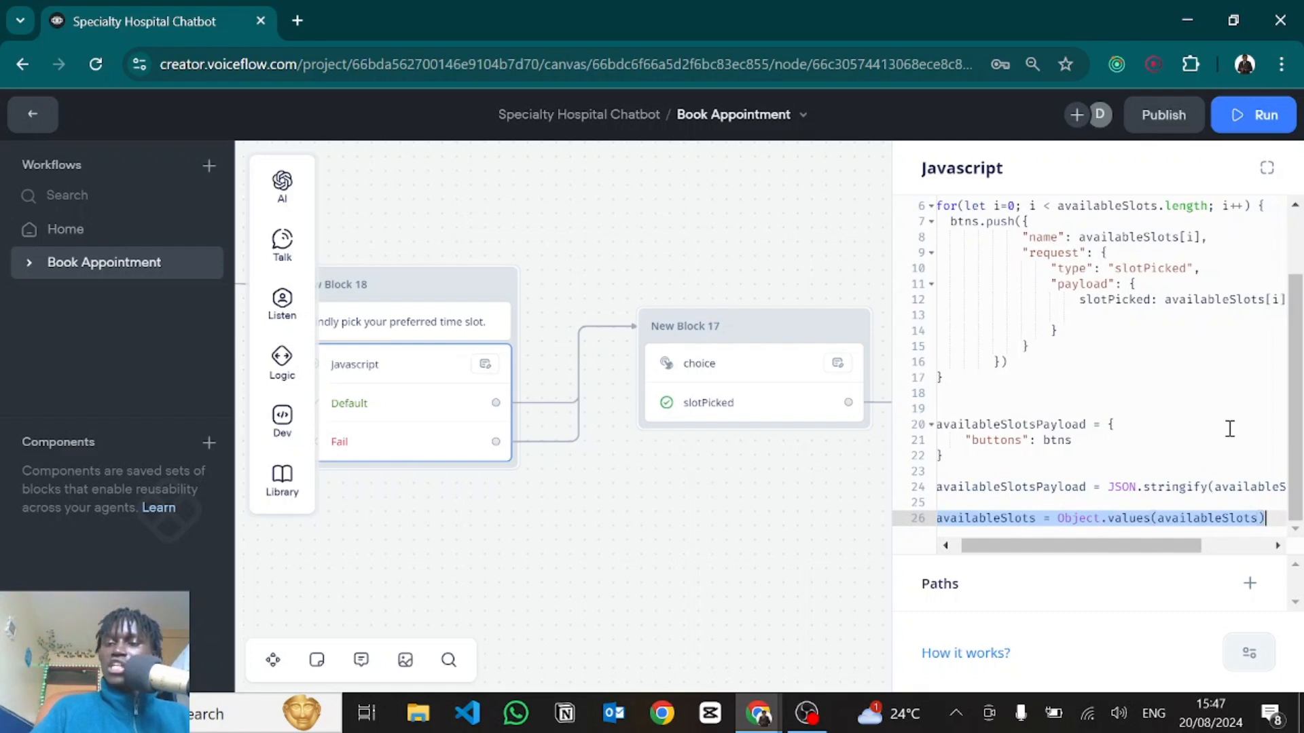
Open the choice custom action and re-enter its name as 'choice'.
click(748, 403)
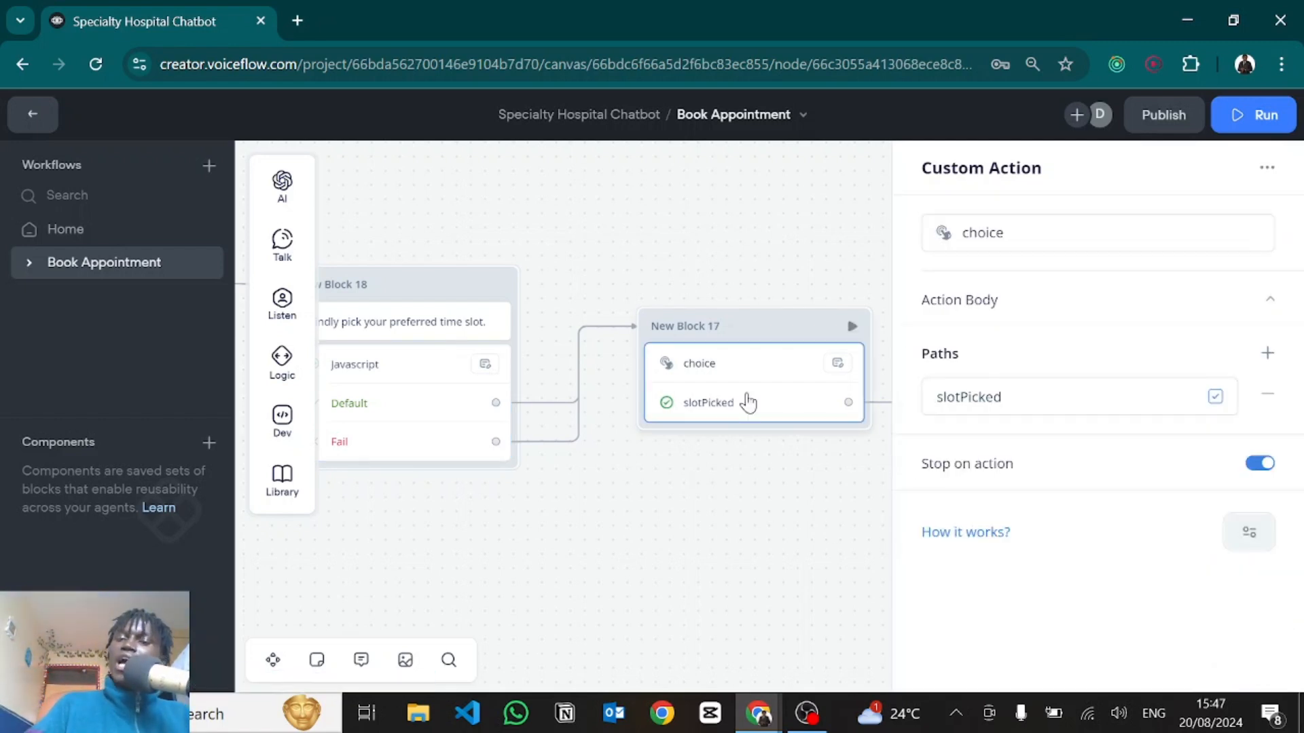
double_click(1011, 233)
click(1012, 233)
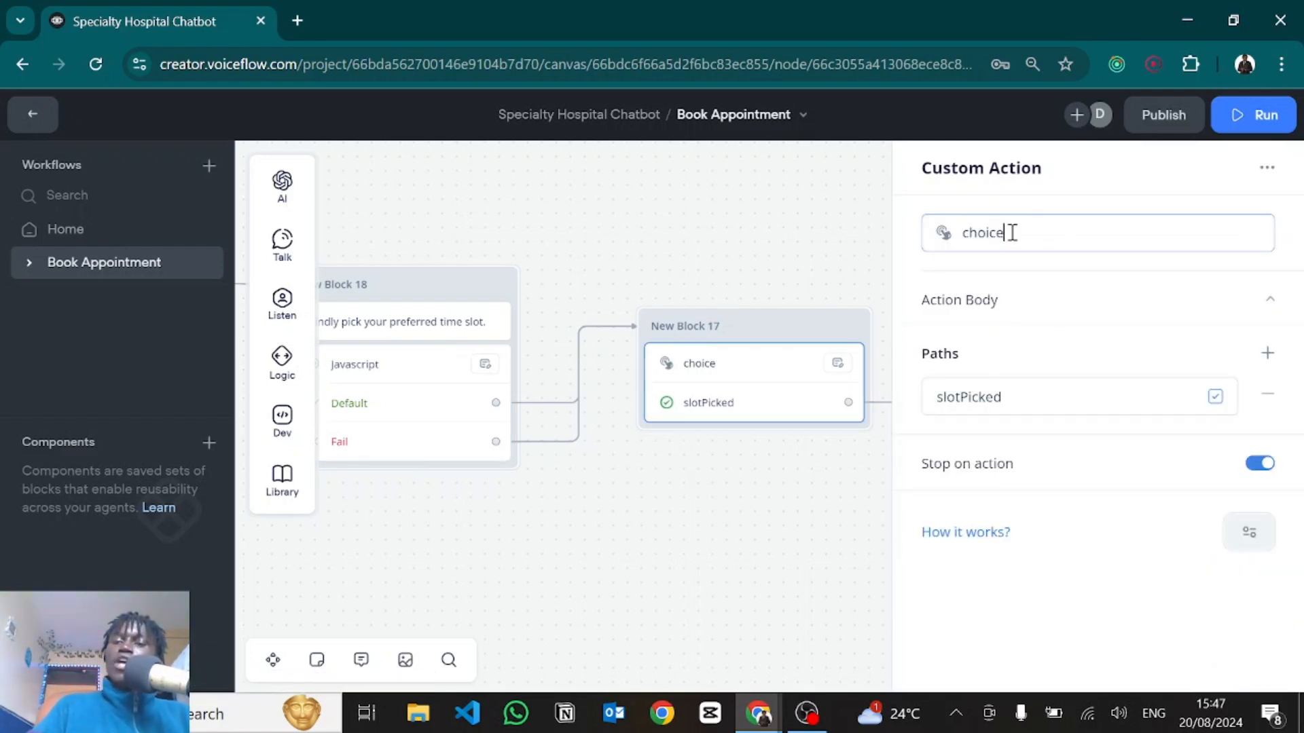
double_click(1012, 233)
key(BackSpace)
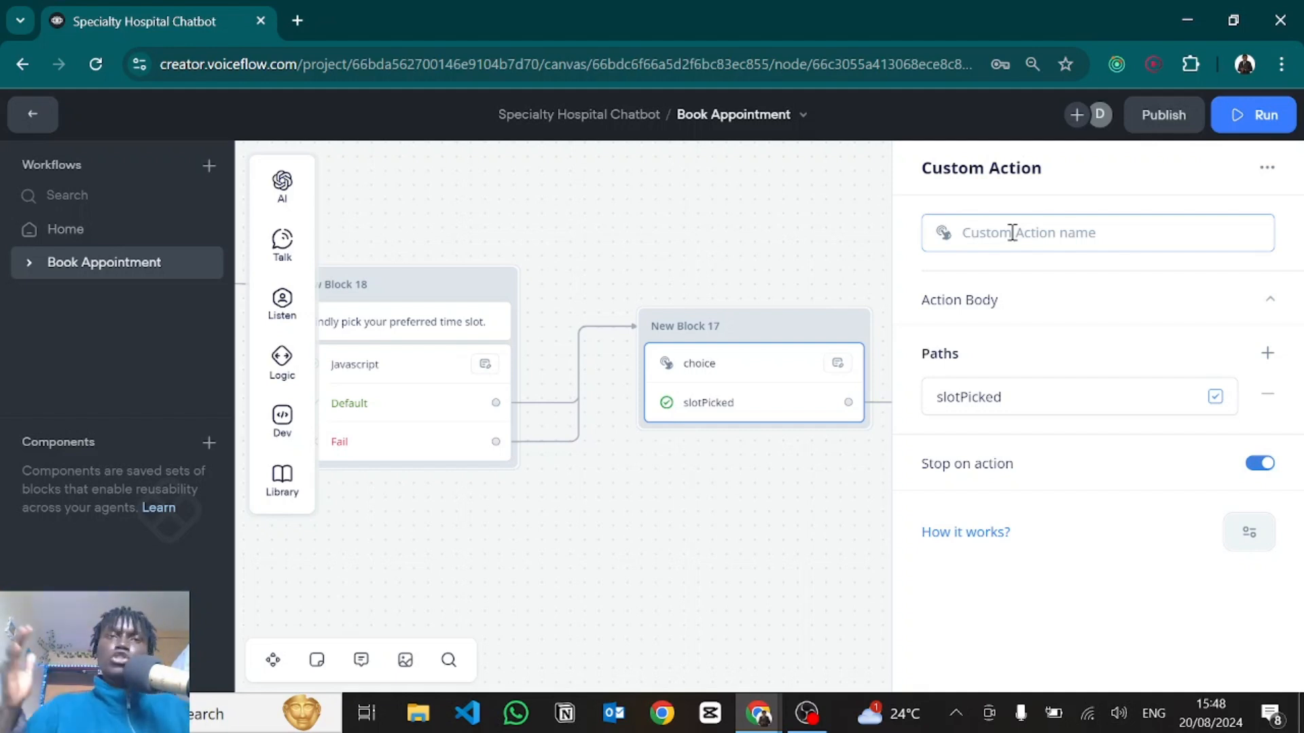
text(choice)
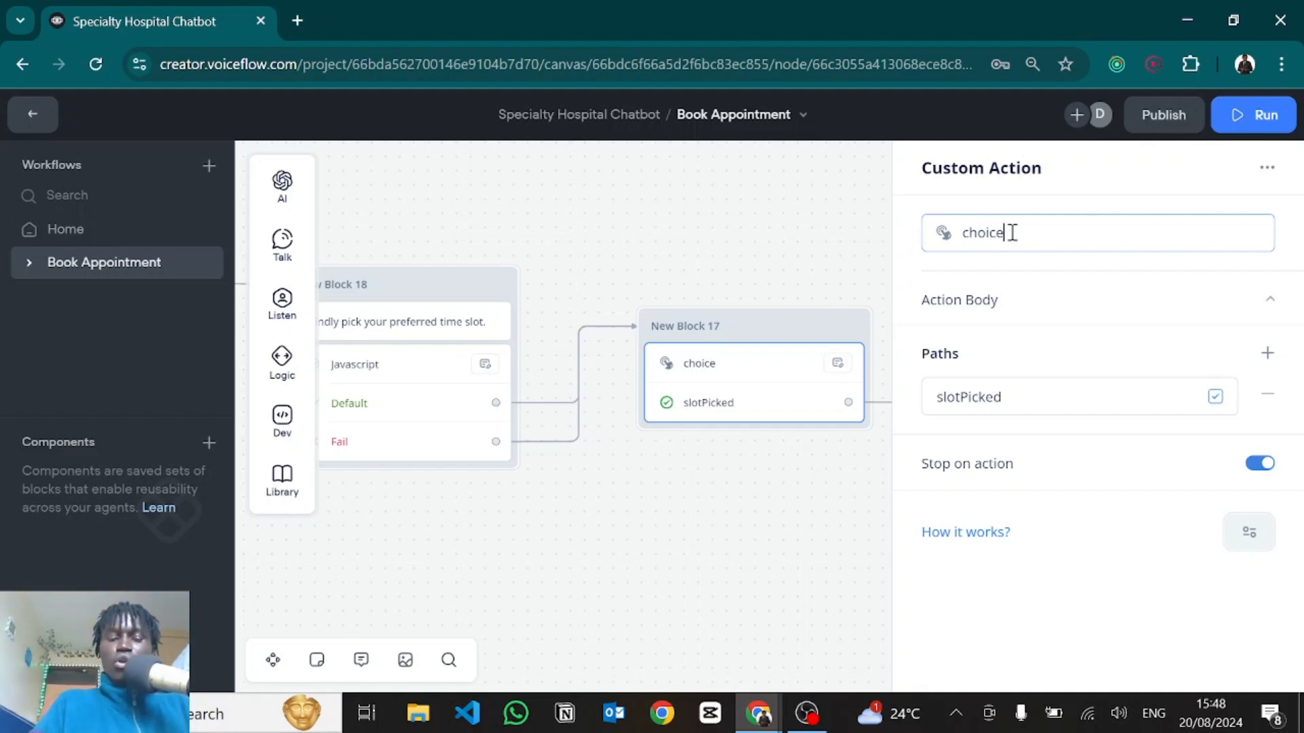
key(ctrl+a)
text(carousel)
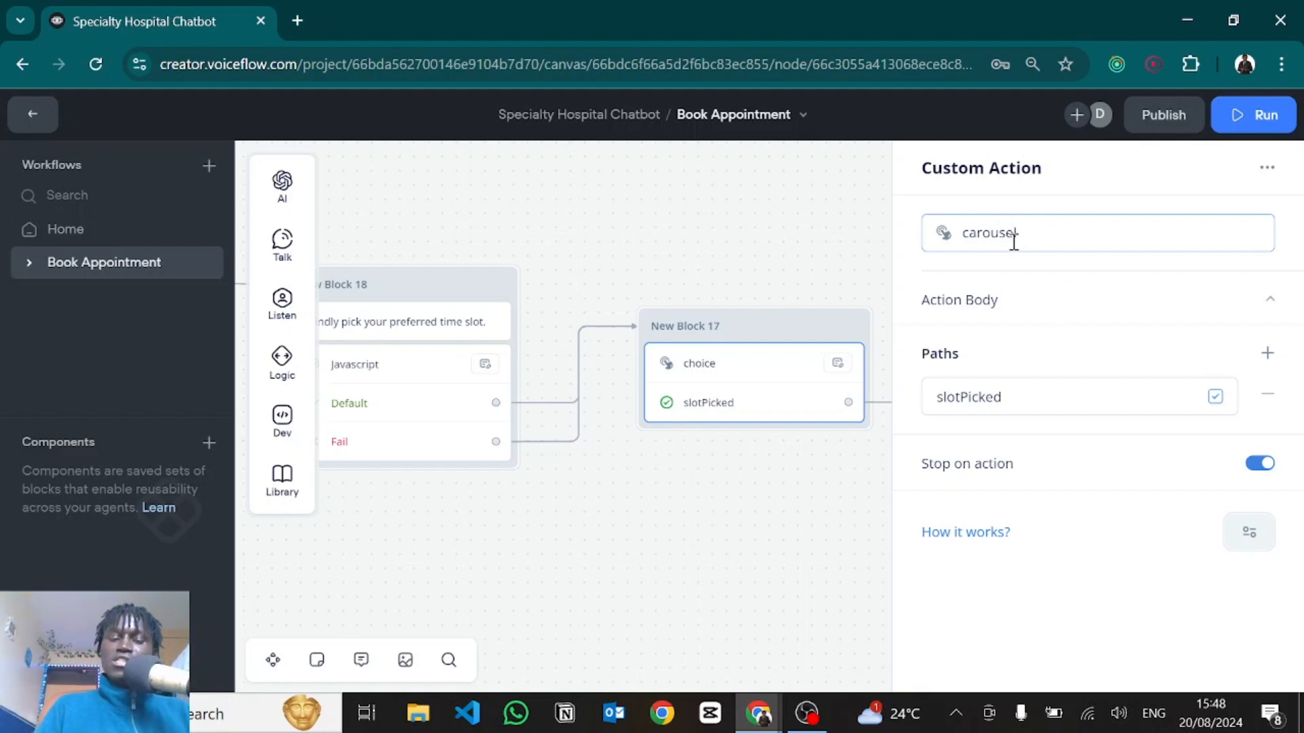
key(ctrl+a)
text(chio)
key(BackSpace)
key(BackSpace)
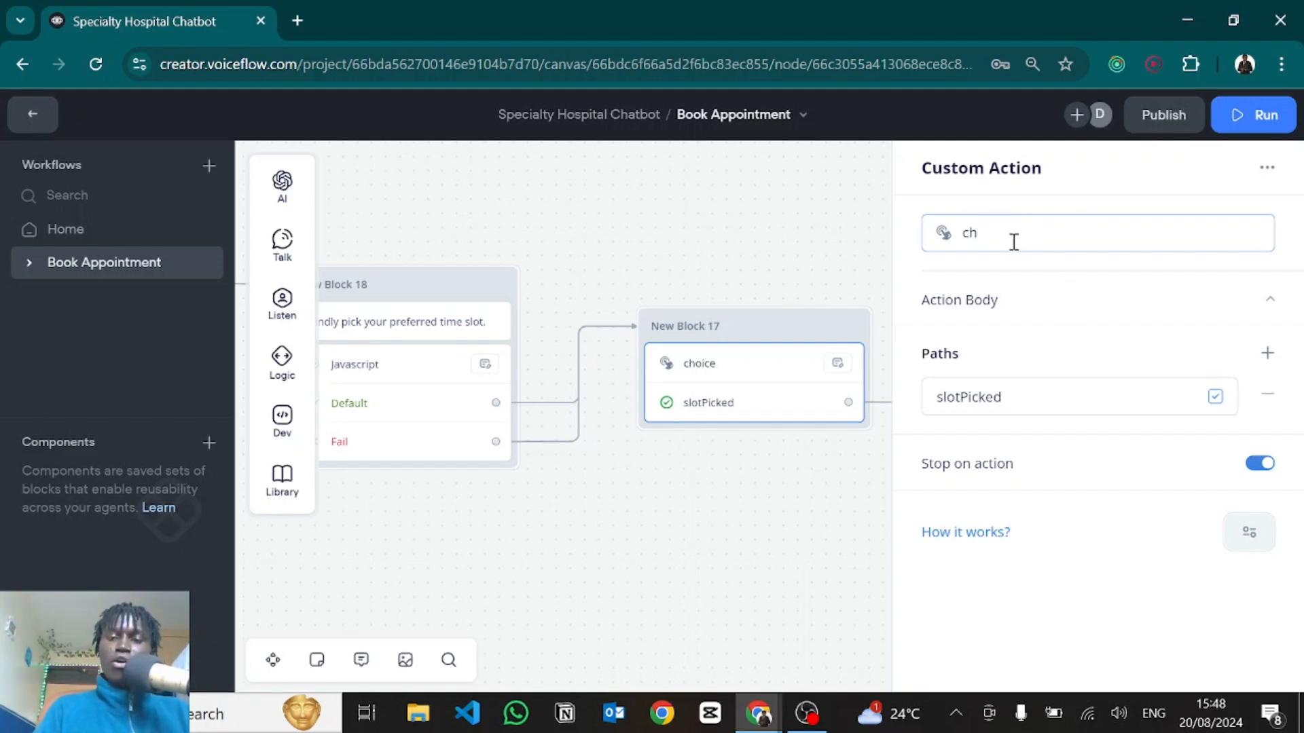
text(oice)
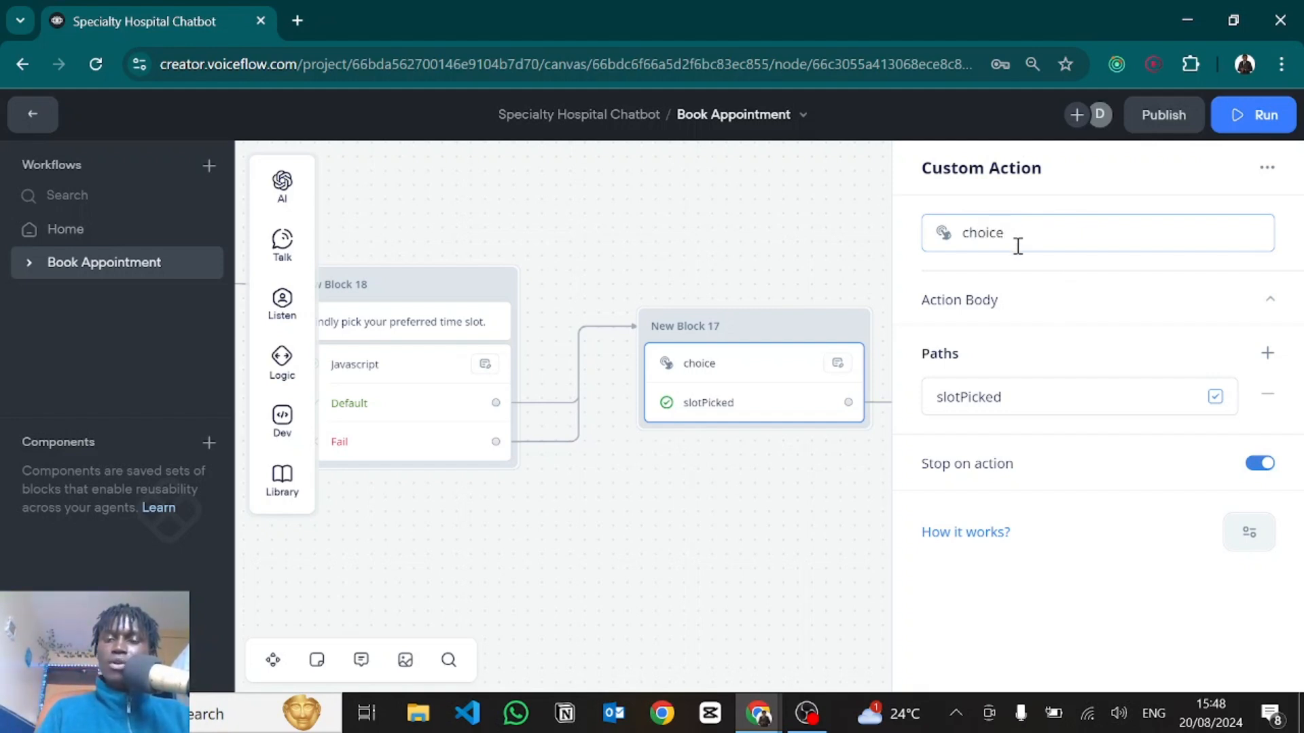
click(967, 269)
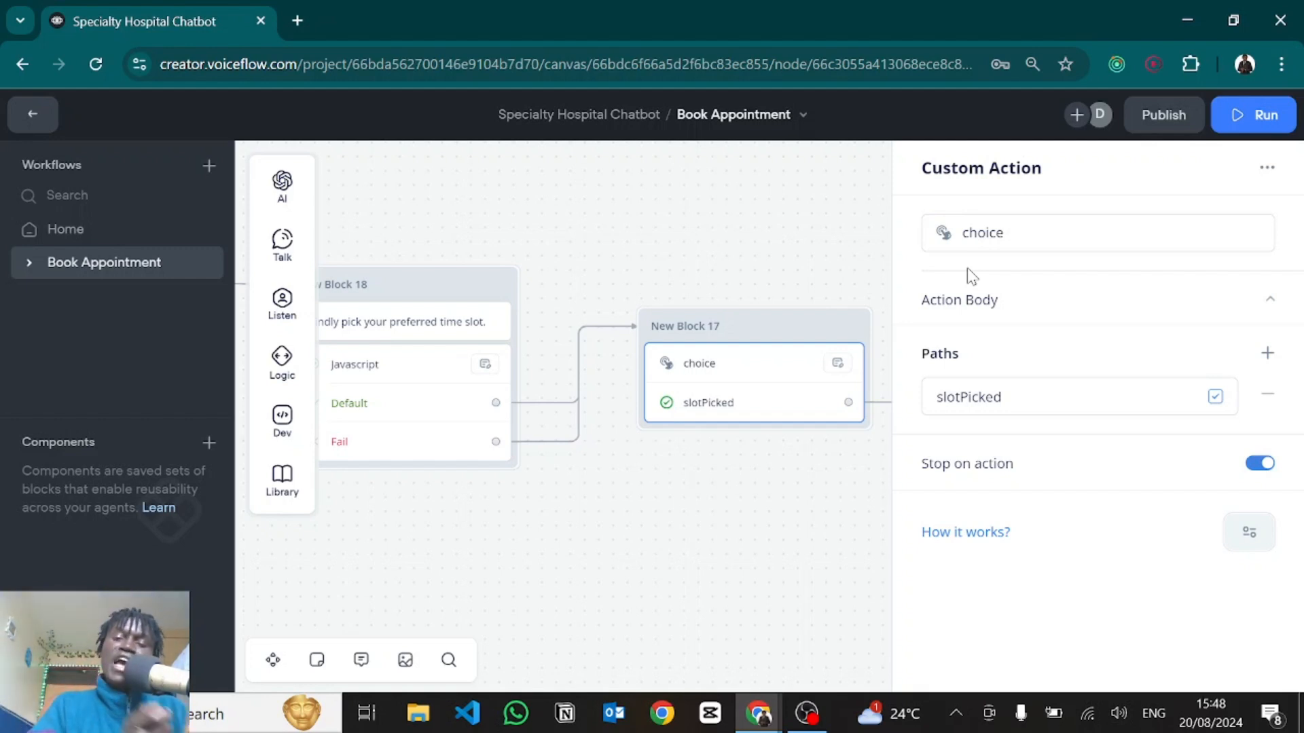
Expand Action Body to show the {availableSlotsPayload} JSON and keep Stop on action enabled.
click(1015, 307)
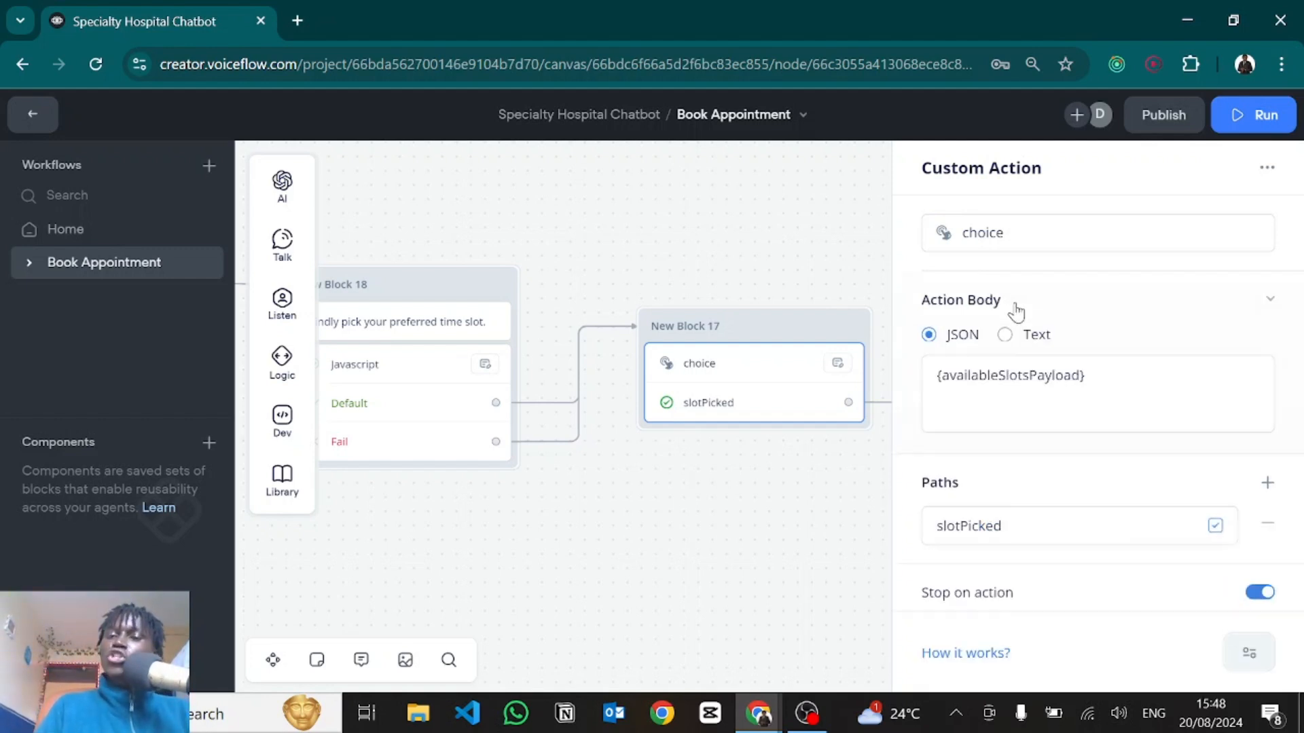
drag(1097, 373, 937, 374)
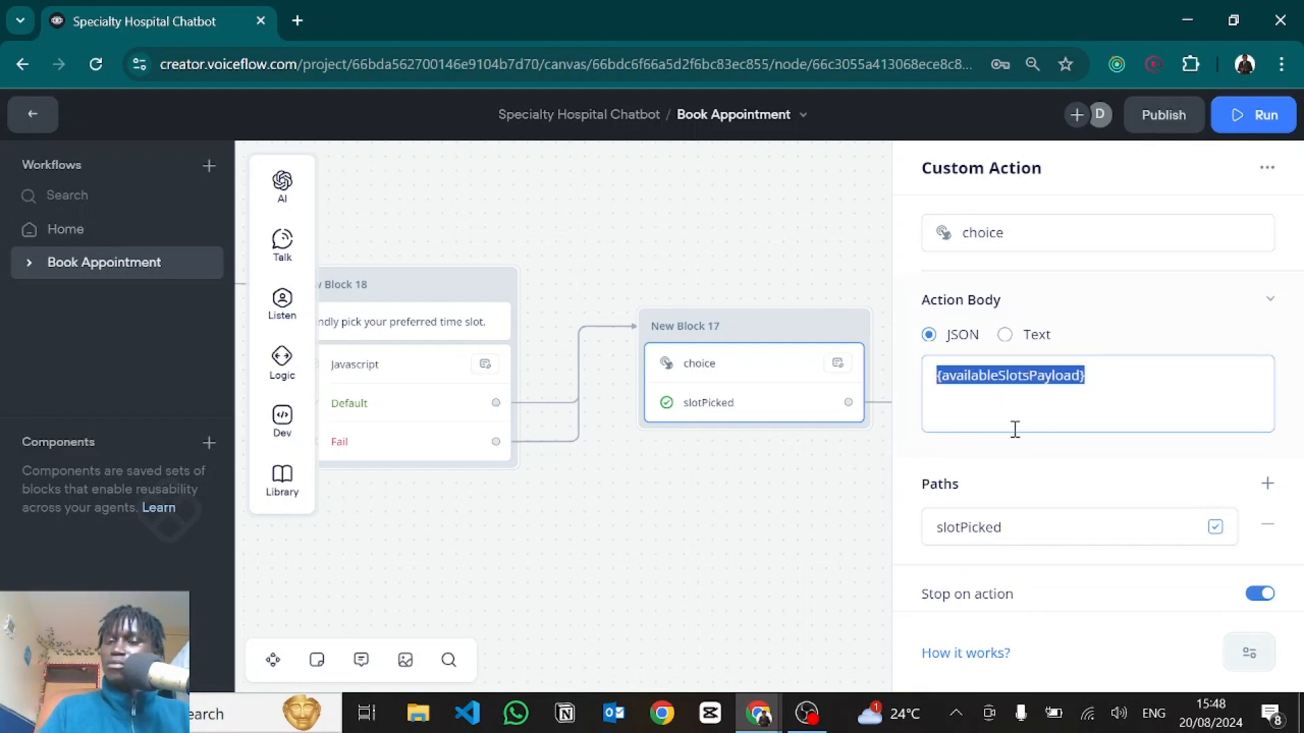
scroll(1012, 418, down, 1)
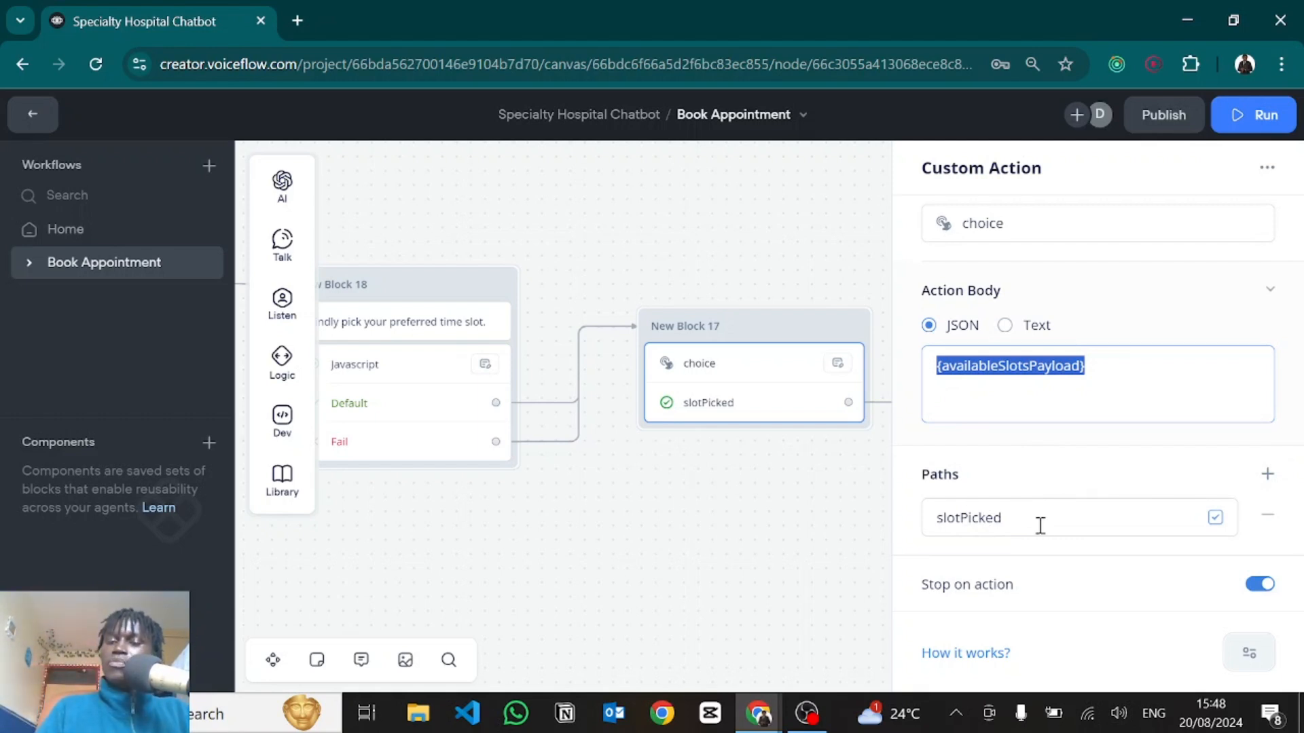
click(1258, 596)
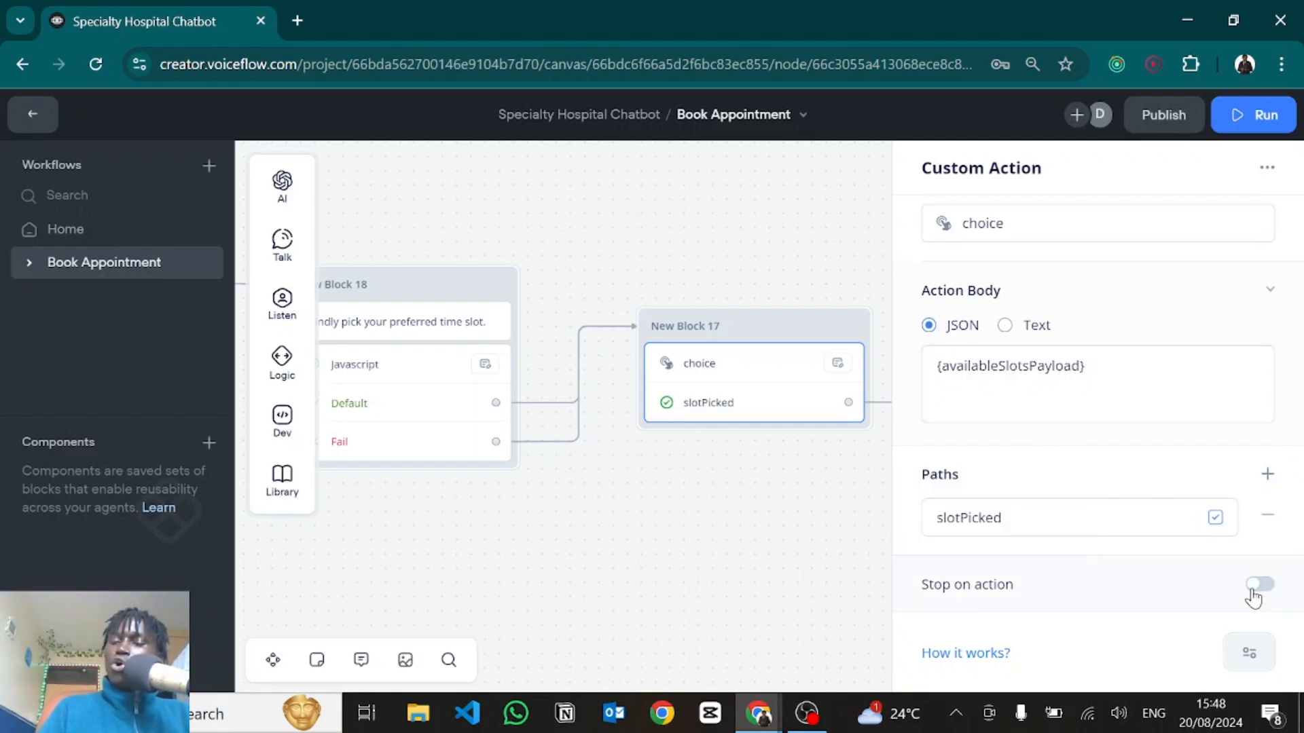
click(1253, 598)
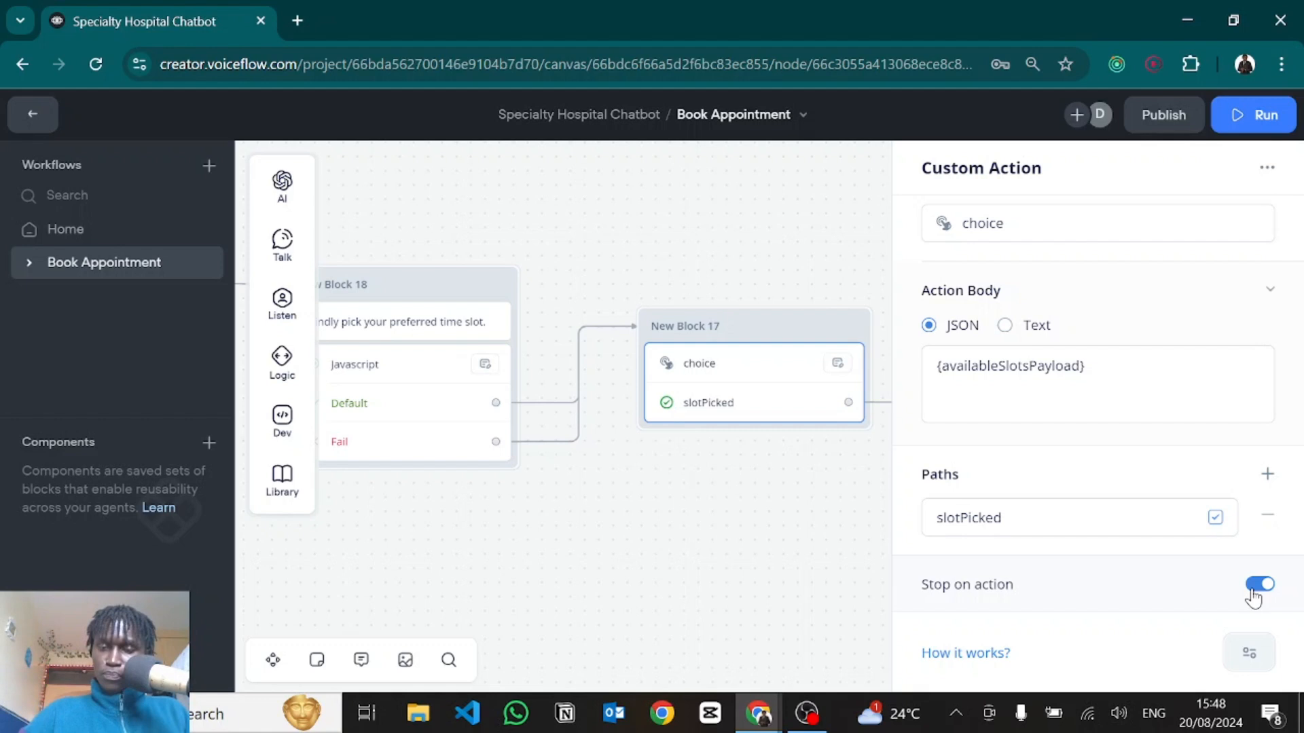
drag(773, 544, 367, 491)
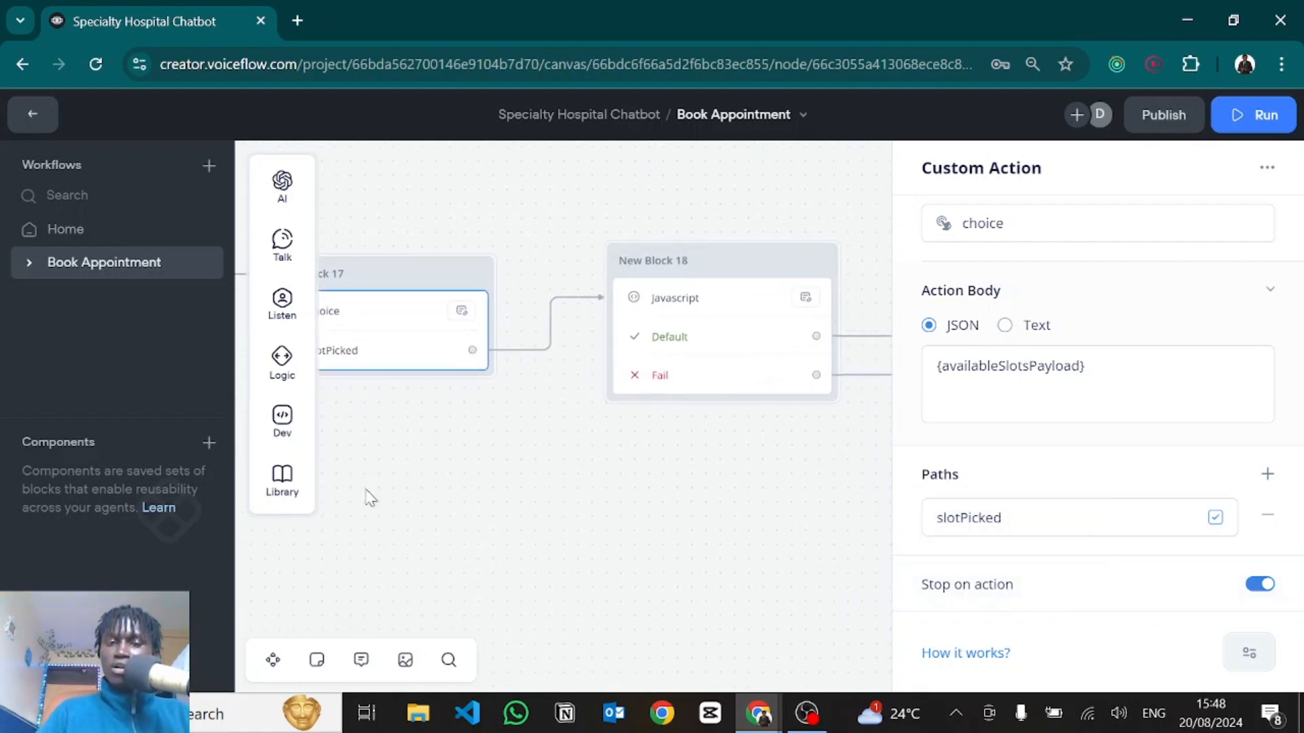
click(727, 322)
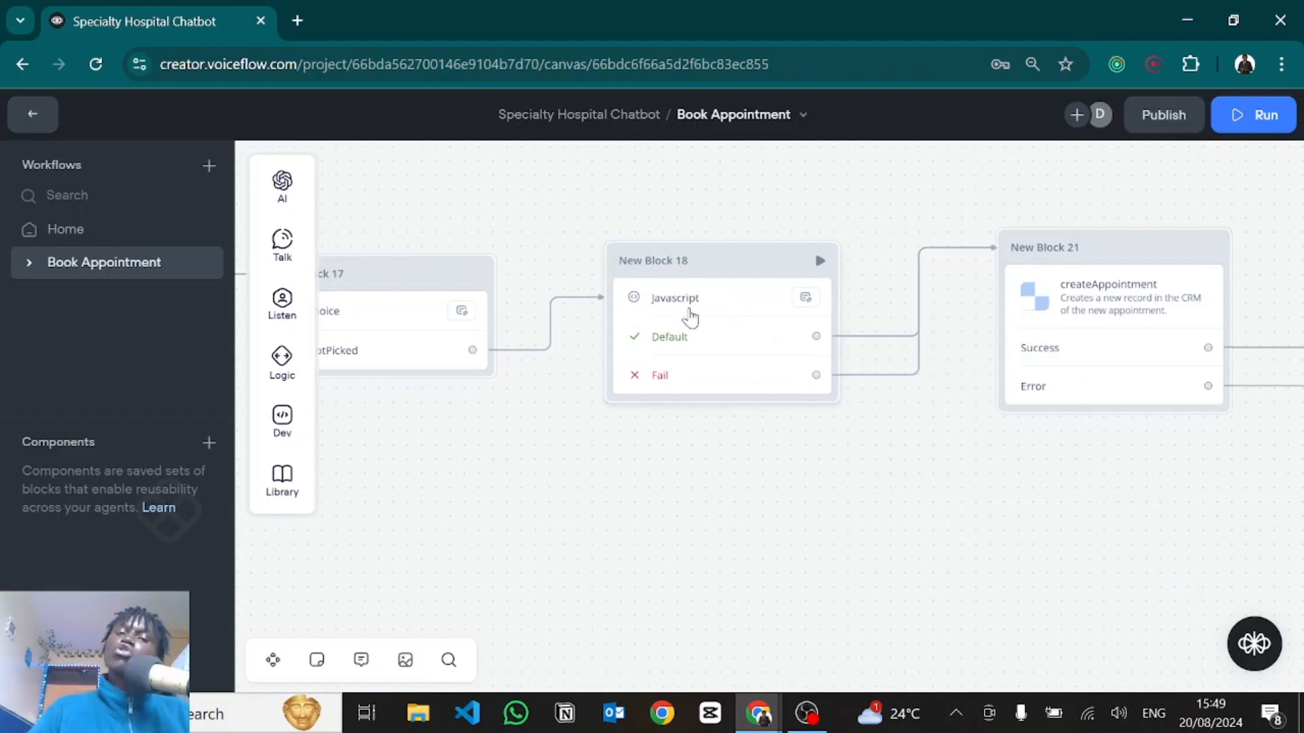
drag(544, 452, 802, 436)
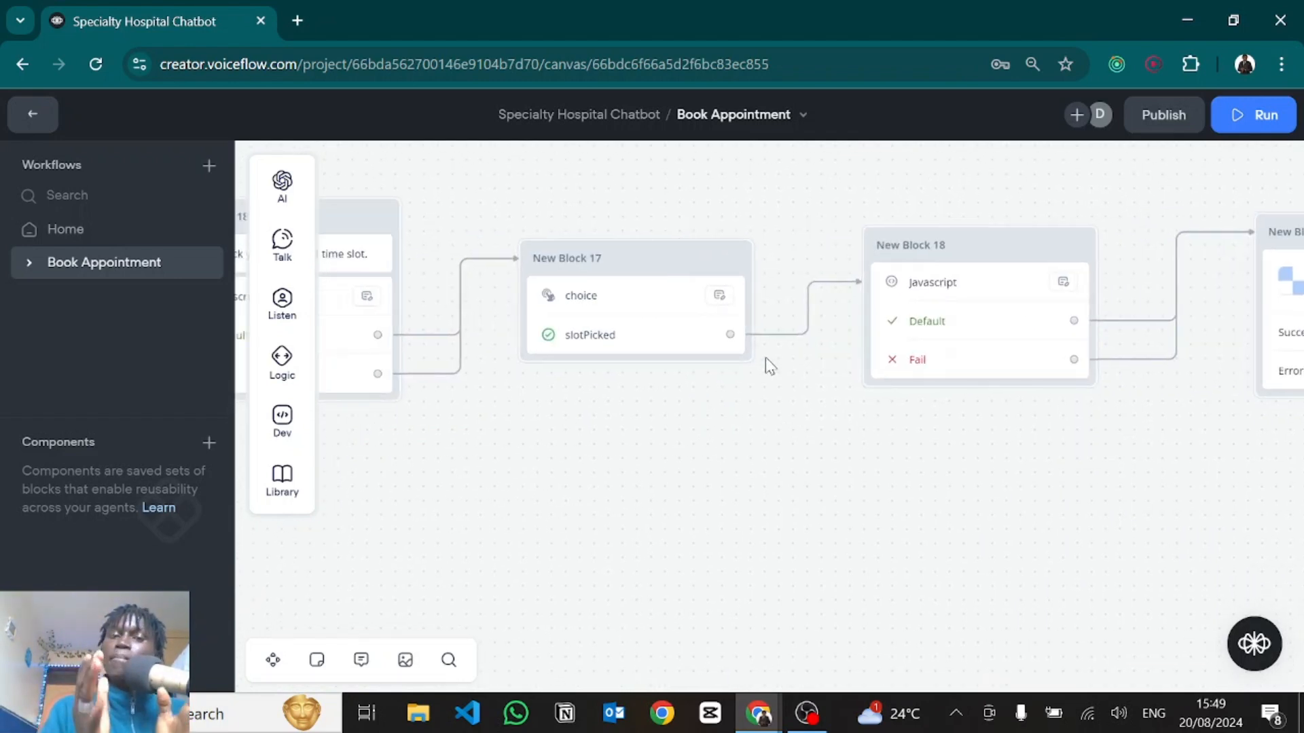
click(632, 307)
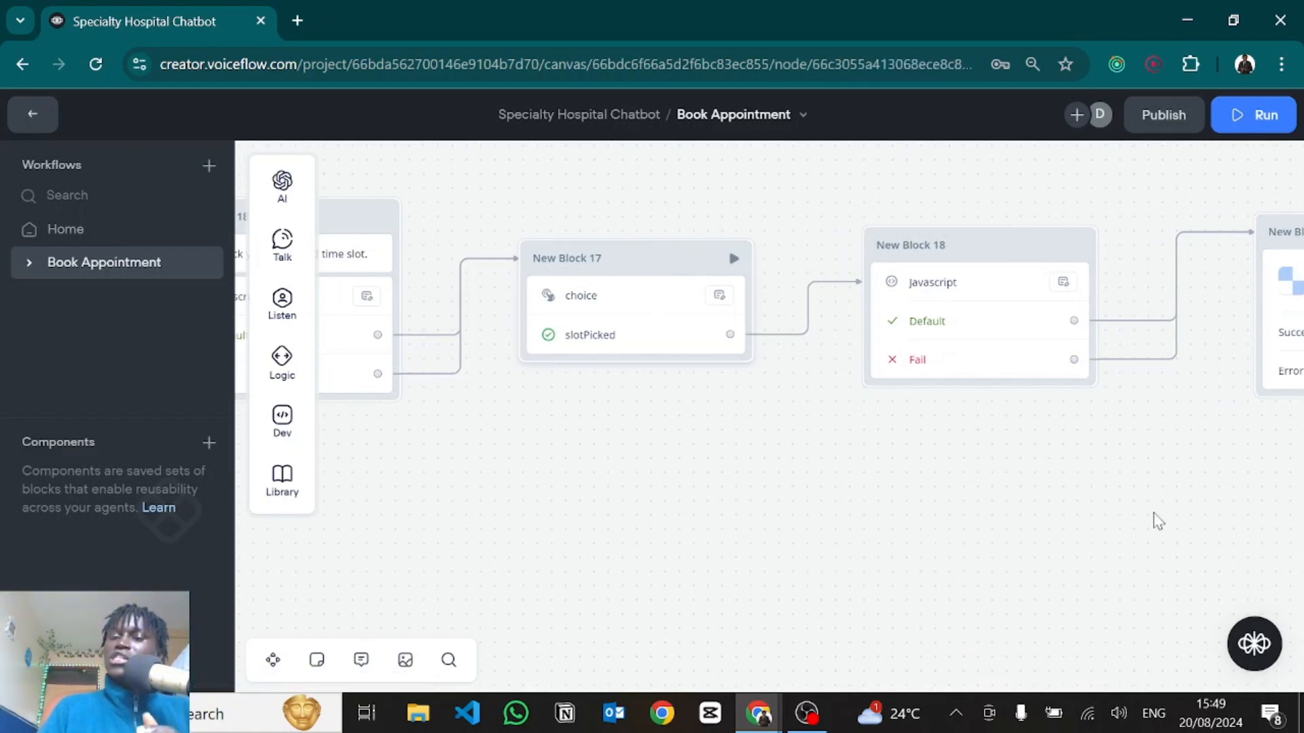
click(1247, 540)
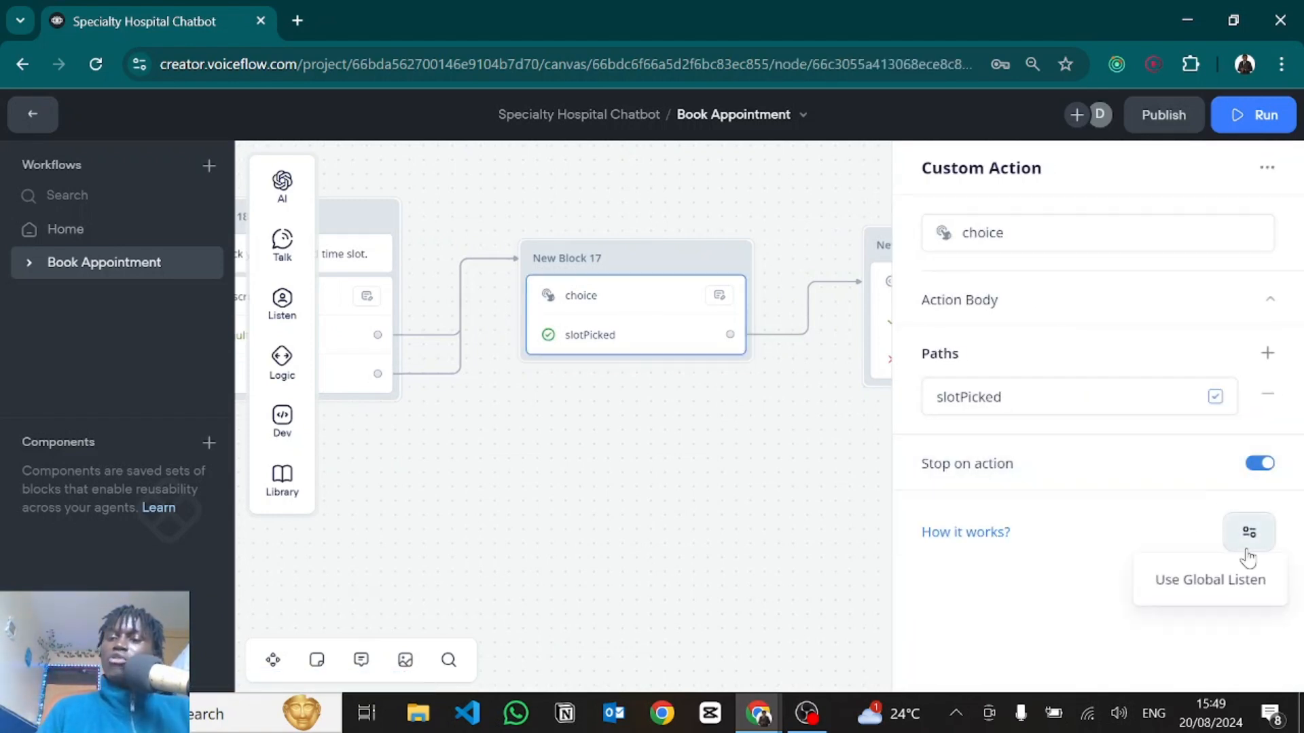
click(1187, 584)
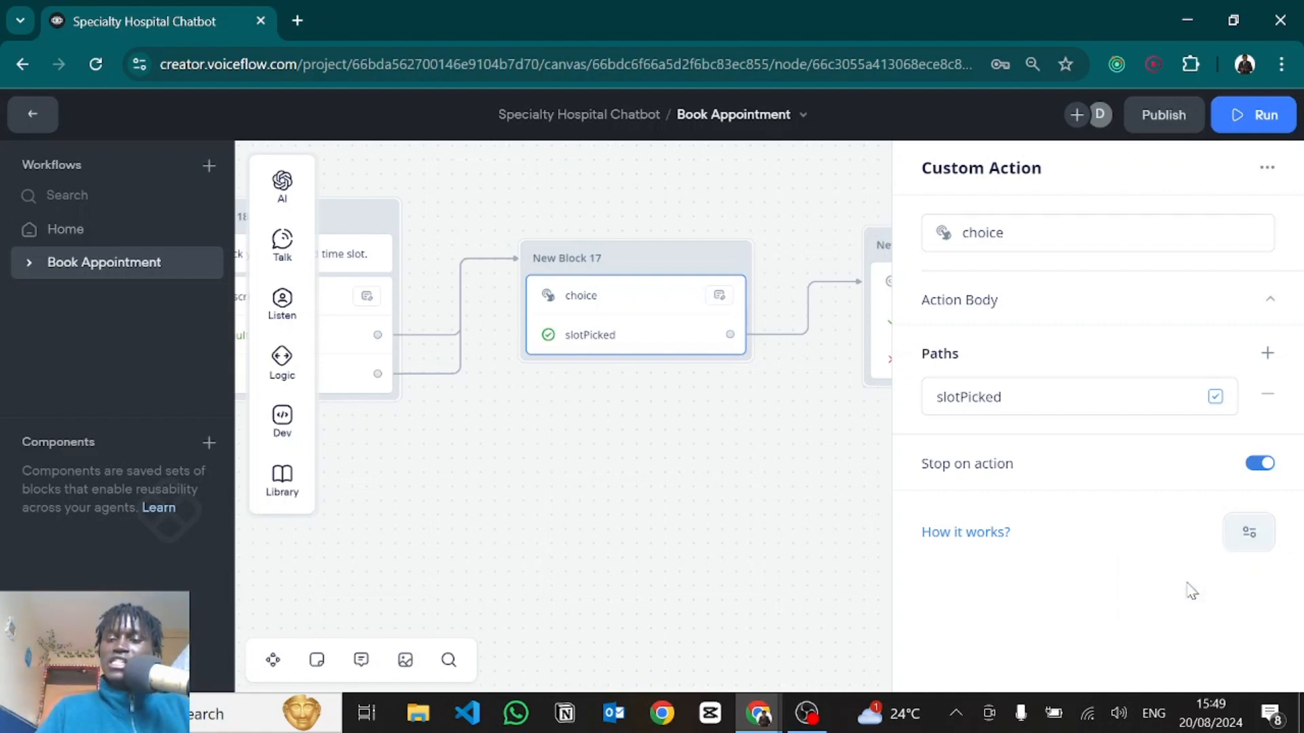
click(1250, 534)
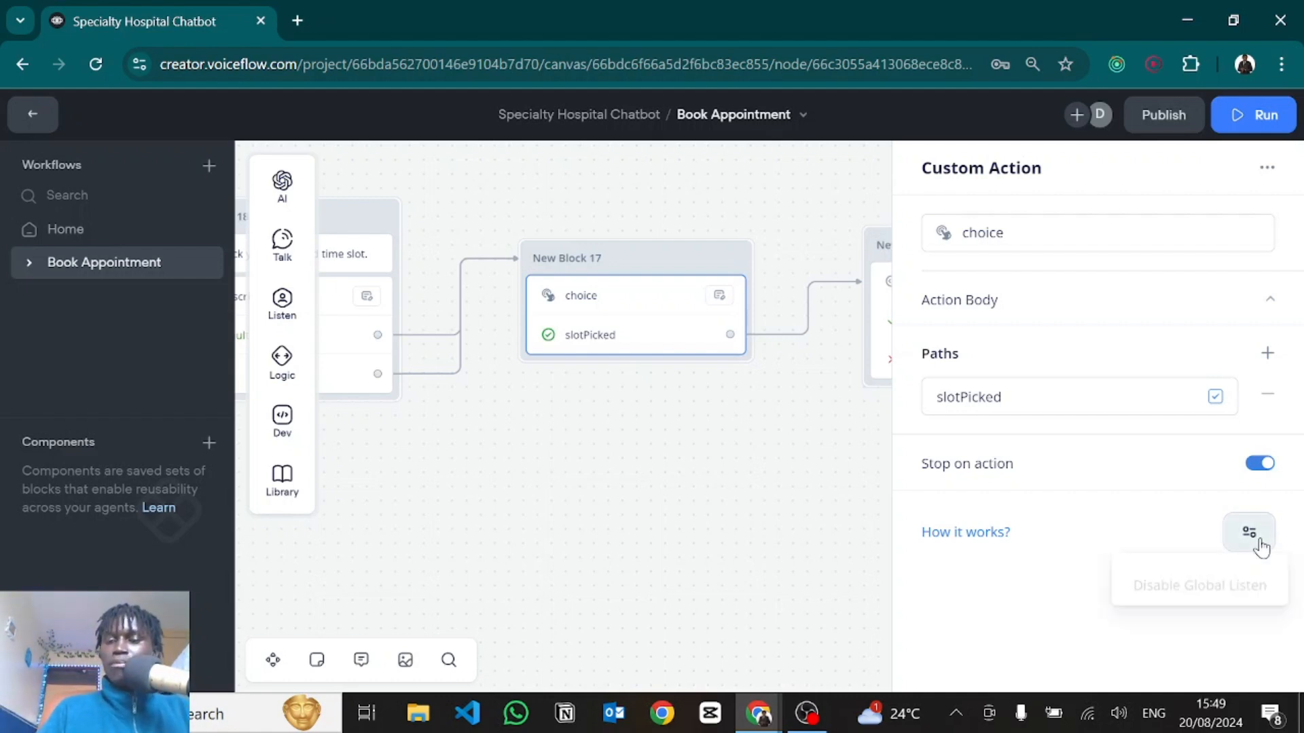
click(1151, 585)
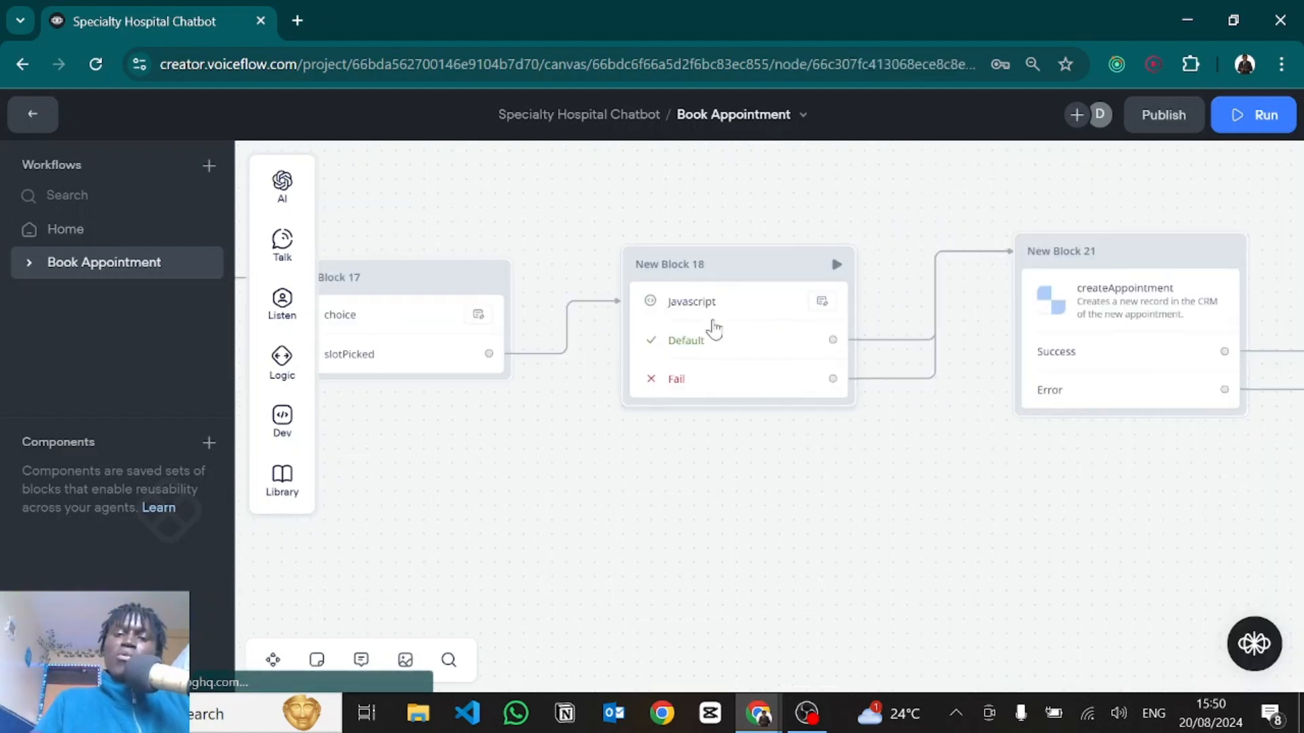
Open New Block 18's Javascript and highlight slotPicked on line 1.
click(709, 321)
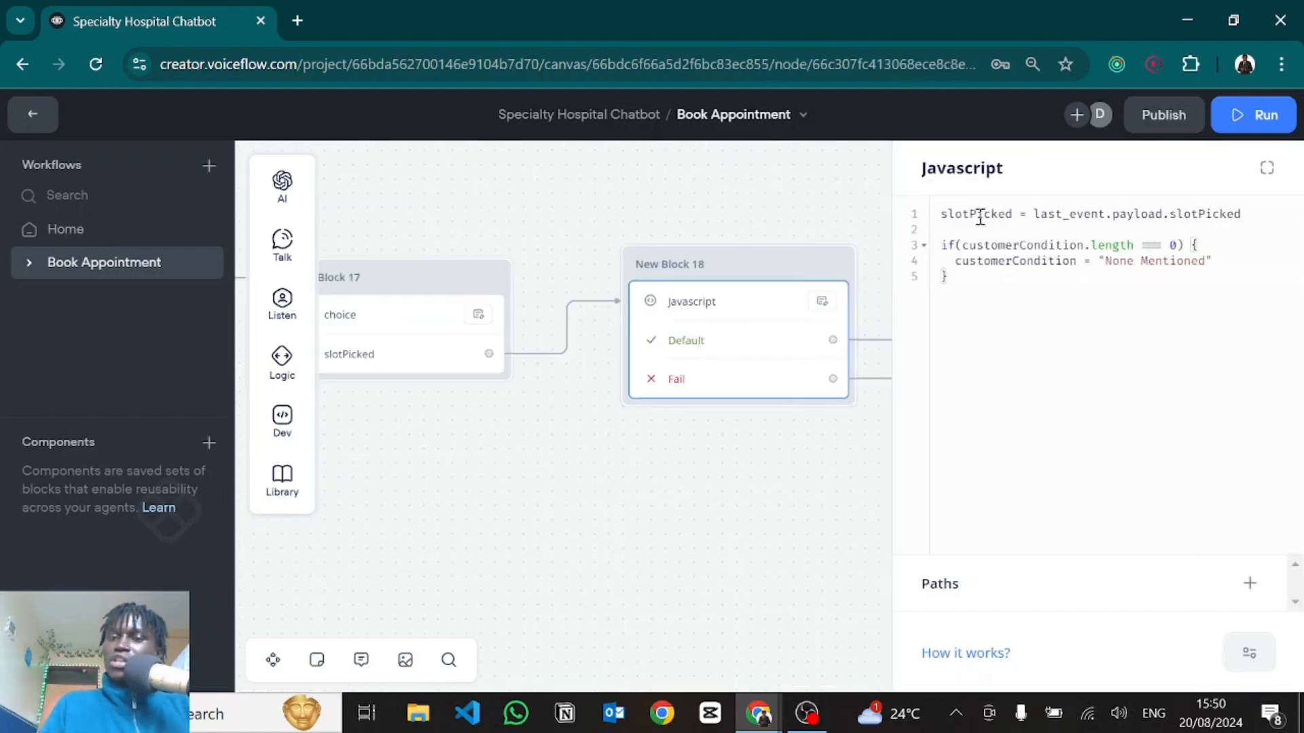
drag(945, 215, 1012, 208)
click(1051, 212)
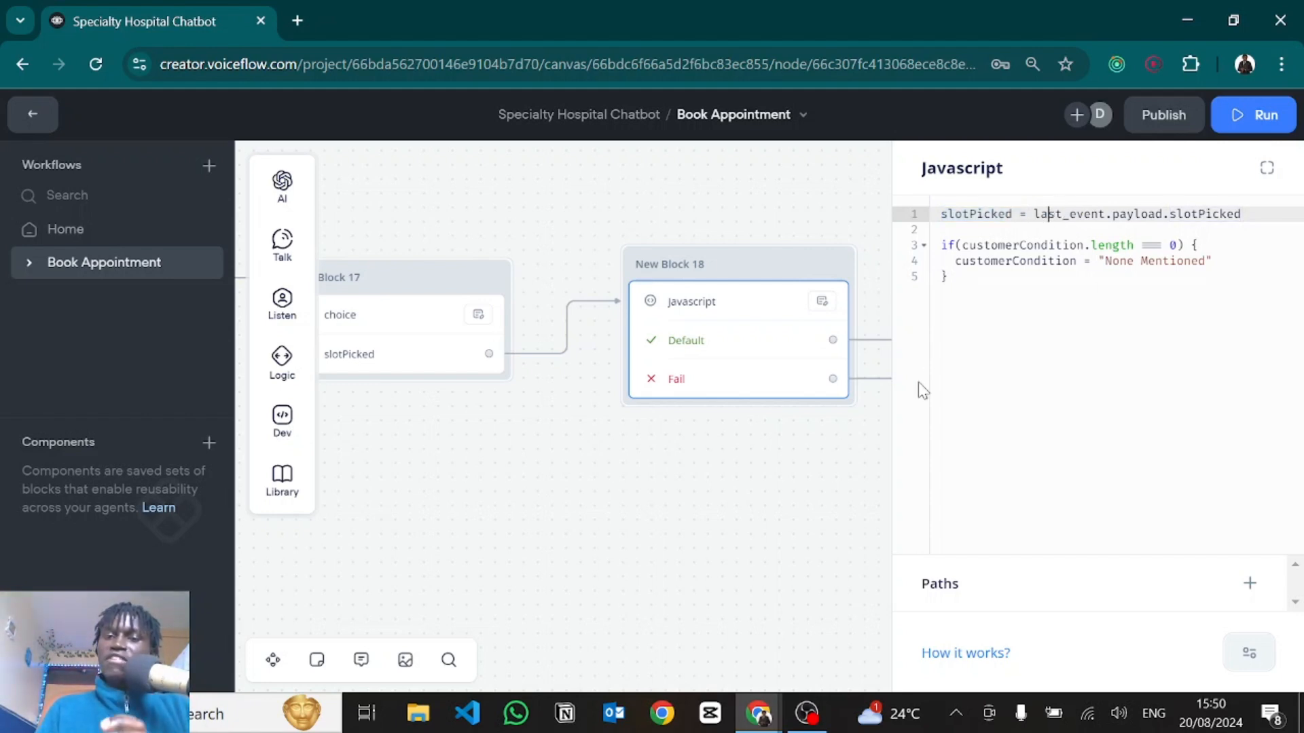
Compare with the earlier block's code, where each button's payload carries slotPicked.
drag(573, 529, 900, 515)
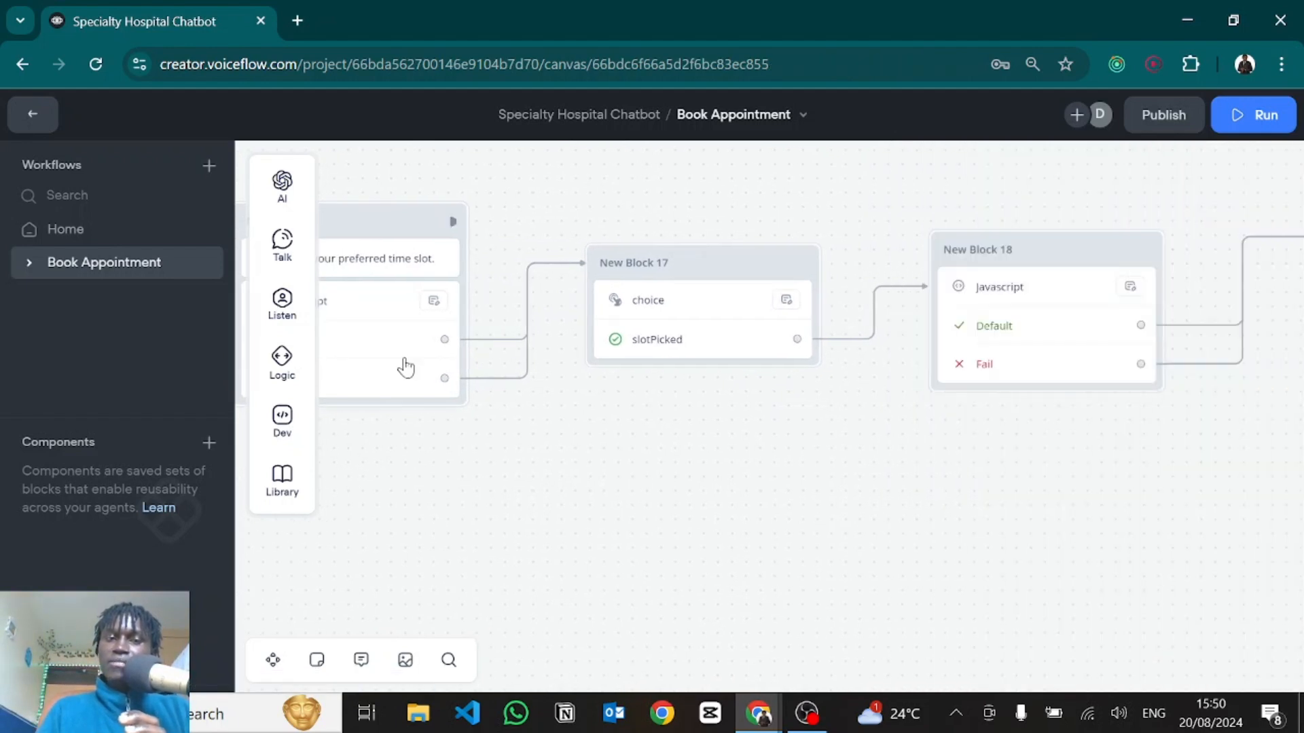
click(405, 367)
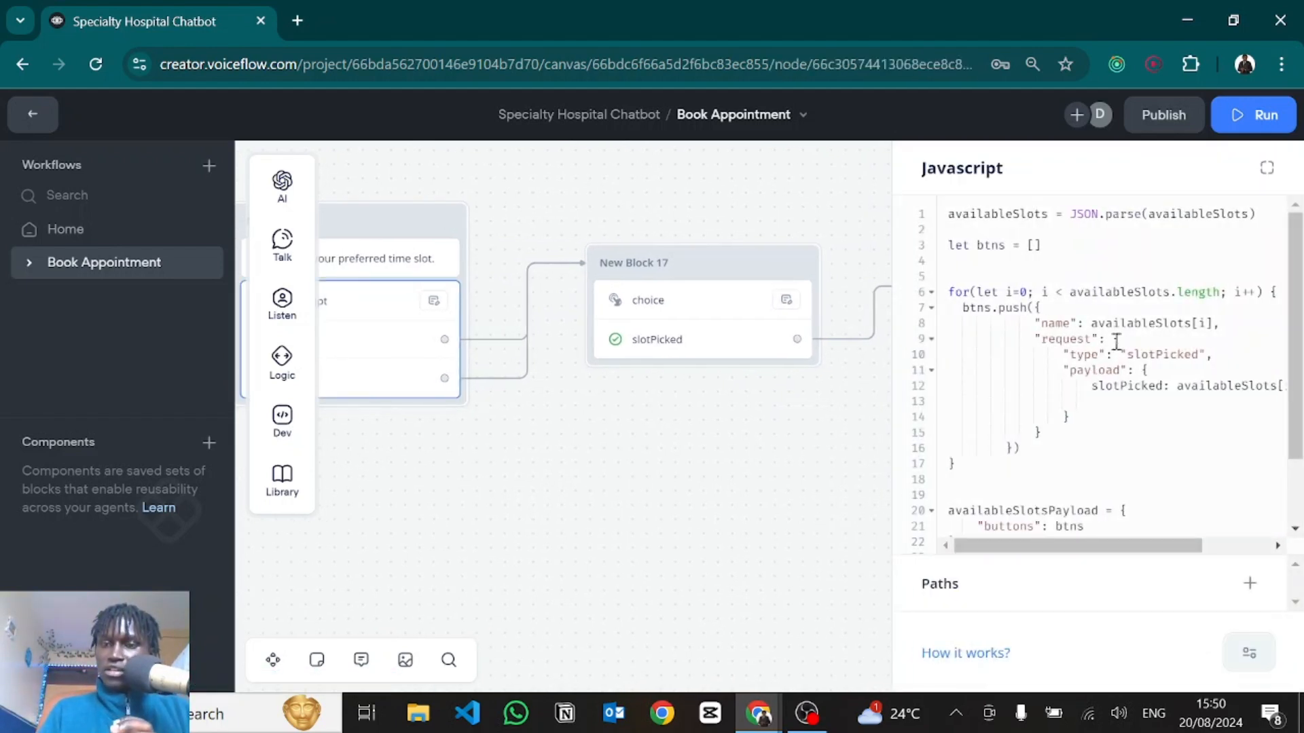
drag(1116, 339, 1048, 433)
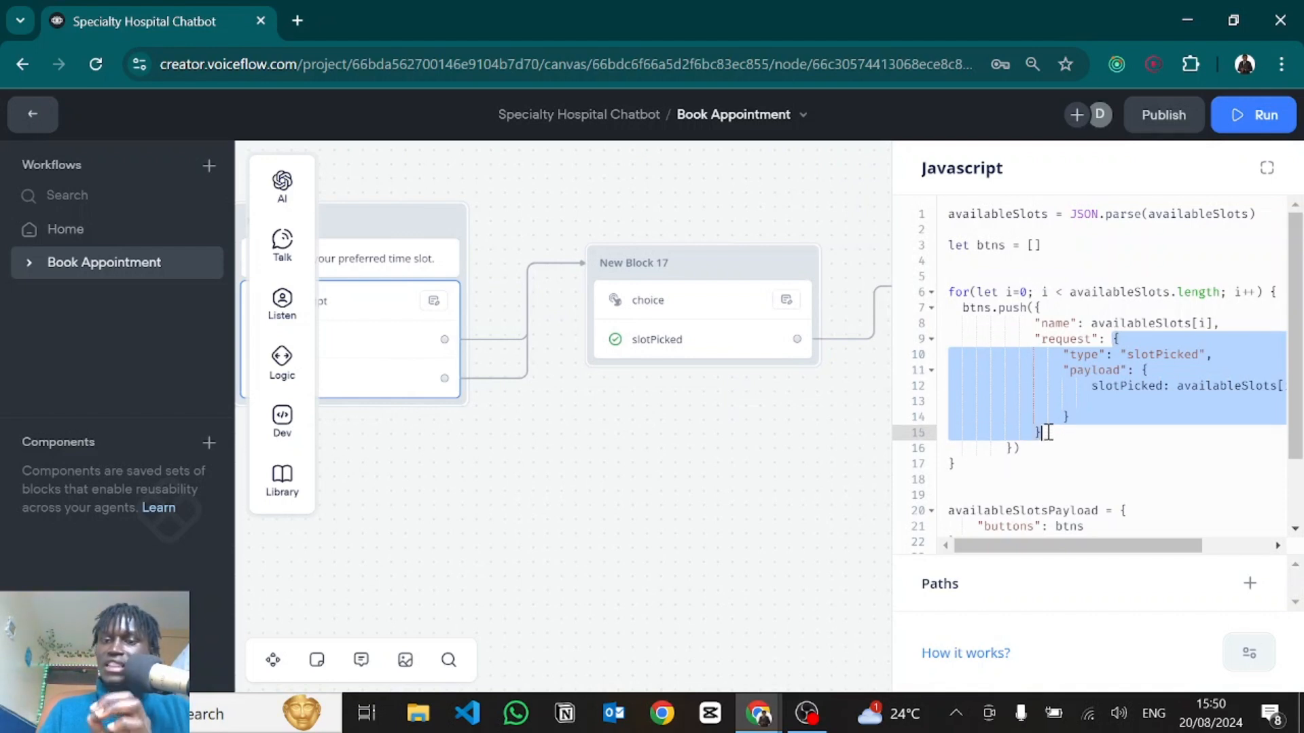
double_click(1093, 370)
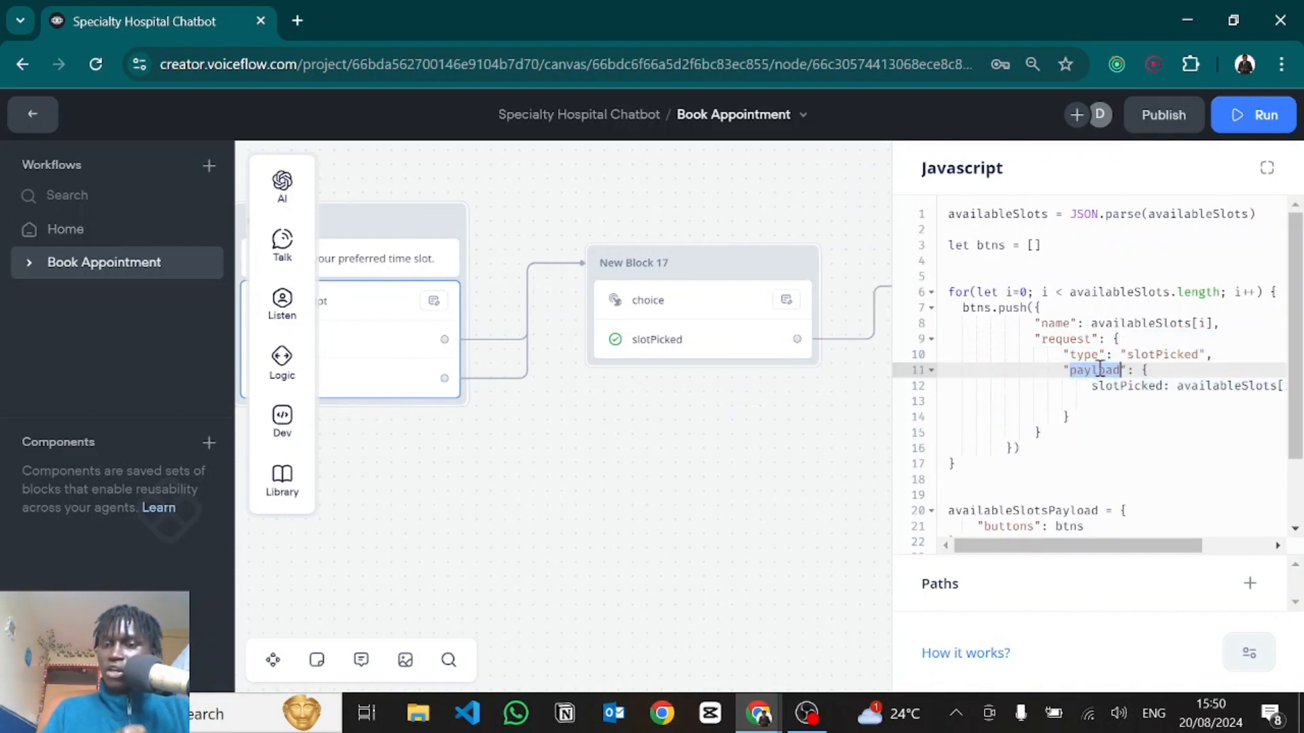
double_click(1134, 386)
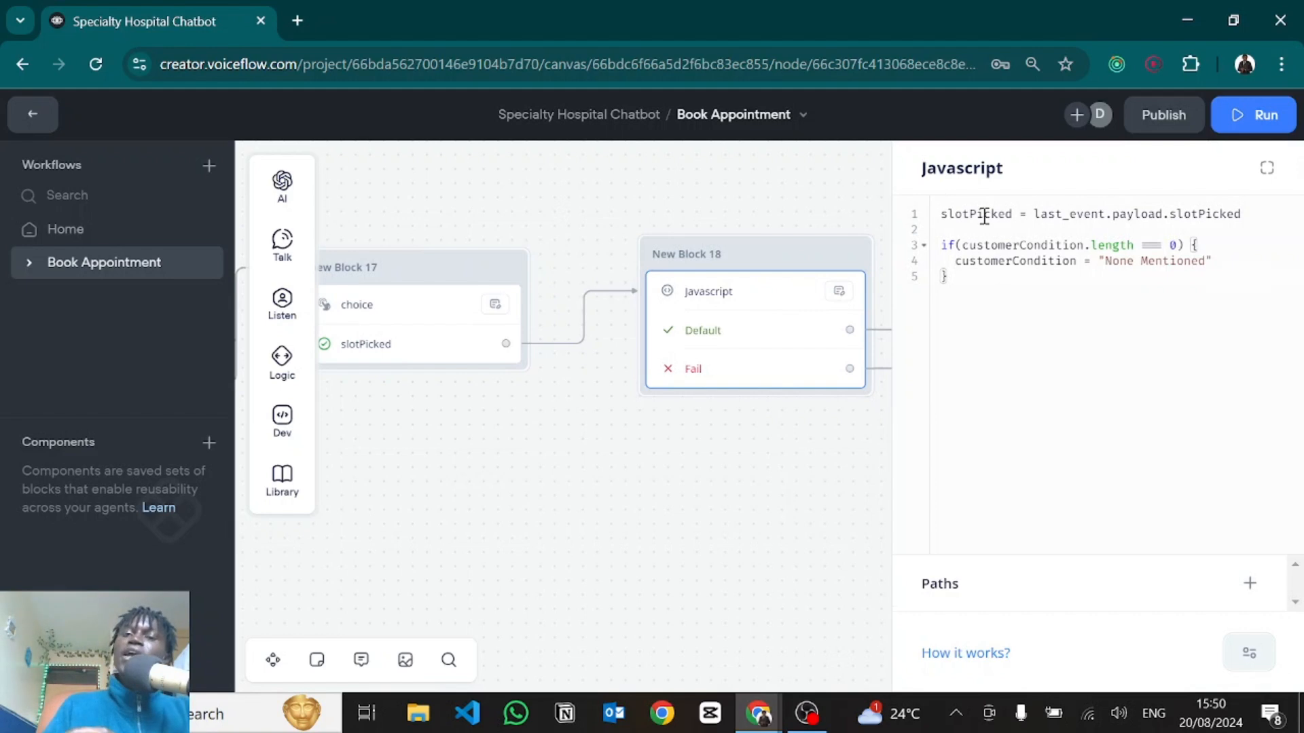
Point out customerCondition defaulting to 'None Mentioned' in New Block 18's code.
double_click(984, 215)
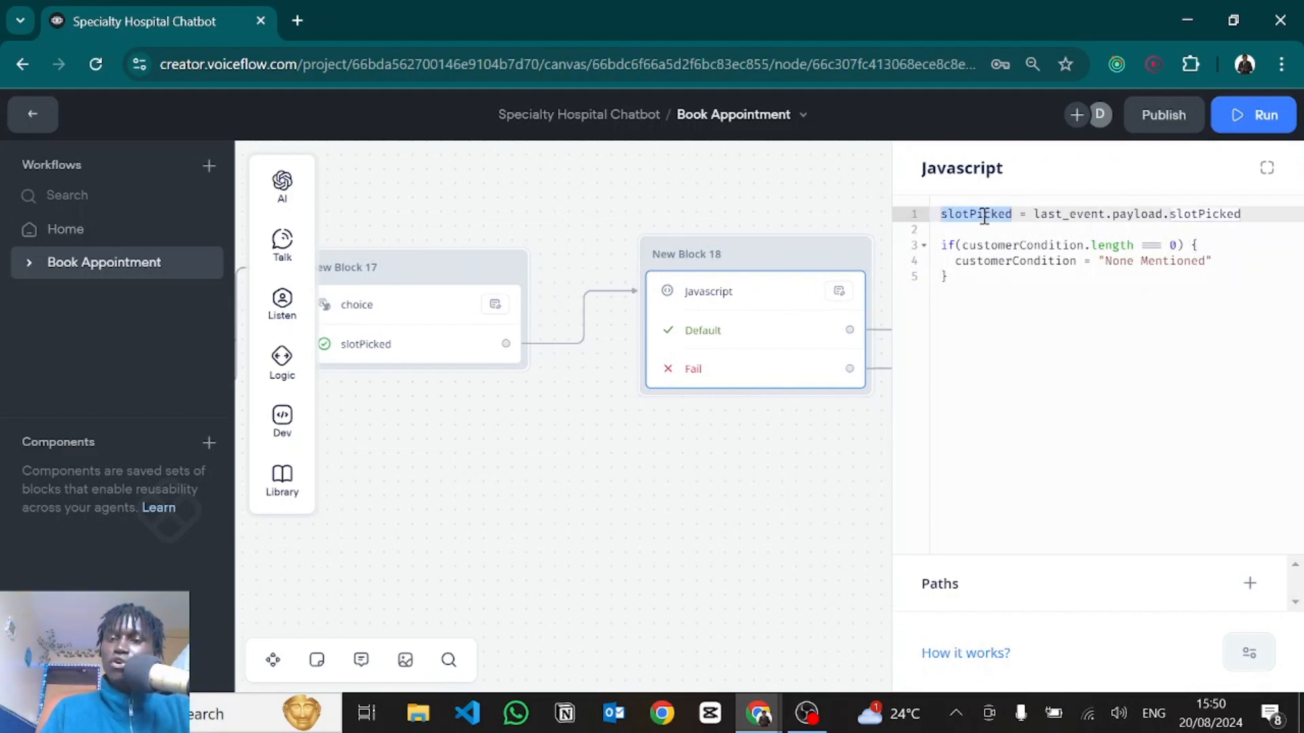
drag(948, 276, 941, 248)
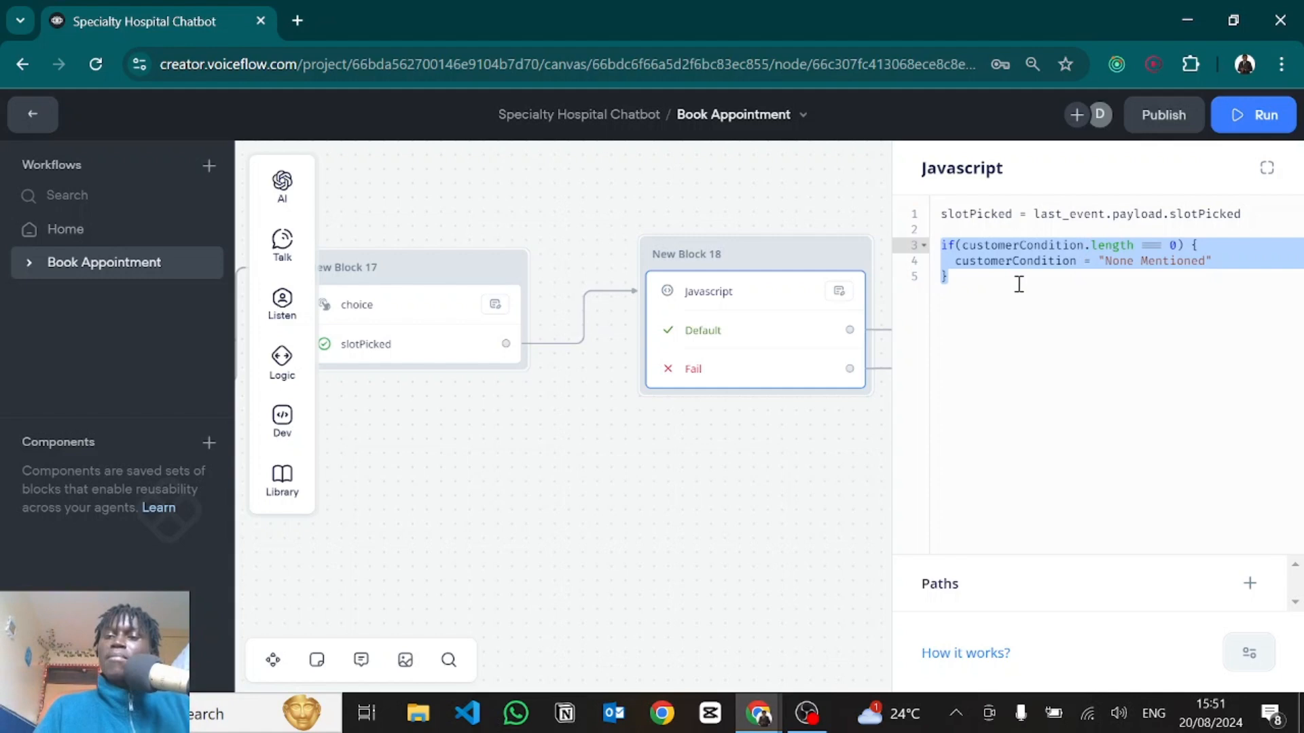
click(984, 278)
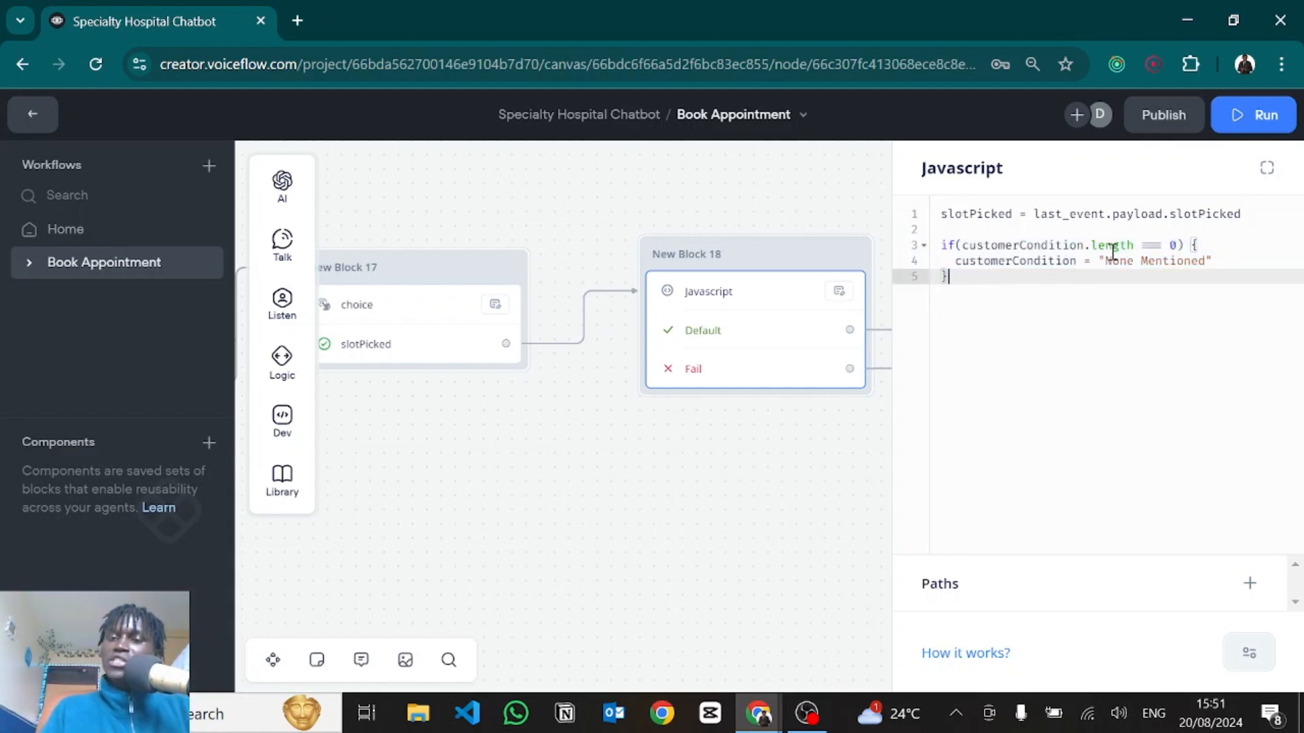
drag(1107, 261, 1203, 264)
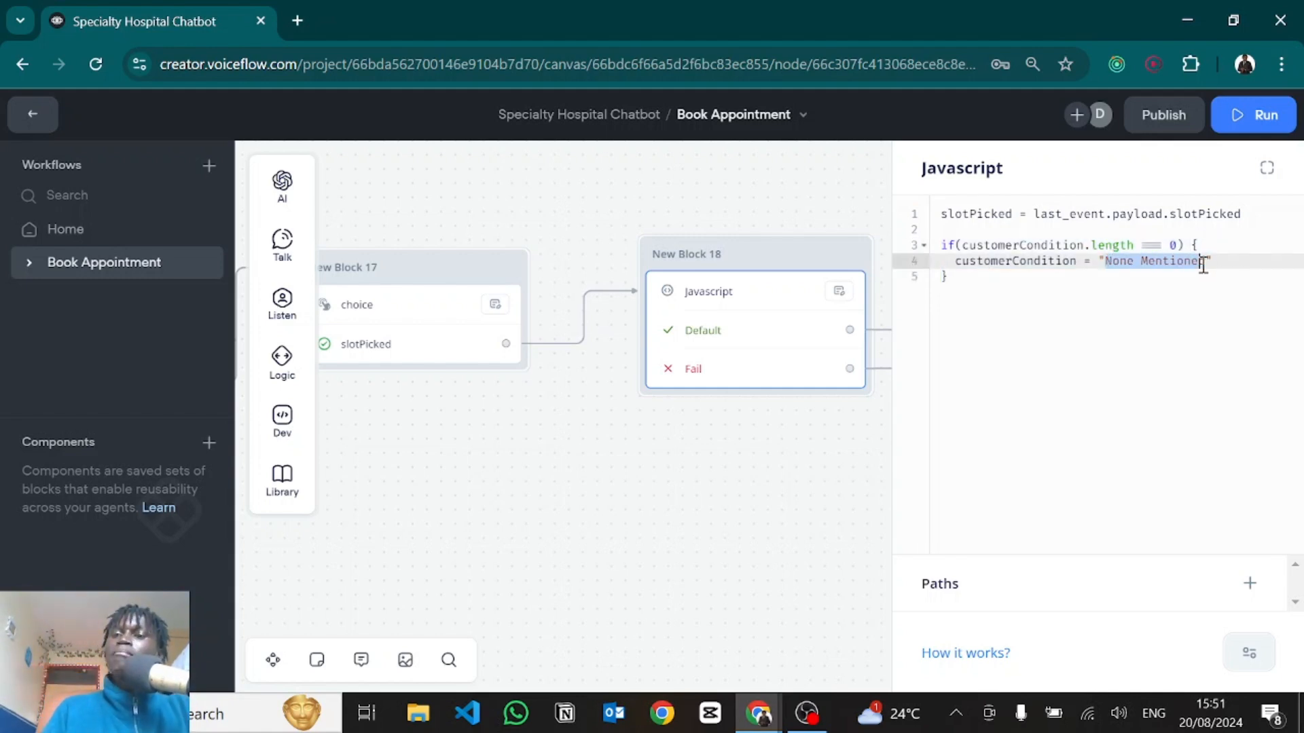
double_click(982, 261)
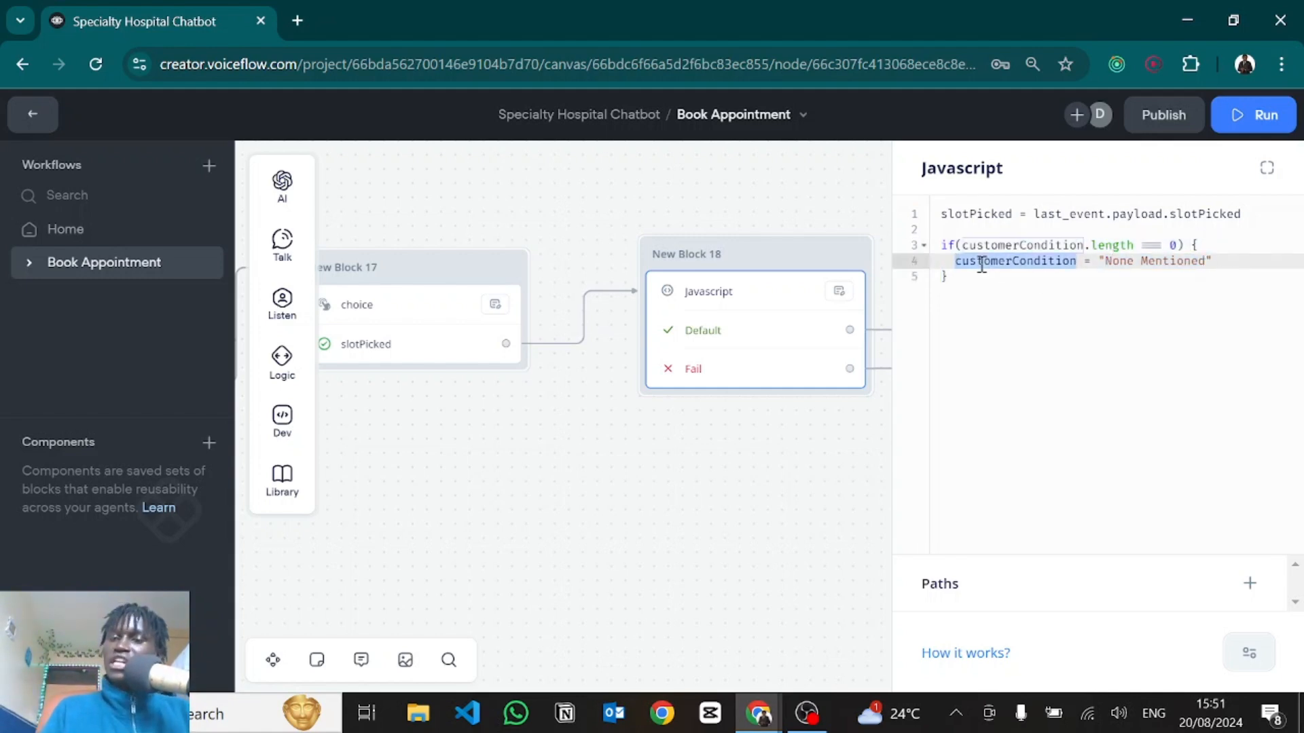
Pan to New Block 21 and open the createAppointment function's code editor.
drag(698, 448, 514, 541)
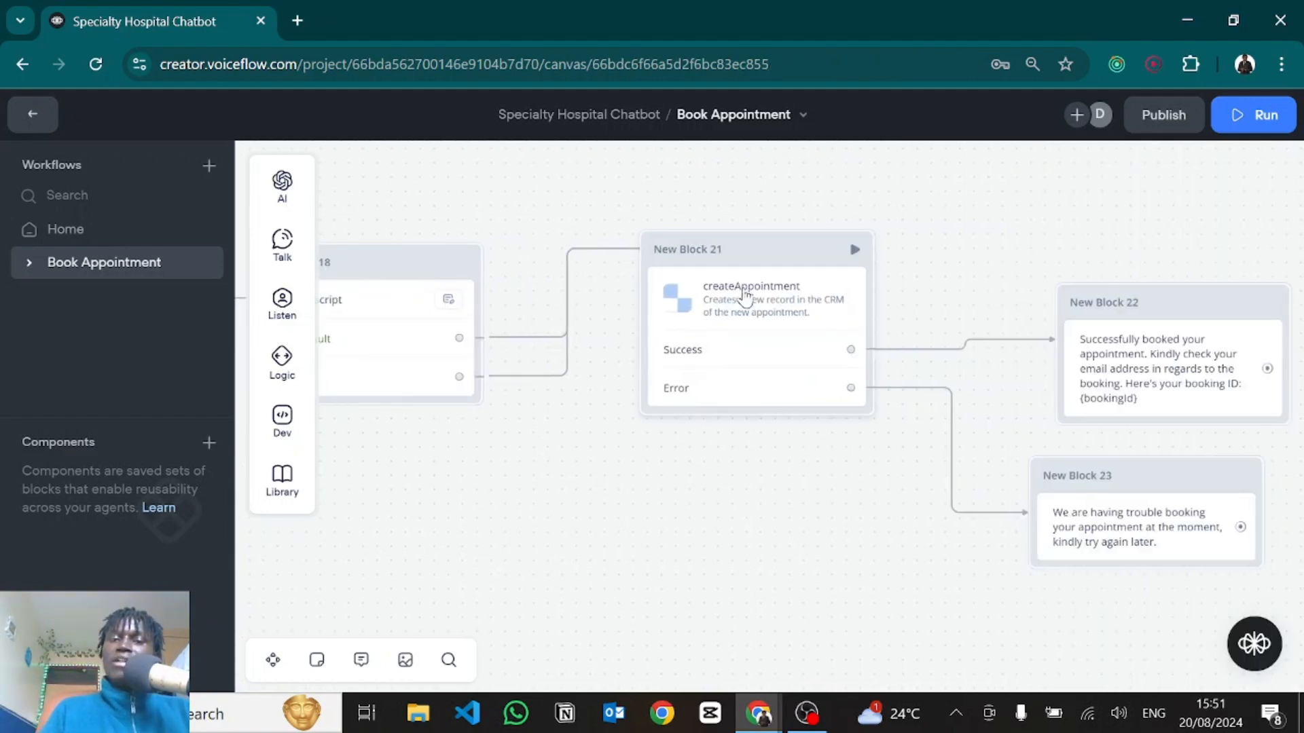
click(746, 294)
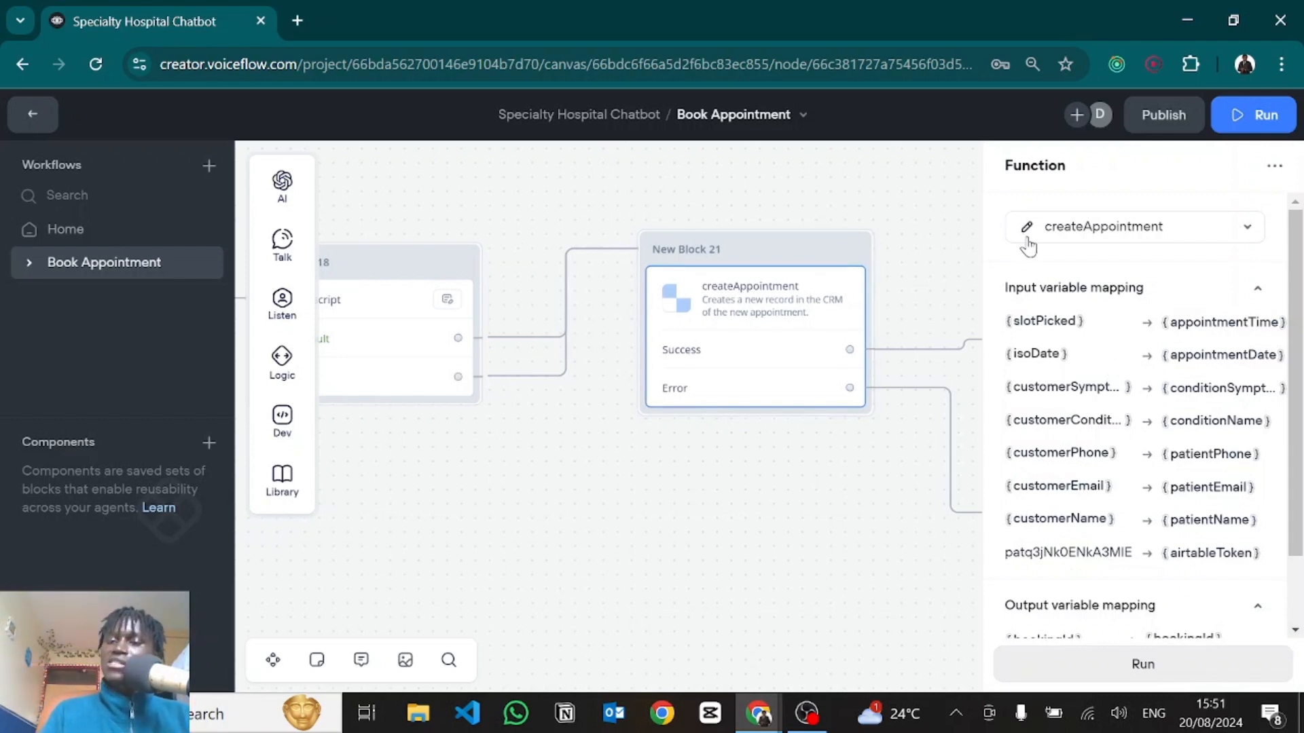
click(1027, 231)
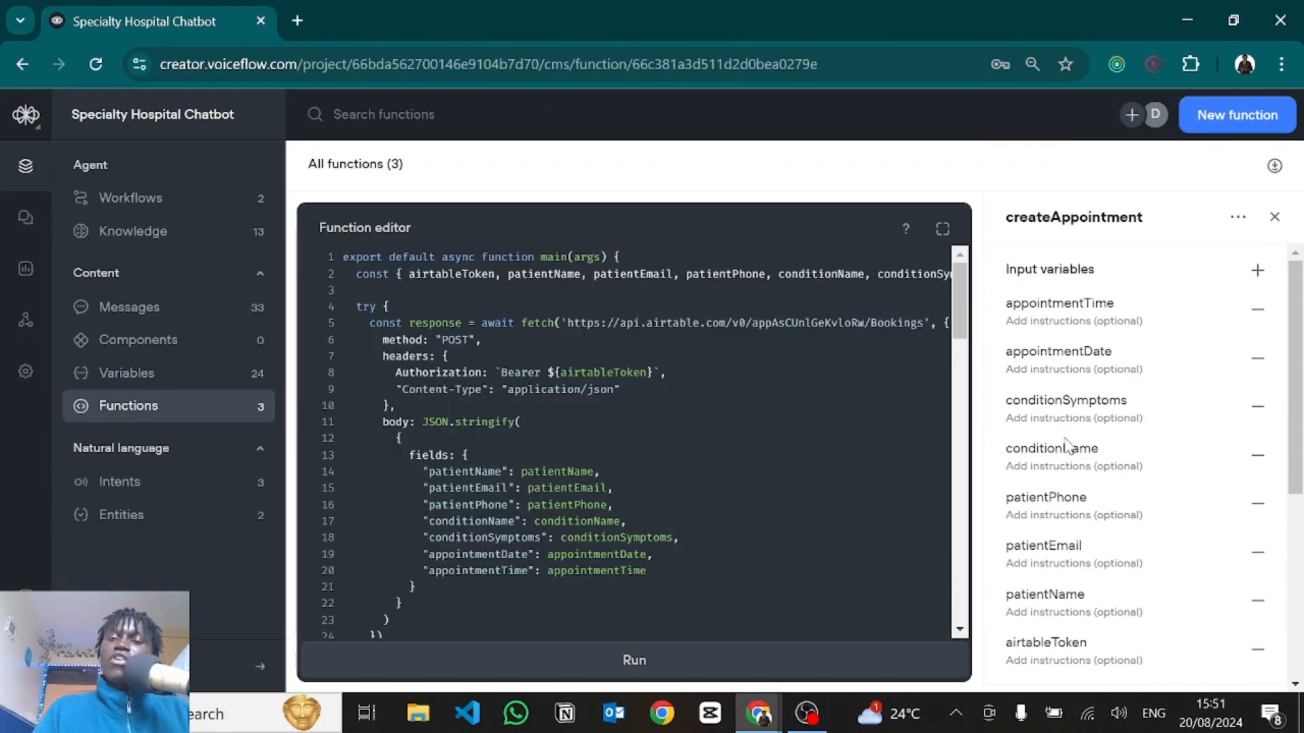
Switch to Chrome to view the Airtable Bookings table and its two existing bookings.
scroll(1067, 444, down, 1)
scroll(1069, 443, up, 1)
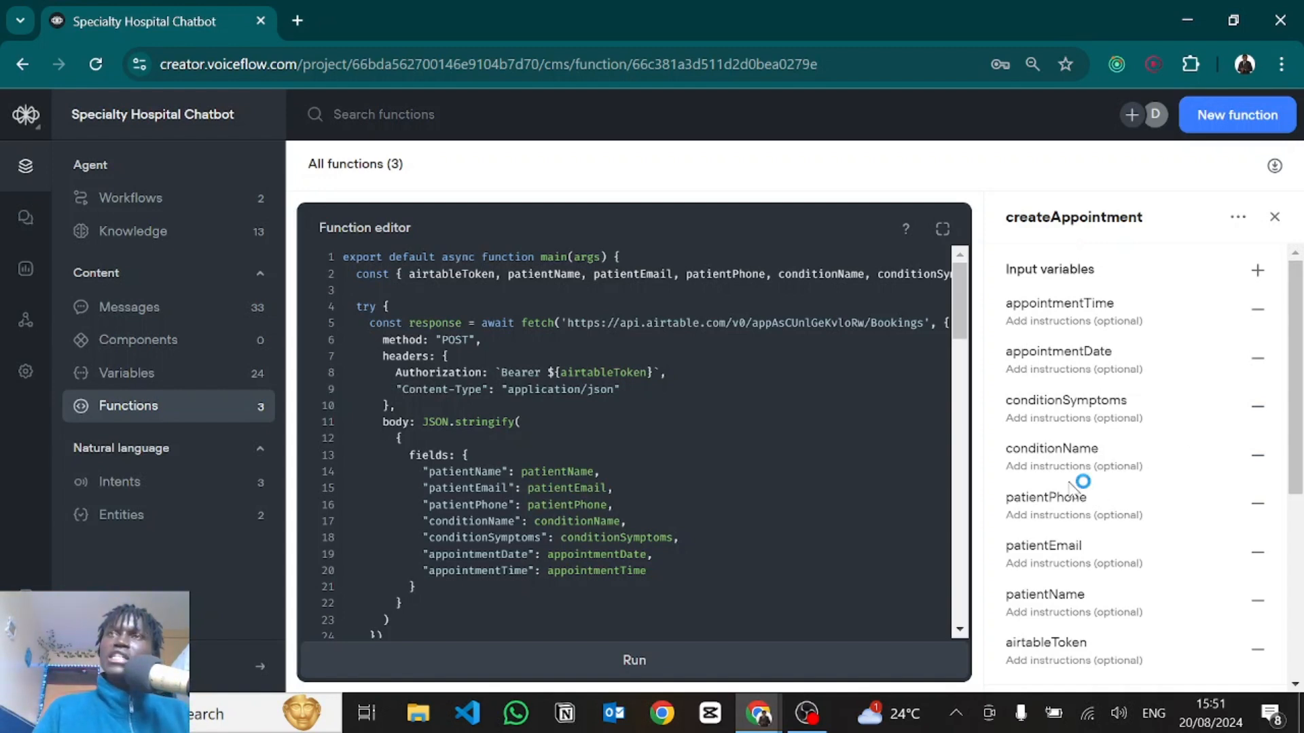
key(alt+Tab)
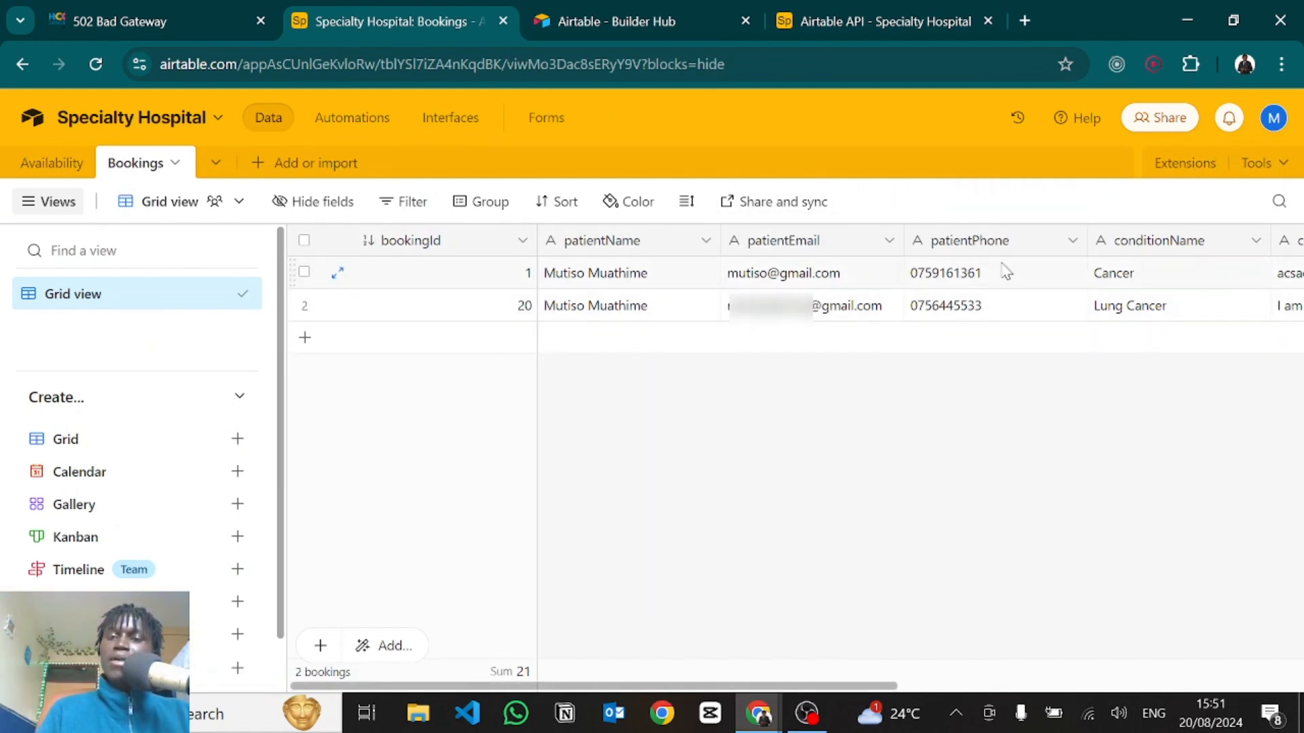
Scroll right to see the condition and appointment columns, then return to Voiceflow.
scroll(1126, 481, right, 5)
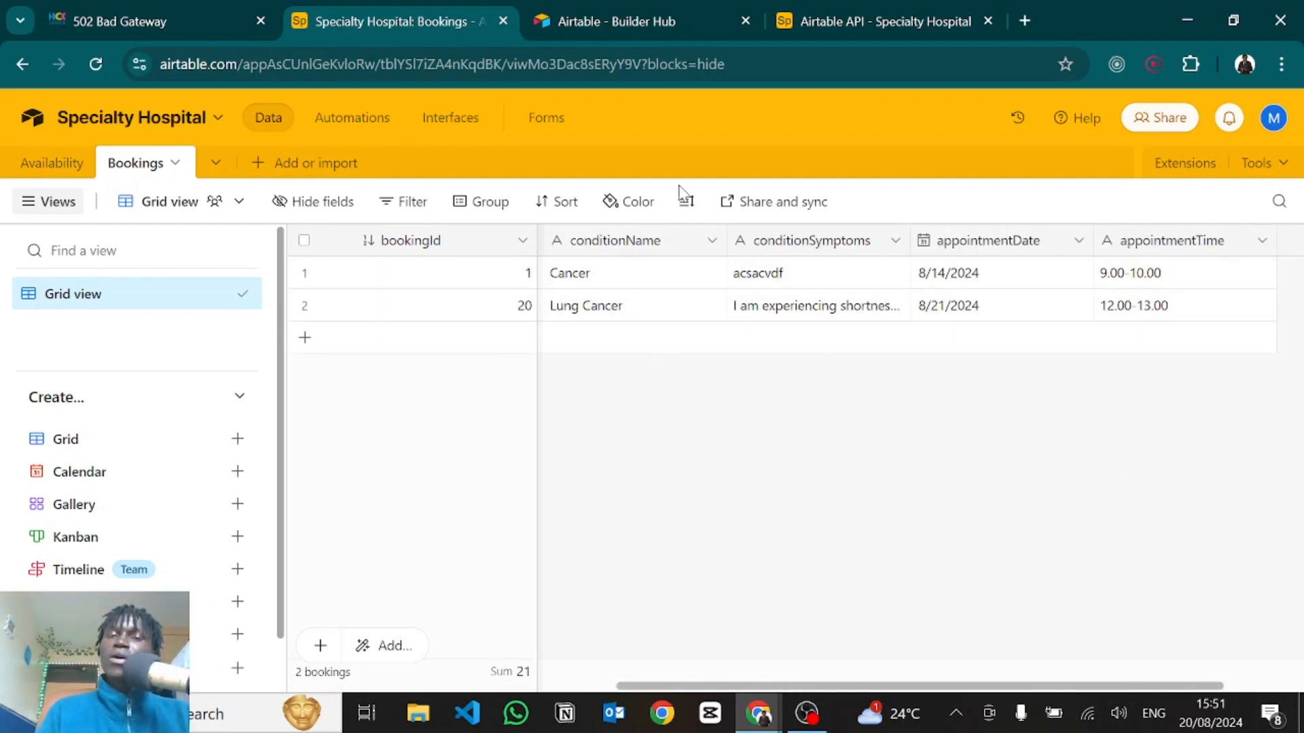
key(alt+Tab)
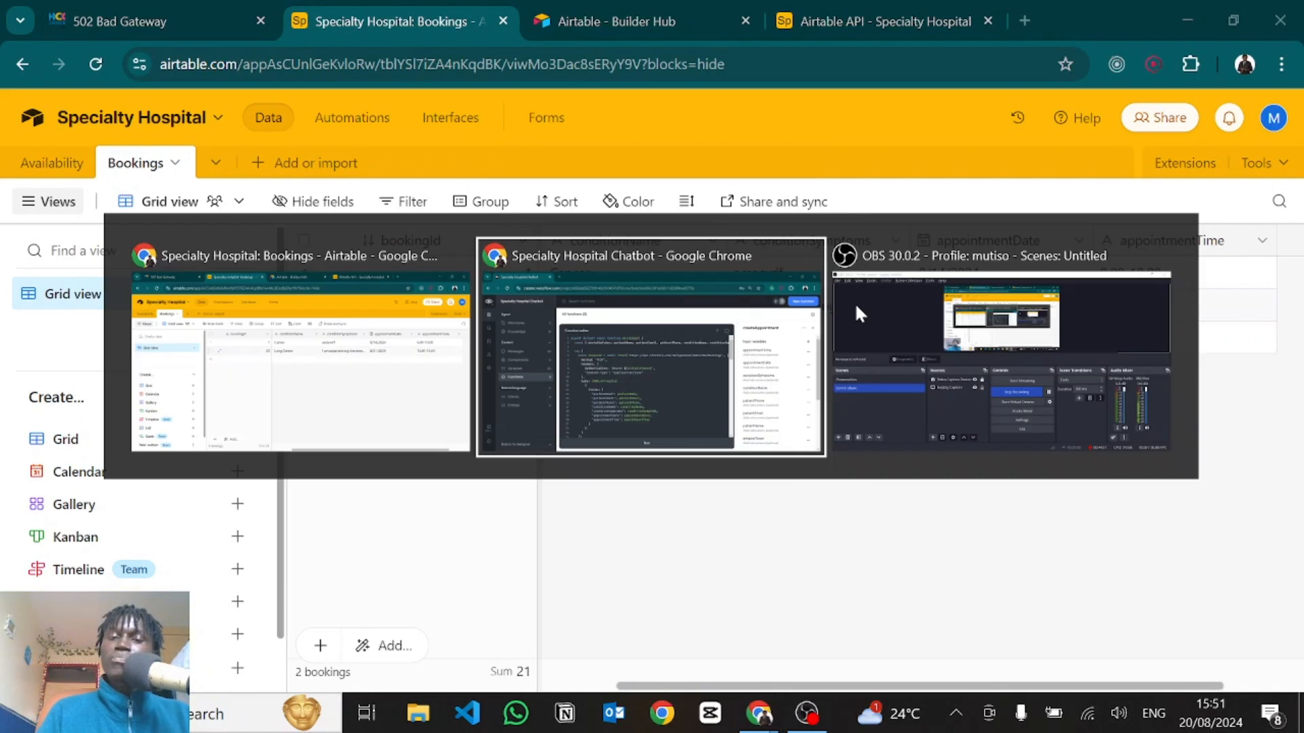
Review createAppointment's inputs, including airtableToken and the parameter names on line 2.
scroll(1107, 356, down, 1)
scroll(1108, 356, down, 1)
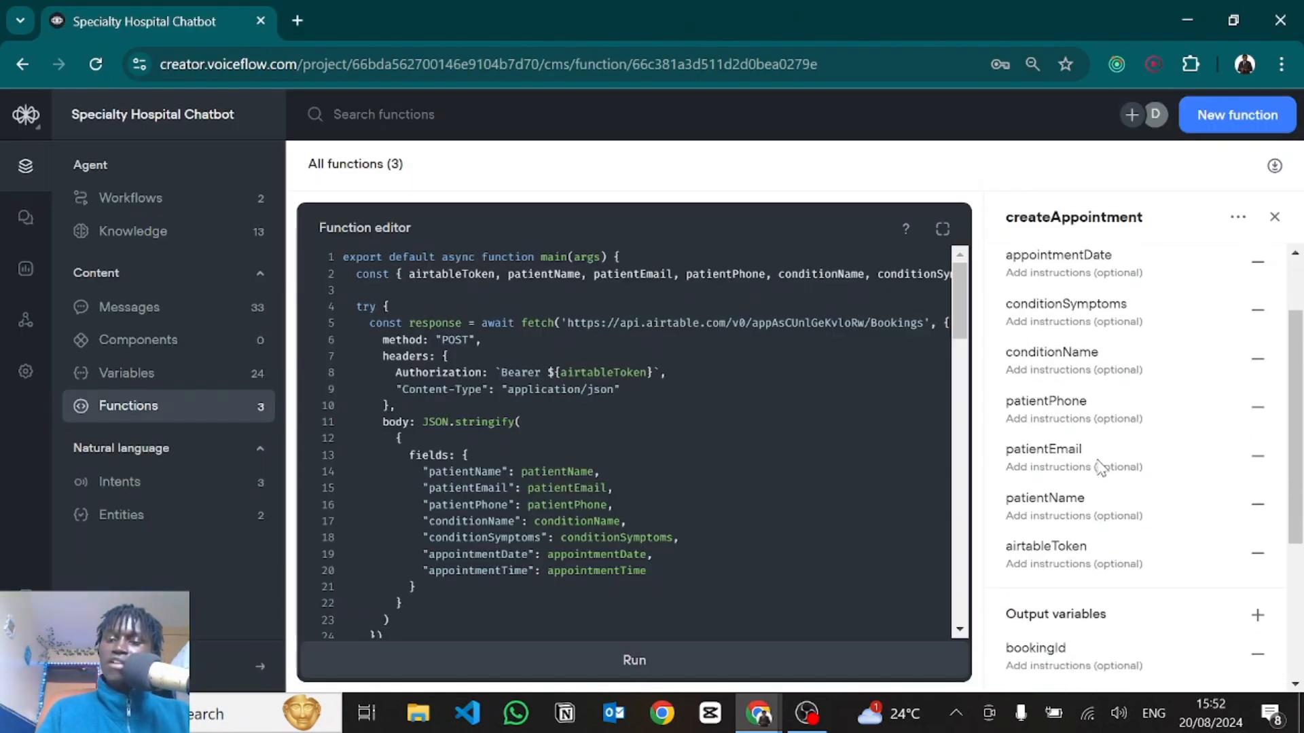
double_click(1029, 543)
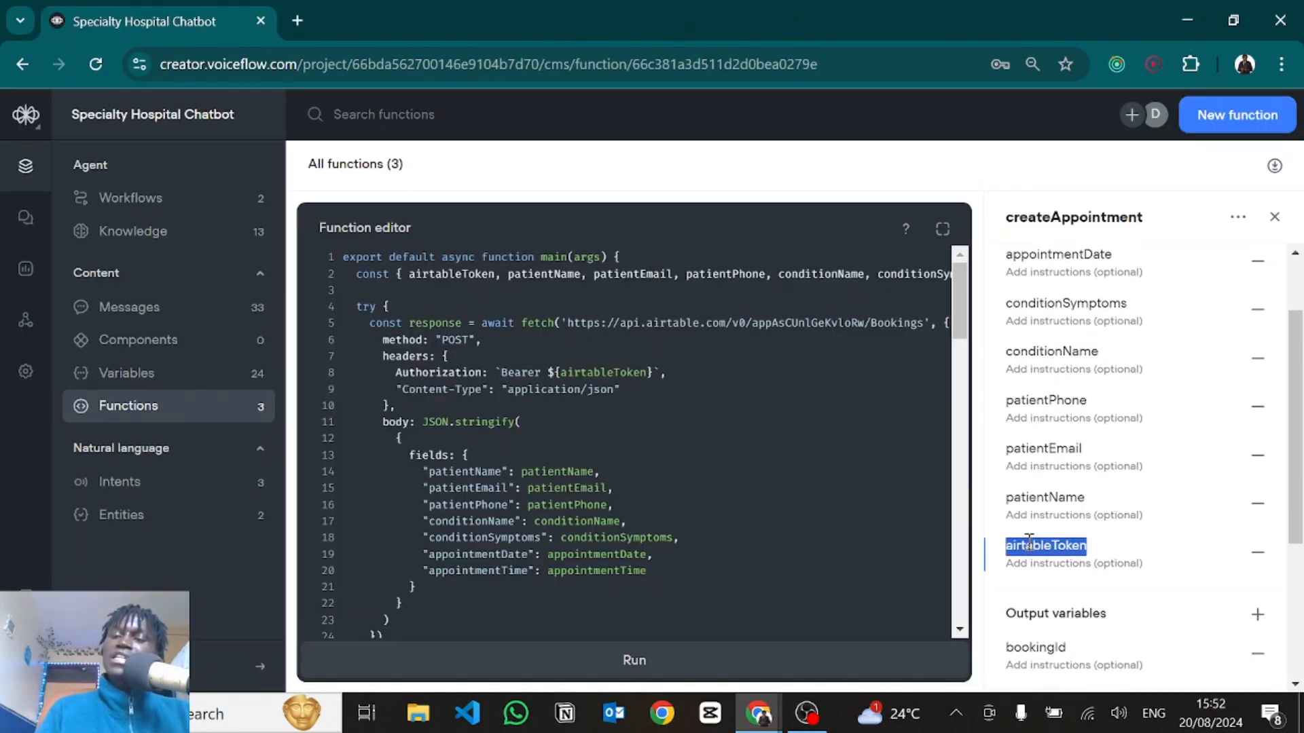
click(676, 323)
scroll(677, 322, right, 3)
scroll(676, 323, left, 2)
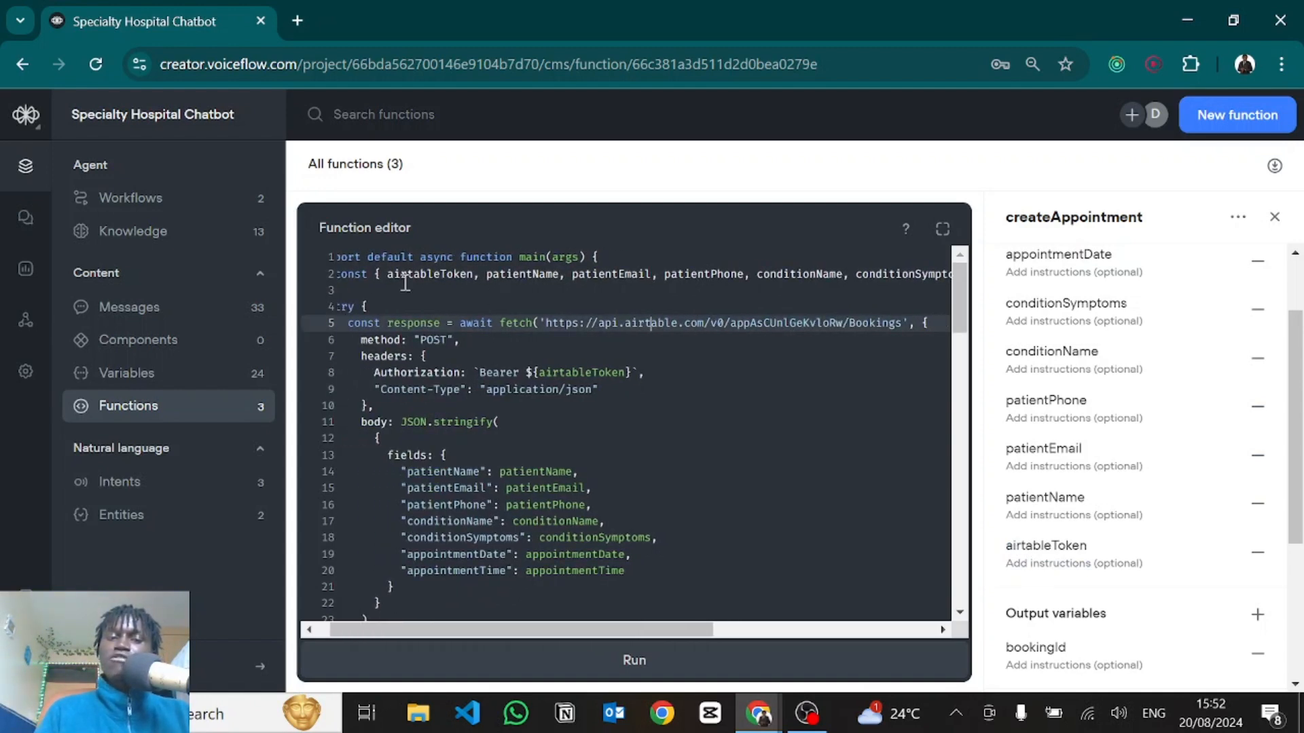
drag(388, 275, 949, 277)
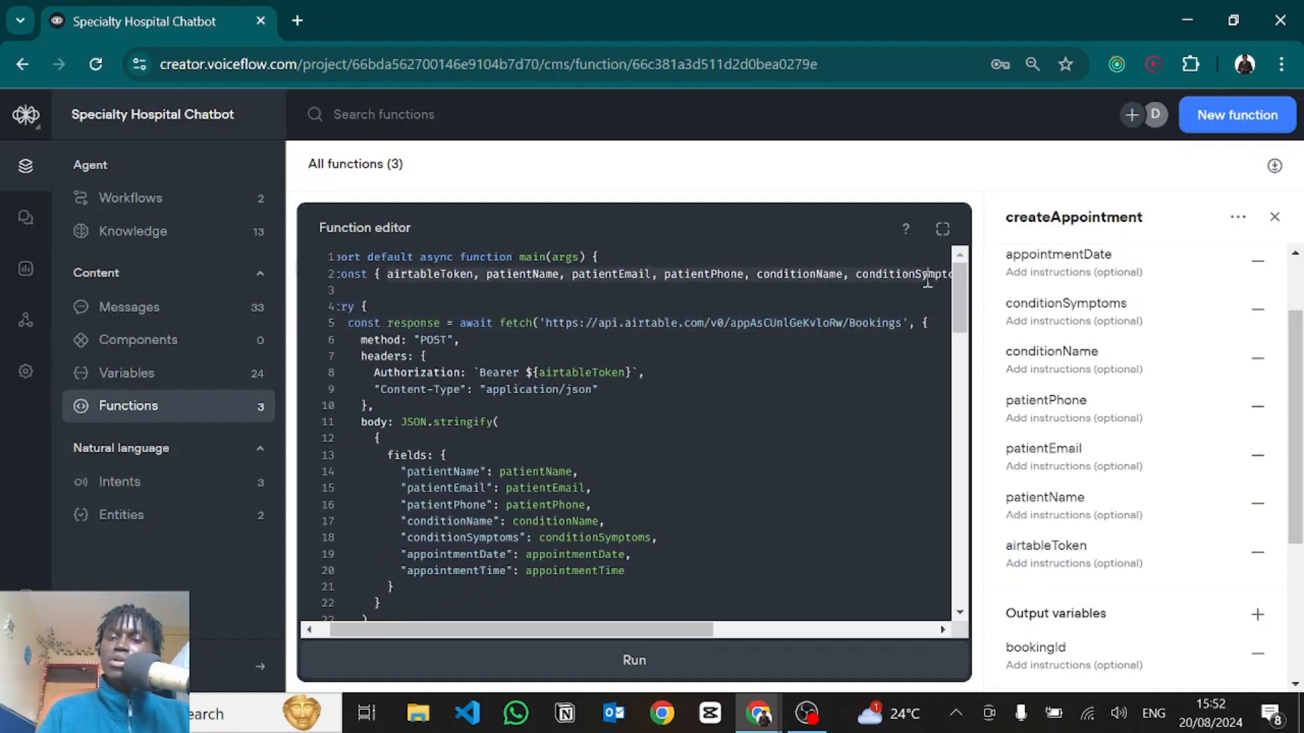
scroll(735, 326, right, 5)
scroll(735, 326, left, 5)
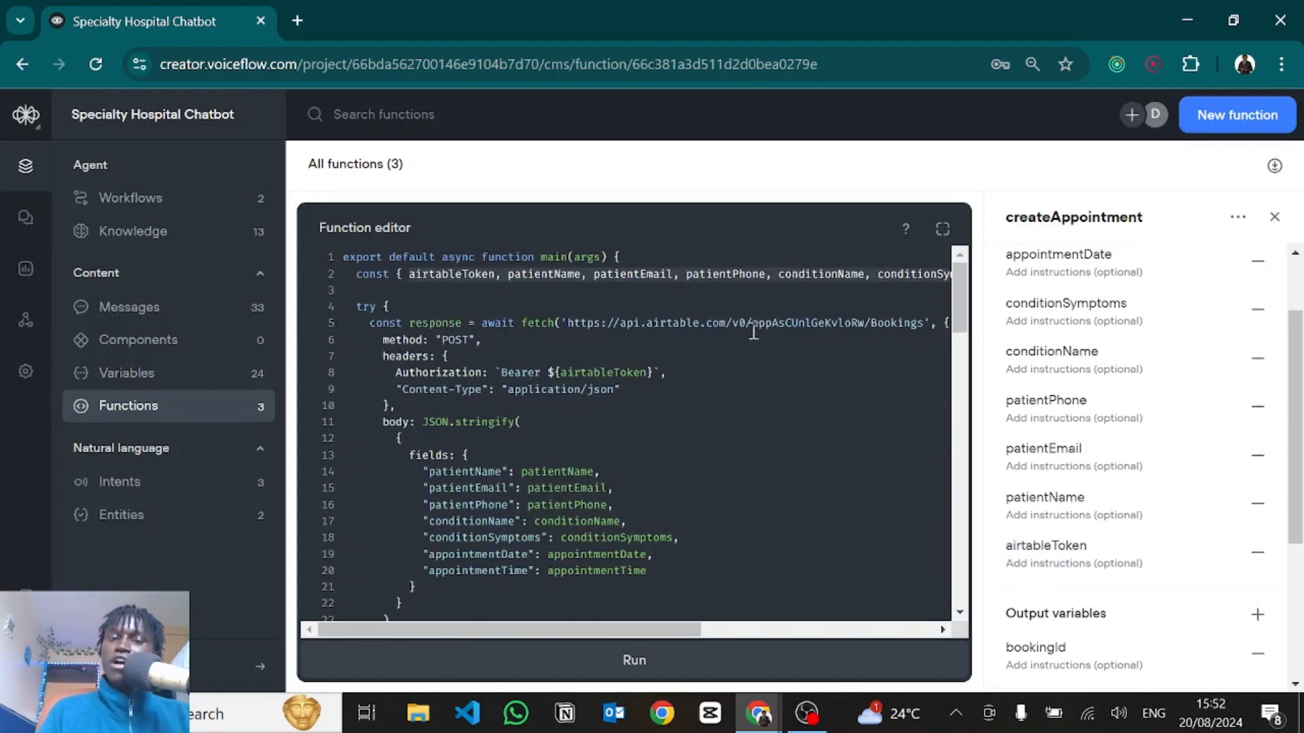
Point out the Airtable Bookings endpoint URL in the fetch POST call.
scroll(509, 332, down, 2)
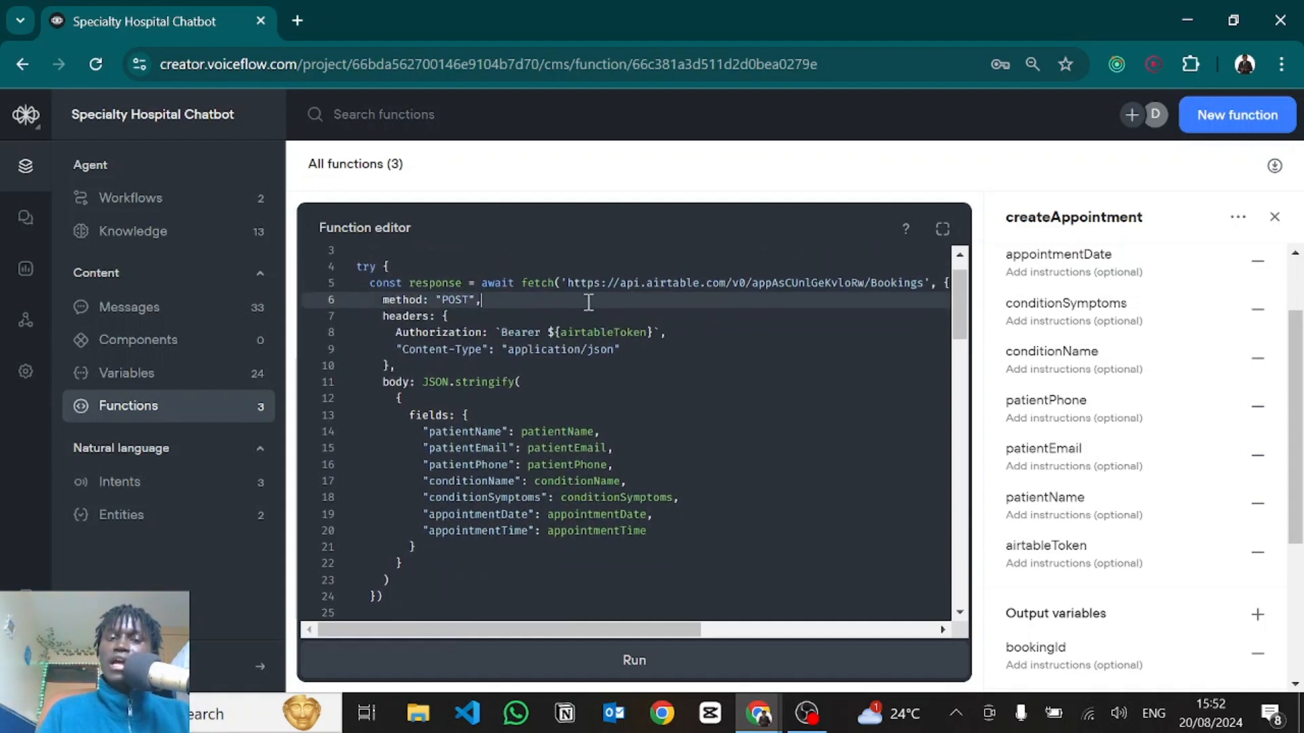
drag(570, 278, 873, 286)
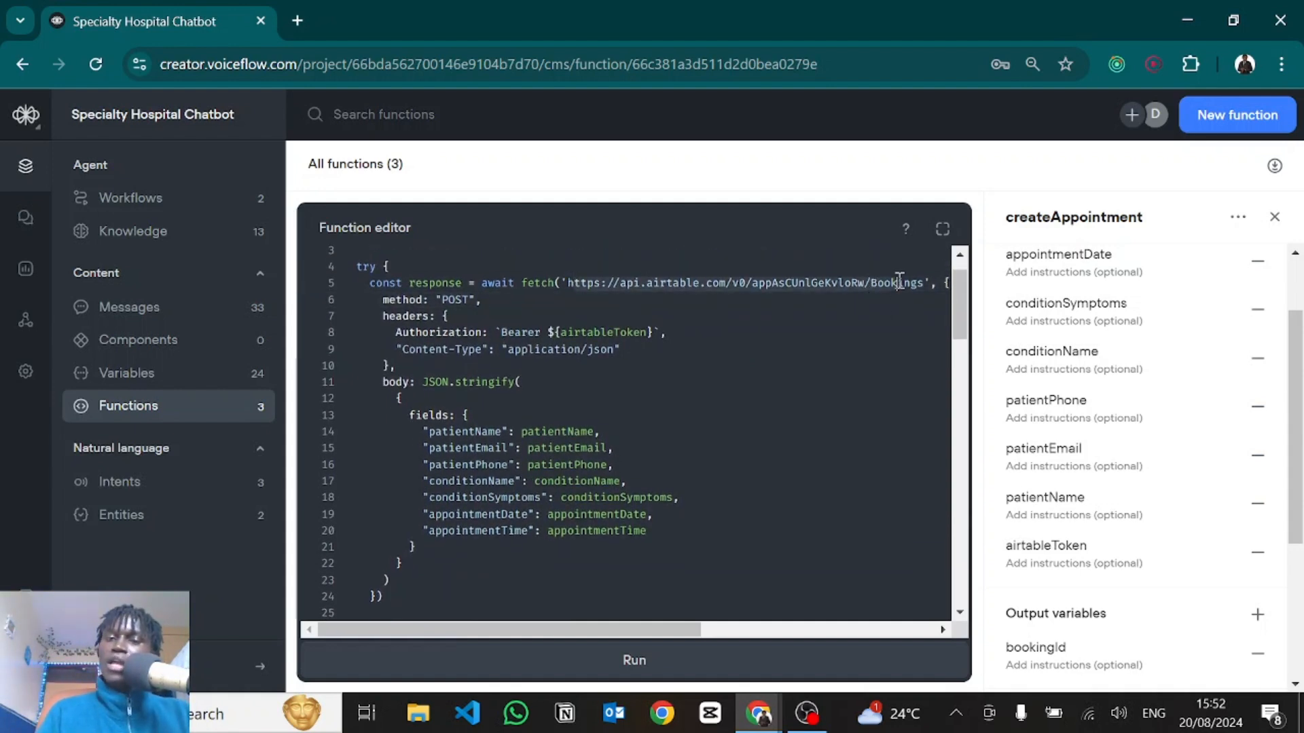
click(899, 283)
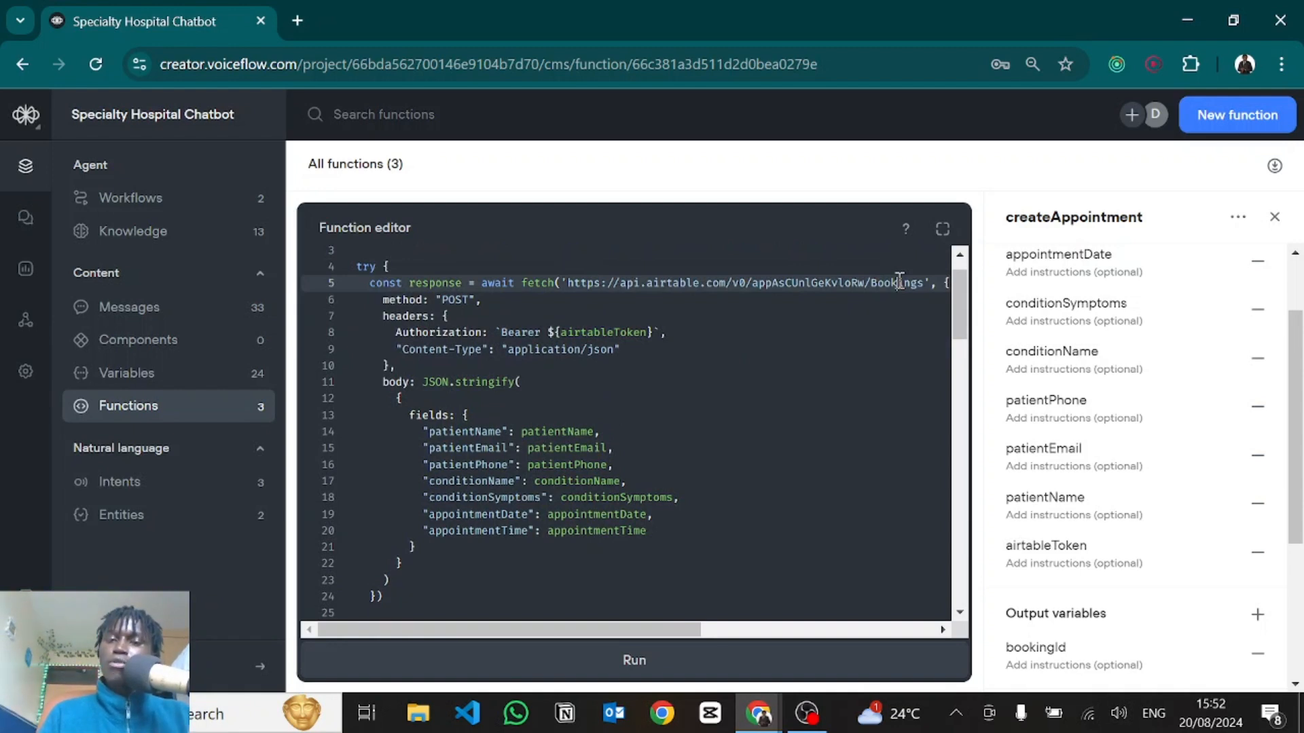
drag(569, 283, 921, 294)
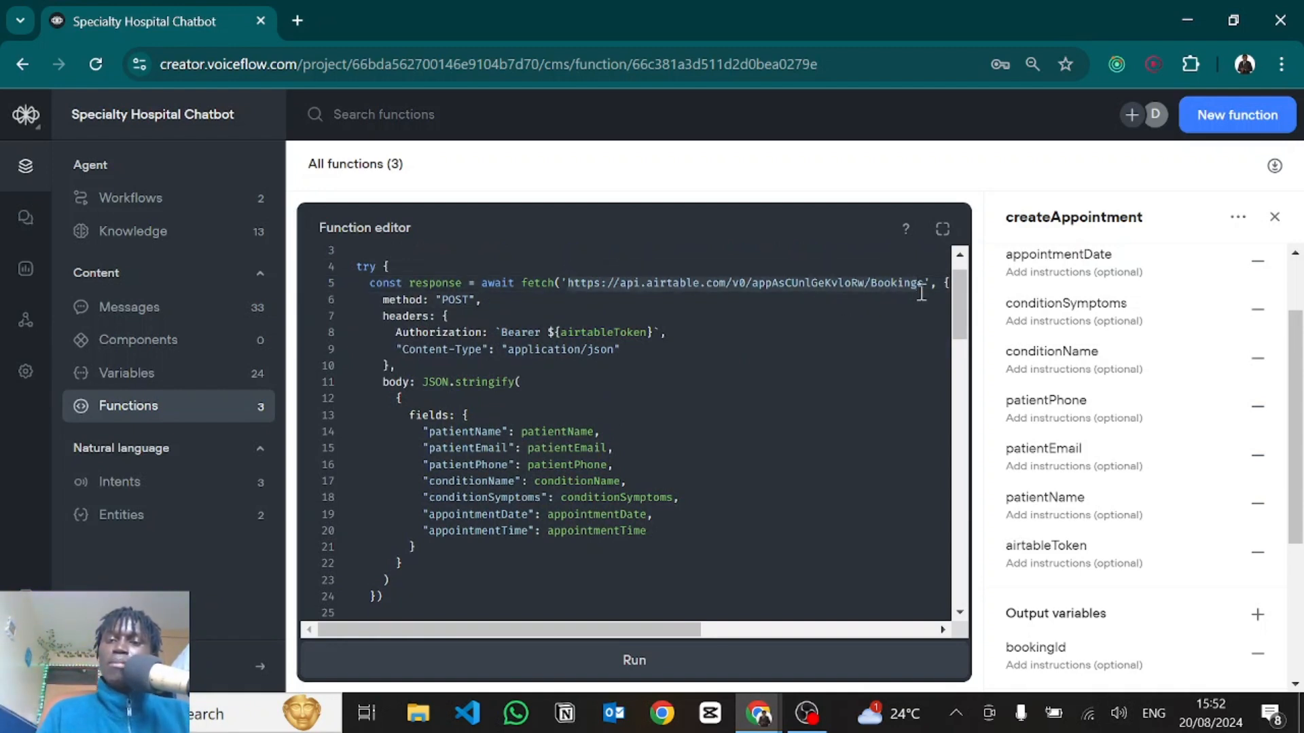
scroll(922, 293, right, 3)
scroll(631, 361, left, 3)
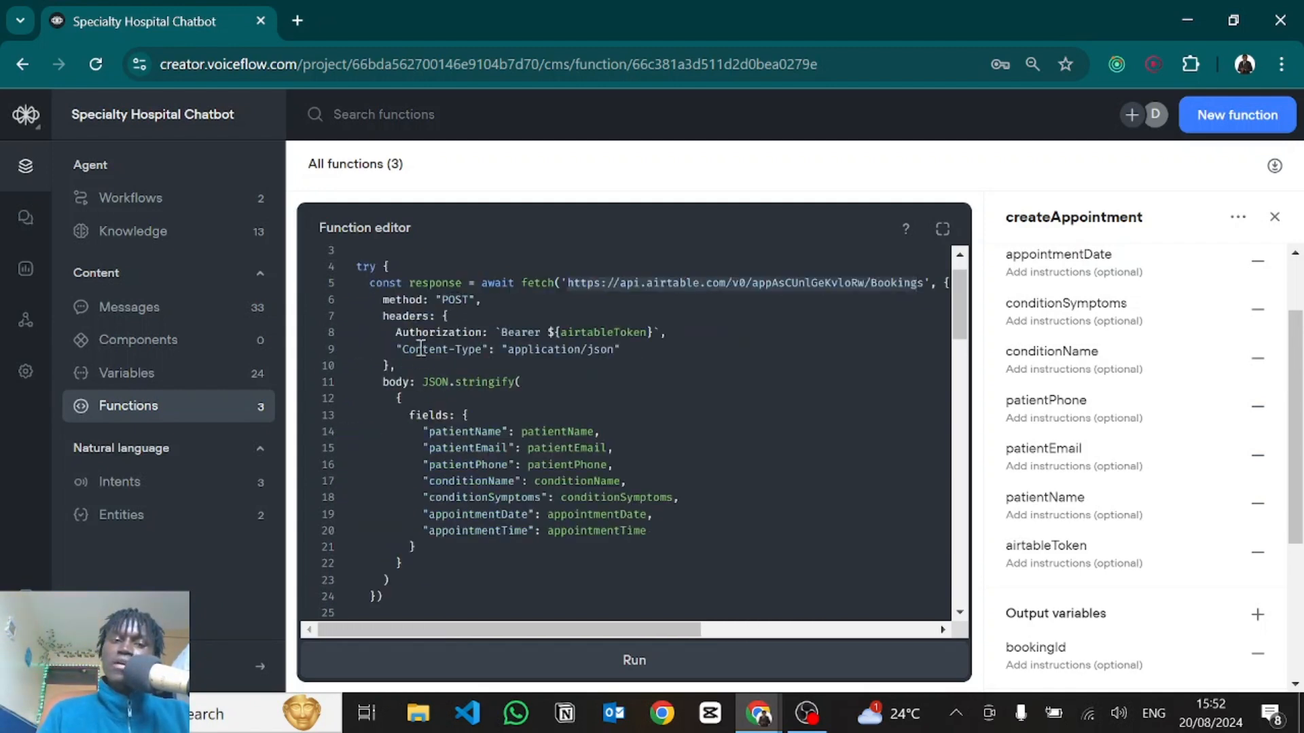
Walk through the airtableToken Authorization header, application/json content type and fields request body.
drag(395, 332, 667, 332)
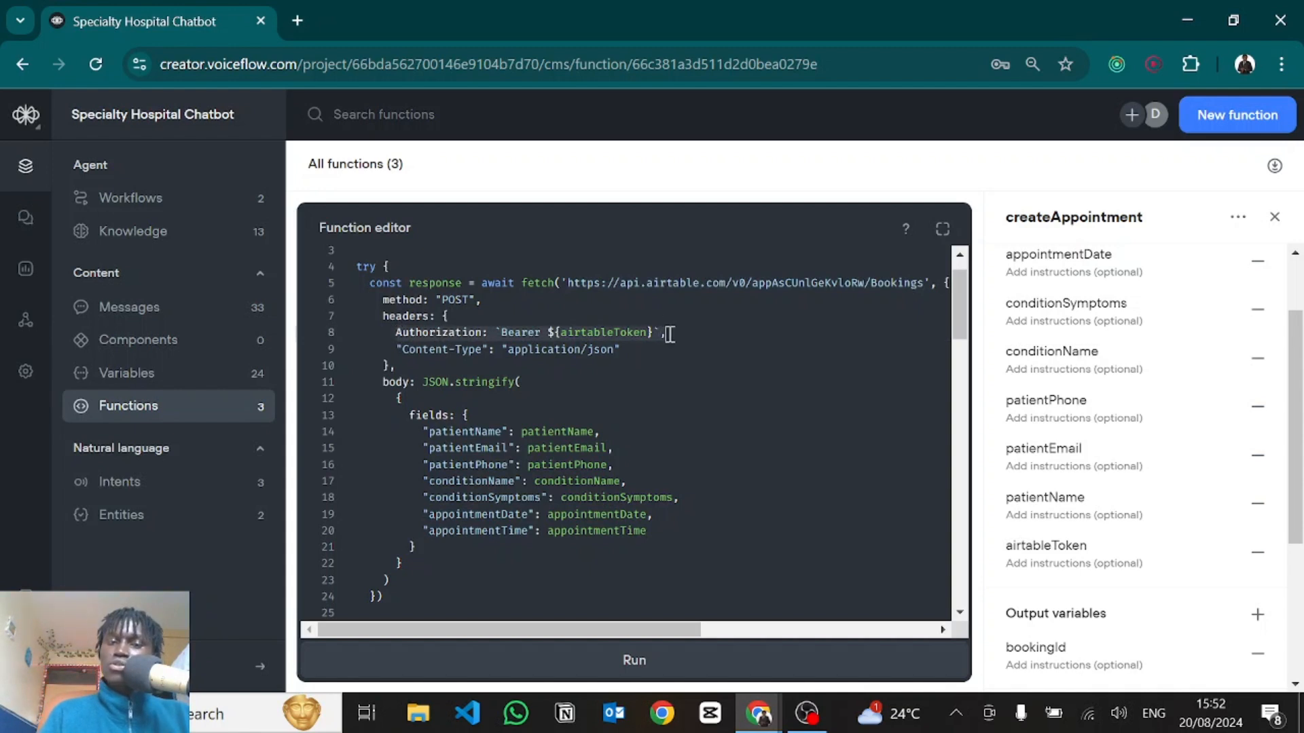
drag(396, 350, 527, 333)
click(569, 349)
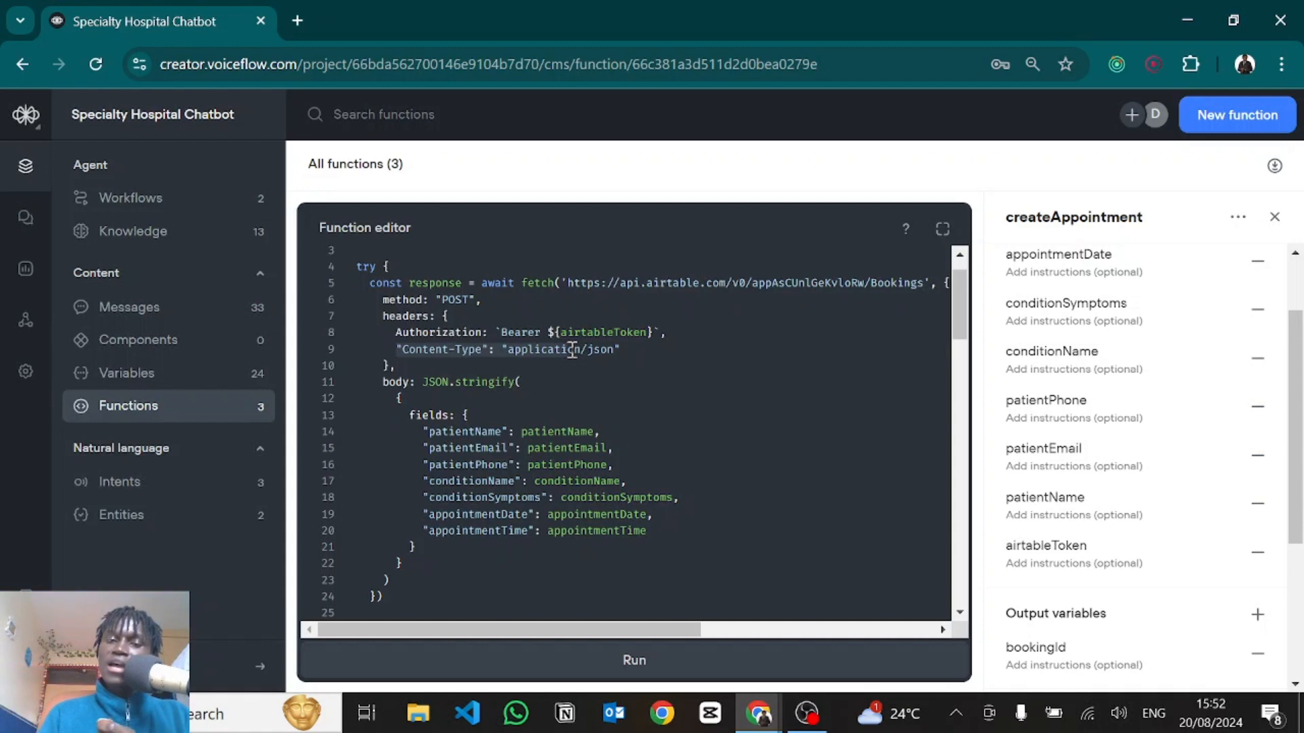
drag(573, 350, 619, 349)
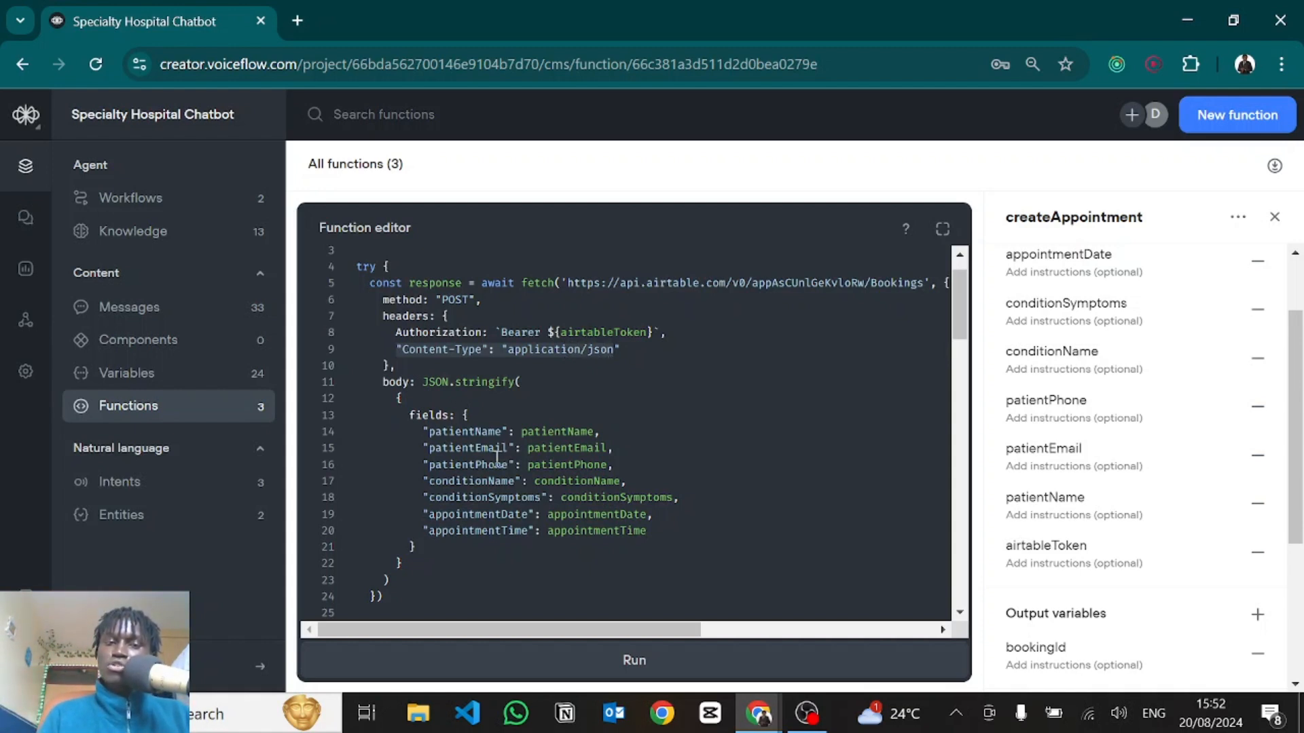
click(437, 382)
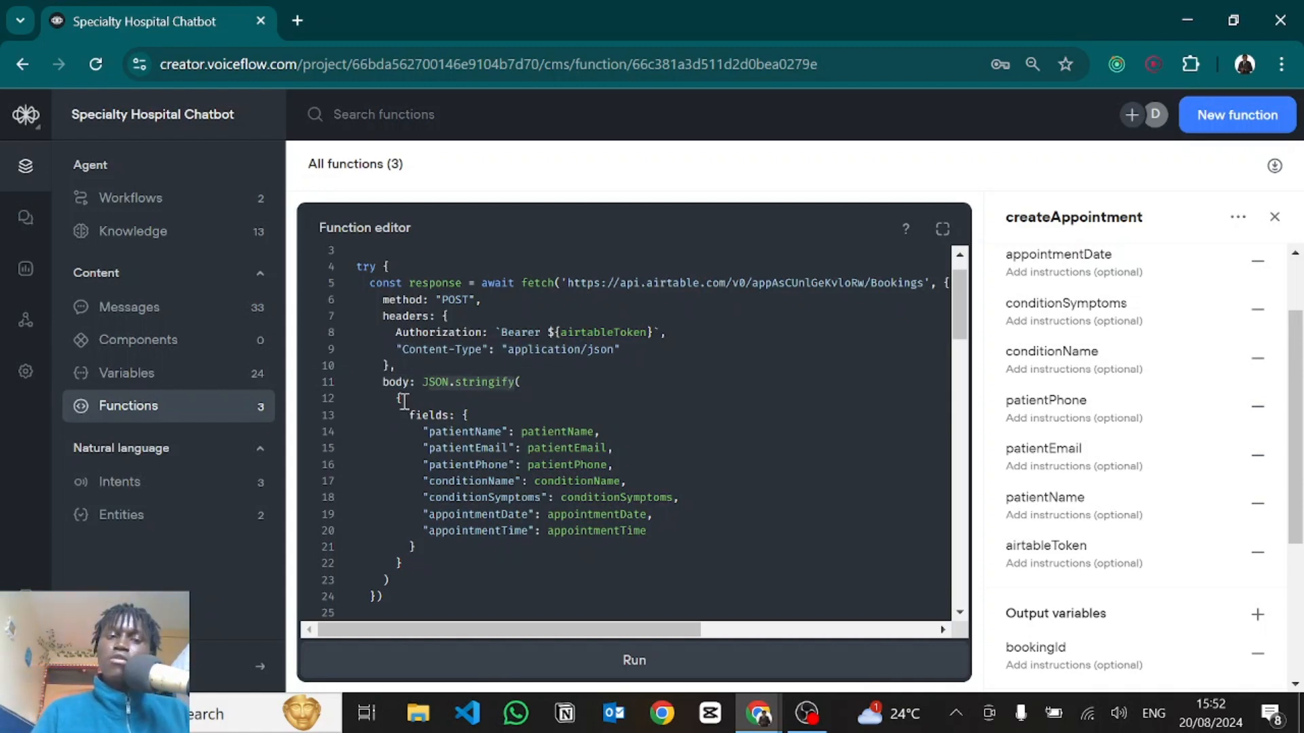
drag(404, 401, 473, 448)
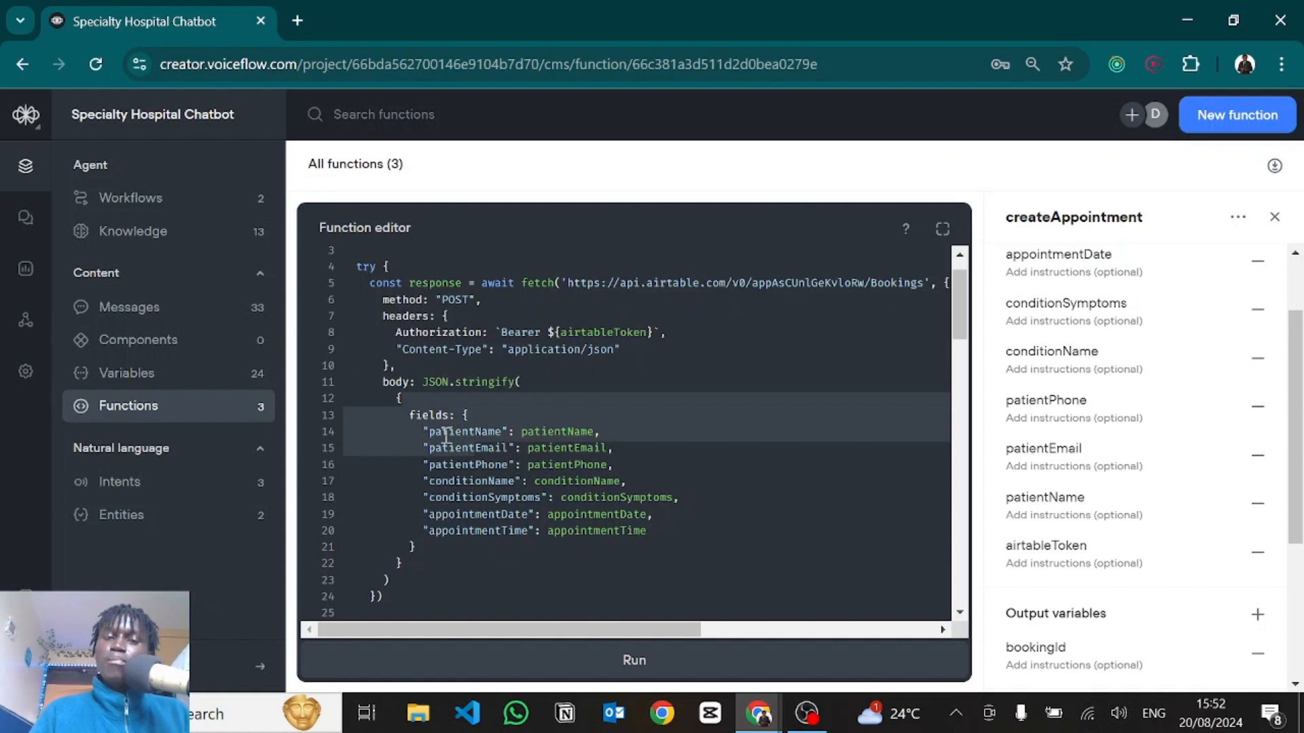
click(446, 434)
scroll(471, 465, down, 2)
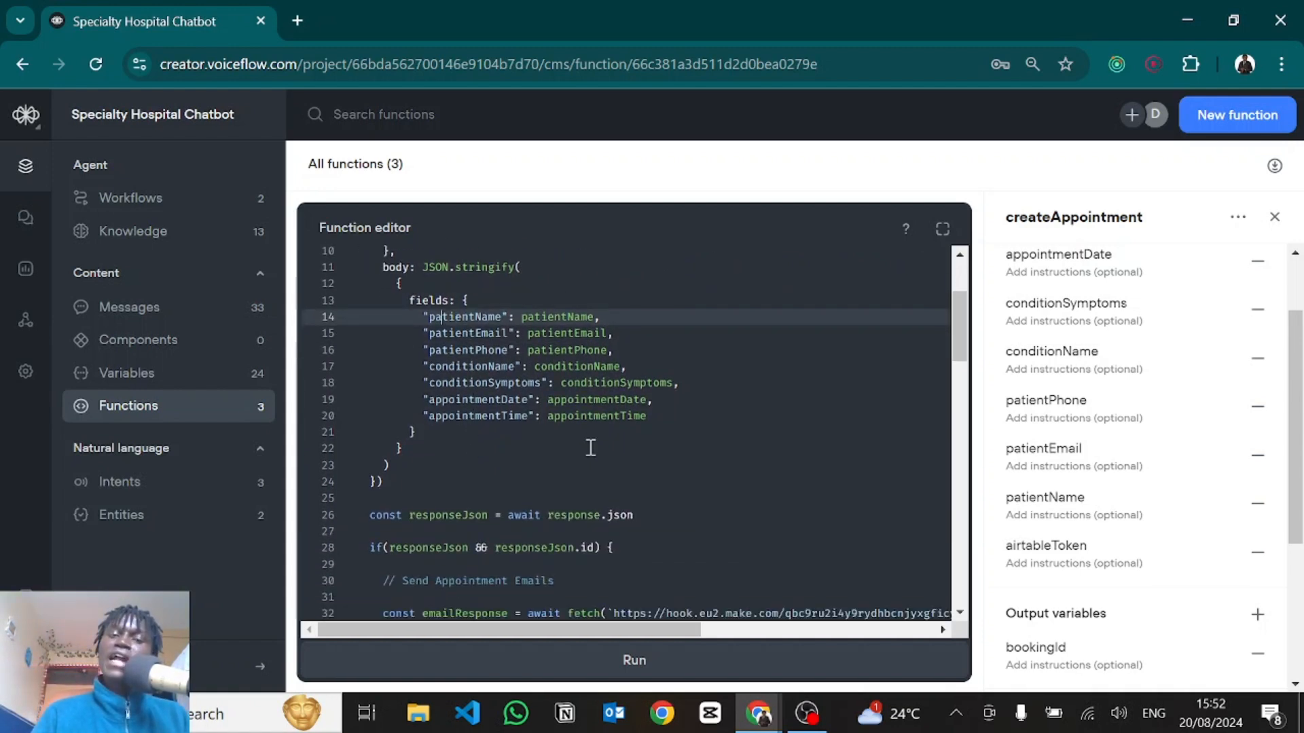
scroll(440, 533, down, 4)
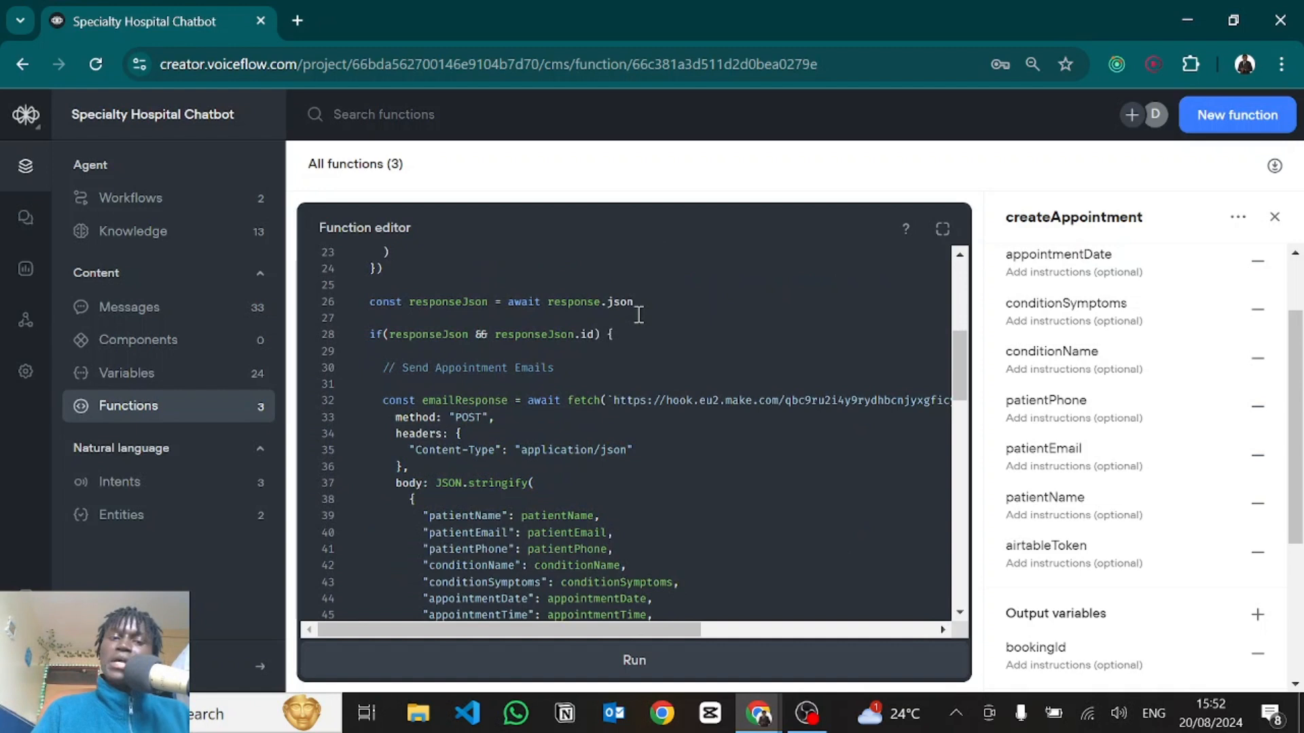
drag(637, 313, 378, 300)
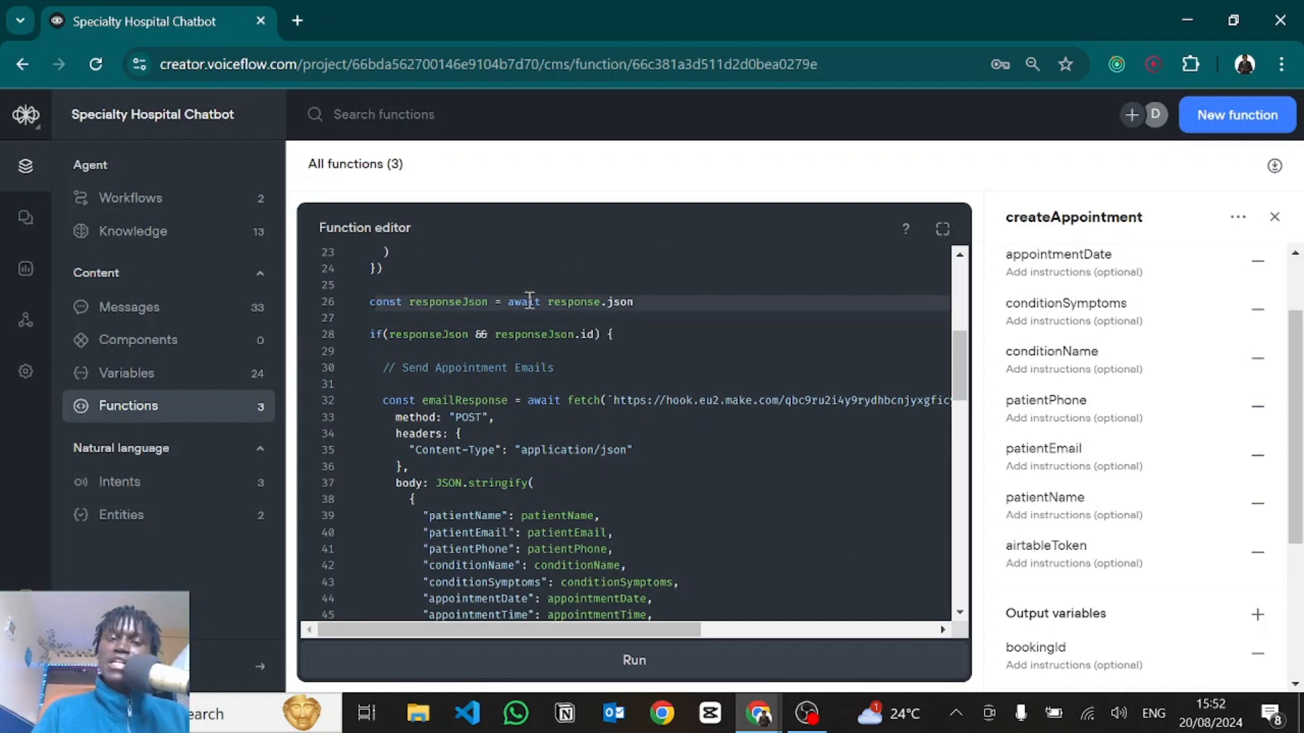
scroll(469, 359, down, 1)
scroll(468, 353, up, 1)
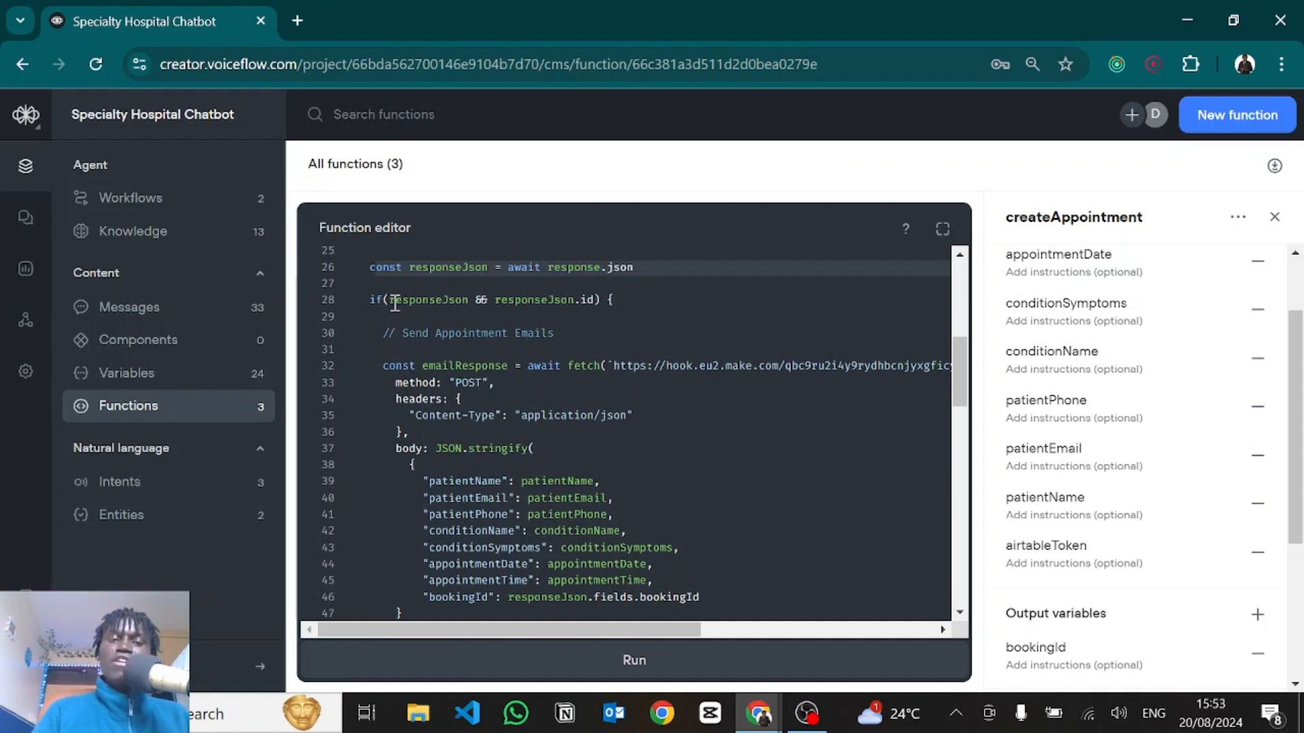
drag(389, 299, 437, 298)
click(436, 298)
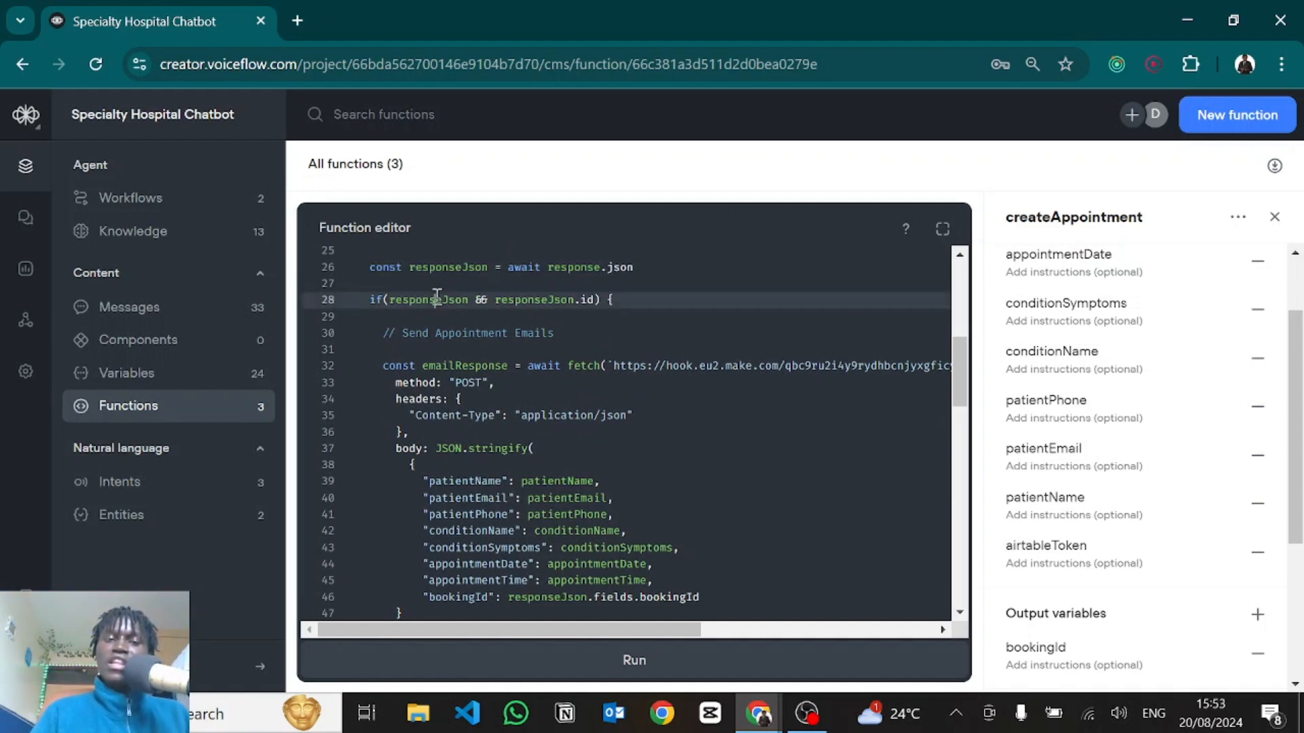
double_click(527, 299)
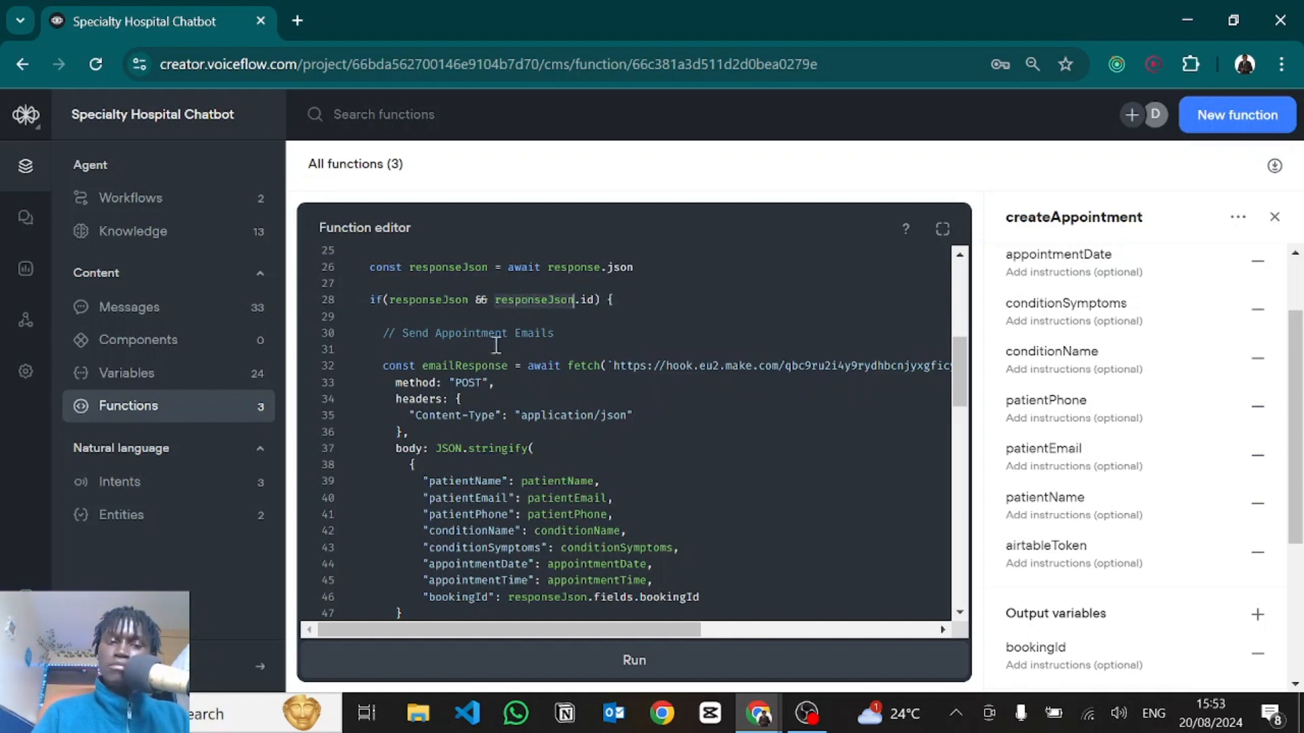
scroll(428, 372, down, 1)
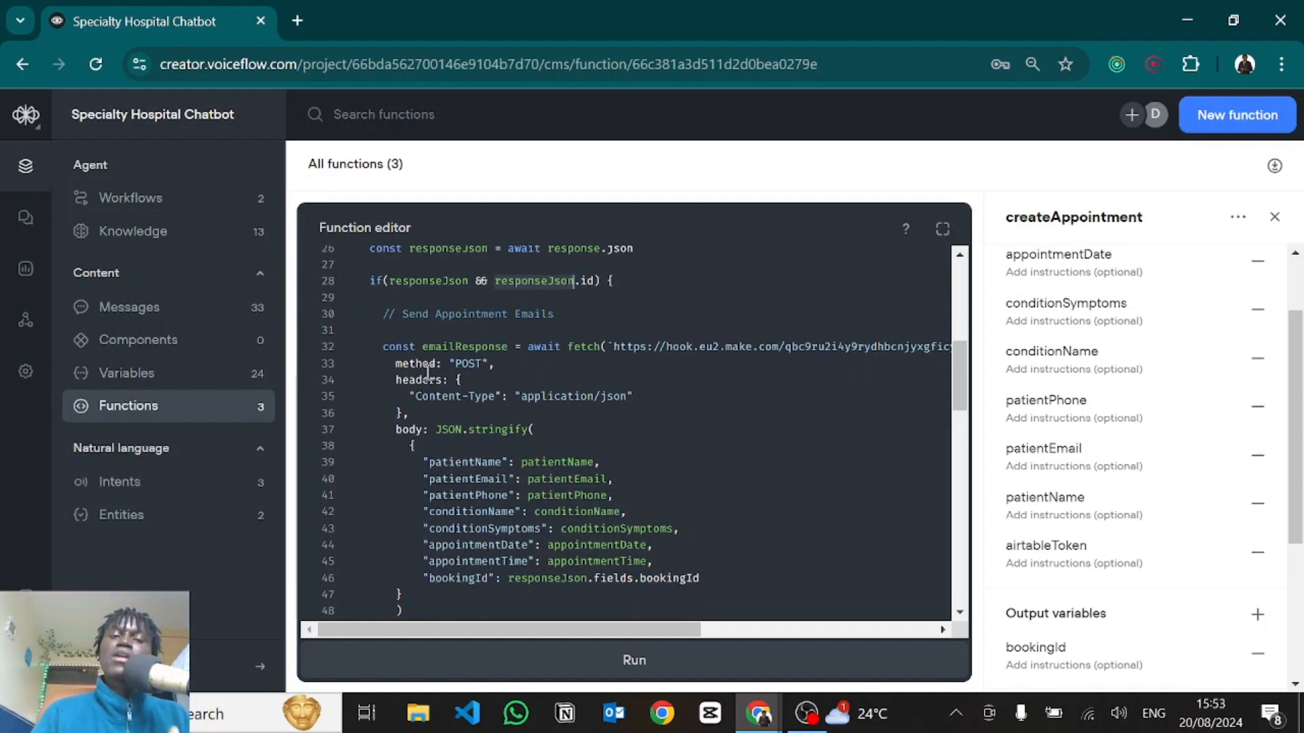
scroll(553, 329, up, 1)
scroll(553, 339, down, 5)
scroll(552, 341, down, 11)
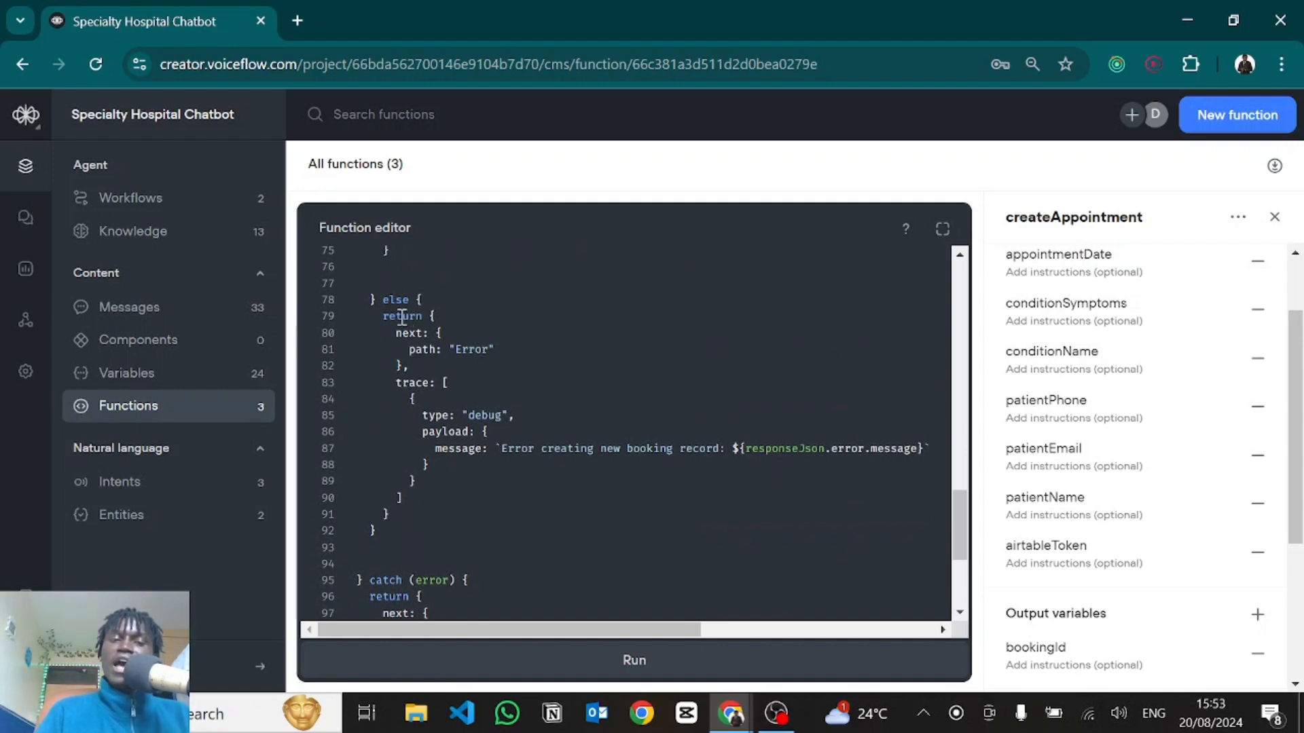
mouse_move(402, 317)
mouse_down()
mouse_move(428, 353)
mouse_move(409, 366)
mouse_move(448, 482)
mouse_up()
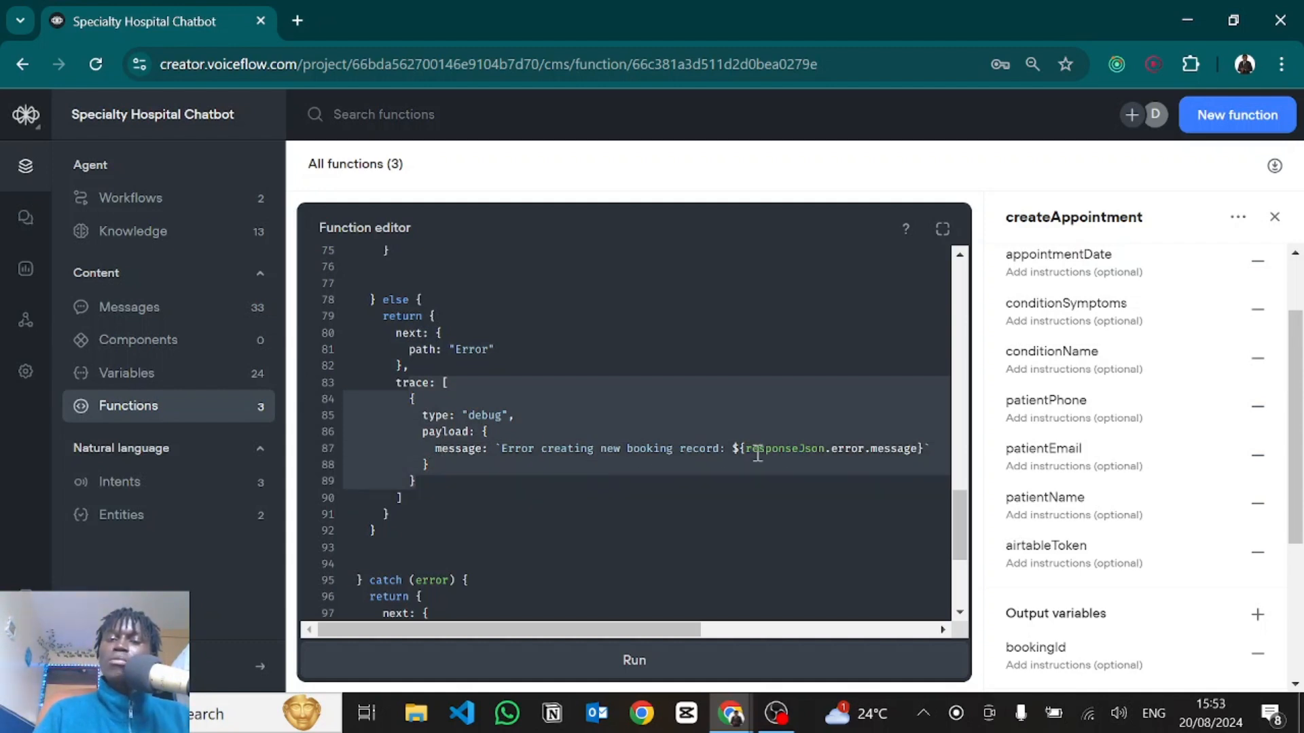
scroll(540, 390, down, 3)
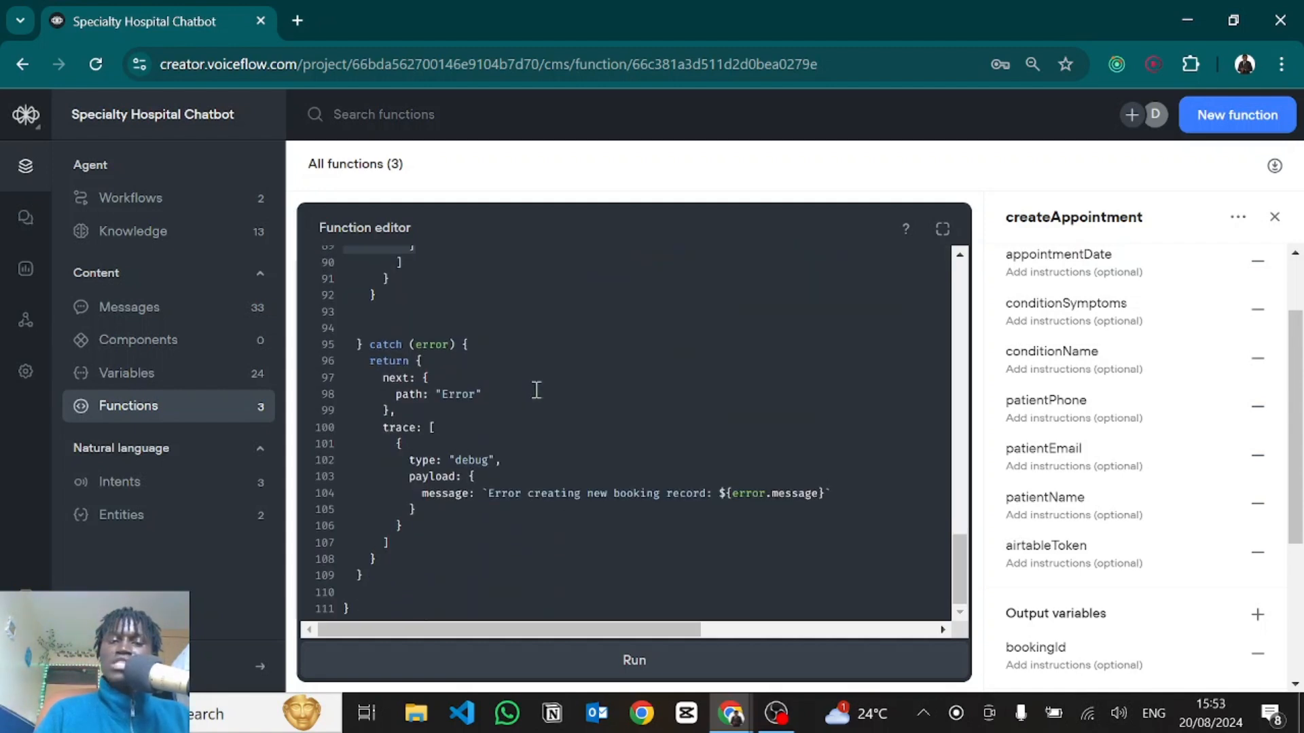
drag(367, 345, 498, 525)
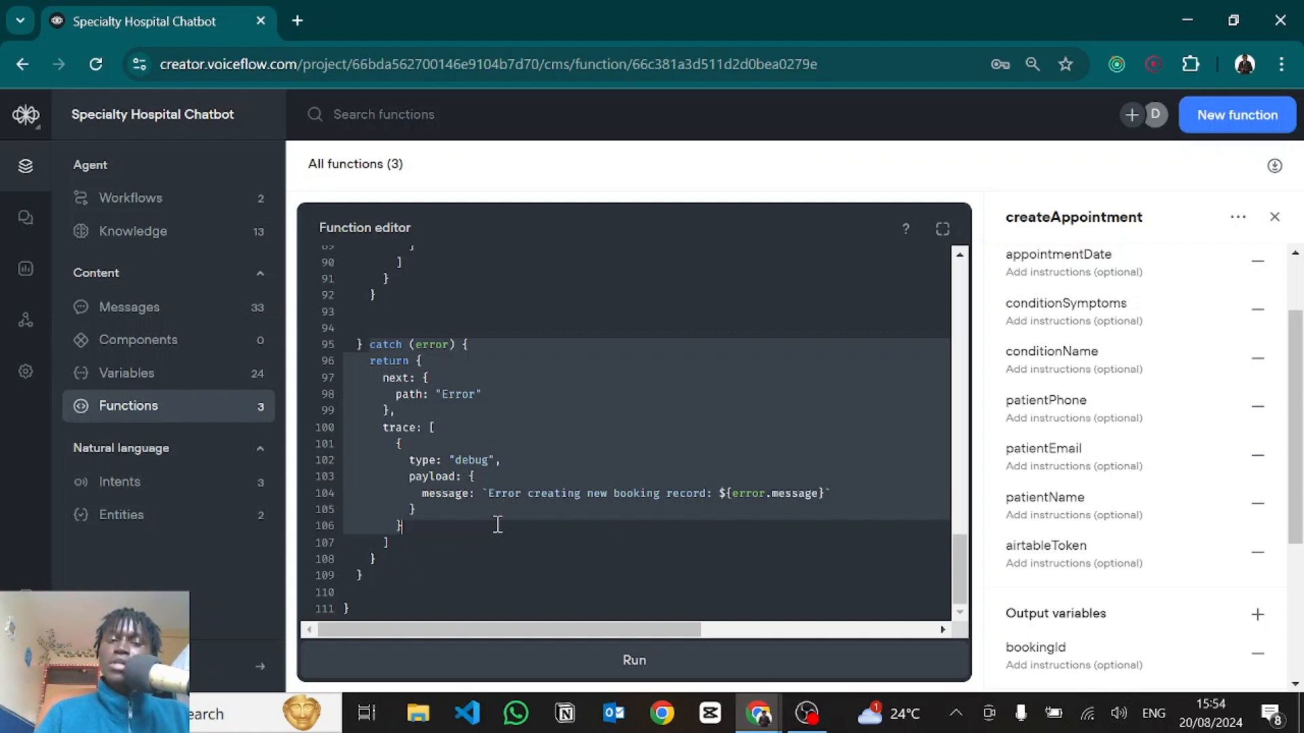
scroll(477, 452, up, 15)
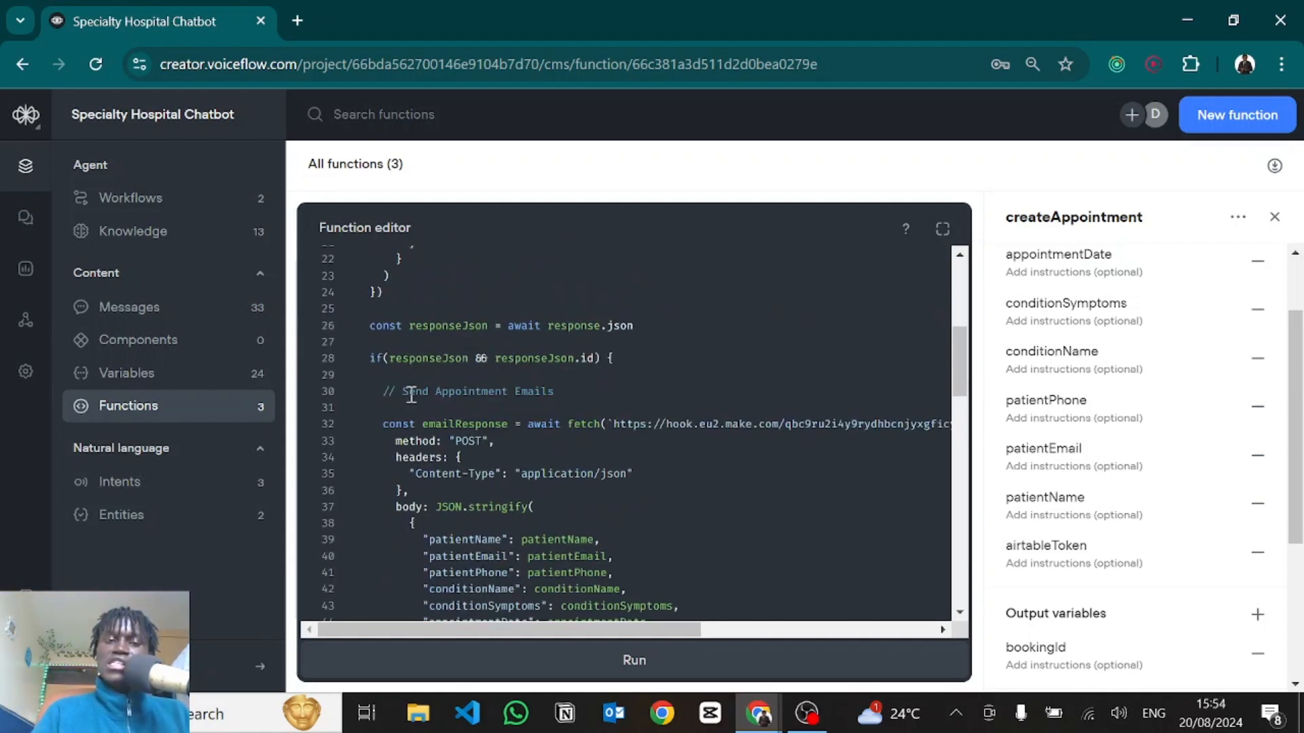
scroll(404, 475, down, 2)
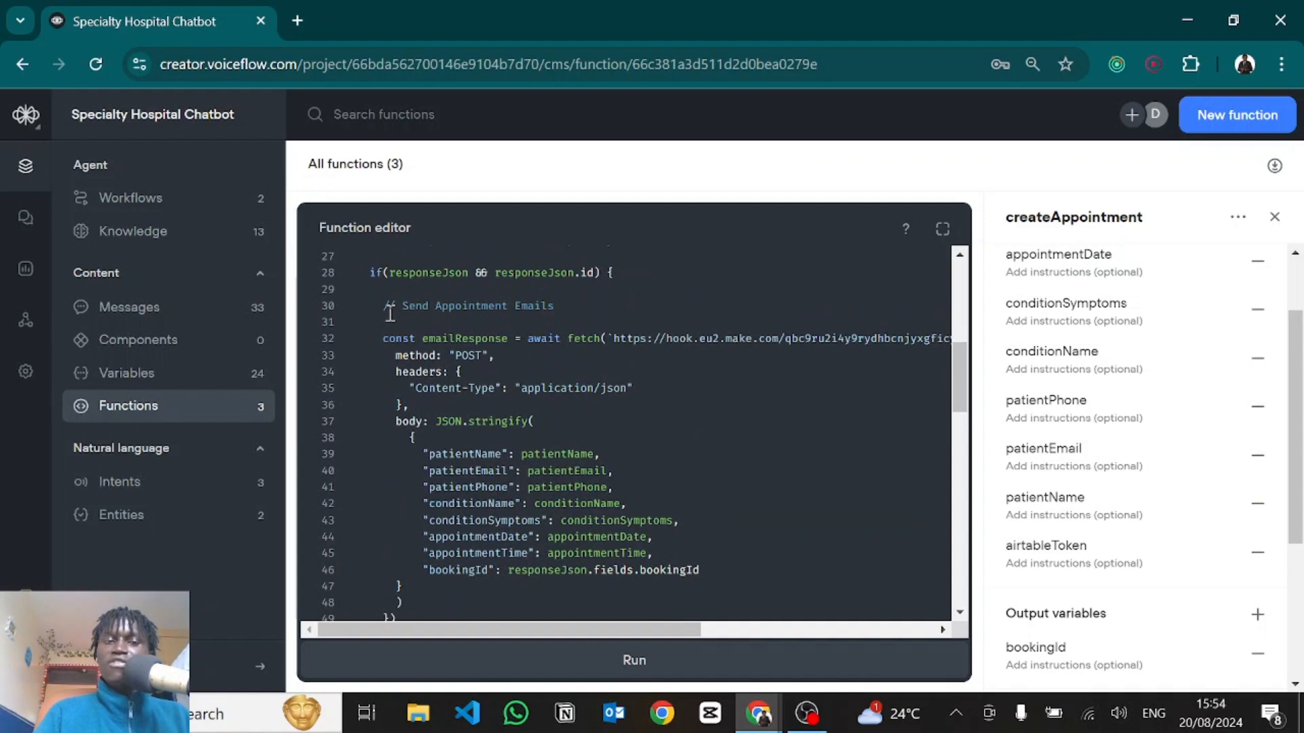
drag(396, 303, 411, 345)
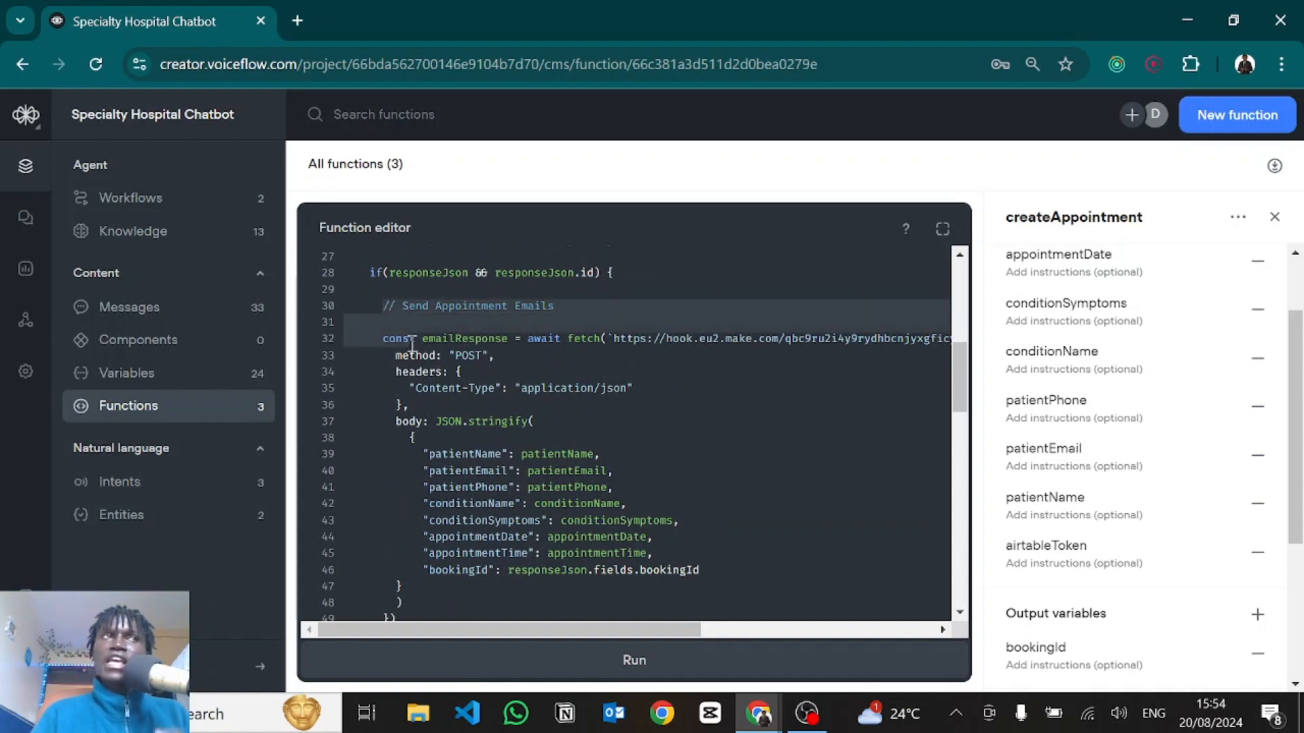
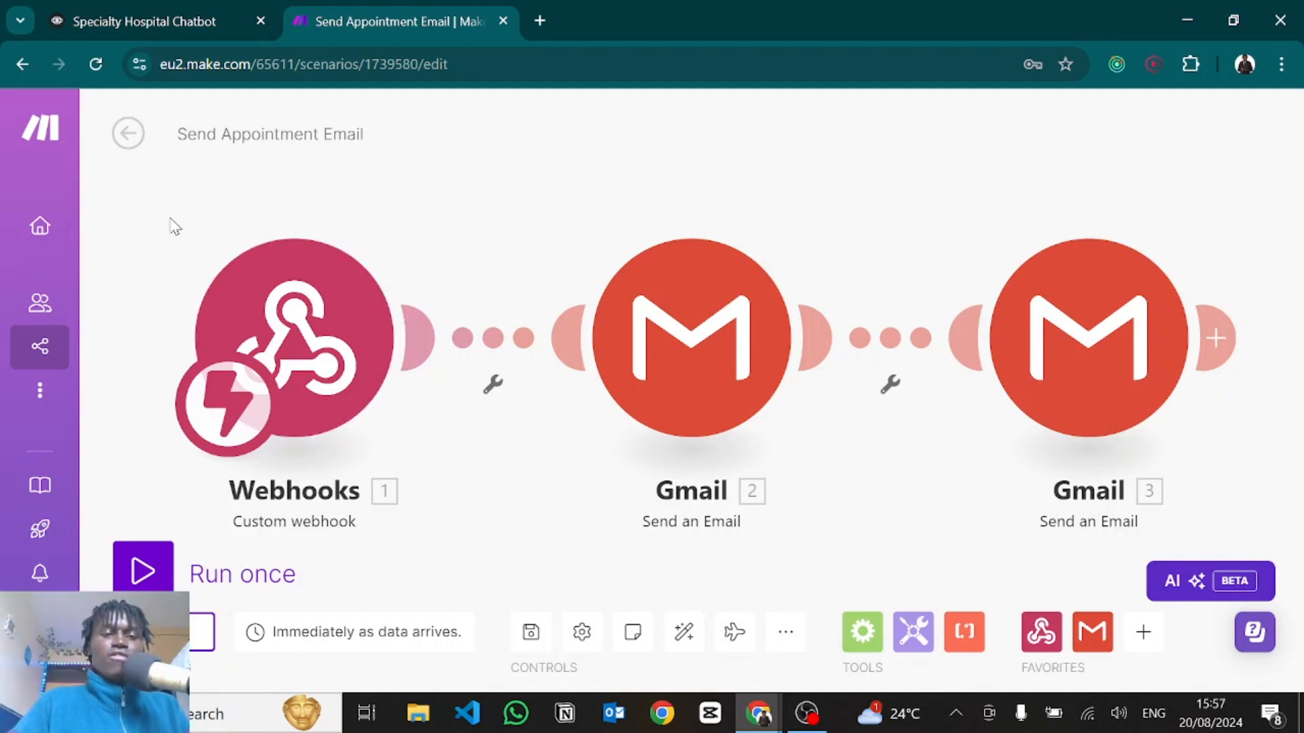
Center the scenario and open the Doctor's Appointment webhook trigger's settings to see its address.
drag(176, 212, 262, 182)
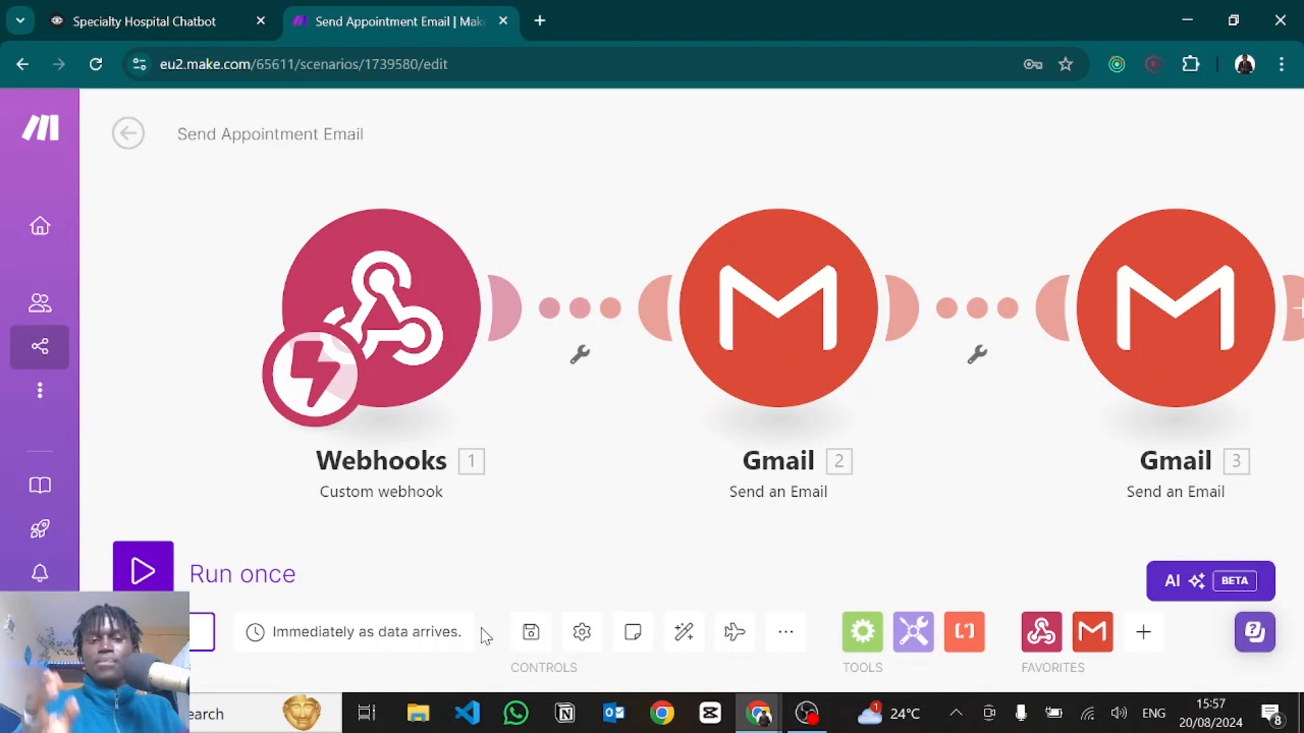
click(377, 278)
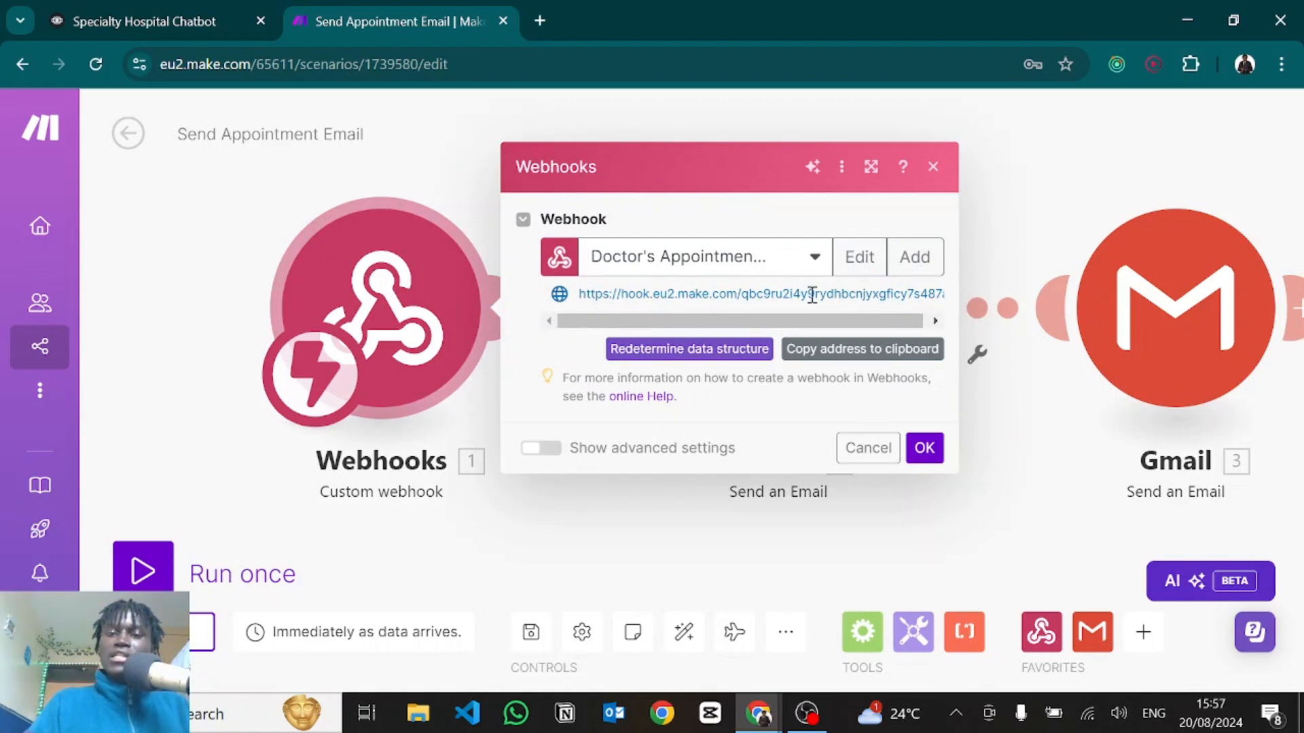
Match the webhook's hook address against the URL on line 32 of createAppointment, then close the webhook settings.
drag(886, 294, 595, 314)
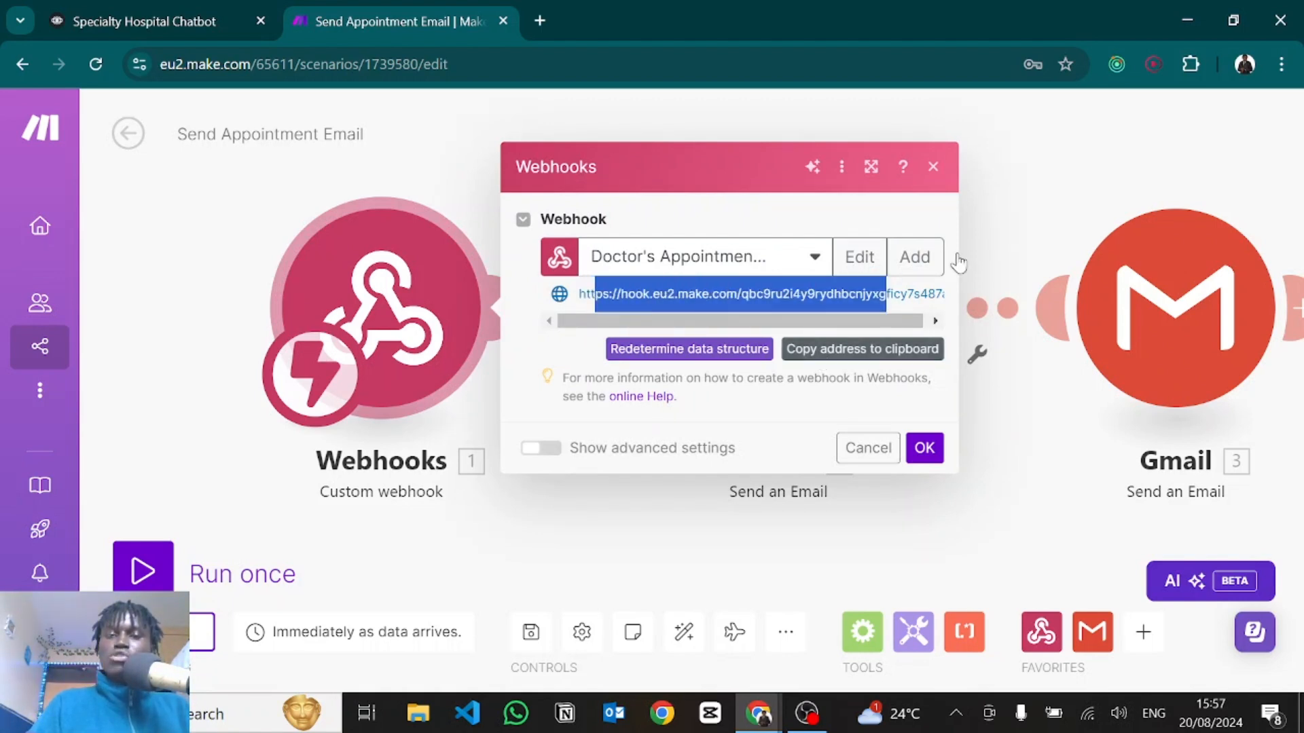
click(180, 10)
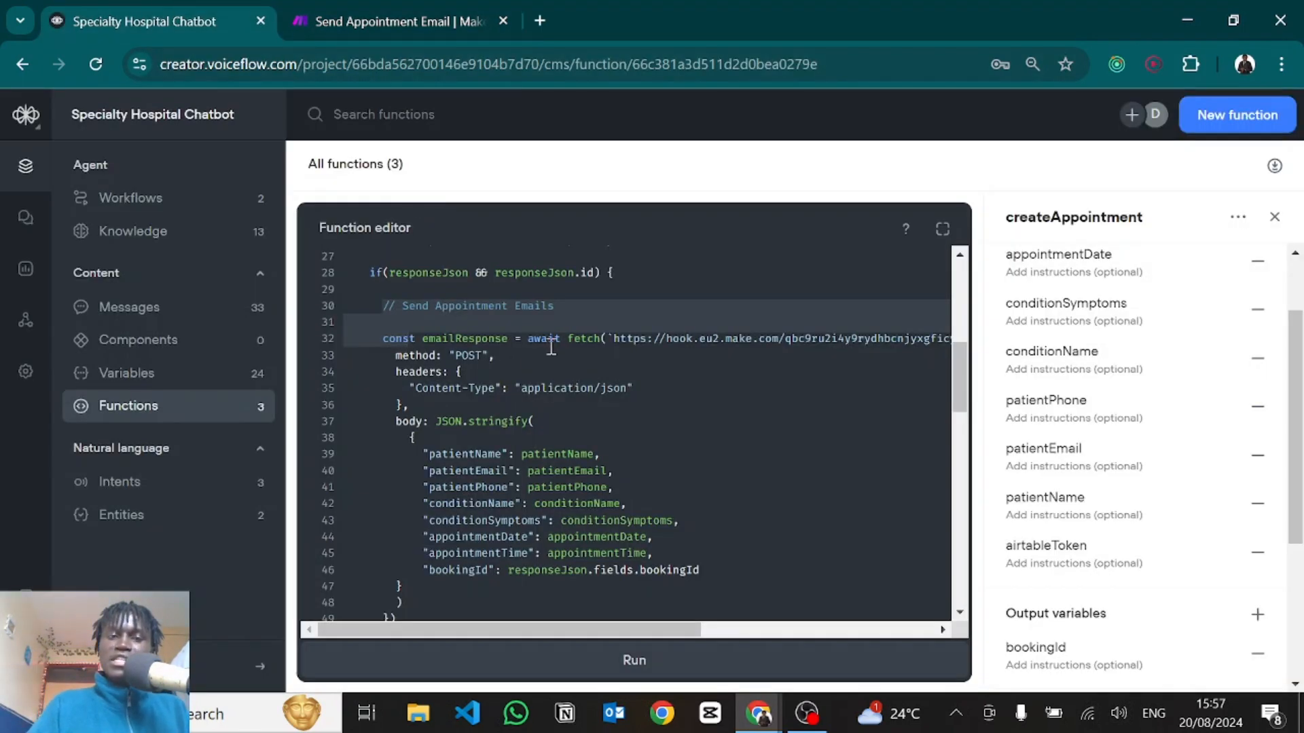
drag(612, 338, 515, 342)
click(515, 342)
click(430, 15)
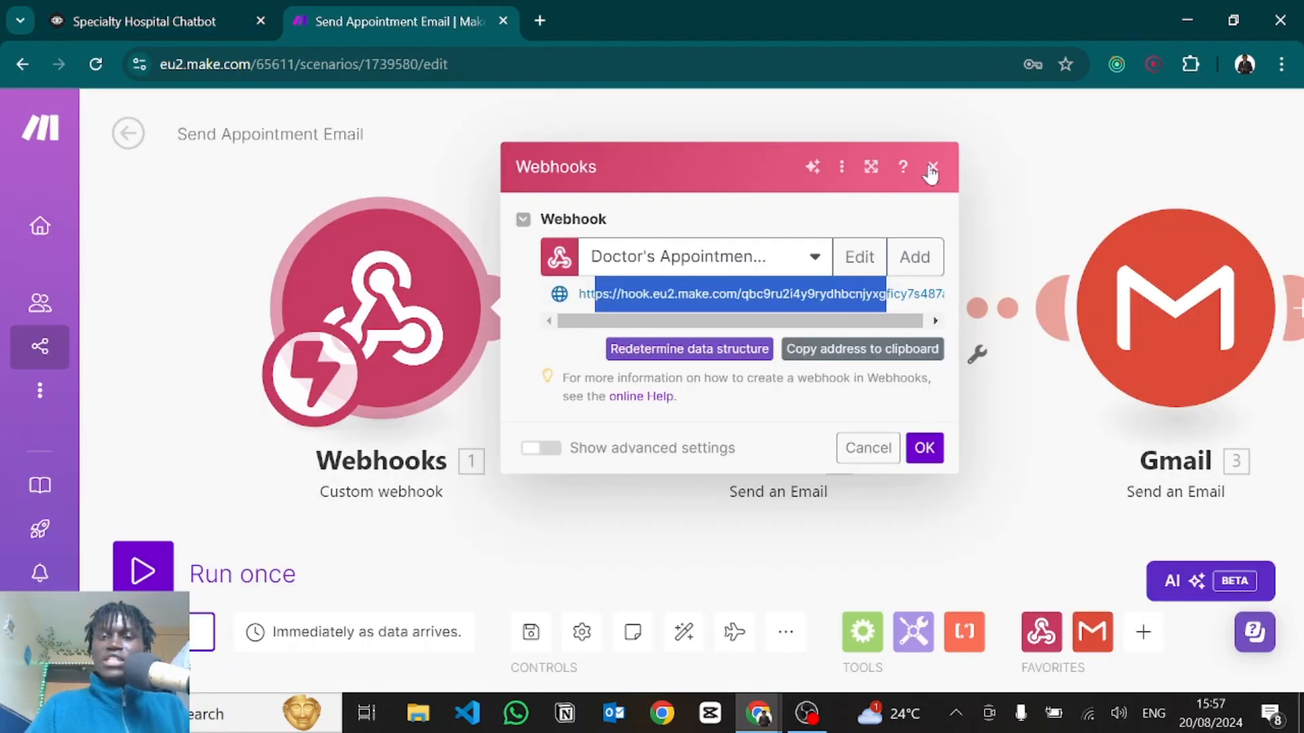
click(930, 175)
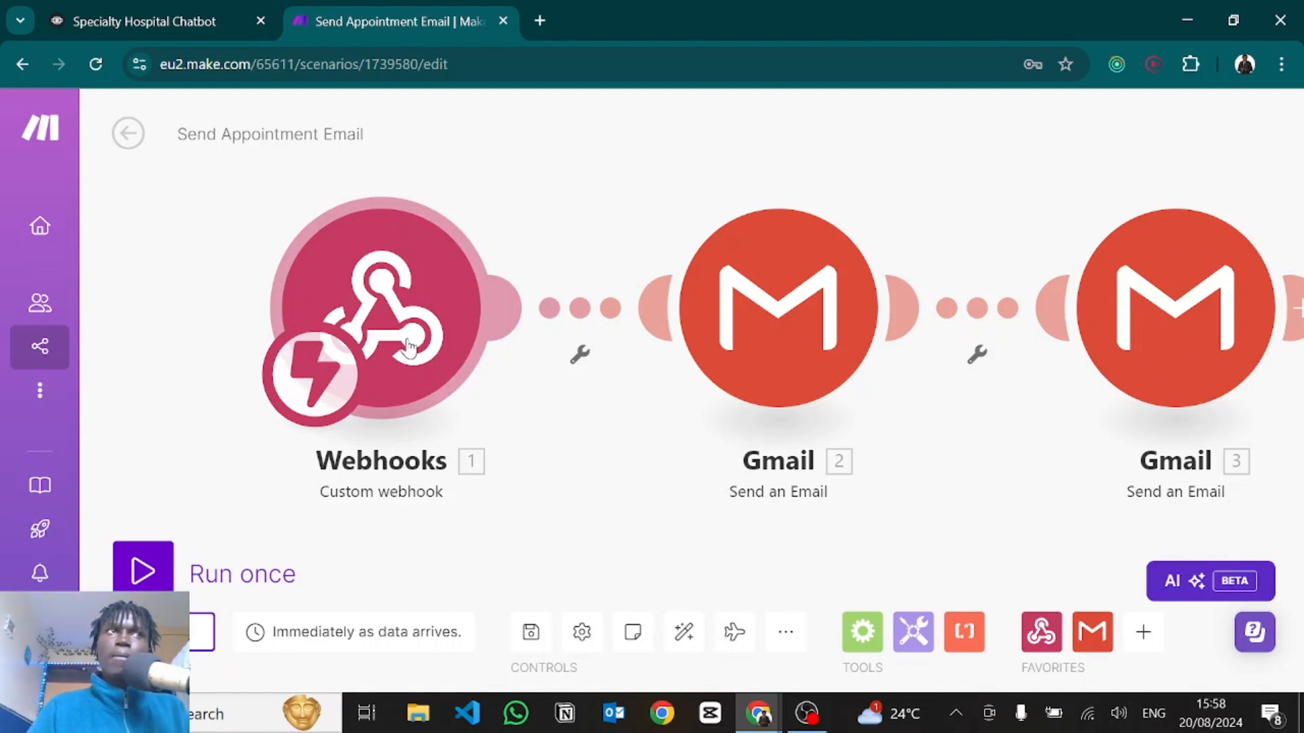
key(ctrl+shift+Tab)
scroll(408, 339, down, 3)
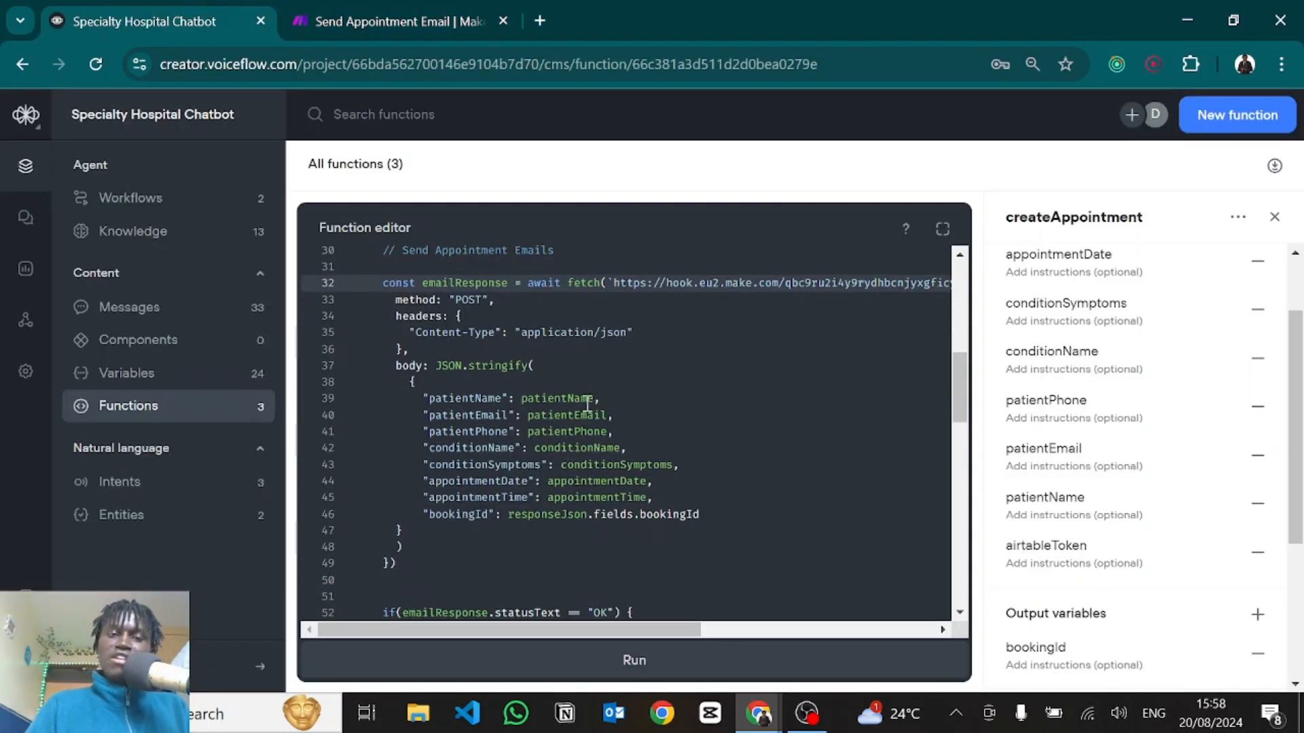
drag(411, 327, 418, 478)
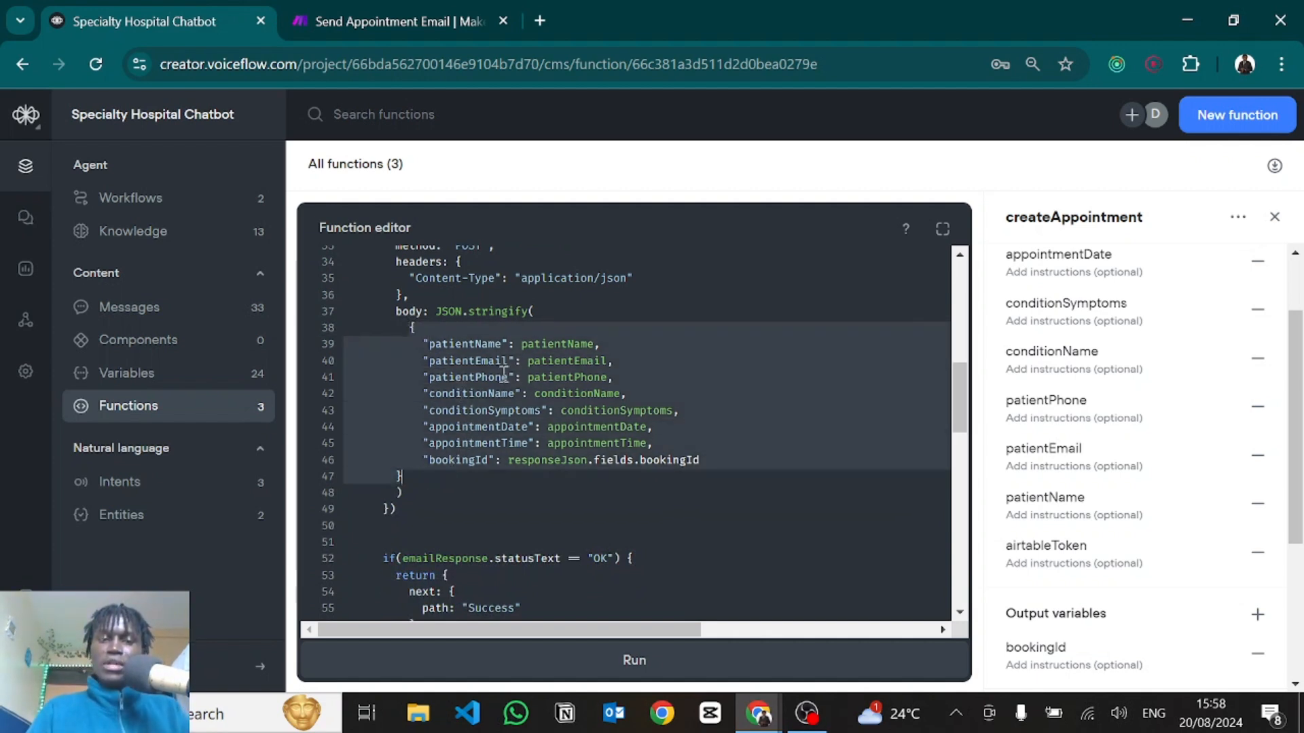
click(488, 346)
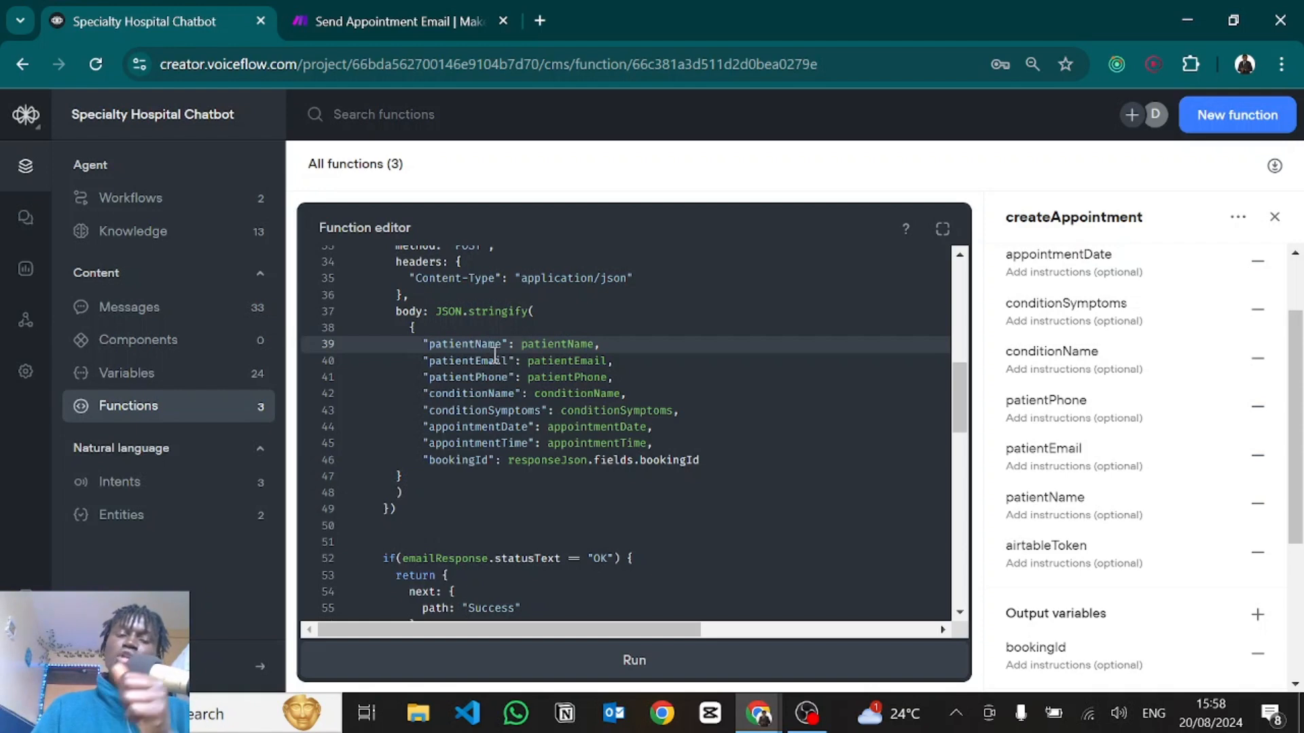
click(490, 464)
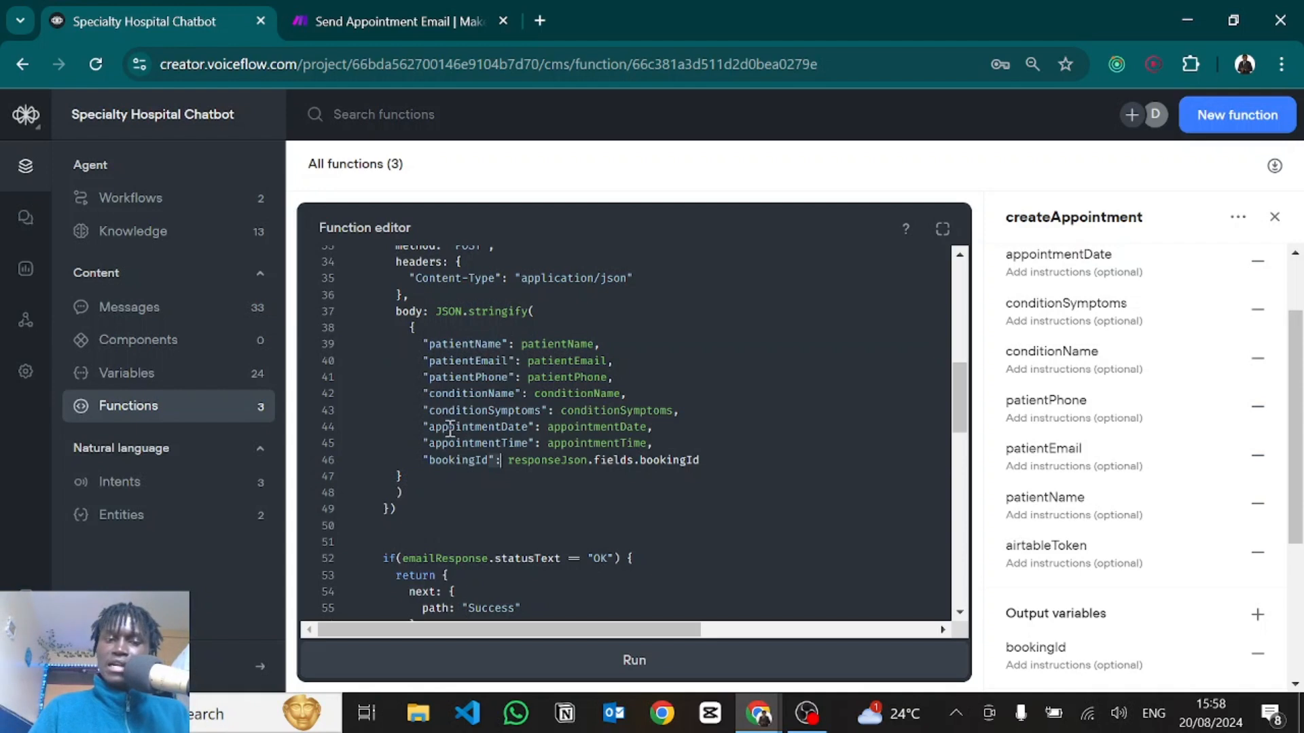
drag(451, 428, 547, 442)
click(548, 442)
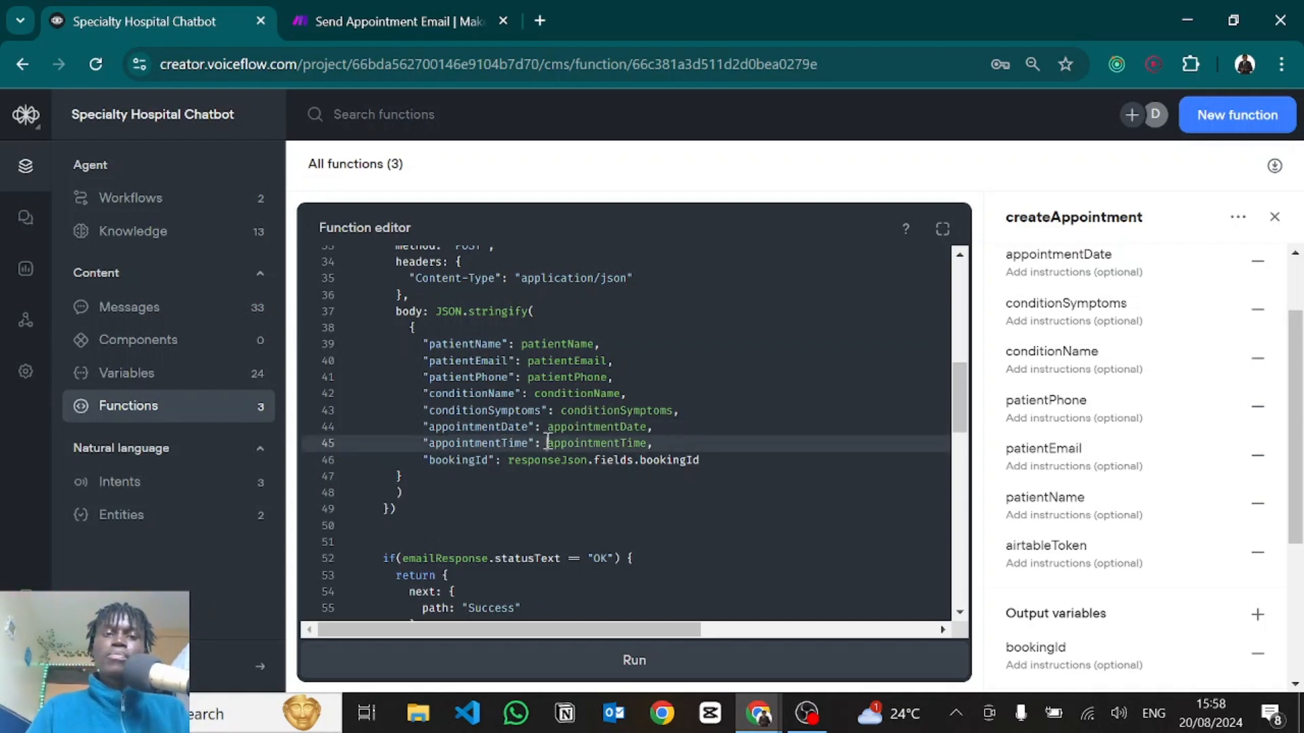
click(432, 10)
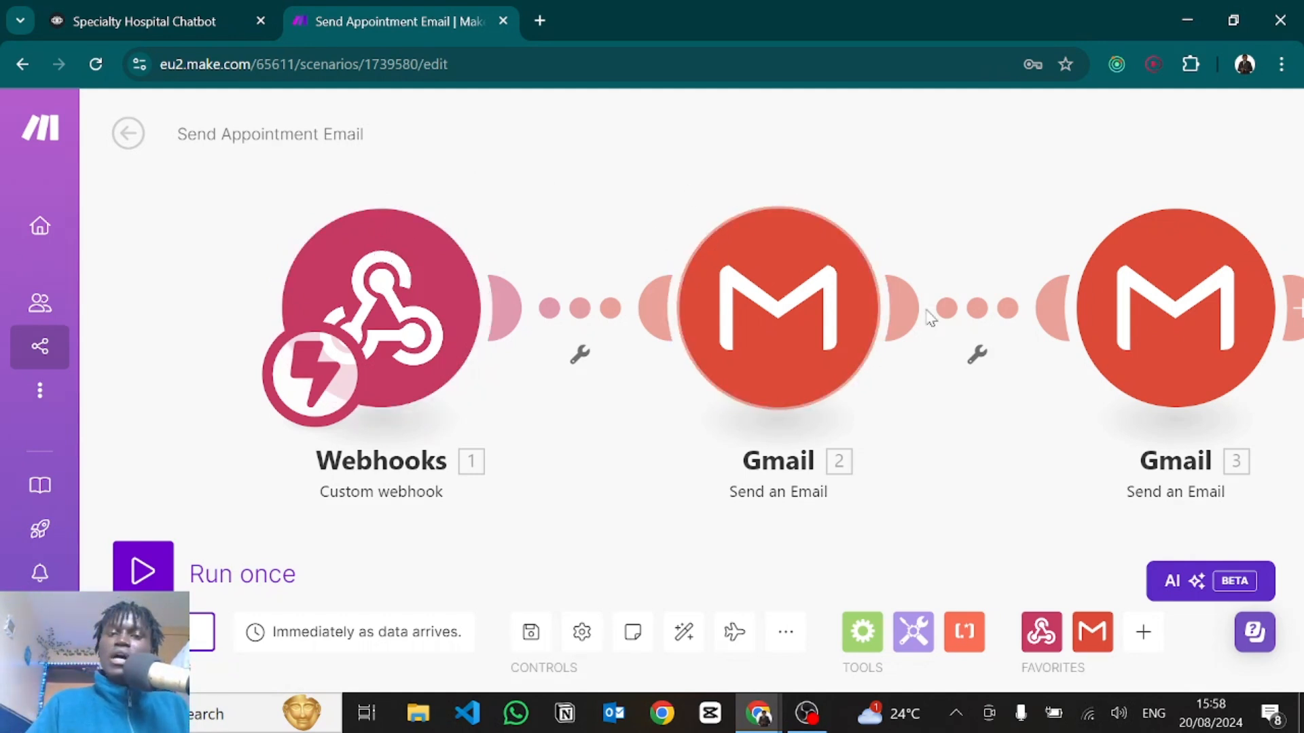
click(774, 290)
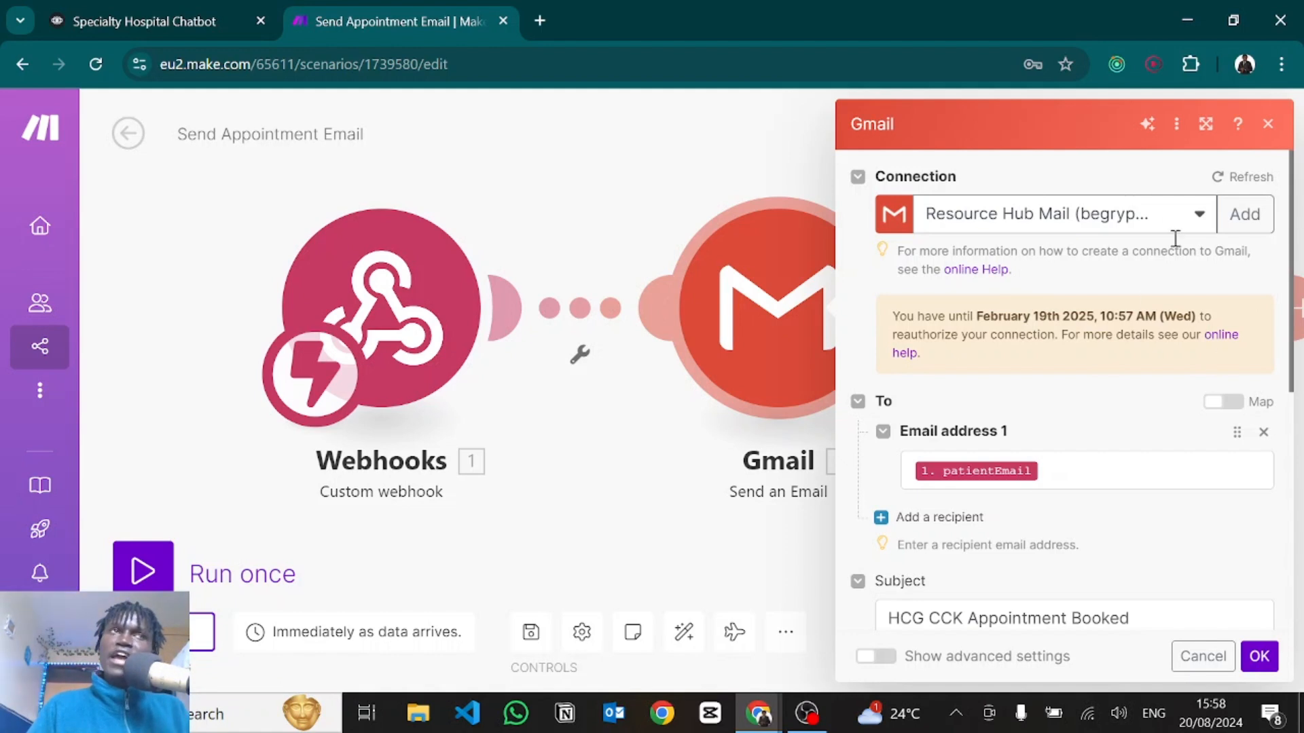
scroll(1009, 381, down, 3)
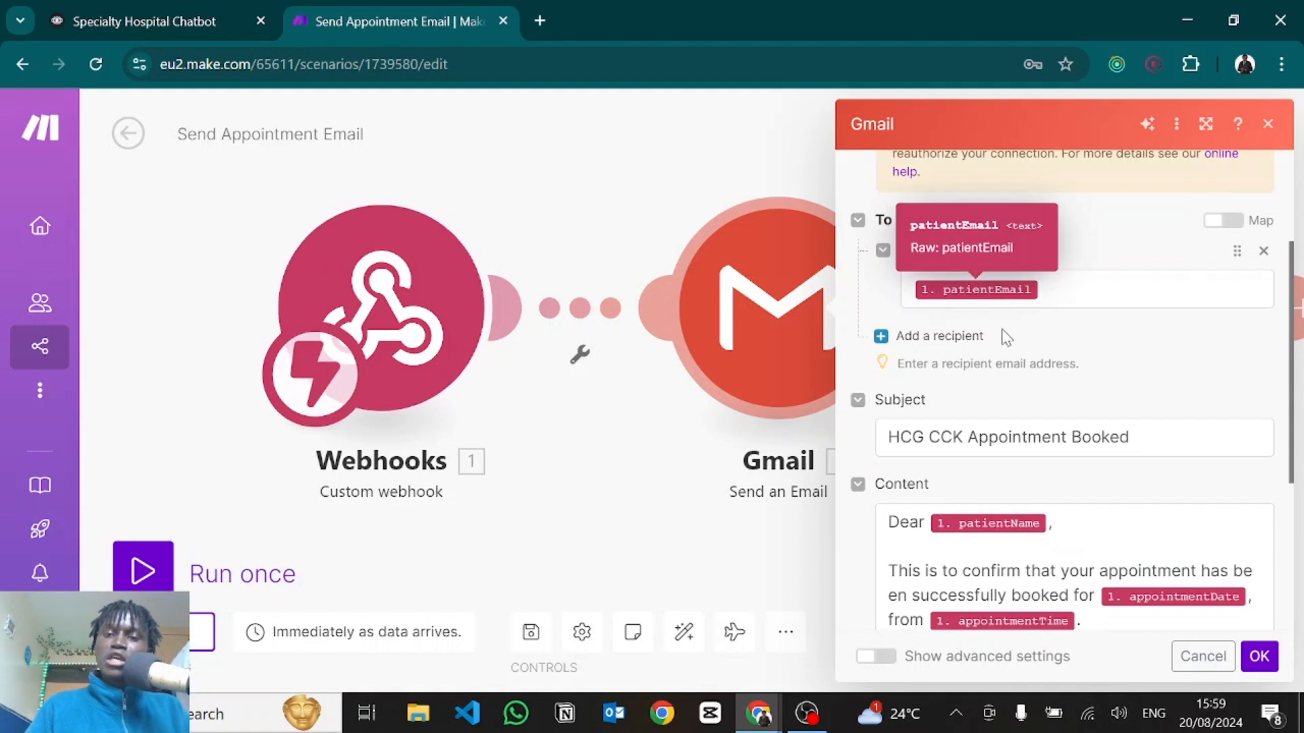
scroll(998, 335, down, 1)
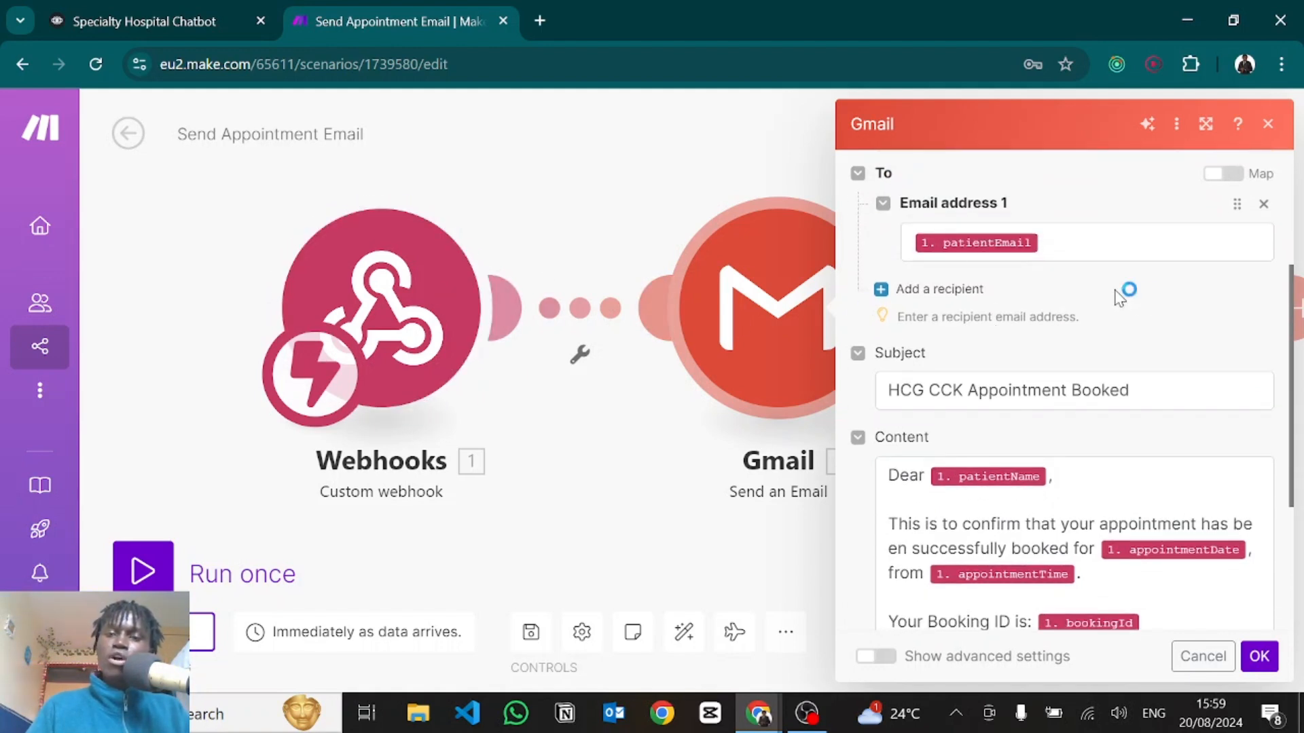
scroll(1053, 376, down, 2)
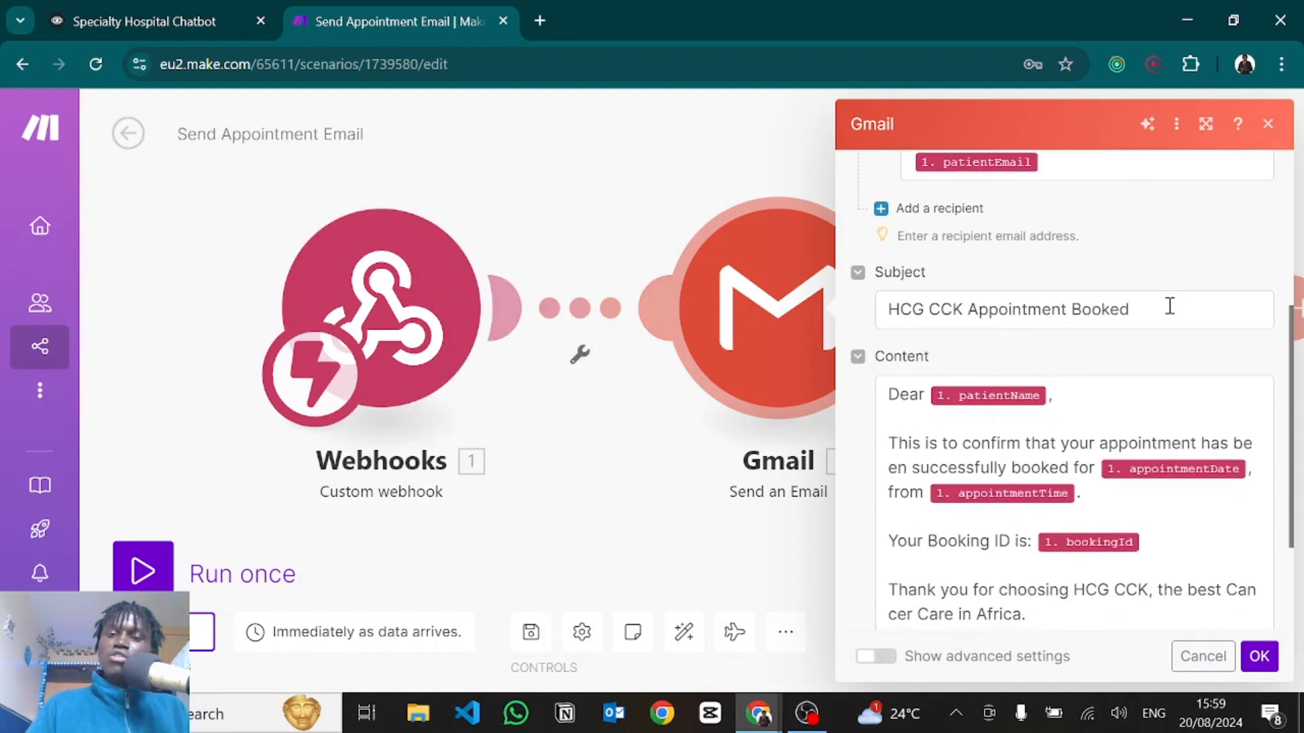
drag(1167, 309, 882, 310)
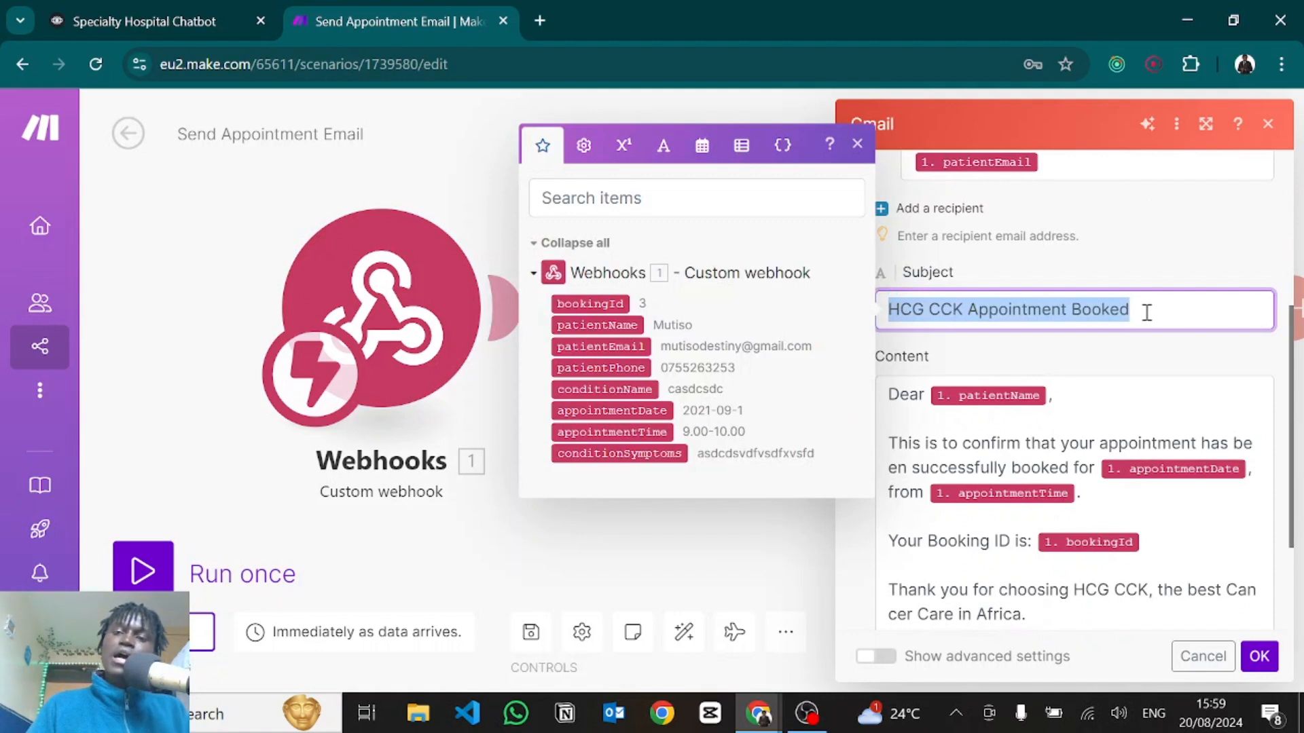
scroll(1141, 309, down, 3)
click(1048, 299)
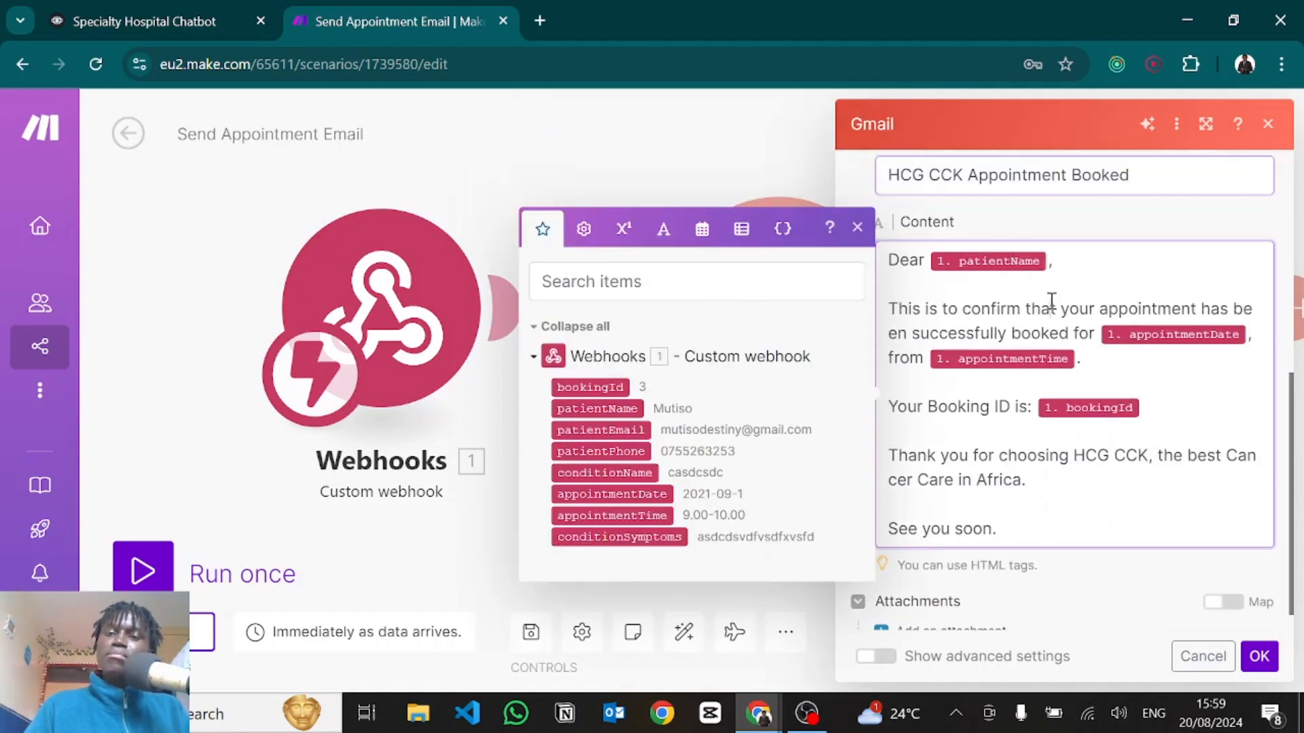
scroll(944, 316, down, 1)
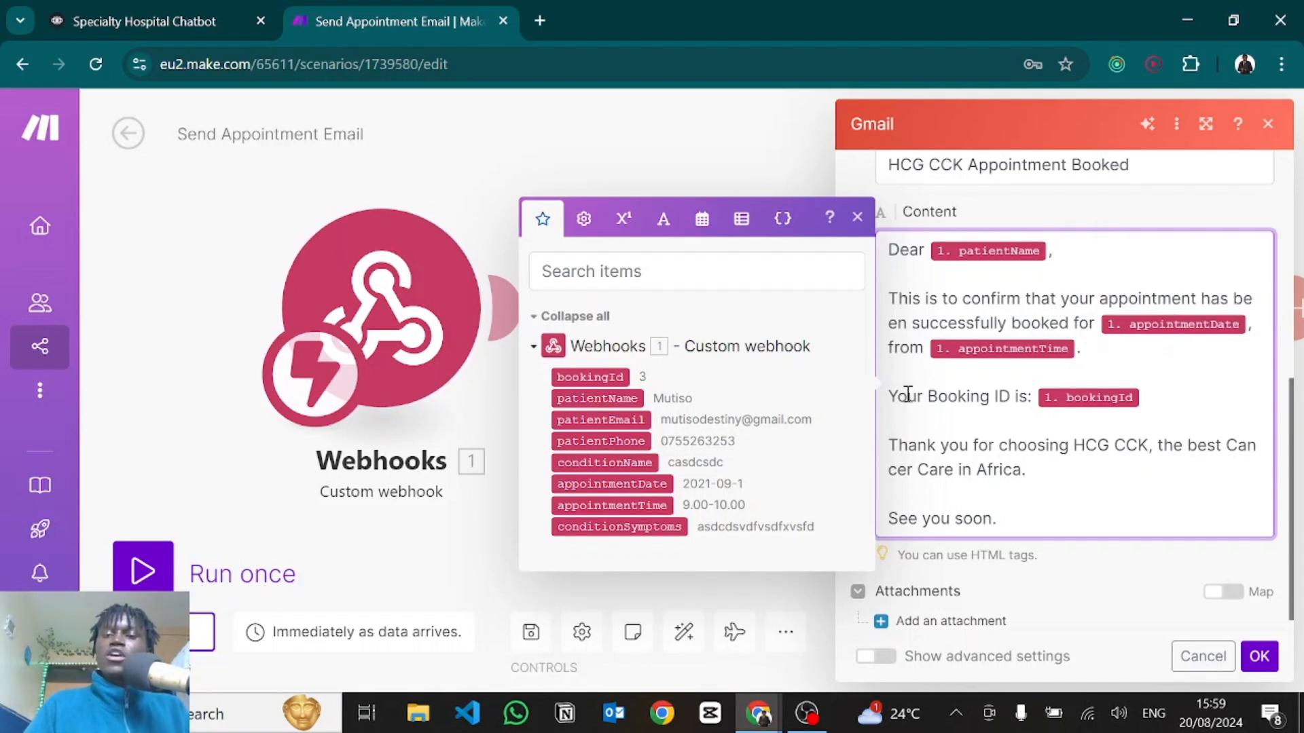
drag(908, 395, 1035, 397)
click(959, 445)
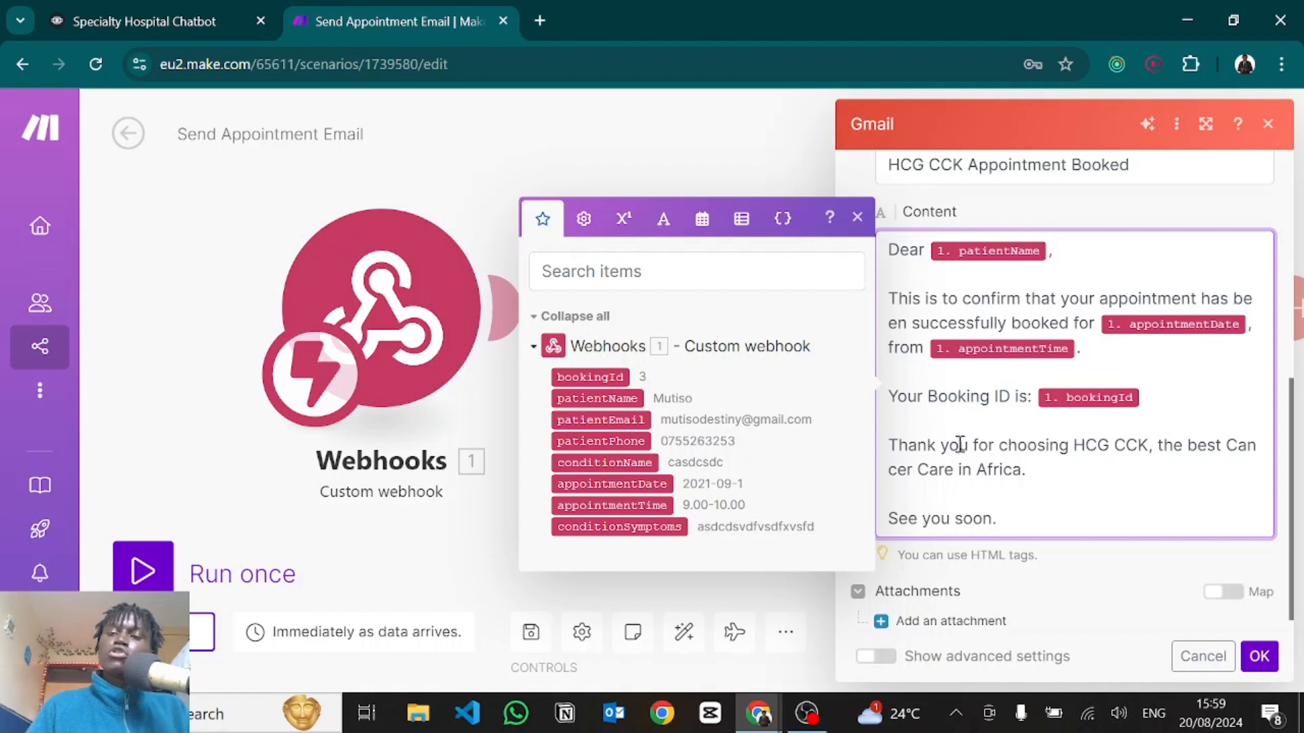
scroll(958, 444, down, 1)
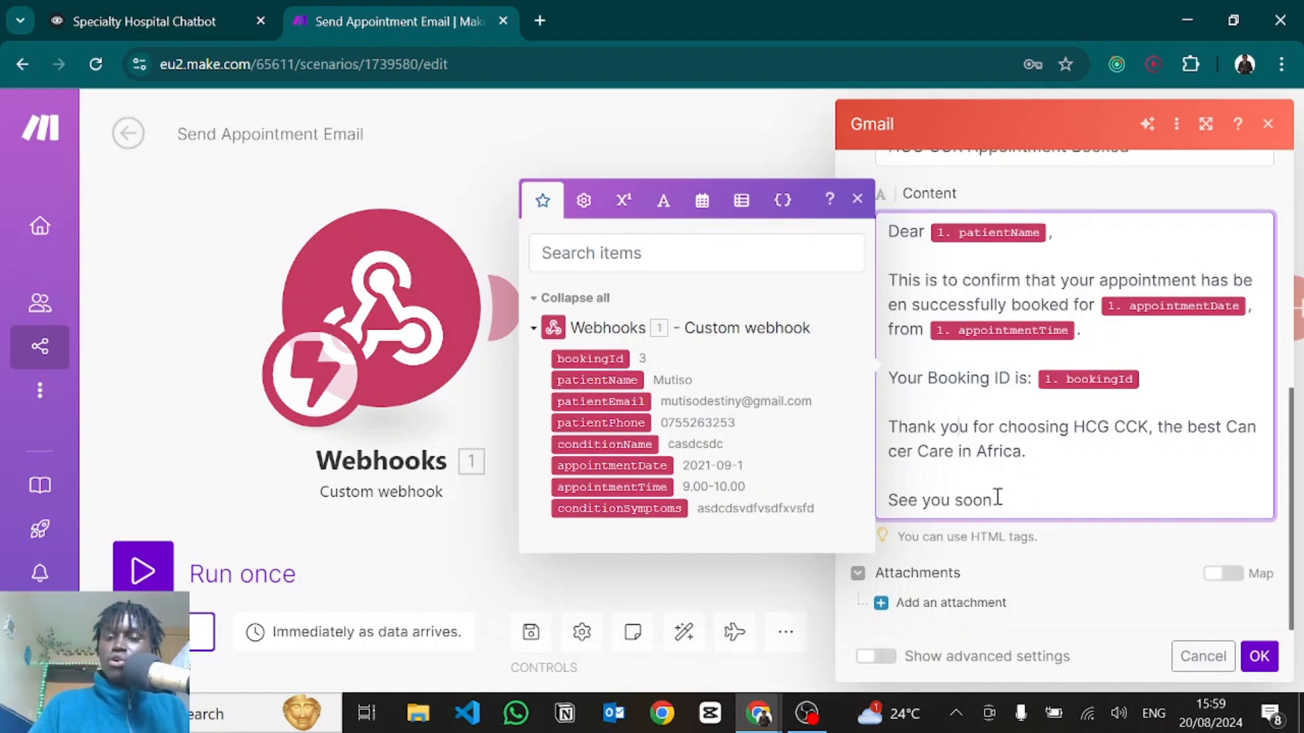
click(1075, 561)
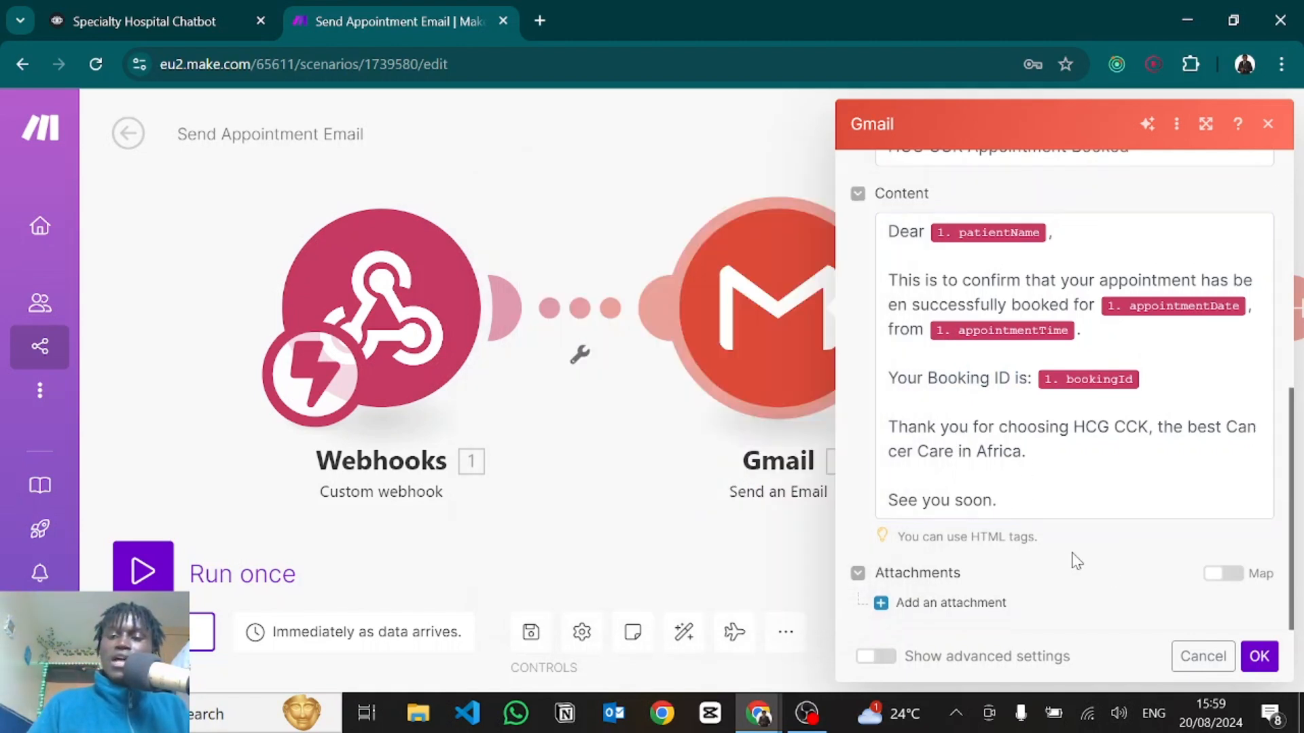
click(1259, 656)
drag(1039, 448, 760, 415)
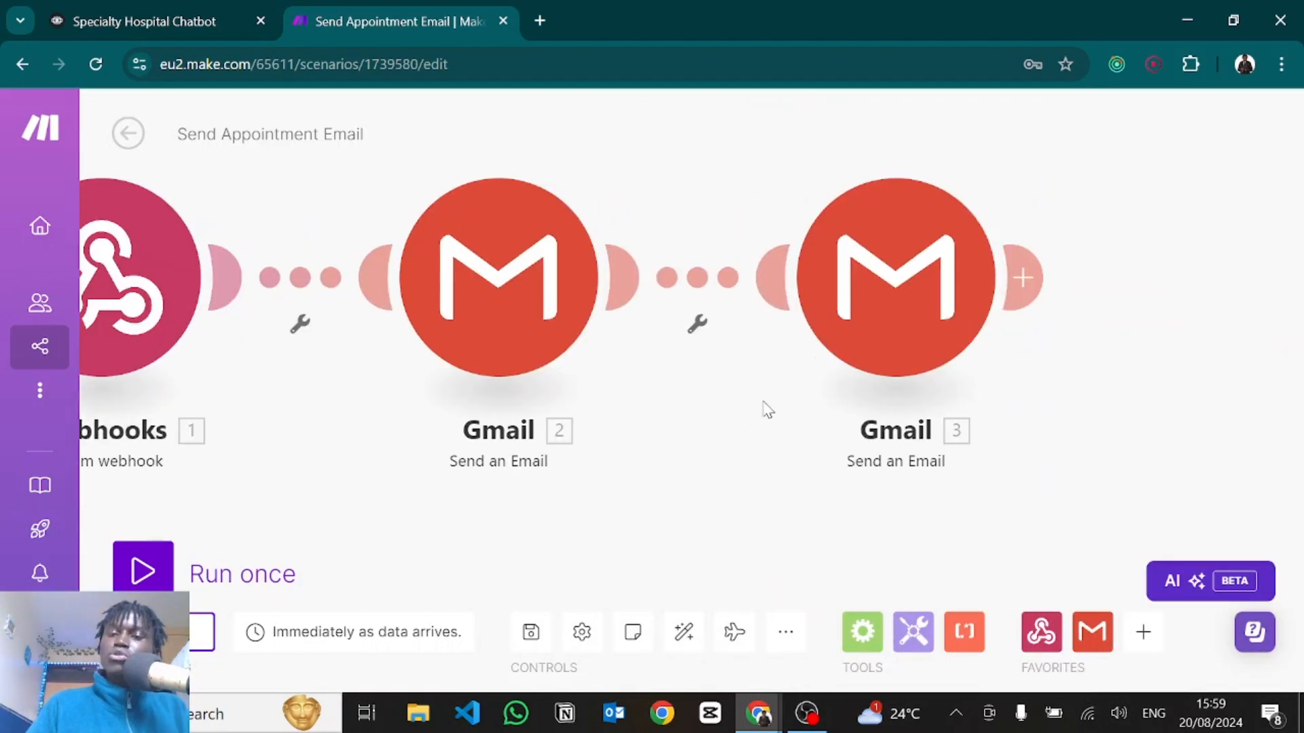
Map the patient fields, booking ID and time into the New Appointment Booking doctor email, then save.
click(850, 340)
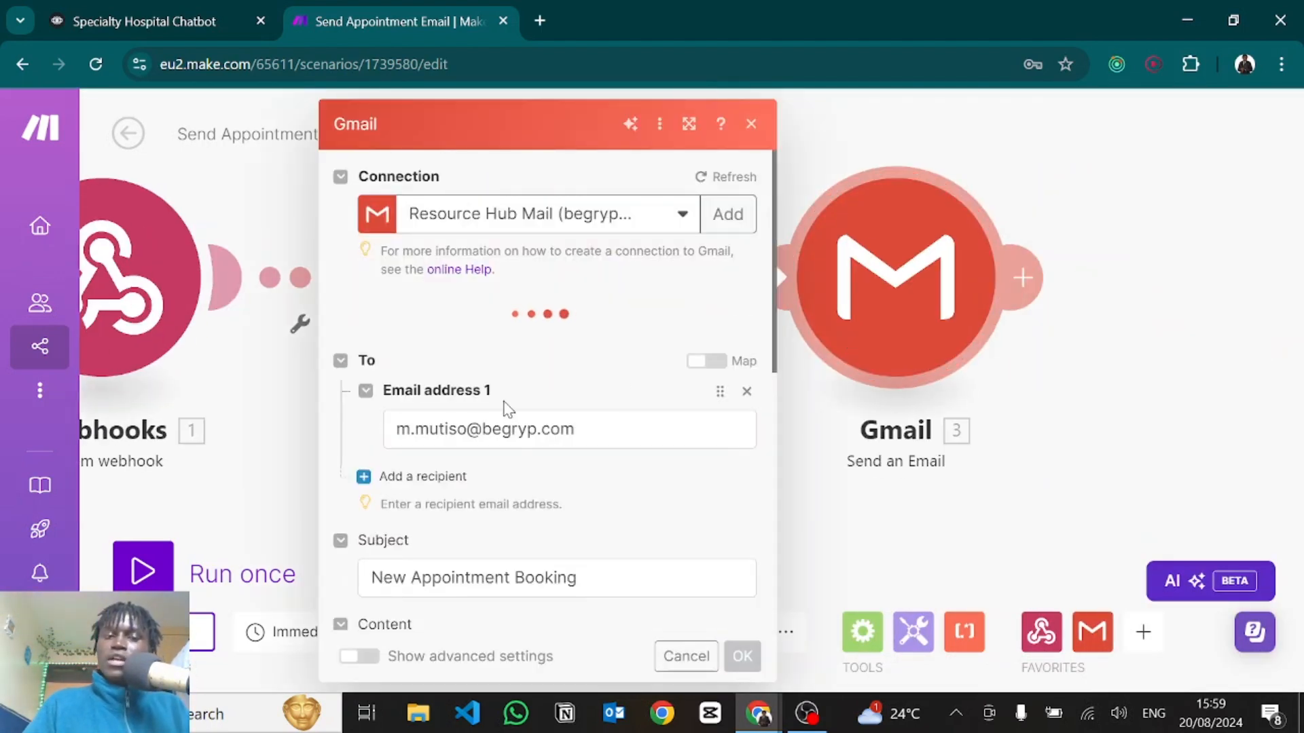
drag(597, 425, 394, 428)
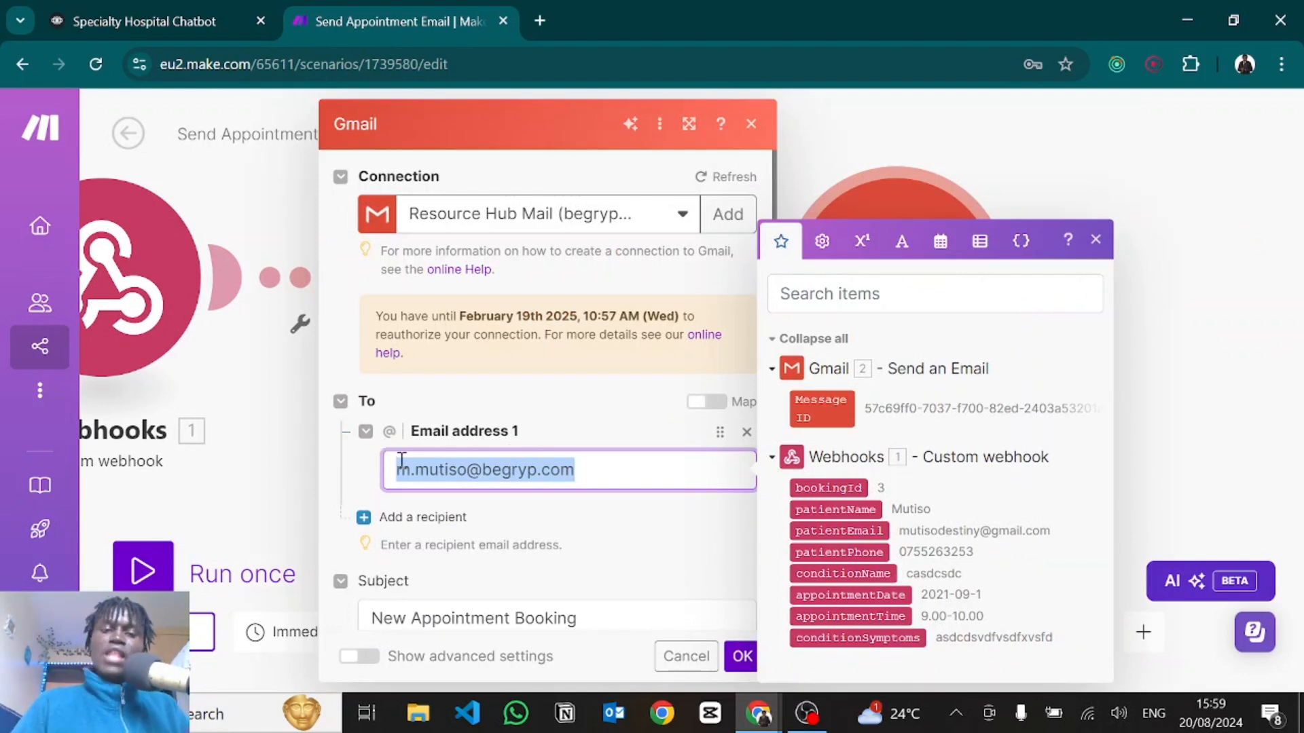
scroll(533, 506, down, 3)
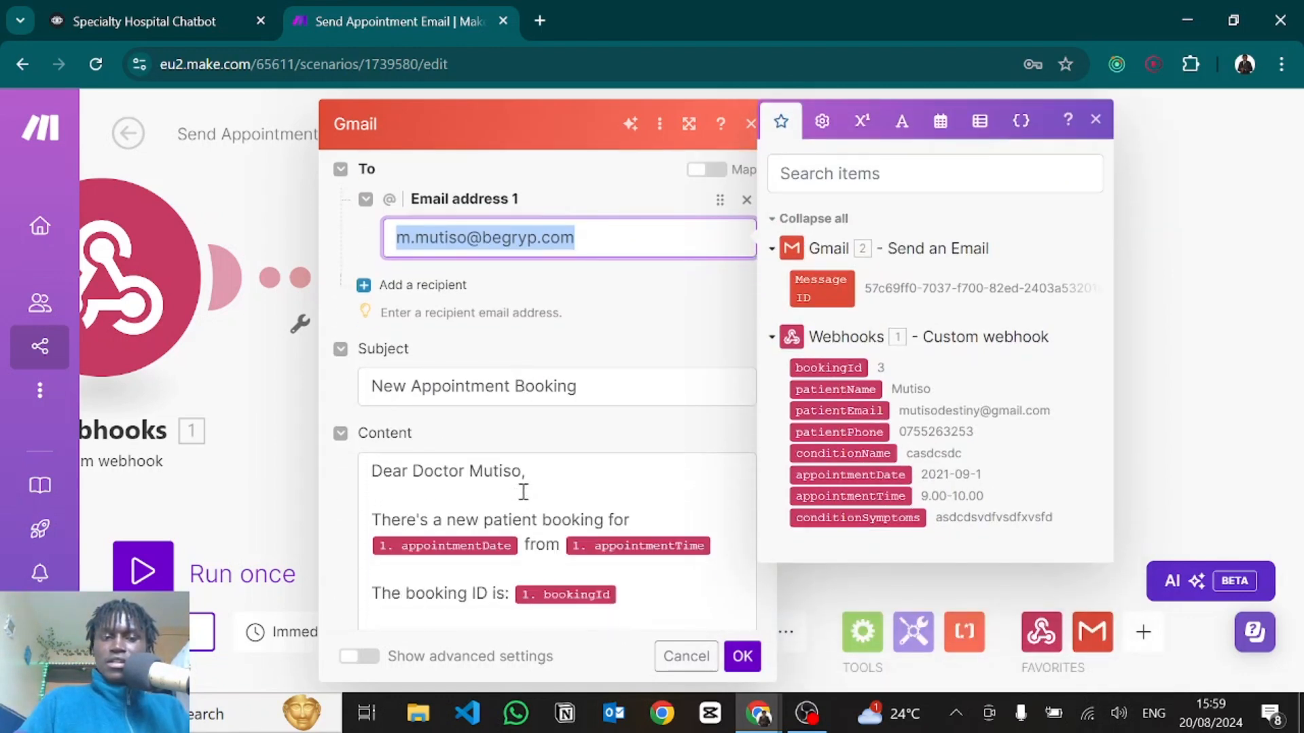
click(590, 374)
scroll(588, 367, down, 2)
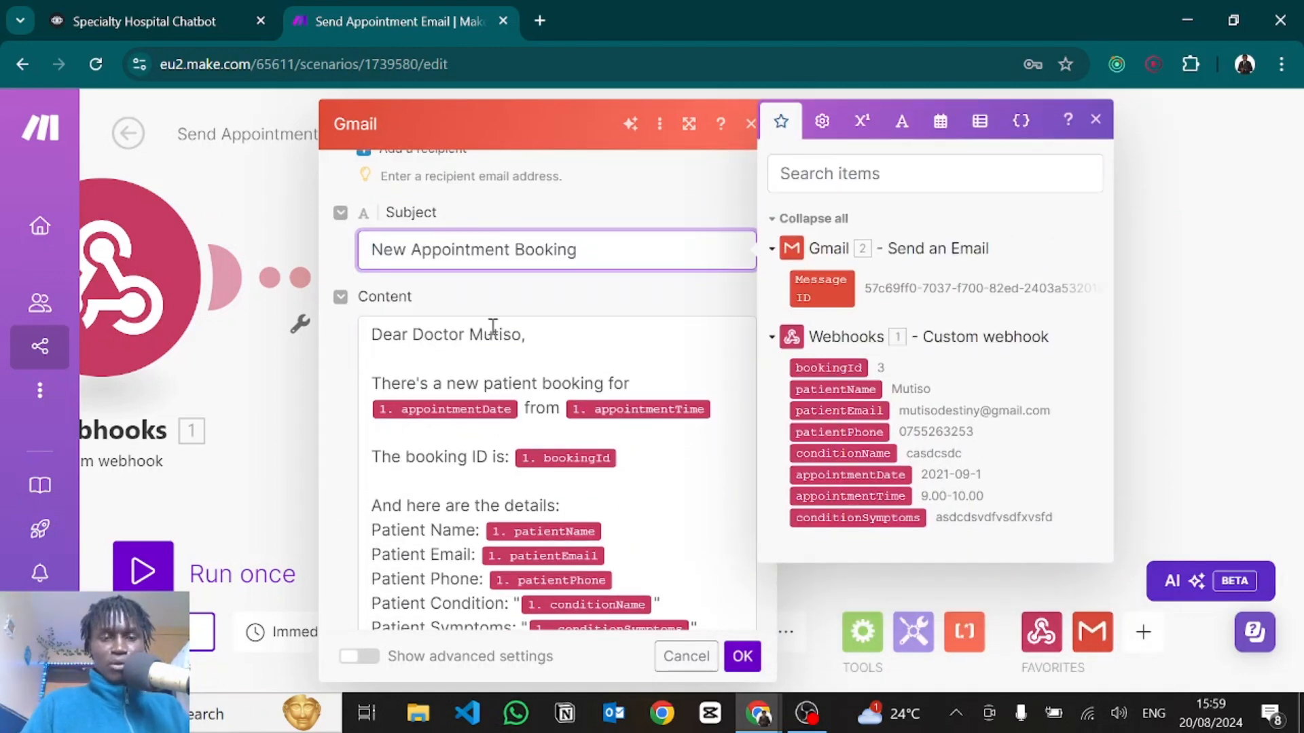
scroll(493, 327, down, 1)
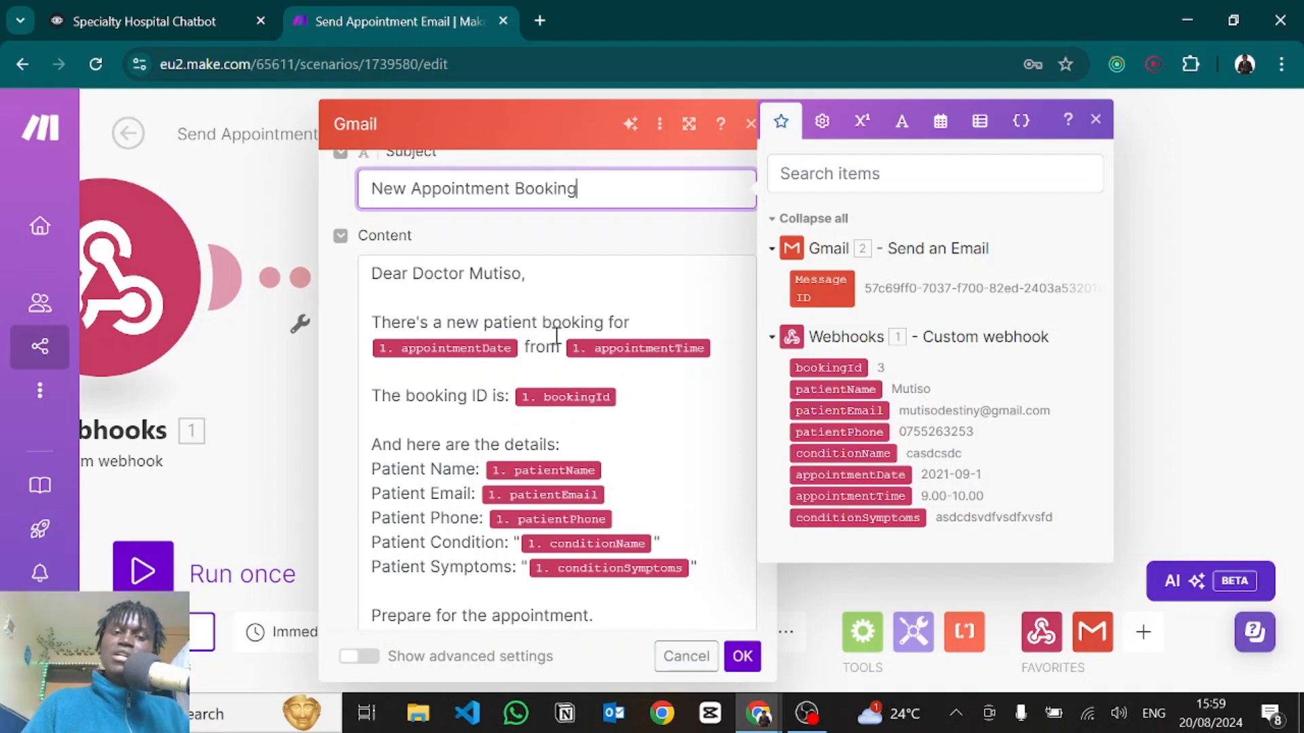
scroll(677, 443, down, 2)
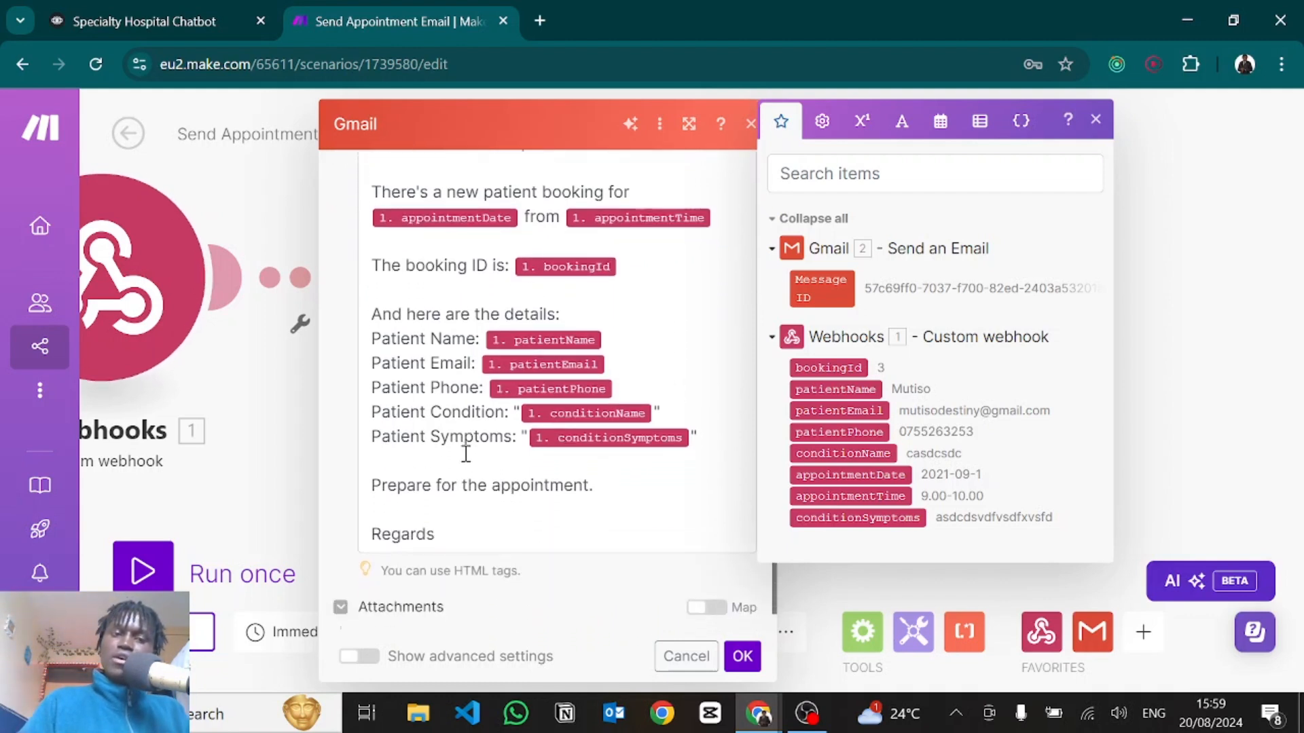
scroll(488, 451, down, 1)
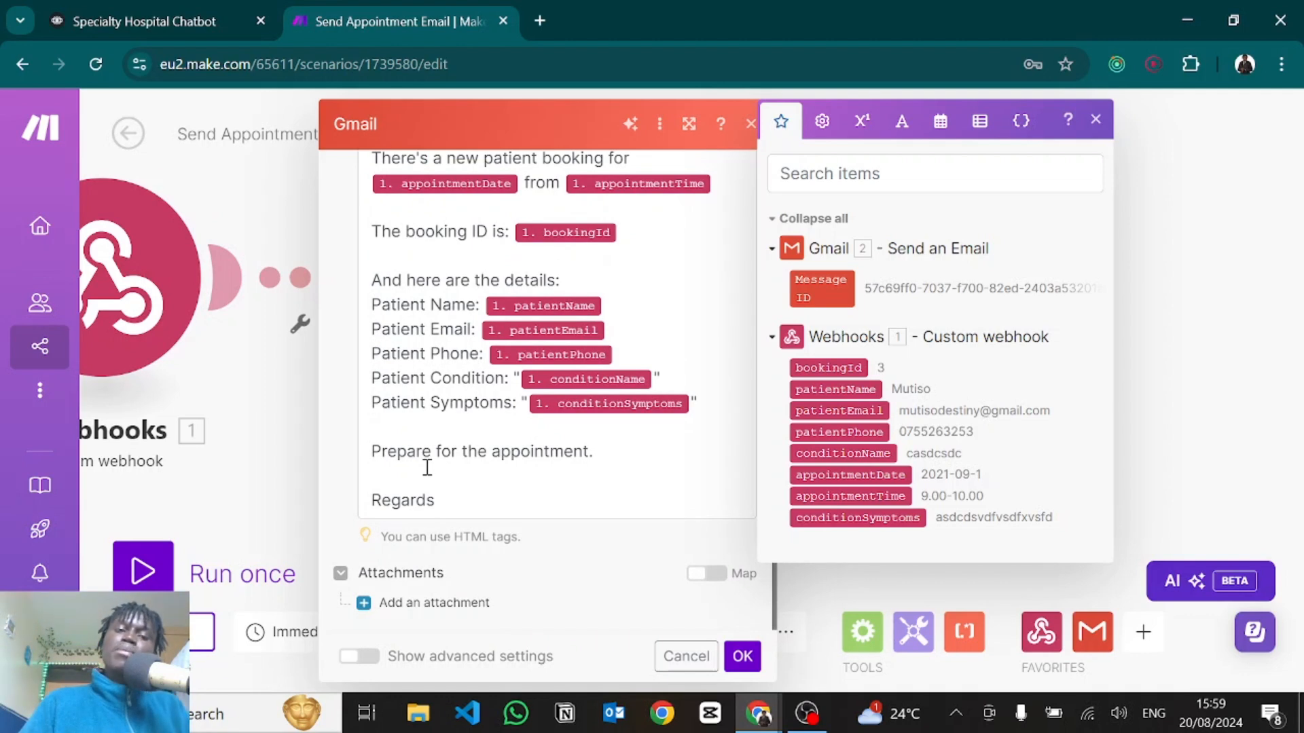
click(1095, 119)
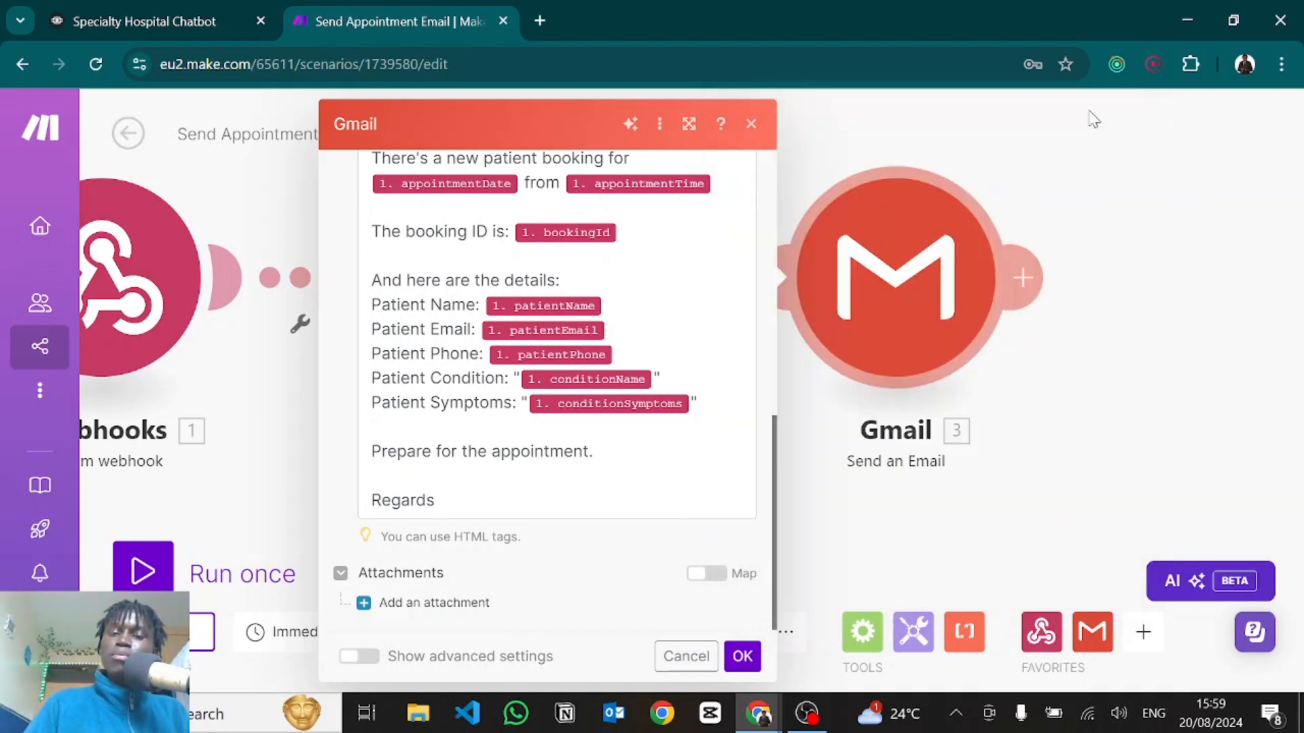
click(743, 656)
scroll(644, 421, up, 1)
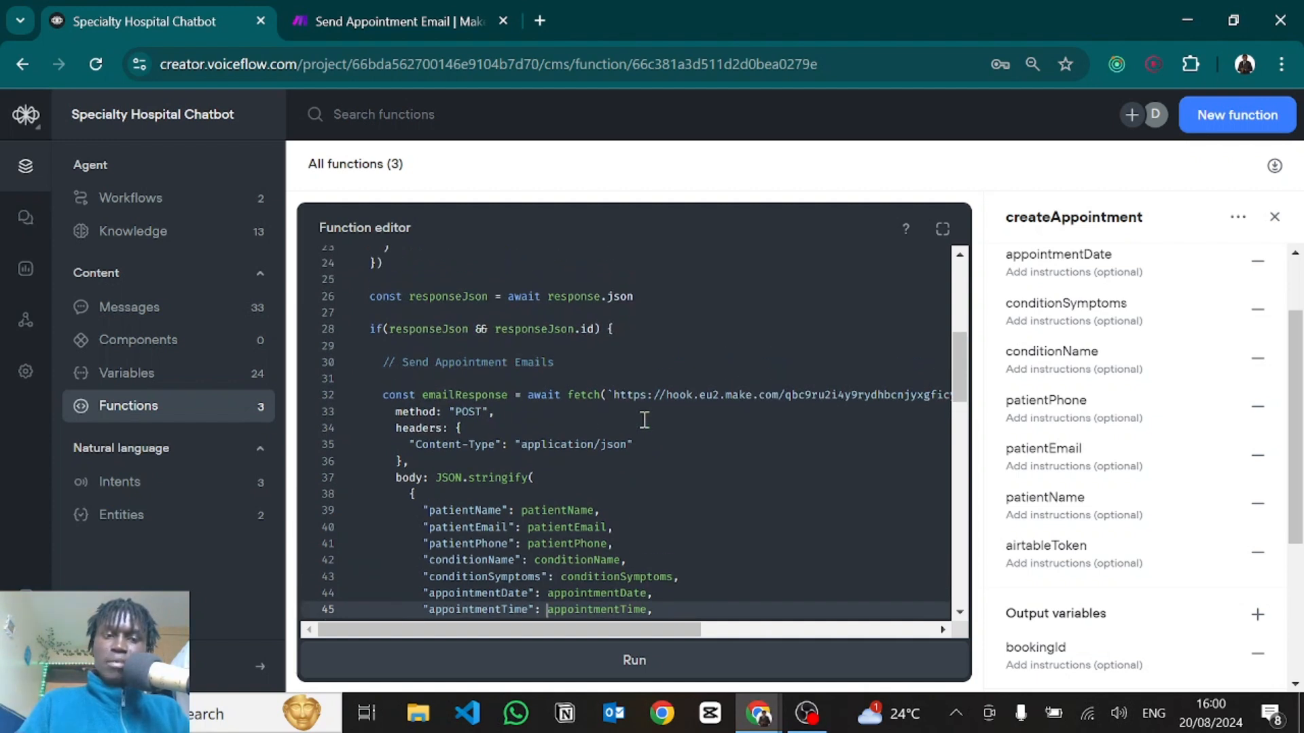
scroll(399, 406, up, 4)
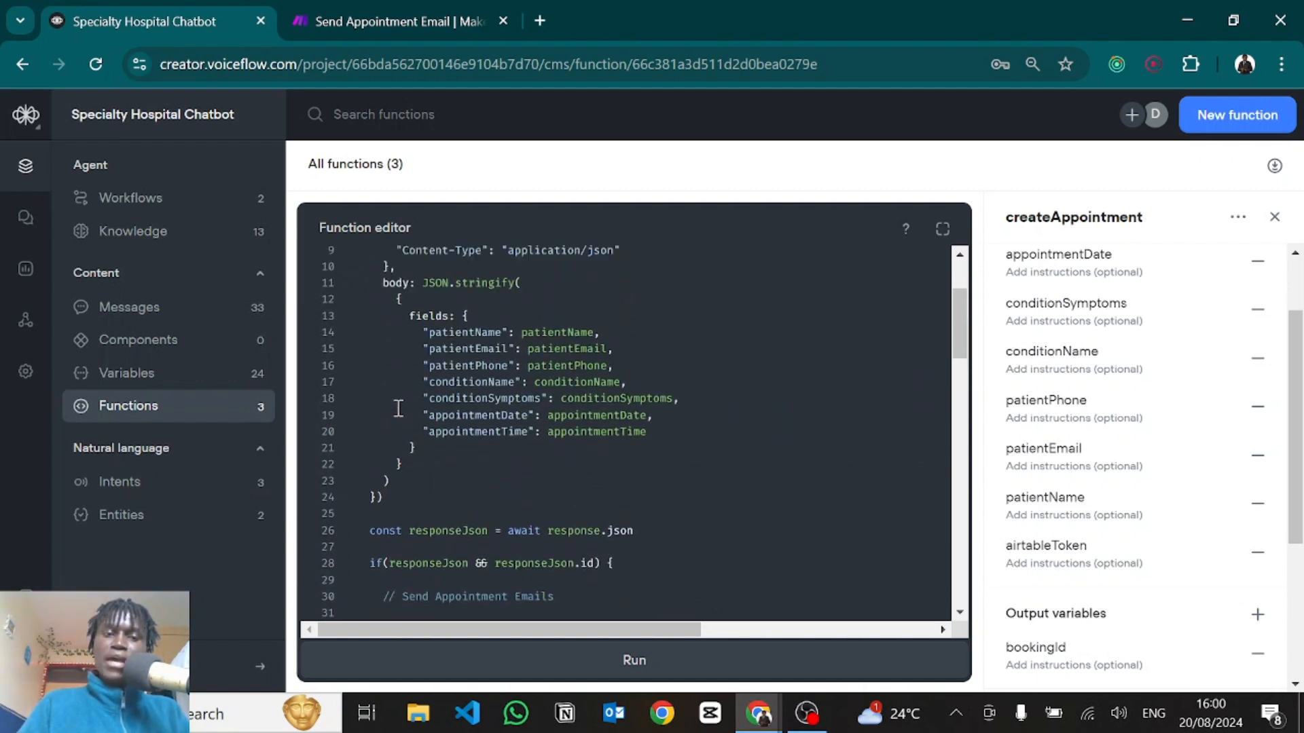
scroll(408, 407, down, 5)
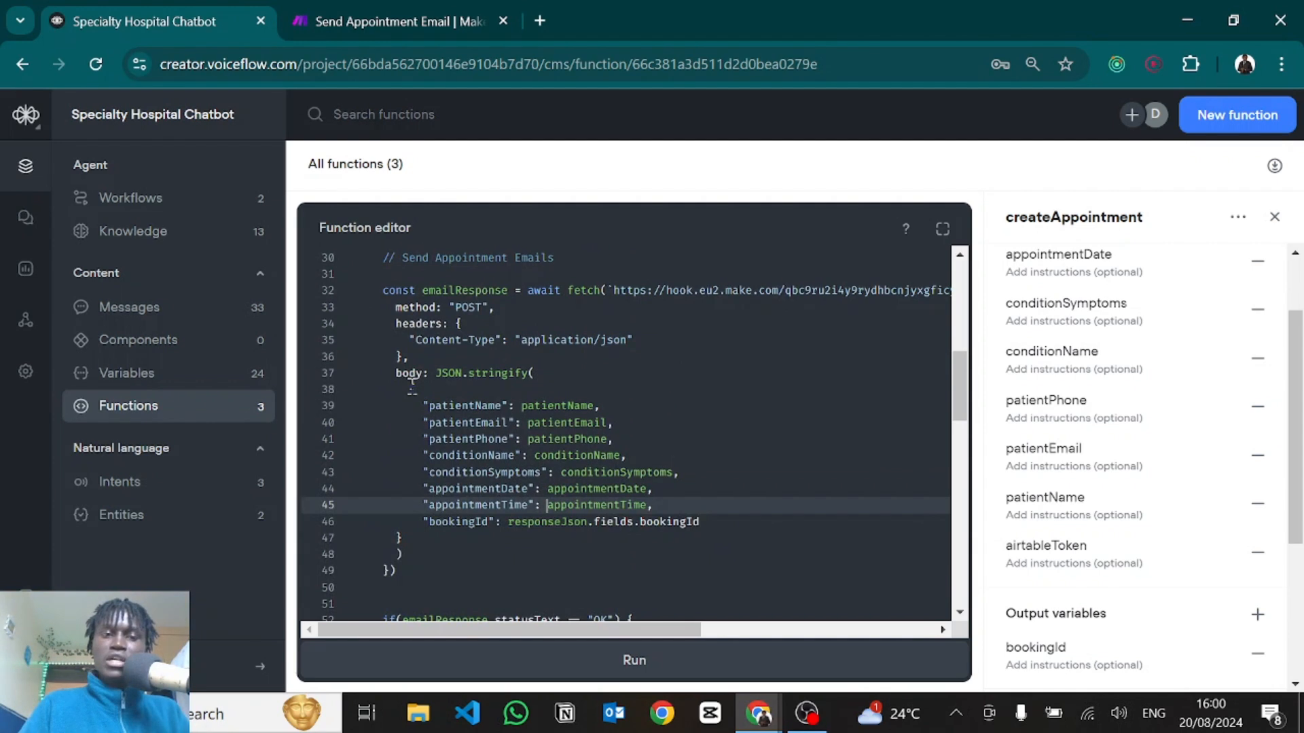
drag(412, 383, 471, 537)
scroll(471, 537, down, 3)
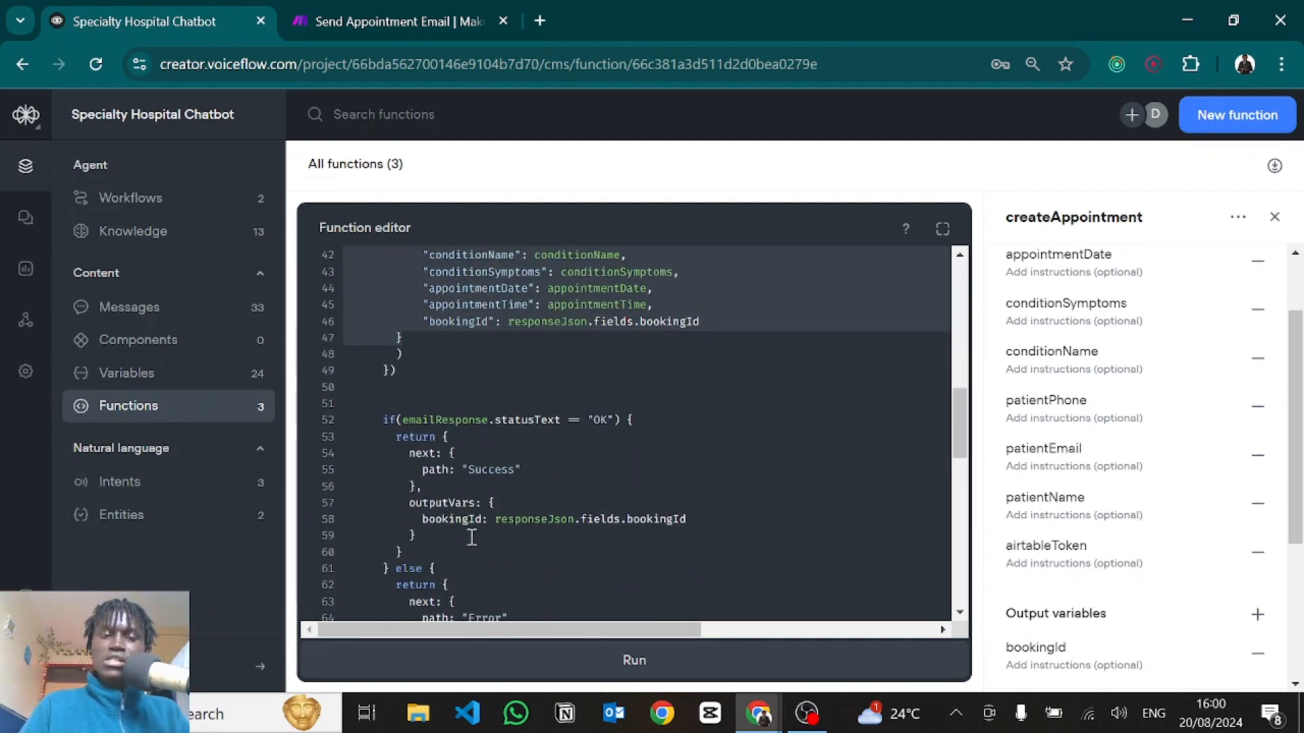
scroll(472, 537, down, 1)
drag(389, 389, 536, 391)
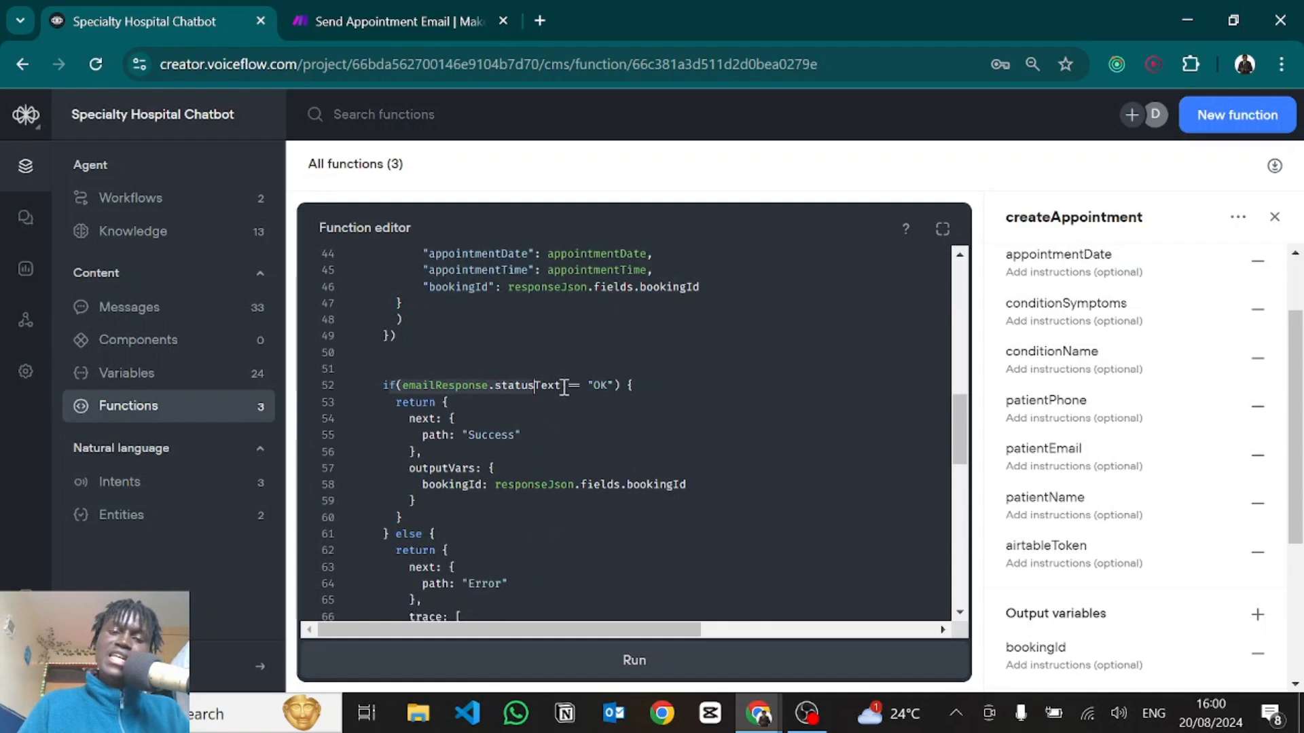
click(604, 385)
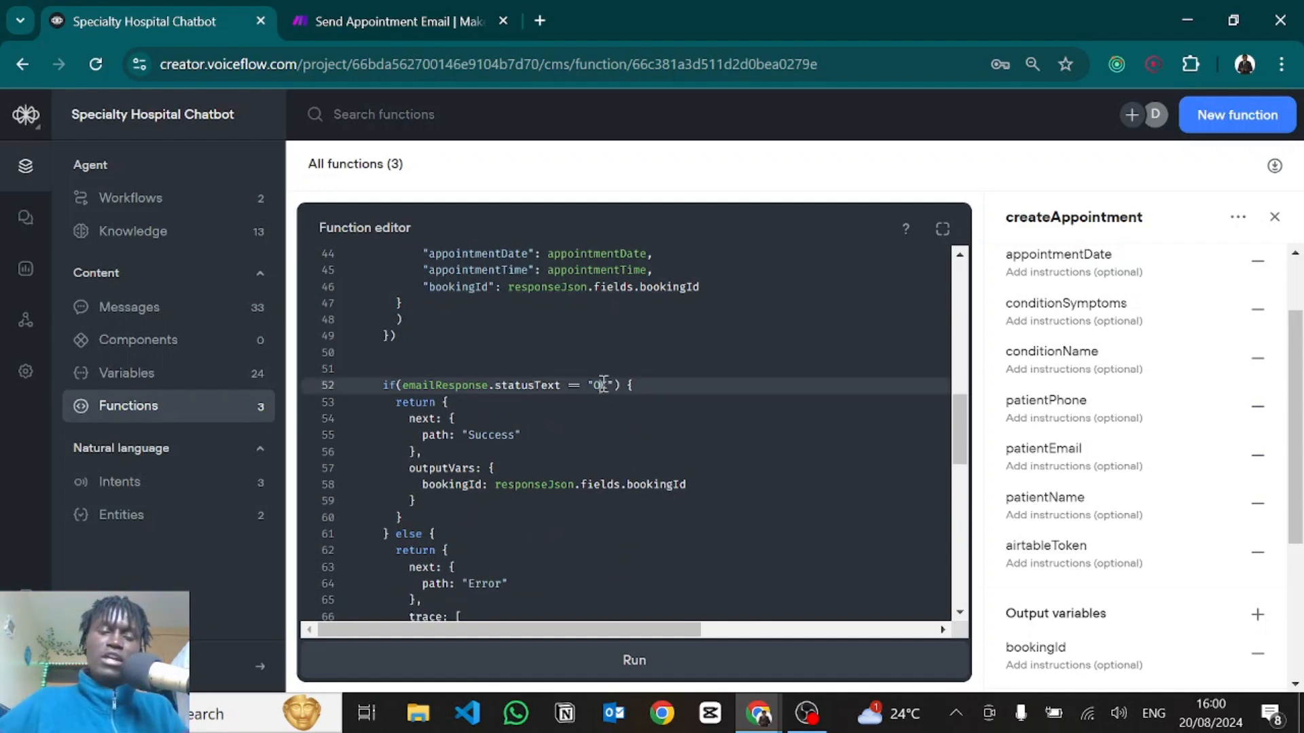
scroll(493, 436, down, 1)
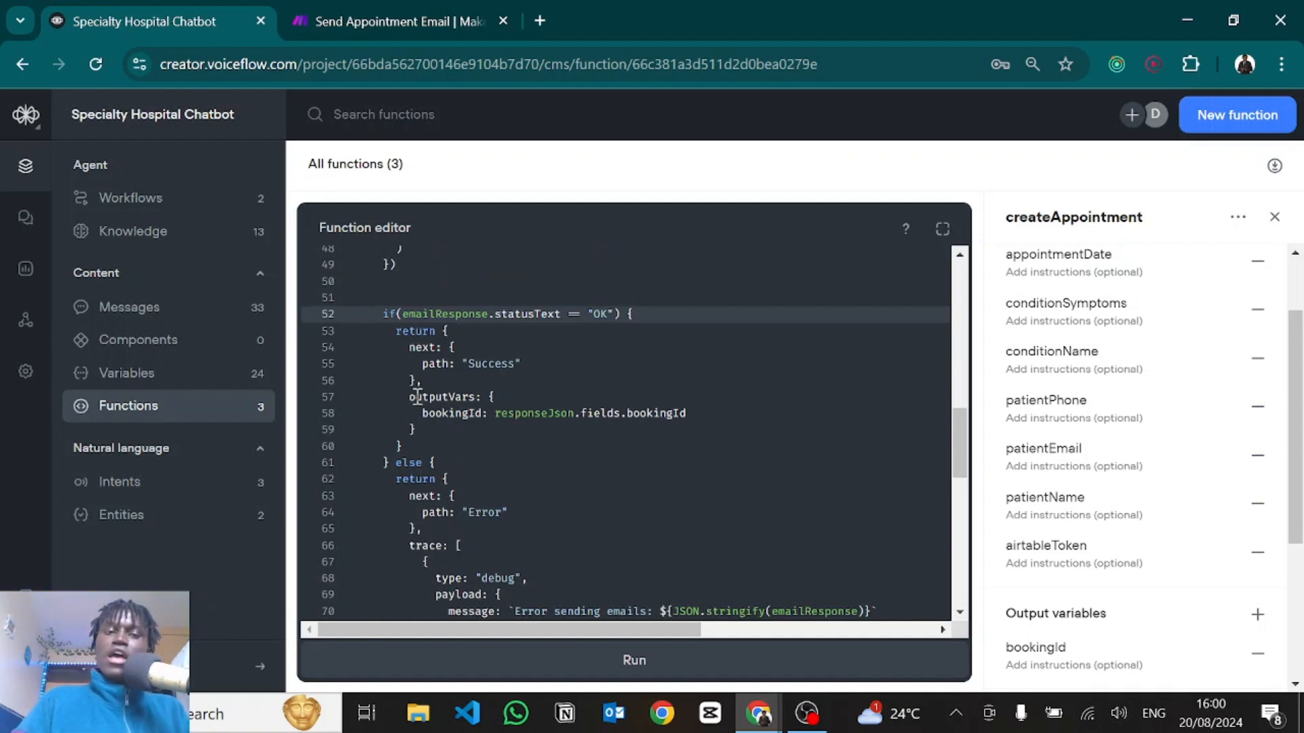
drag(417, 397, 448, 428)
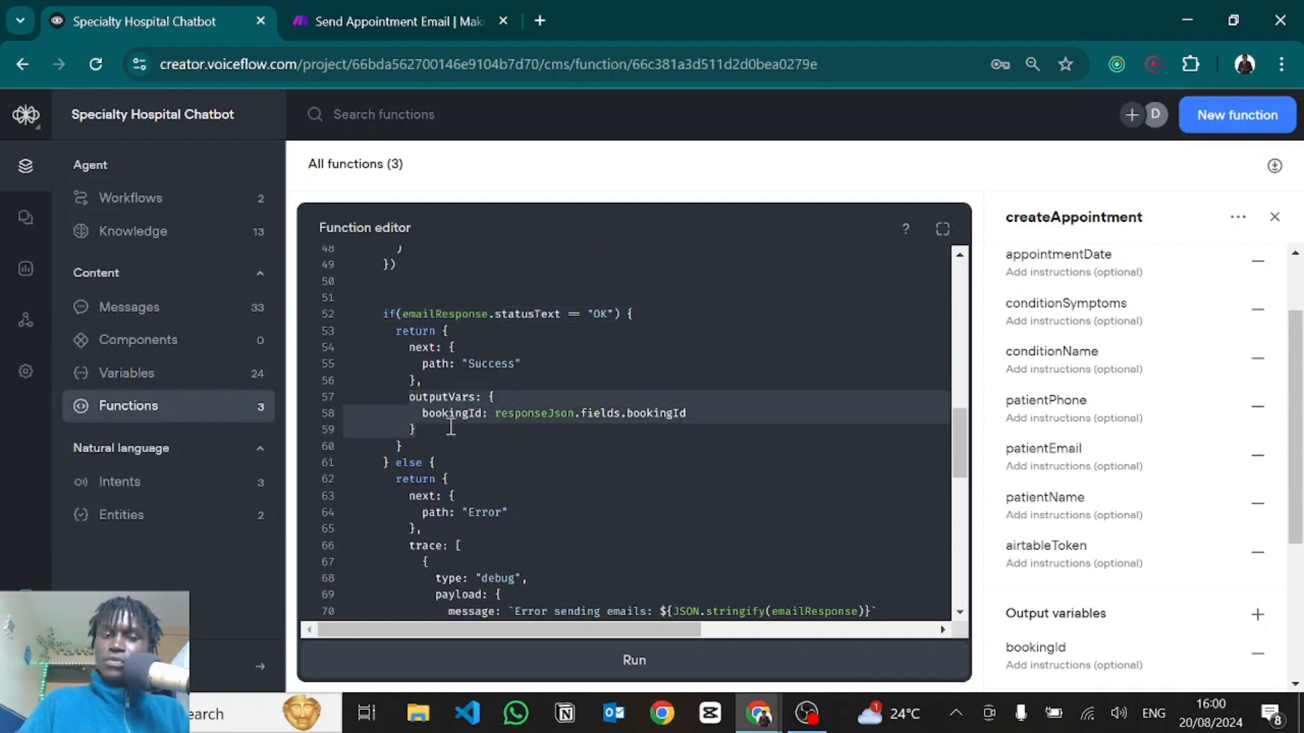
click(450, 428)
scroll(450, 428, down, 2)
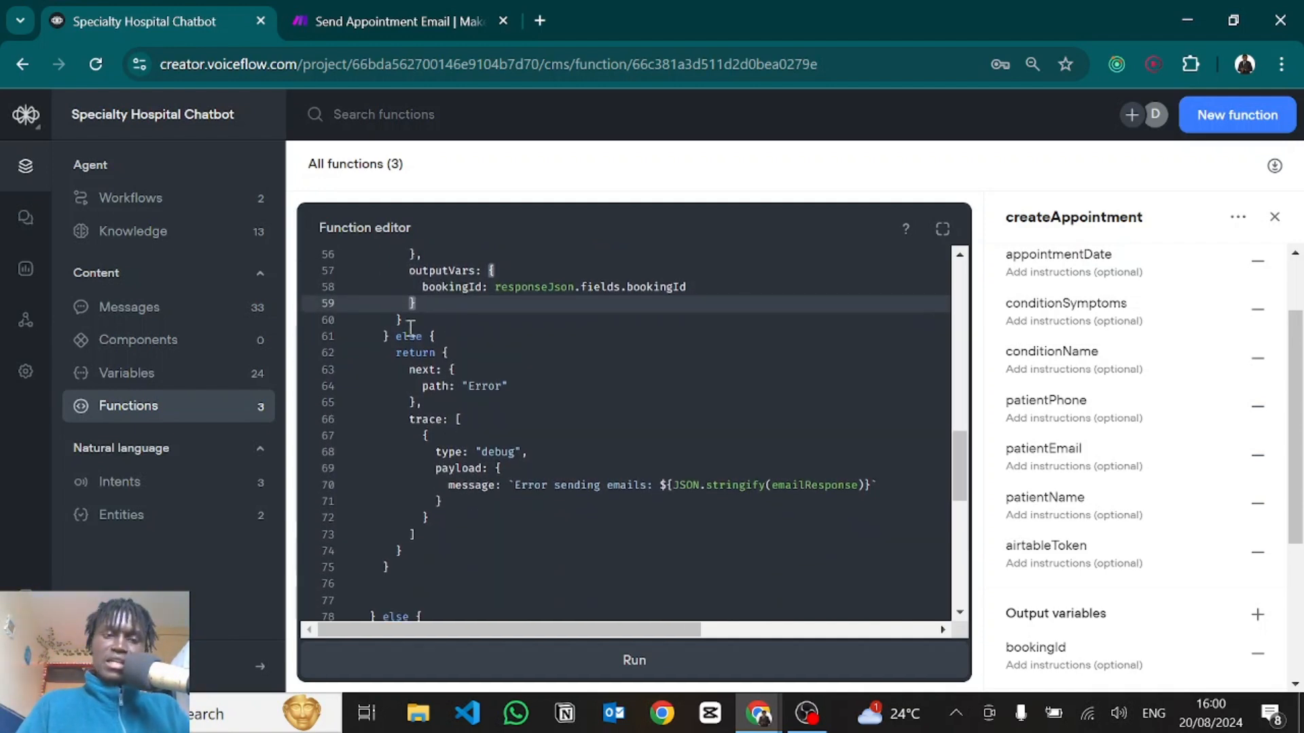
drag(403, 337, 426, 400)
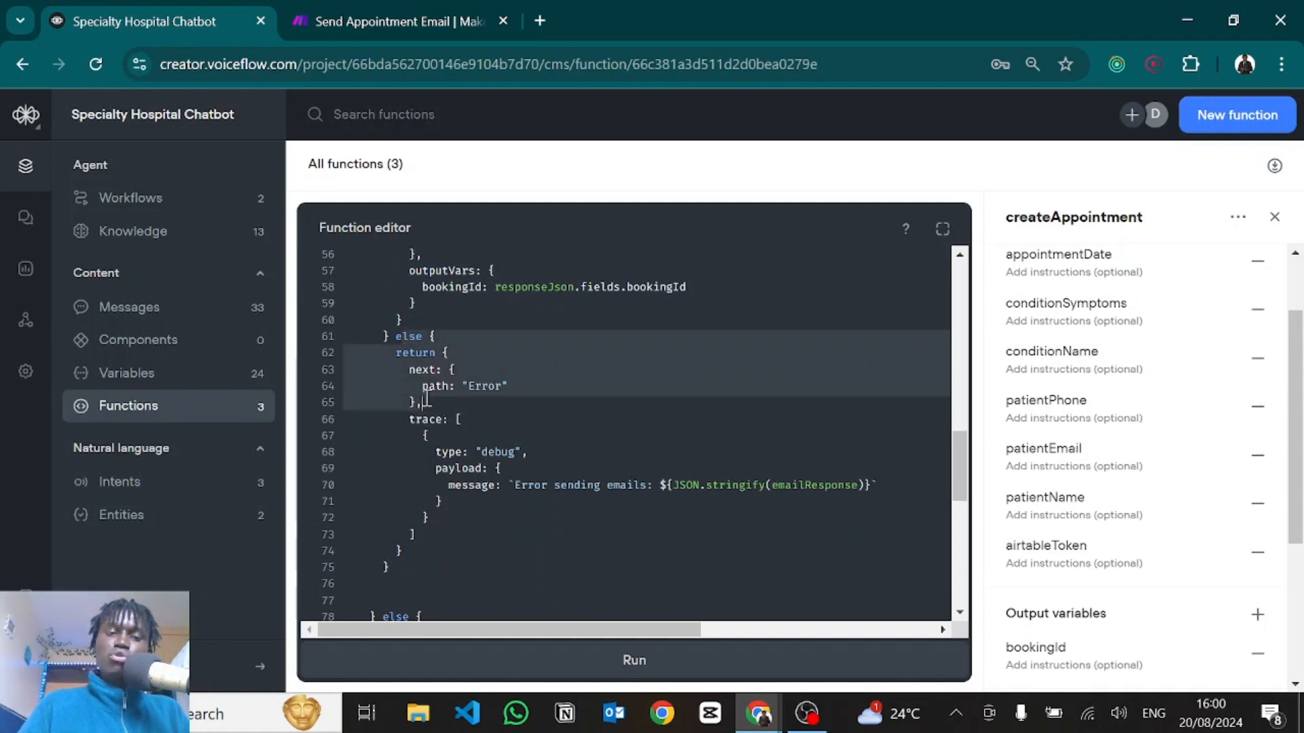
click(451, 452)
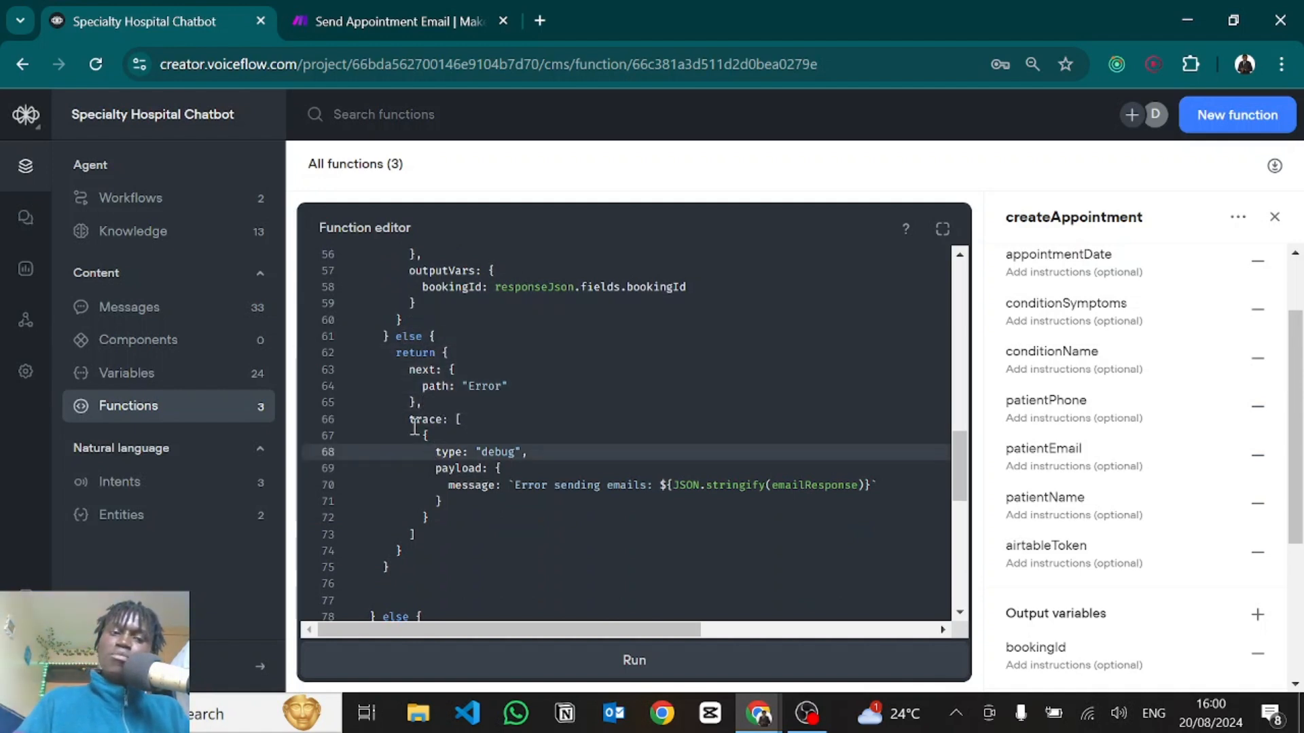
drag(414, 422, 479, 530)
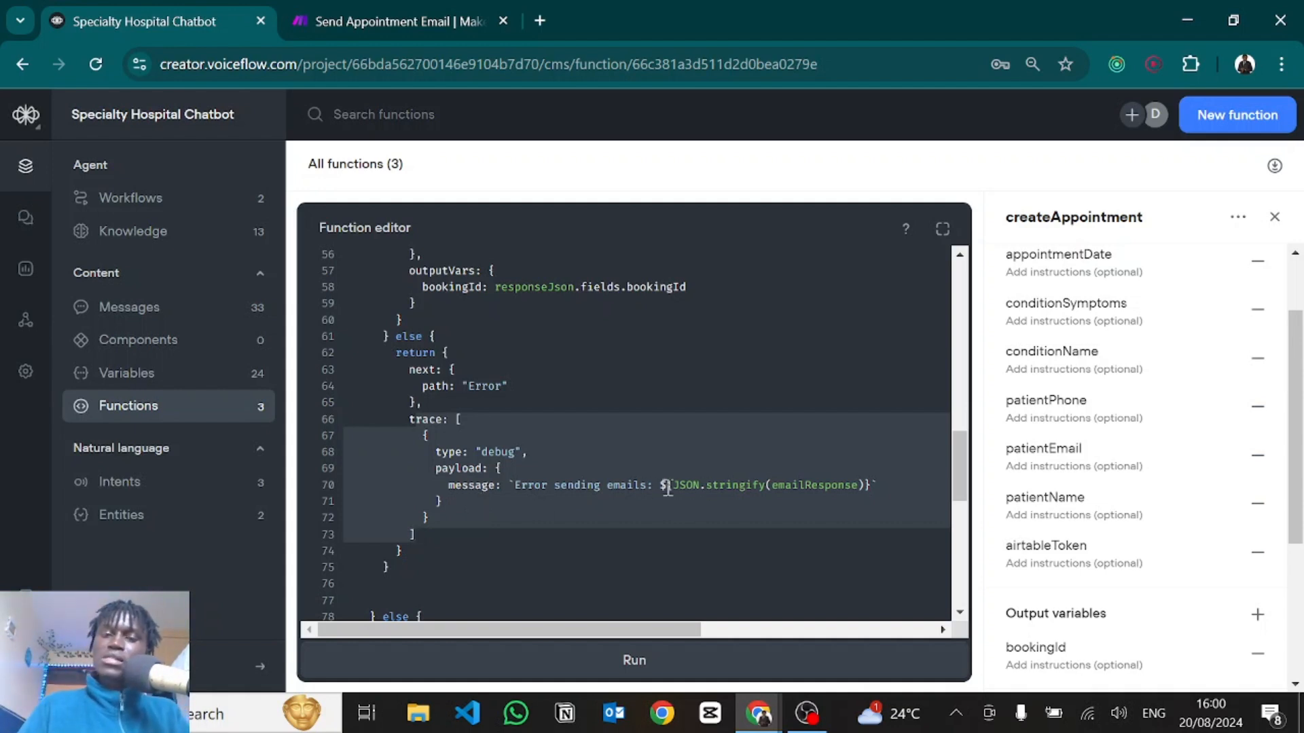
click(882, 483)
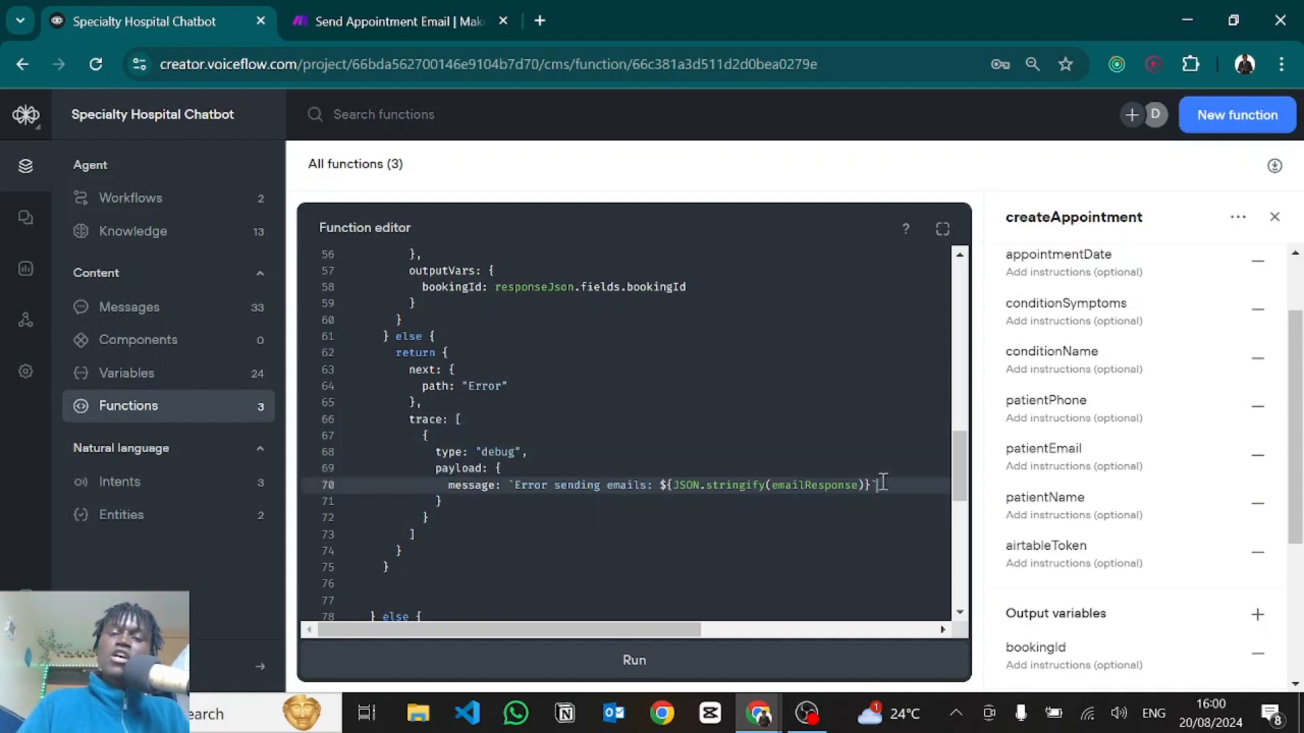
scroll(883, 482, down, 8)
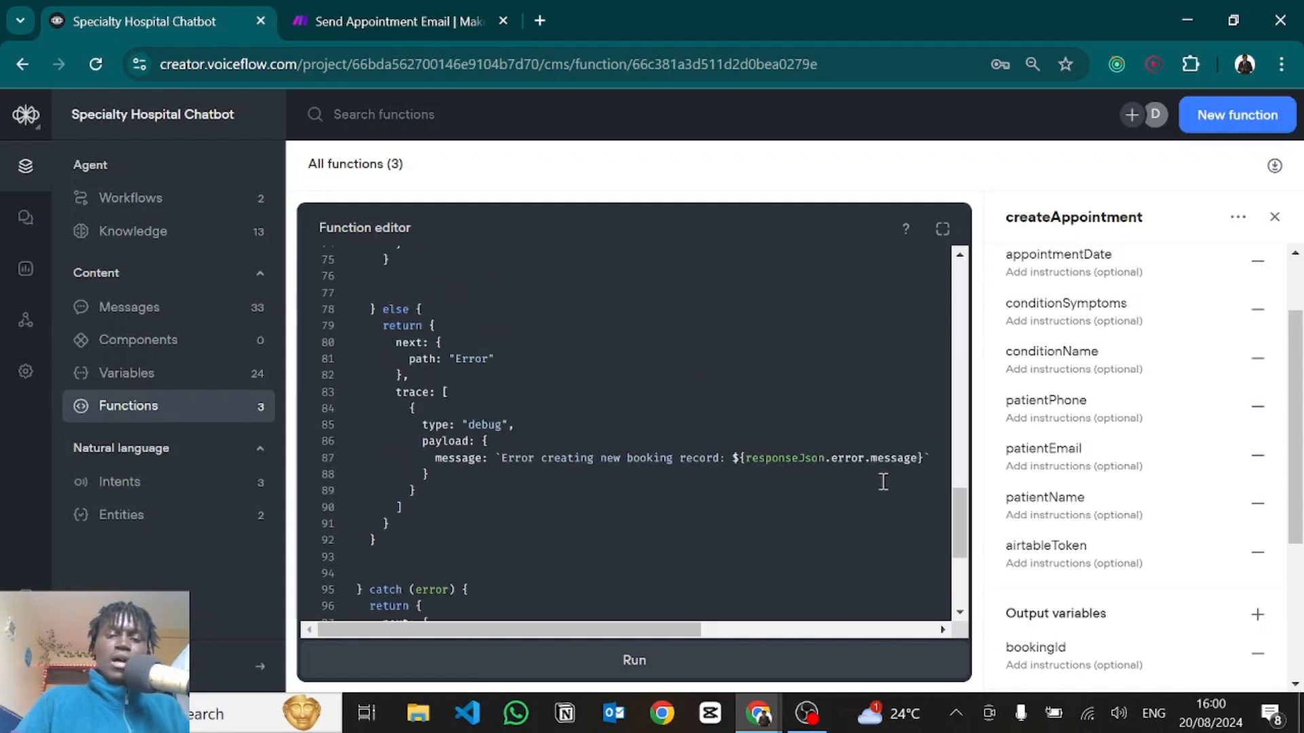
scroll(583, 338, up, 15)
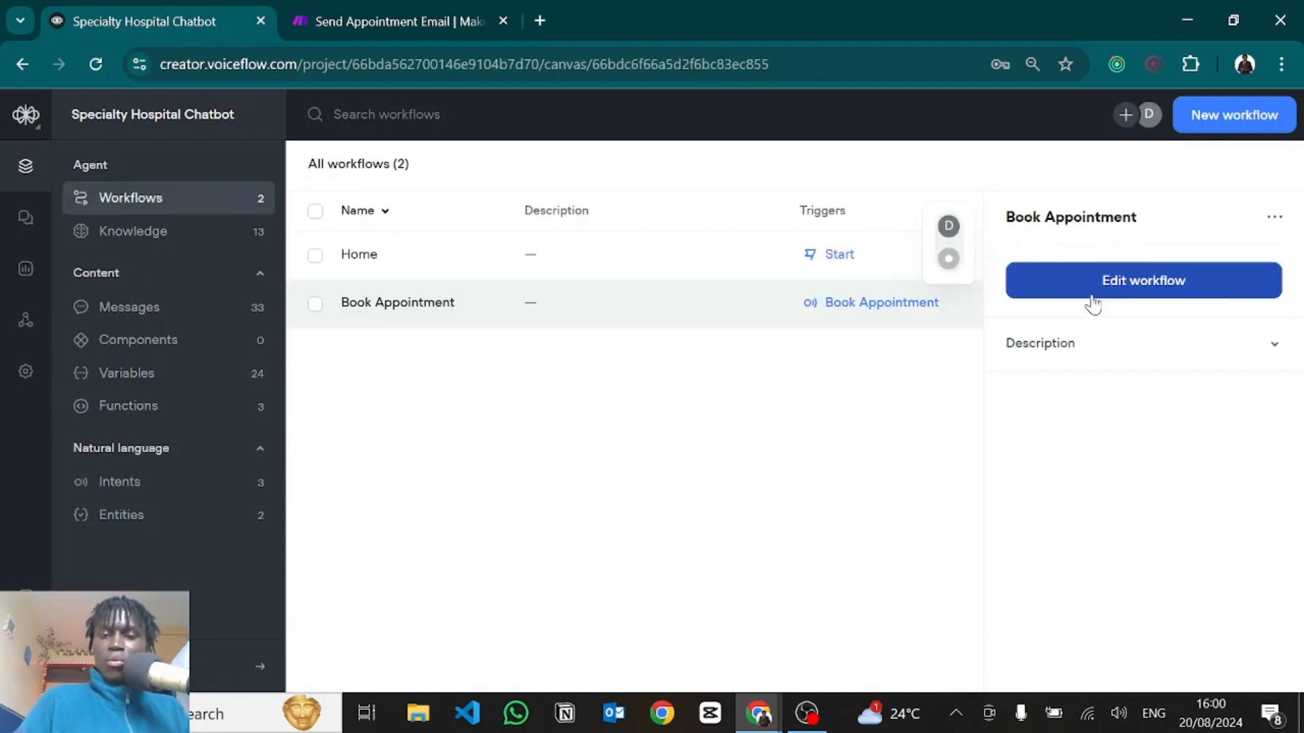
Review createAppointment's input and output variable mappings in Block 21, including the Airtable token.
click(1092, 298)
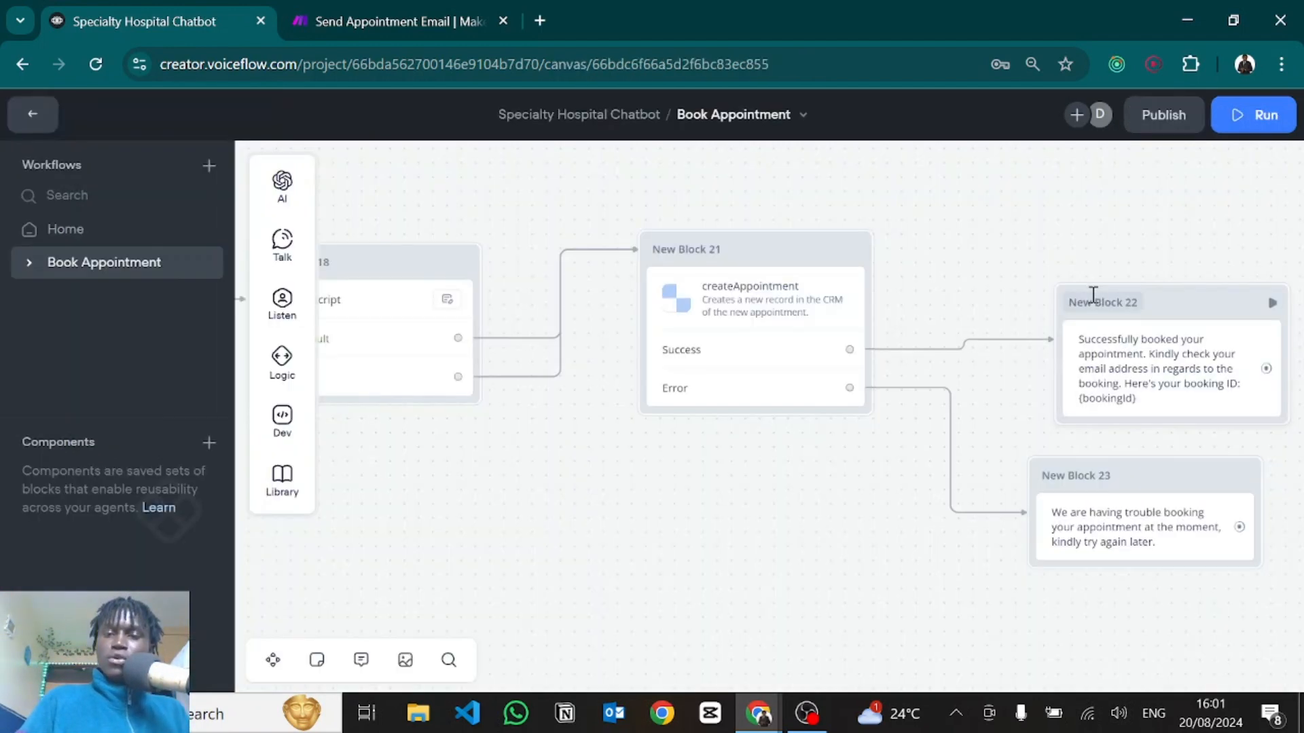
drag(804, 516, 555, 513)
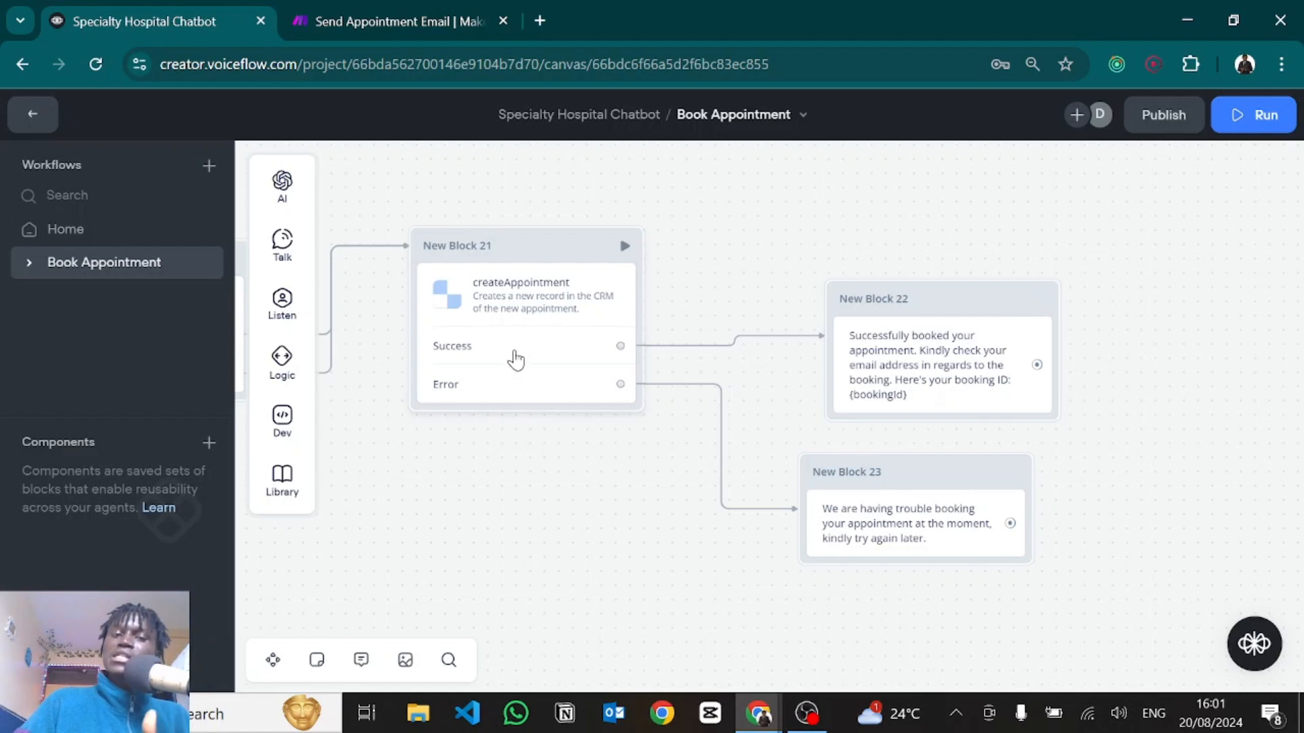
click(516, 359)
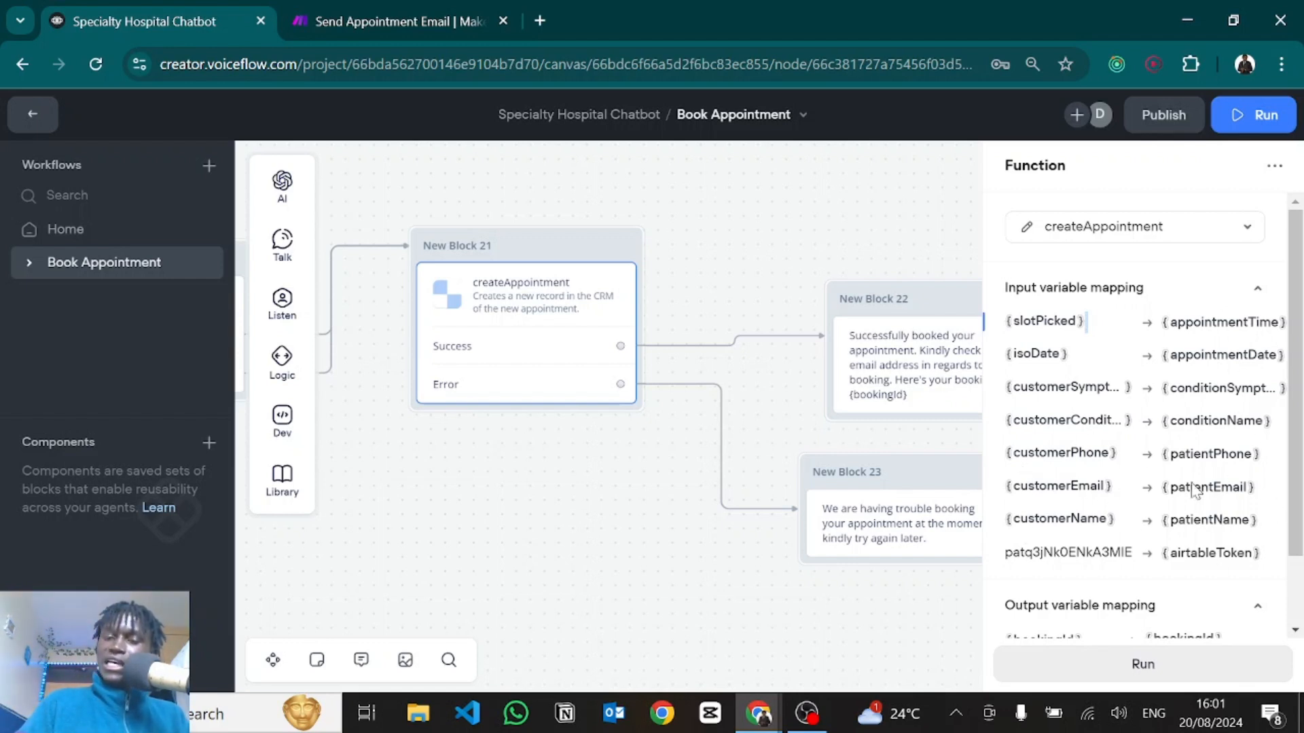
double_click(1061, 553)
scroll(1062, 546, down, 2)
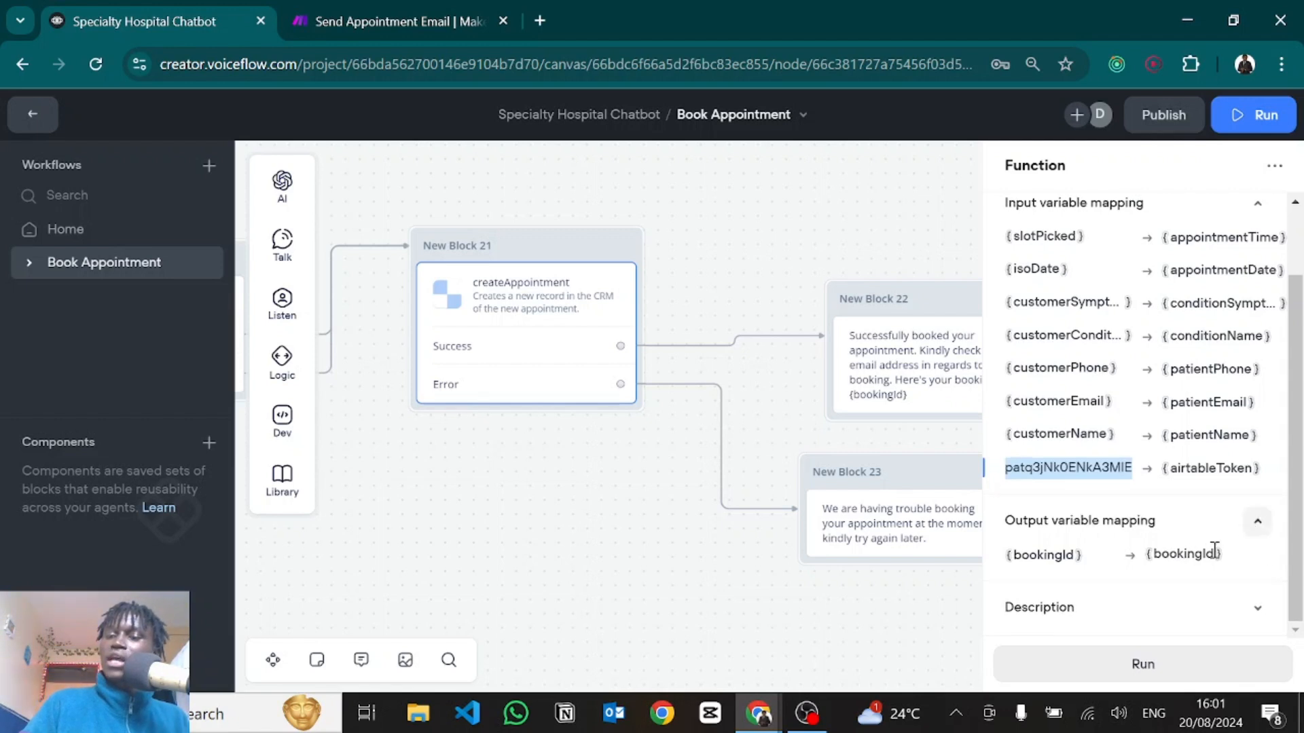
click(815, 547)
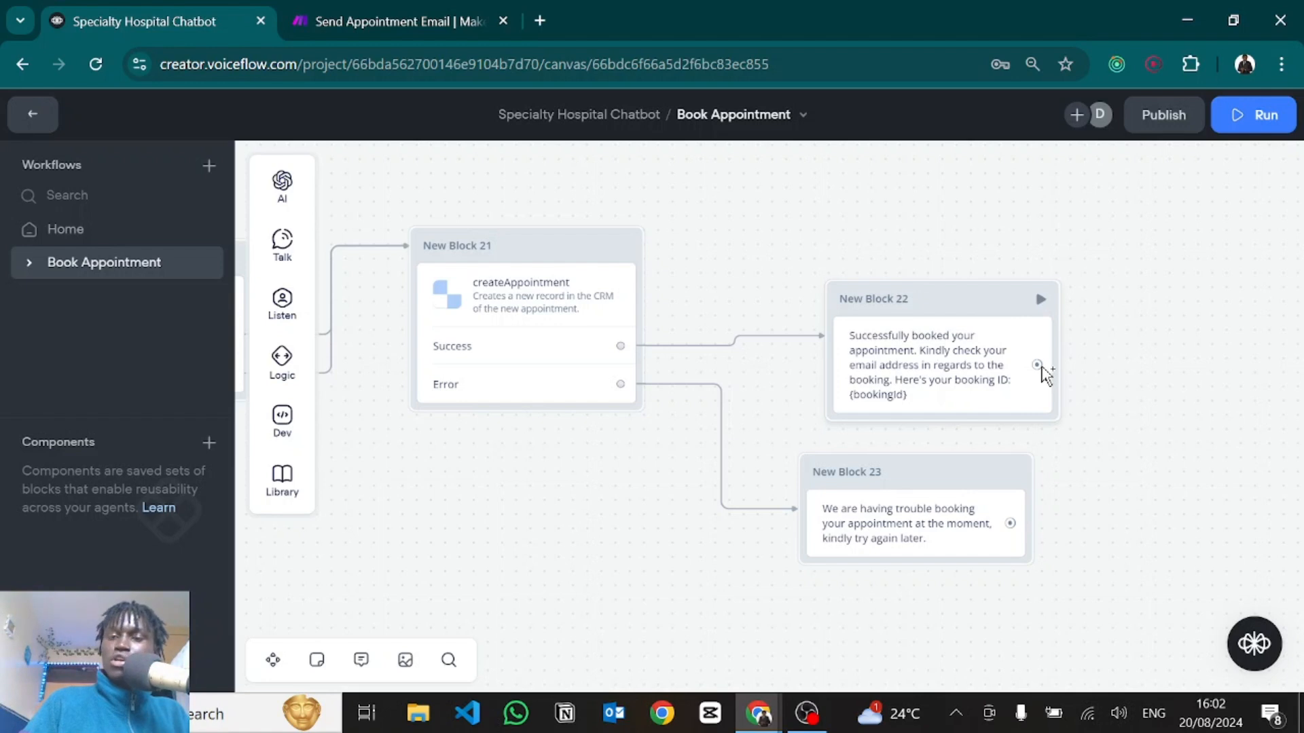
Attach an End step after Block 22's booking ID message and begin a follow-on from Block 23.
drag(1039, 367, 1147, 416)
mouse_move(1200, 391)
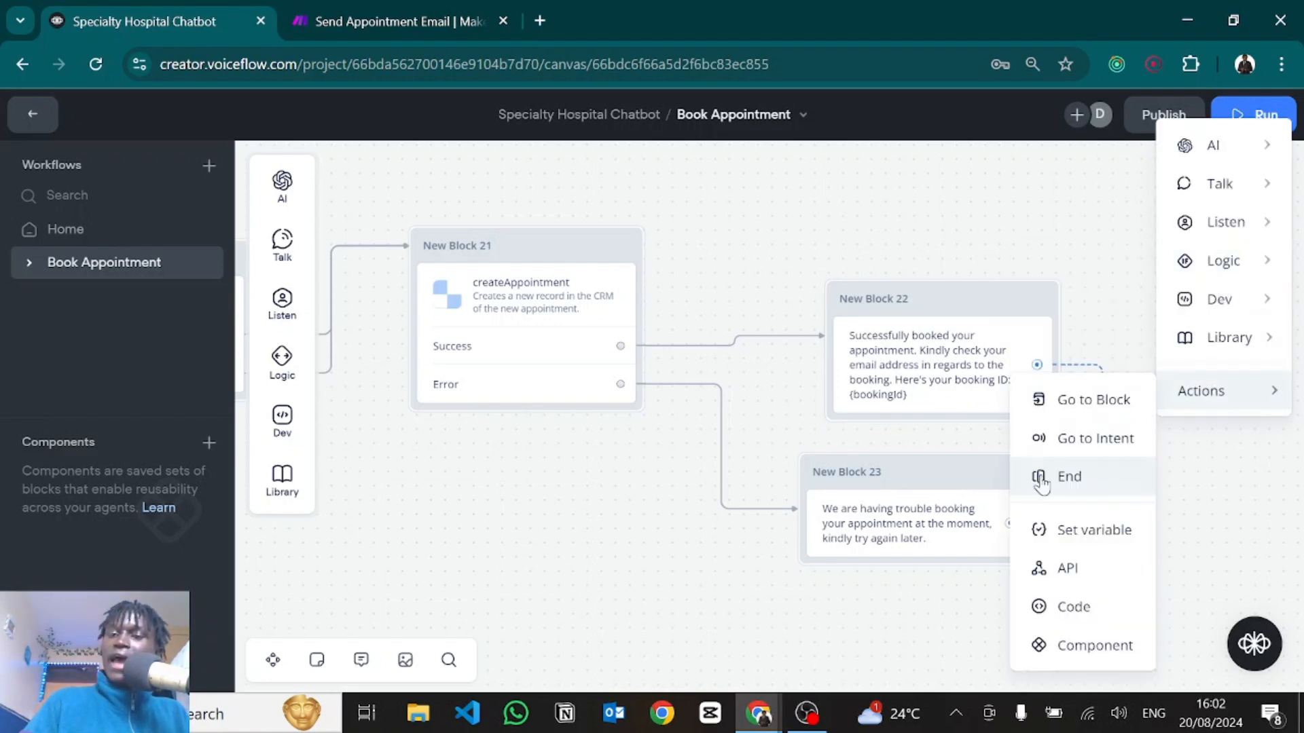
click(1041, 474)
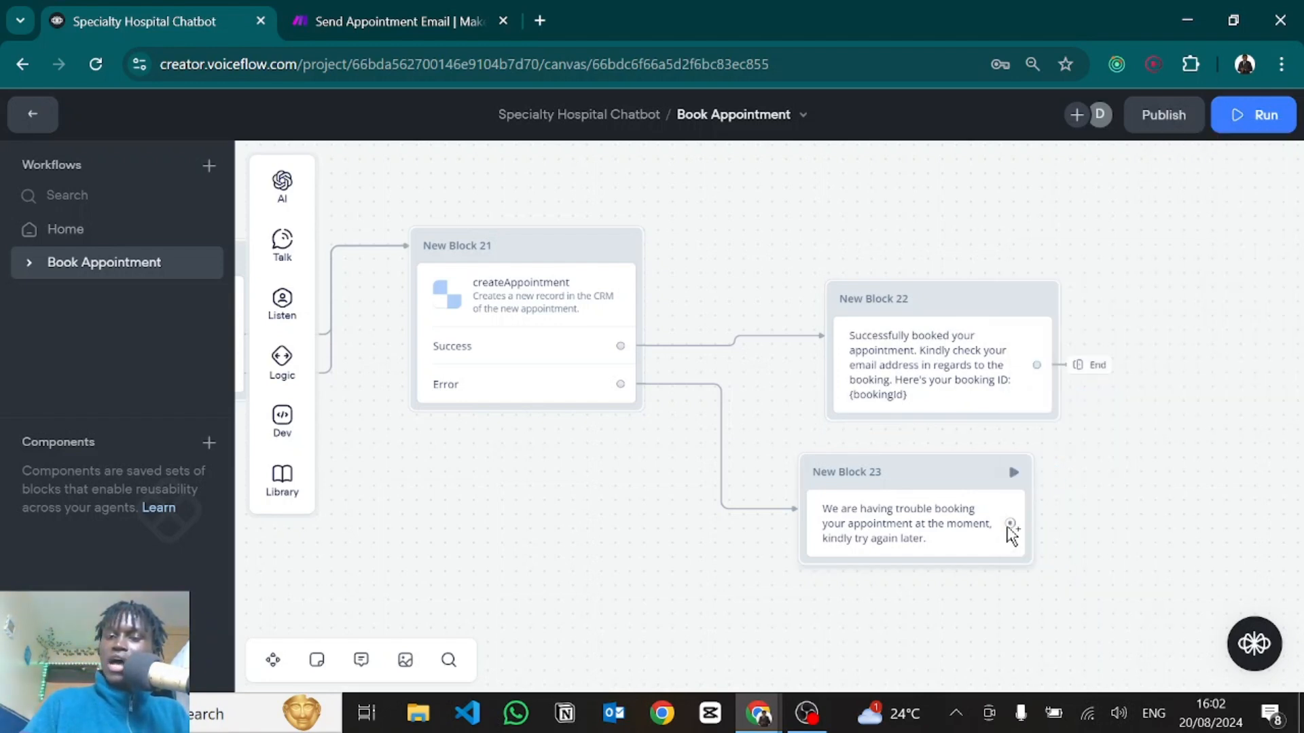
drag(1010, 524, 1063, 518)
mouse_move(1121, 502)
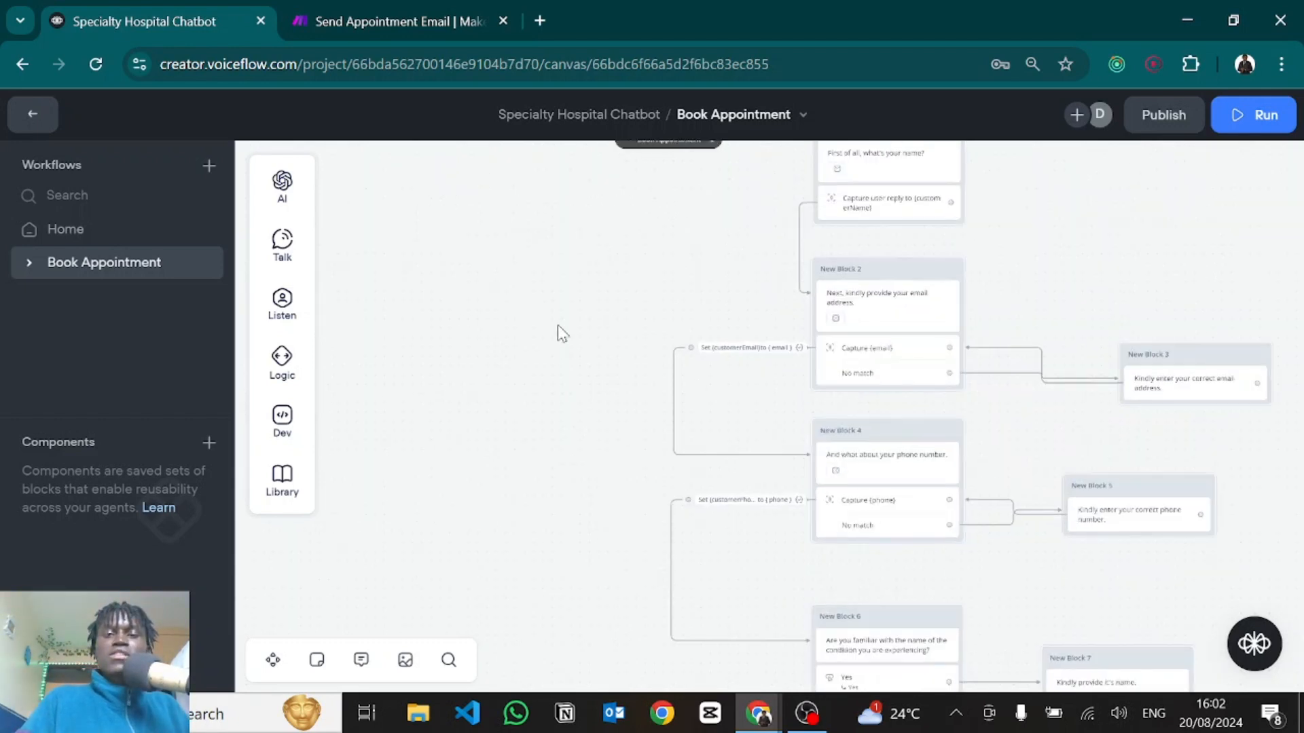
drag(557, 326, 365, 540)
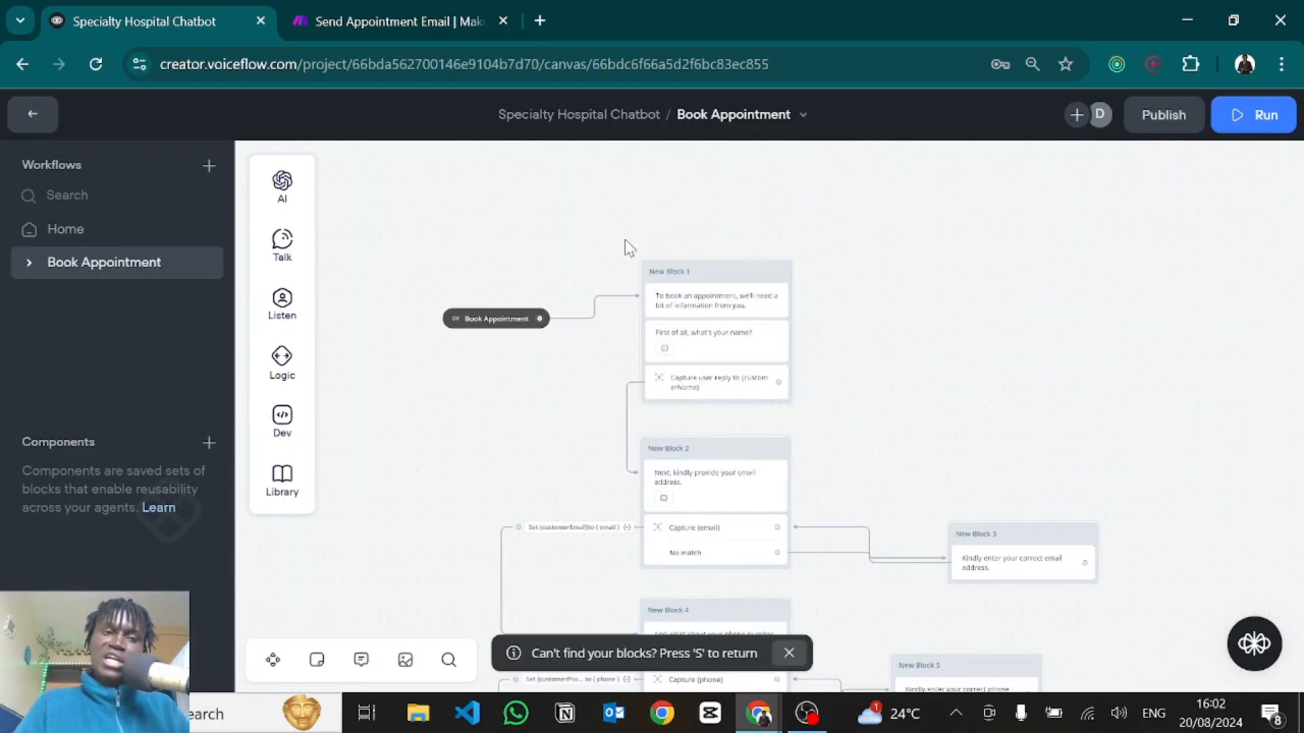
Start a Home workflow test asking 'Where are you guys located' and 'What cancers do you trea'.
click(123, 232)
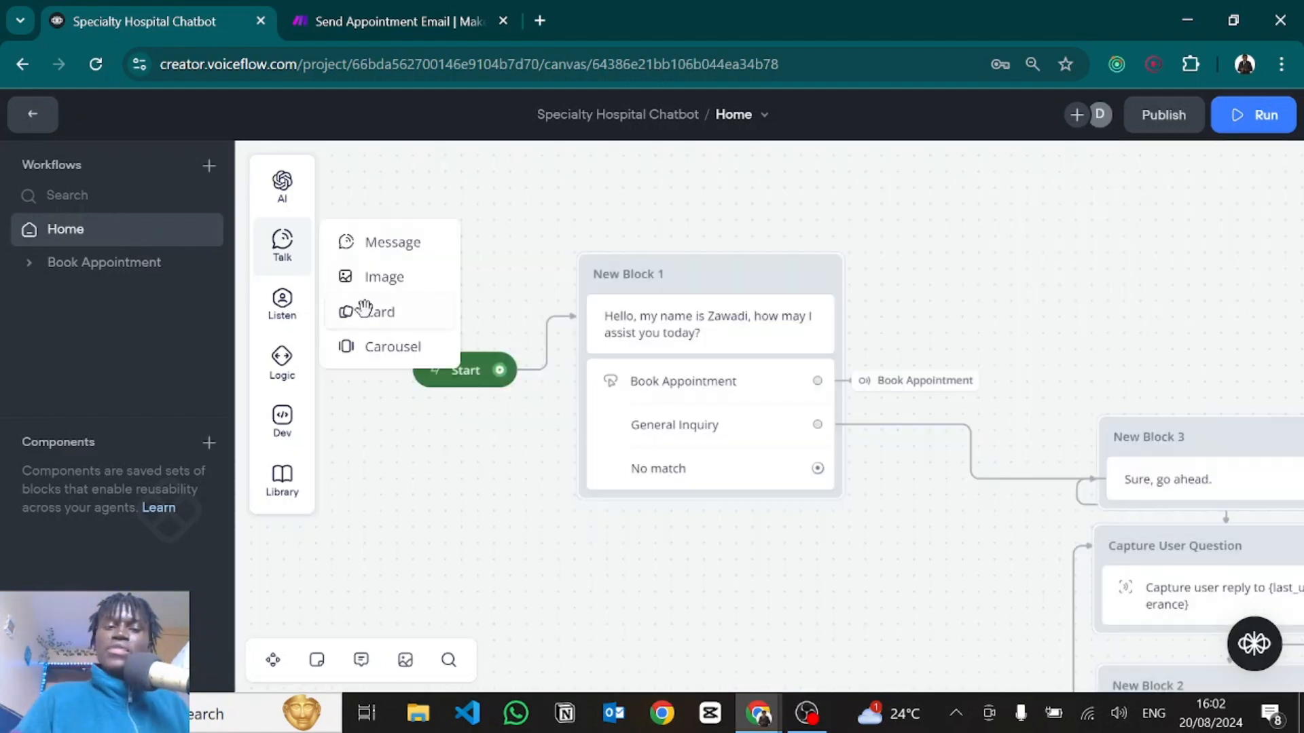
click(431, 377)
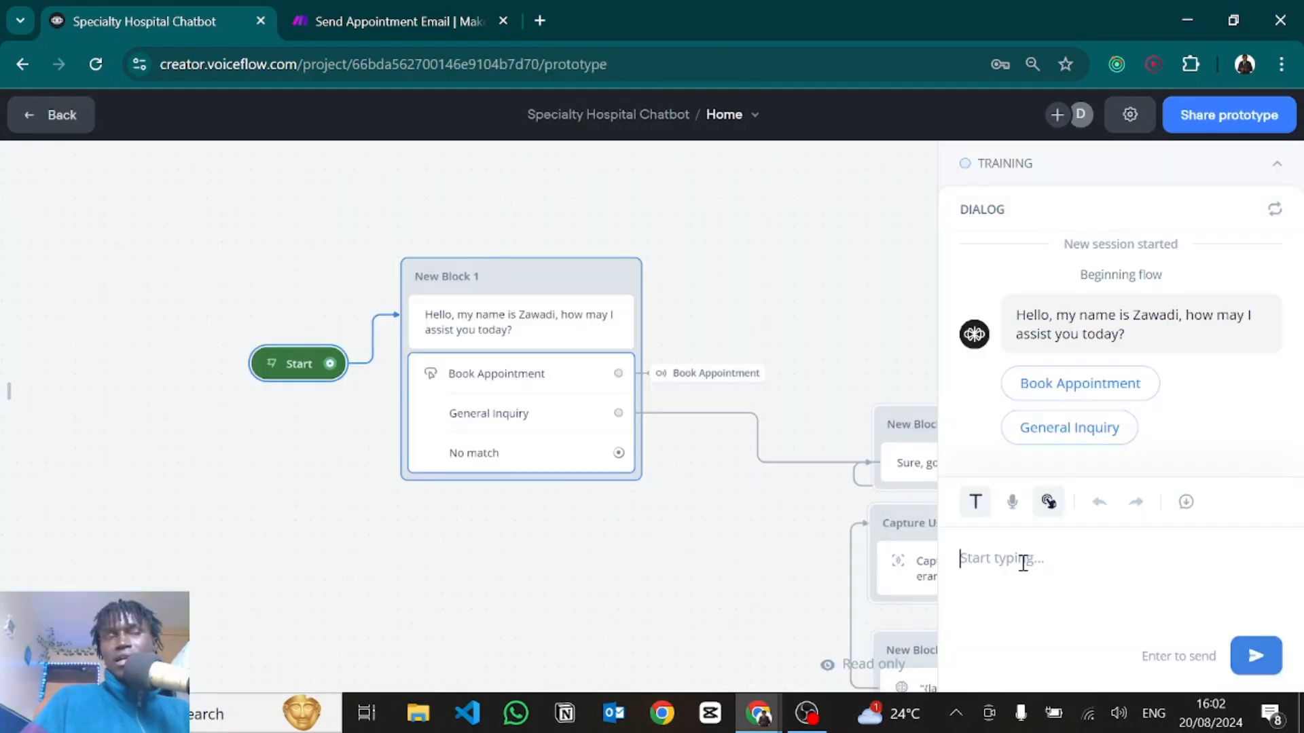
text(Where are you guys located)
key(Return)
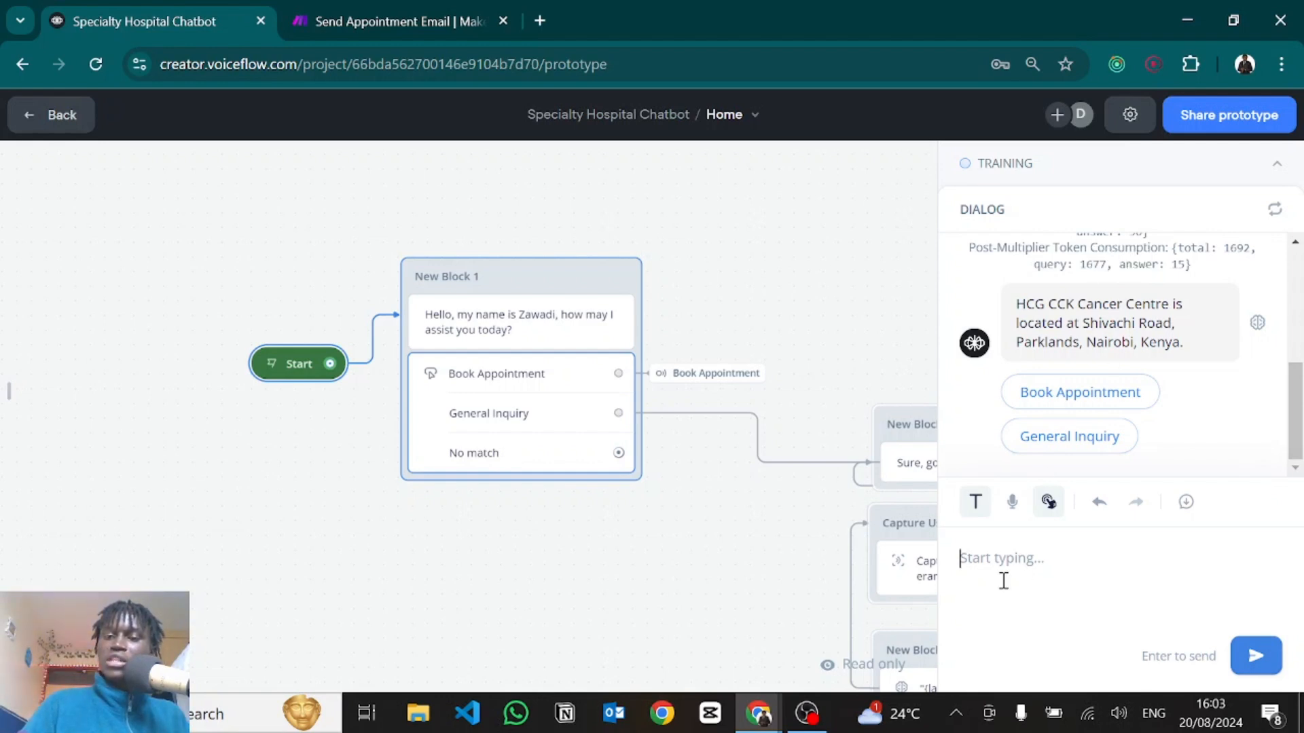
text(What cancers do you )
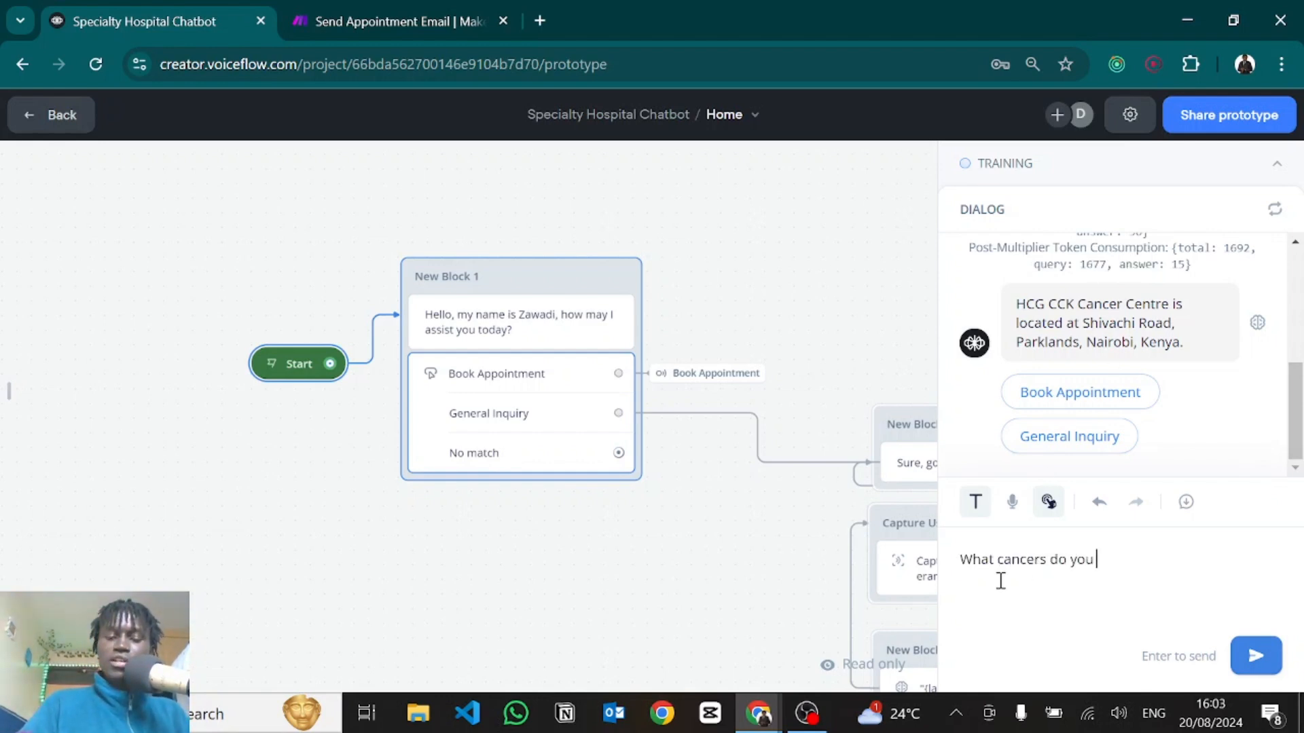
text(treat)
key(Return)
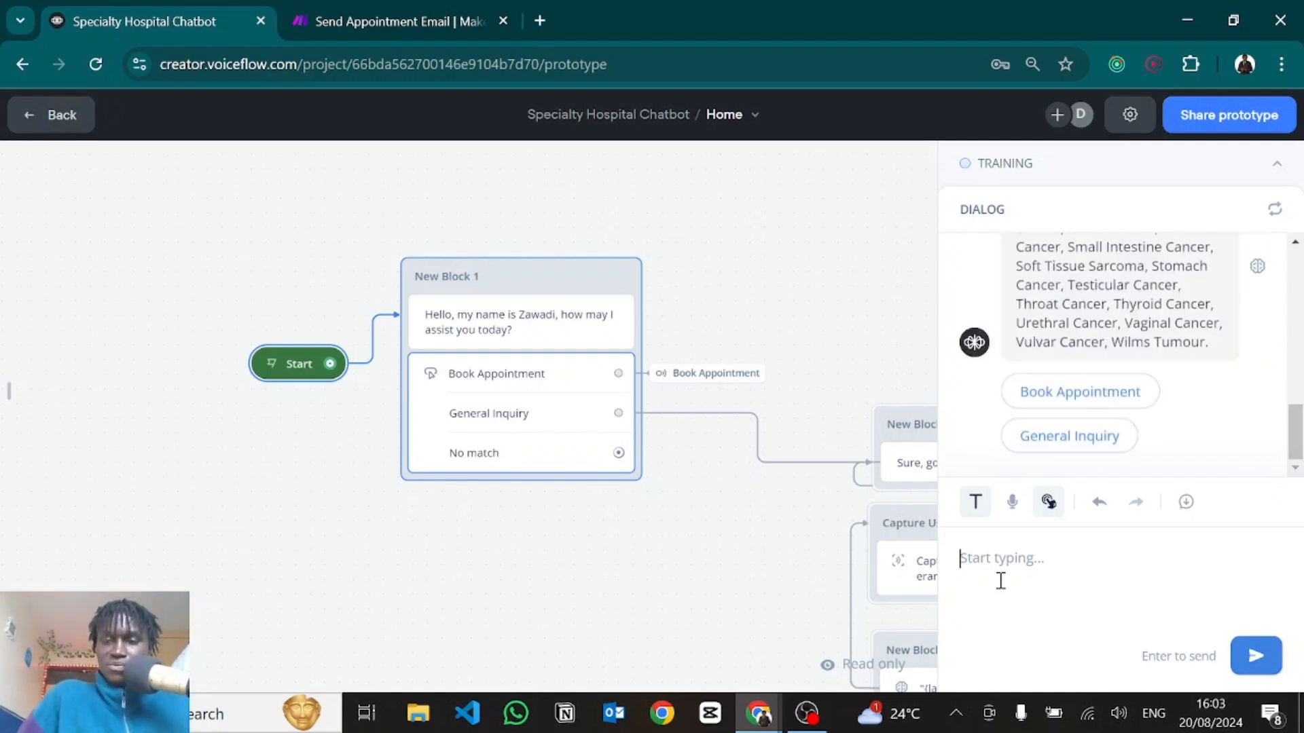
Send 'I want to book an appointment' to the test chatbot.
scroll(1019, 416, up, 5)
scroll(1023, 416, down, 3)
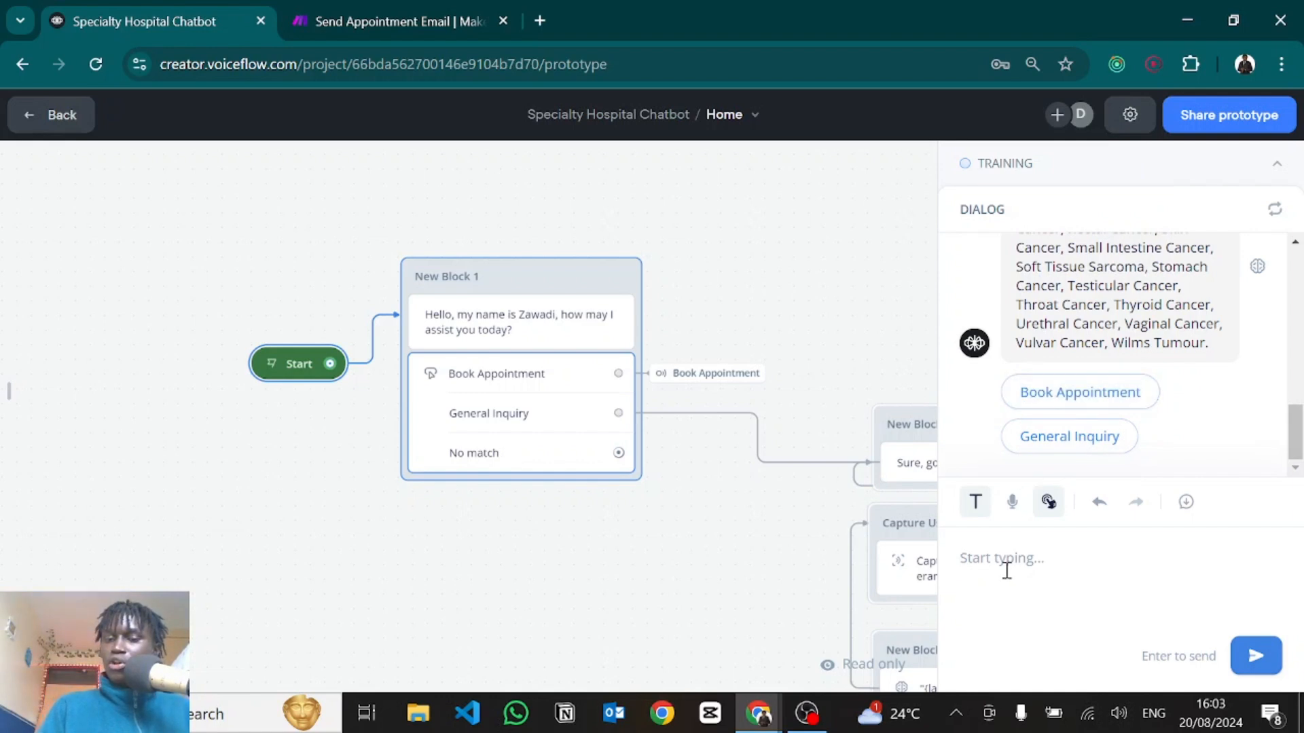
text(I want to book an appointment)
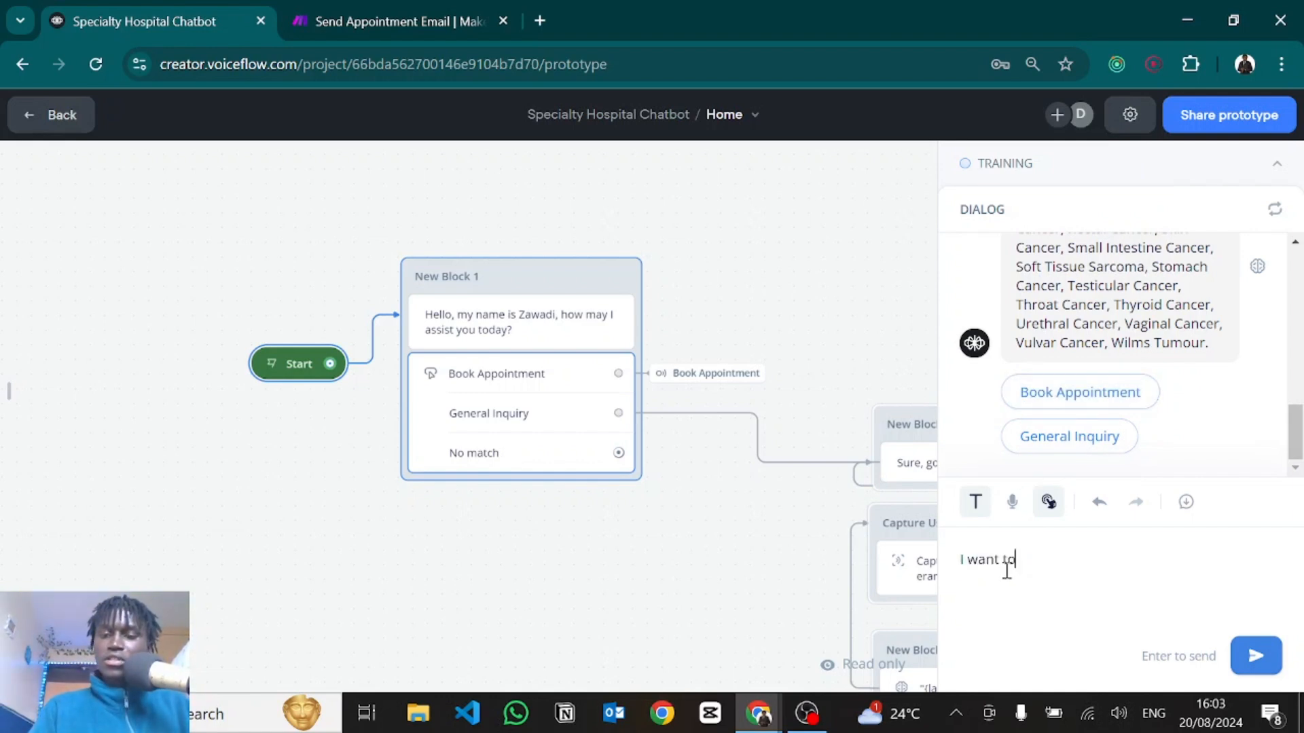
key(Return)
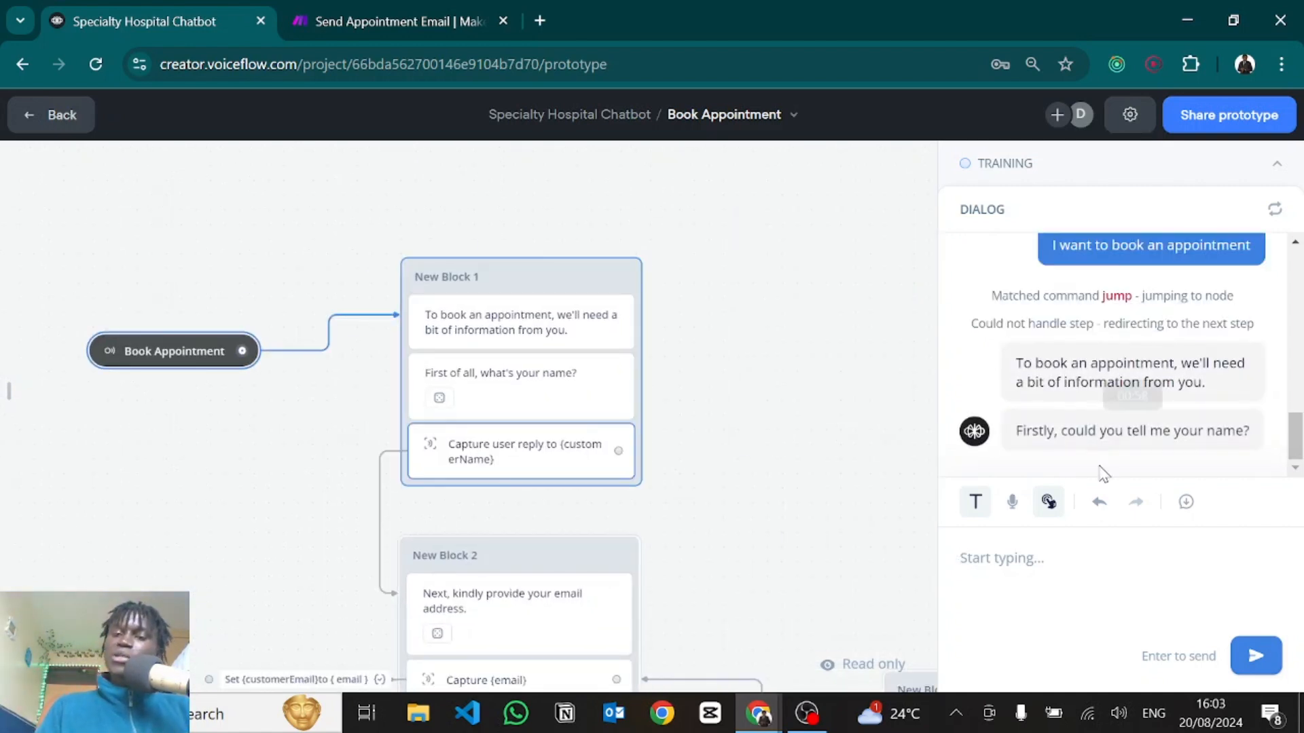
Answer the bot with the patient's name, email and phone number.
text(Mutiso)
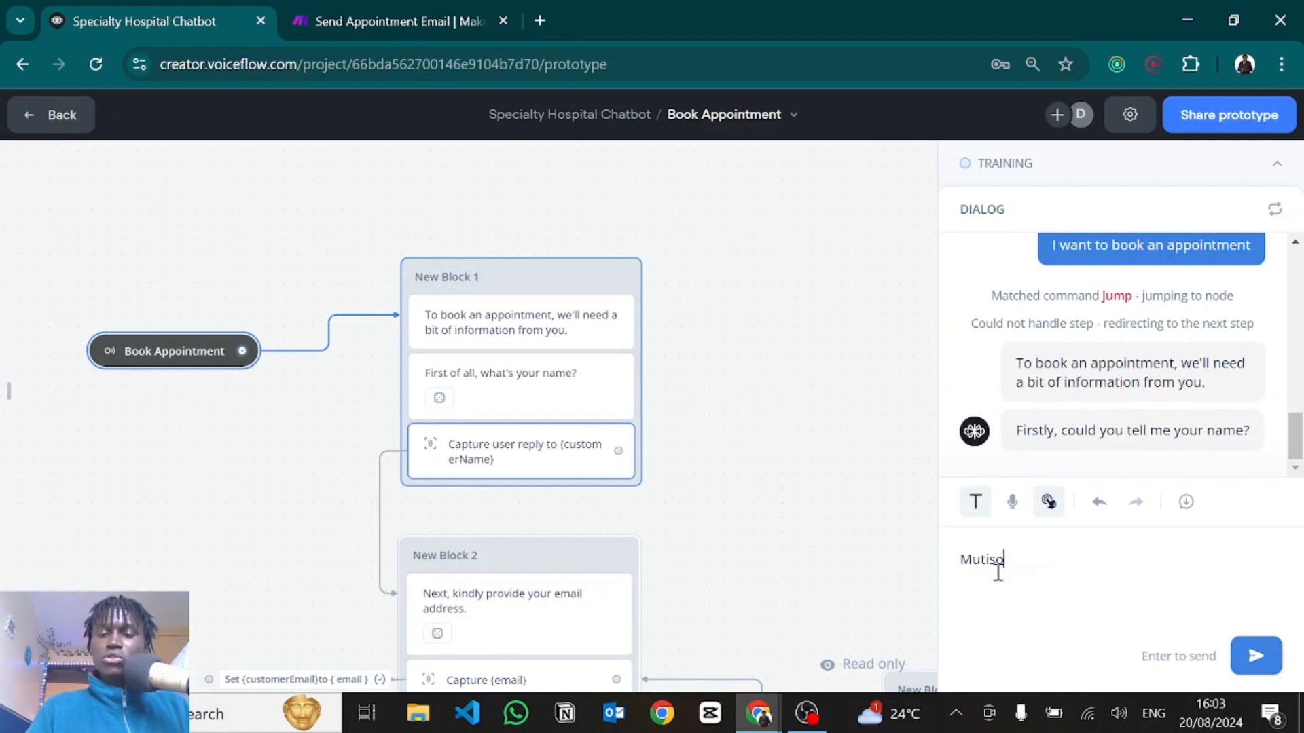
key(Return)
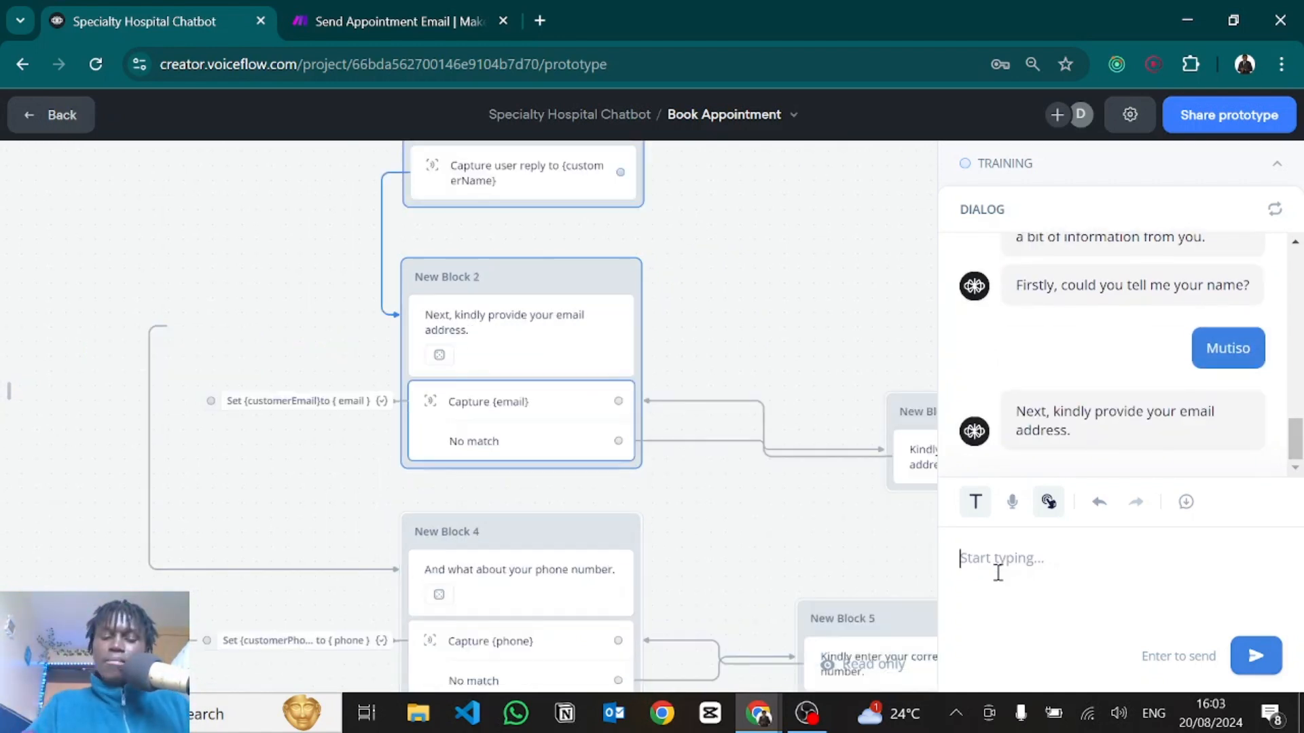
text(mutiso)
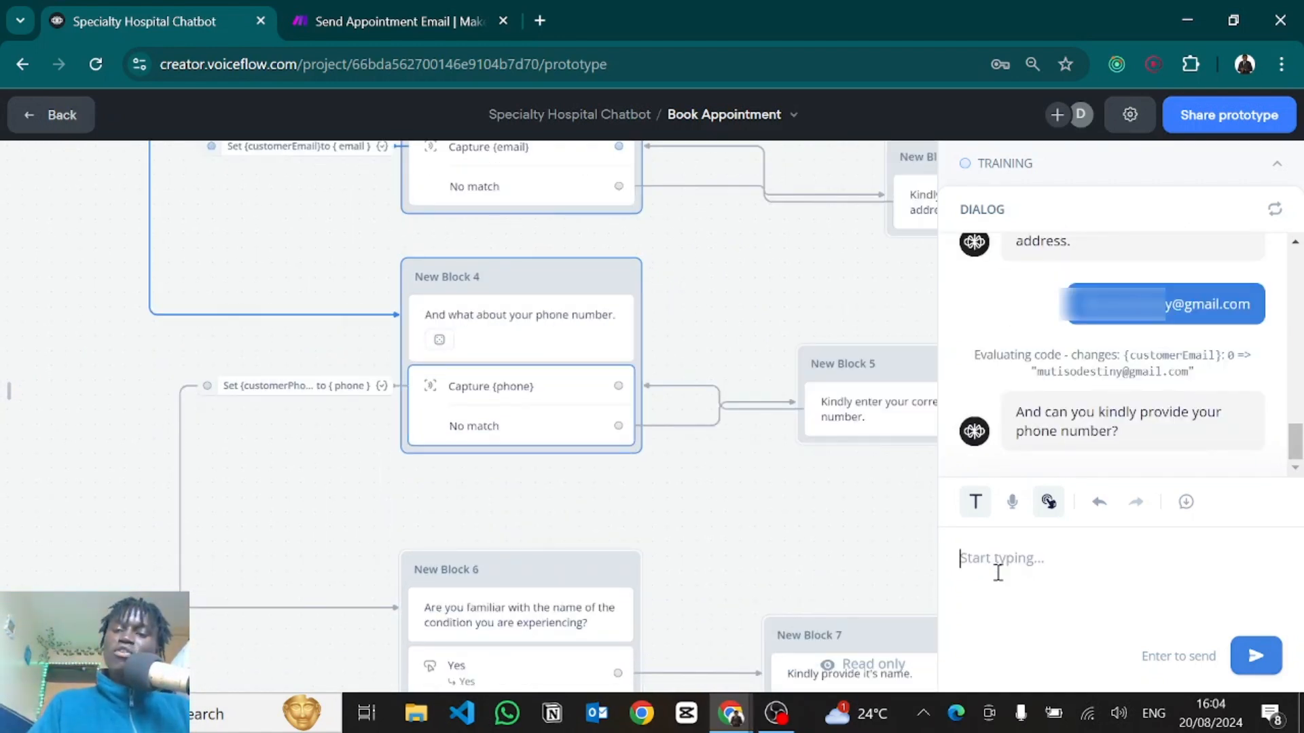
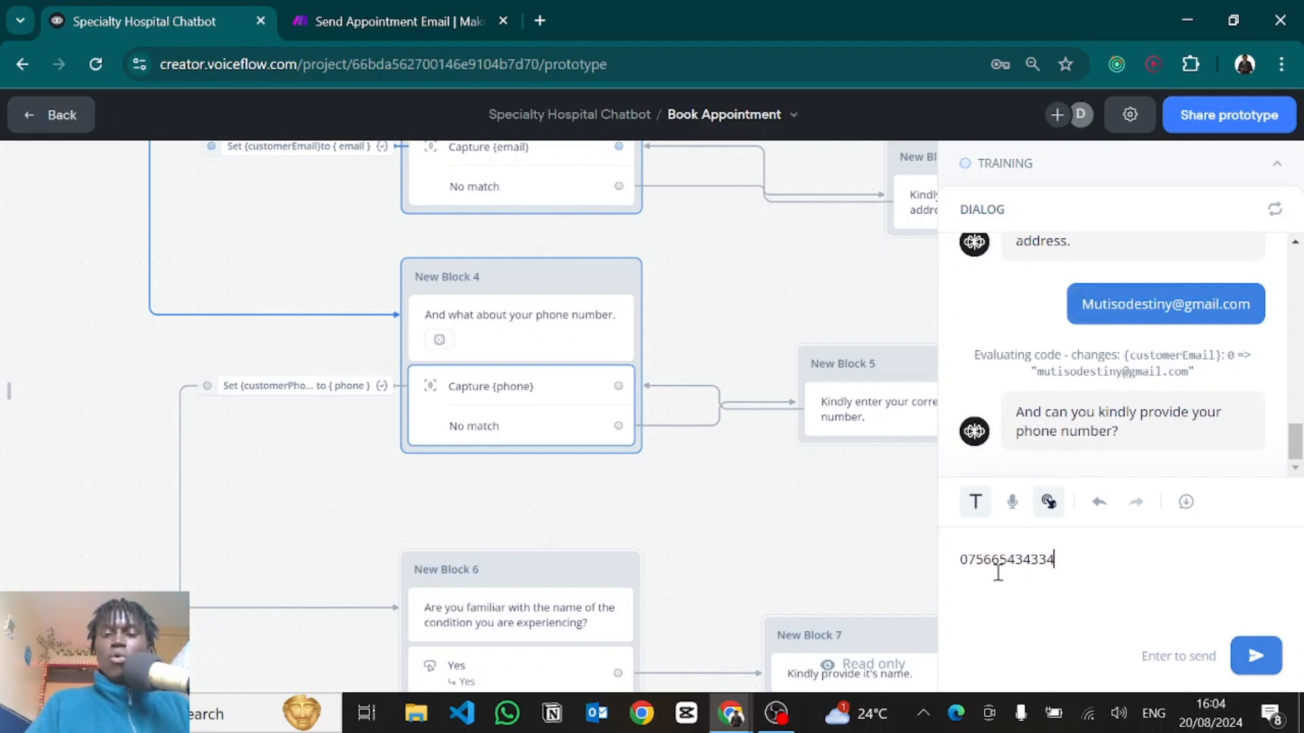
key(Return)
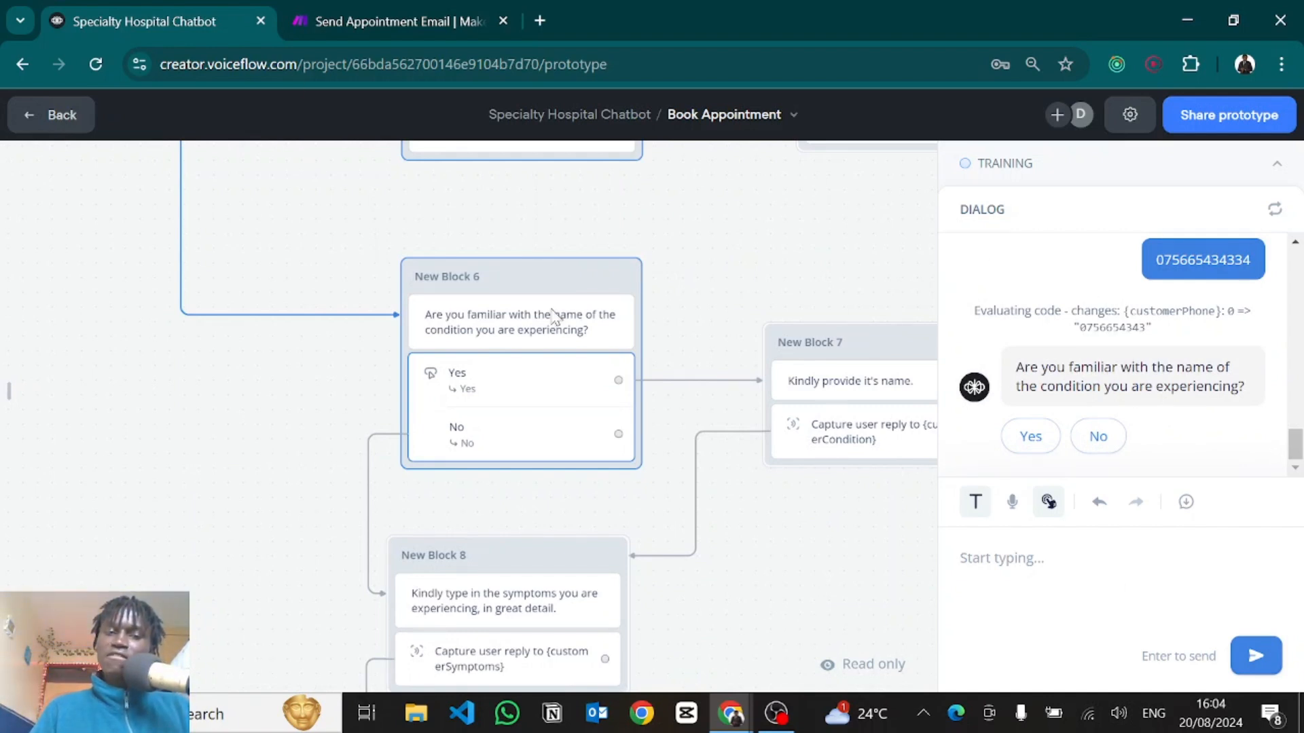
Show the agent variables panel and inspect the appointmentRecordDate value.
click(8, 394)
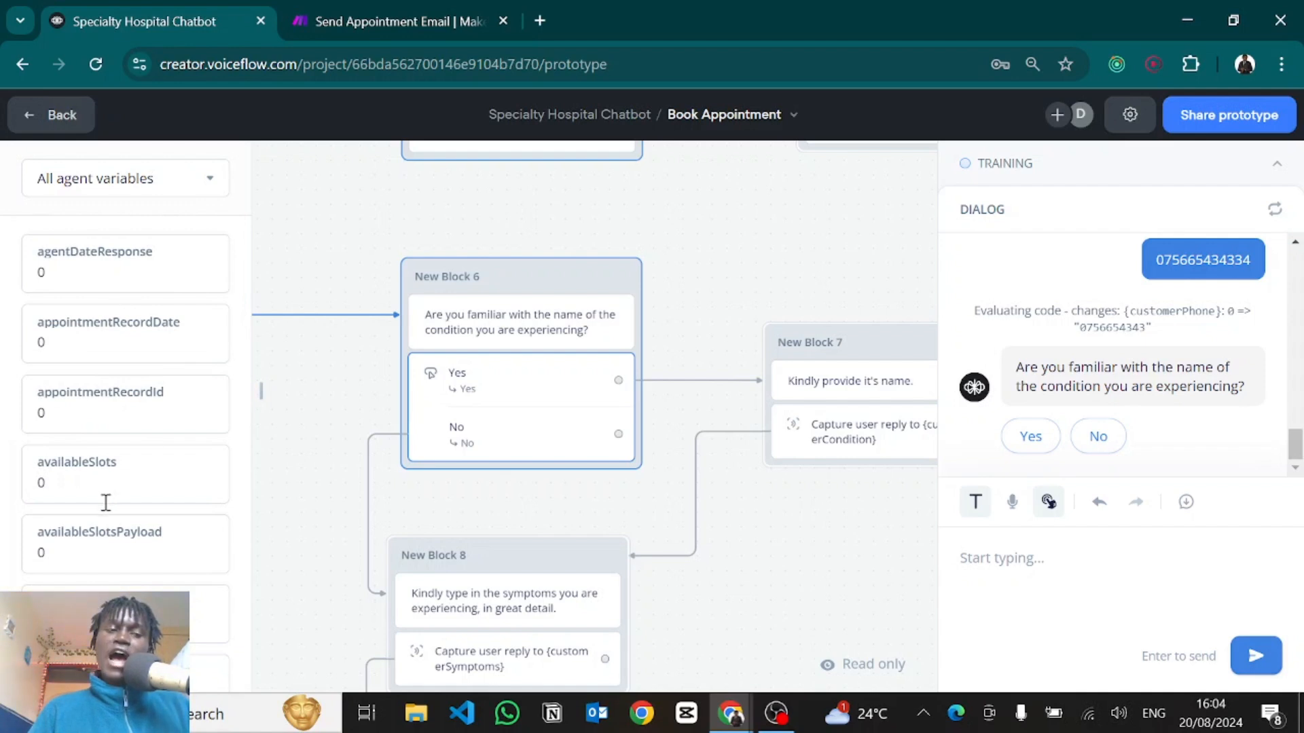
scroll(104, 495, down, 1)
scroll(104, 495, up, 1)
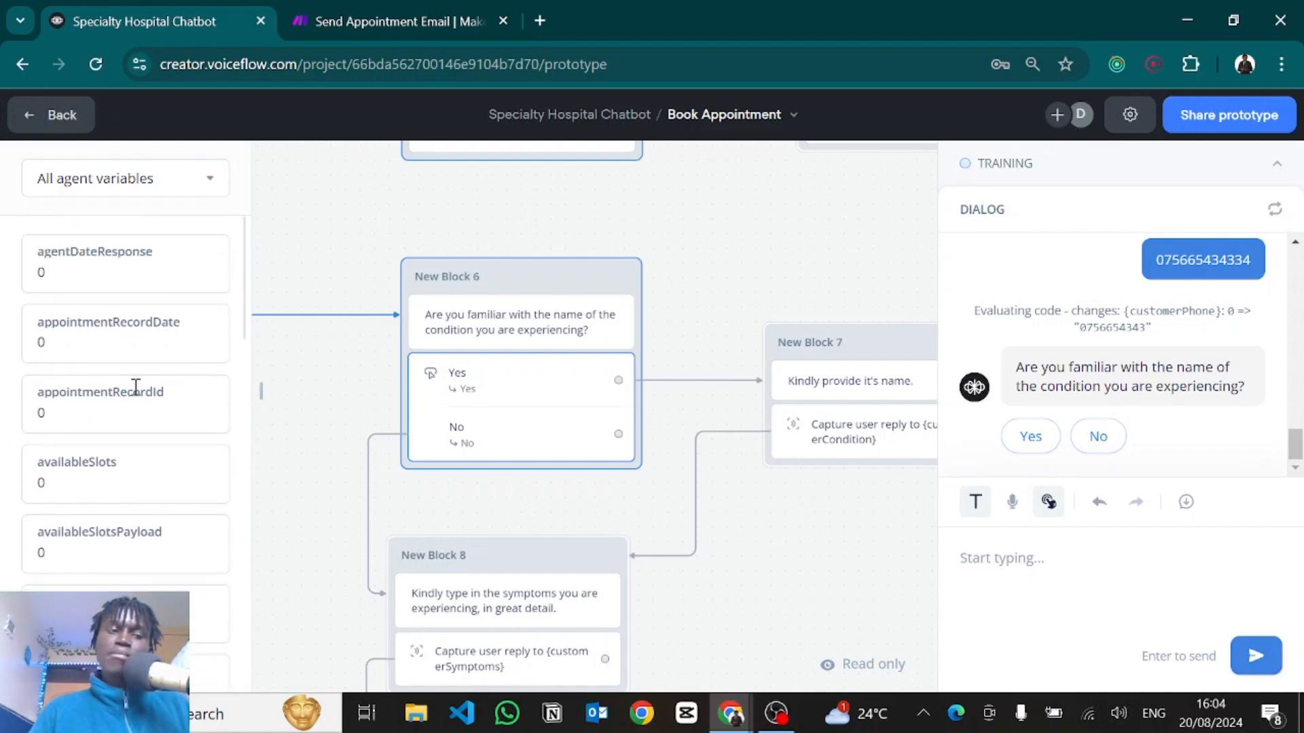
drag(58, 343, 29, 341)
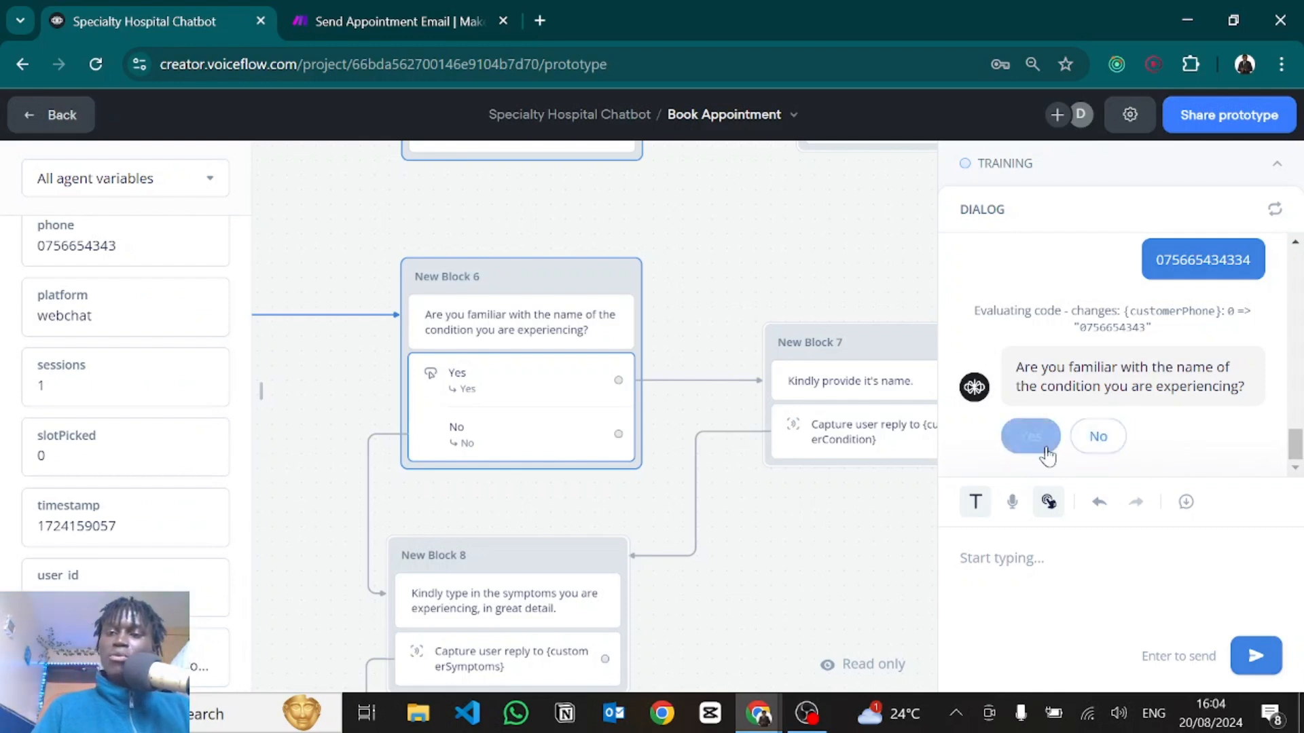
Confirm the condition is known, then send 'Cancer Wcasd', symptoms, and 'Tomorrow but one would be great'.
click(1040, 449)
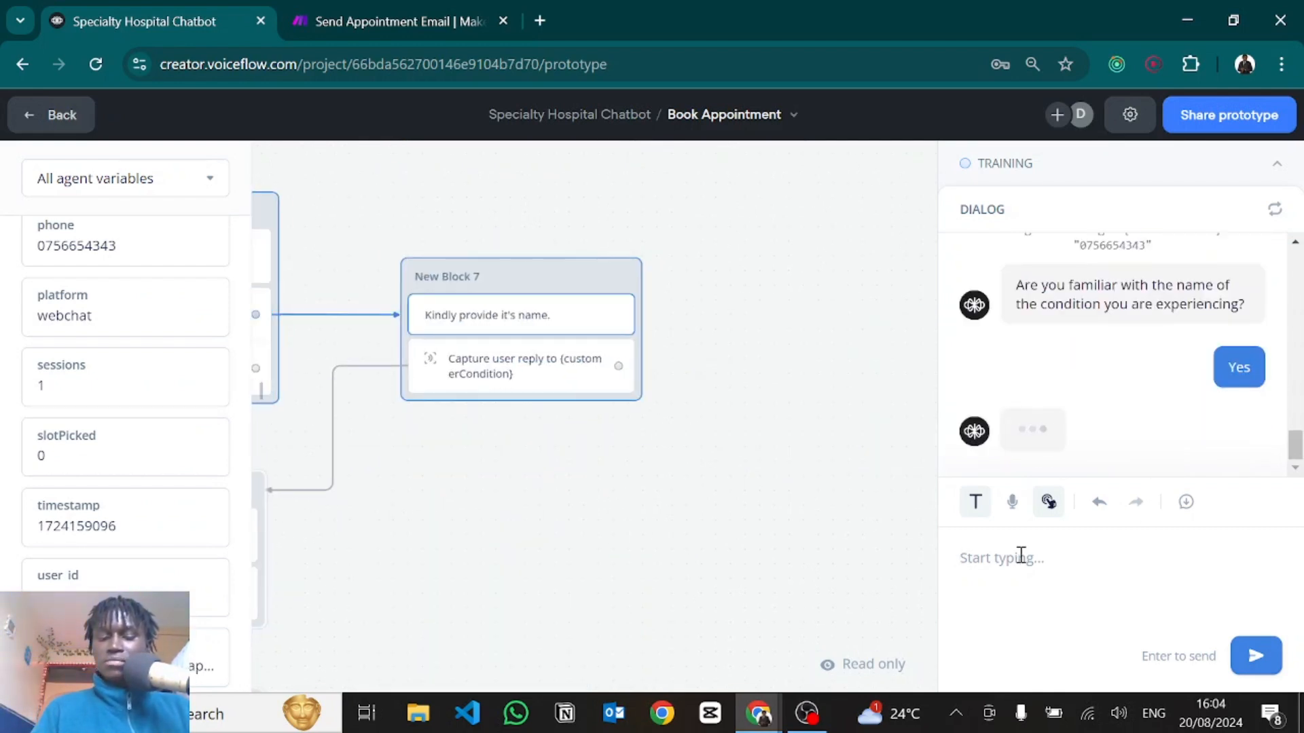
text(Cancer )
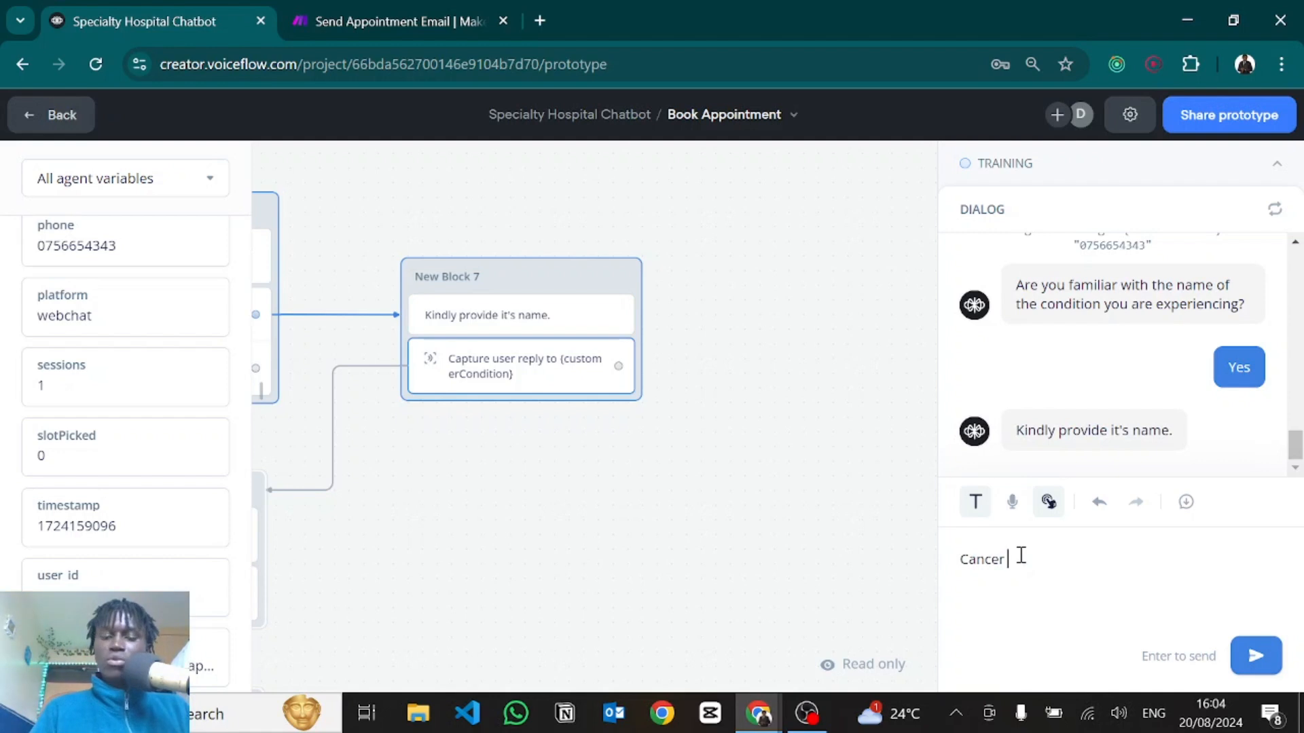
text(Wcasd)
key(Return)
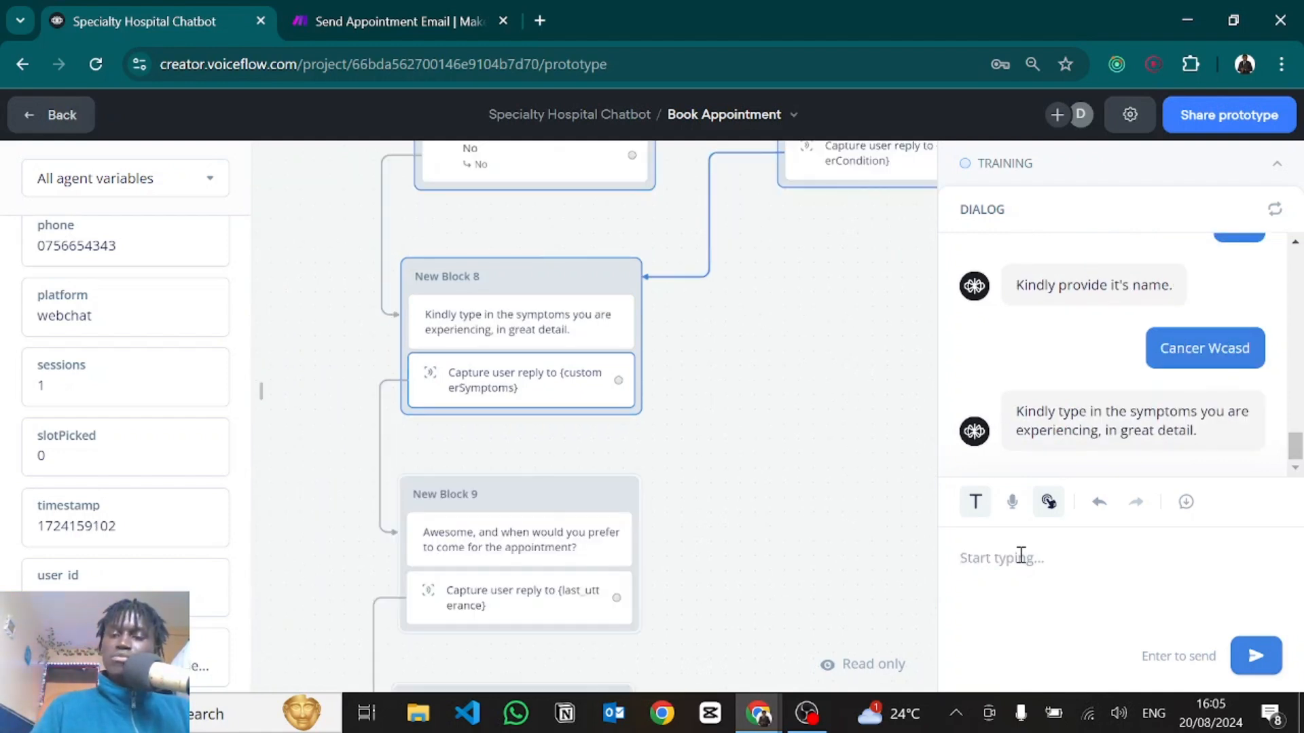
text(vvdsjhacgjaksdhkcldsjk)
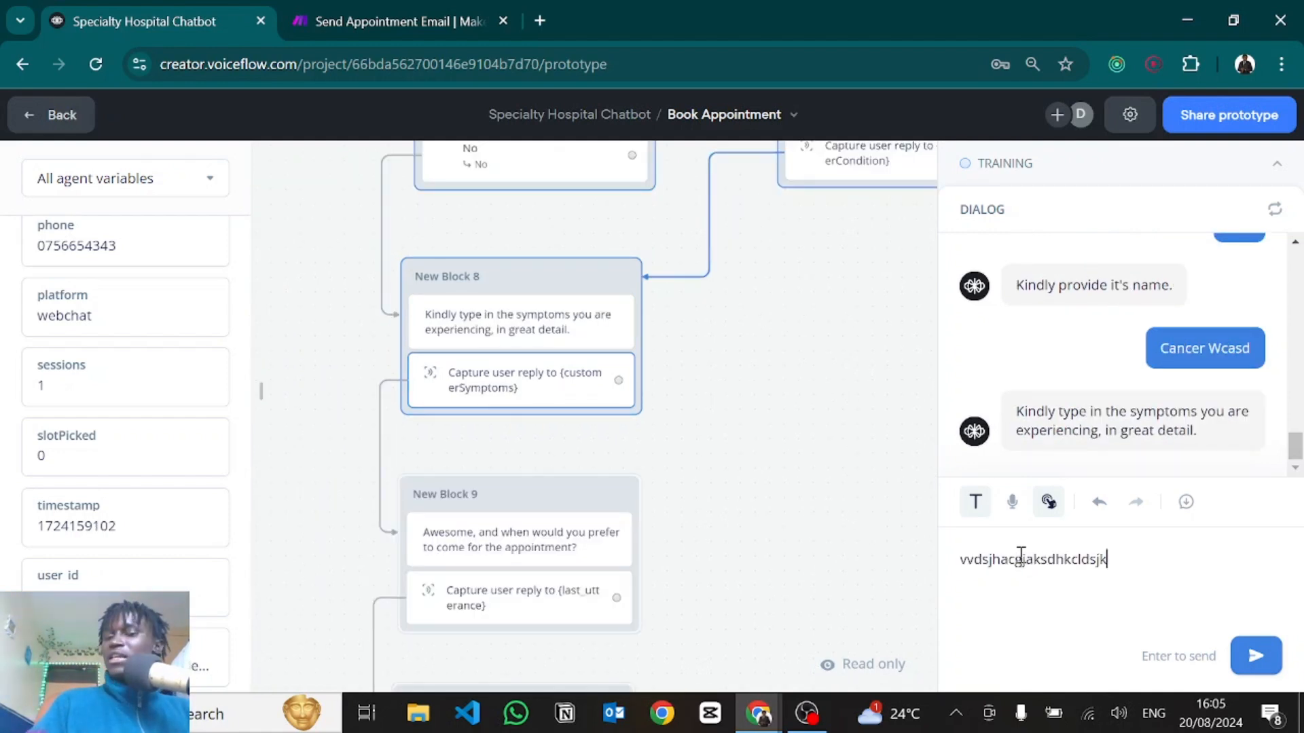
text(cvghdsvchjasdnbchj)
key(Return)
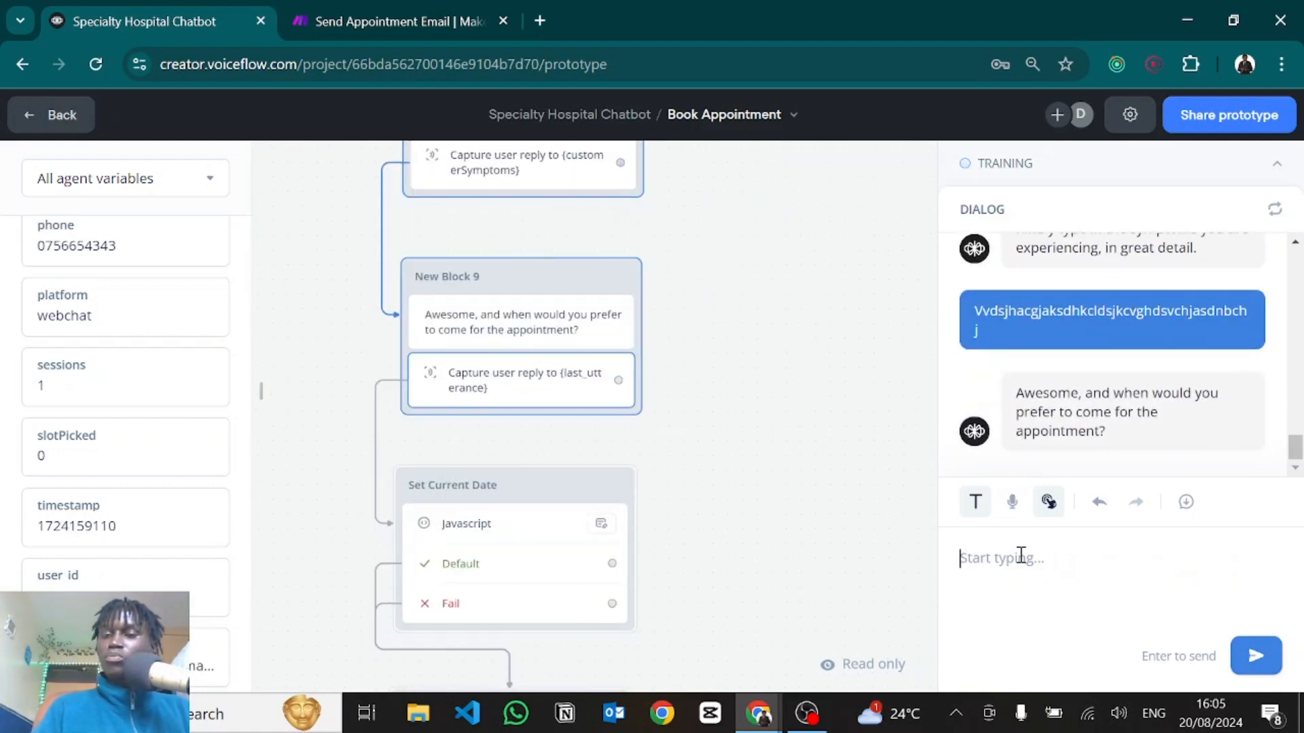
text(To)
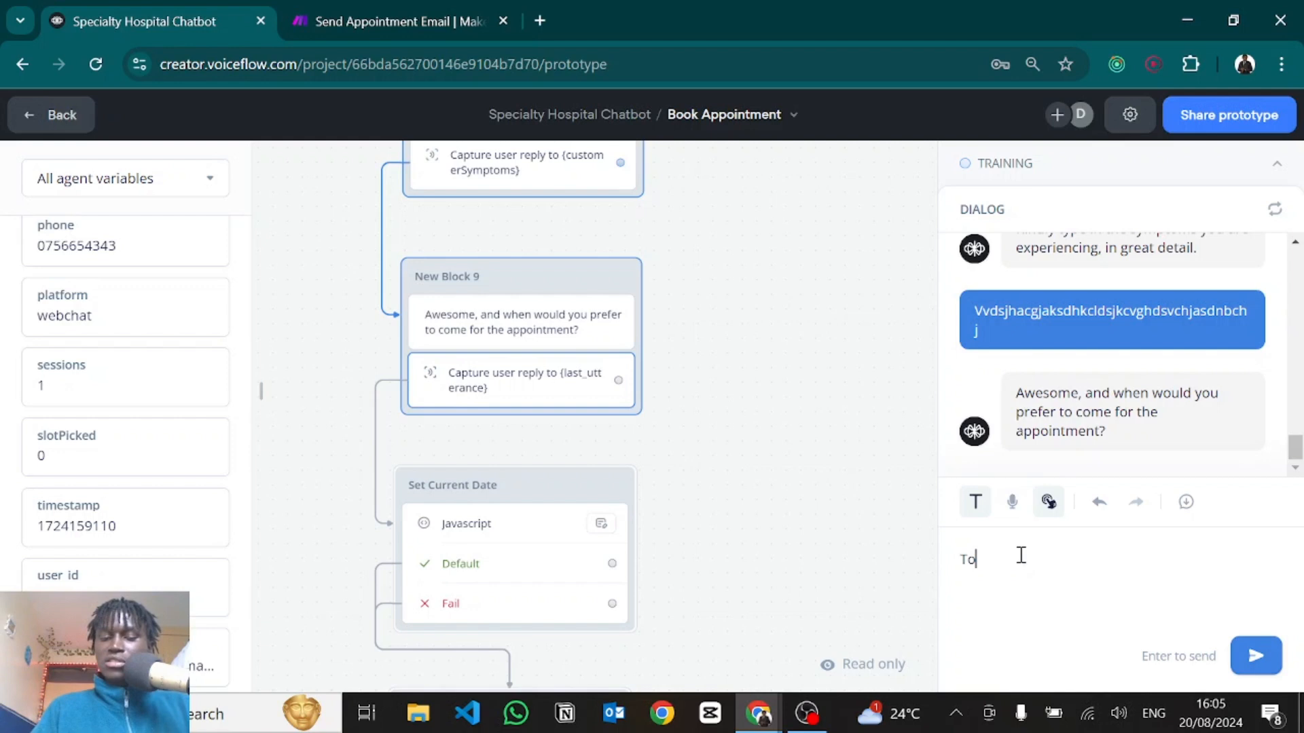
text(morrow)
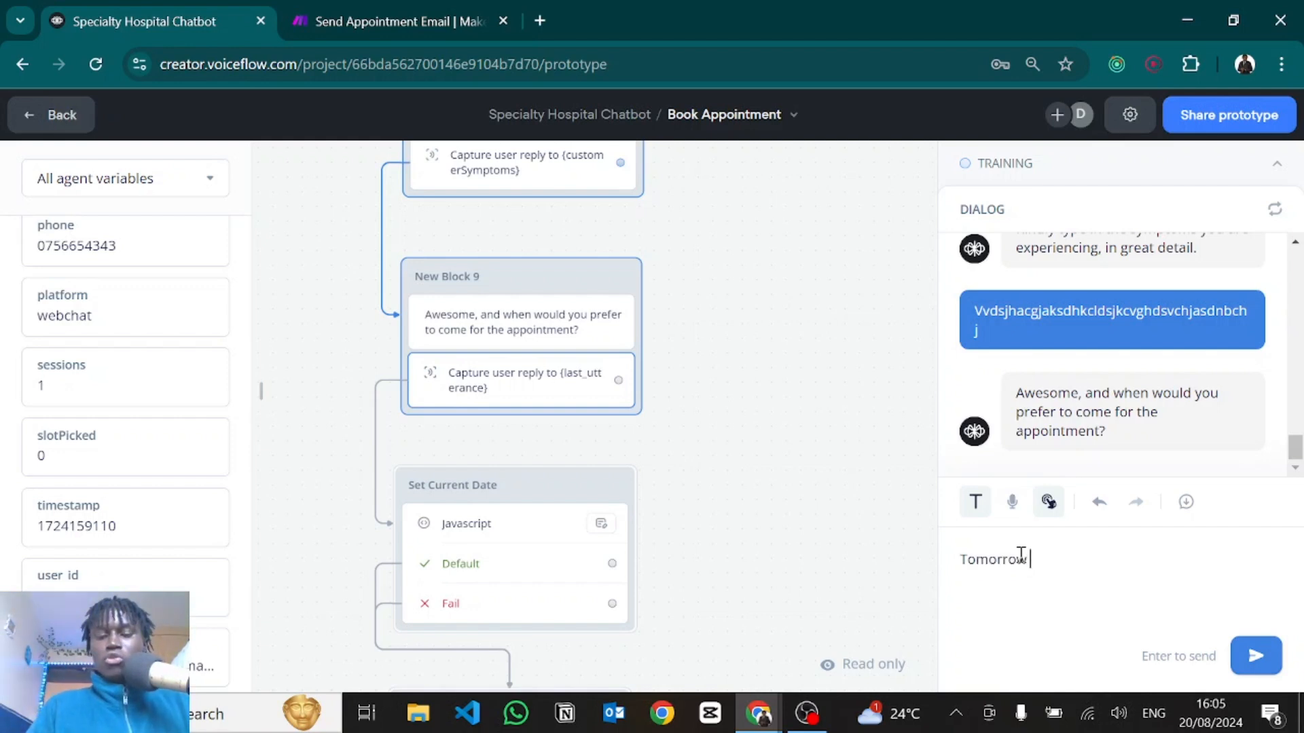
text( but one would be great)
key(Return)
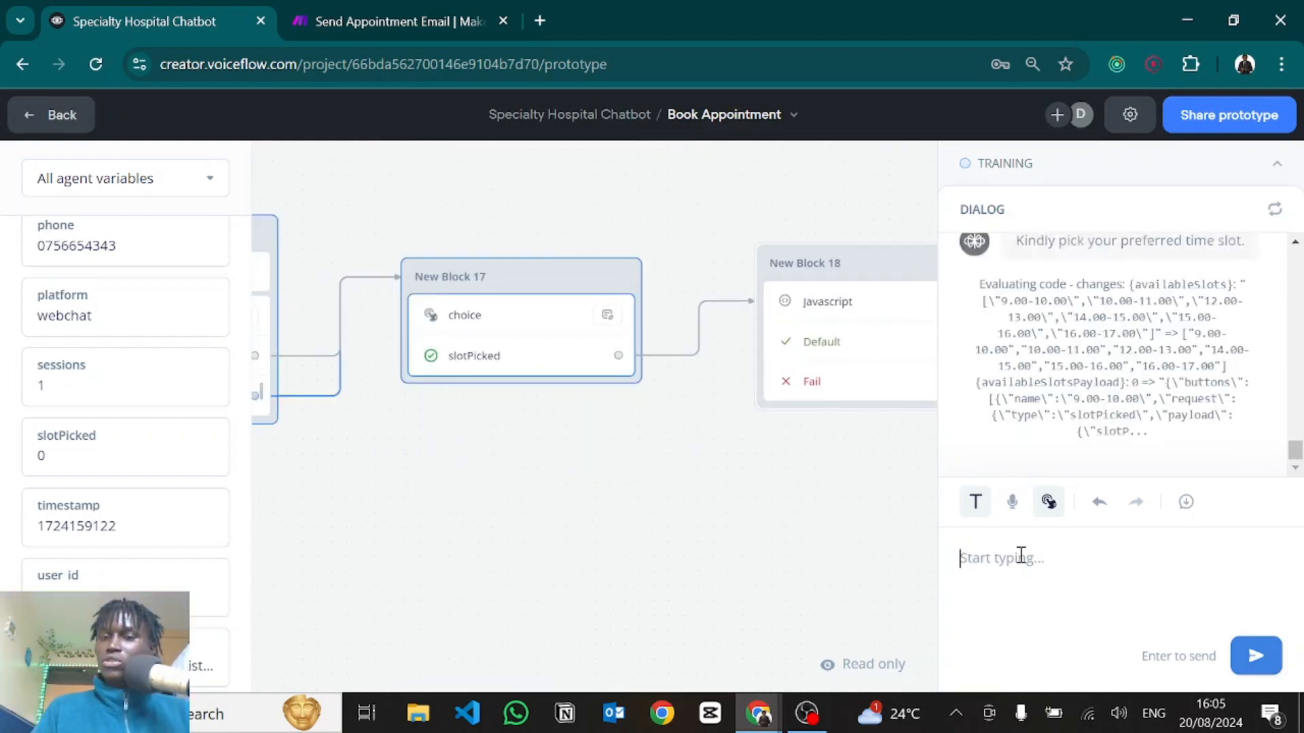
Inspect capturedDate's SPECIFIC_DATE value, then book the 12.00-13.00 slot, getting booking ID 21.
scroll(1127, 367, up, 3)
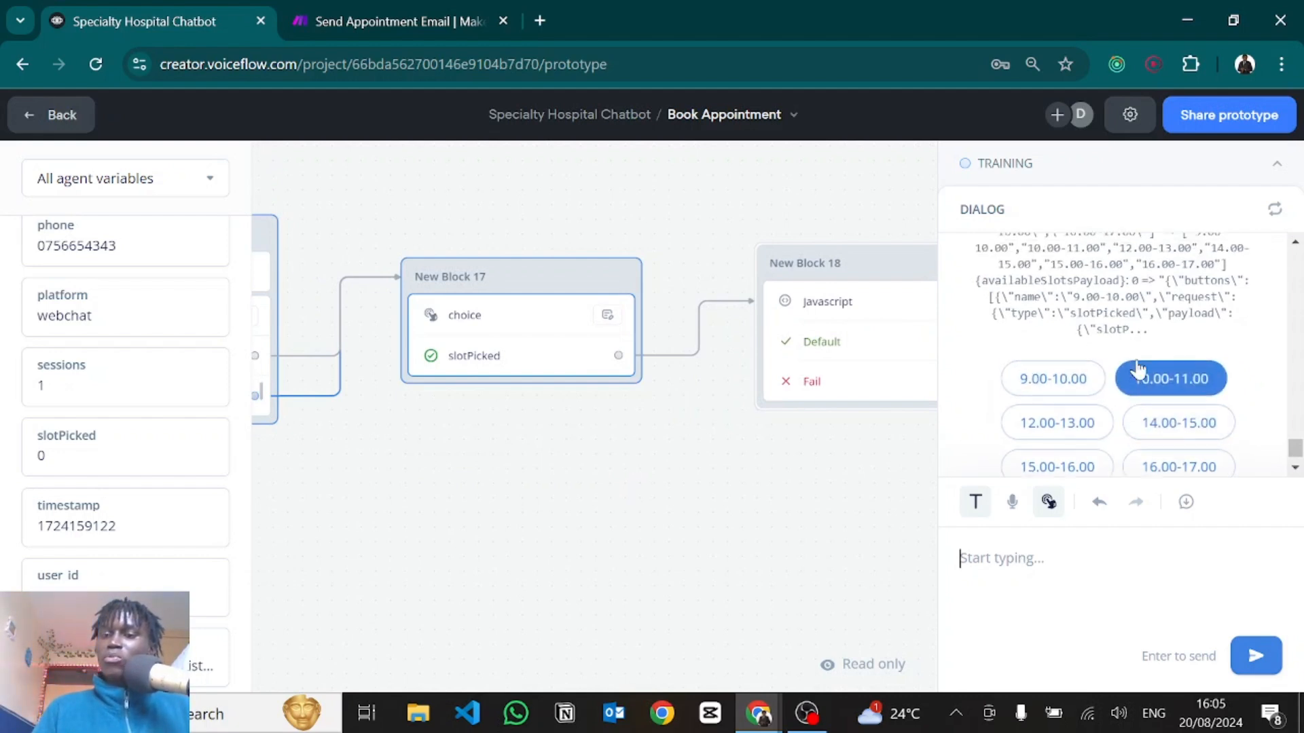
scroll(1138, 367, down, 1)
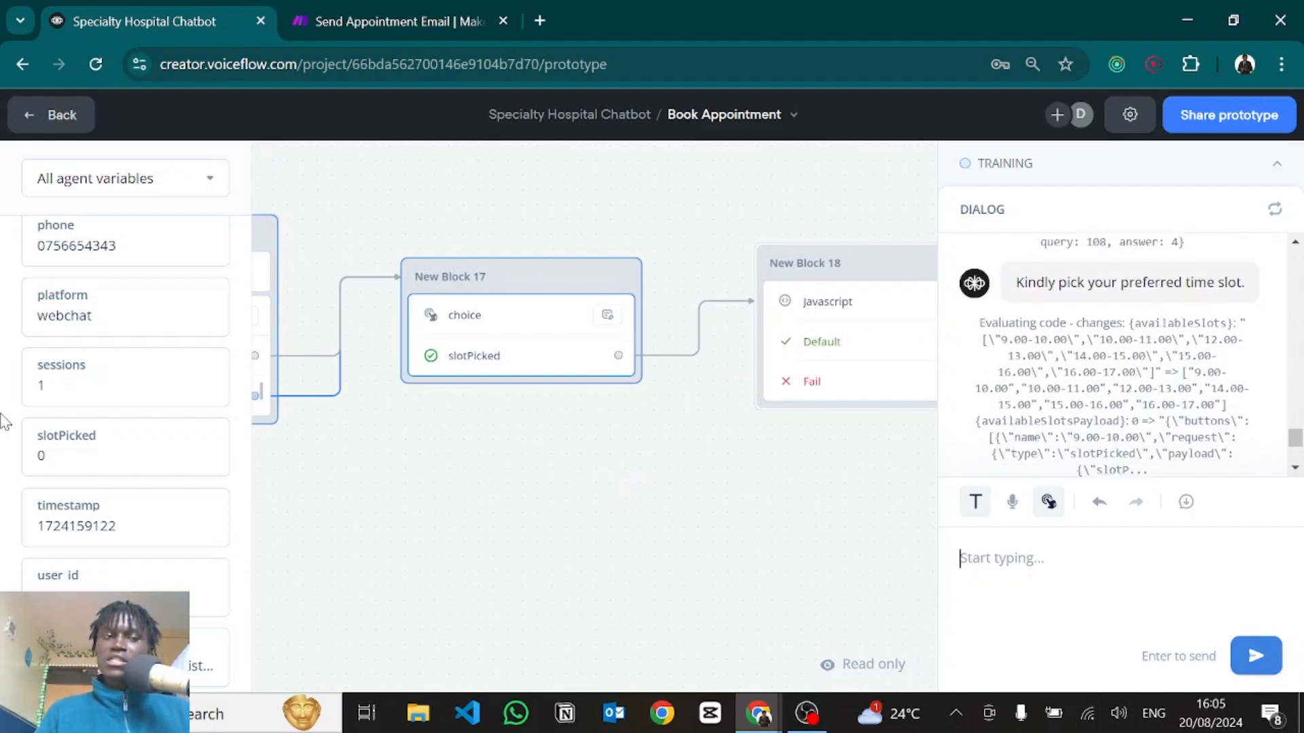
scroll(102, 441, up, 5)
double_click(101, 470)
click(99, 470)
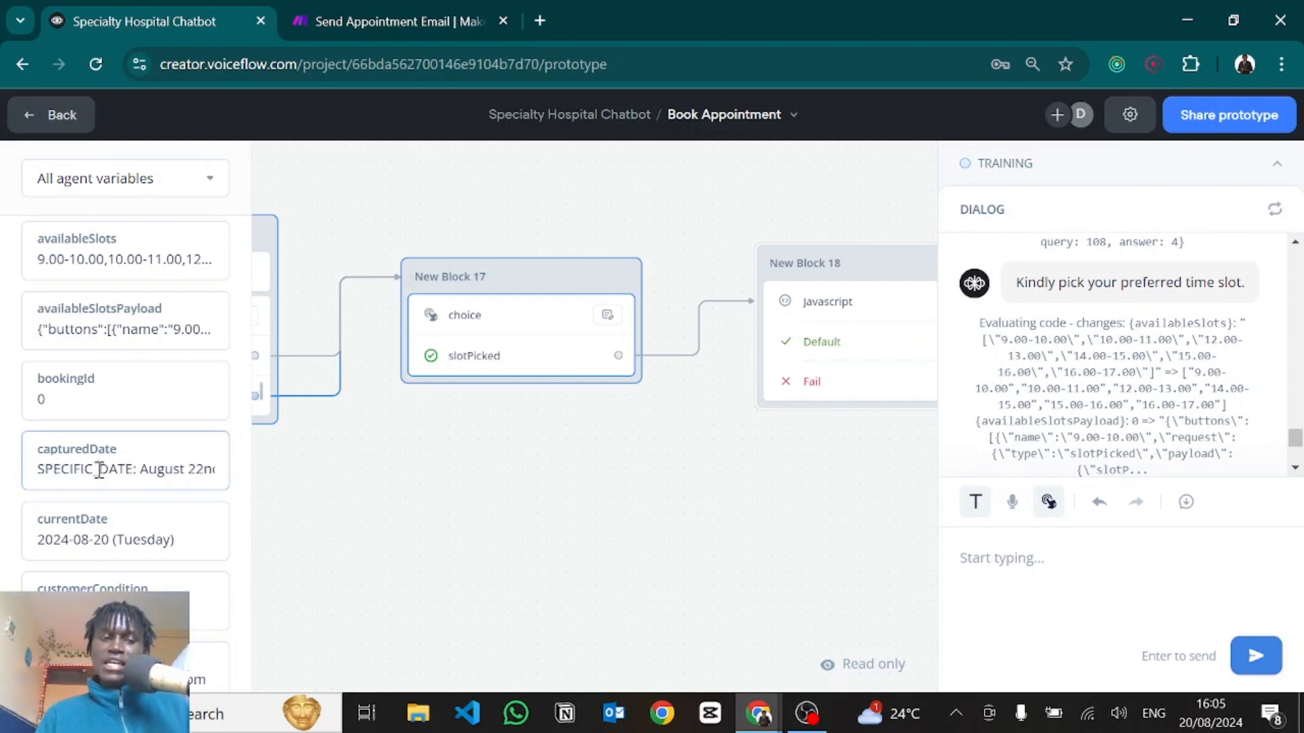
drag(100, 470, 213, 483)
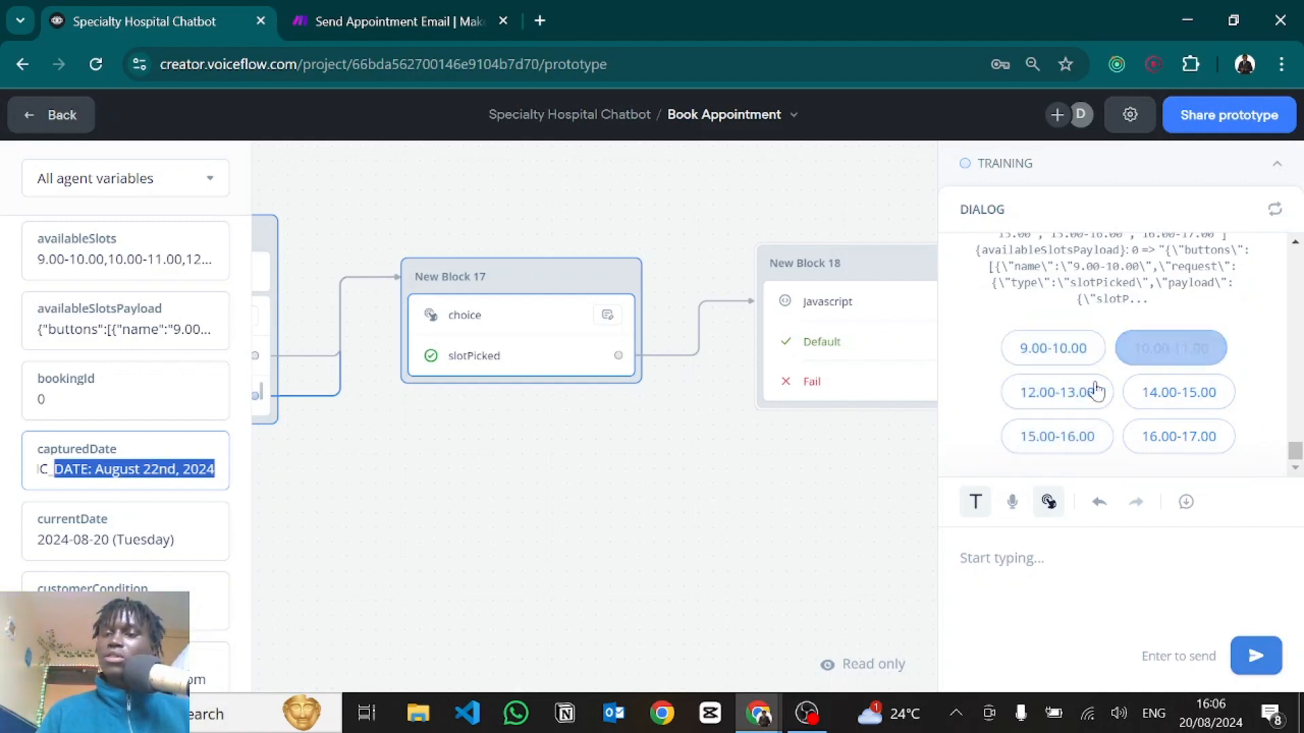
click(1056, 402)
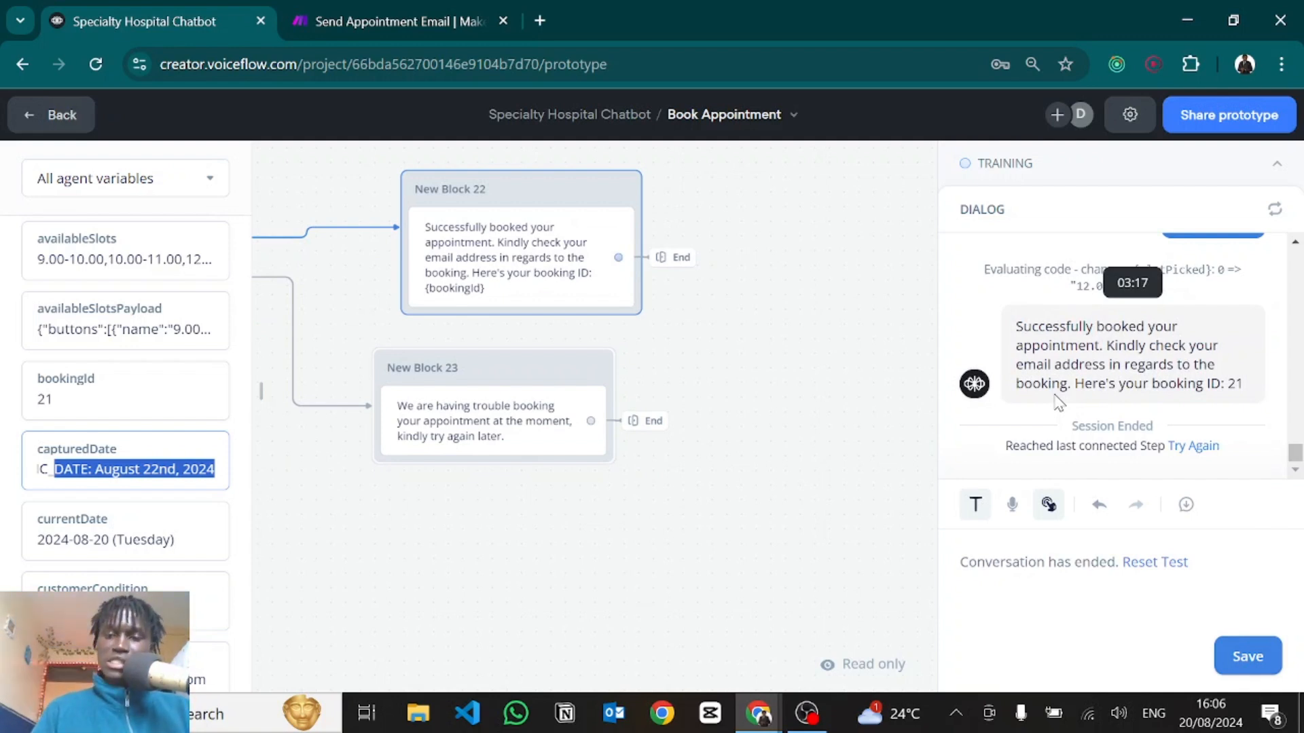
key(alt+Tab)
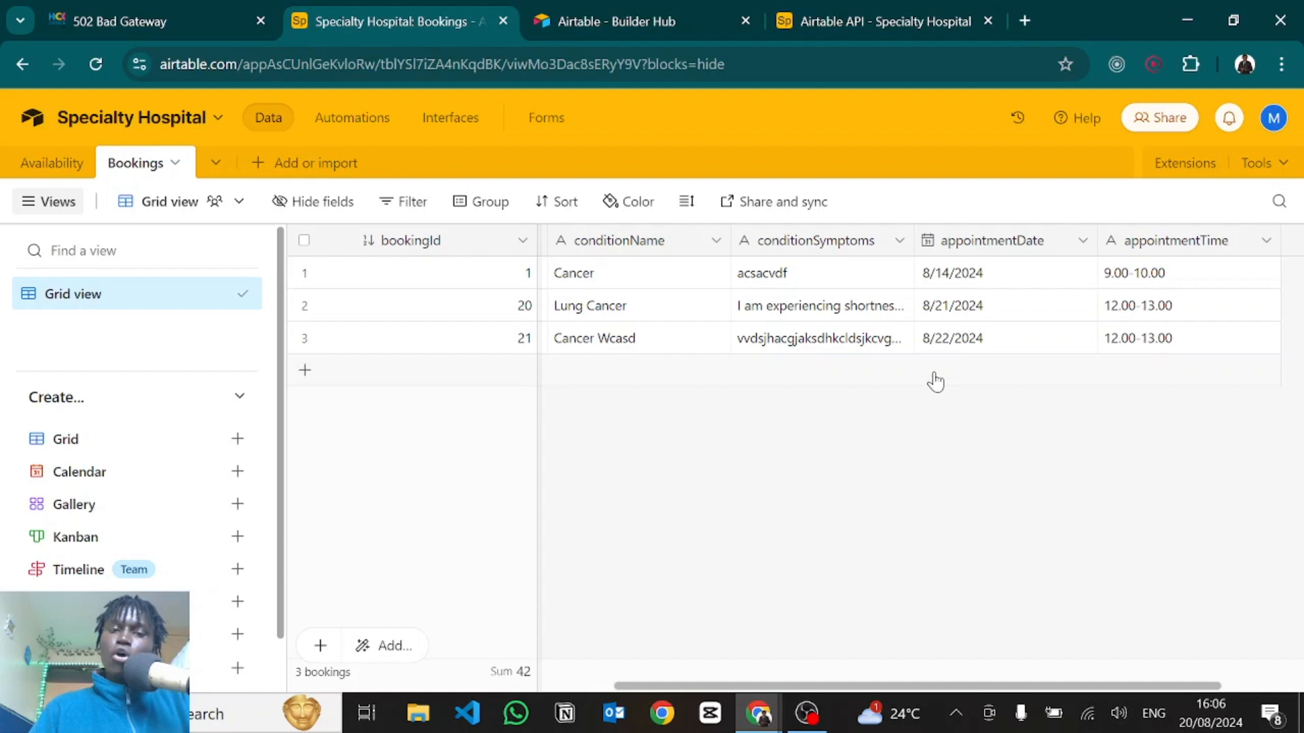
Confirm booking 21 for 8/22/2024, 12.00-13.00 in Airtable, then move to Gmail.
key(alt+Tab)
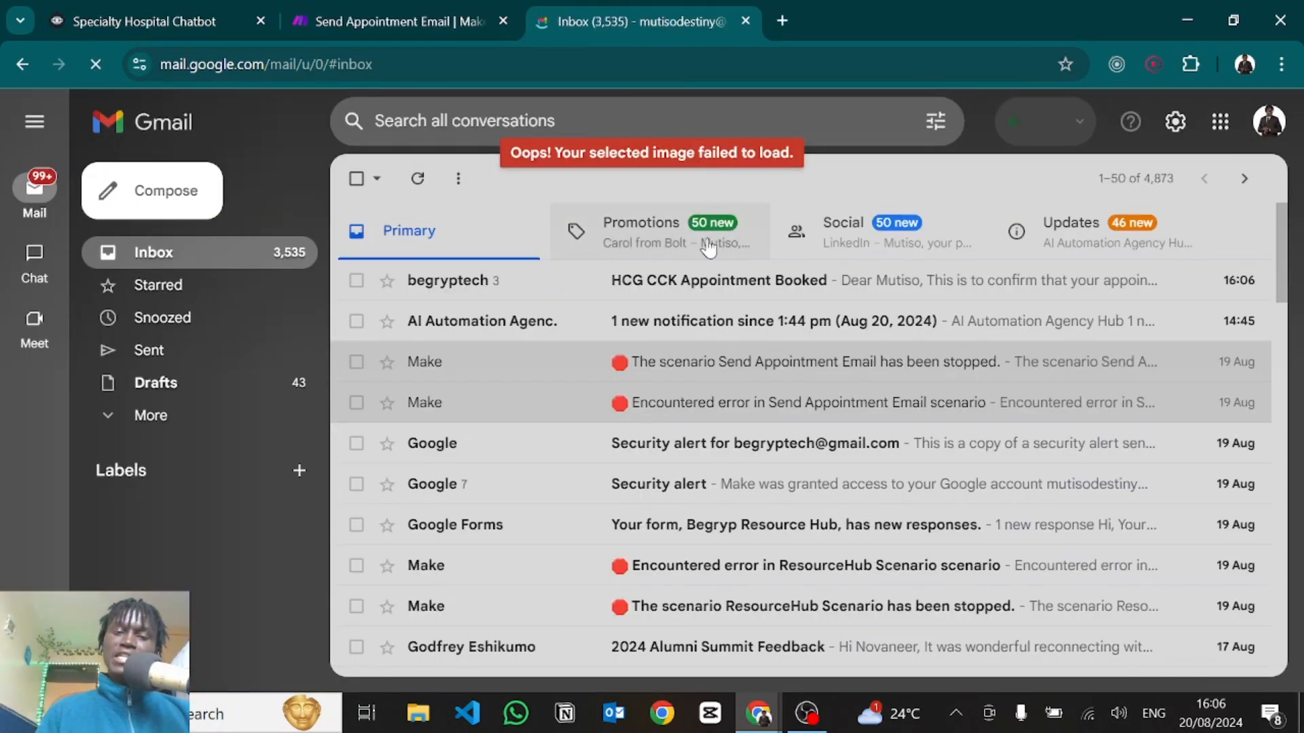
Read the patient's HCG CCK Appointment Booked email for booking 21, then check Outlook's doctor email.
click(606, 281)
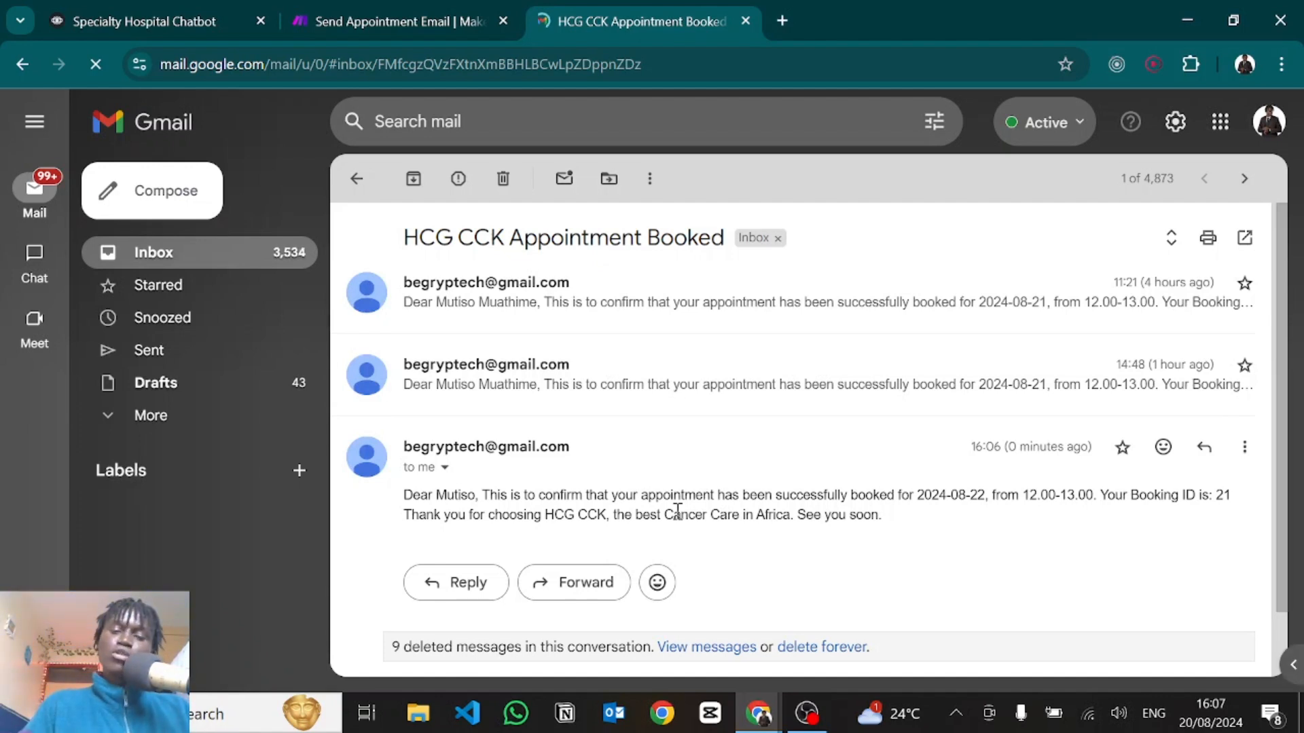
click(614, 713)
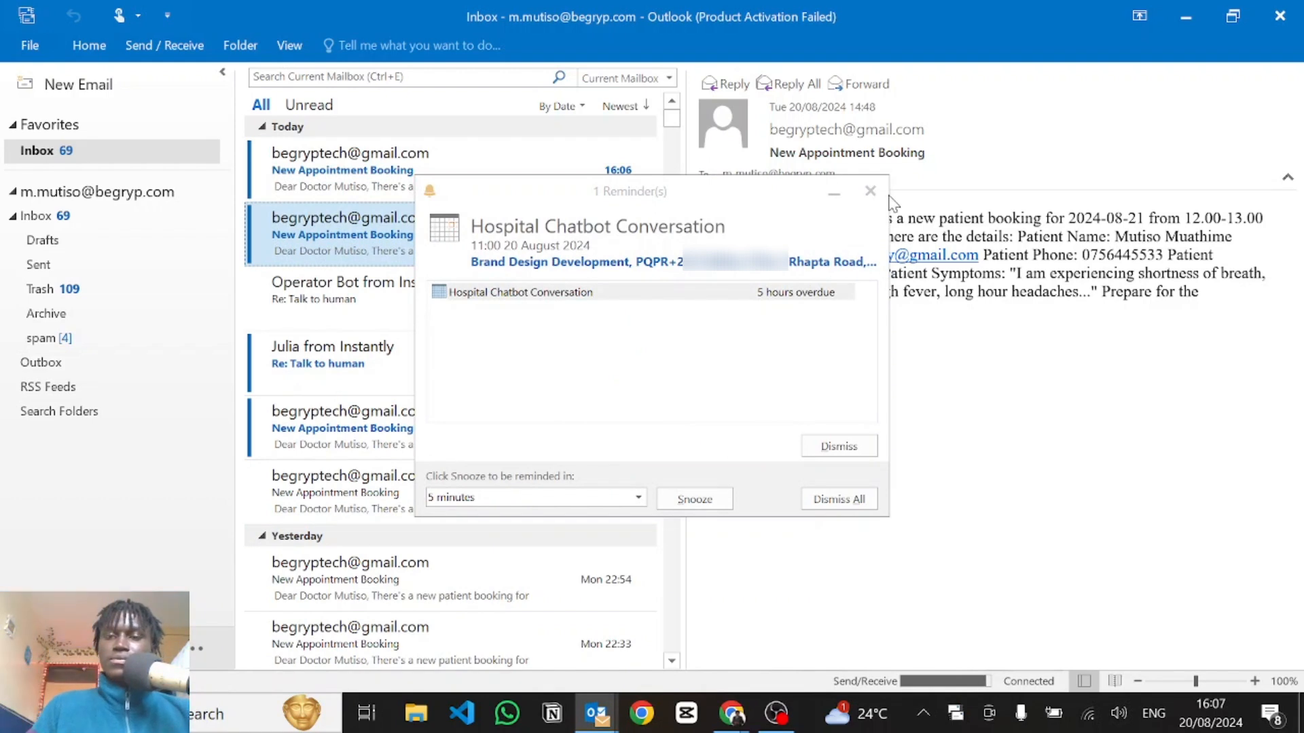
Dismiss the overdue reminder and activation notice, then open the 16:06 New Appointment Booking email.
click(870, 193)
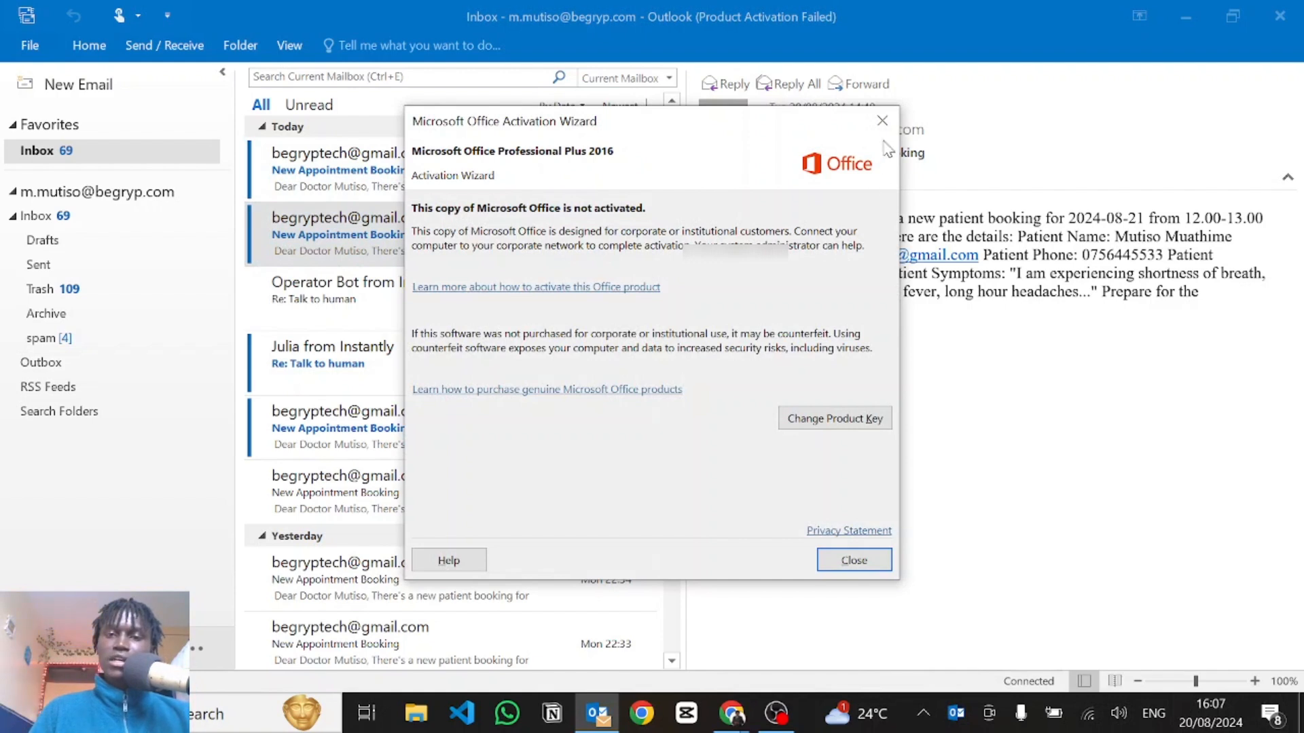
click(882, 121)
click(375, 191)
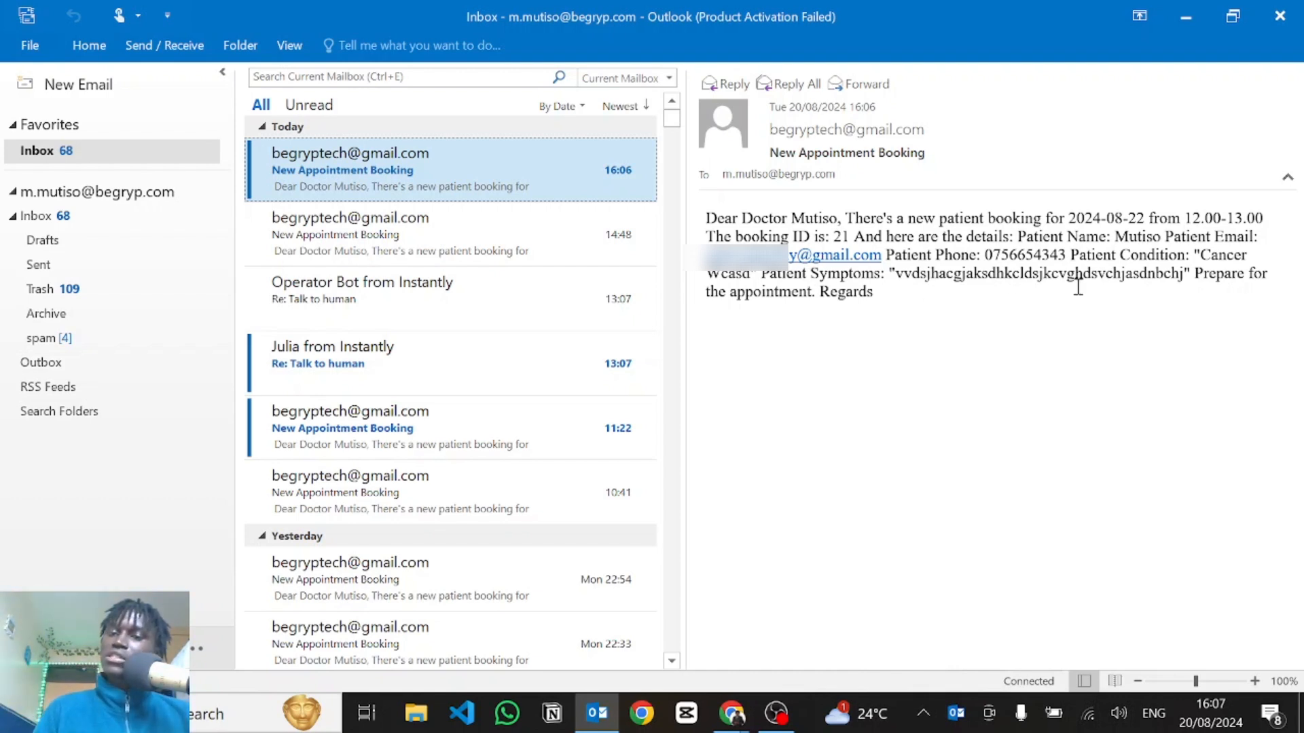
Highlight and review the patient symptoms in the 2024-08-22, 12.00-13.00 booking email.
click(894, 273)
drag(894, 273, 1168, 288)
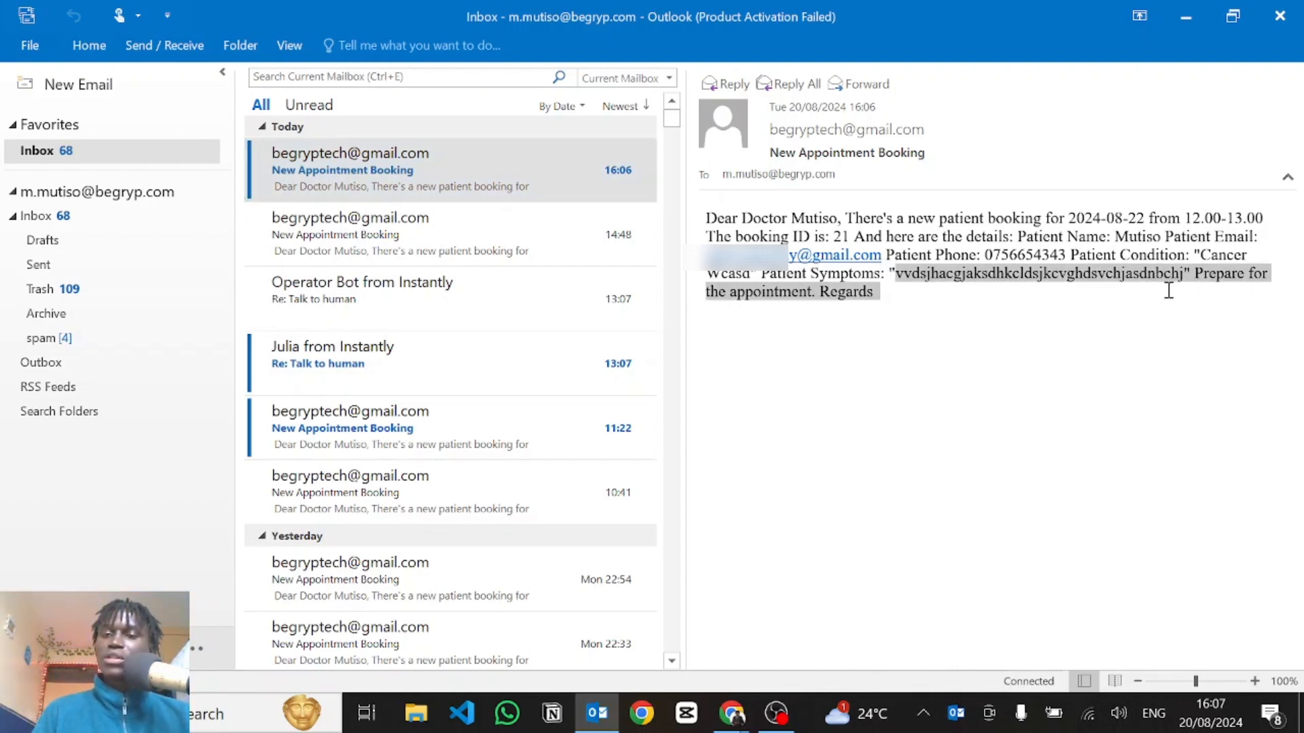
click(877, 281)
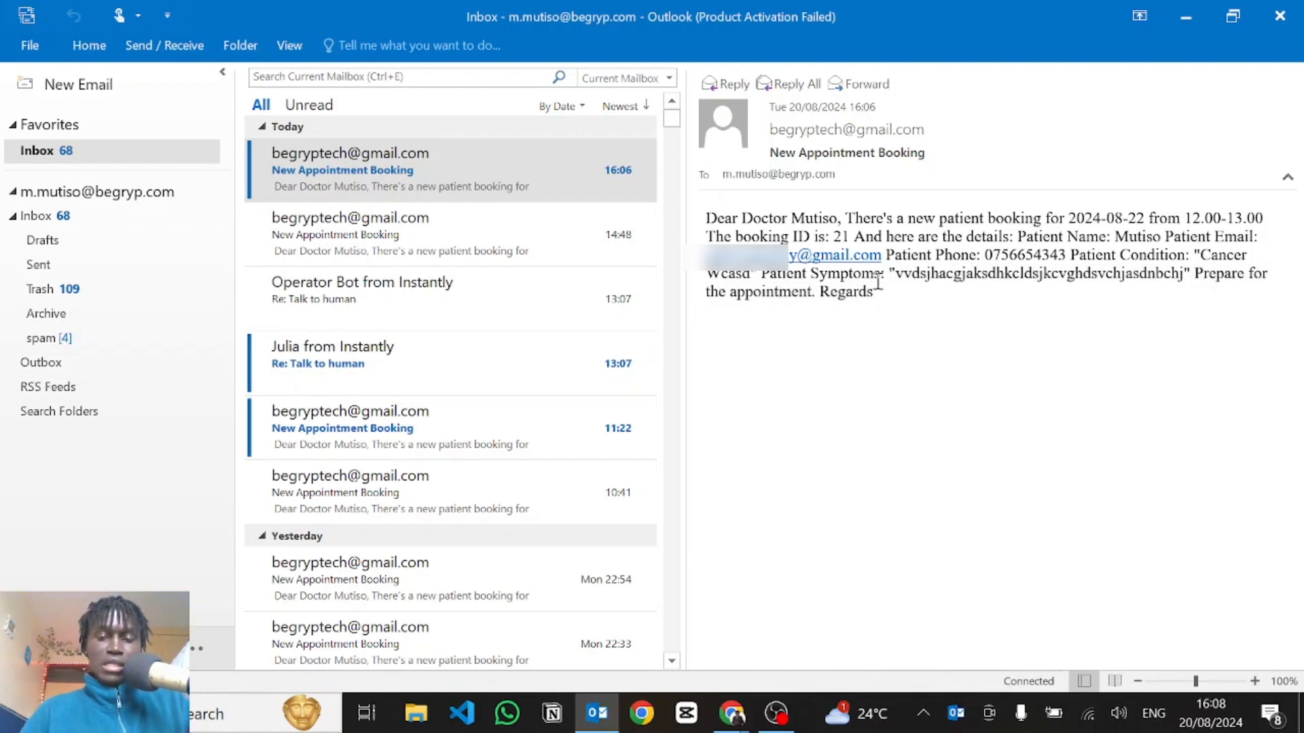